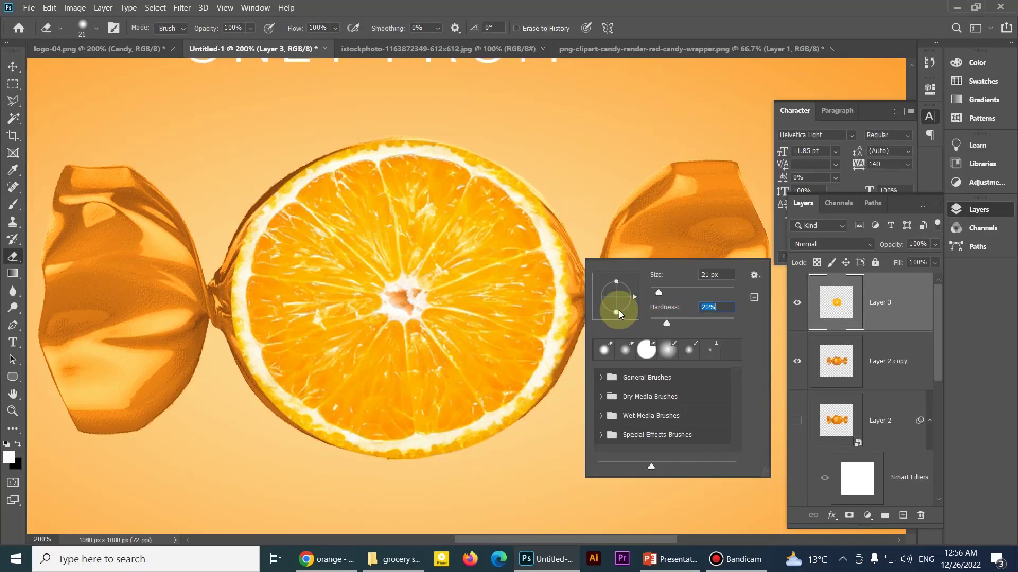
Preview the finished candy ad and the JA Candy slide text, ending with logo-04.png open.
left_click(583, 226)
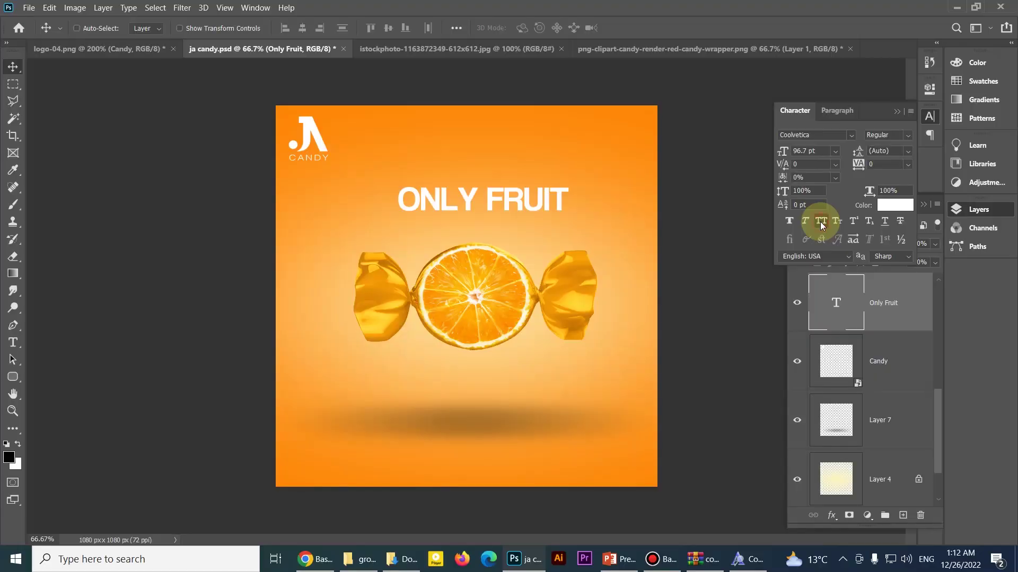
left_click(820, 221)
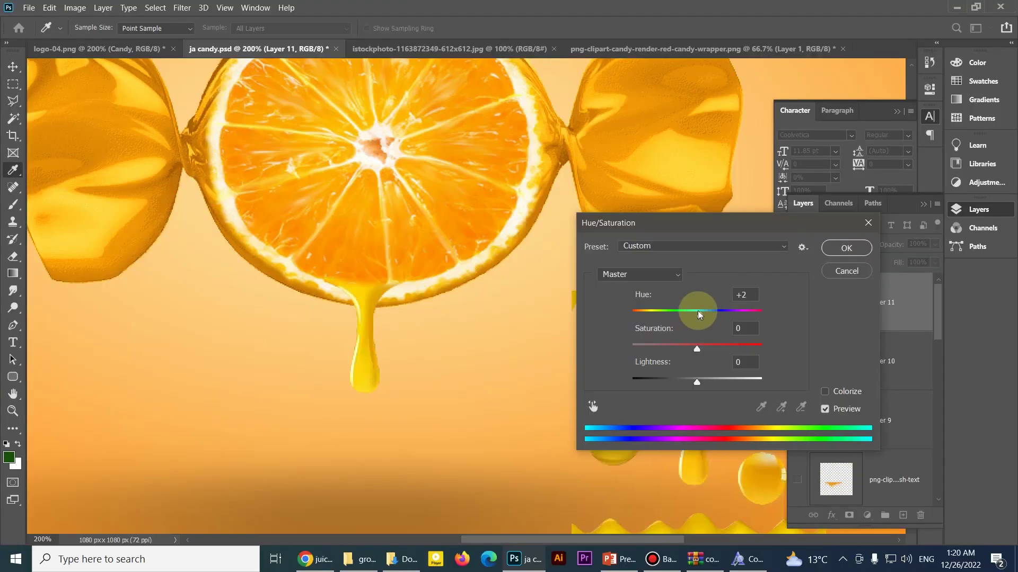
left_click_drag(697, 311, 694, 310)
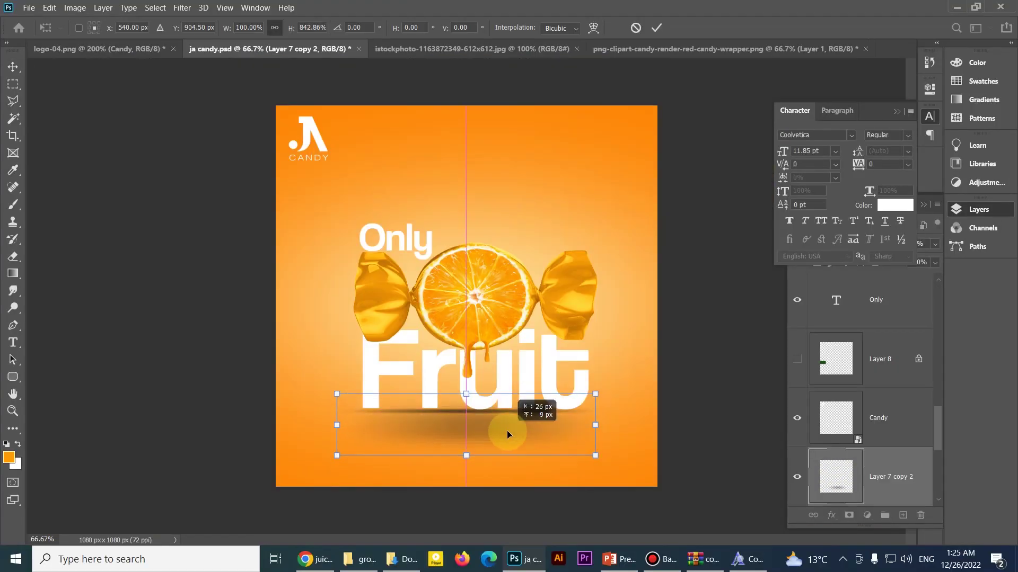
left_click_drag(507, 434, 484, 431)
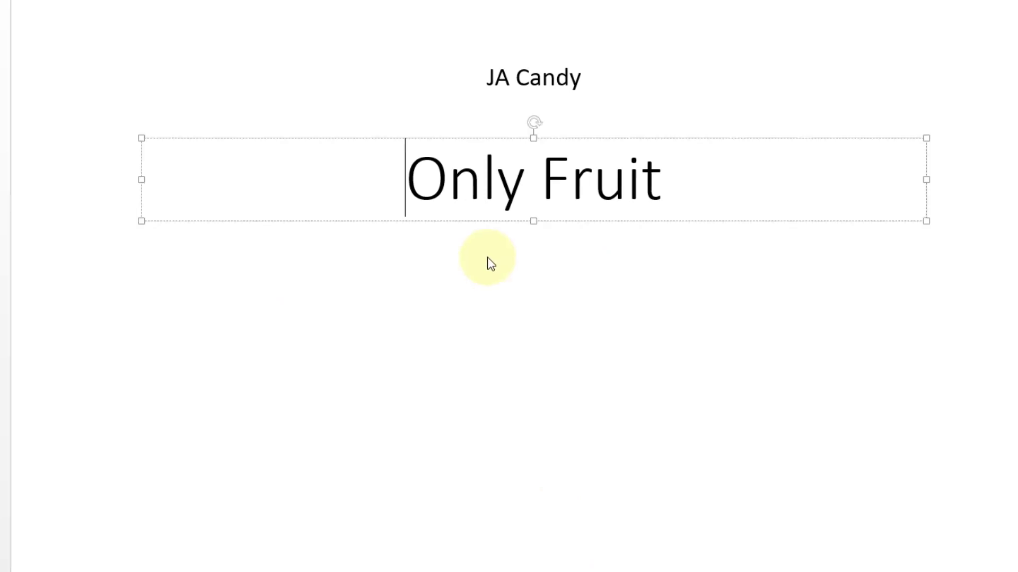
left_click(510, 74)
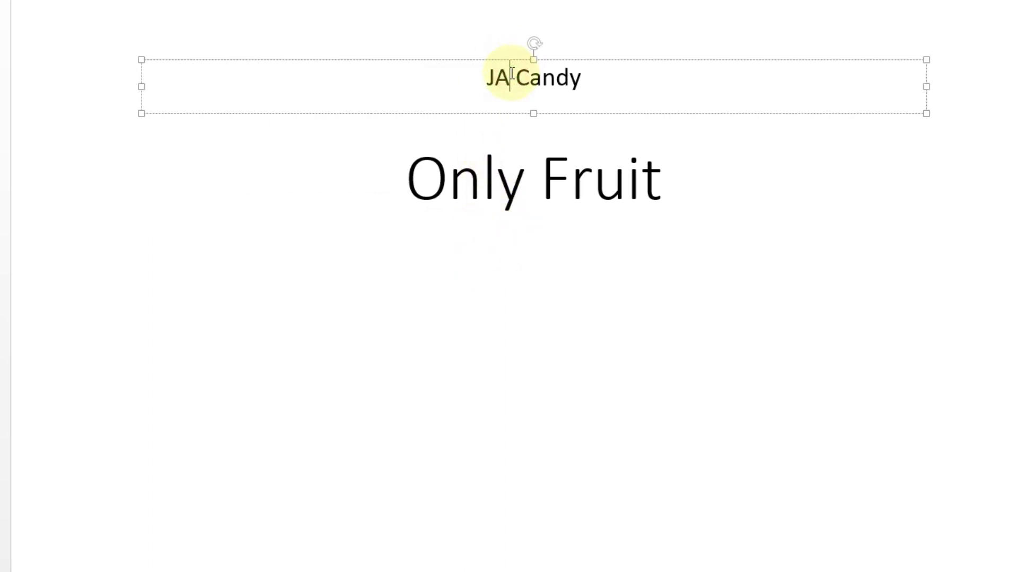
left_click(584, 360)
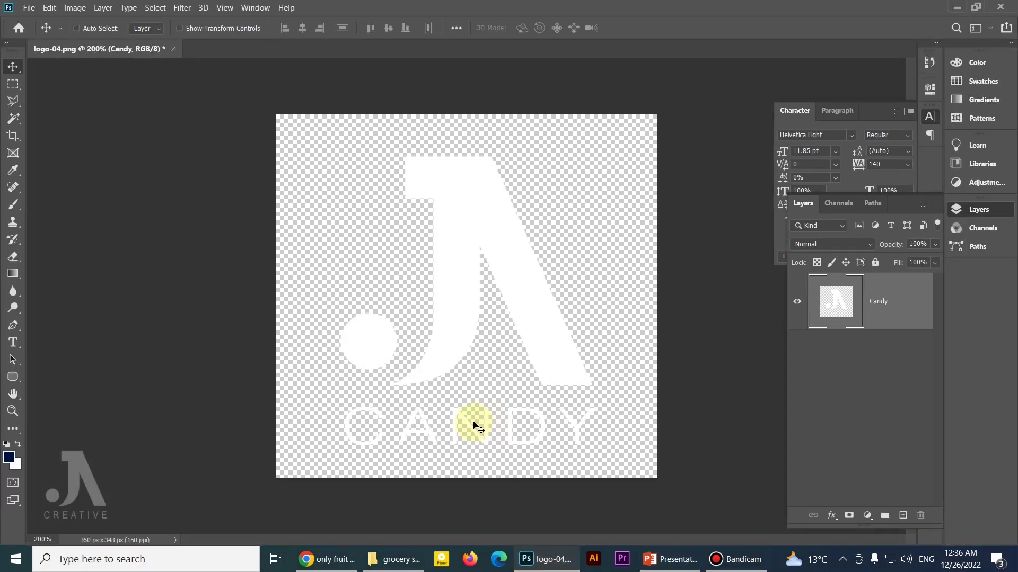
Keep logo-04.png open and create a new 1080 × 1080 px, 72 ppi document.
key("ctrl+w")
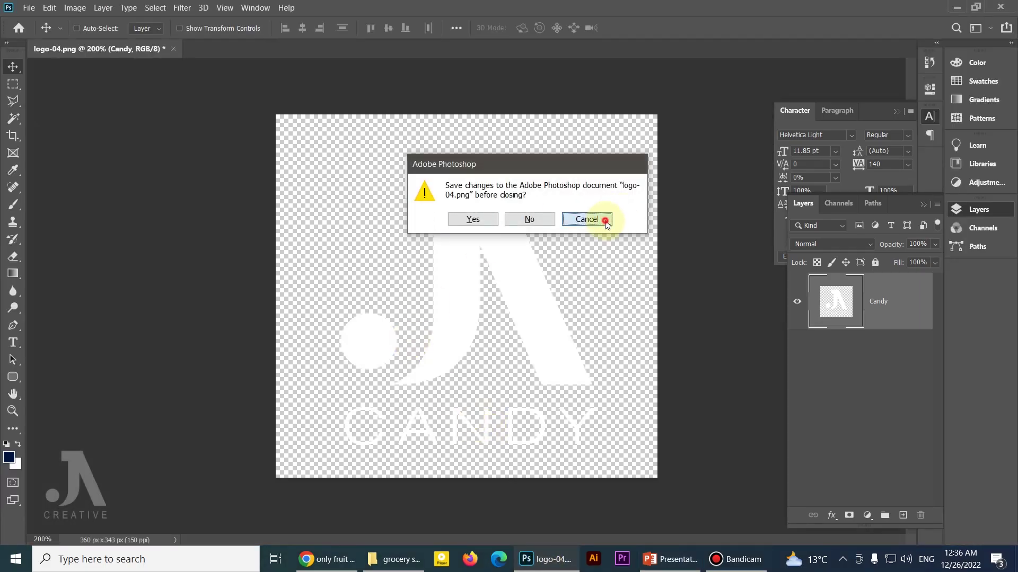
left_click(588, 219)
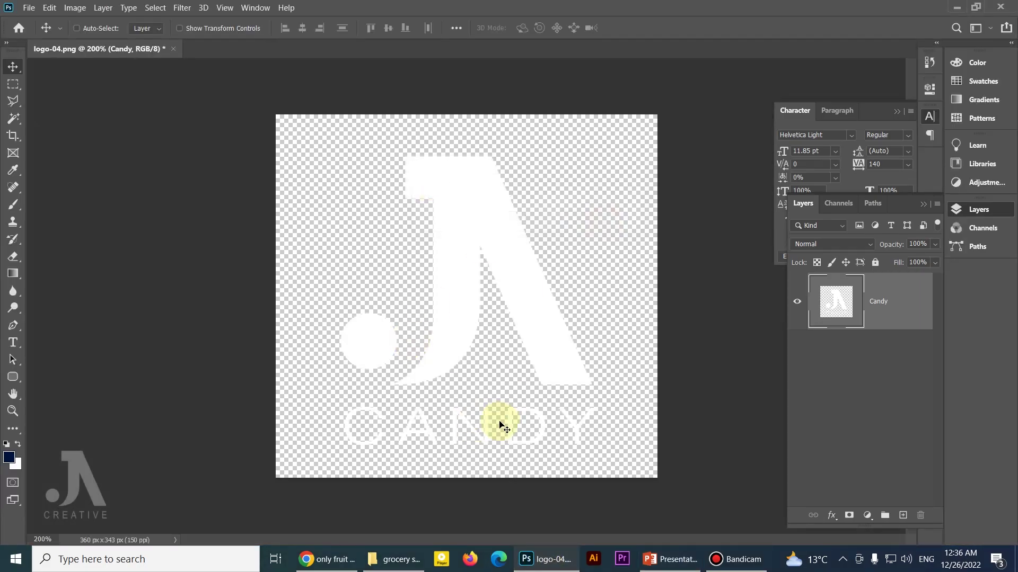
left_click(29, 8)
left_click(41, 21)
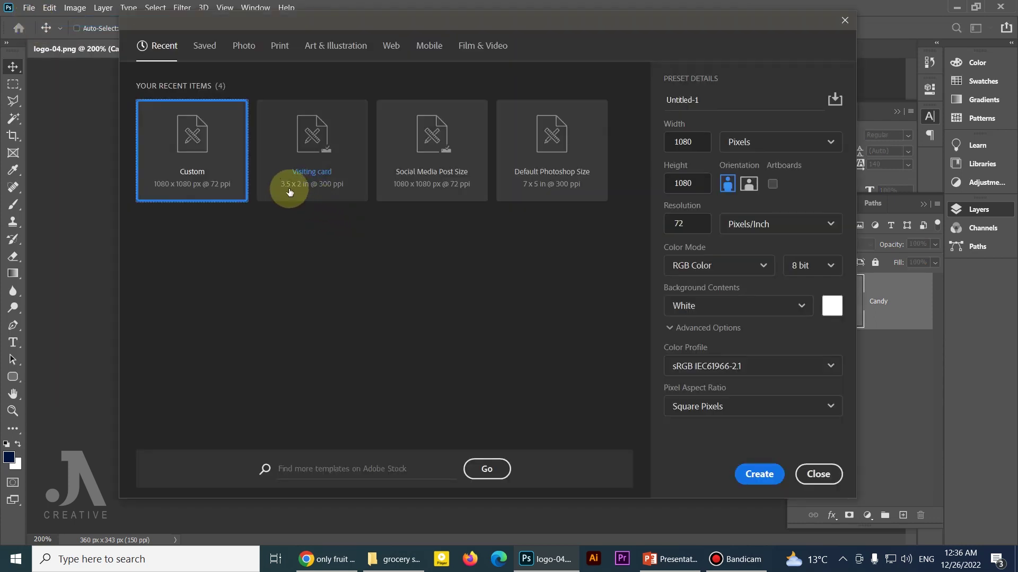
double_click(689, 142)
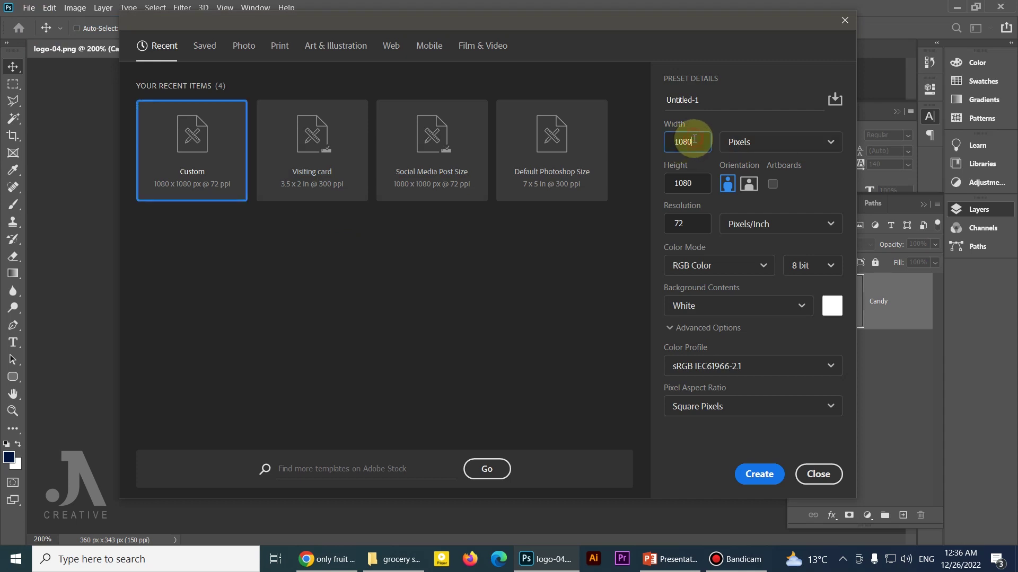
left_click_drag(652, 26, 614, 32)
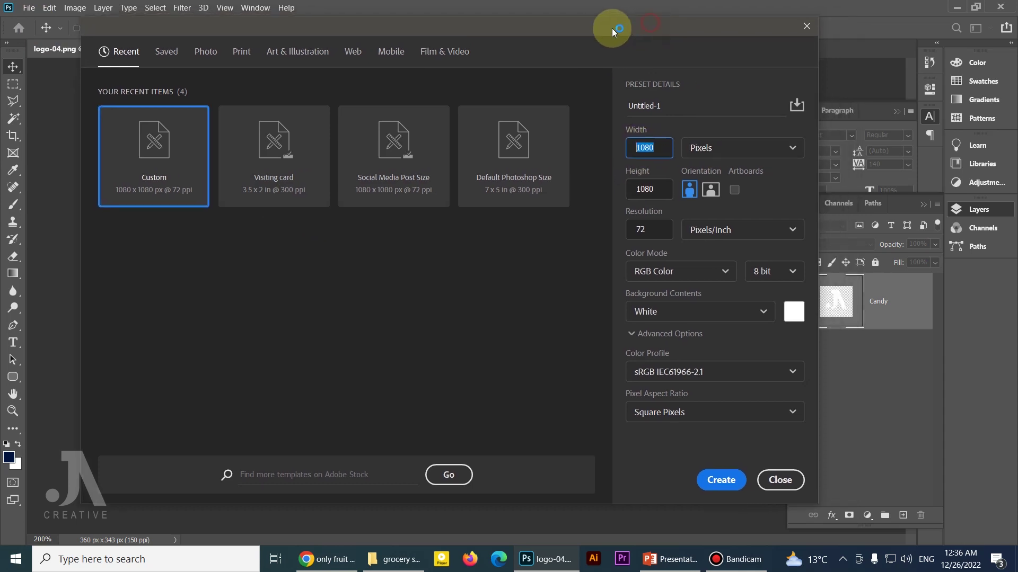
double_click(646, 189)
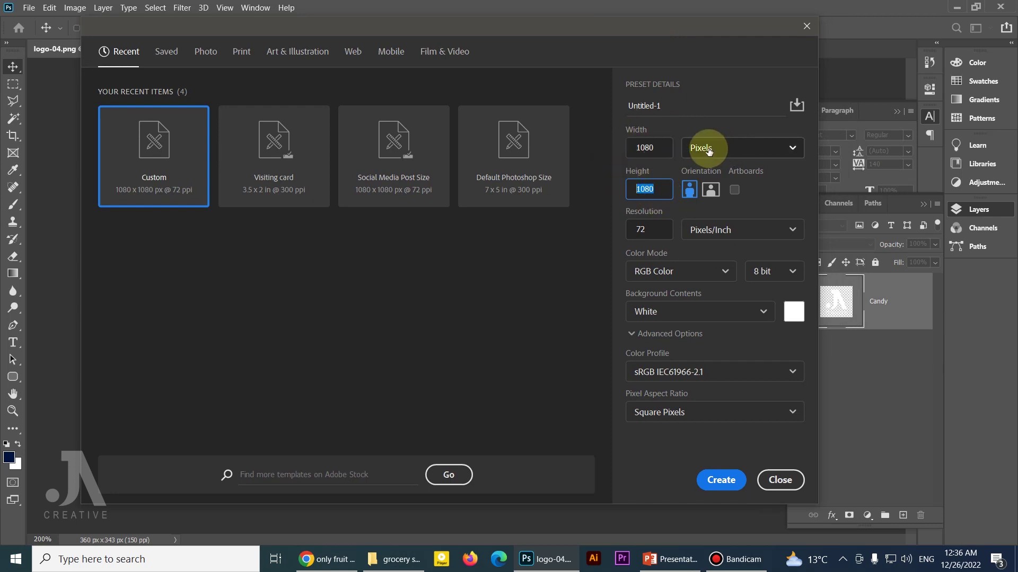
left_click(643, 228)
double_click(644, 229)
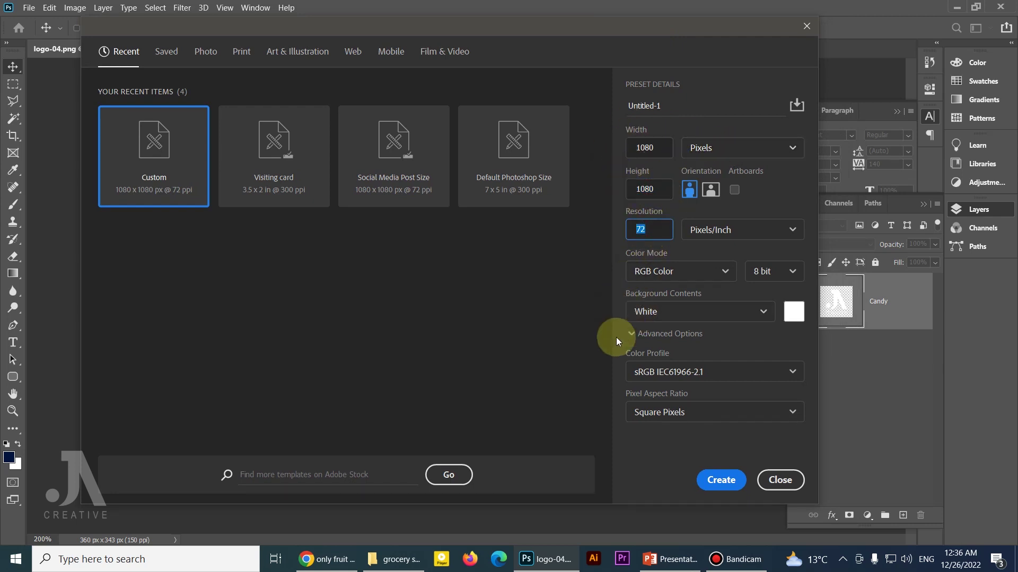
left_click(720, 480)
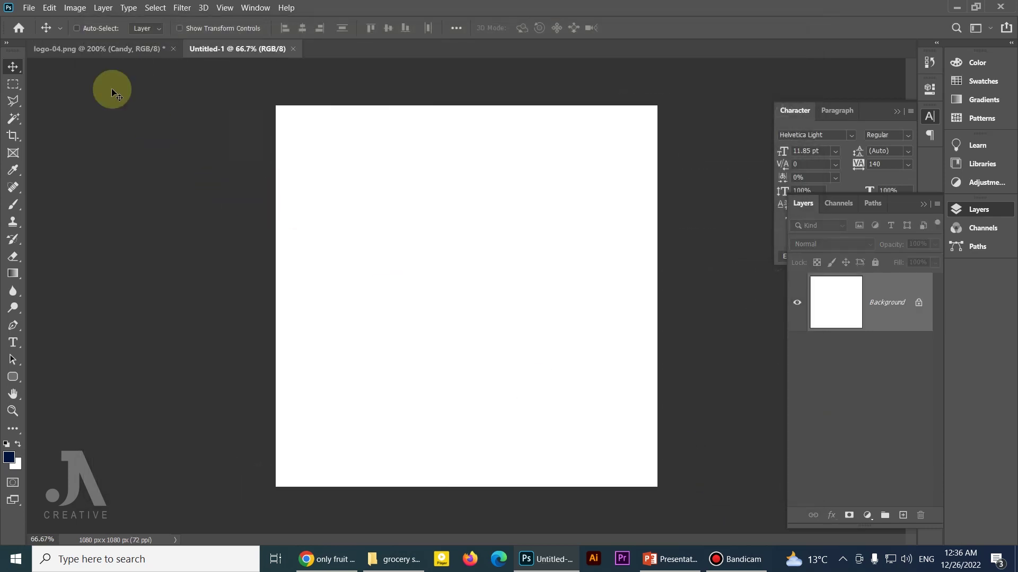
Drag the JA CANDY logo into Untitled-1 and fill the Background with dark navy.
left_click(102, 53)
mouse_move(461, 204)
left_mouse_down()
mouse_move(391, 152)
mouse_move(298, 120)
mouse_move(445, 175)
mouse_move(367, 179)
left_mouse_up()
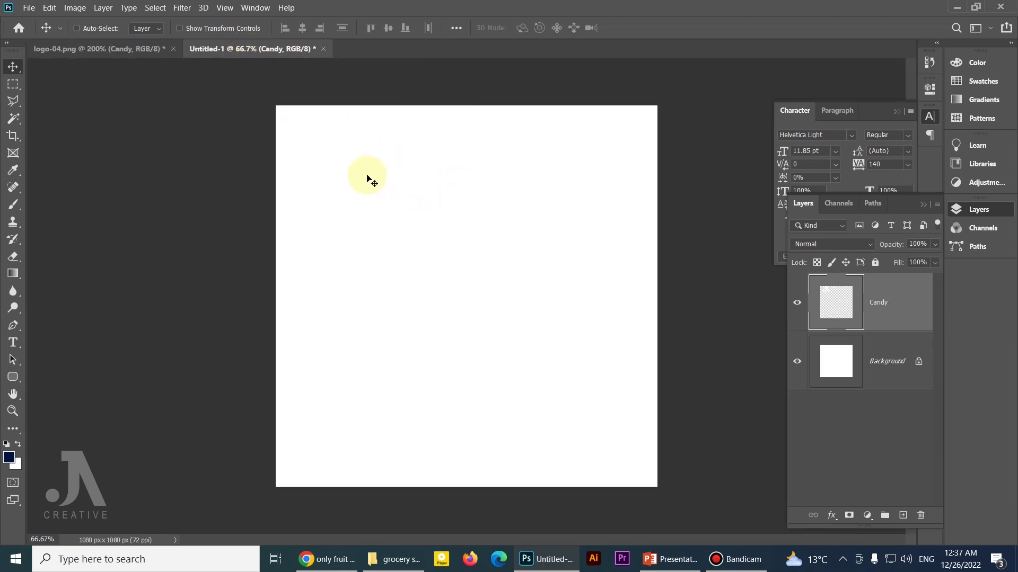
left_click(859, 368)
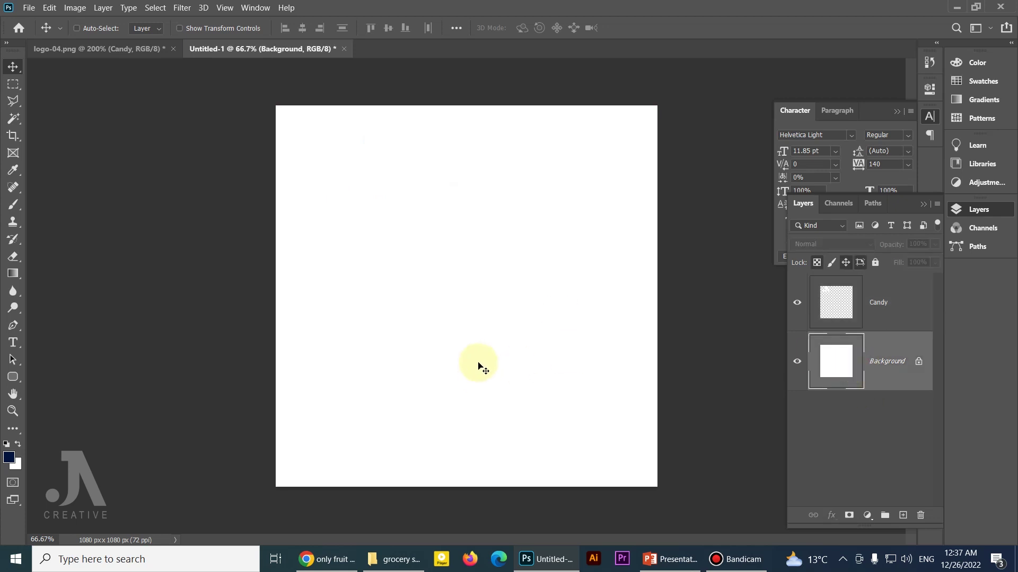
key("alt+BackSpace")
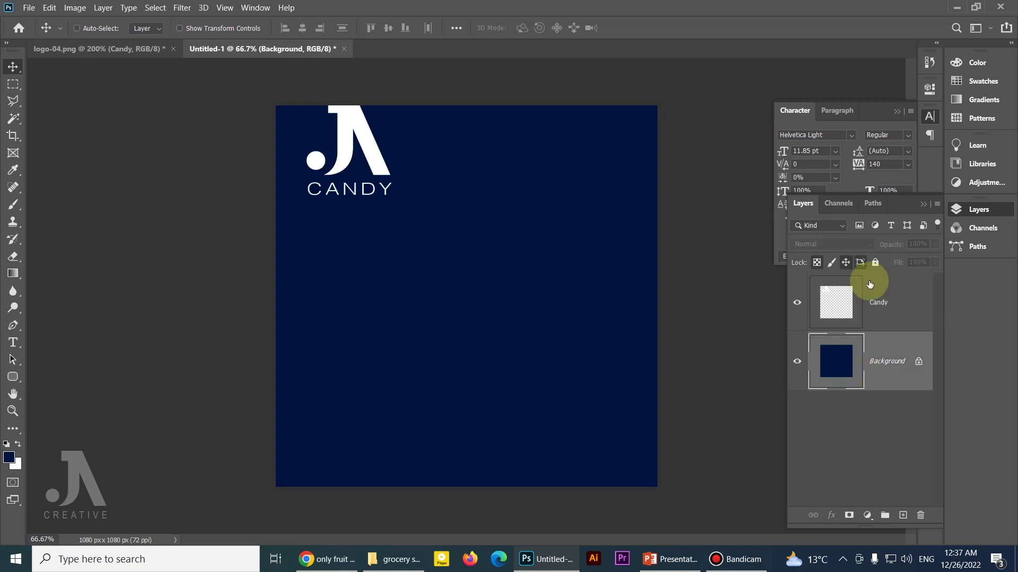
Move the logo toward the top-left corner and scale it to about half size.
left_click(869, 284)
left_click_drag(334, 157, 316, 177)
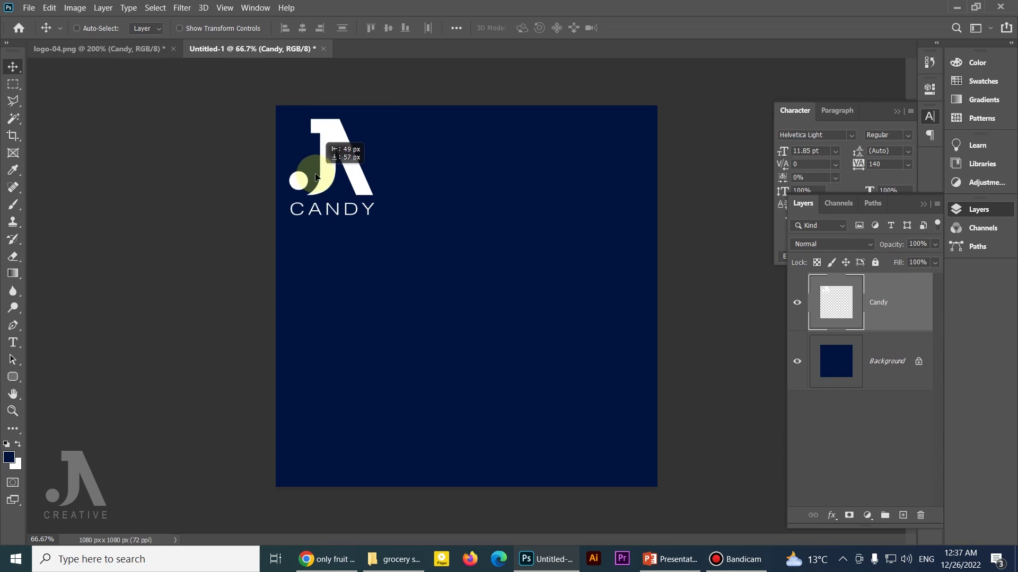
key("ctrl+t")
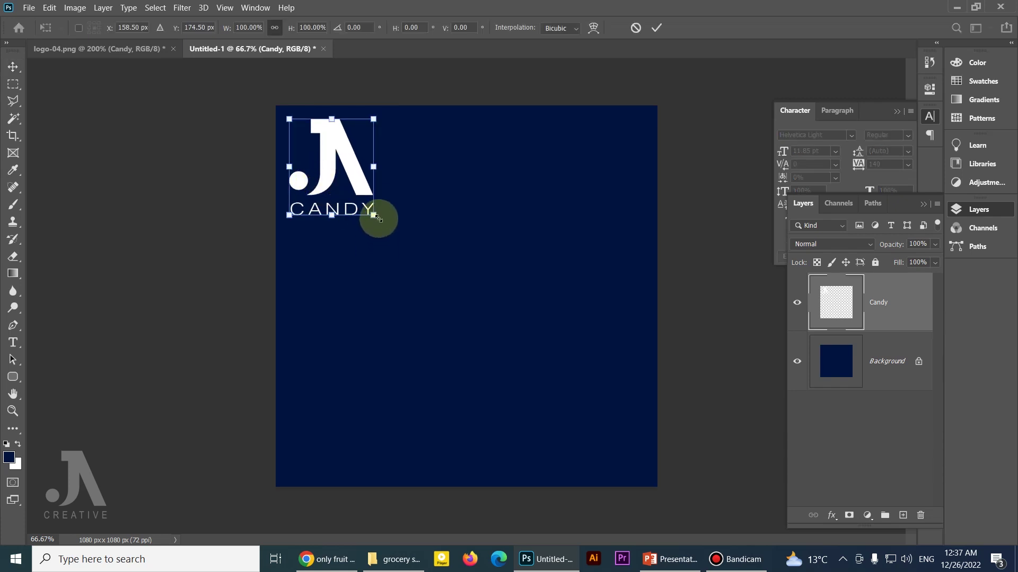
left_click_drag(377, 218, 360, 220)
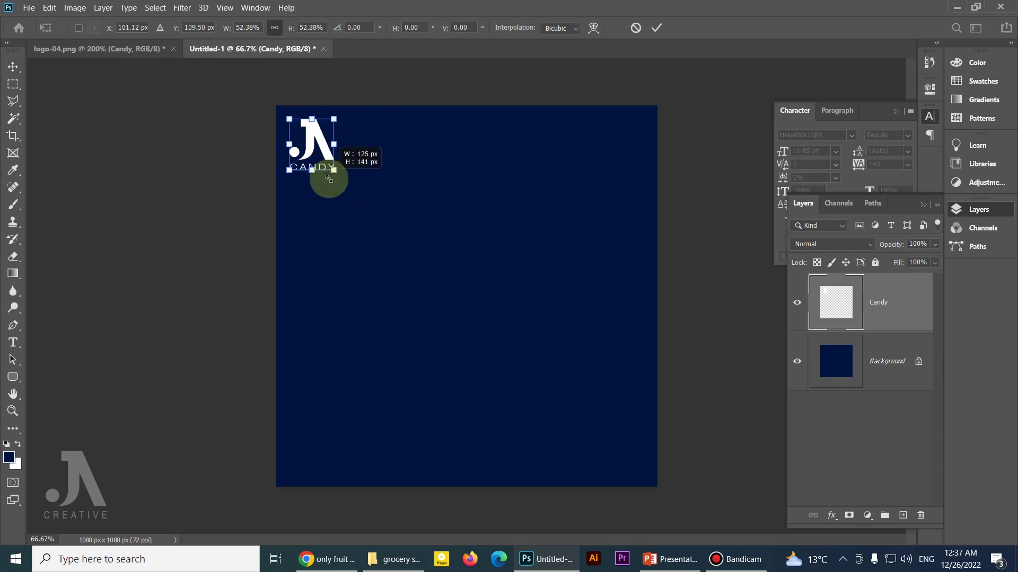
key("Return")
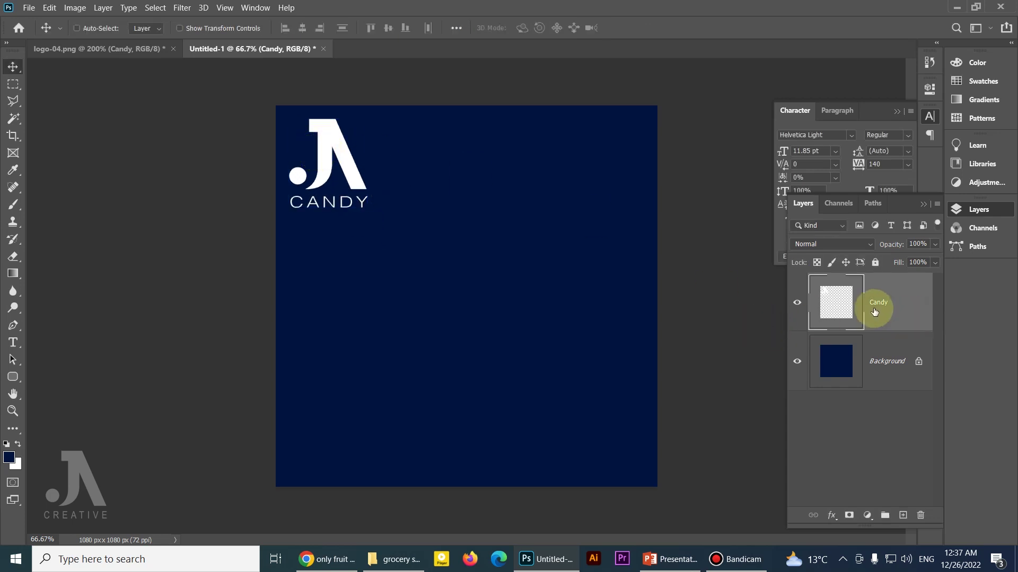
Convert the Candy logo layer to a Smart Object.
right_click(832, 306)
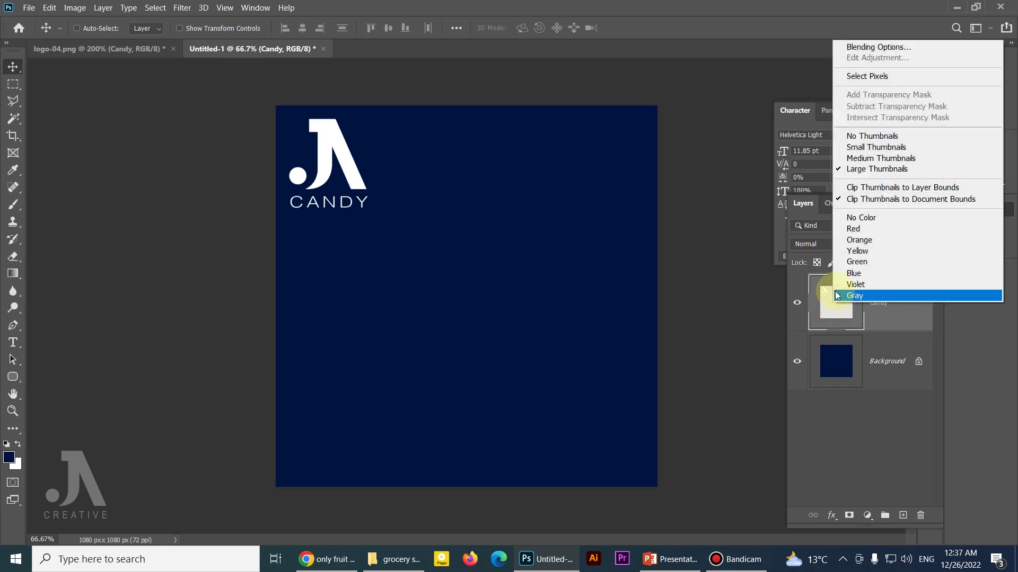
left_click(830, 320)
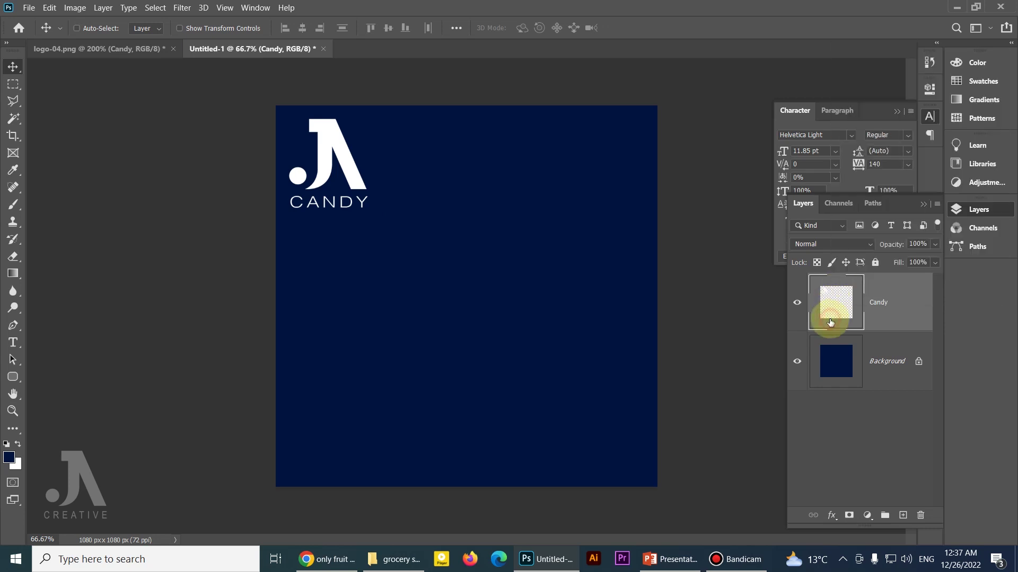
left_click(906, 309)
right_click(905, 309)
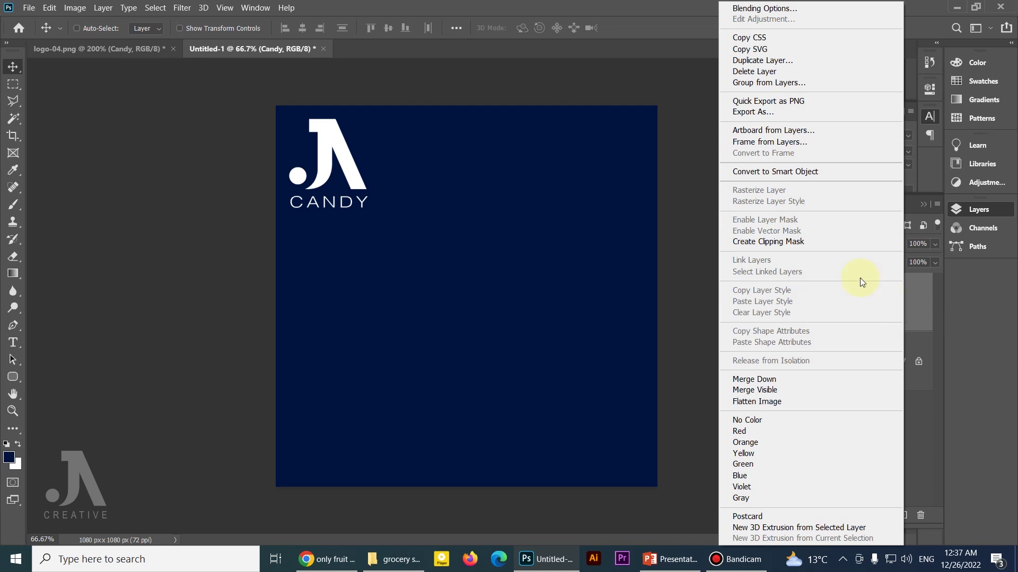
left_click(803, 171)
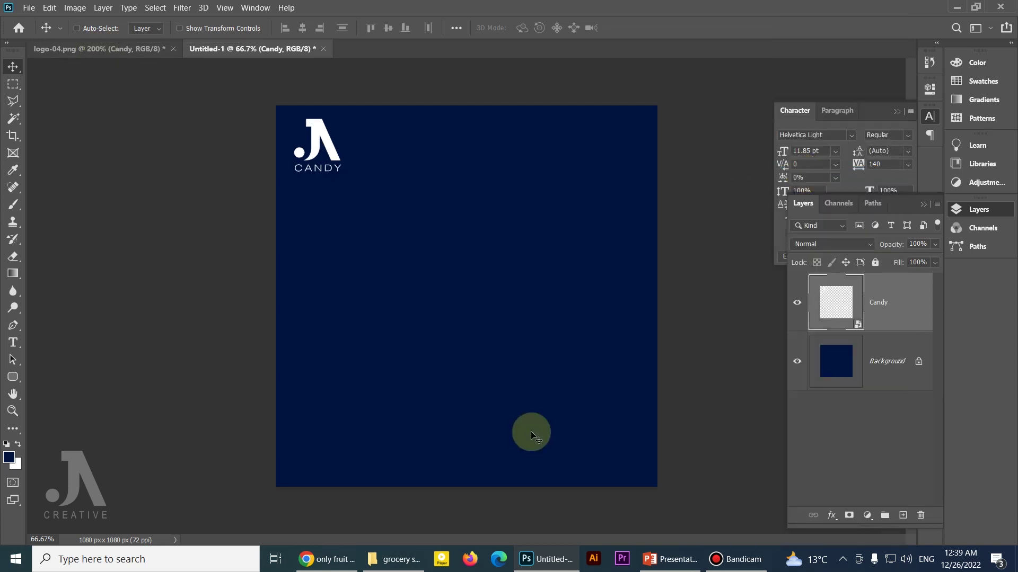
Copy the 'Only Fruit' headline from the PowerPoint slide.
left_click(678, 552)
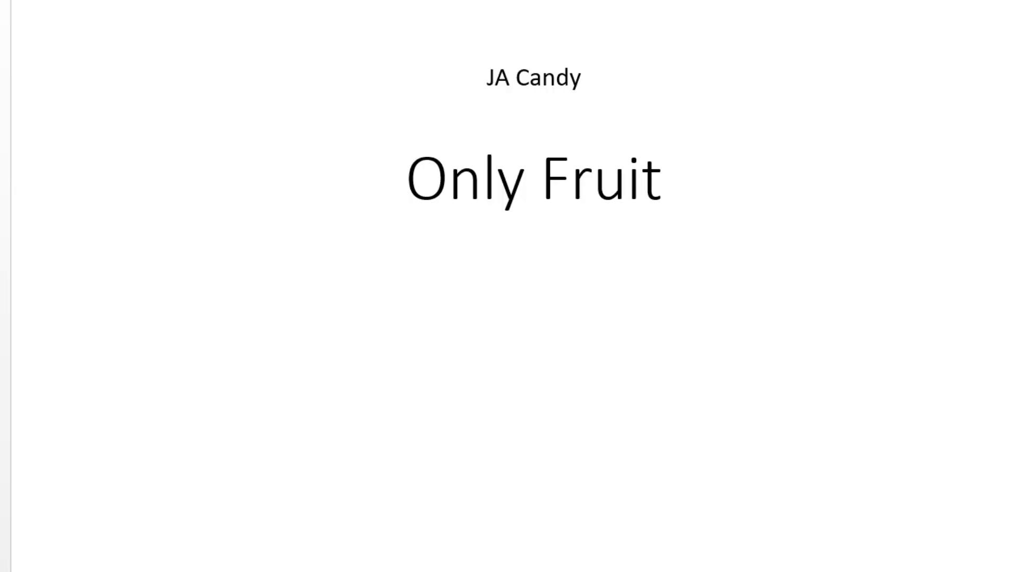
left_click(483, 197)
left_click_drag(419, 178, 665, 183)
key("ctrl+c")
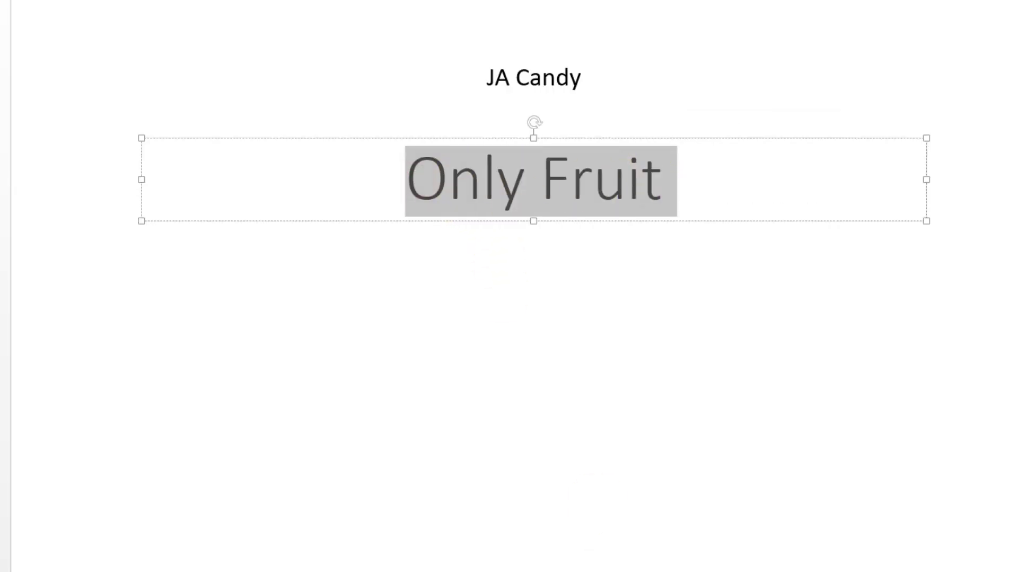
key("alt+Tab")
Paste ONLY FRUIT as a white text layer, centred below the logo at about 52.4 pt.
key("t")
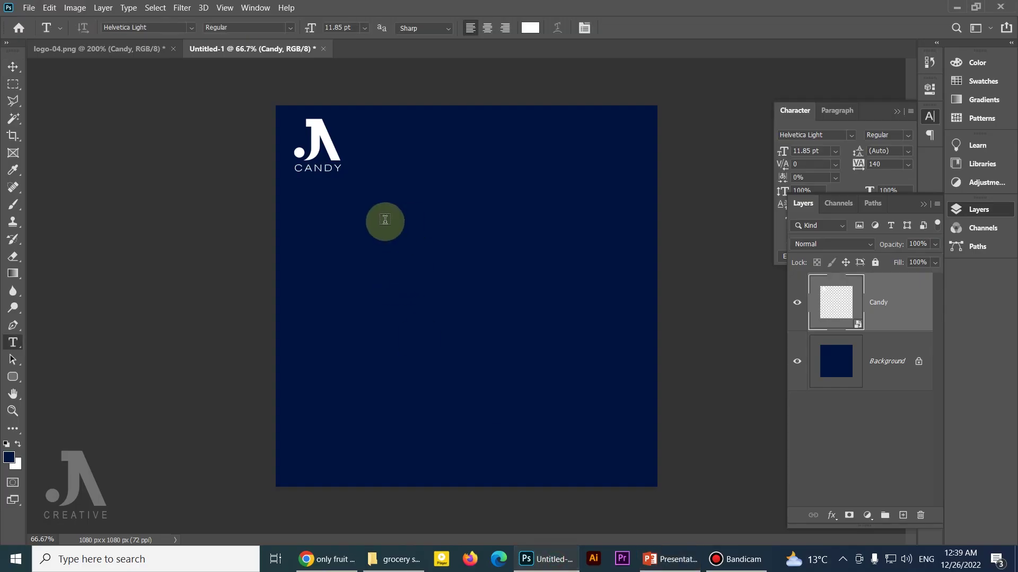
left_click(385, 220)
key("ctrl+v")
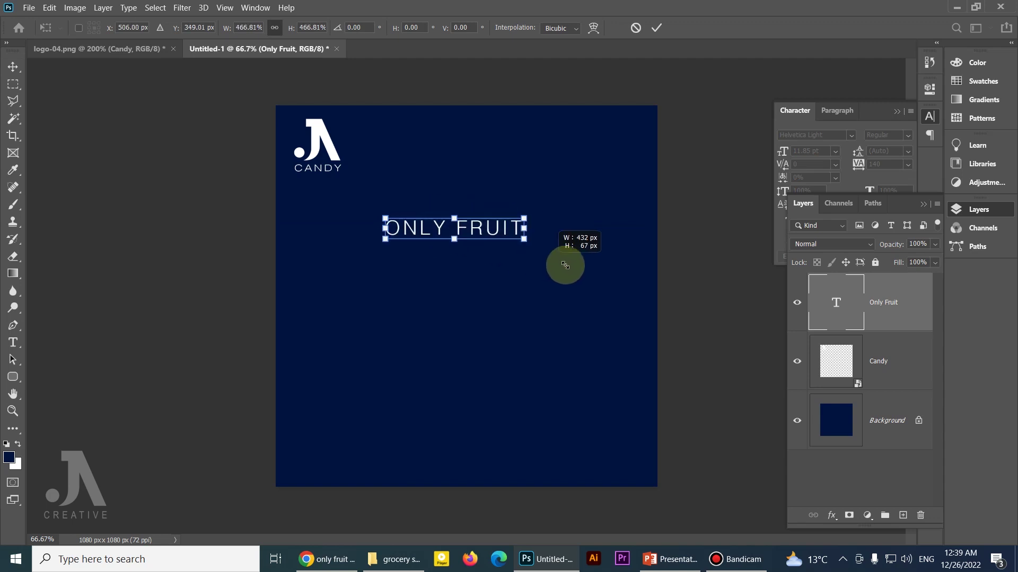
left_click_drag(419, 227, 574, 259)
key("Return")
left_click_drag(497, 229, 480, 207)
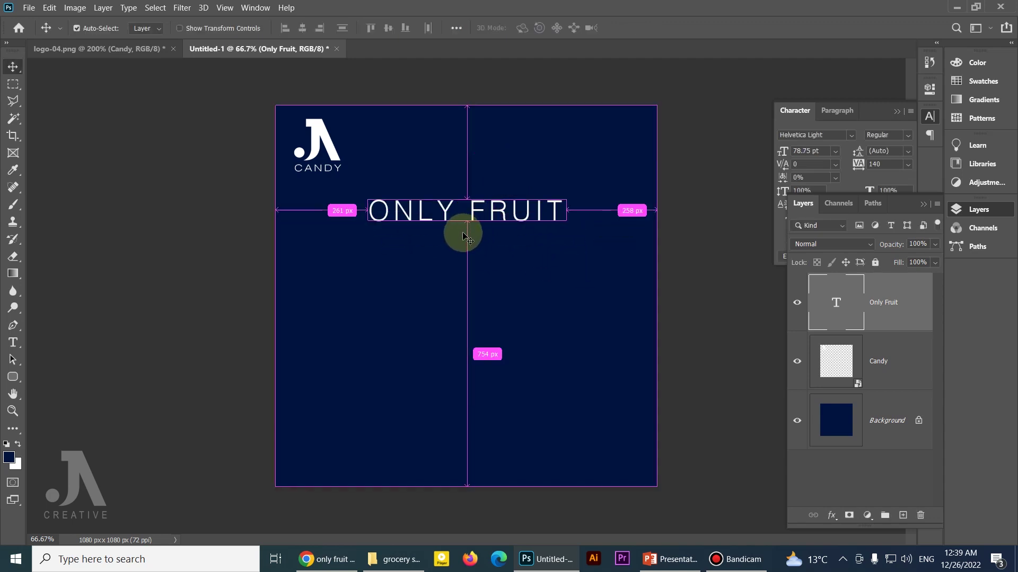
key("ctrl+t")
left_click_drag(563, 201, 533, 200)
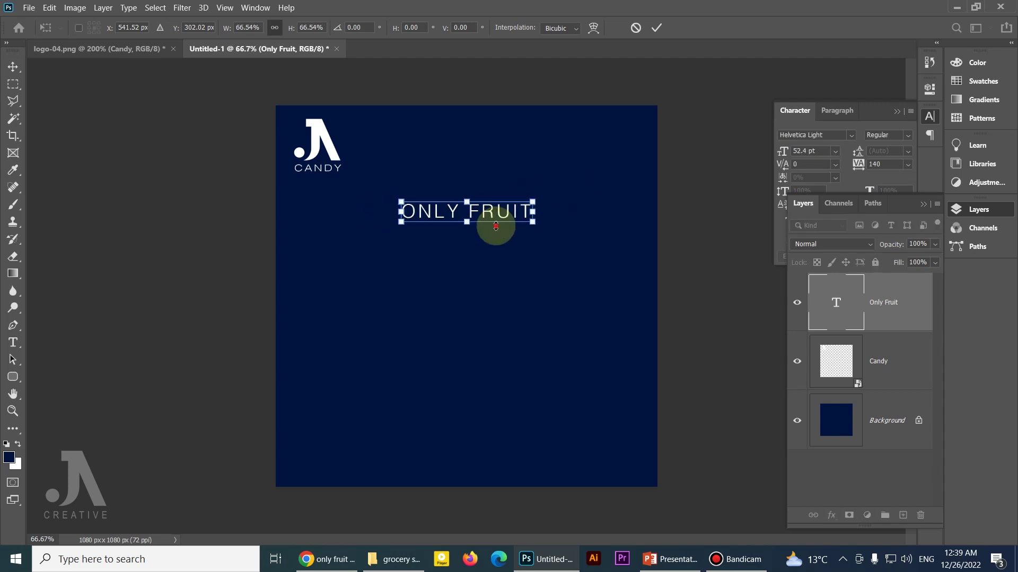
key("Return")
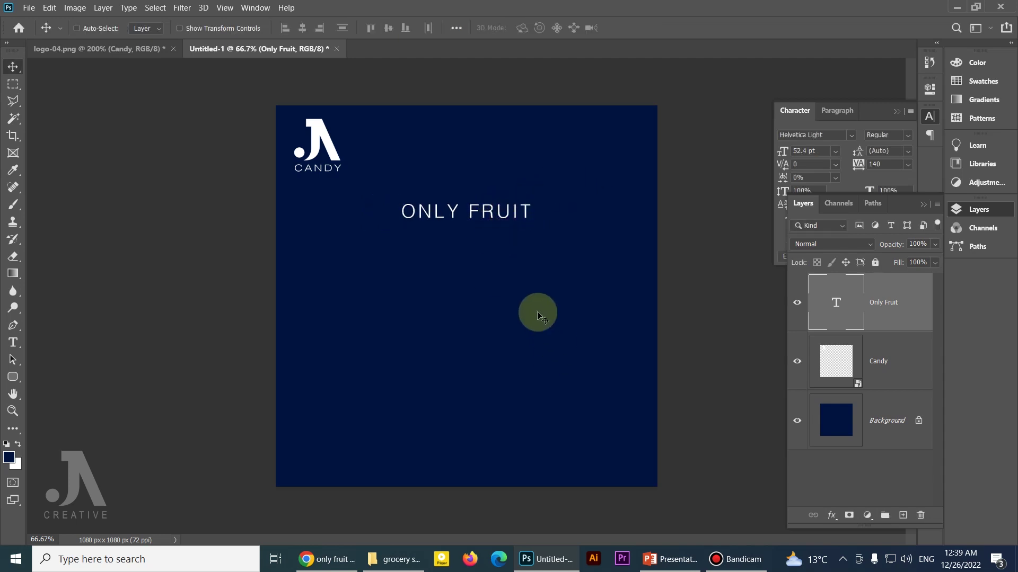
Select and inspect the JA Candy and Only Fruit text boxes on the slide.
left_click(671, 559)
left_click(493, 211)
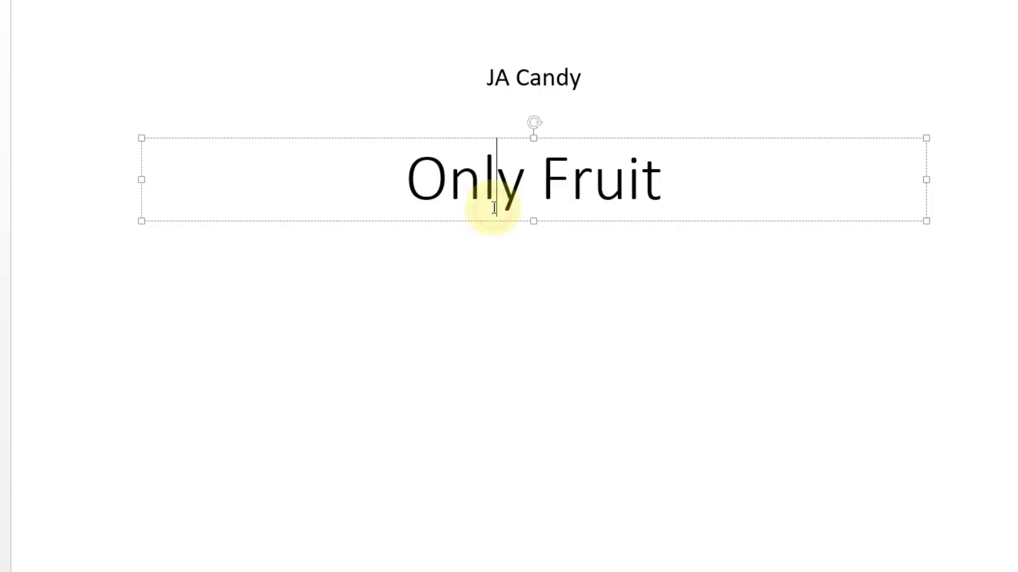
left_click(568, 206)
left_click(572, 274)
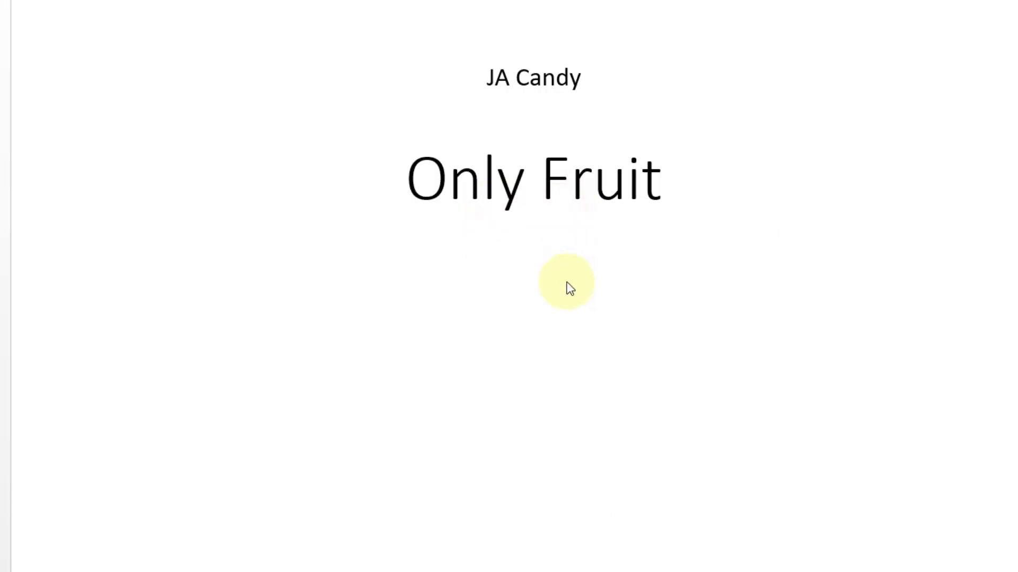
left_click(556, 77)
left_click_drag(483, 77, 586, 78)
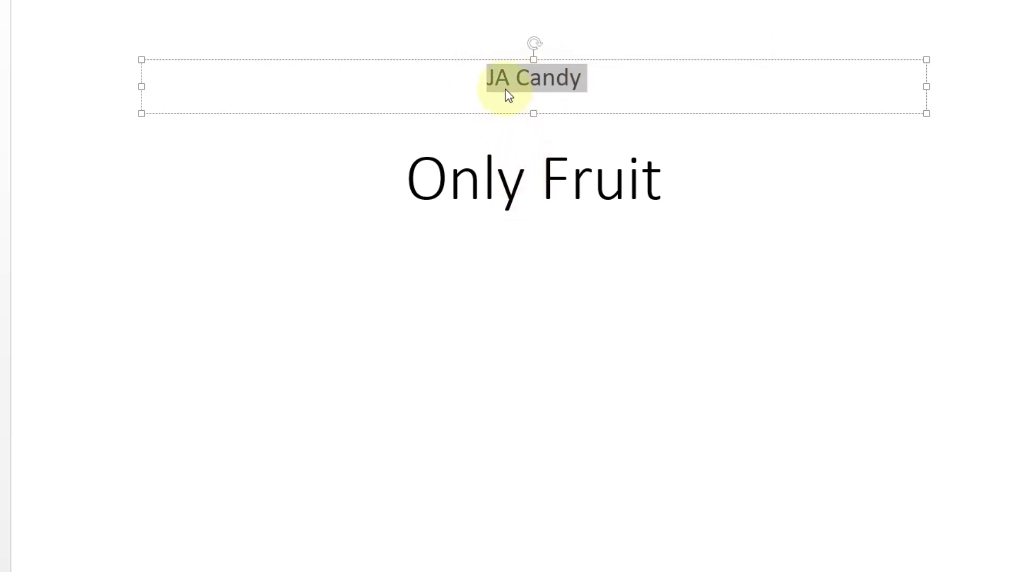
left_click(510, 78)
left_click(580, 78)
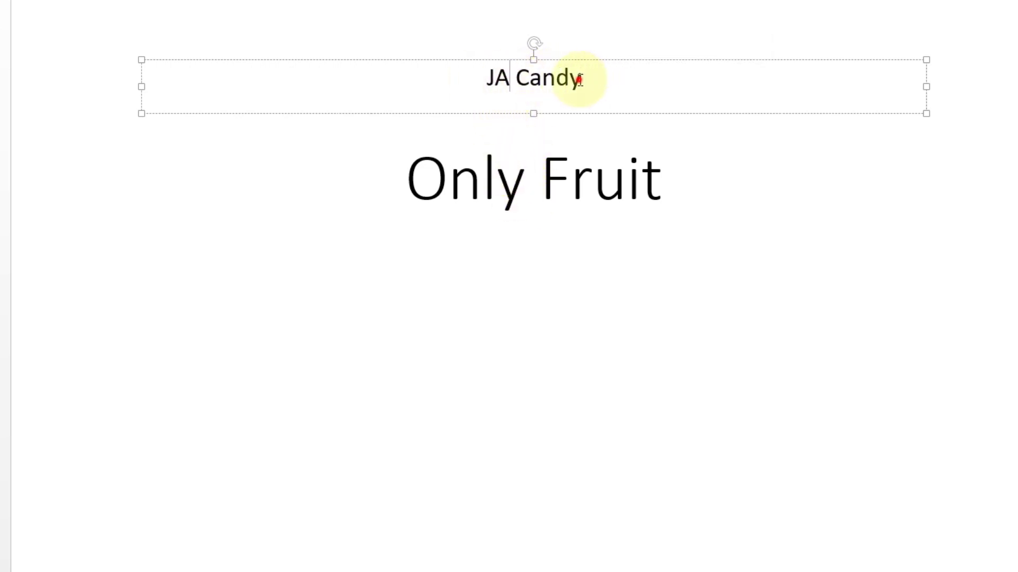
left_click(545, 201)
left_click(549, 326)
left_click(500, 163)
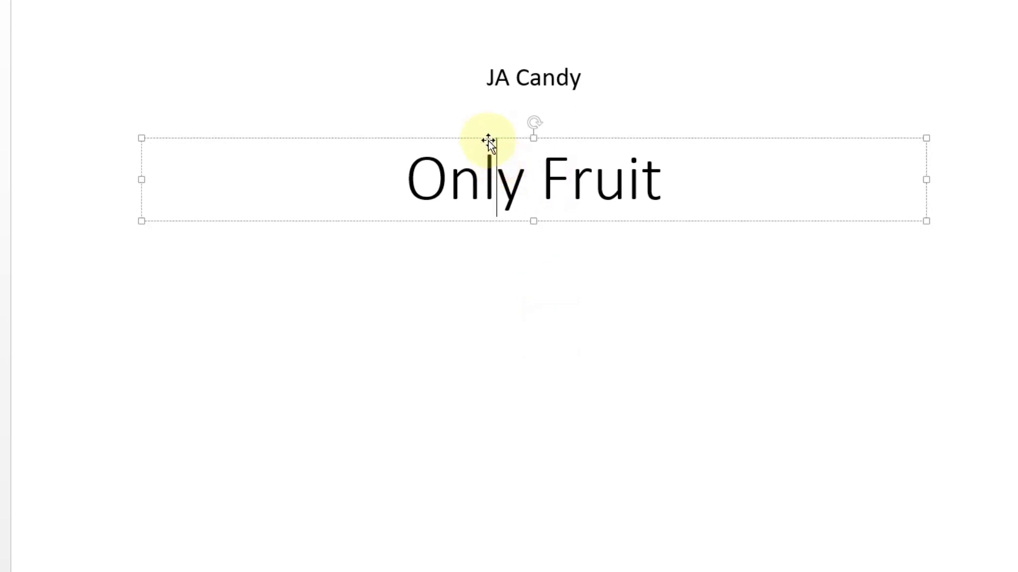
Nudge the Only Fruit heading slightly up and select the JA Candy text box.
left_click_drag(488, 141, 485, 114)
left_click(517, 226)
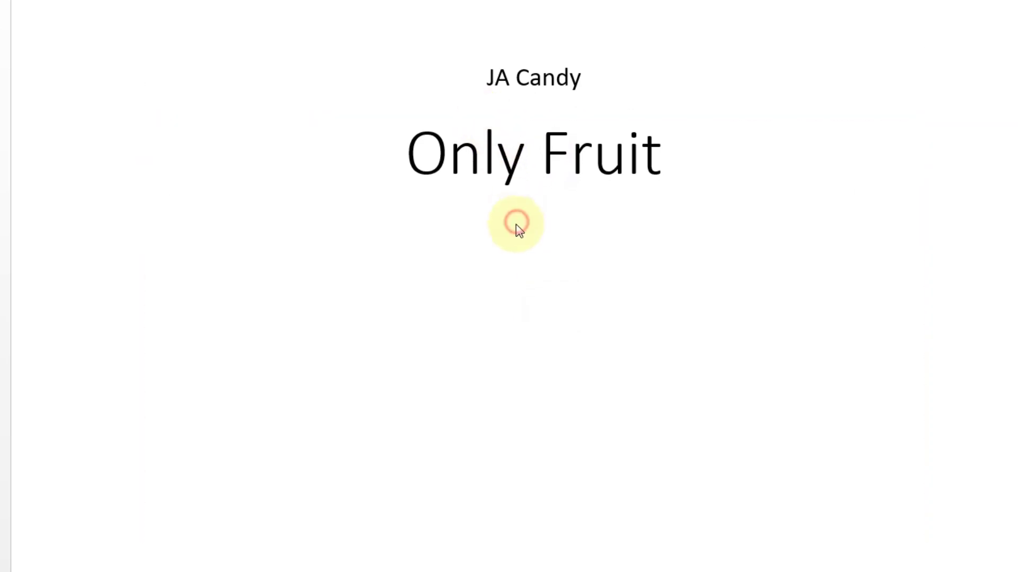
left_click(507, 182)
left_click(517, 285)
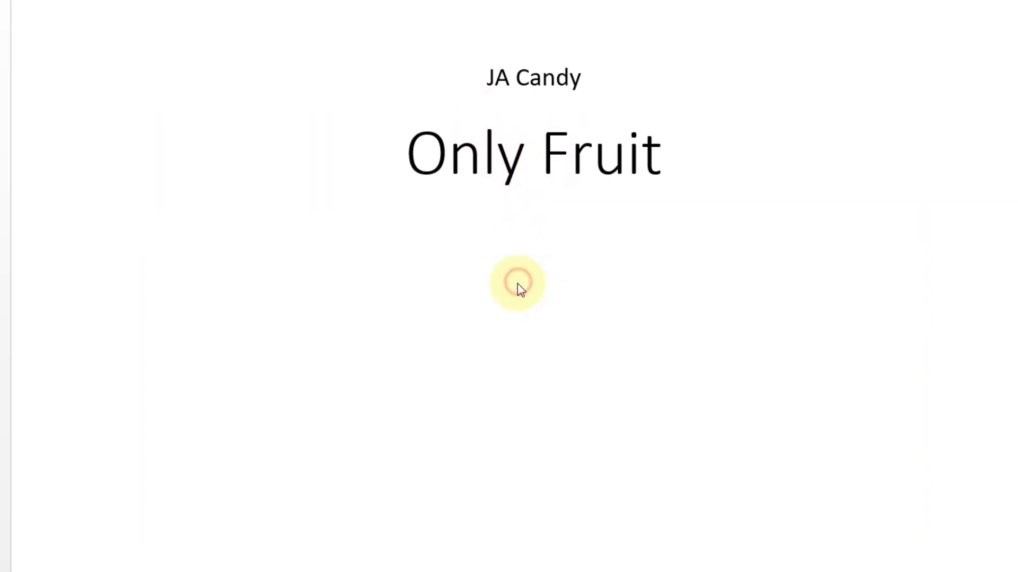
left_click(525, 179)
left_click(514, 79)
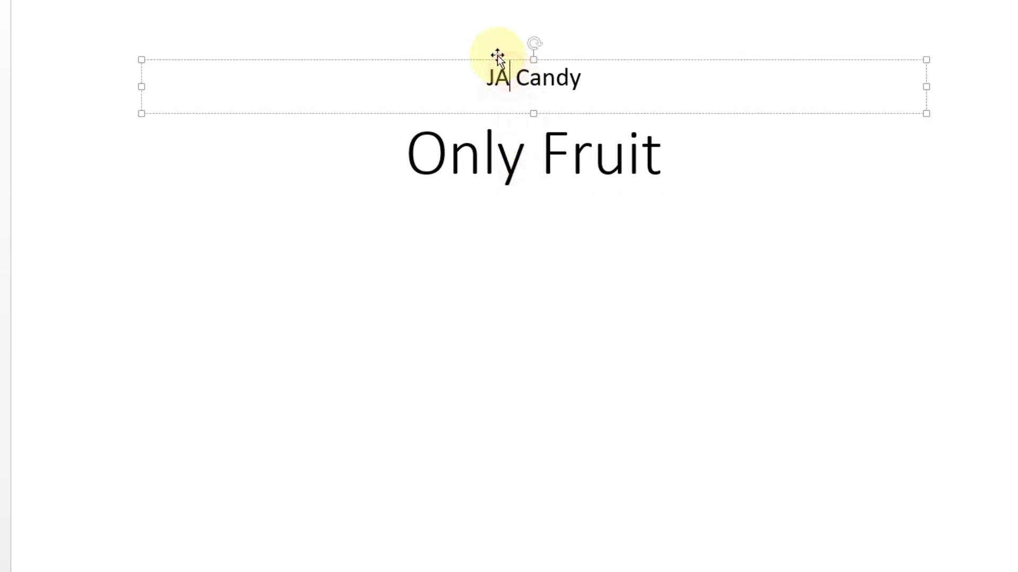
left_click(497, 60)
Paste a copy of the JA Candy box below Only Fruit and retype it as Orange, Mango.
key("ctrl+v")
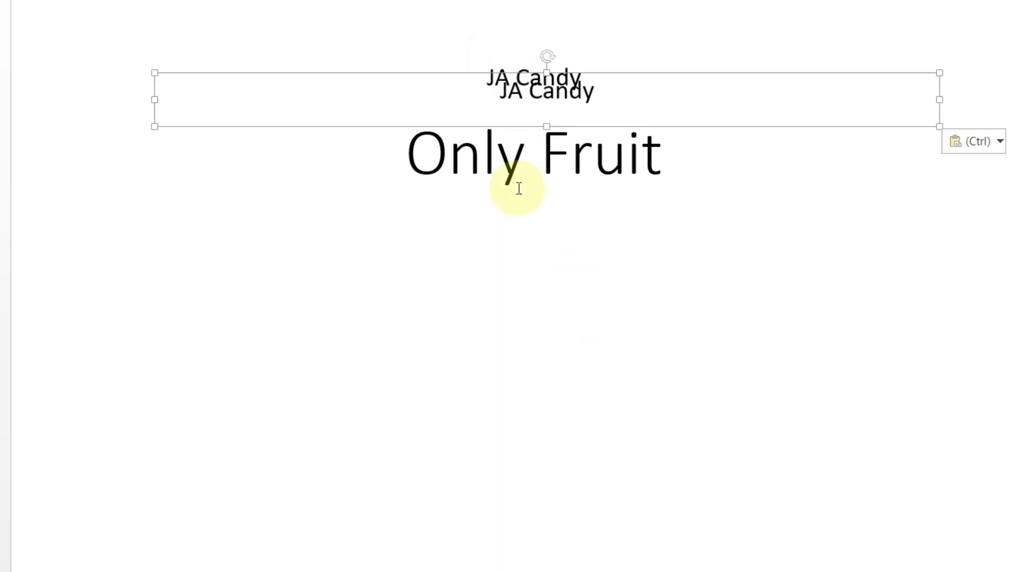
left_click_drag(466, 74, 468, 222)
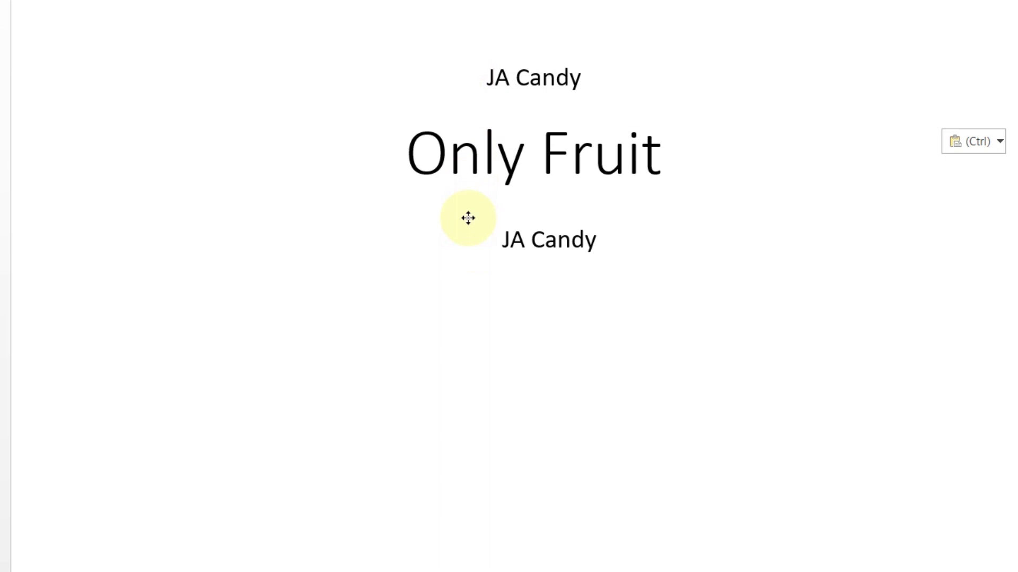
triple_click(520, 239)
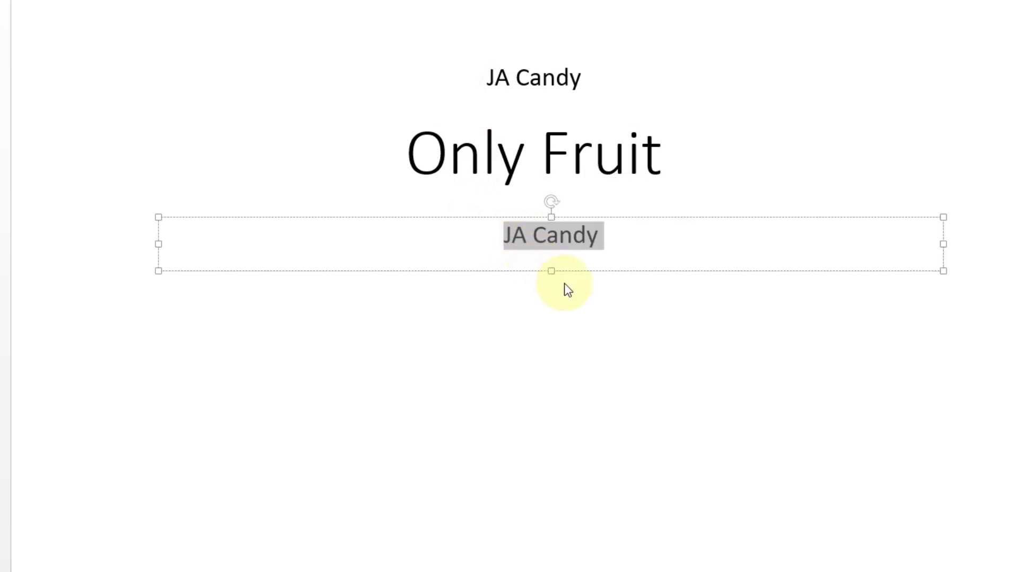
type("orang")
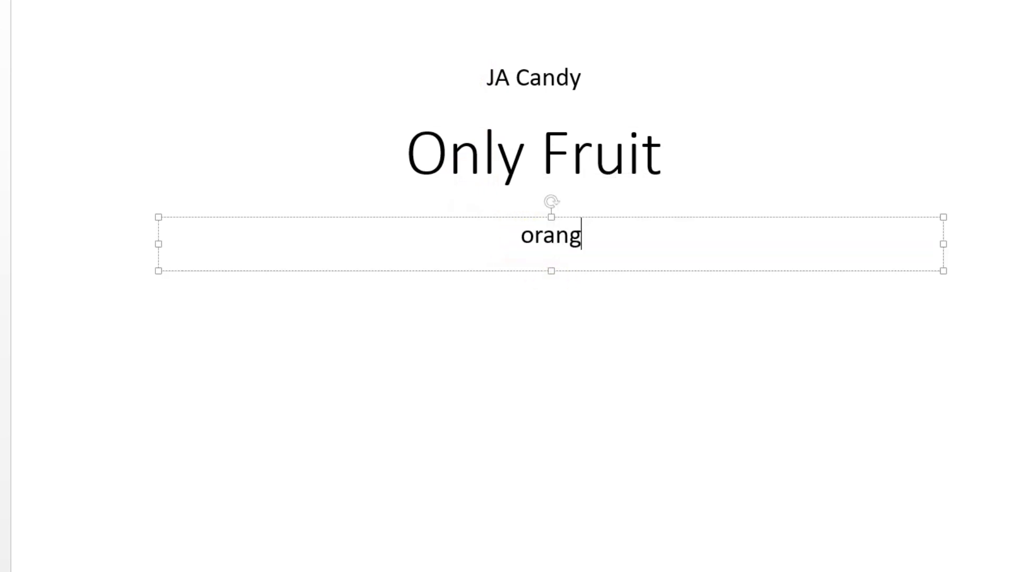
type("e")
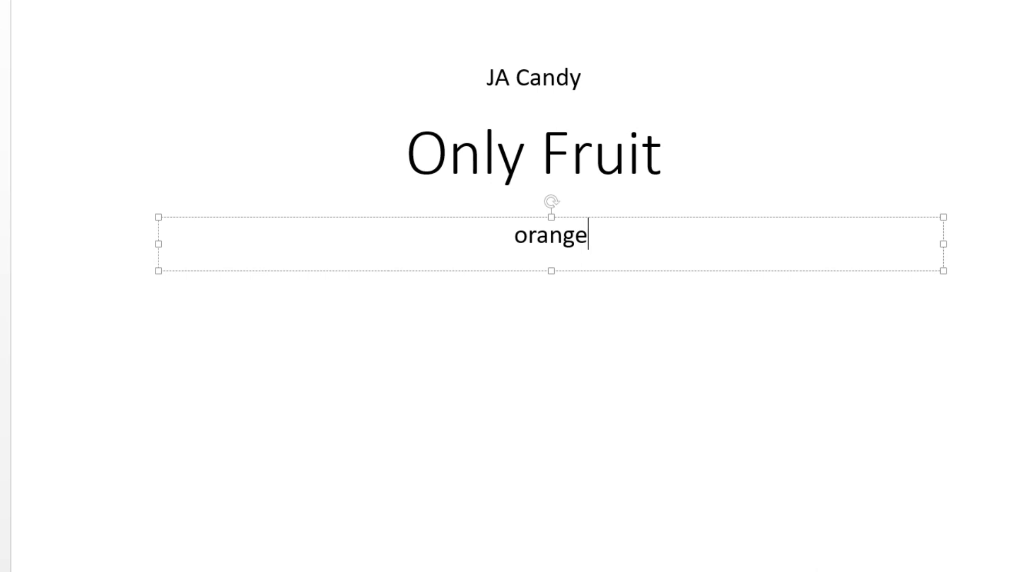
key("Return")
type("mang")
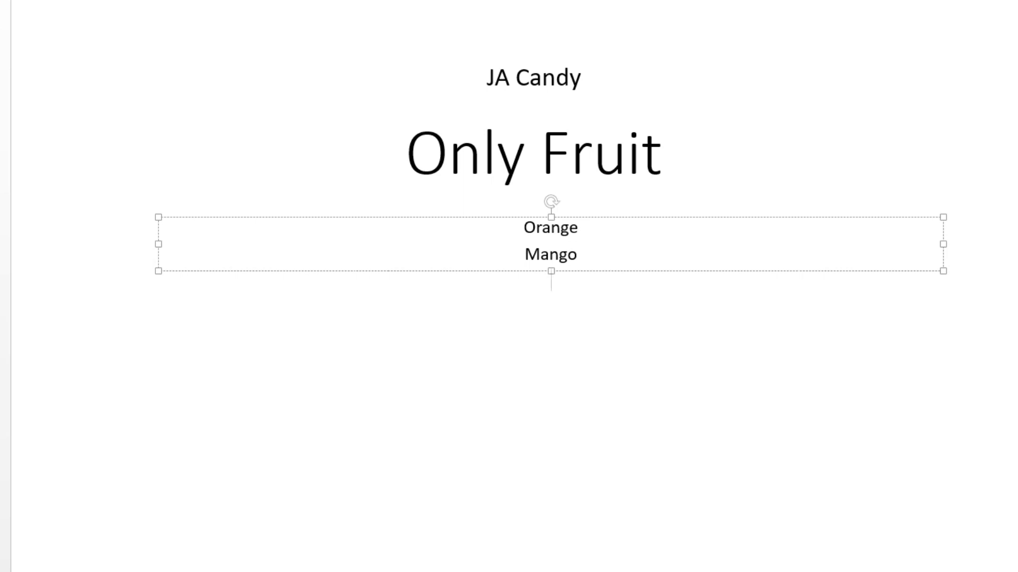
Colour the word Orange red.
left_click(566, 284)
key("shift+Home")
left_click(575, 253)
key("Return")
key("Return")
key("Return")
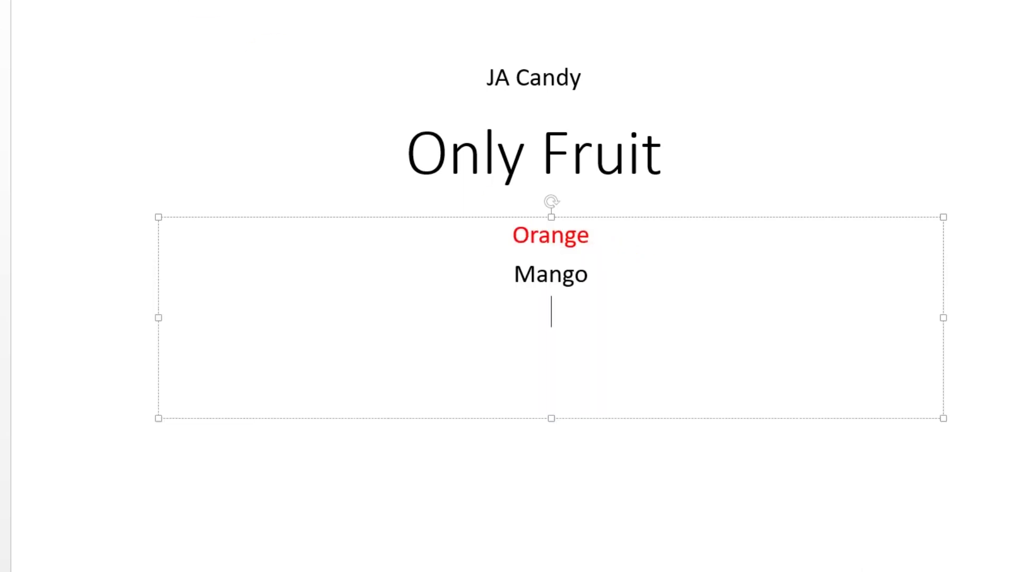
Add the list lines Candy, Juice and 'Drop or splash juice'.
type("candy")
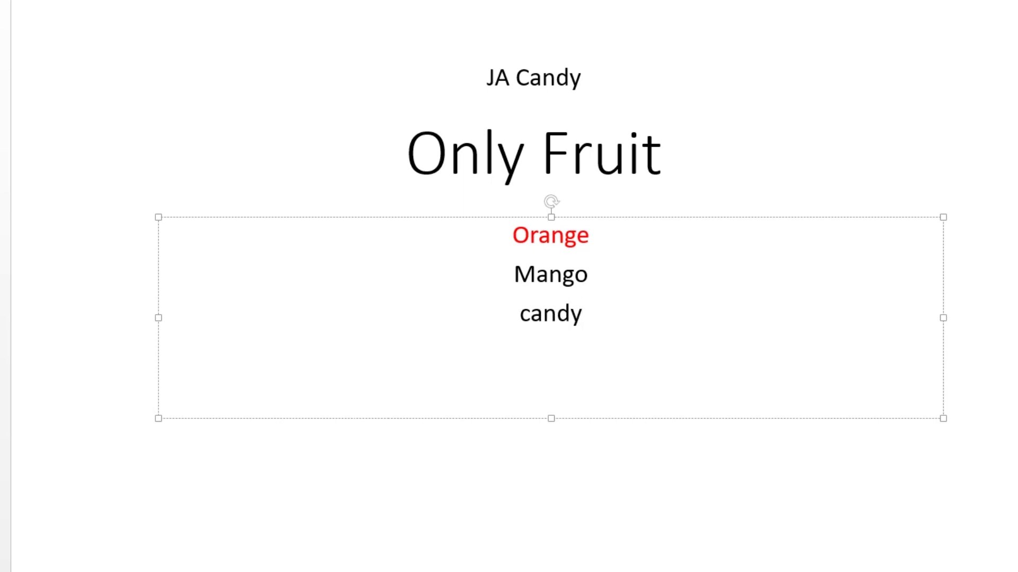
key("Return")
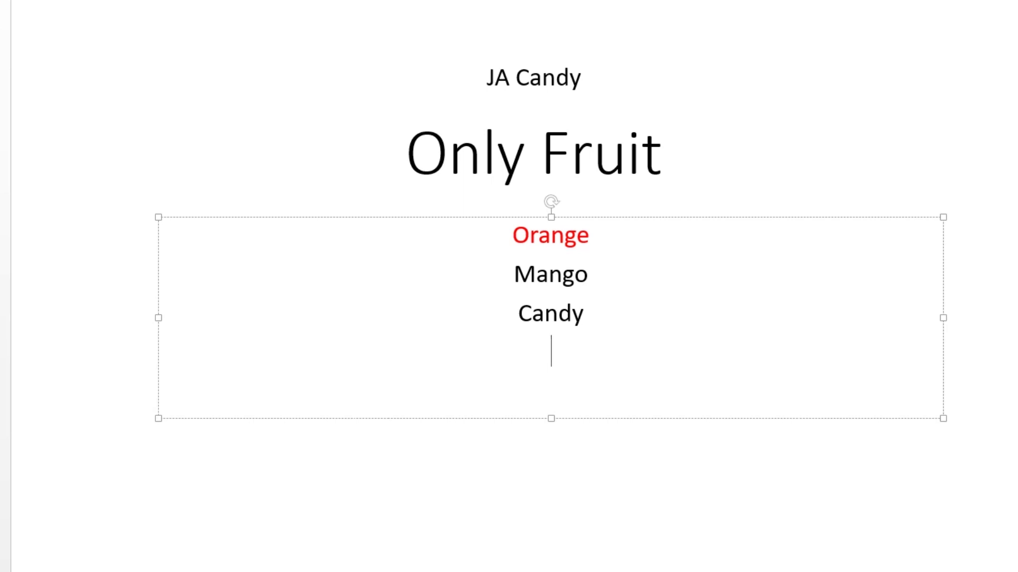
type("juice")
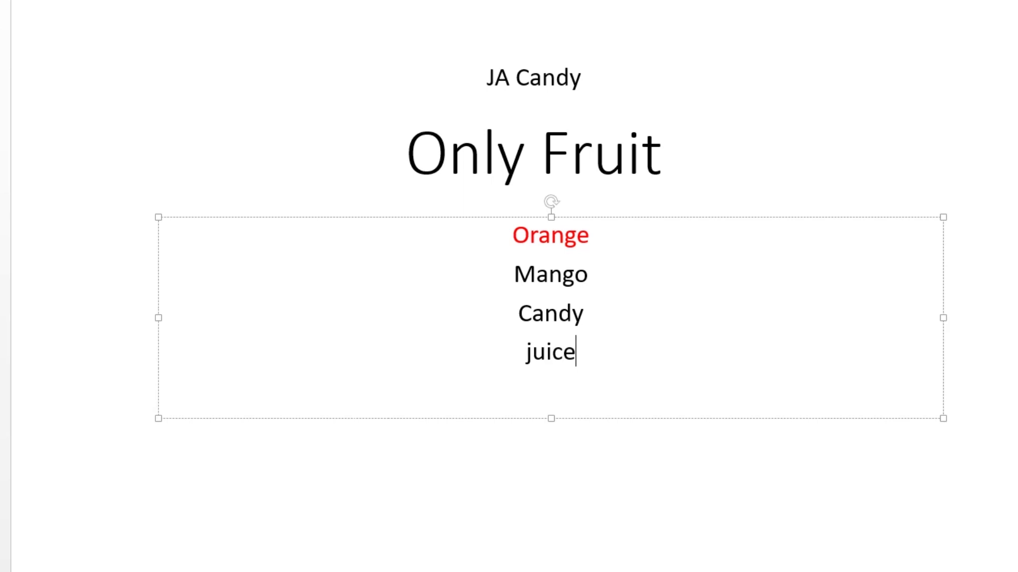
key("Return")
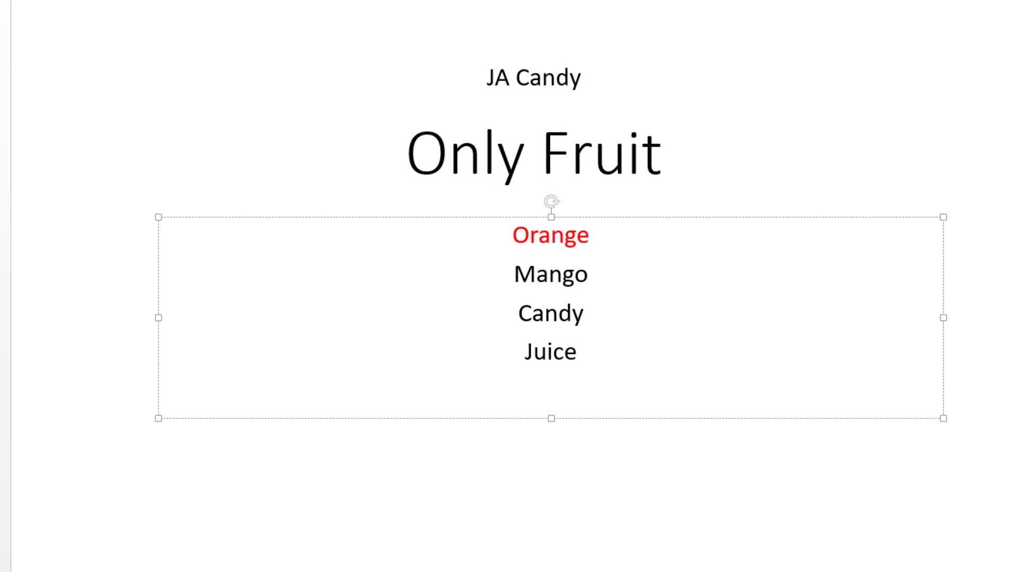
type("drop")
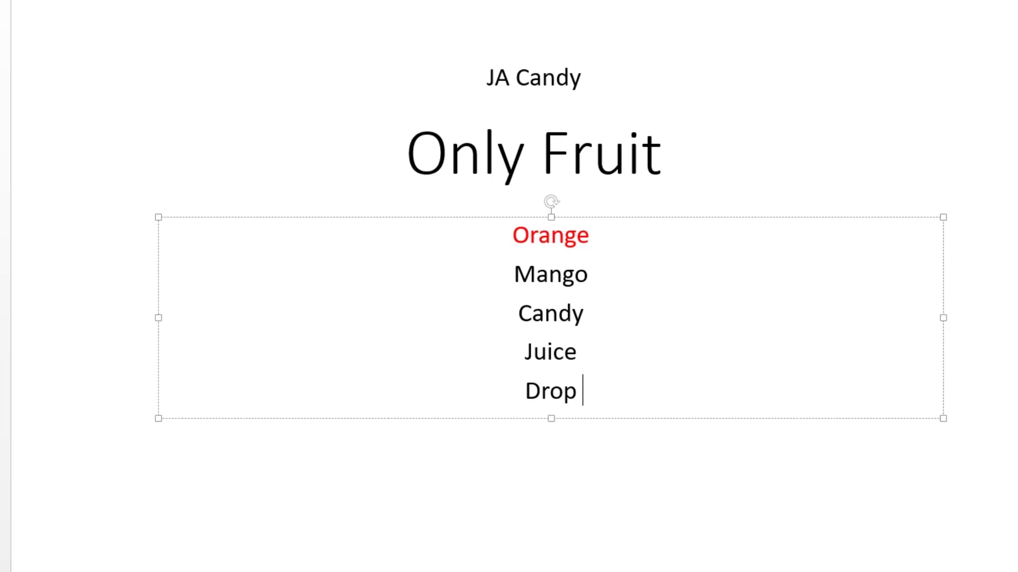
type(" or splsh")
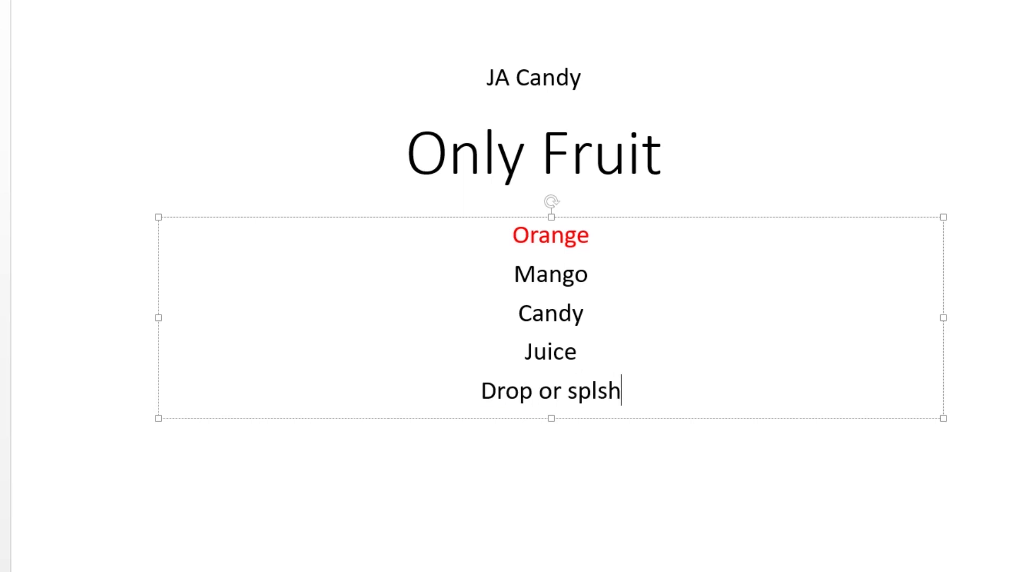
key("BackSpace")
key("BackSpace")
type("ah")
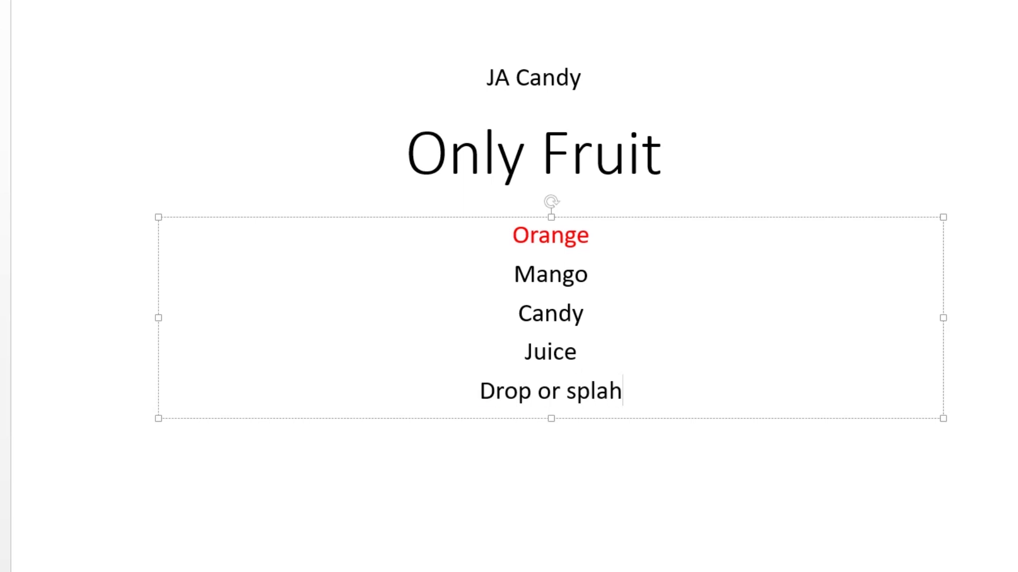
key("BackSpace")
type("sh j")
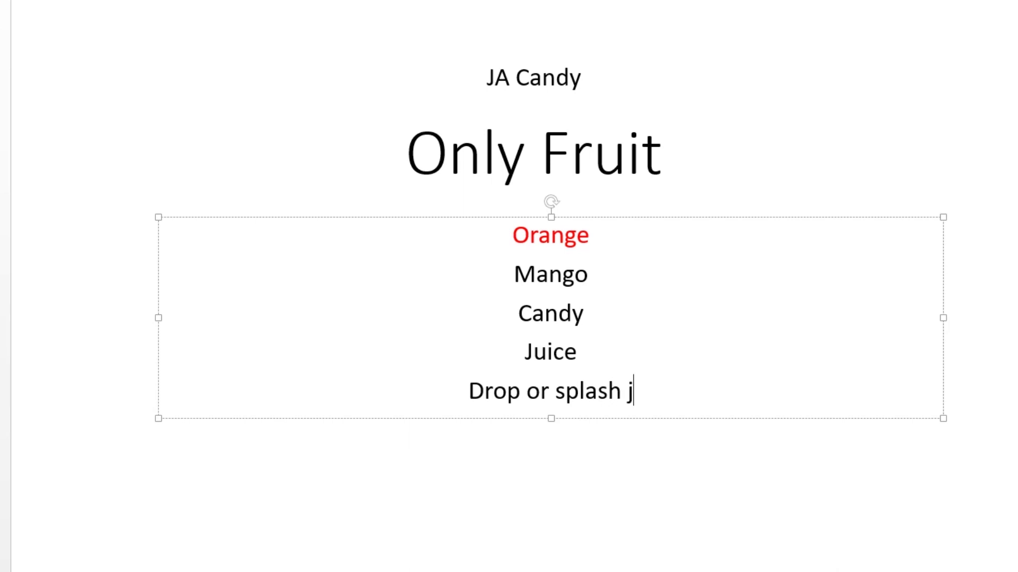
type("uice")
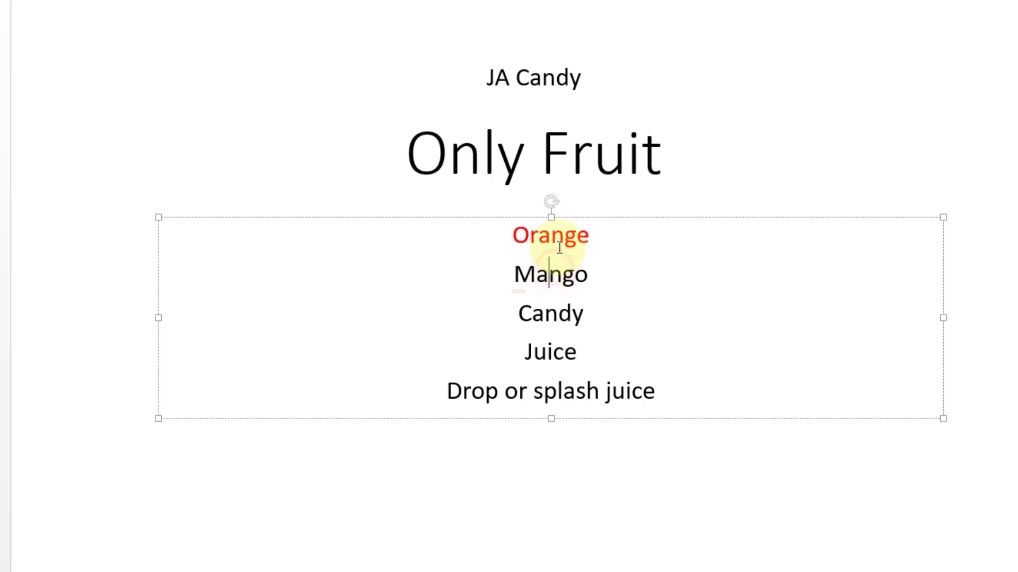
Select the words Orange and Candy in the list.
left_click(563, 236)
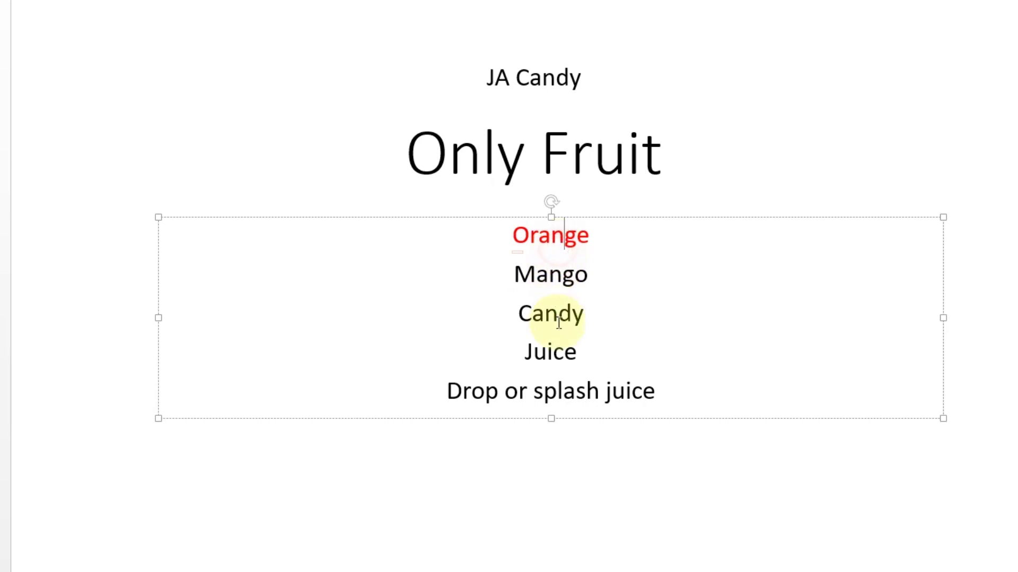
double_click(551, 239)
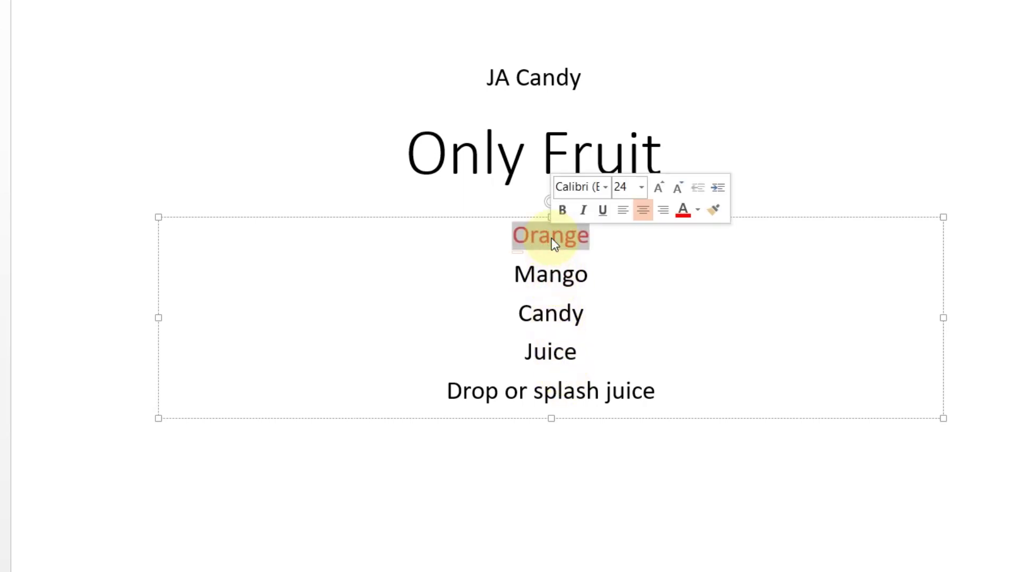
double_click(552, 313)
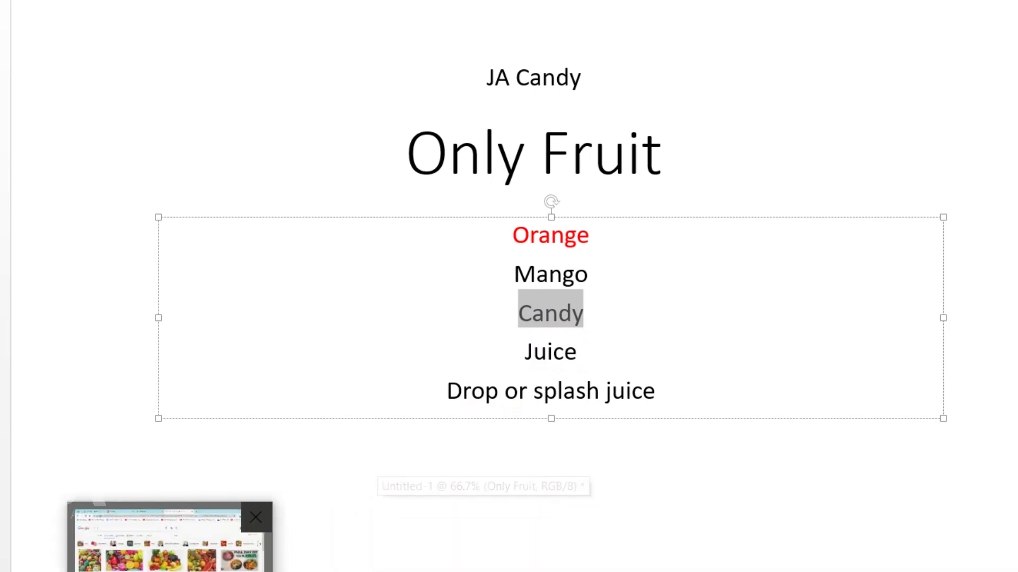
Search Google Images for 'Candy wrapper' and browse the results.
left_click(326, 559)
left_click(134, 97)
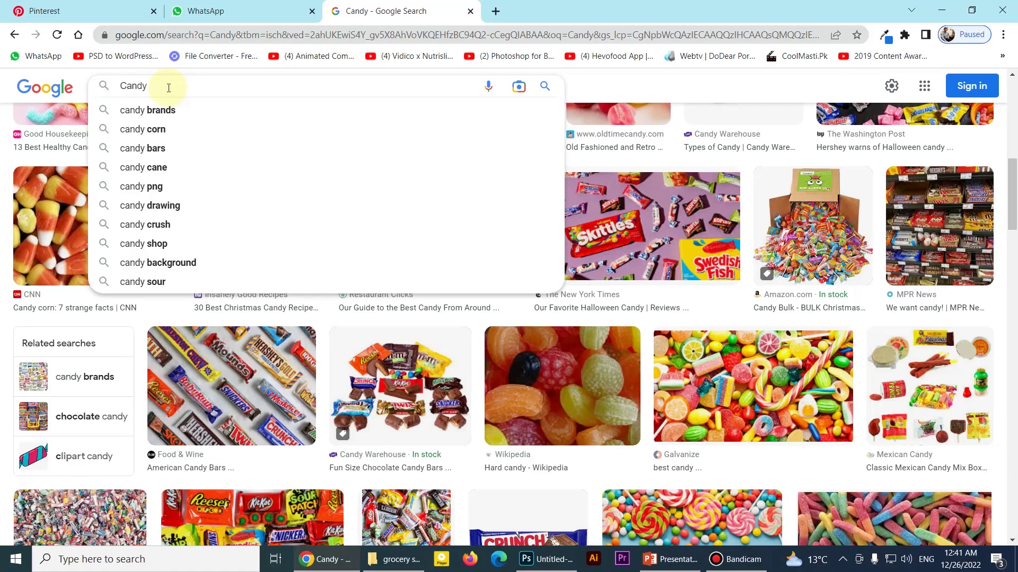
type("wrapp")
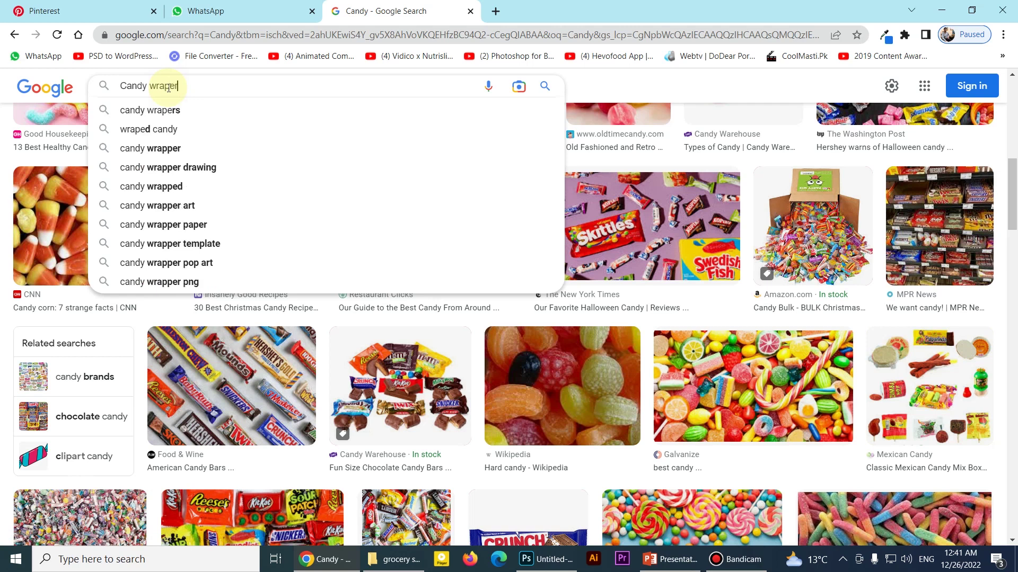
type("er")
key("Return")
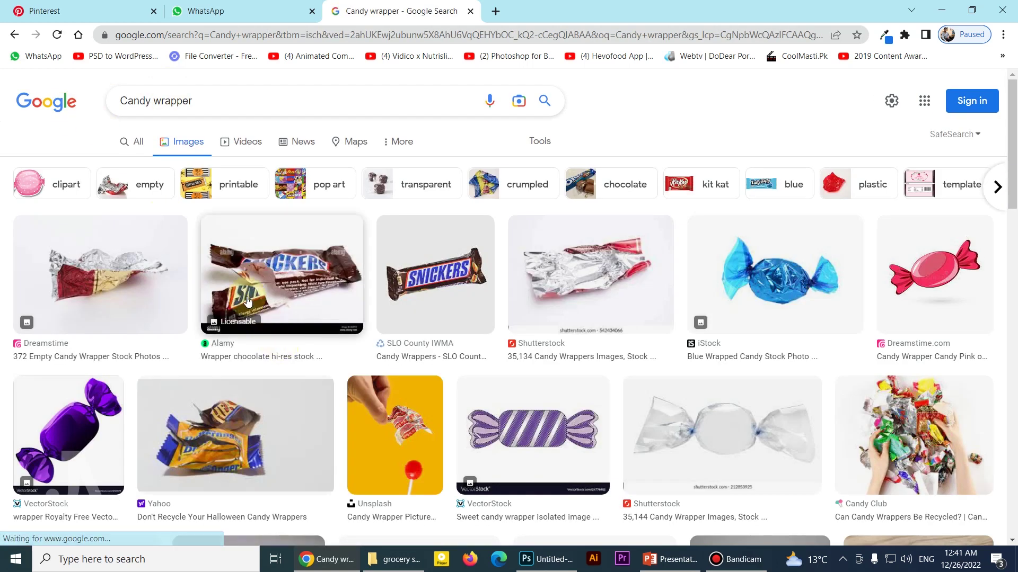
scroll(215, 301, "down", 10)
scroll(215, 300, "down", 3)
scroll(215, 301, "down", 3)
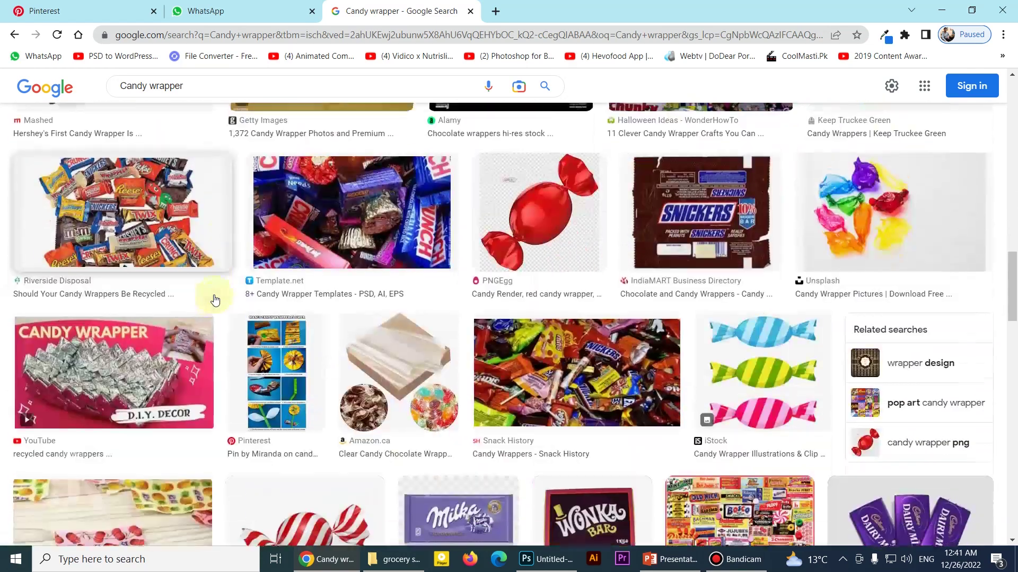
scroll(538, 216, "down", 1)
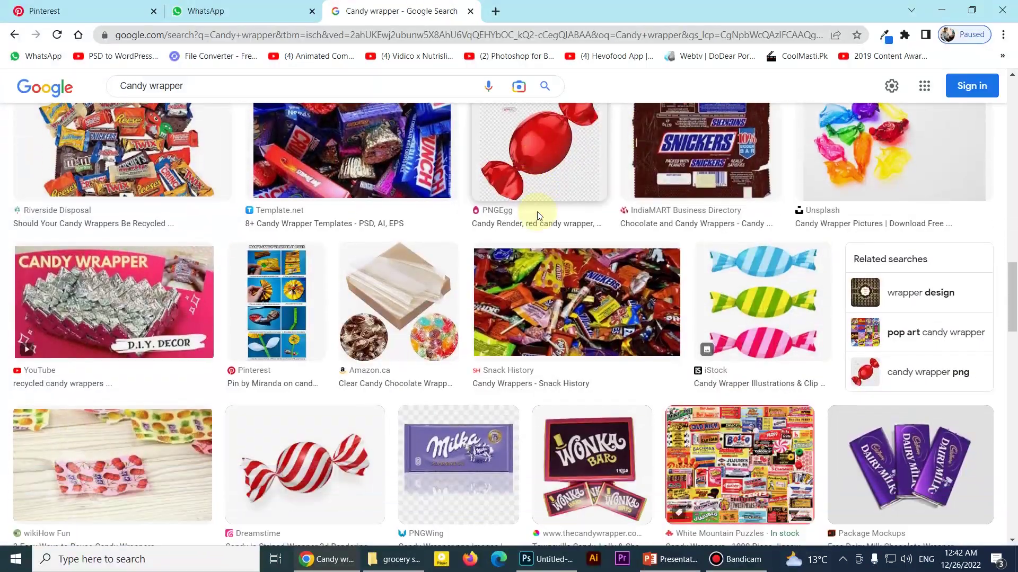
scroll(538, 216, "down", 4)
scroll(538, 216, "down", 5)
scroll(538, 216, "down", 3)
scroll(538, 216, "down", 4)
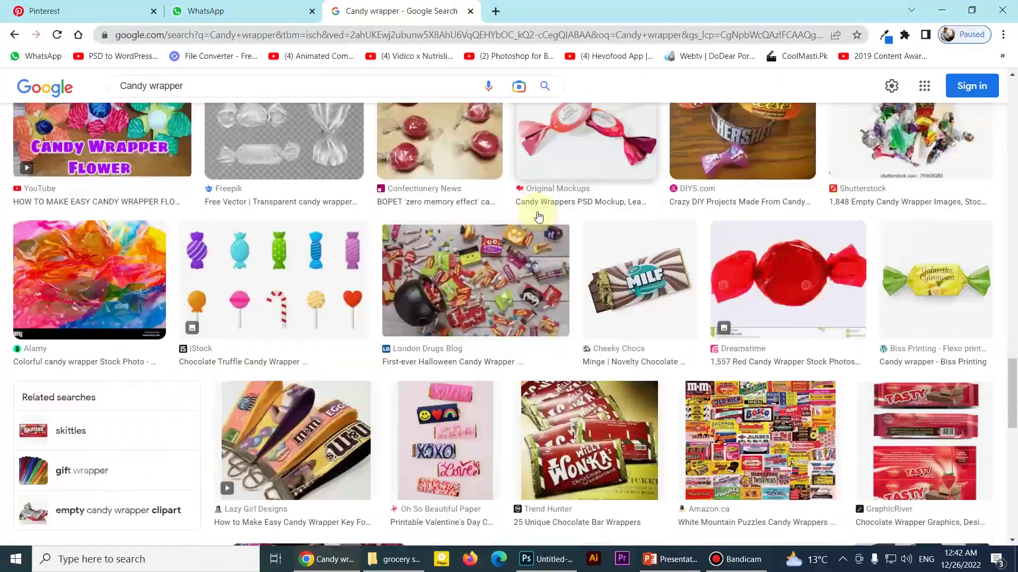
scroll(538, 216, "down", 5)
scroll(538, 217, "down", 4)
scroll(538, 216, "down", 3)
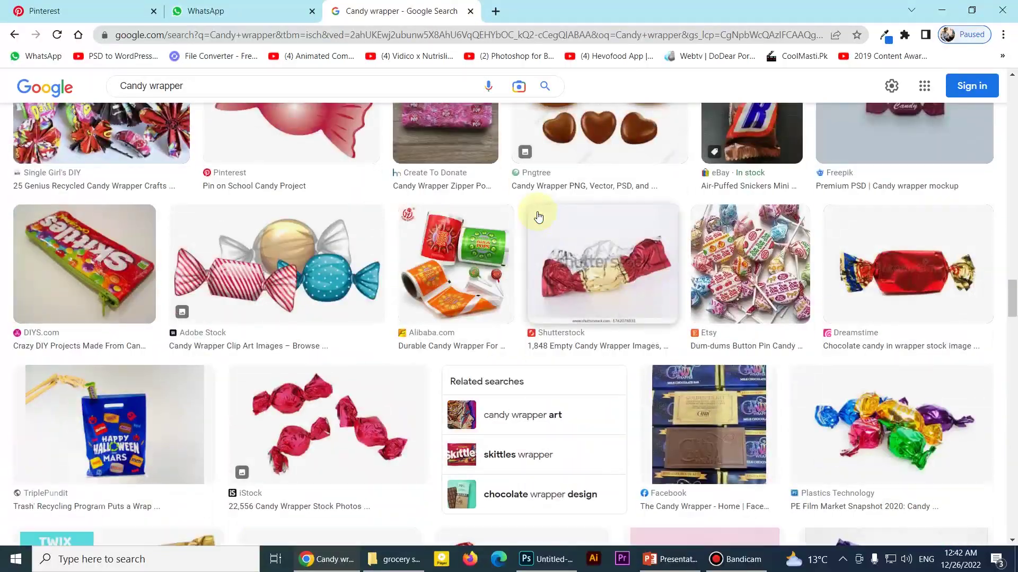
scroll(538, 216, "up", 1)
scroll(538, 216, "down", 5)
scroll(538, 217, "down", 4)
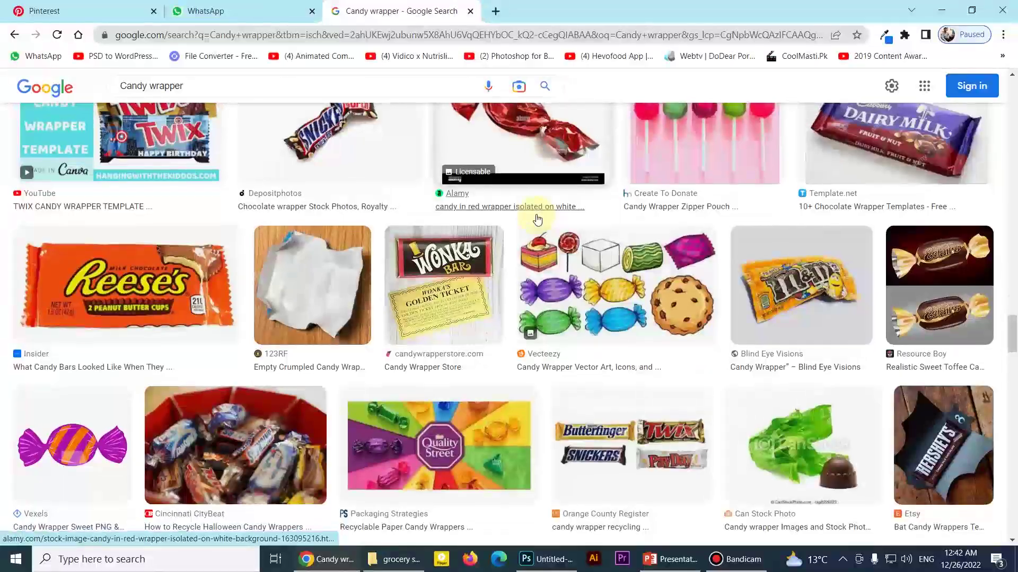
scroll(538, 218, "up", 5)
scroll(537, 219, "up", 5)
scroll(538, 218, "up", 5)
scroll(536, 219, "up", 2)
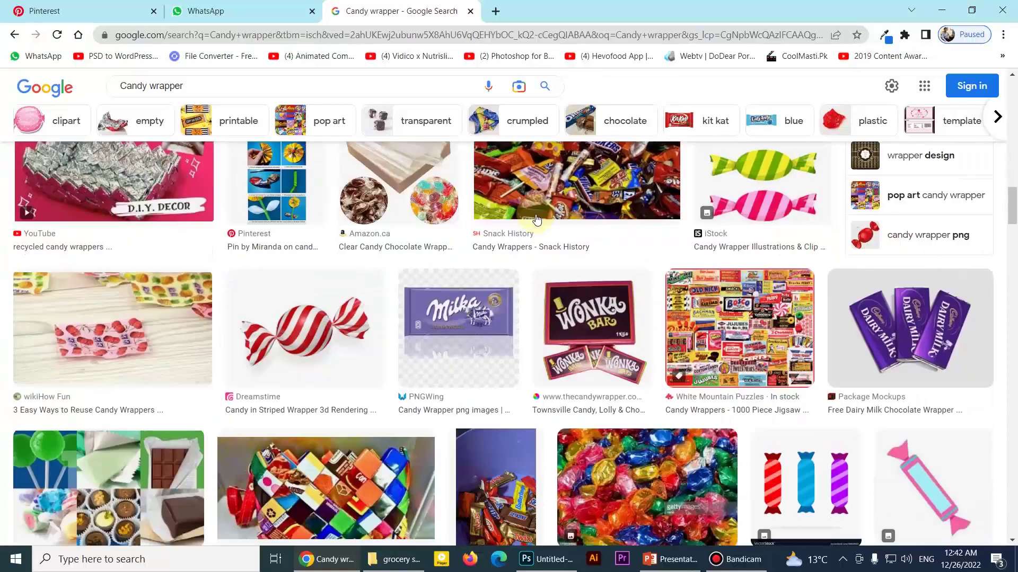
Save the PNGEgg red candy render PNG into the Ja Canday folder.
left_click(311, 335)
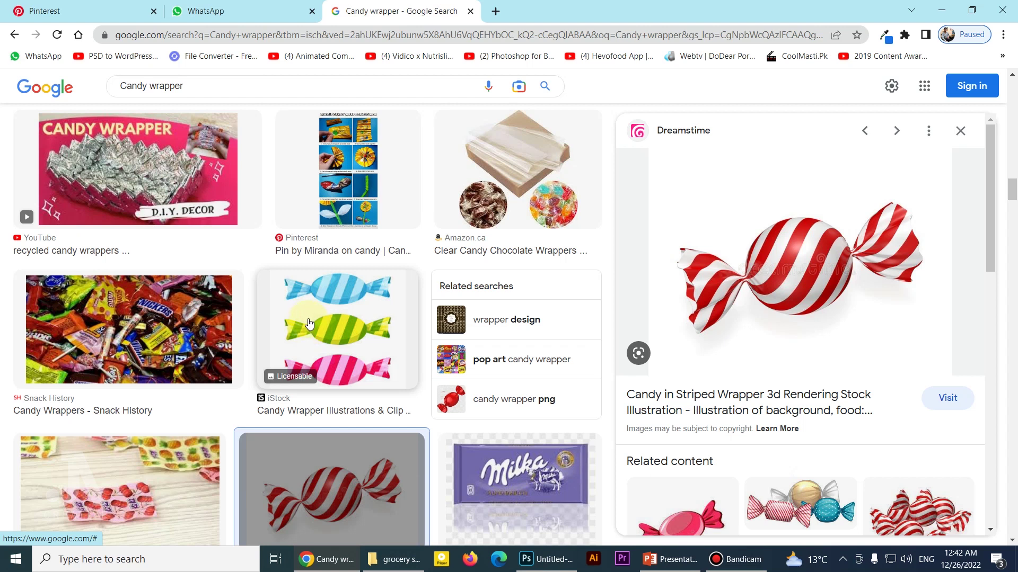
scroll(310, 325, "up", 3)
scroll(308, 321, "up", 2)
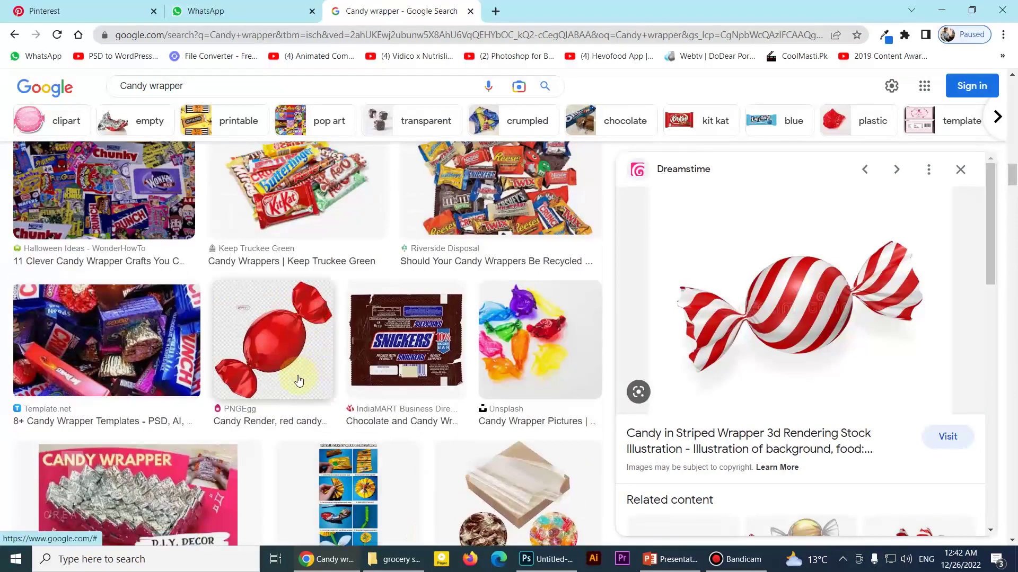
left_click(295, 368)
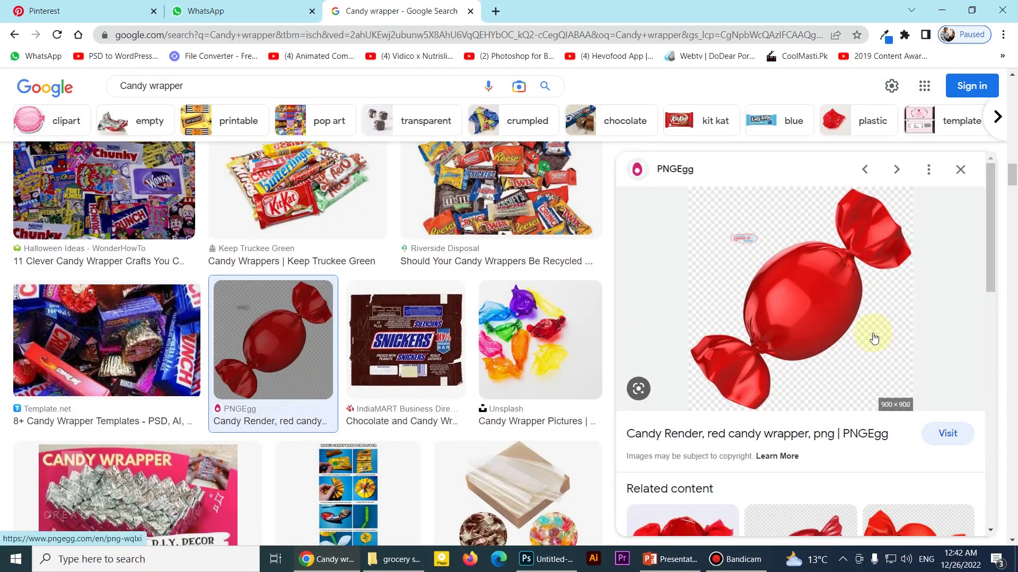
right_click(784, 289)
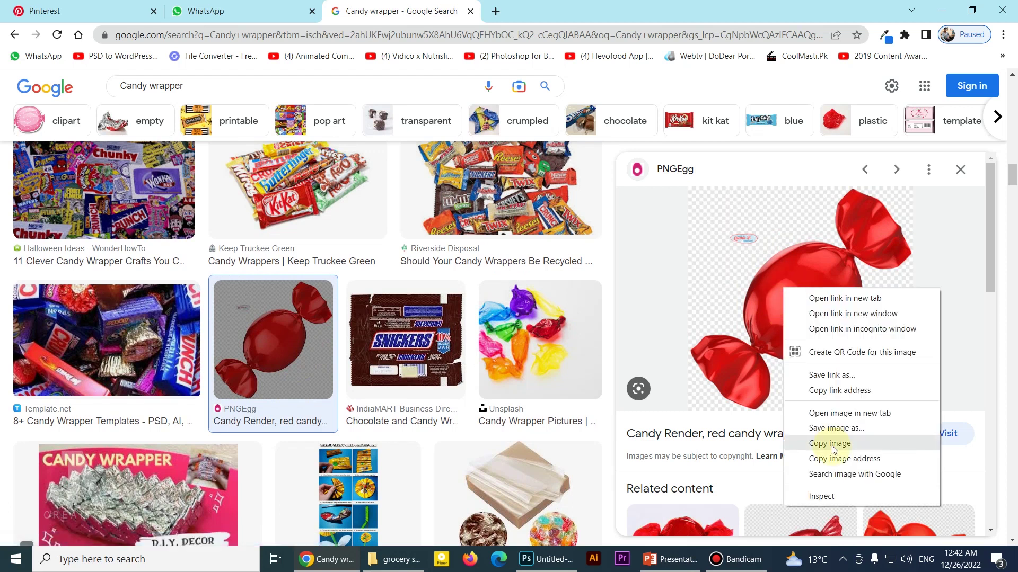
left_click(830, 428)
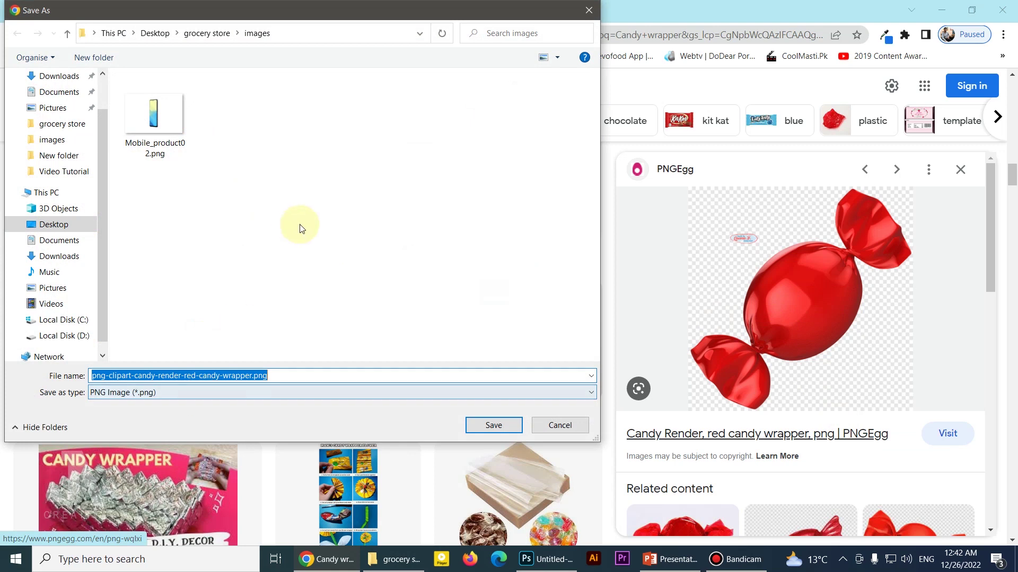
left_click(176, 33)
left_click(178, 357)
left_click(493, 425)
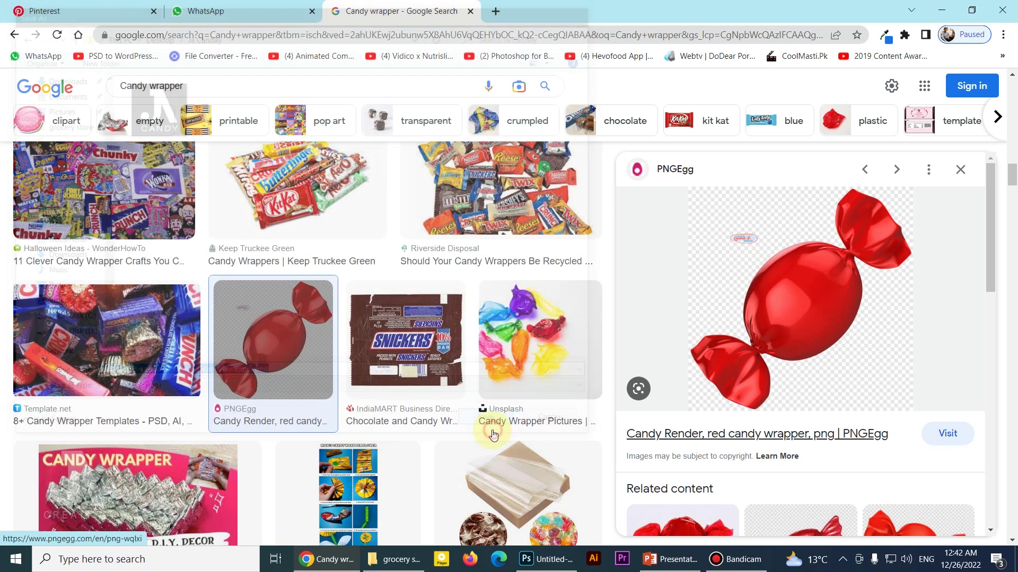
Return to the slide and select the word Orange in the list.
scroll(364, 346, "up", 10)
scroll(364, 349, "down", 3)
scroll(365, 355, "up", 3)
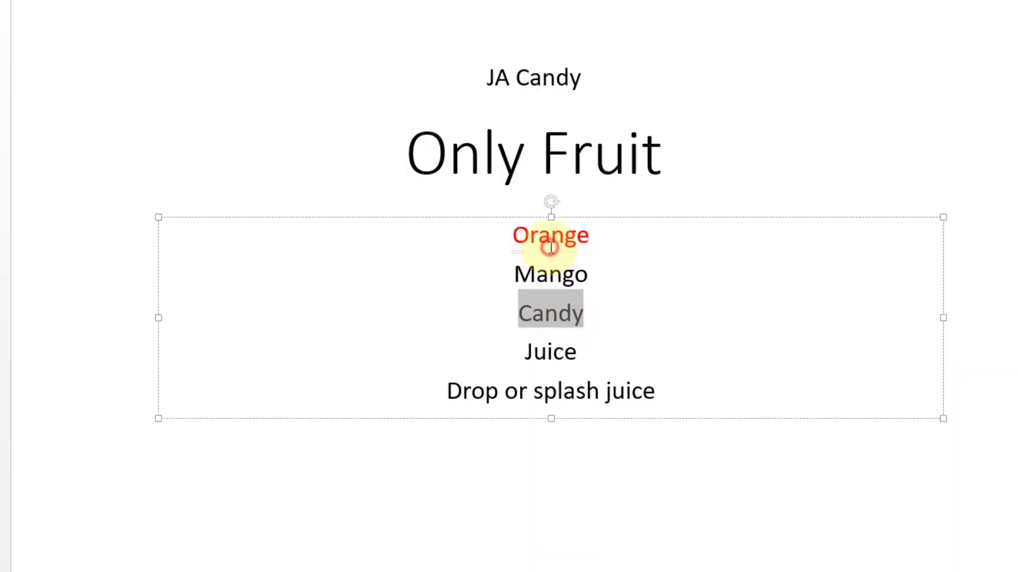
double_click(549, 237)
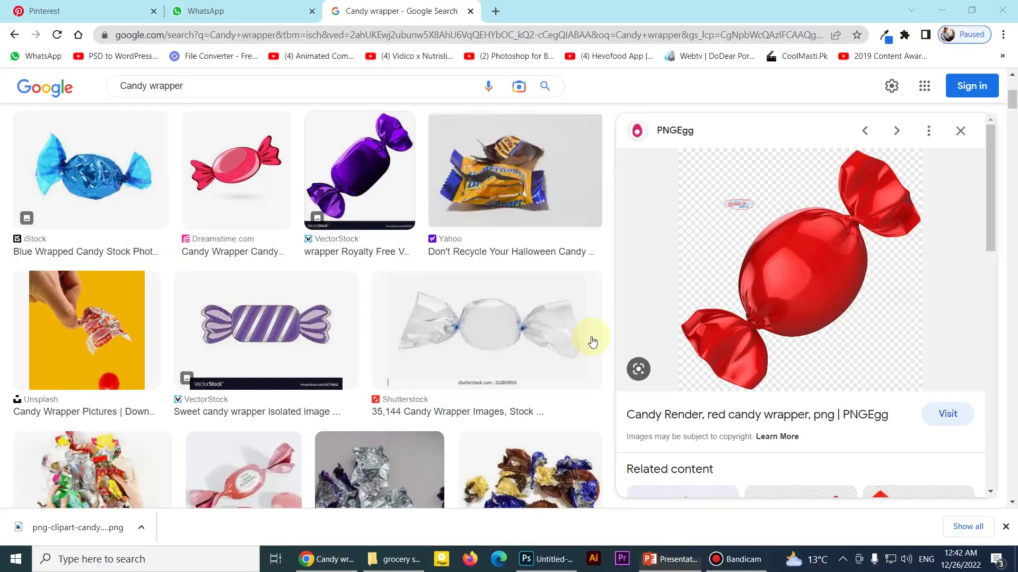
Search Google Images for 'orange' and browse the results.
left_click_drag(196, 84, 2, 86)
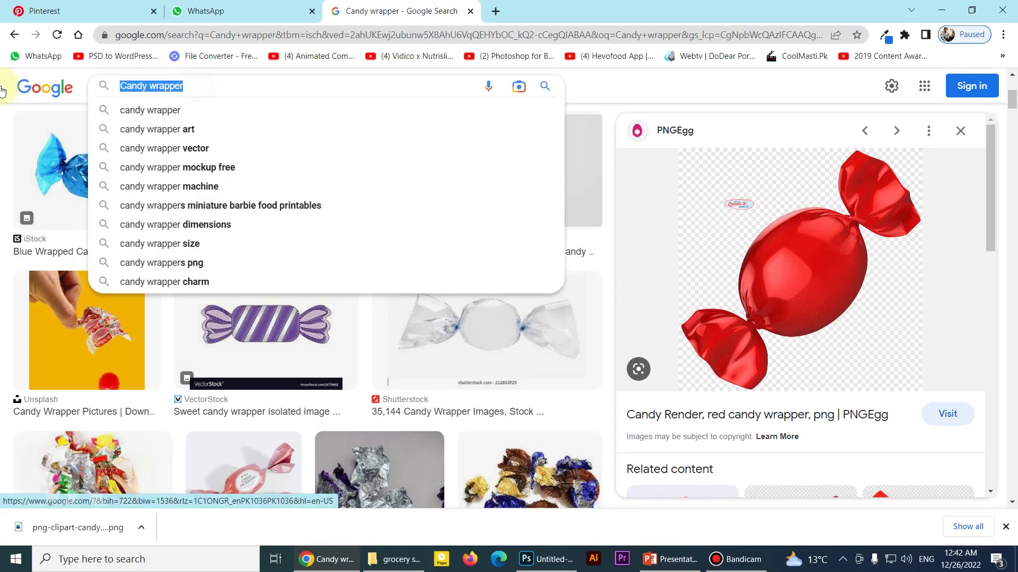
type("orange")
key("Return")
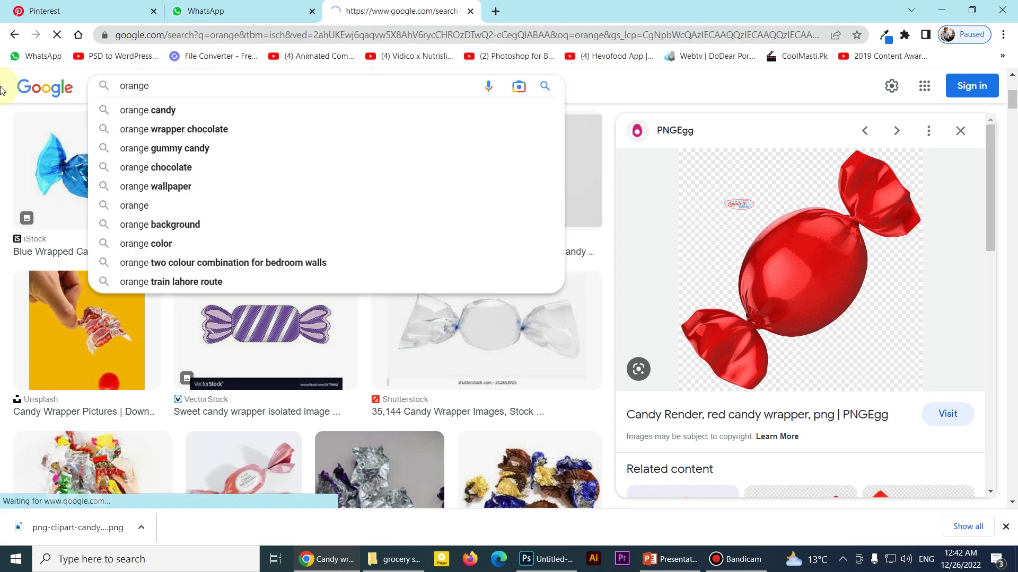
scroll(384, 302, "down", 3)
scroll(382, 304, "down", 5)
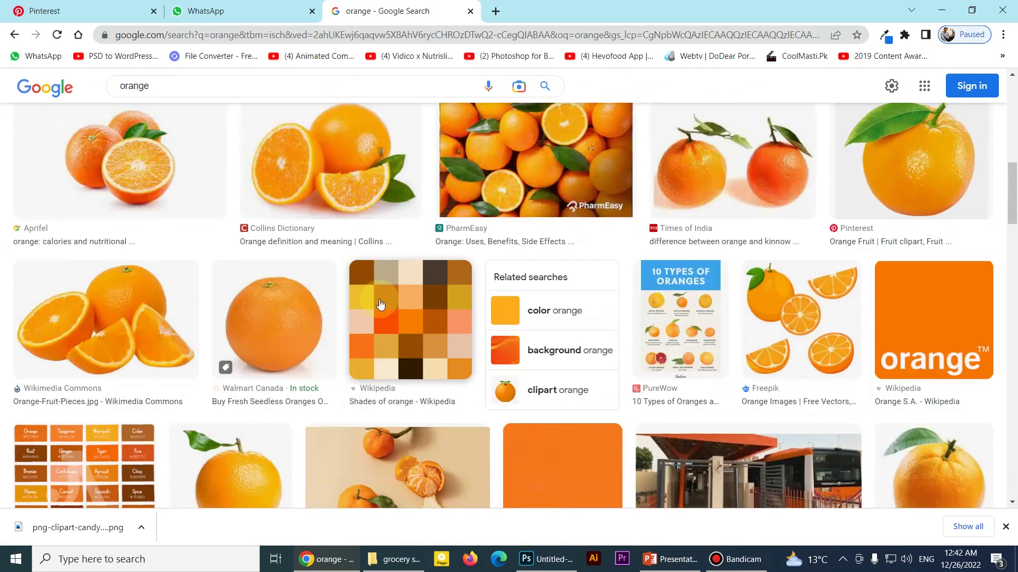
scroll(380, 304, "down", 4)
scroll(380, 304, "down", 4)
scroll(380, 302, "down", 4)
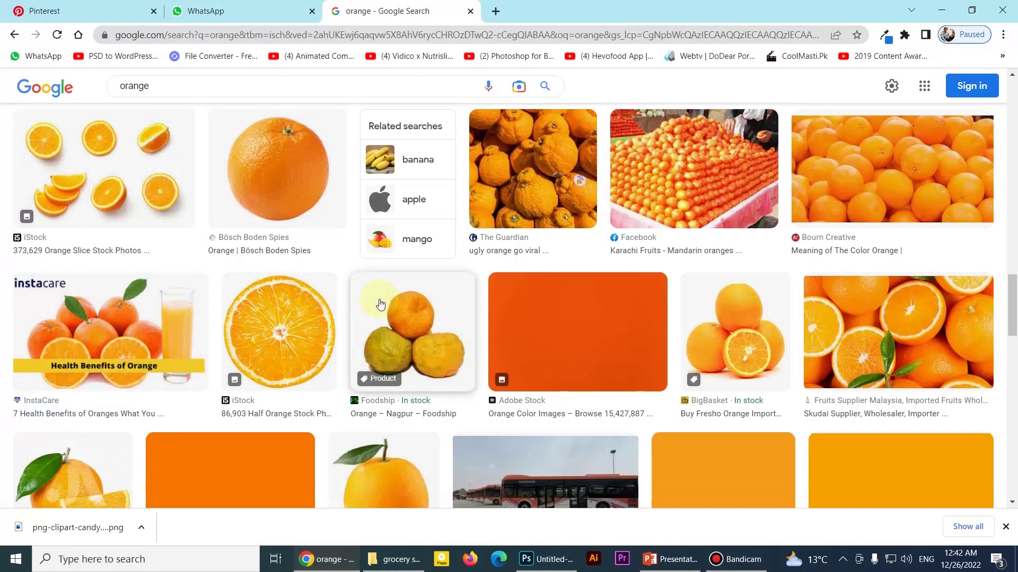
Save the iStock half-orange slice photo as a JPG in the Ja Canday folder.
left_click(298, 350)
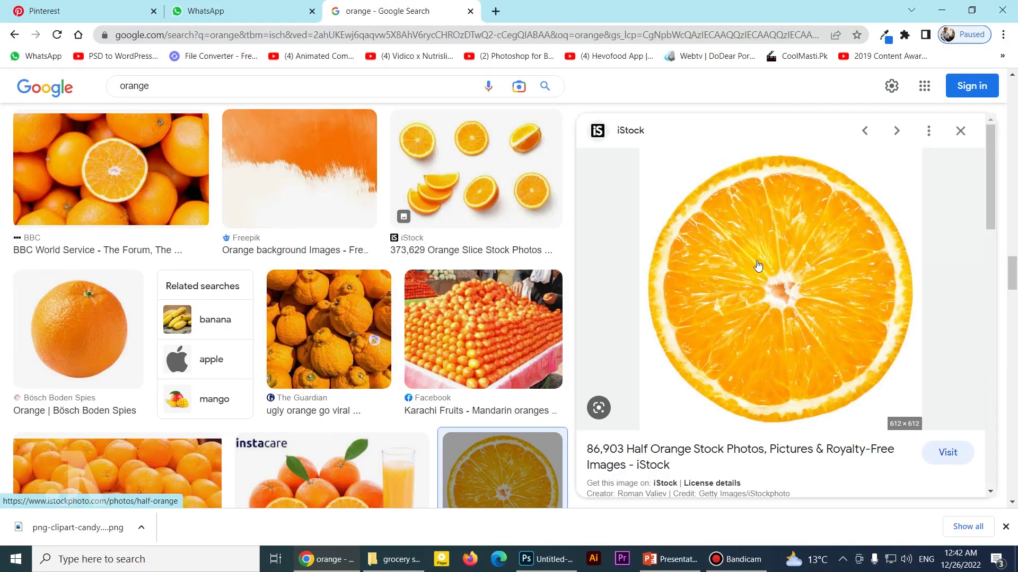
right_click(755, 259)
left_click(800, 401)
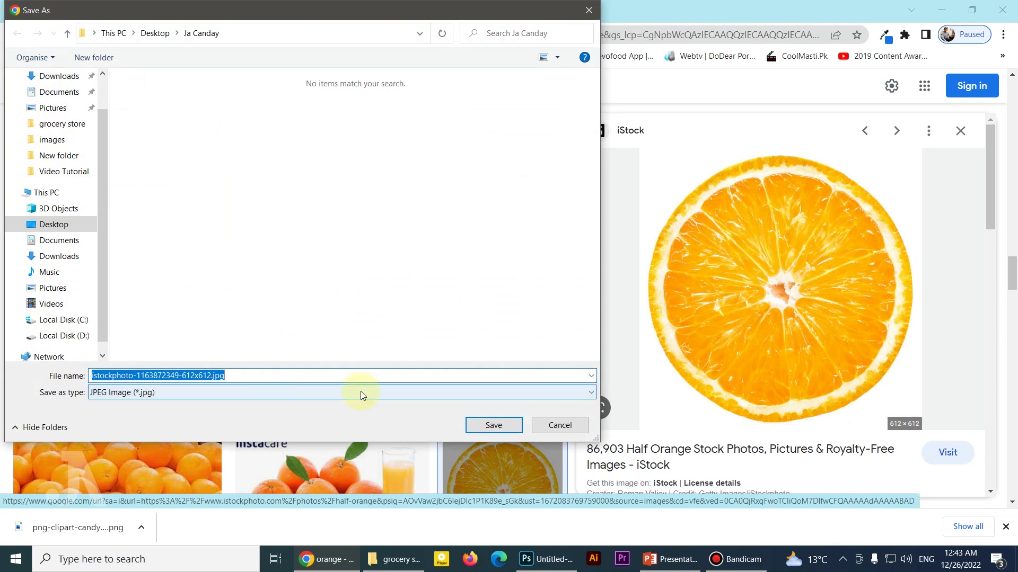
left_click(494, 425)
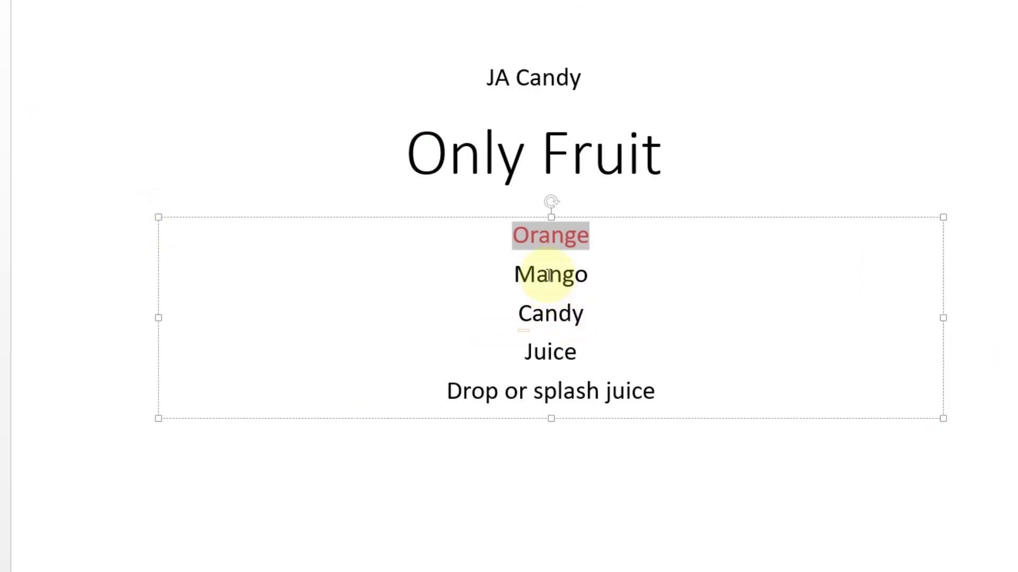
Make Candy red like Orange and delete Mango from the ad-copy list.
left_click(549, 274)
double_click(554, 318)
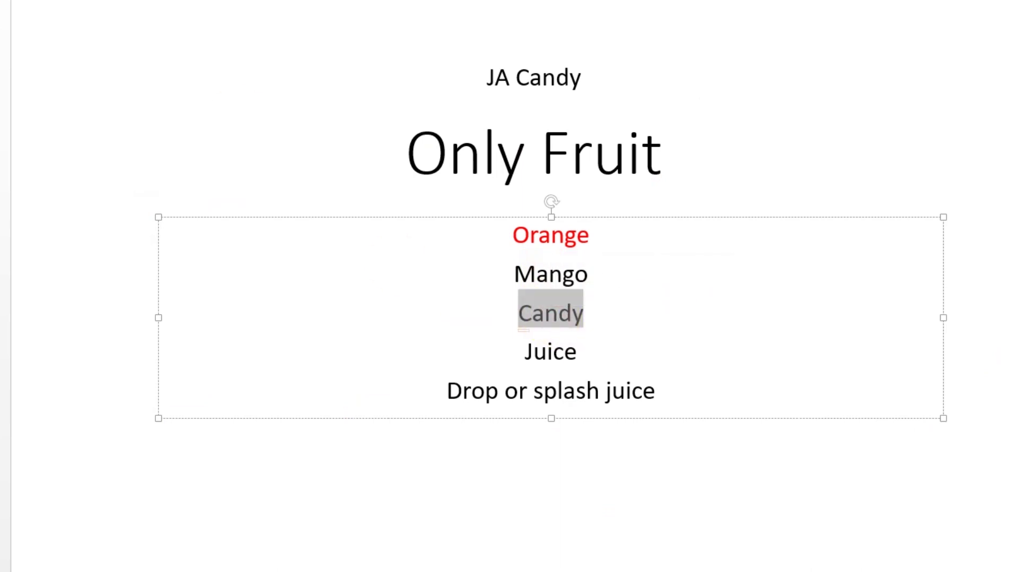
left_click(551, 361)
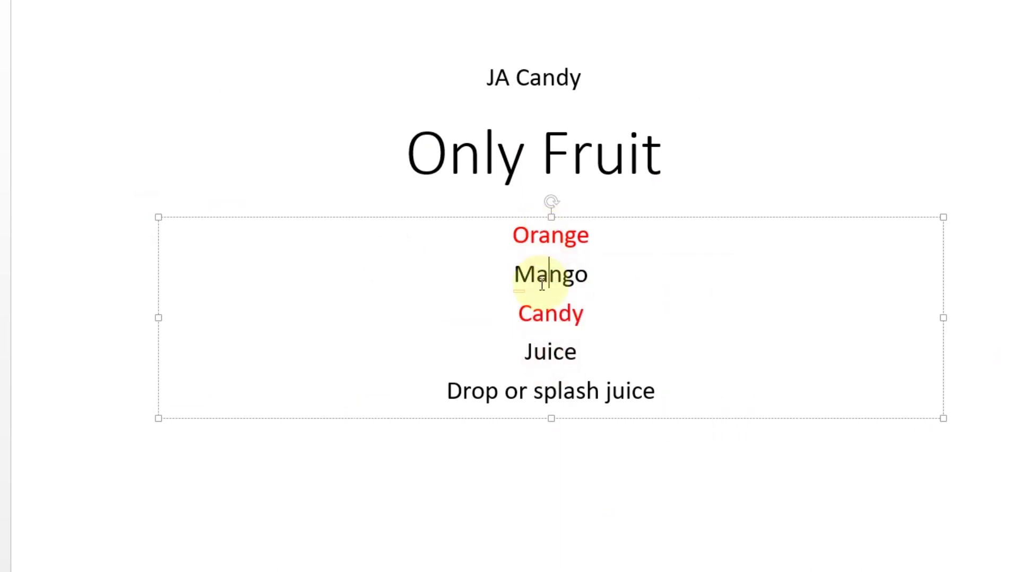
double_click(558, 275)
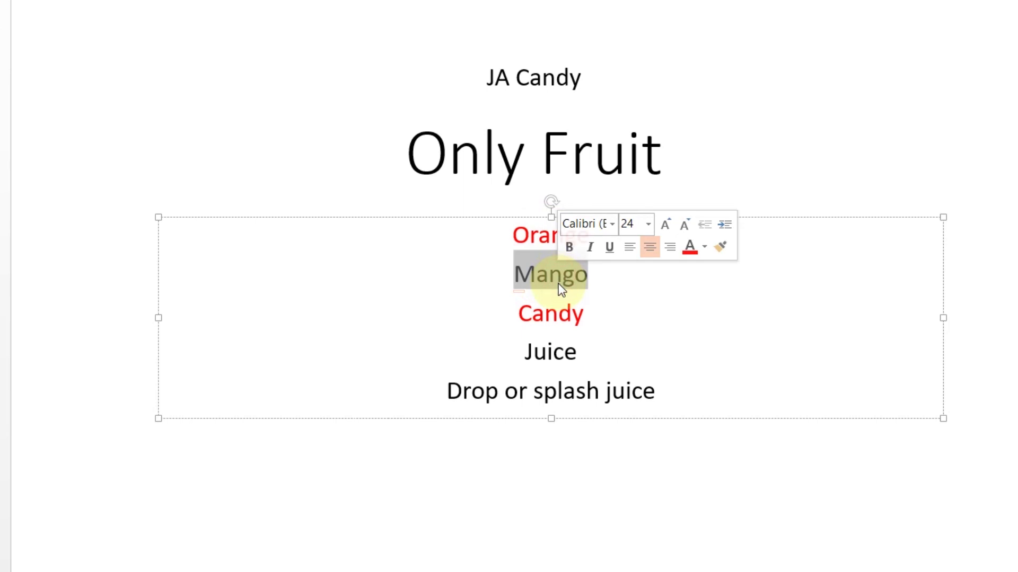
key("Delete")
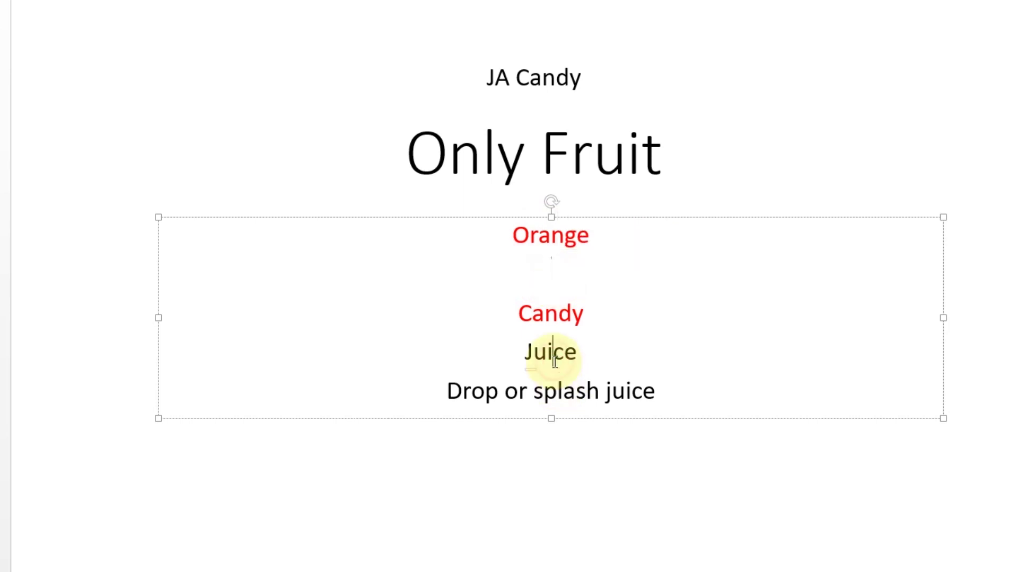
left_click(446, 393)
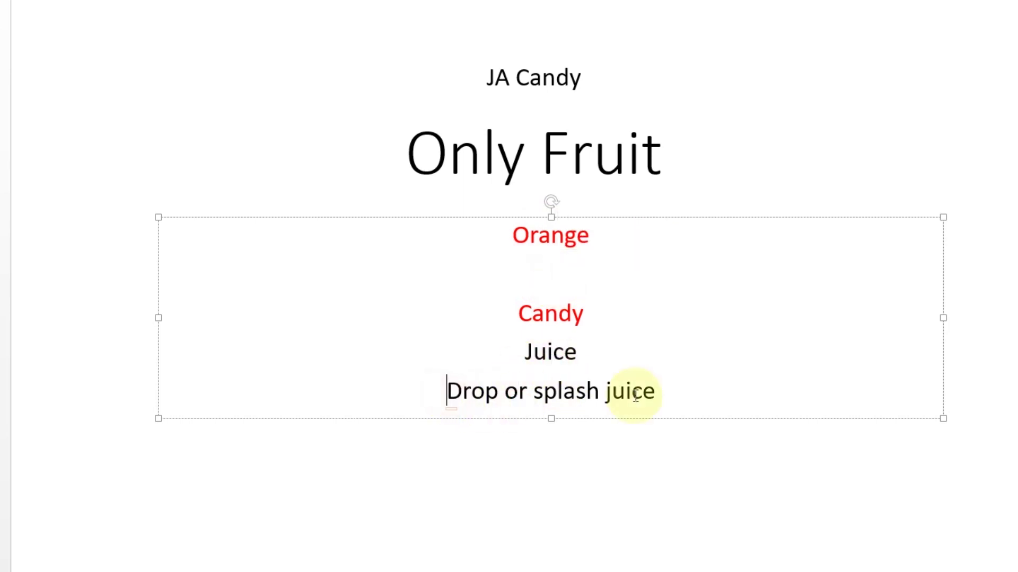
left_click(630, 393)
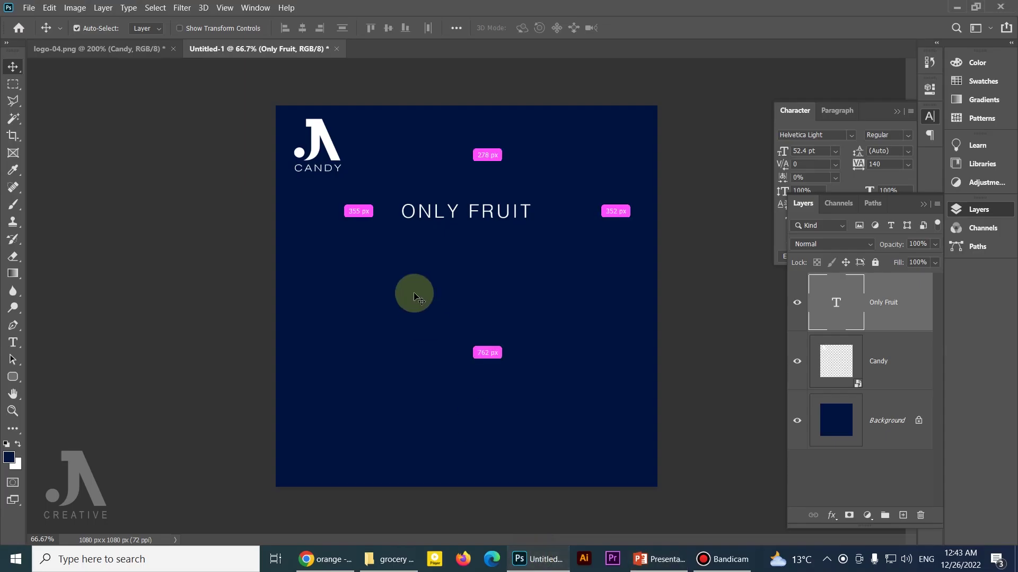
Open the orange slice photo and place it in the ad as a layer below ONLY FRUIT.
key("ctrl+o")
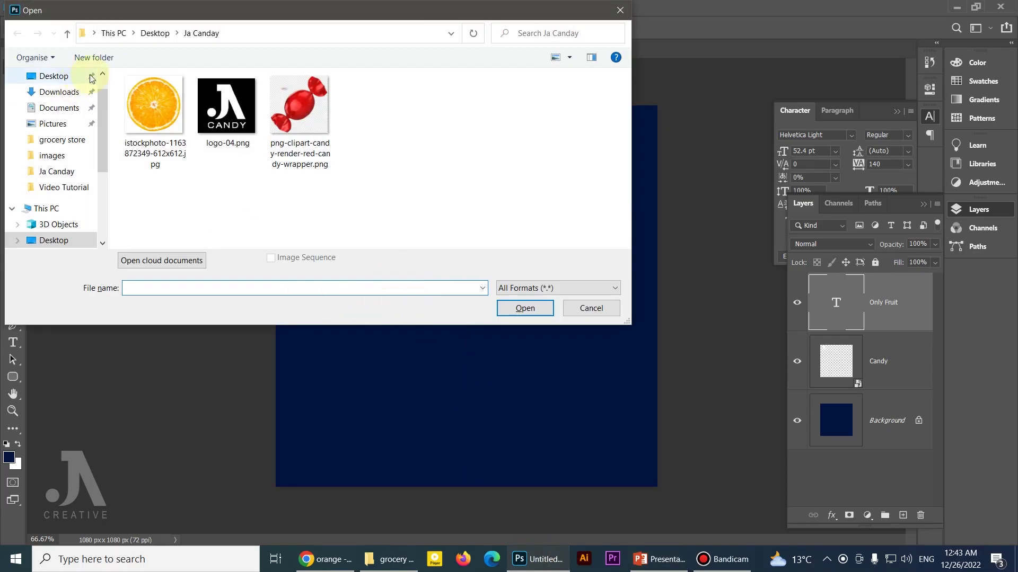
left_click(154, 114)
left_click(513, 308)
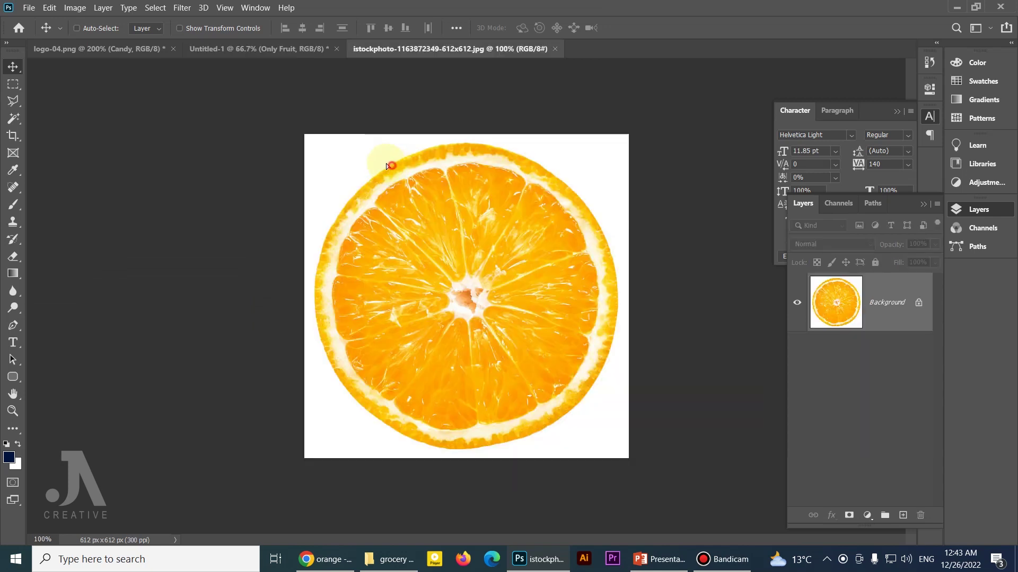
left_click_drag(386, 165, 305, 106)
left_click_drag(211, 80, 168, 81)
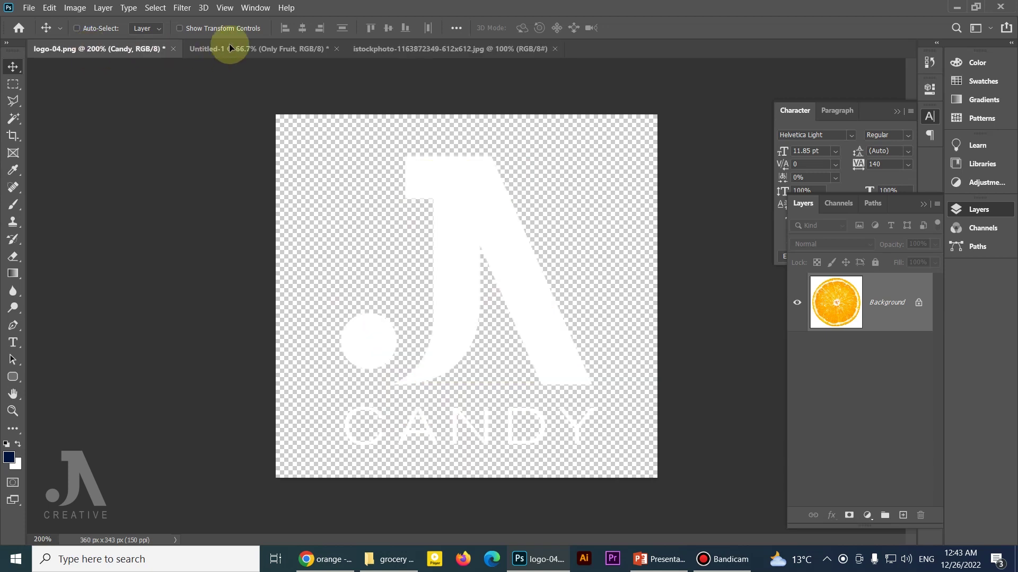
left_click_drag(87, 49, 476, 300)
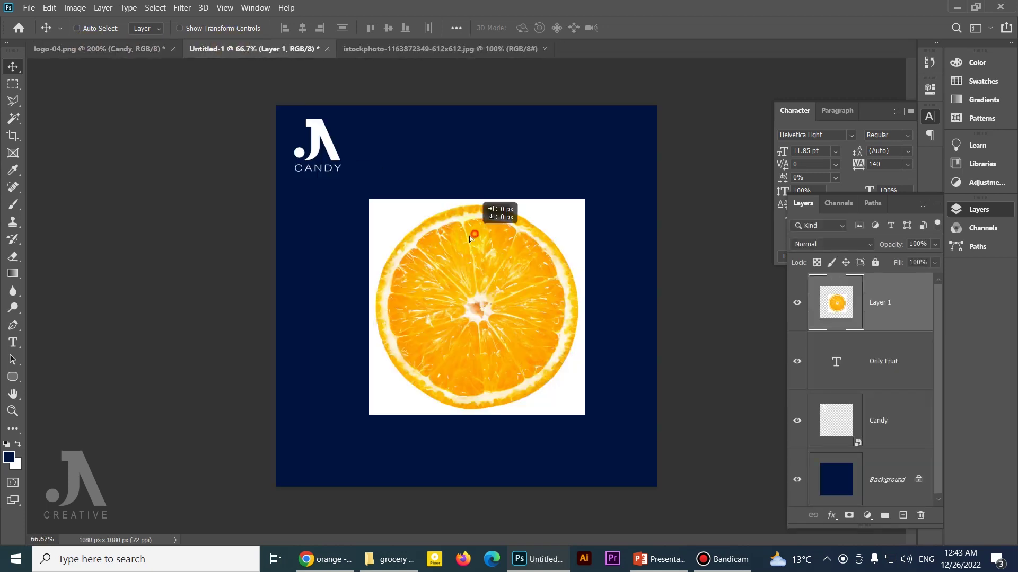
left_click_drag(469, 239, 461, 311)
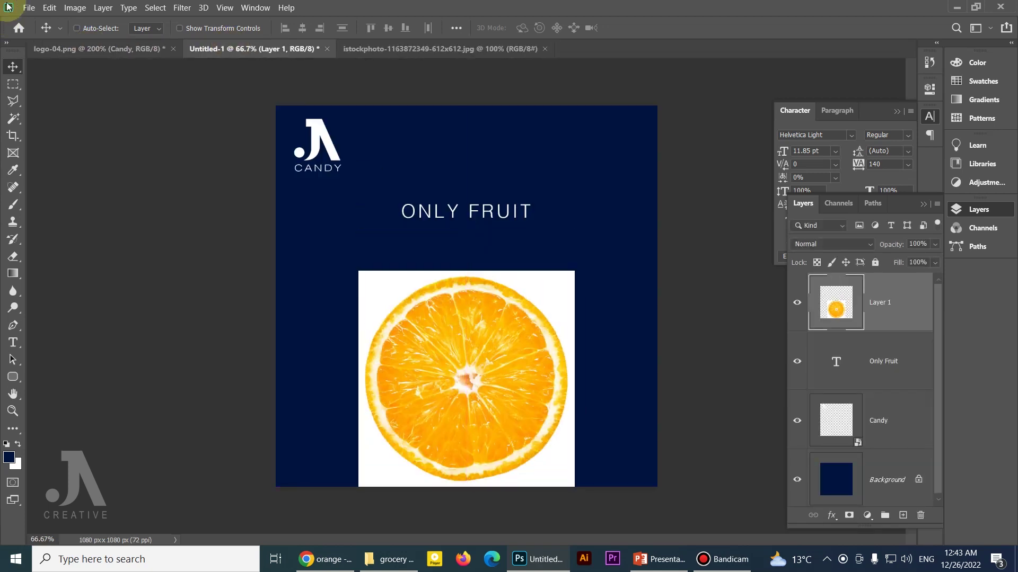
Open the red candy PNG through File > Open.
left_click(23, 8)
left_click(60, 58)
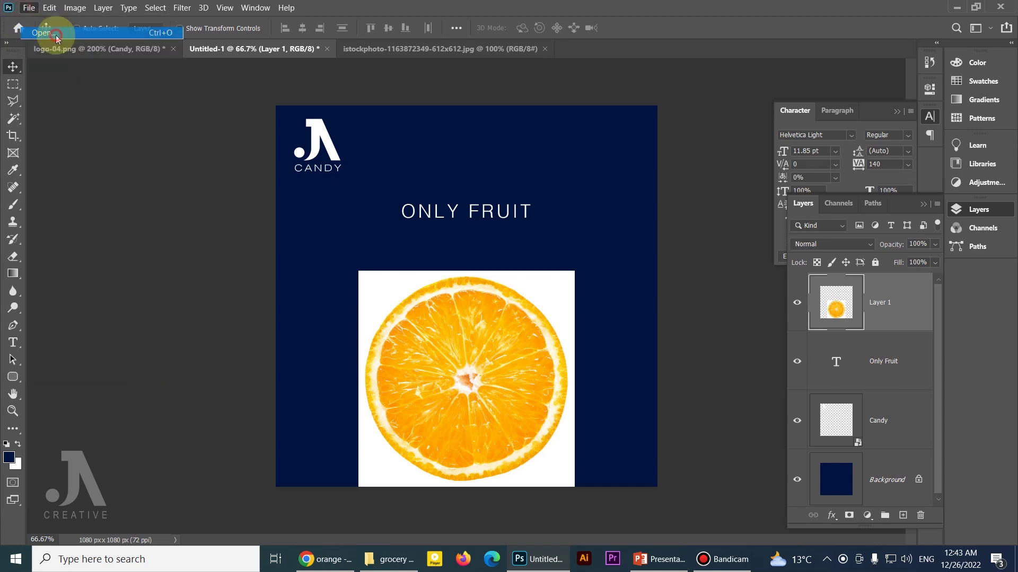
left_click(318, 159)
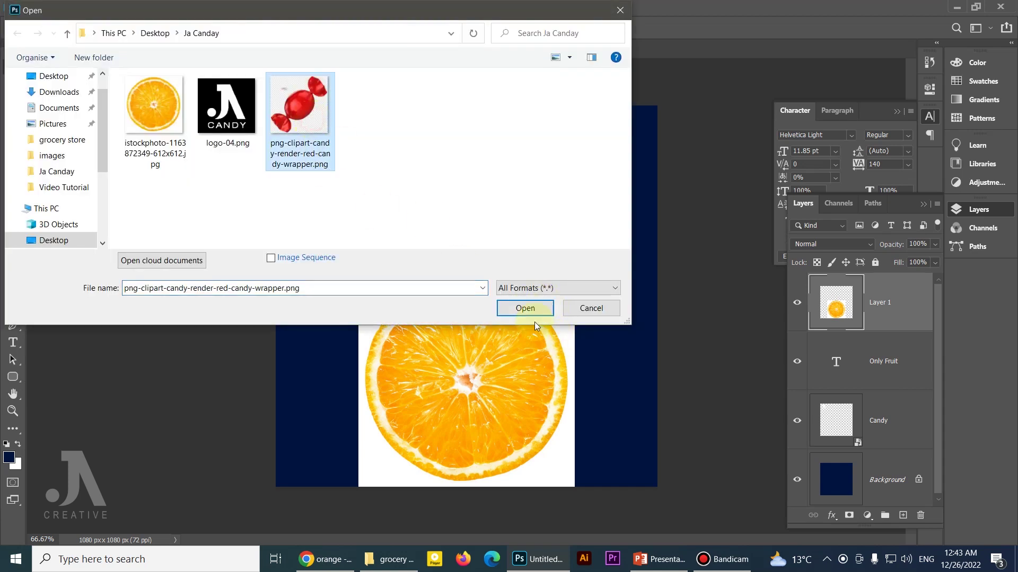
left_click(525, 308)
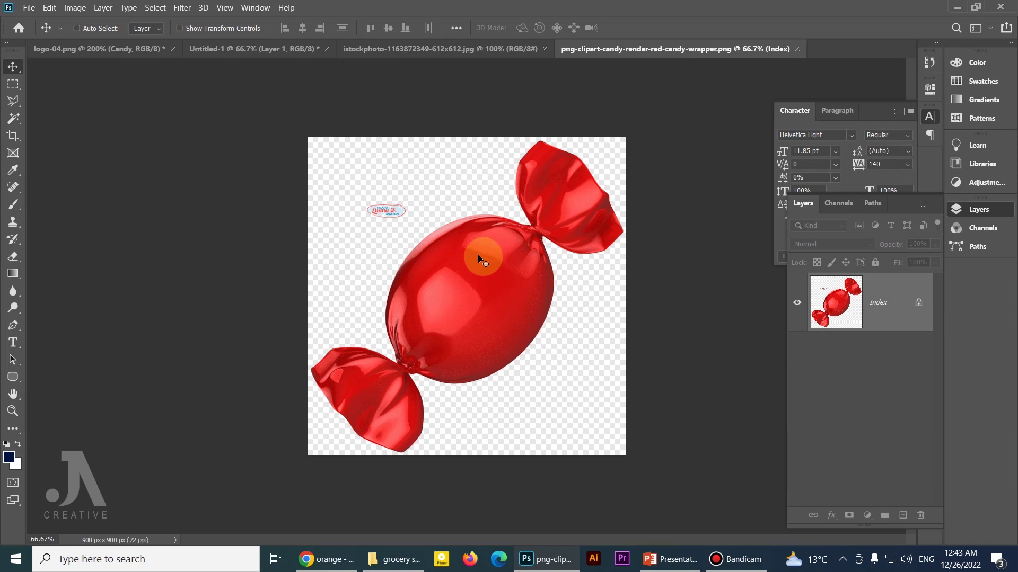
Magic-wand the transparent background and invert the selection to get the candy and watermark.
left_click(17, 122)
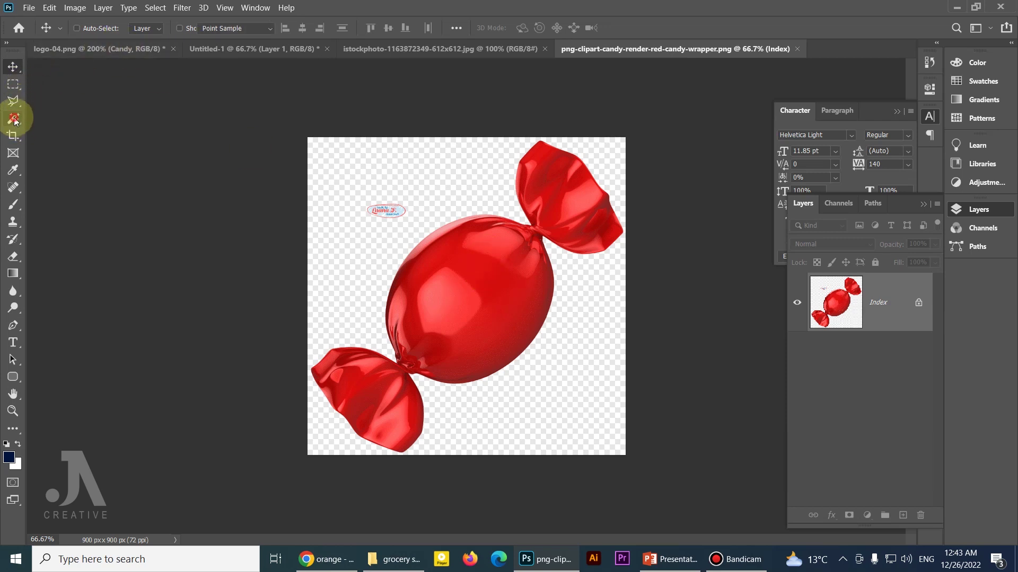
left_click(479, 199)
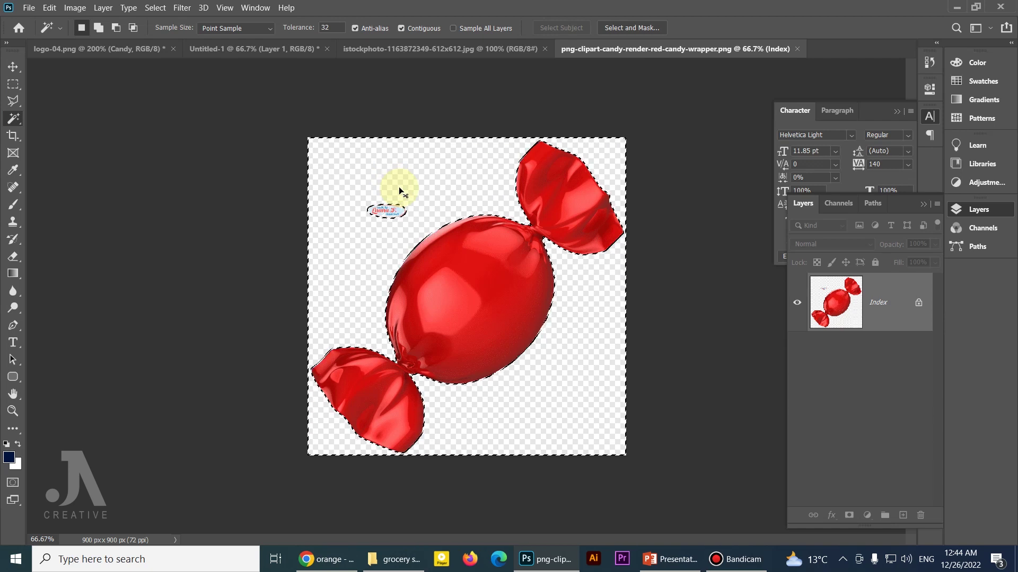
key("ctrl+shift+i")
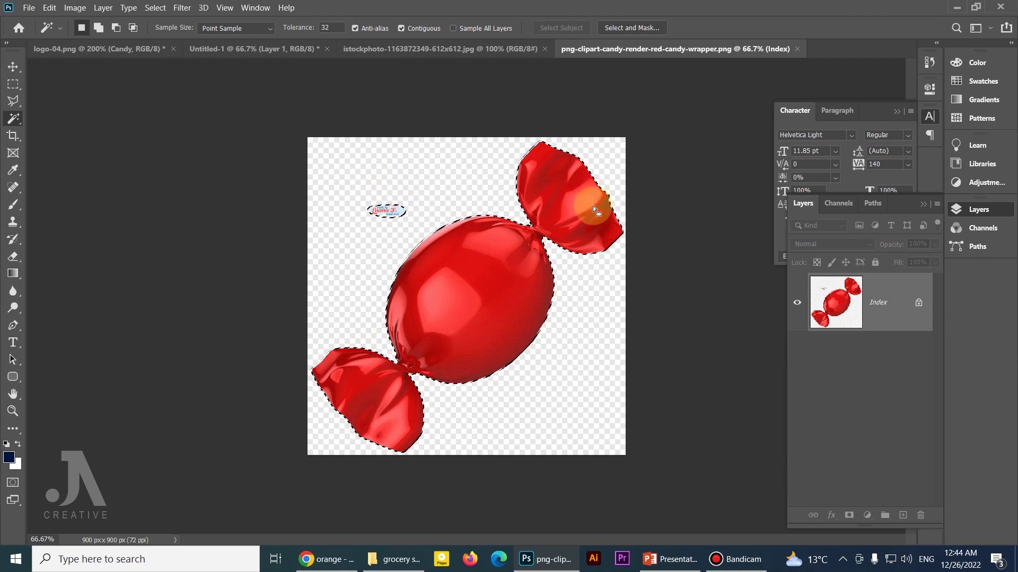
key("v")
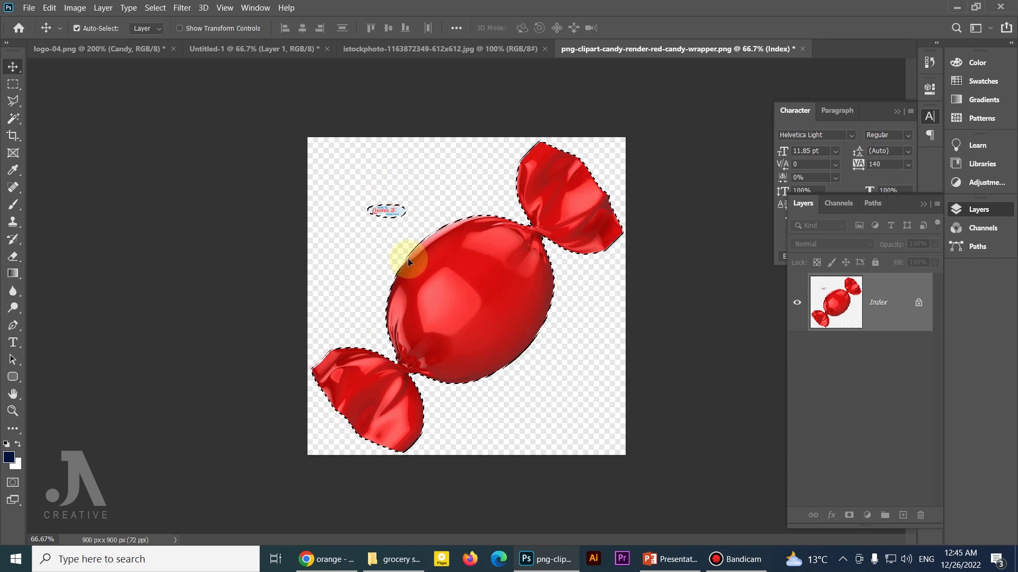
key("ctrl")
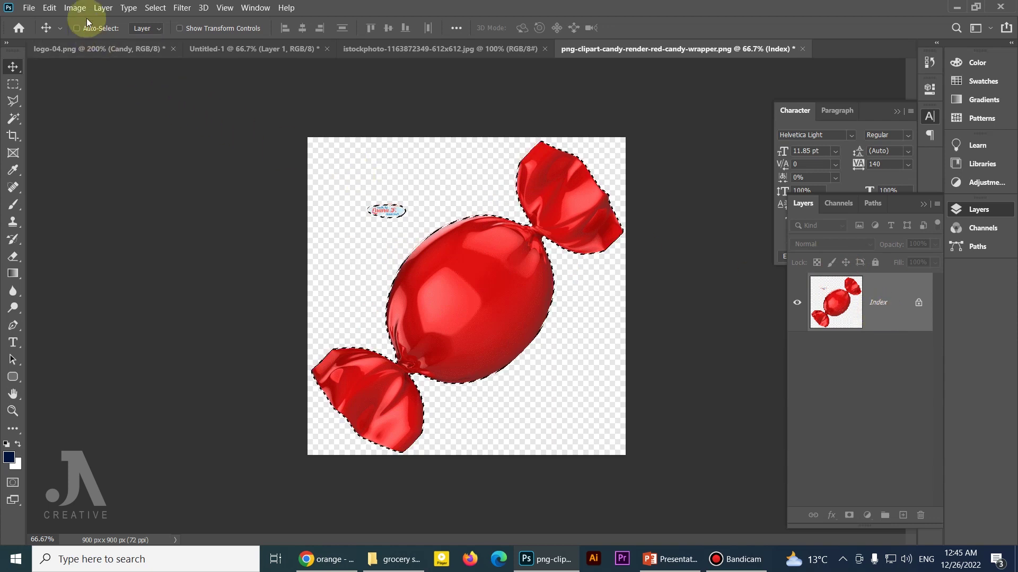
Convert the candy image from Indexed to RGB Color mode.
left_click(74, 8)
mouse_move(84, 21)
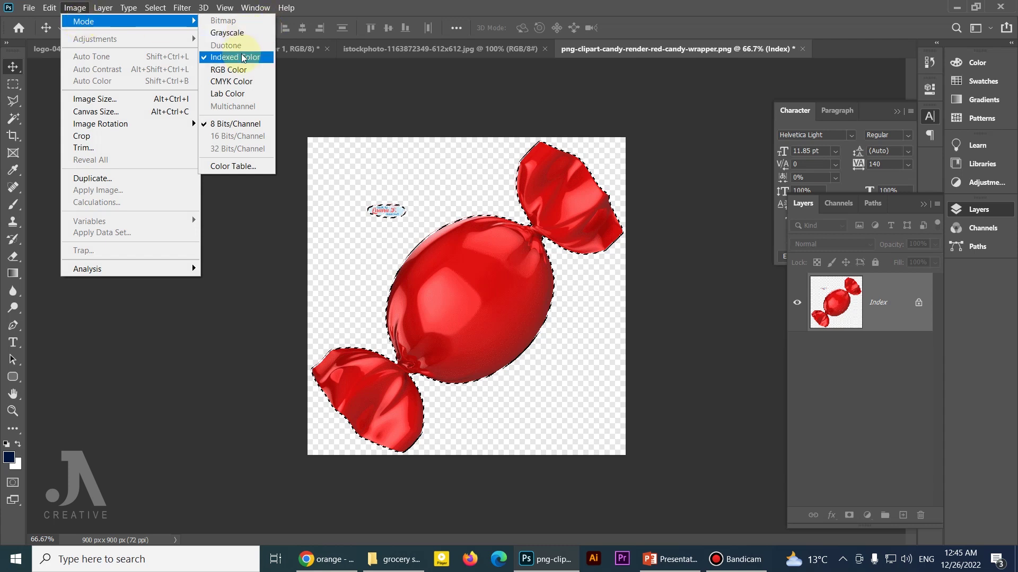
left_click(242, 74)
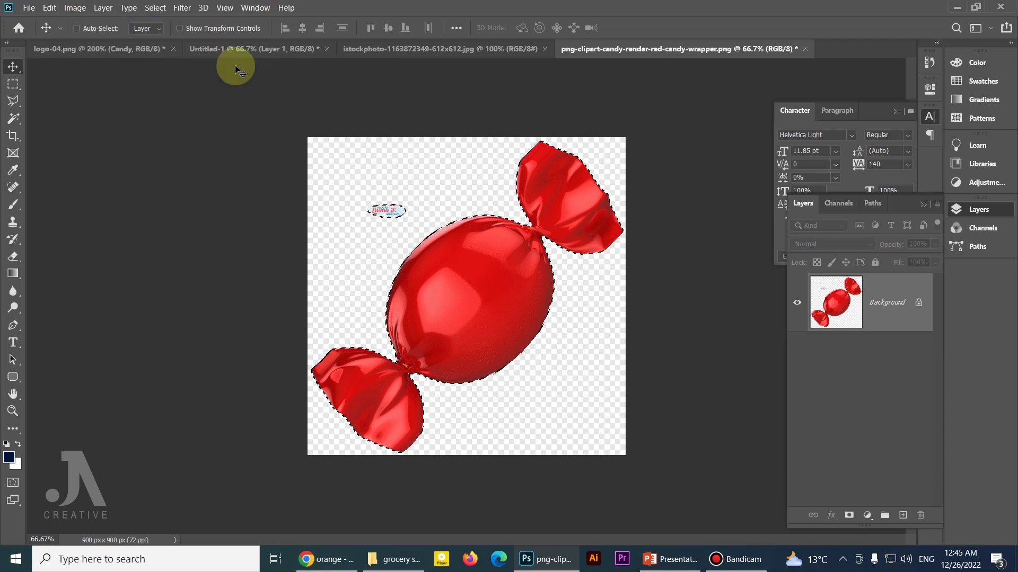
left_click(75, 7)
mouse_move(84, 21)
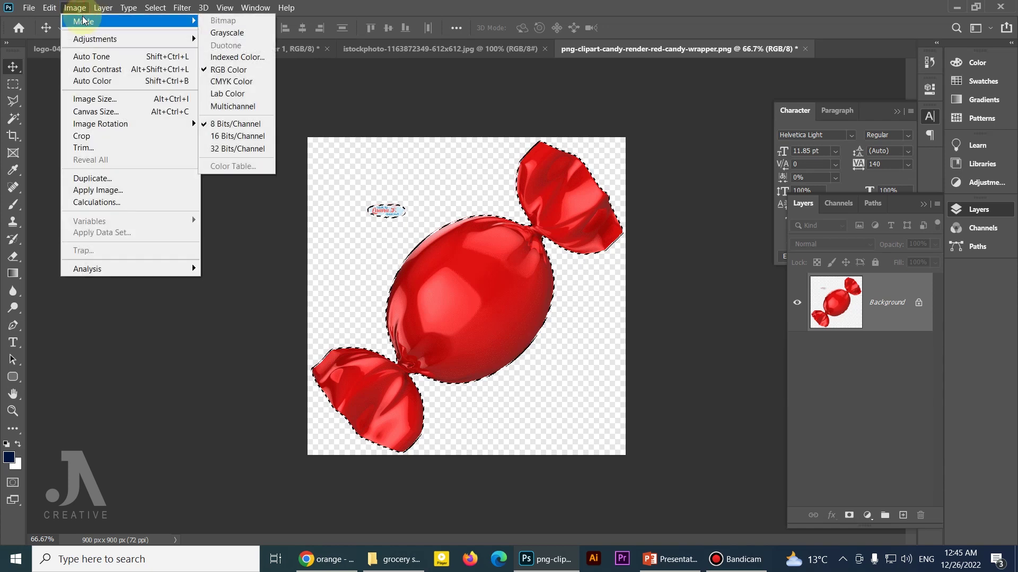
left_click(182, 7)
left_click(437, 294)
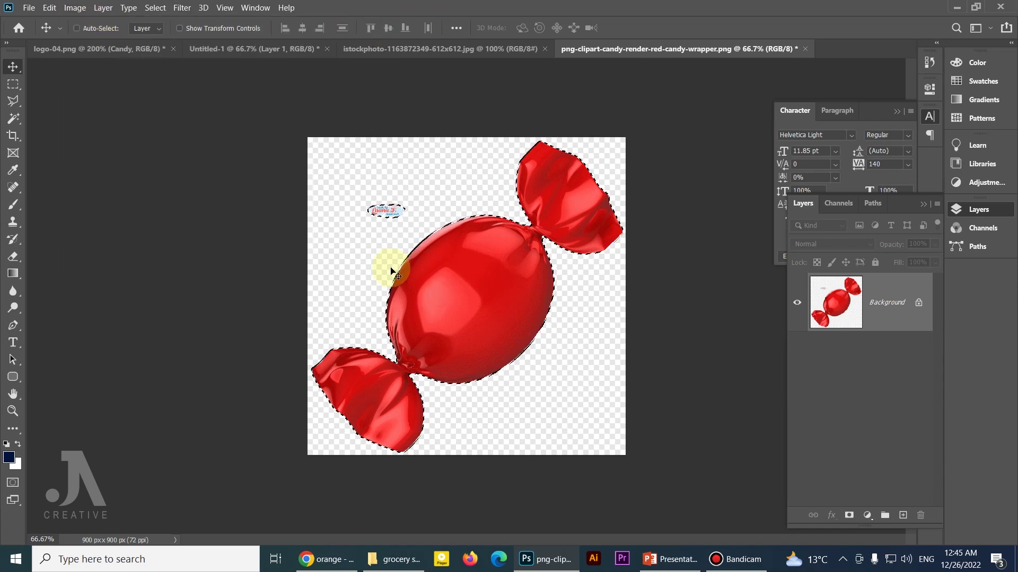
Stamp all visible content onto a new merged layer.
key("ctrl+d")
key("ctrl+shift+alt+n")
key("ctrl+shift+alt+e")
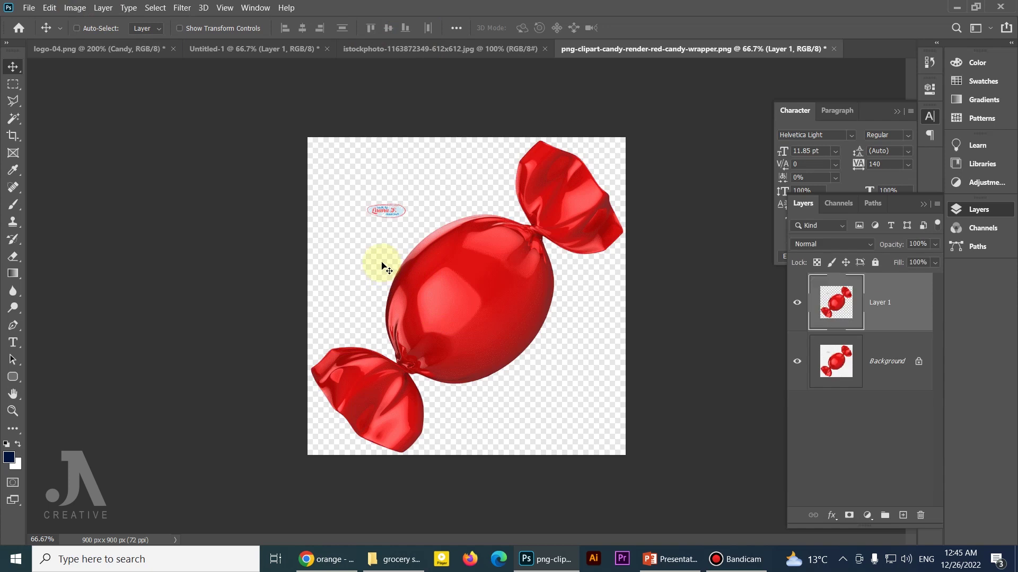
left_click(74, 8)
mouse_move(127, 21)
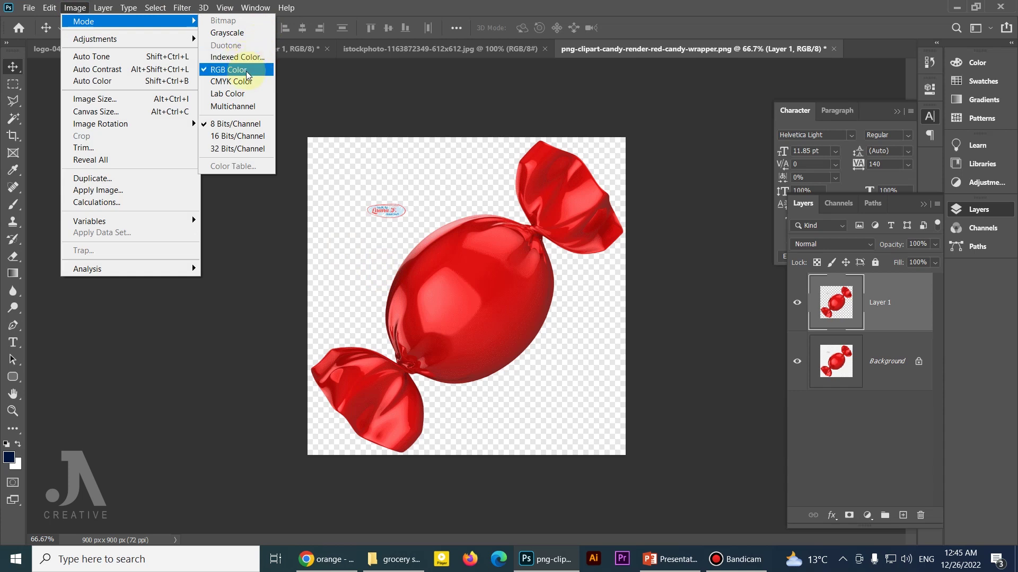
left_click(447, 8)
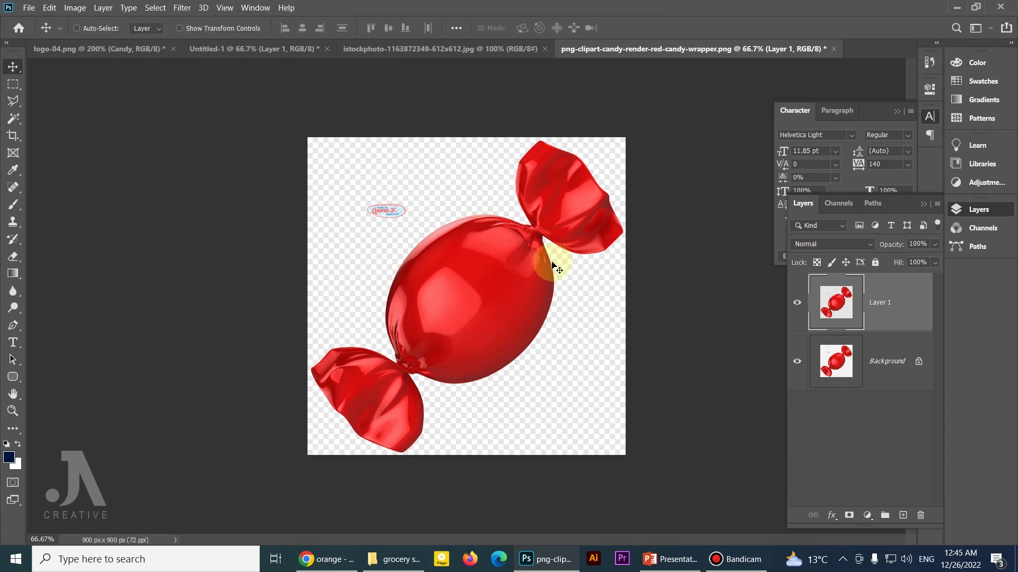
Delete the duplicated watermark logo and drag the candy into the ad document.
mouse_move(480, 259)
left_mouse_down()
mouse_move(519, 251)
mouse_move(508, 250)
left_mouse_up()
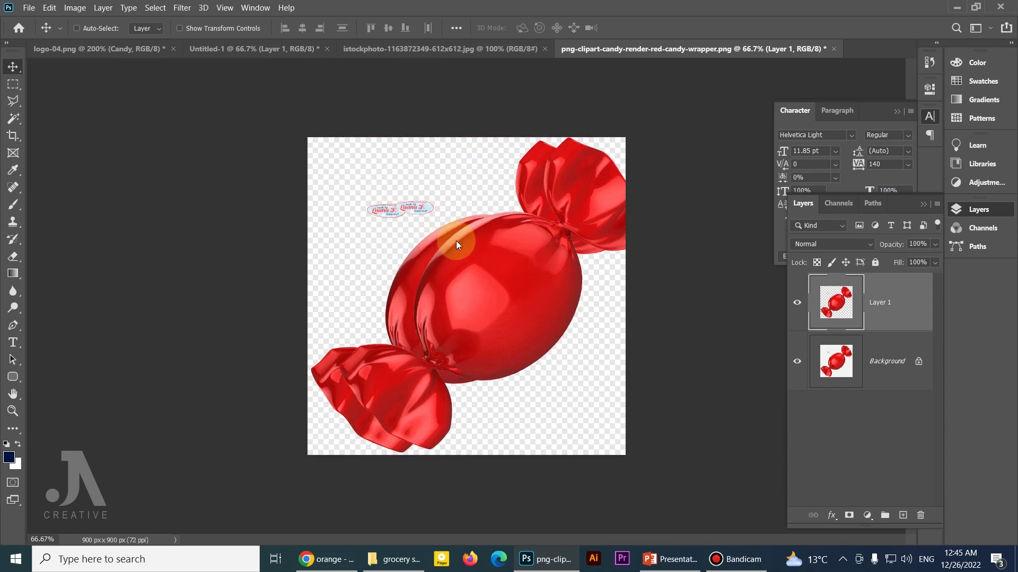
key("m")
left_click_drag(373, 188, 442, 218)
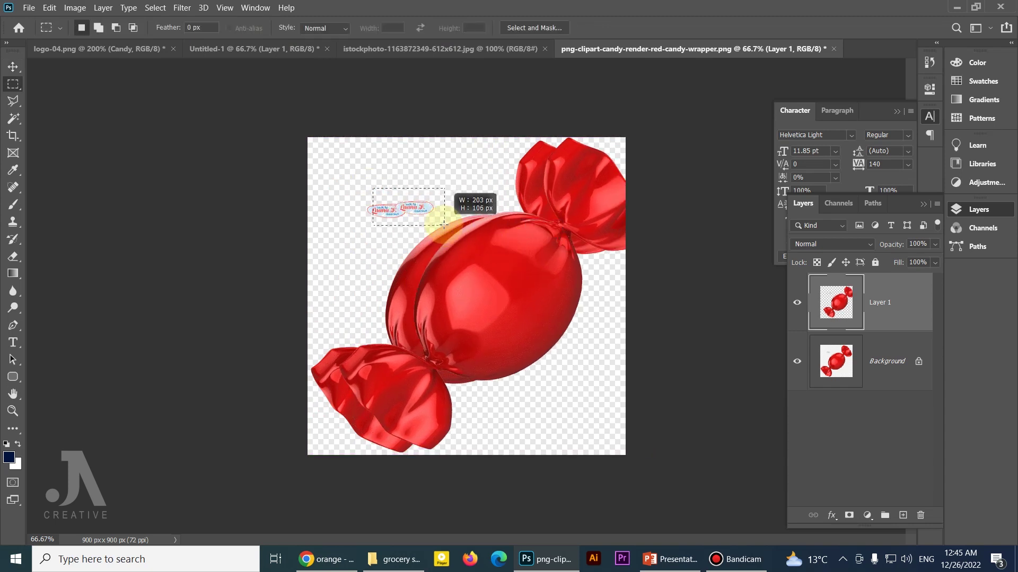
key("Delete")
key("ctrl+d")
key("v")
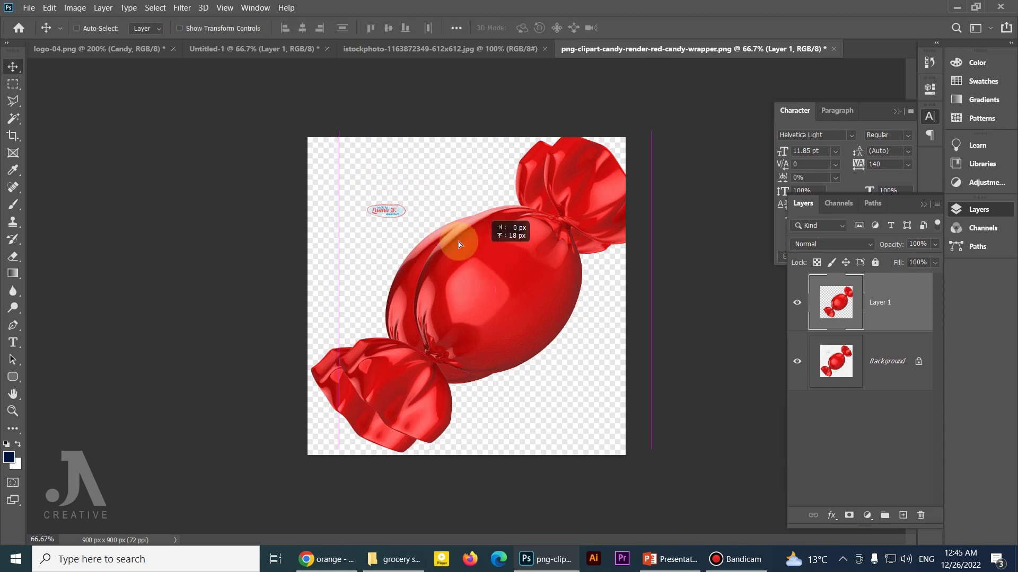
mouse_move(444, 224)
left_mouse_down()
mouse_move(440, 257)
mouse_move(268, 51)
mouse_move(411, 218)
mouse_move(468, 300)
mouse_move(412, 252)
left_mouse_up()
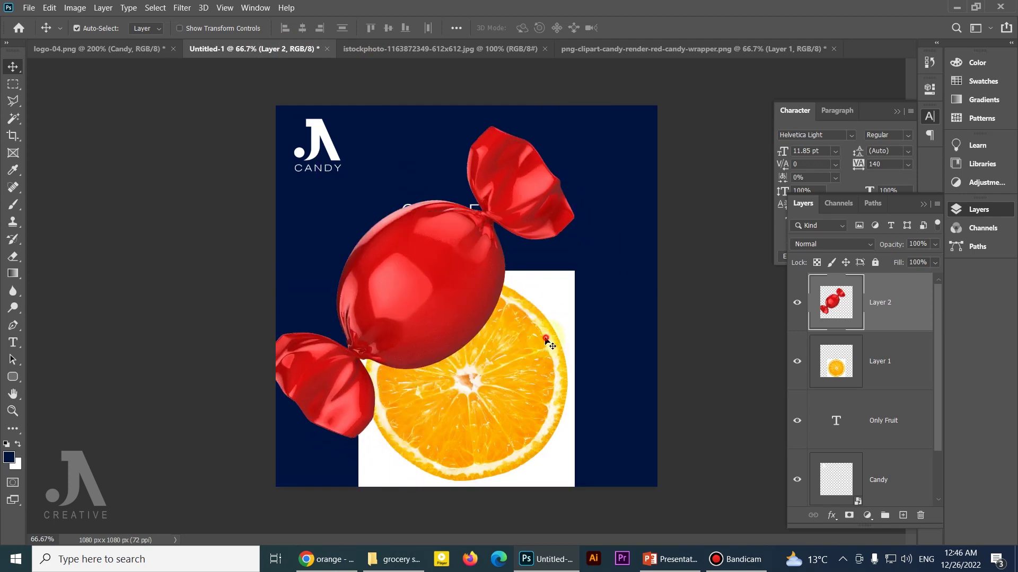
Stack the orange slice layer above the candy layer and reposition it.
left_click_drag(546, 340, 537, 256)
left_click(837, 361)
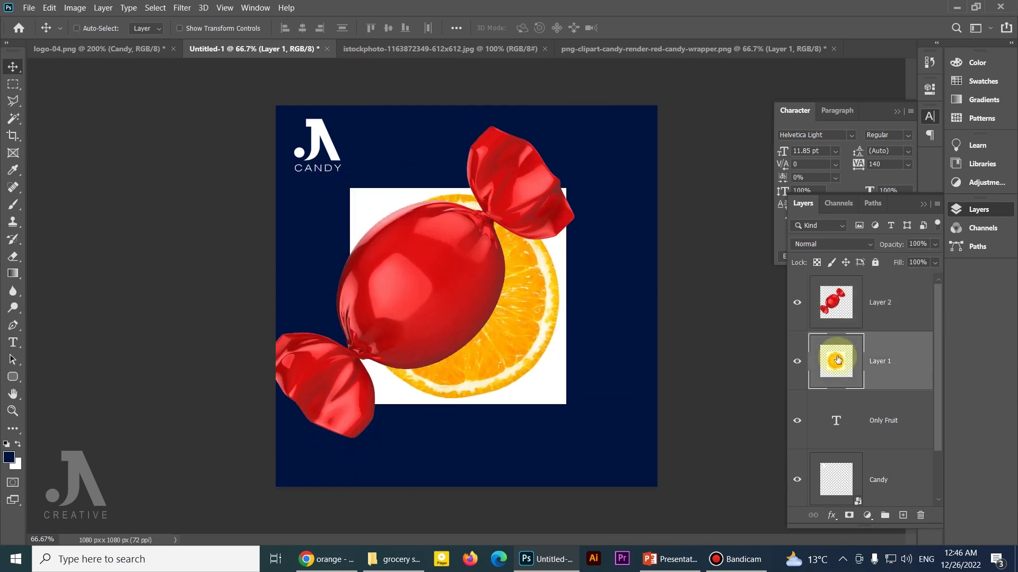
left_click_drag(891, 355, 890, 284)
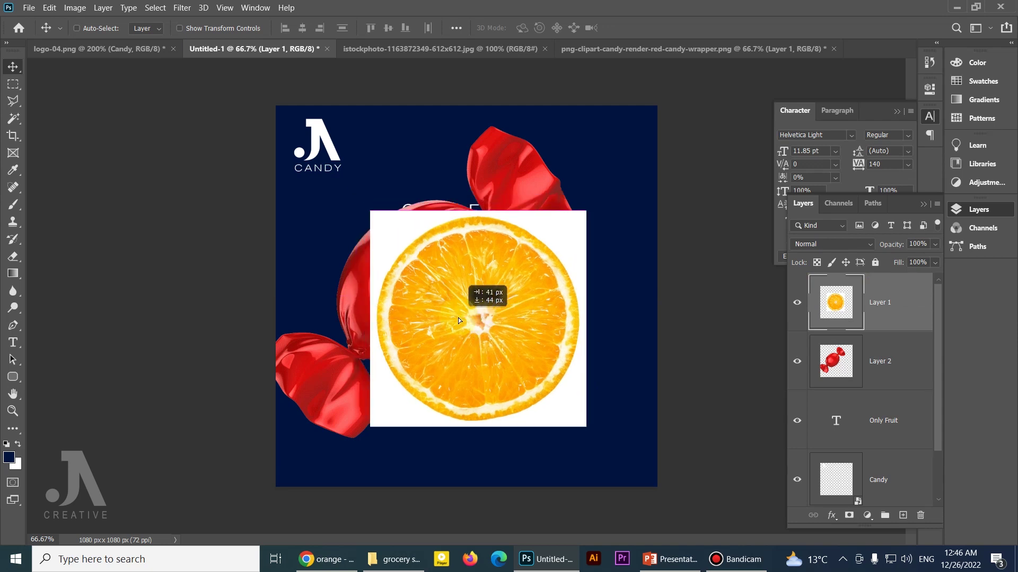
left_click_drag(437, 296, 453, 311)
Copy an elliptical cut-out of the orange to a new layer and delete the white-square original.
left_click_drag(13, 84, 53, 102)
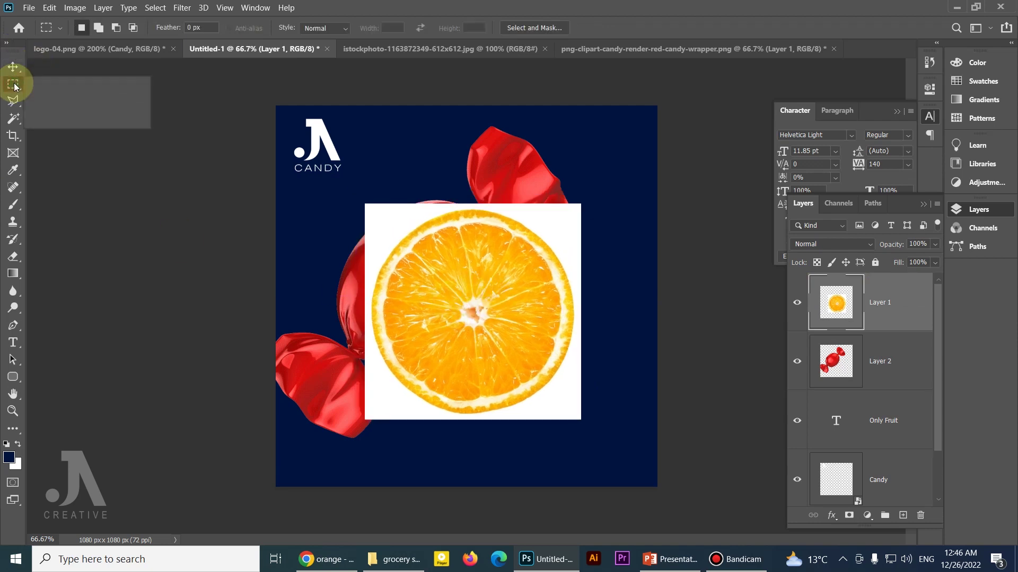
left_click(53, 98)
mouse_move(383, 232)
left_mouse_down()
mouse_move(588, 420)
mouse_move(530, 295)
mouse_move(437, 206)
left_mouse_up()
key("ctrl+j")
key("v")
left_click(915, 365)
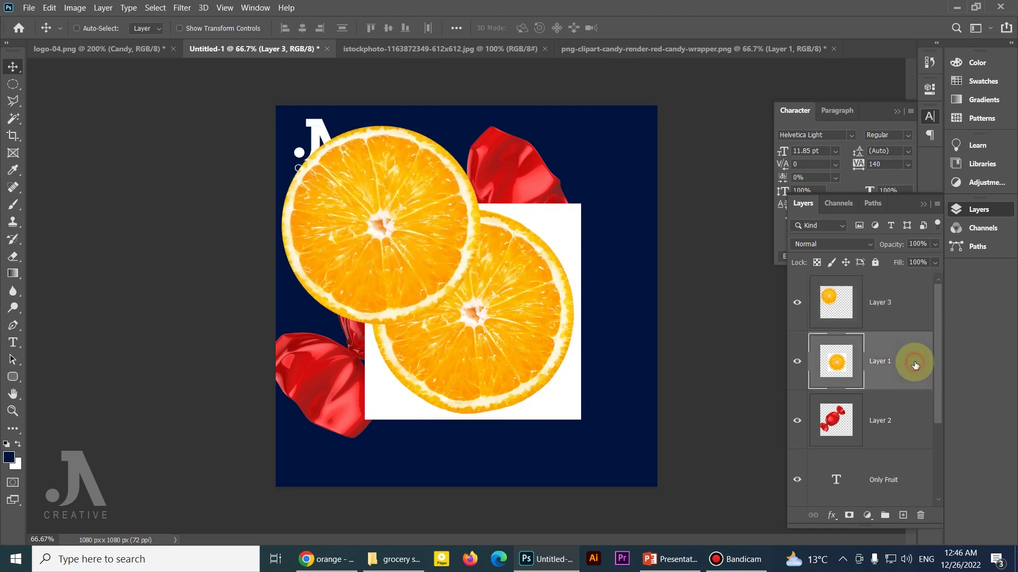
key("Delete")
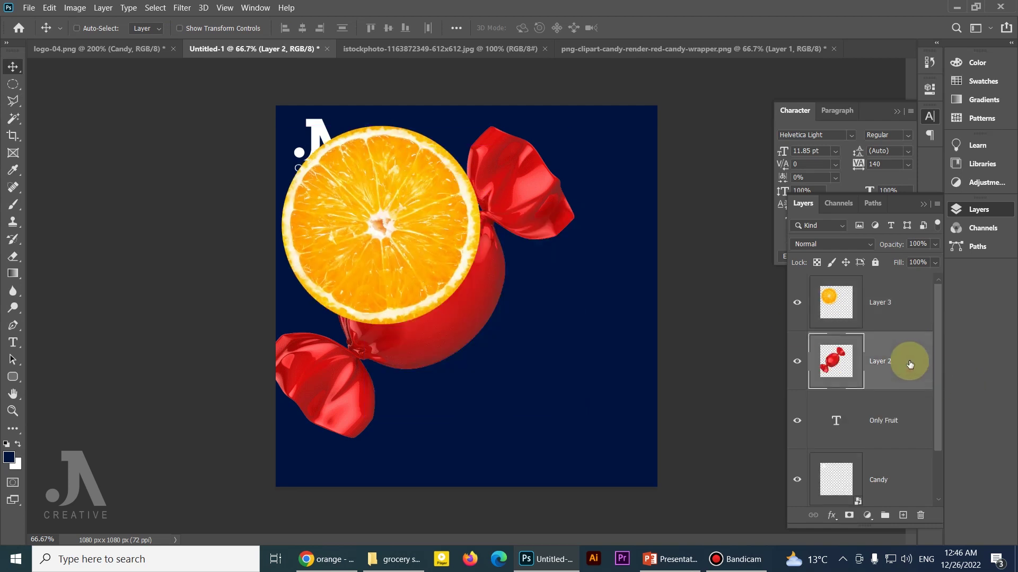
mouse_move(330, 153)
left_mouse_down()
mouse_move(395, 196)
mouse_move(546, 414)
left_mouse_up()
Rotate the candy horizontal and shrink it to about 62% under the ONLY FRUIT headline.
left_click(374, 210, "ctrl")
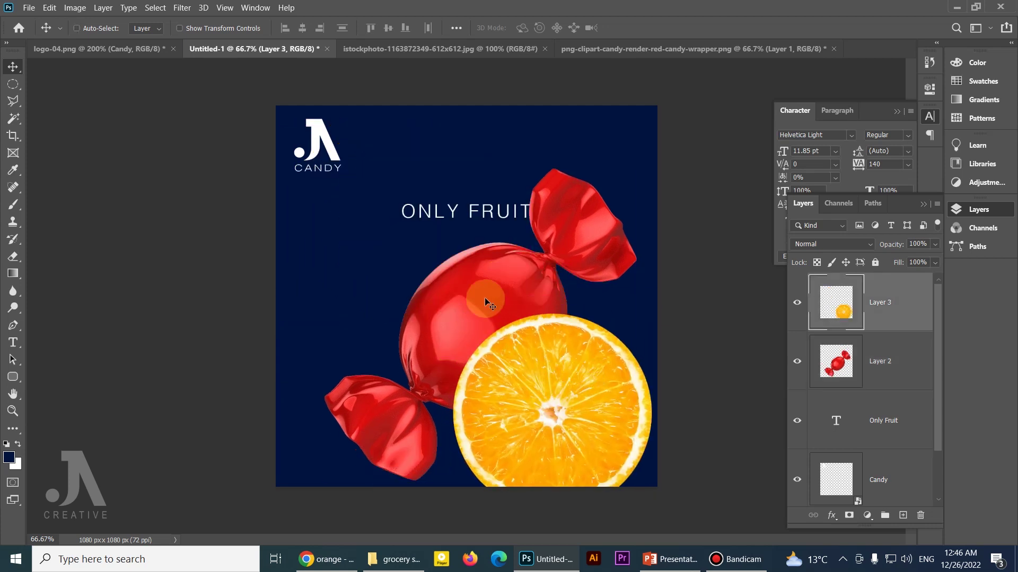
left_click_drag(479, 317, 451, 317)
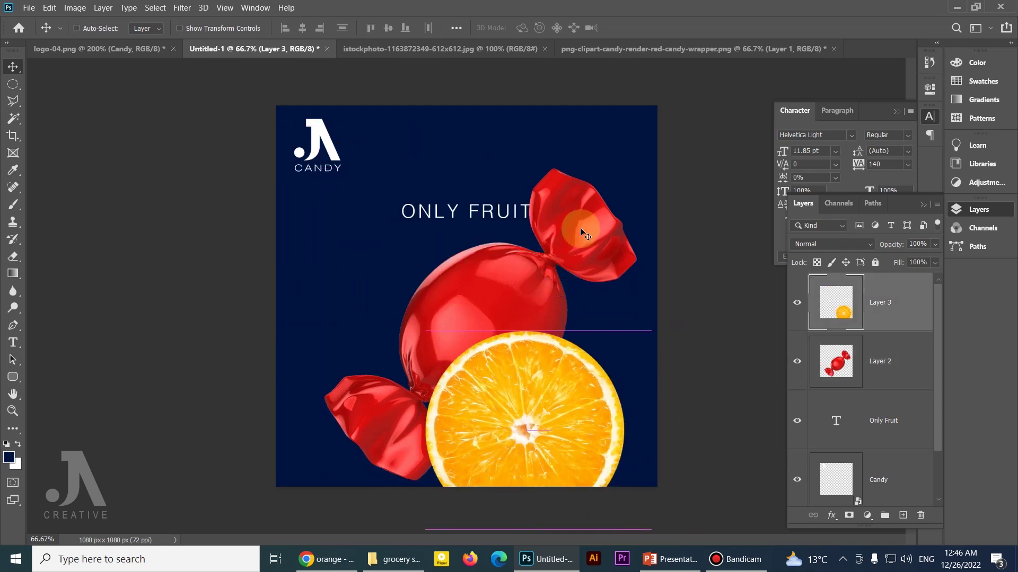
left_click(583, 240)
left_click_drag(583, 239, 571, 205)
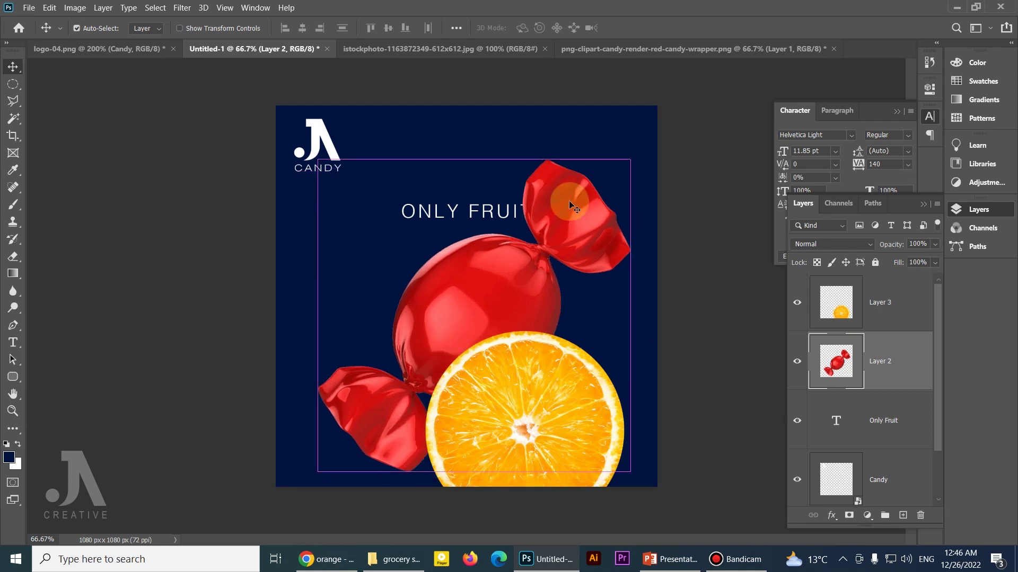
key("ctrl+t")
mouse_move(307, 107)
left_mouse_down()
mouse_move(446, 113)
mouse_move(466, 101)
left_mouse_up()
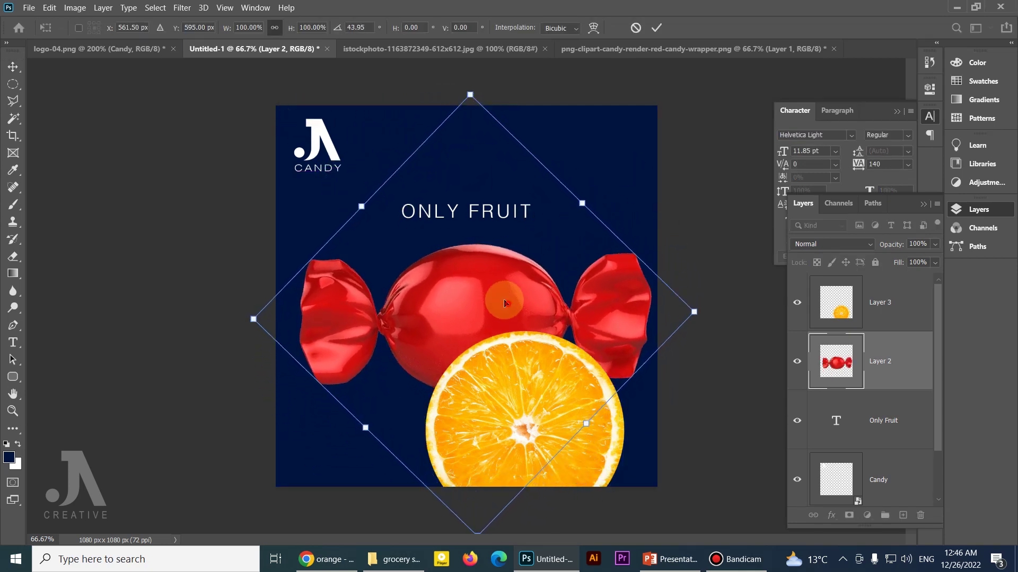
left_click_drag(504, 303, 495, 281)
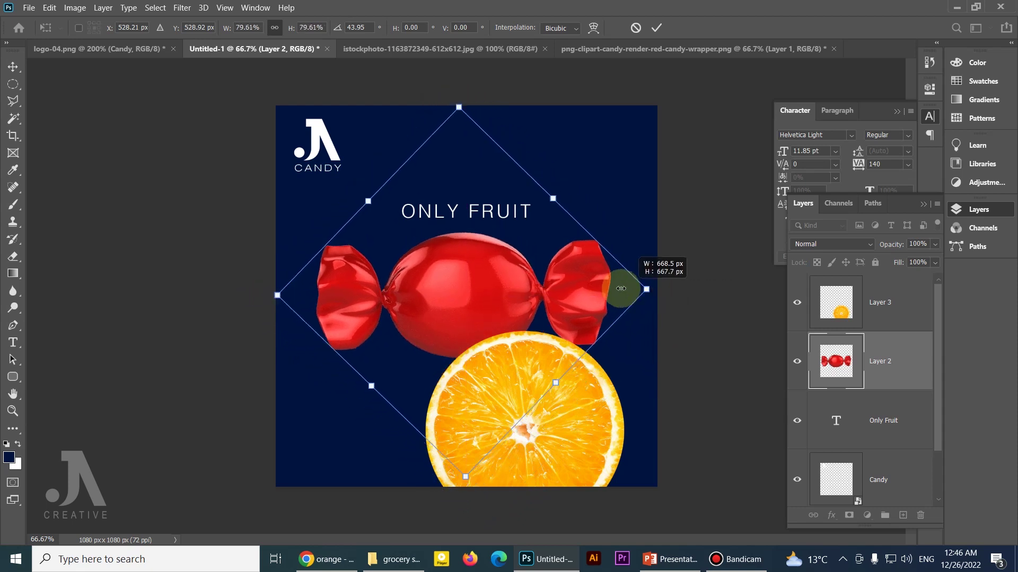
left_click_drag(680, 289, 599, 290)
left_click_drag(504, 292, 508, 292)
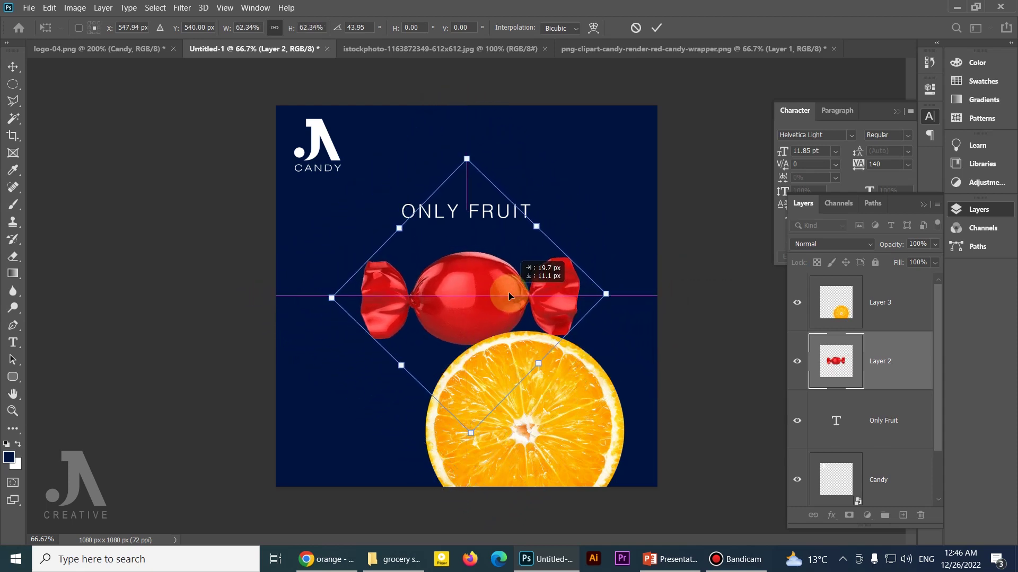
key("Return")
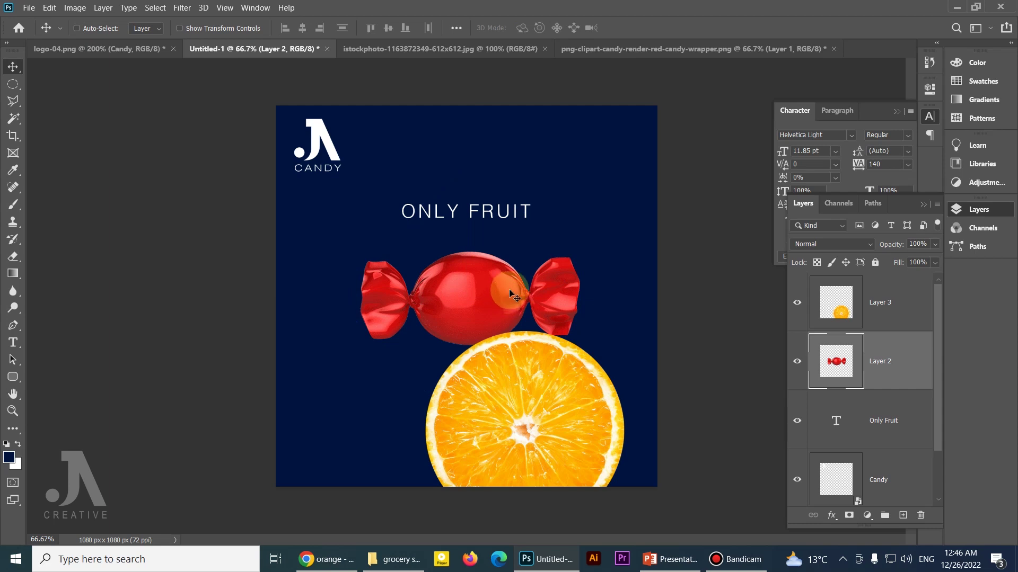
Enlarge the candy, then revert the resize and nudge it slightly up-left.
key("ctrl+t")
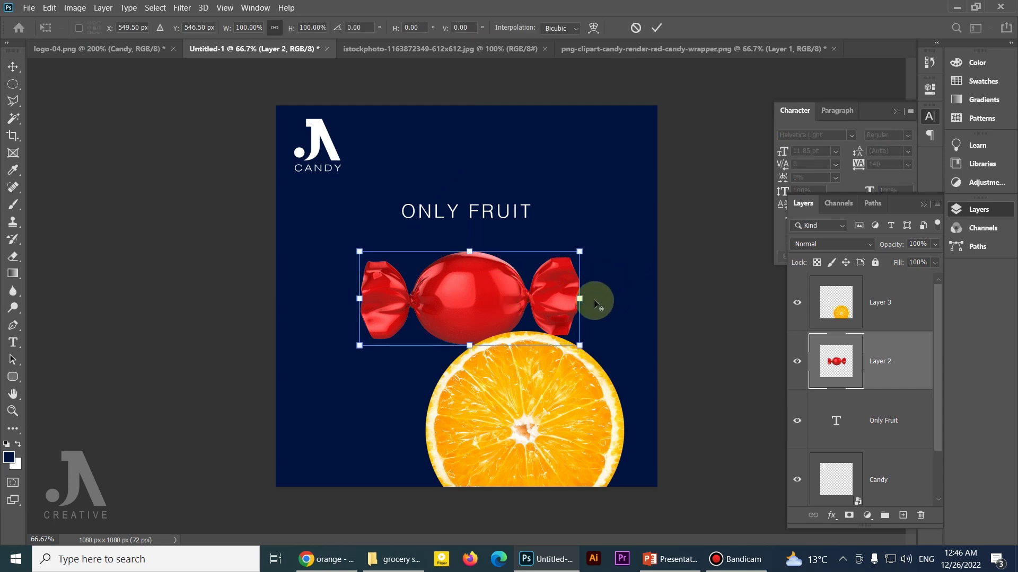
left_click_drag(579, 298, 676, 291)
key("Return")
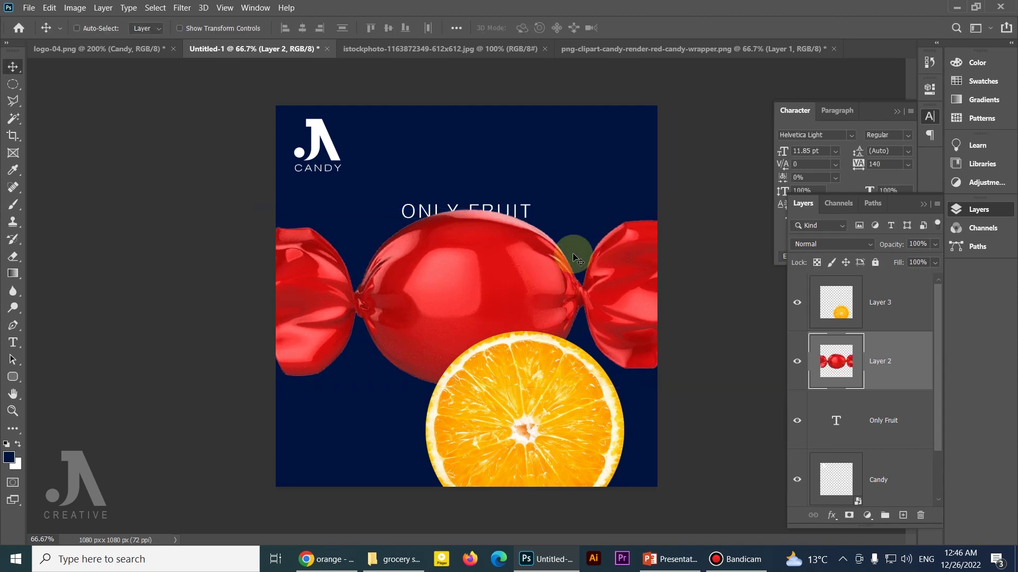
left_click_drag(619, 247, 665, 256)
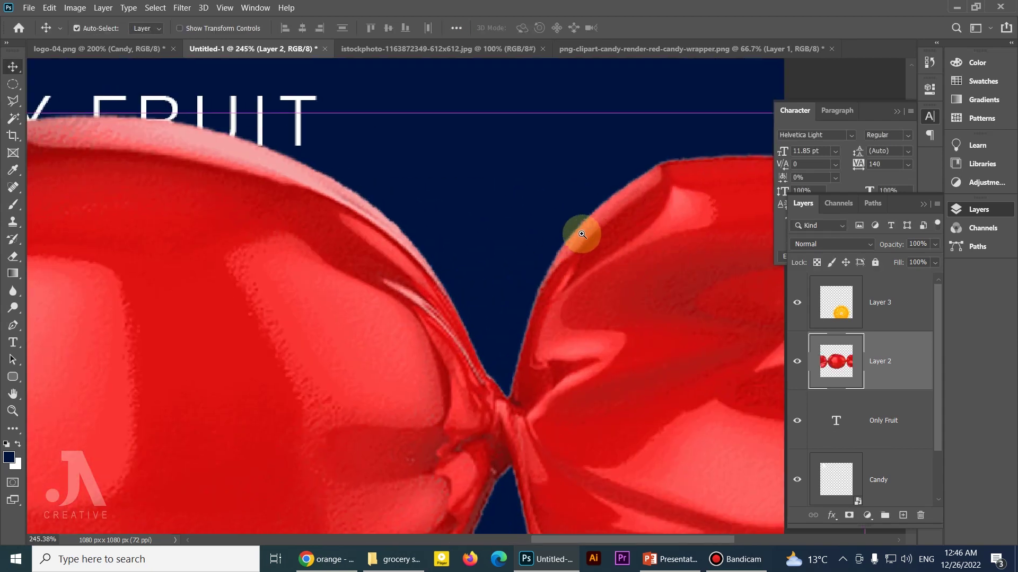
key("ctrl+0")
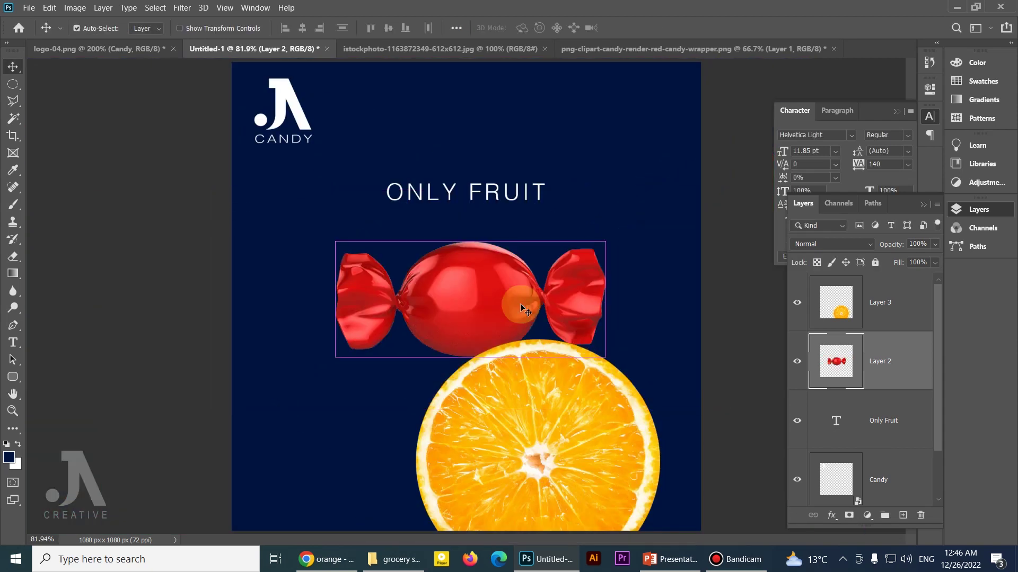
key("shift+Right")
key("shift+Right")
key("shift+Down")
key("shift+Down")
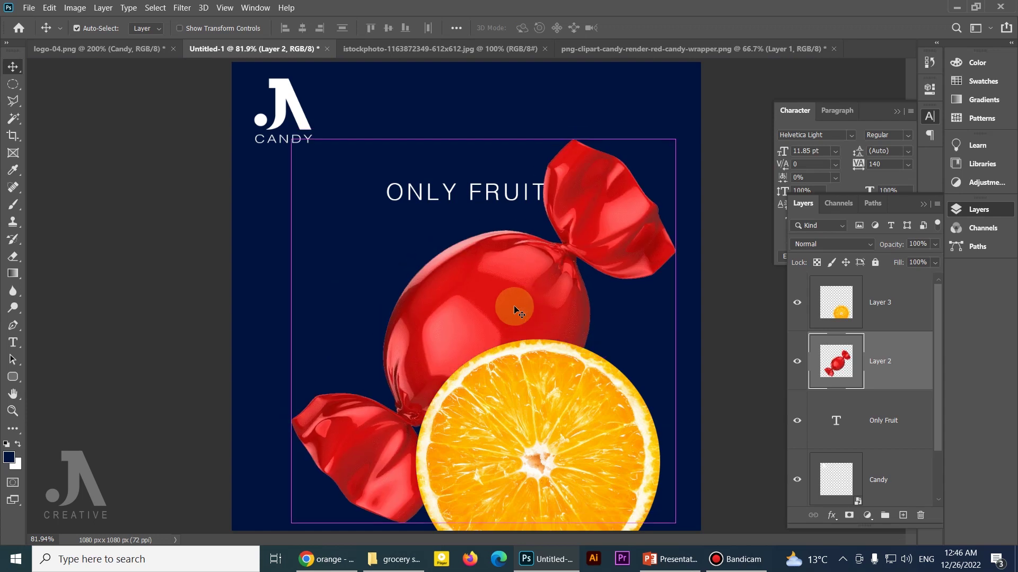
left_click_drag(485, 306, 468, 292)
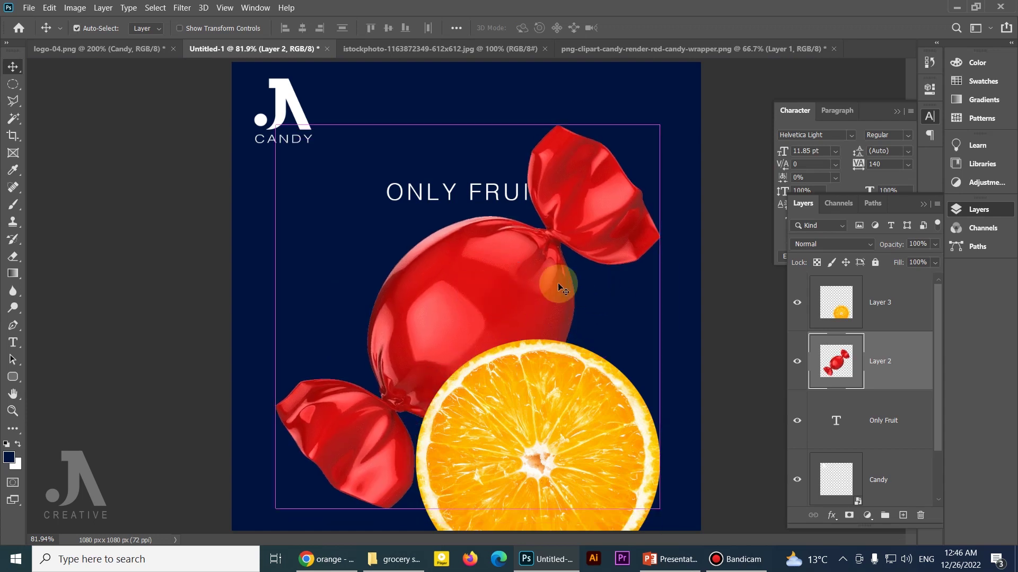
Make the candy a smart object, level it at about 75%, and move the orange over it.
right_click(892, 362)
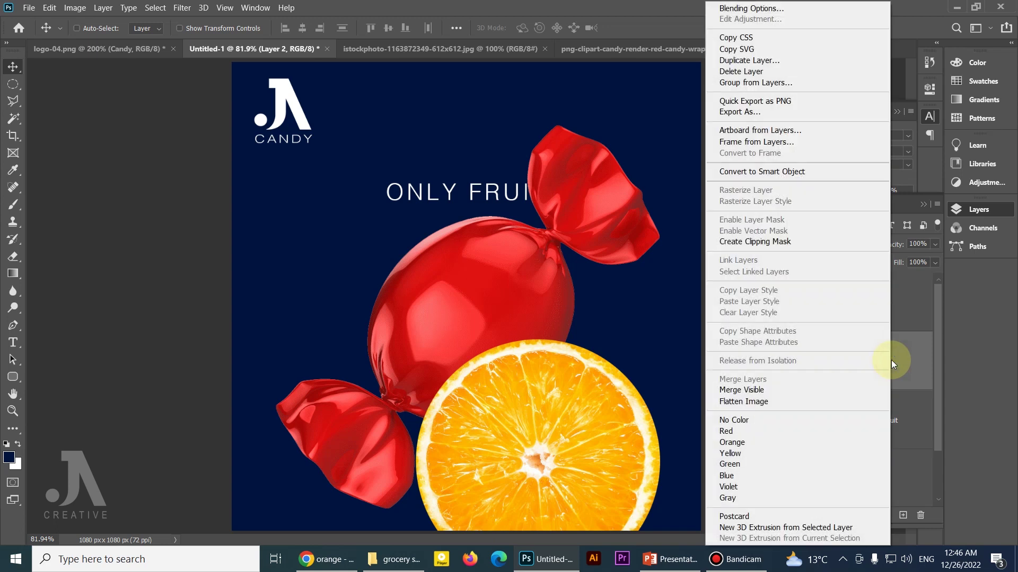
left_click(761, 174)
key("ctrl+t")
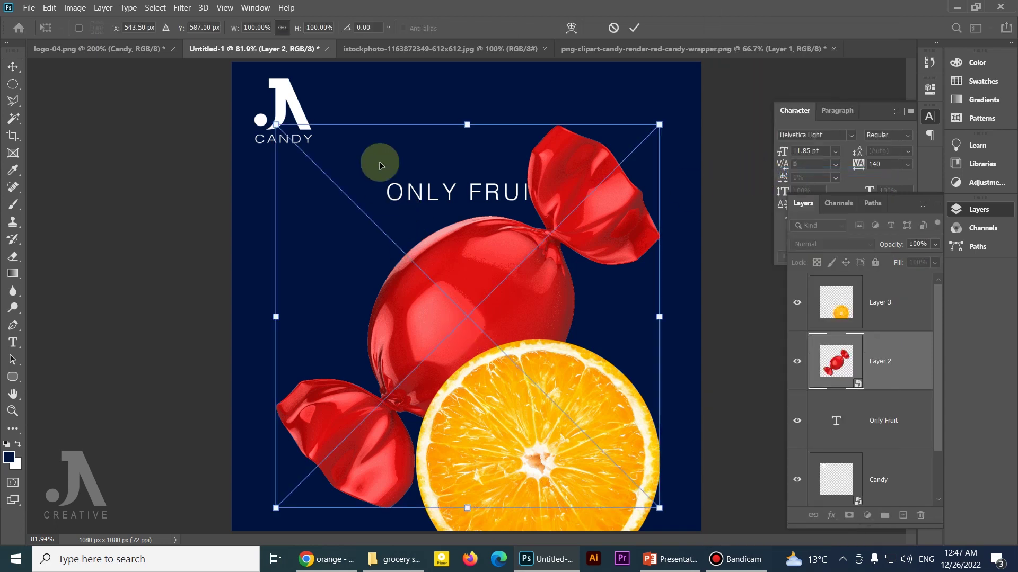
left_click_drag(364, 102, 529, 119)
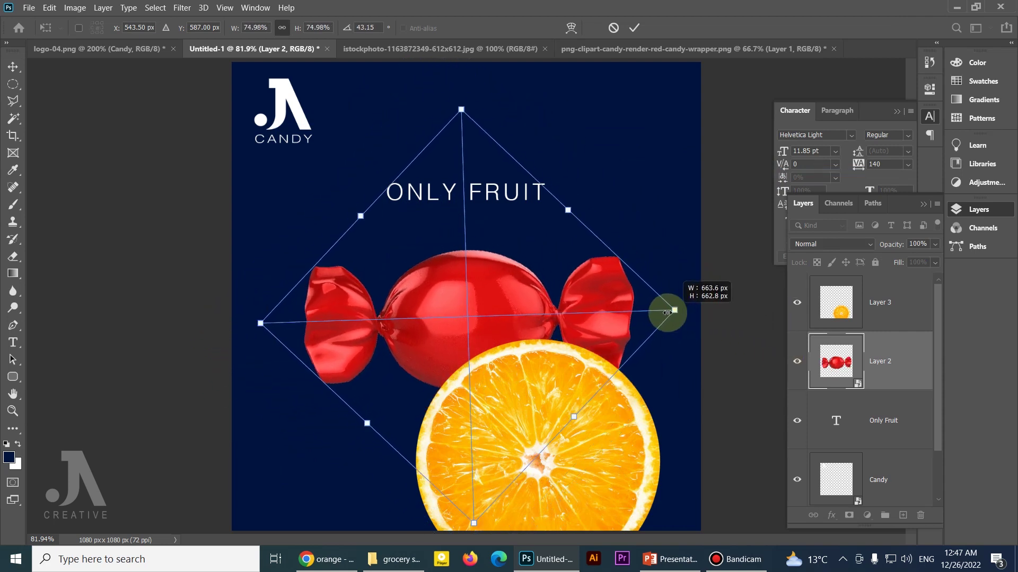
left_click_drag(740, 308, 520, 310)
key("Return")
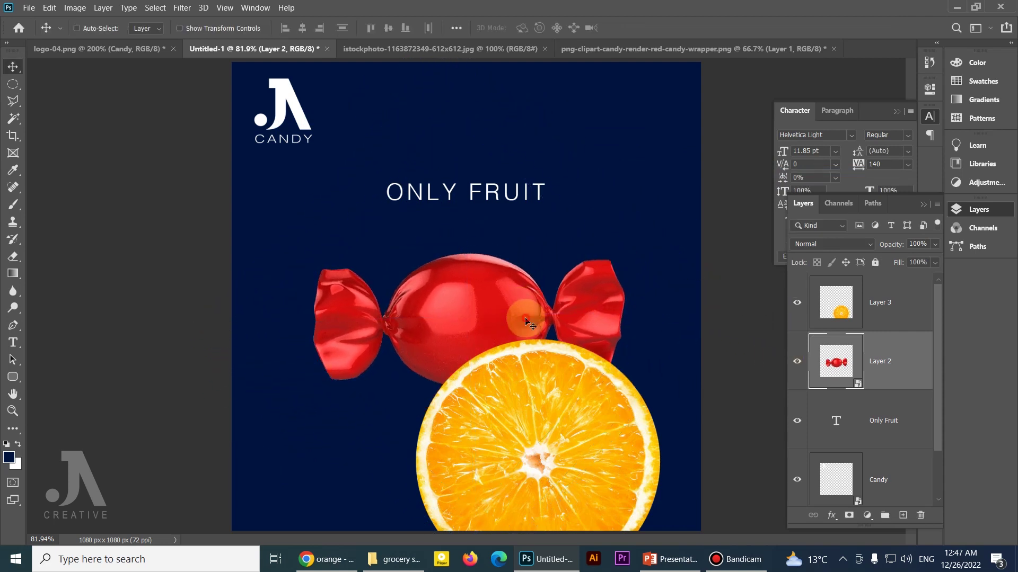
left_click_drag(557, 416, 488, 283)
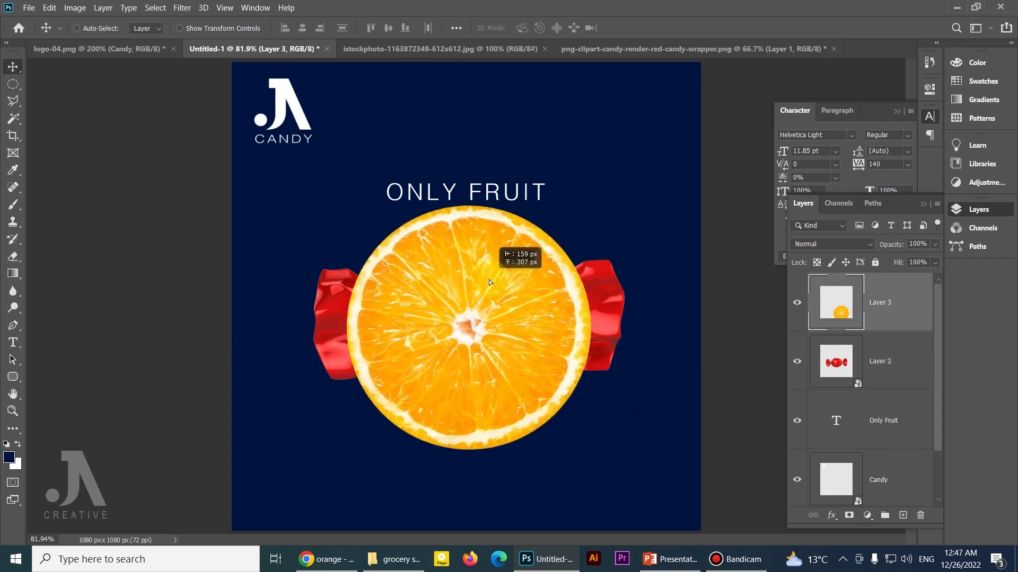
Scale the orange slice to 54.4% and centre it inside the candy wrapper, then zoom to check.
key("ctrl+t")
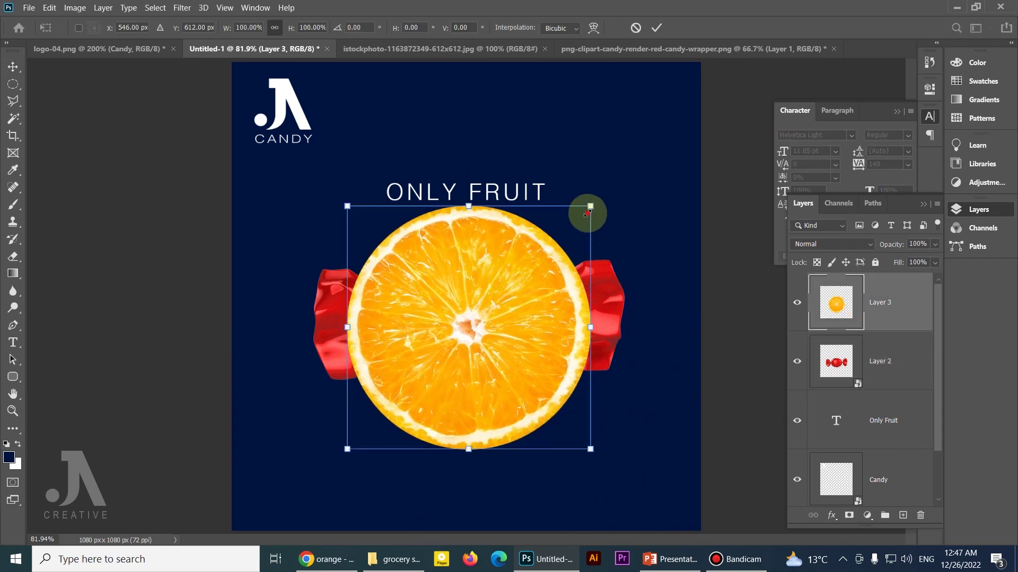
left_click_drag(587, 212, 534, 261)
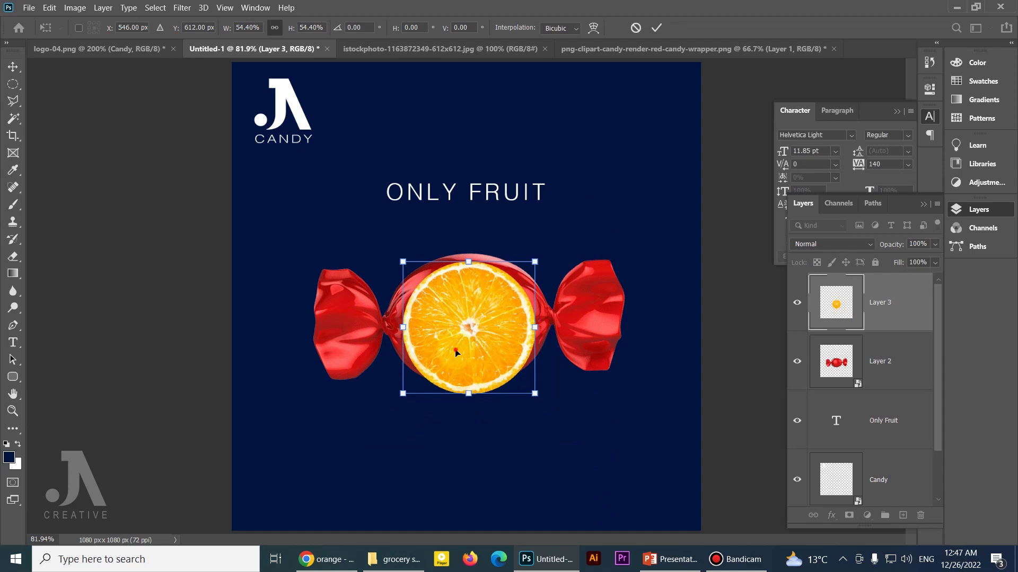
left_click_drag(456, 352, 455, 345)
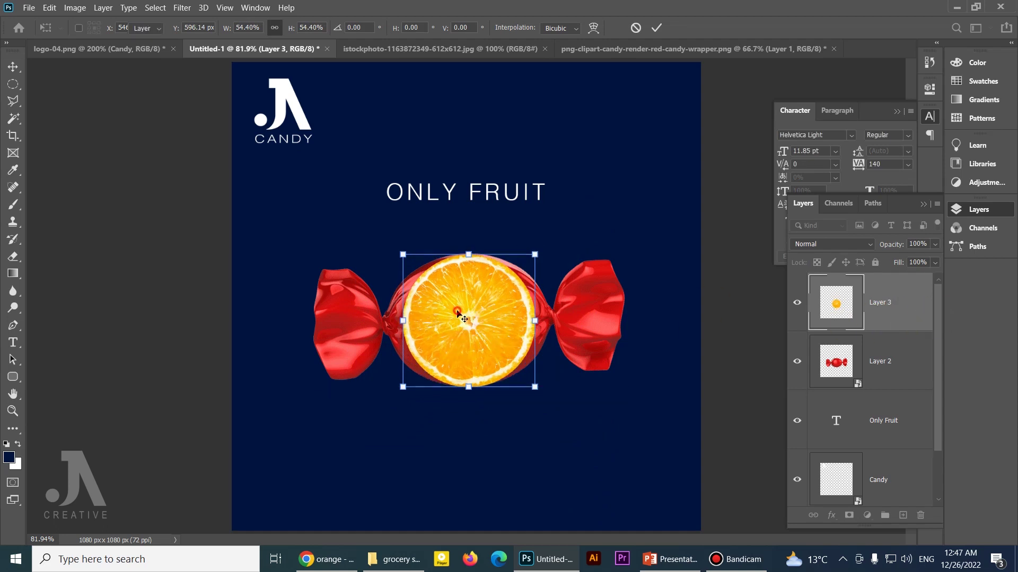
key("Return")
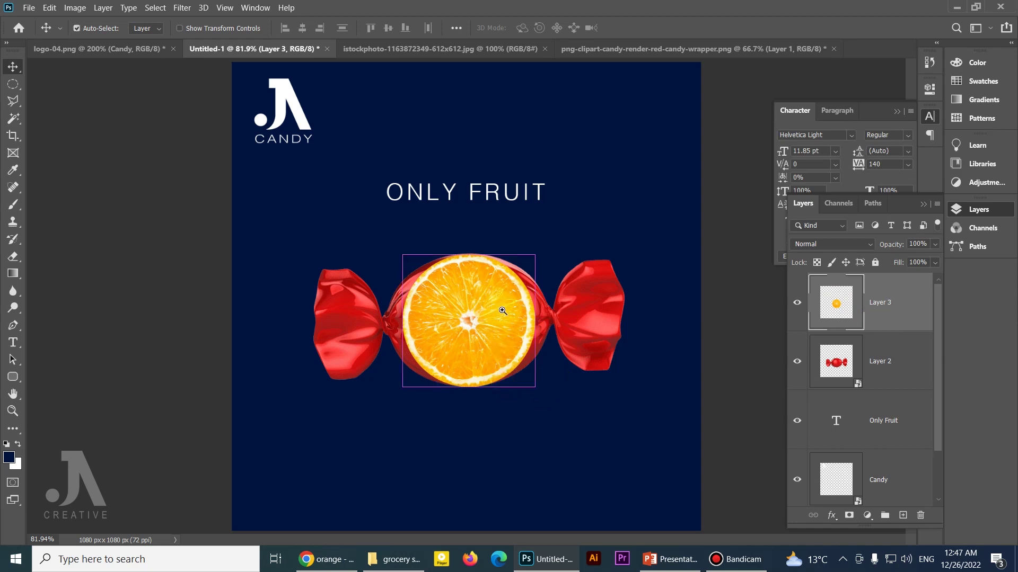
key("ctrl+minus")
left_click(500, 312)
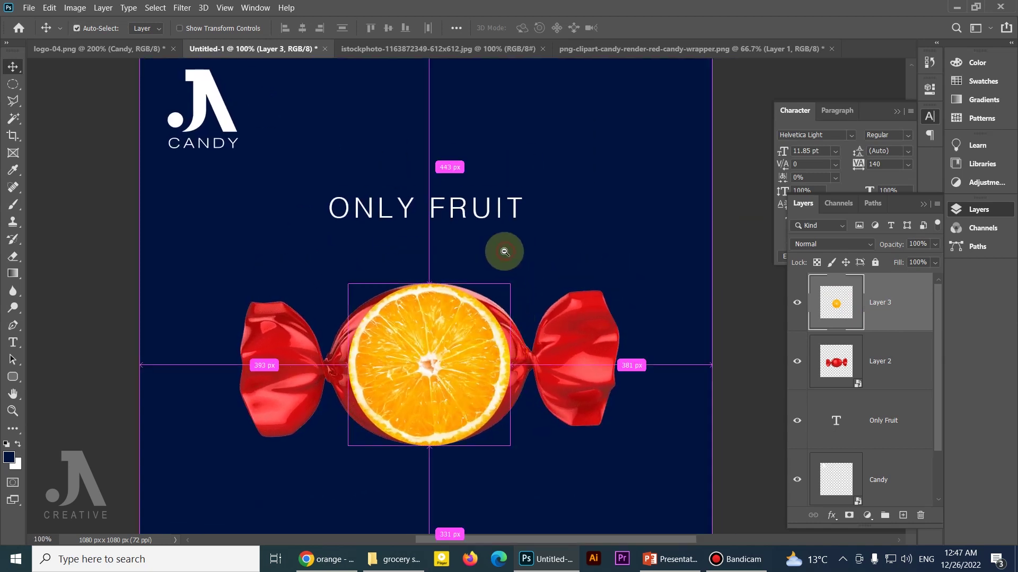
key("ctrl+minus")
Sample the slice's orange and fill the Background layer with it, replacing the navy.
scroll(848, 472, "down", 2)
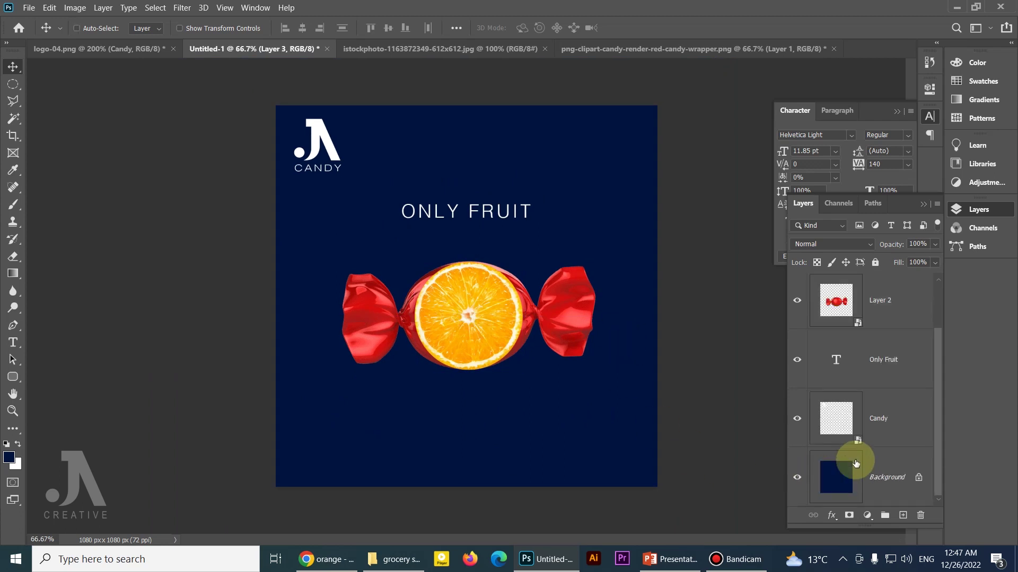
left_click(846, 475)
key("b")
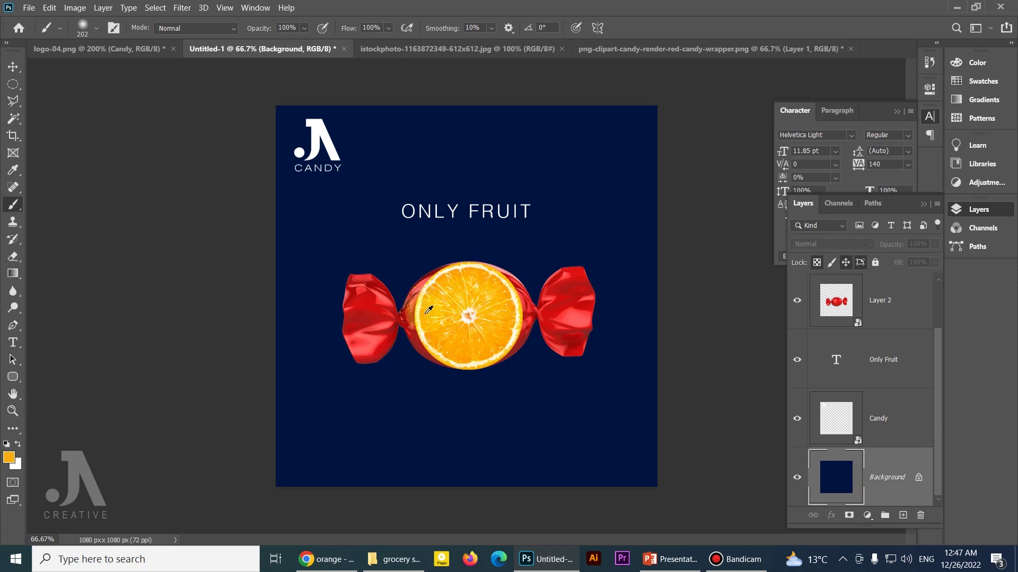
left_click(424, 312, "alt")
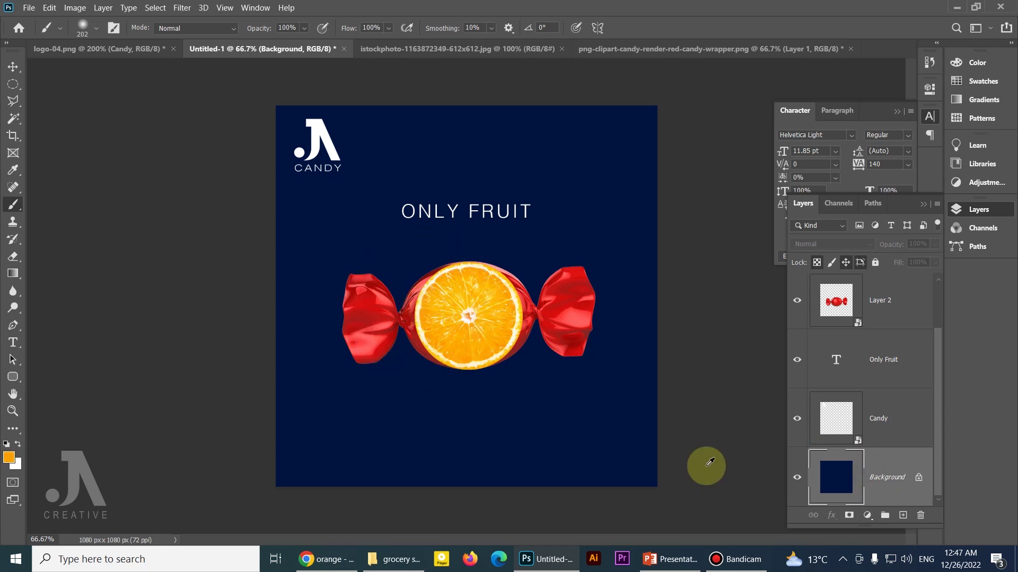
key("alt+BackSpace")
Select the candy layer and try Hue/Saturation Colorize, then close it without applying.
key("v")
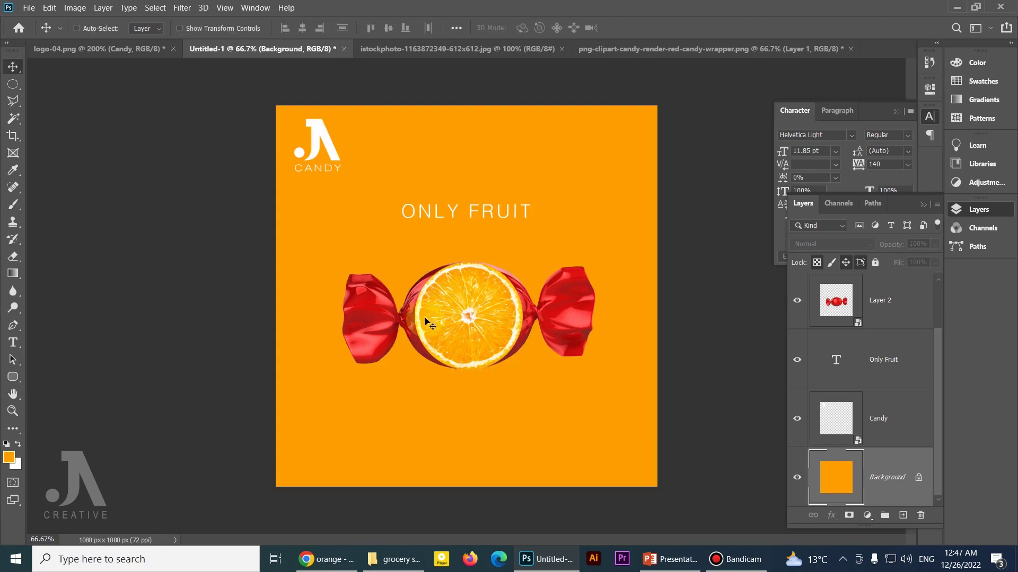
left_click(568, 321, "ctrl")
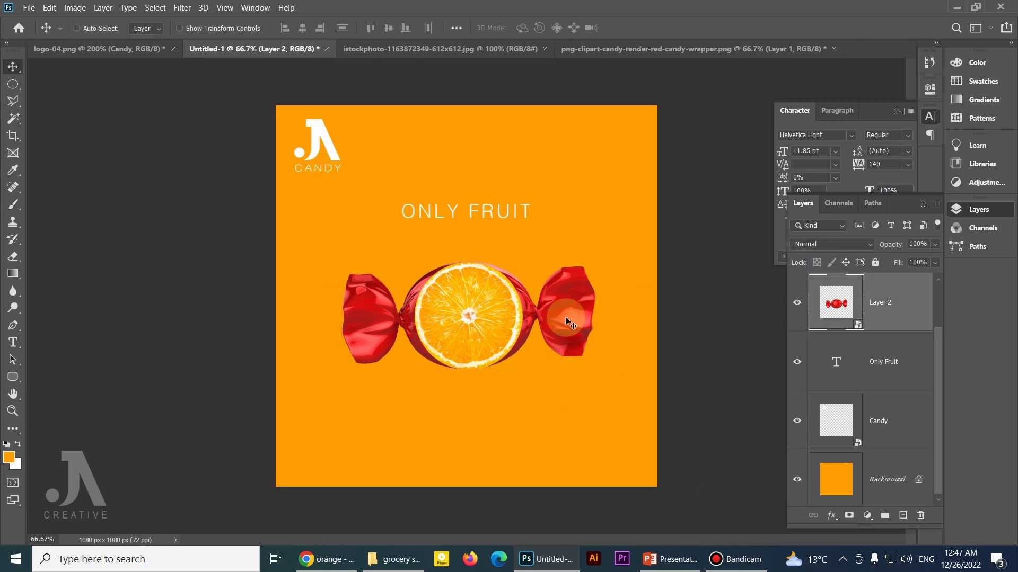
key("ctrl+u")
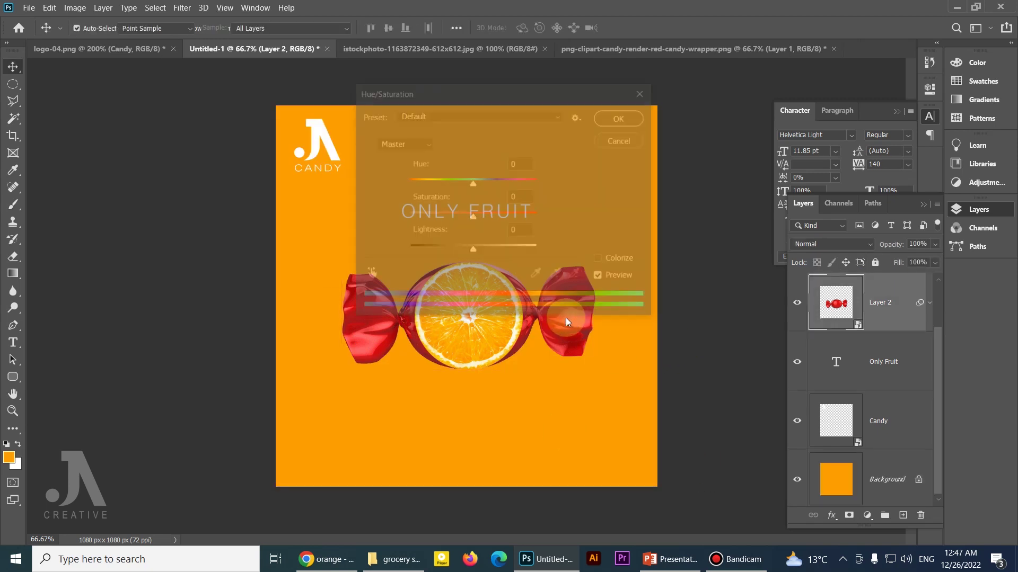
mouse_move(477, 86)
left_mouse_down()
mouse_move(806, 336)
mouse_move(753, 240)
left_mouse_up()
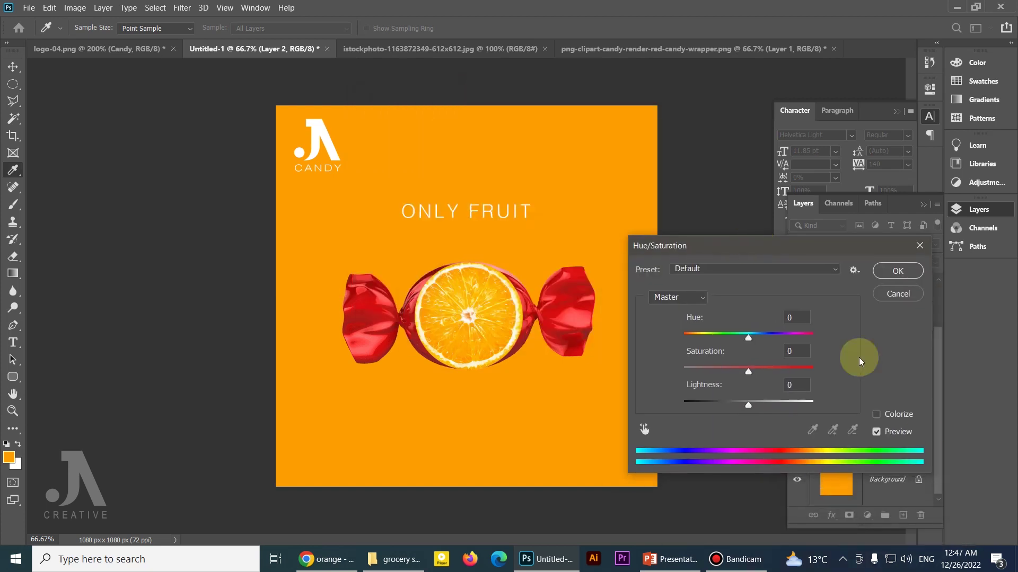
left_click(876, 414)
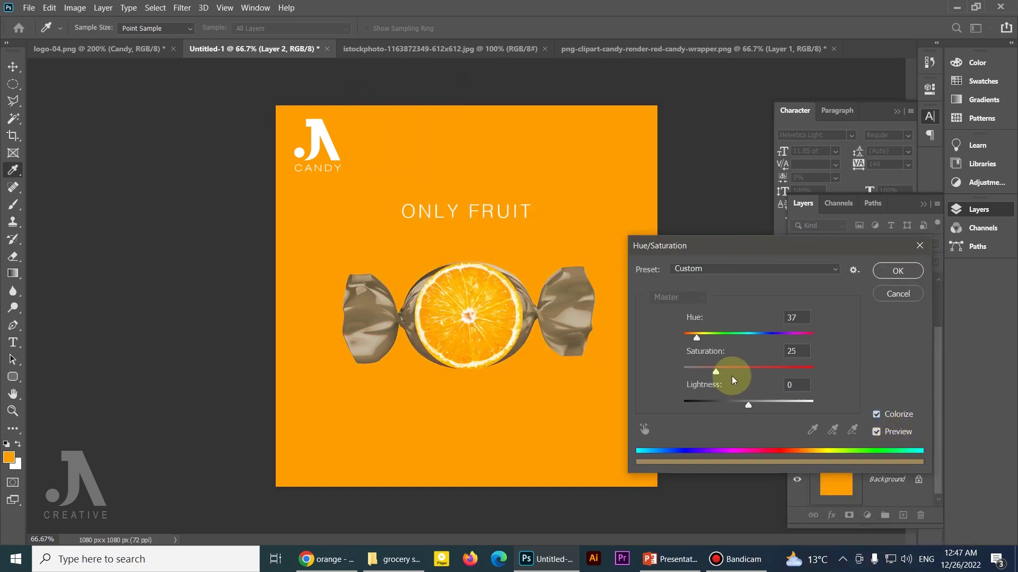
left_click(878, 415)
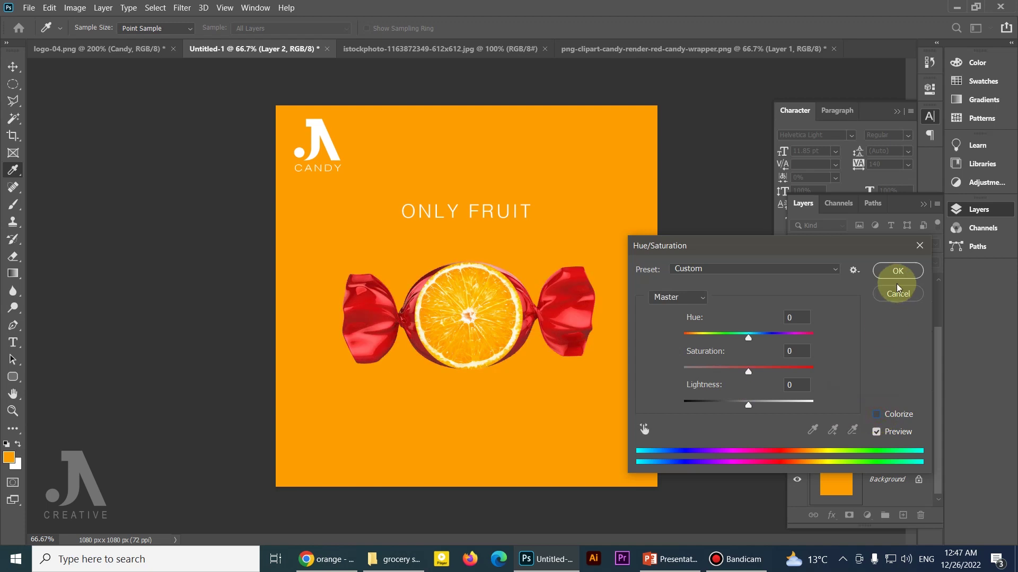
left_click(898, 271)
key("v")
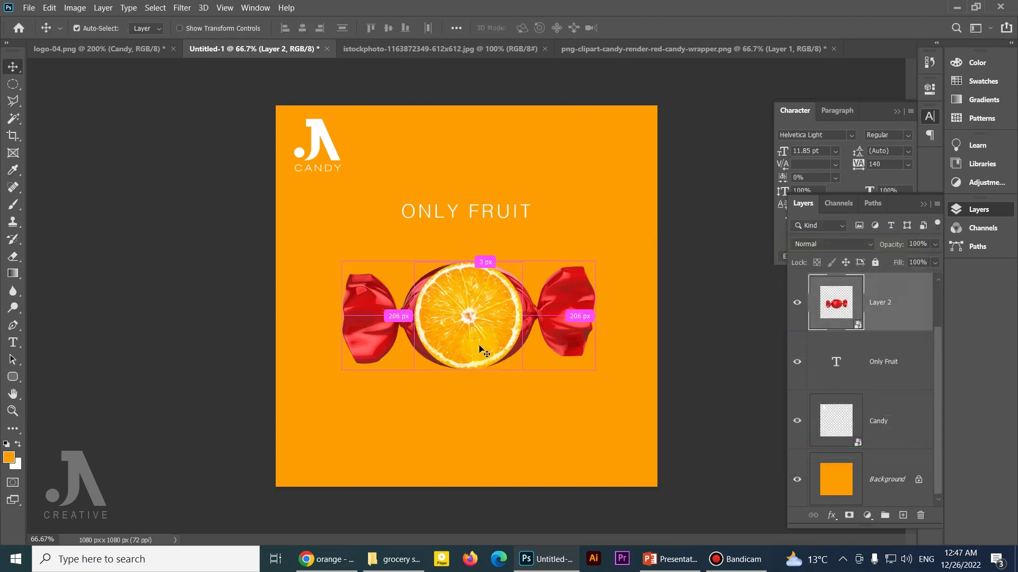
key("ctrl")
Colorize the candy wrapper with Hue 37 and Saturation 83.
key("ctrl+u")
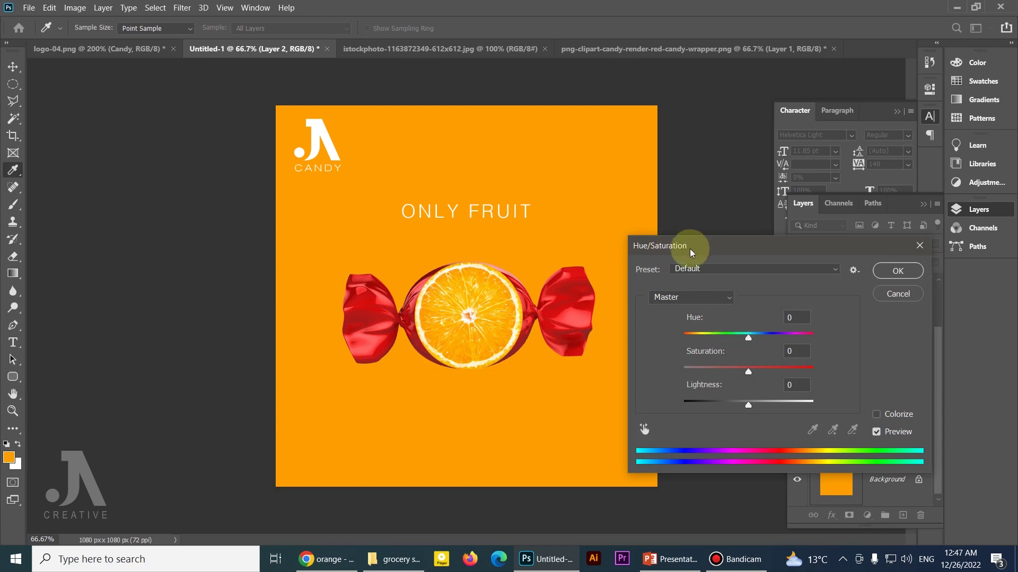
left_click_drag(667, 248, 584, 226)
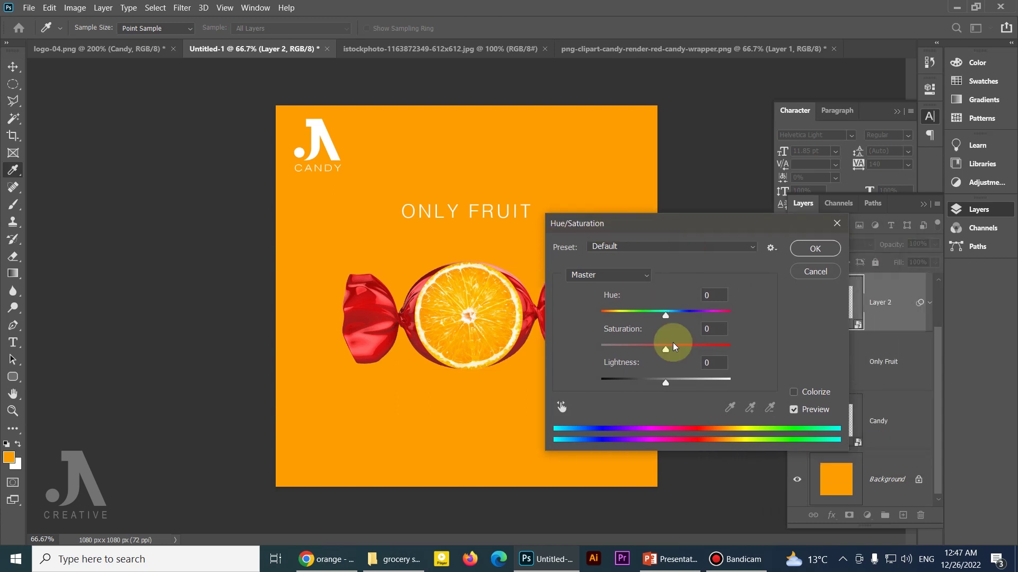
left_click(794, 392)
left_click_drag(648, 223, 749, 228)
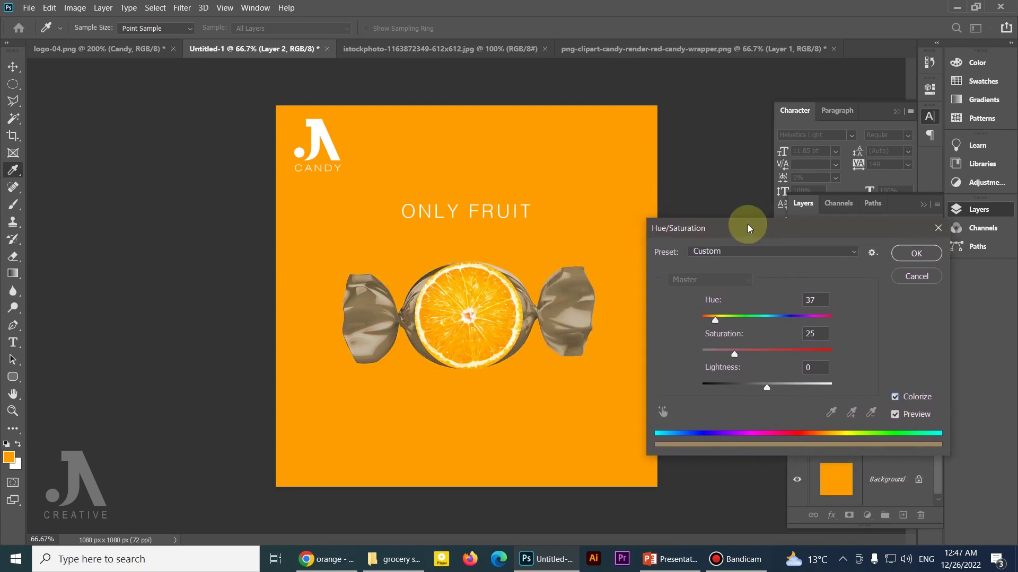
left_click(736, 352)
left_click_drag(742, 356, 774, 356)
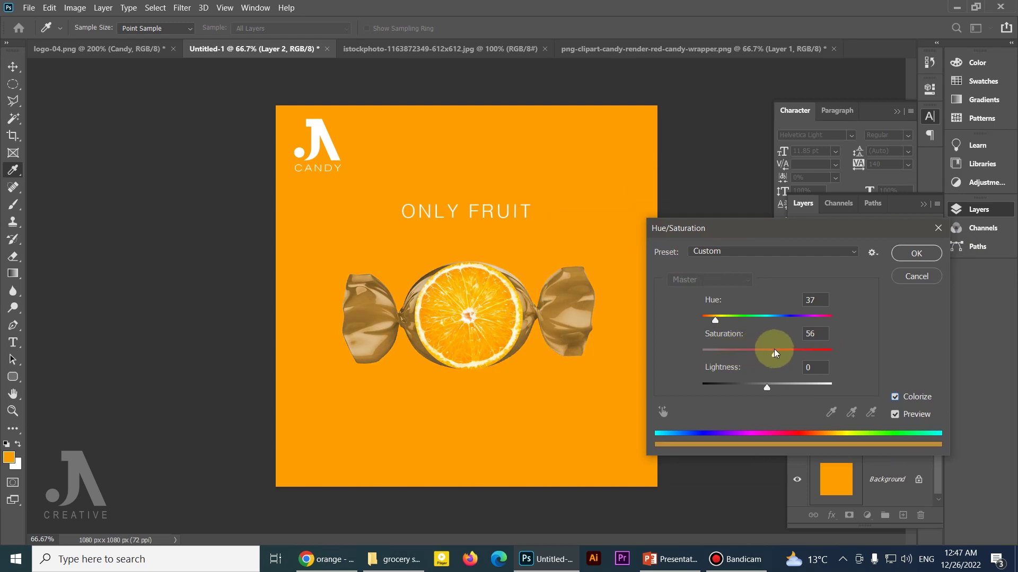
mouse_move(716, 320)
left_mouse_down()
mouse_move(824, 320)
mouse_move(706, 321)
mouse_move(719, 319)
left_mouse_up()
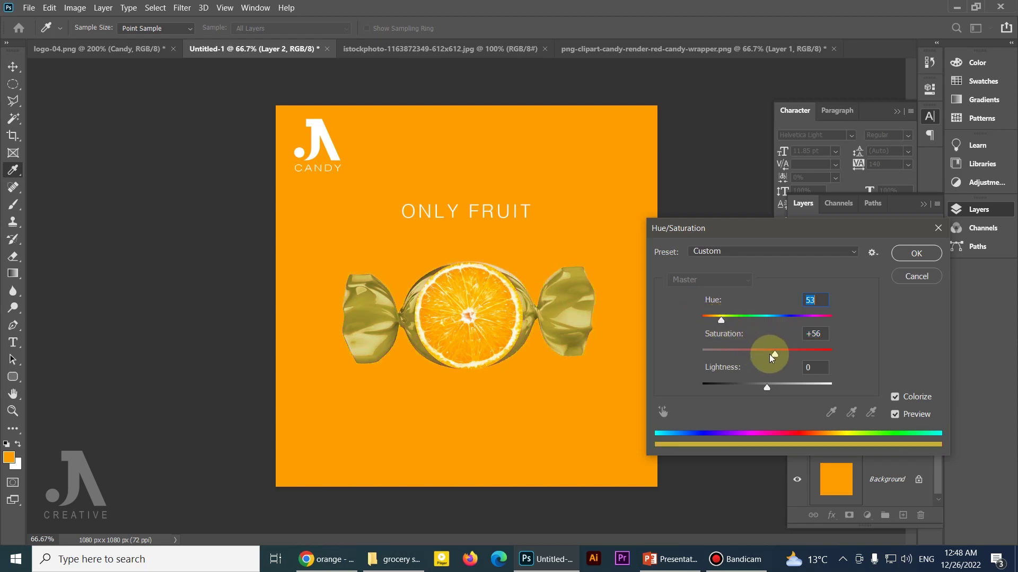
left_click_drag(771, 354, 810, 354)
mouse_move(722, 321)
left_mouse_down()
mouse_move(732, 321)
mouse_move(721, 326)
left_mouse_up()
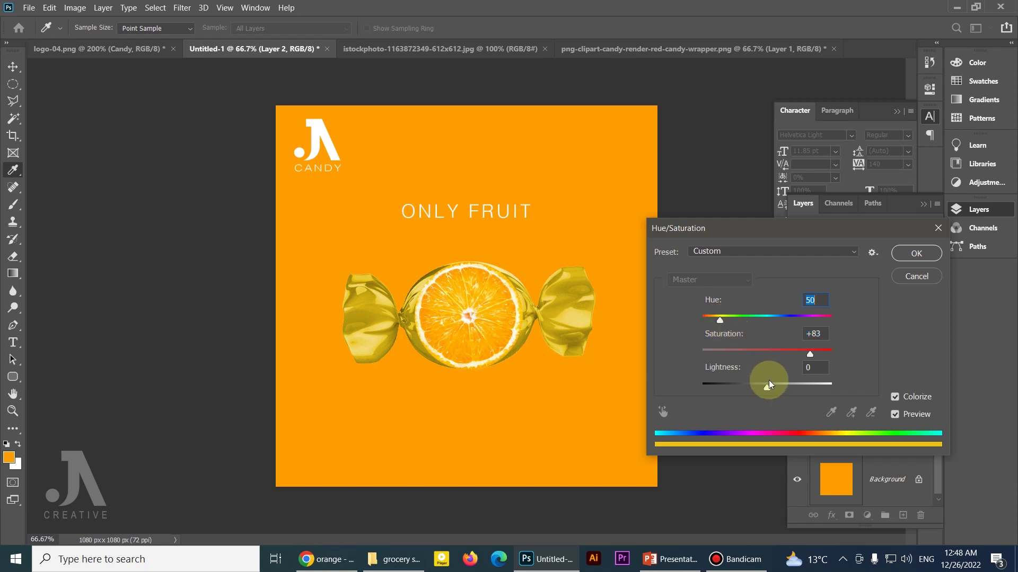
left_click_drag(721, 322, 717, 322)
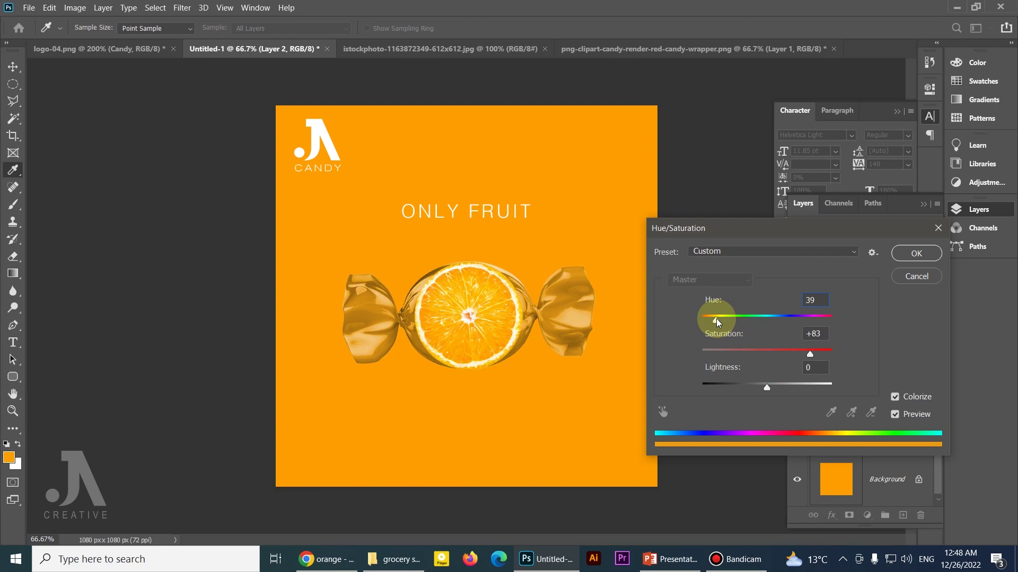
left_click(916, 254)
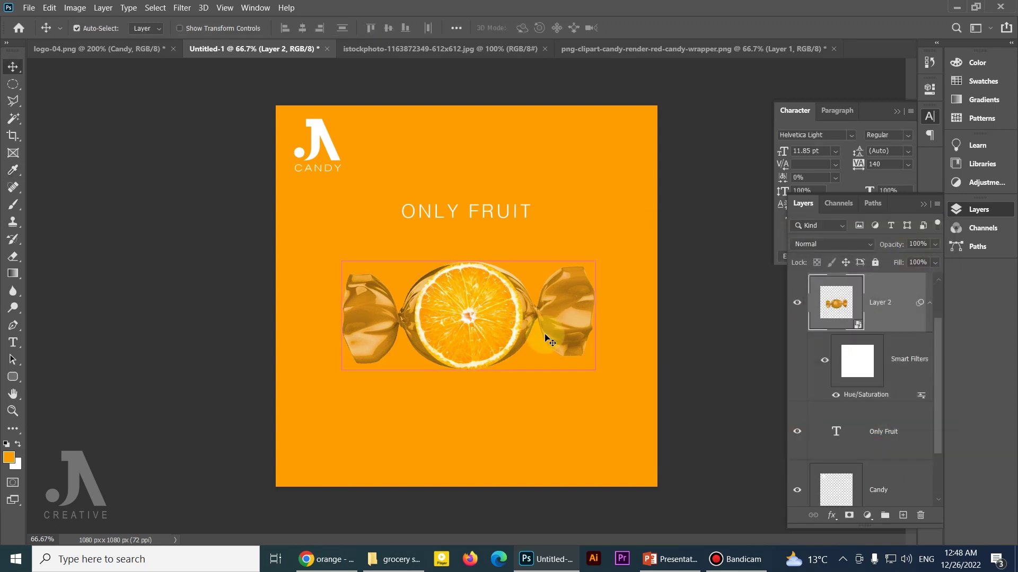
Apply Curves to the candy: shadows lifted to 20, highlights adjusted, midtones slightly lowered.
key("ctrl+m")
mouse_move(432, 63)
left_mouse_down()
mouse_move(675, 165)
mouse_move(715, 168)
left_mouse_up()
left_click_drag(632, 396, 631, 386)
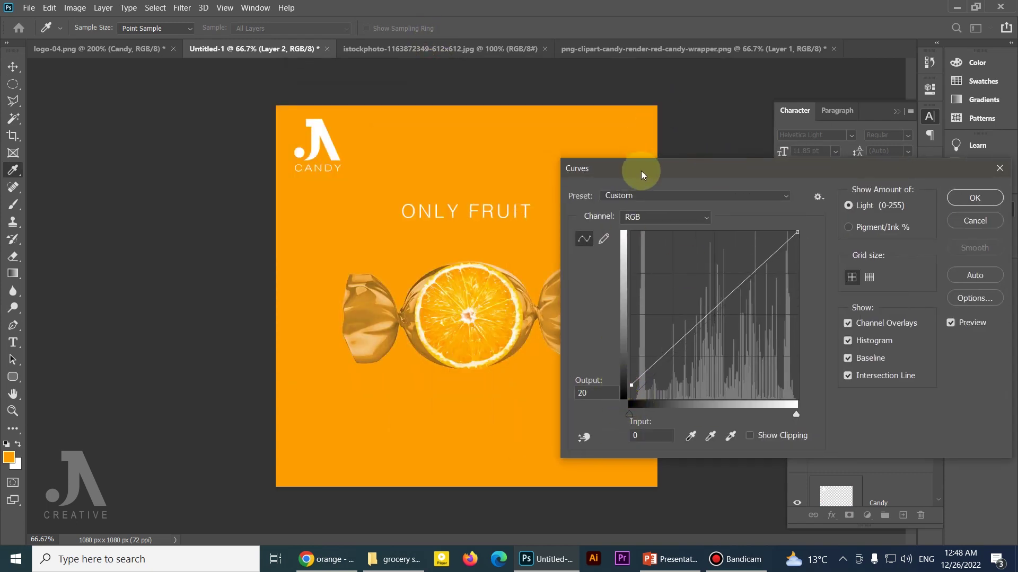
left_click_drag(644, 169, 714, 206)
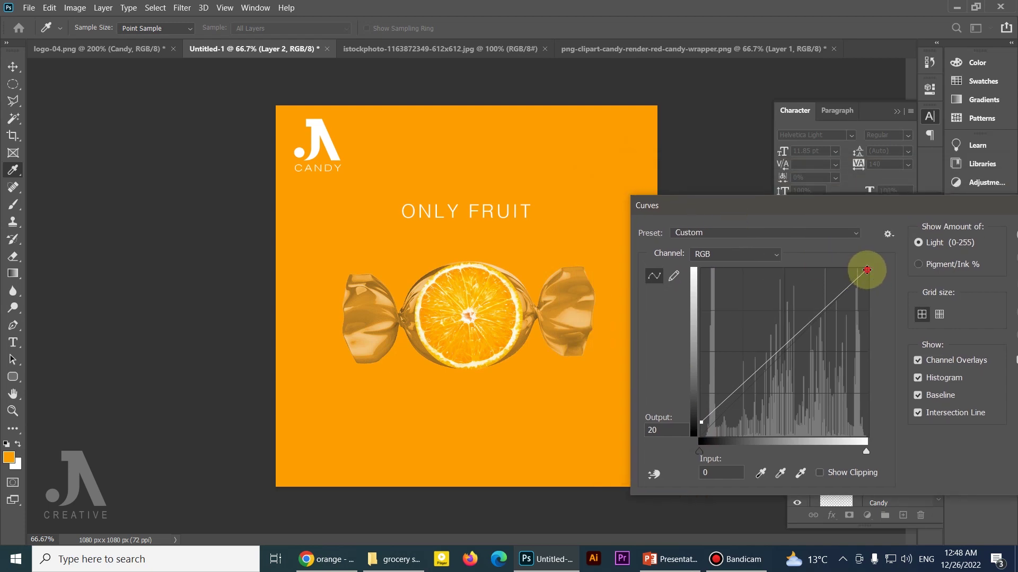
mouse_move(867, 271)
left_mouse_down()
mouse_move(882, 298)
mouse_move(847, 266)
left_mouse_up()
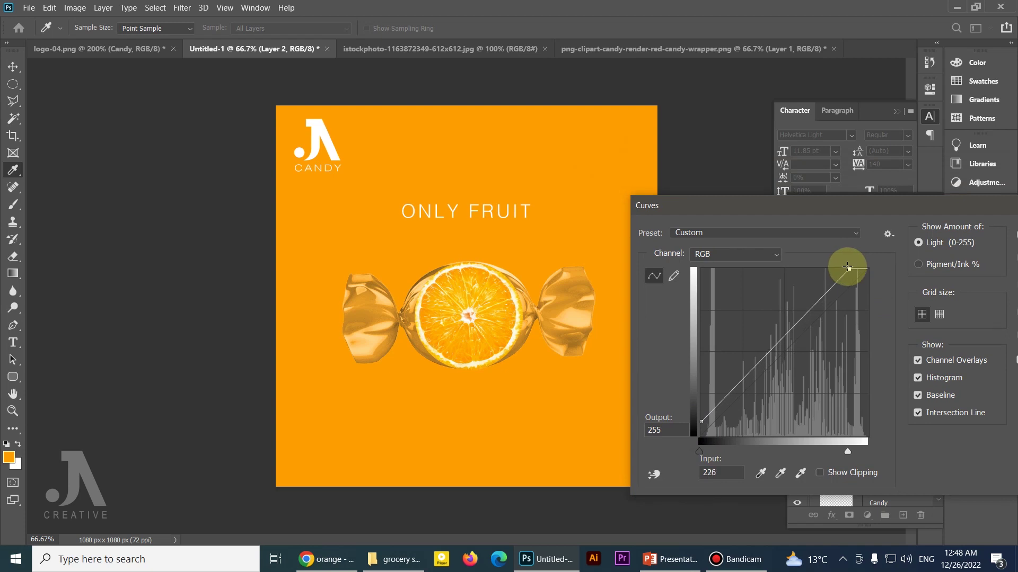
left_click(789, 340)
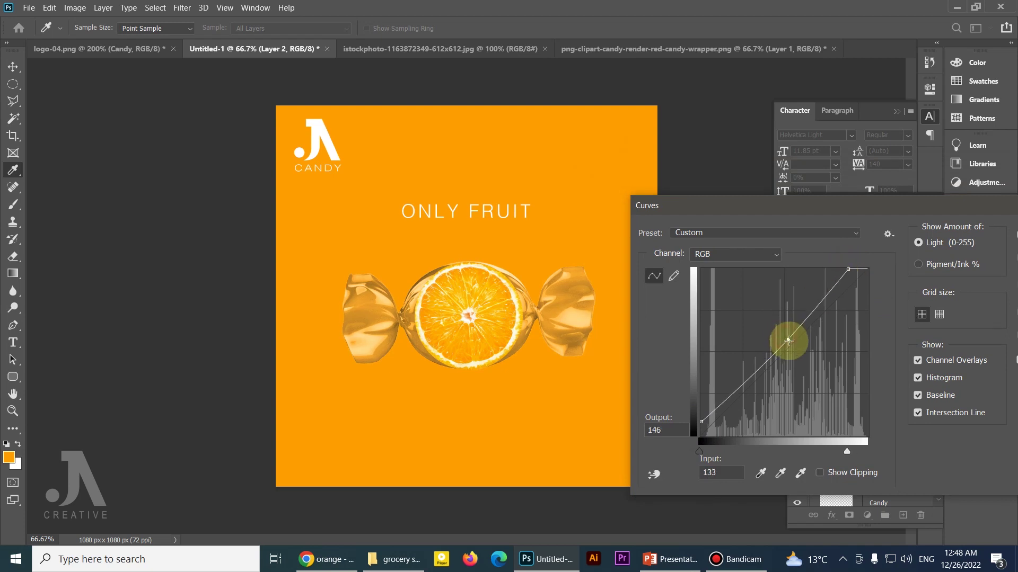
left_click_drag(789, 341, 789, 345)
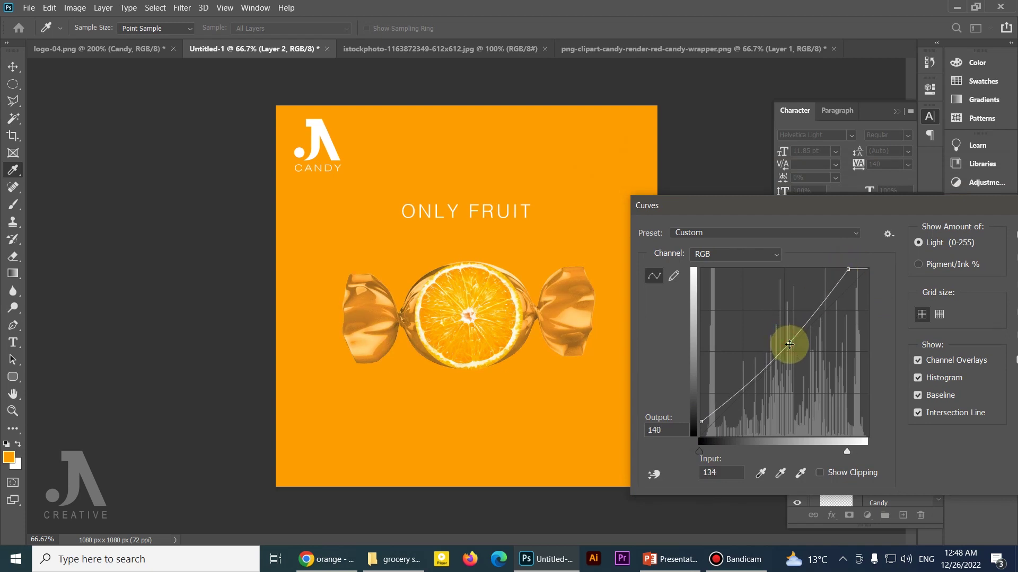
left_click_drag(905, 204, 658, 214)
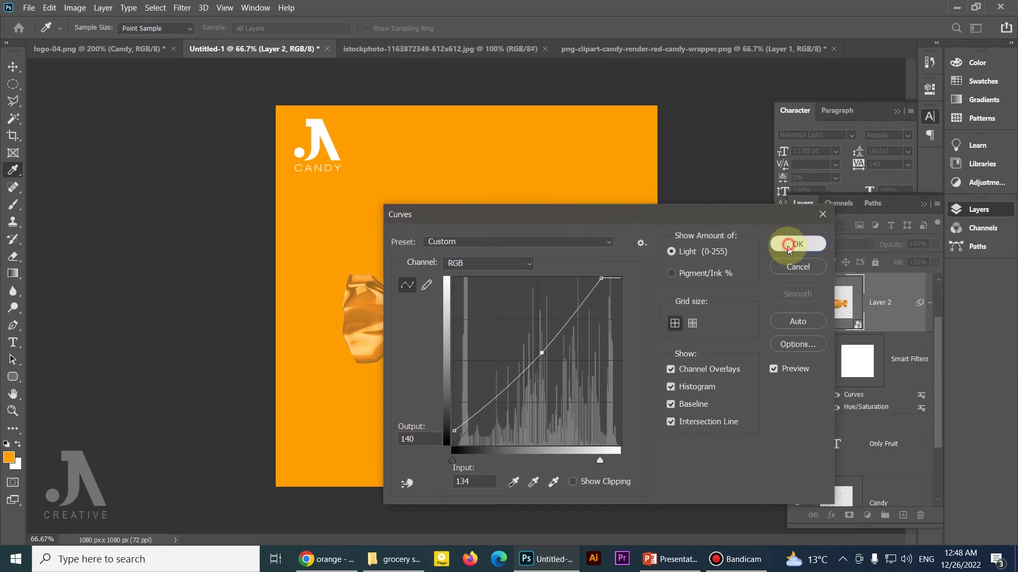
left_click(788, 248)
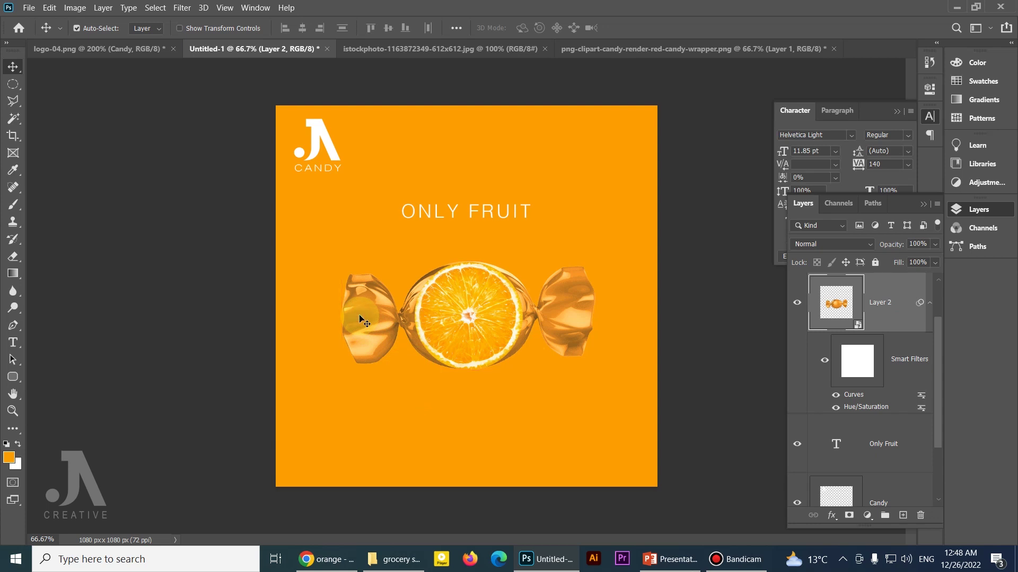
Apply Color Balance with midtones +23, -21, -38 to the candy.
key("ctrl")
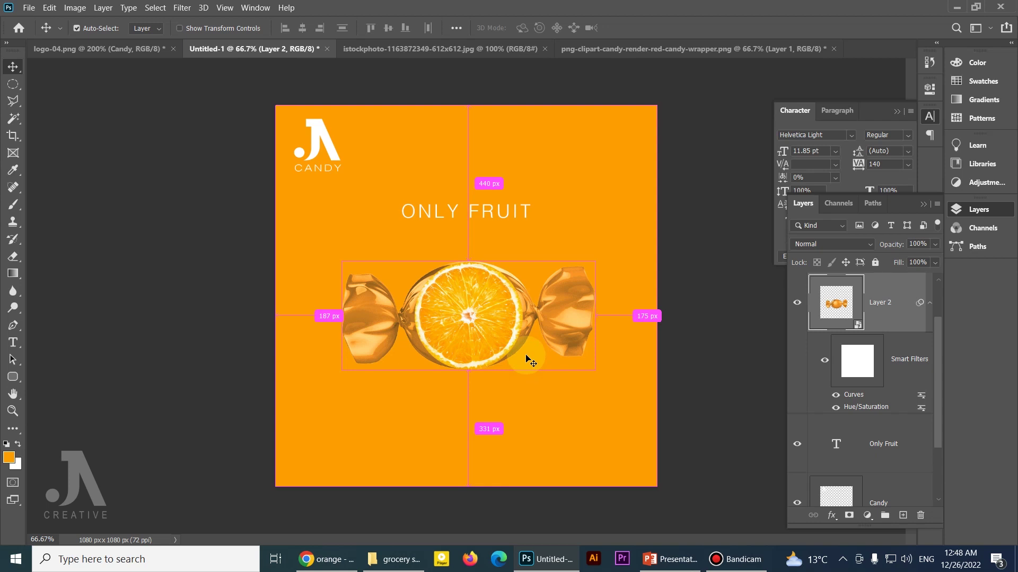
key("ctrl+b")
left_click_drag(475, 111, 591, 72)
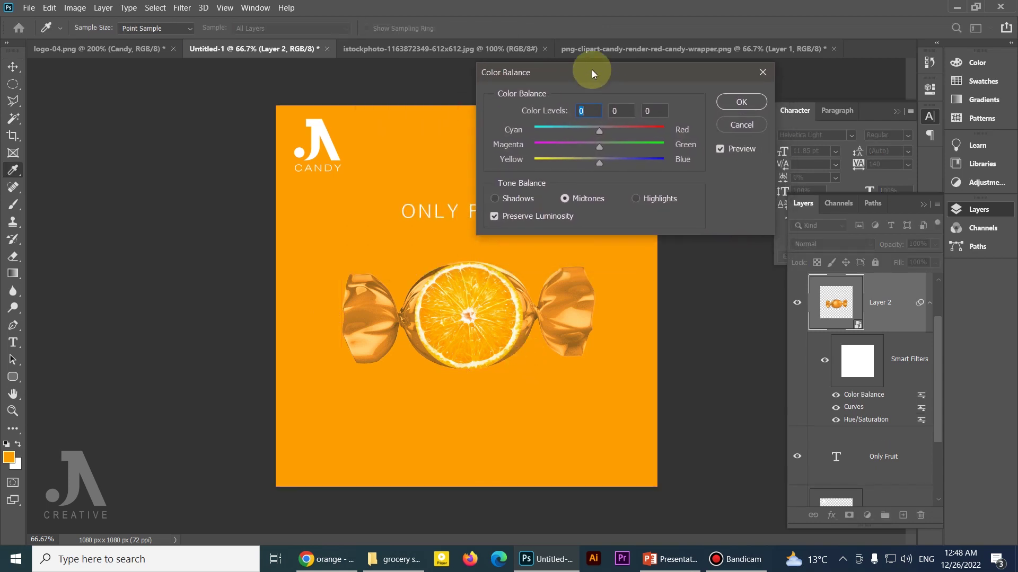
left_click_drag(599, 165, 562, 166)
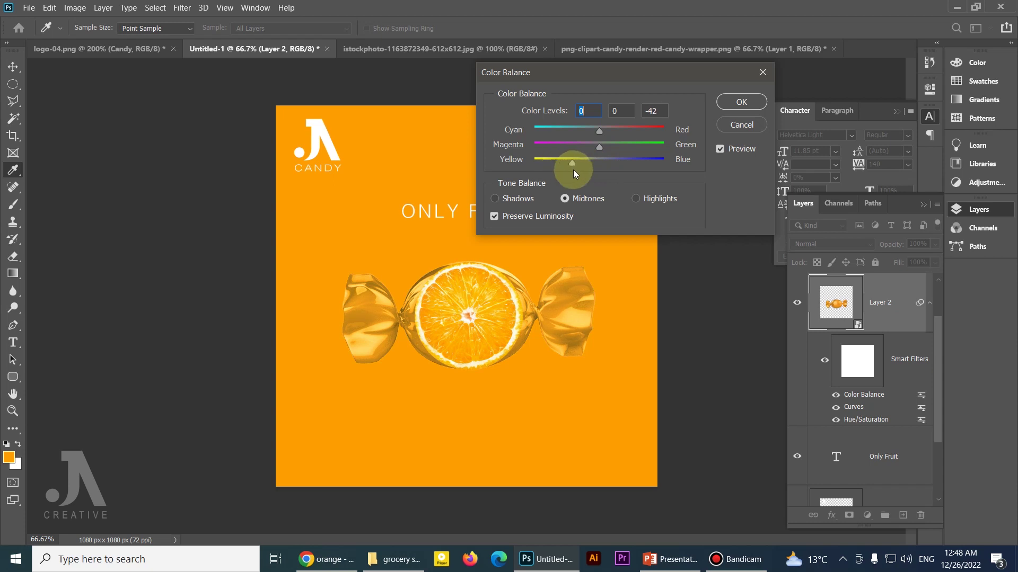
mouse_move(558, 167)
left_mouse_down()
mouse_move(574, 170)
mouse_move(585, 150)
left_mouse_up()
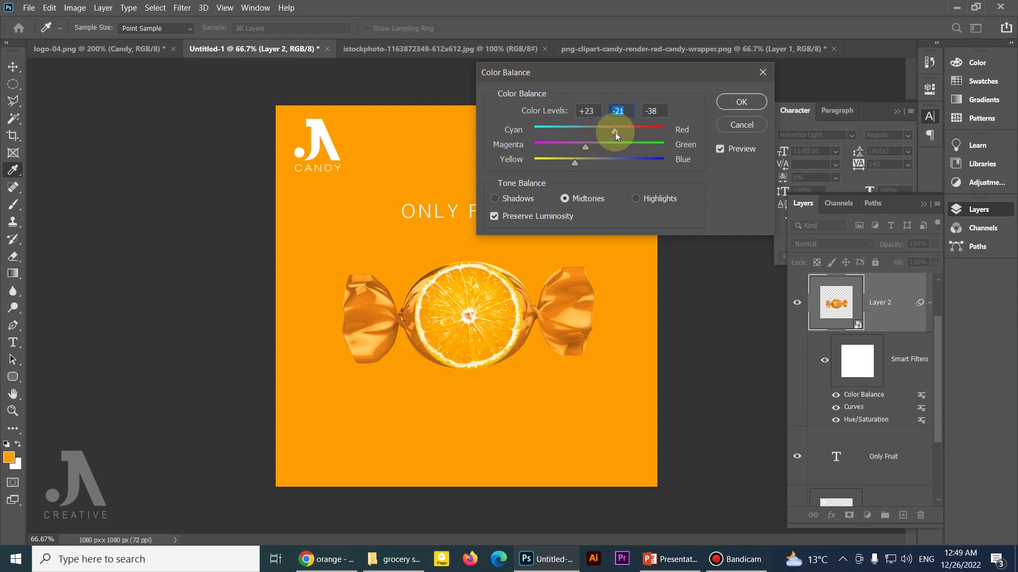
left_click(741, 102)
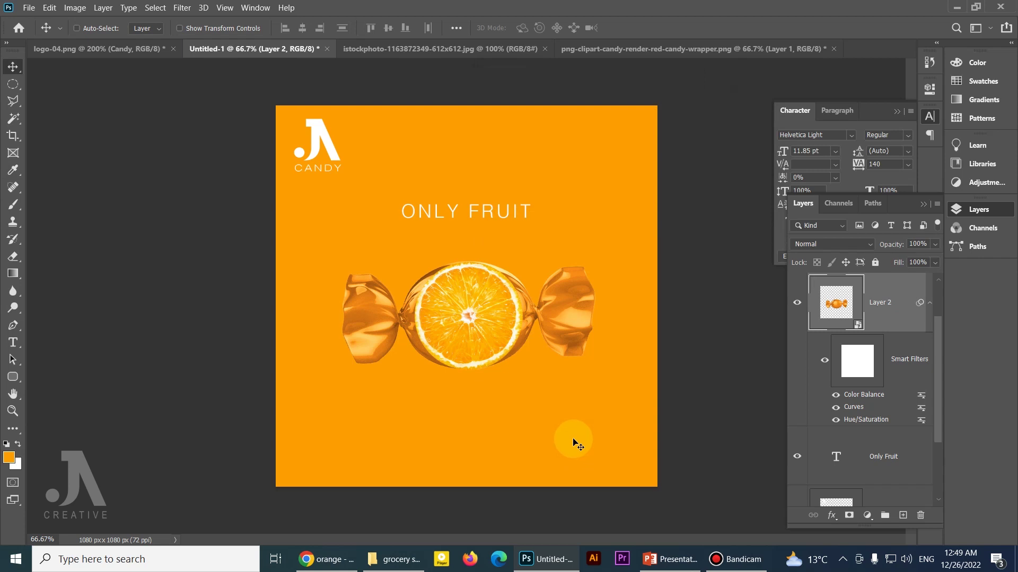
Cancel the candy's rotation, show rulers and place a horizontal guide along the candy's top.
key("ctrl+t")
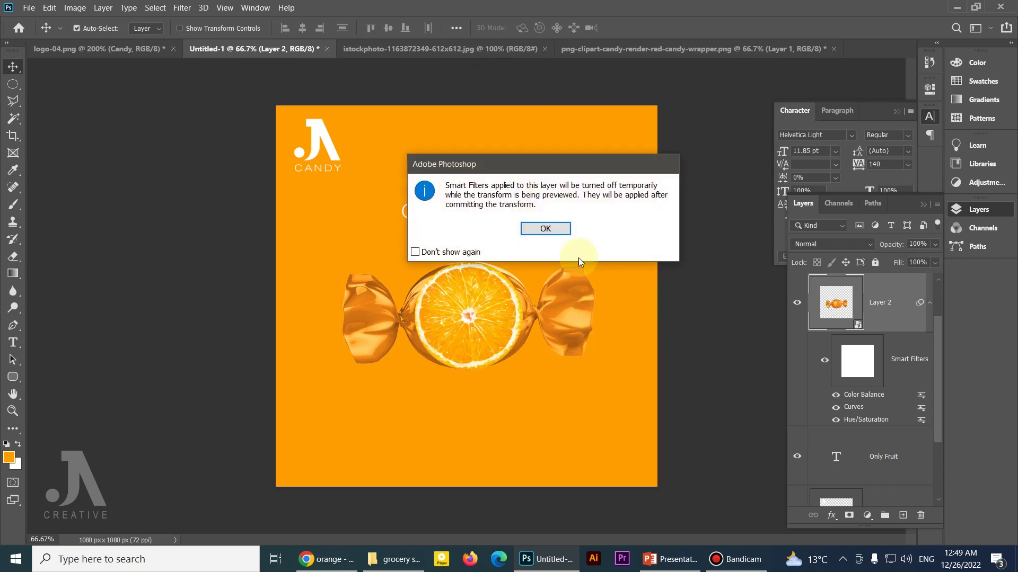
left_click(551, 232)
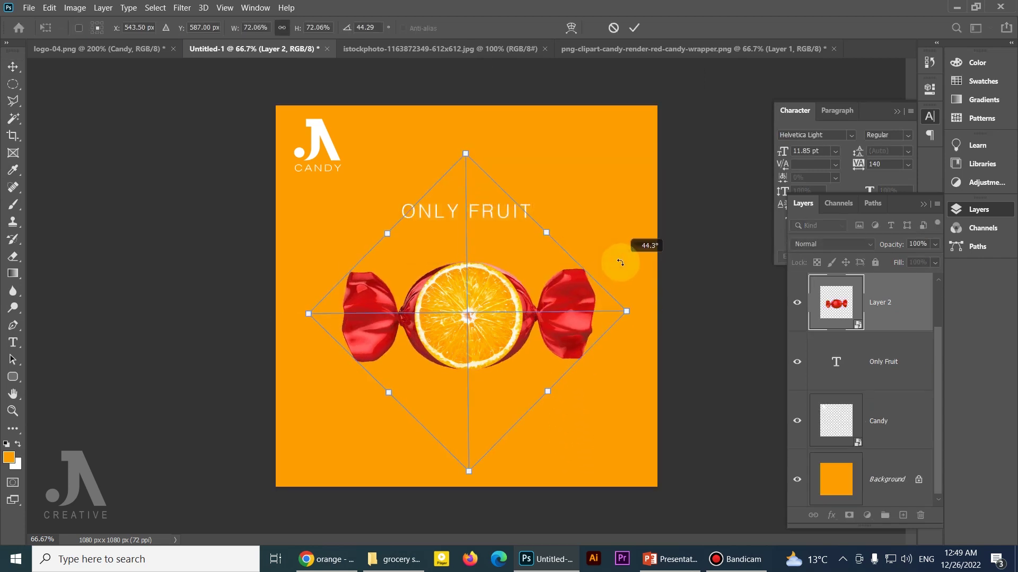
double_click(546, 313)
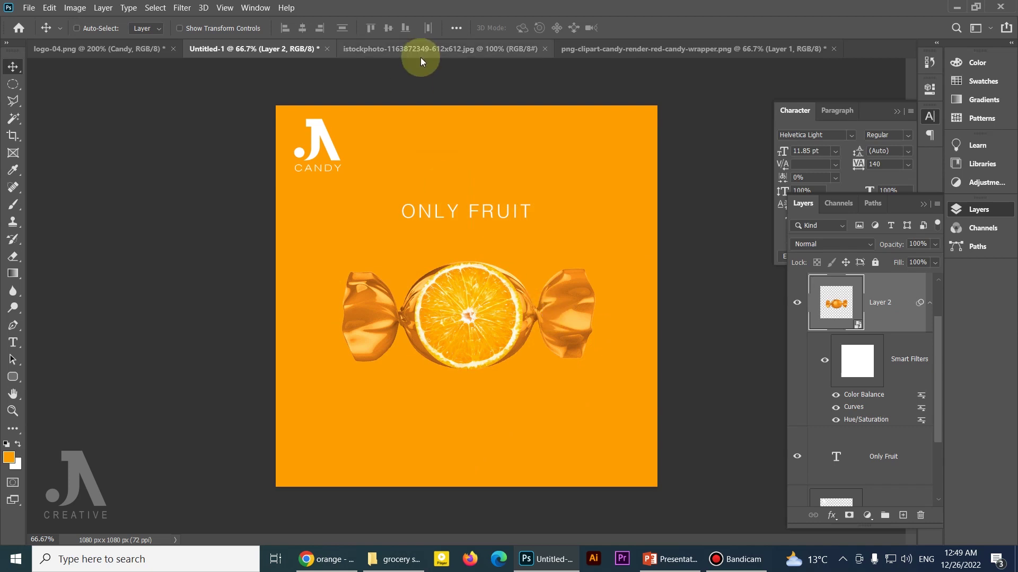
key("ctrl+r")
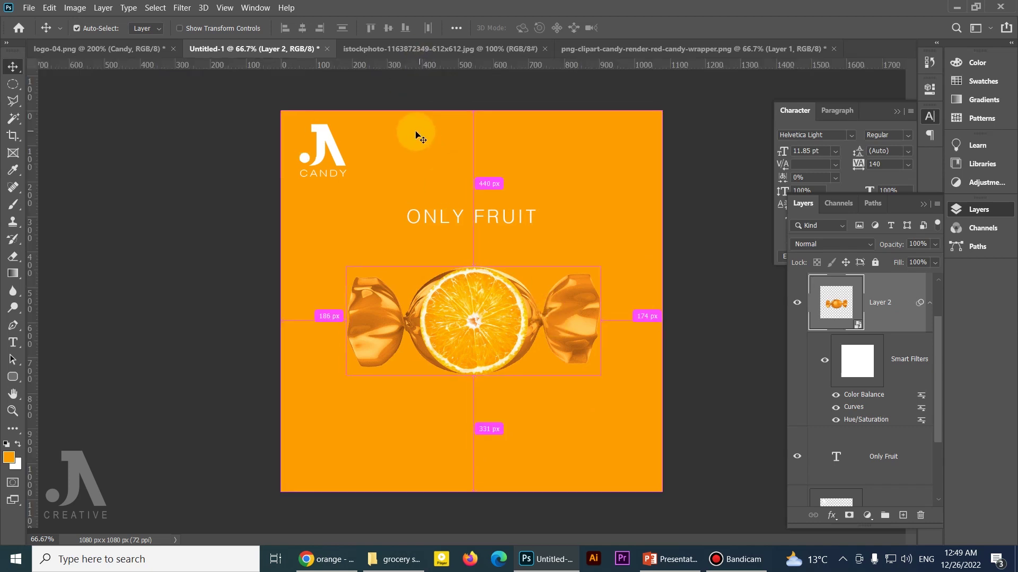
left_click_drag(411, 70, 415, 277)
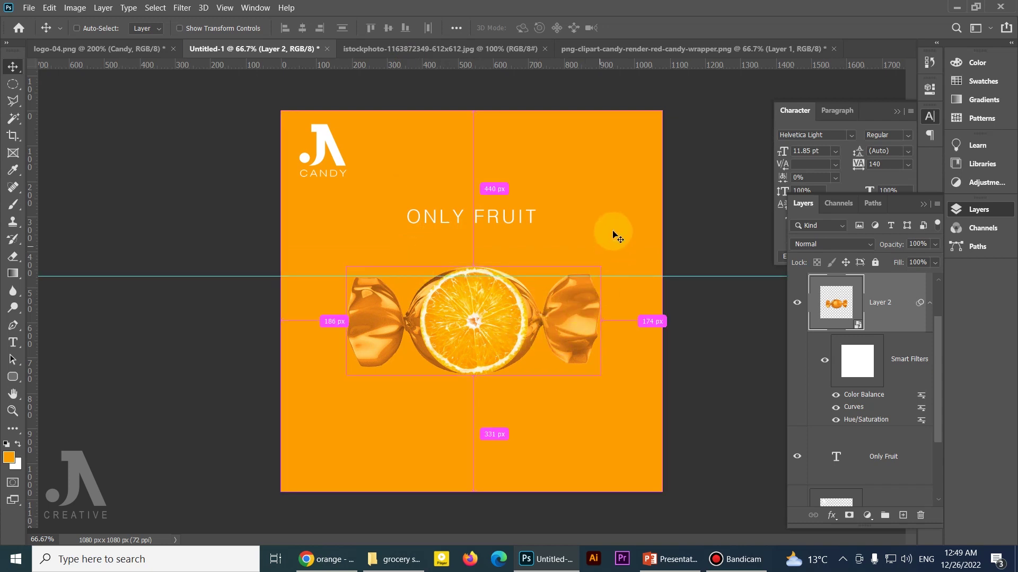
Try rotating the candy about 45 degrees, then cancel to keep it level and hide extras.
key("ctrl+t")
left_click(560, 230)
left_click_drag(609, 249, 626, 260)
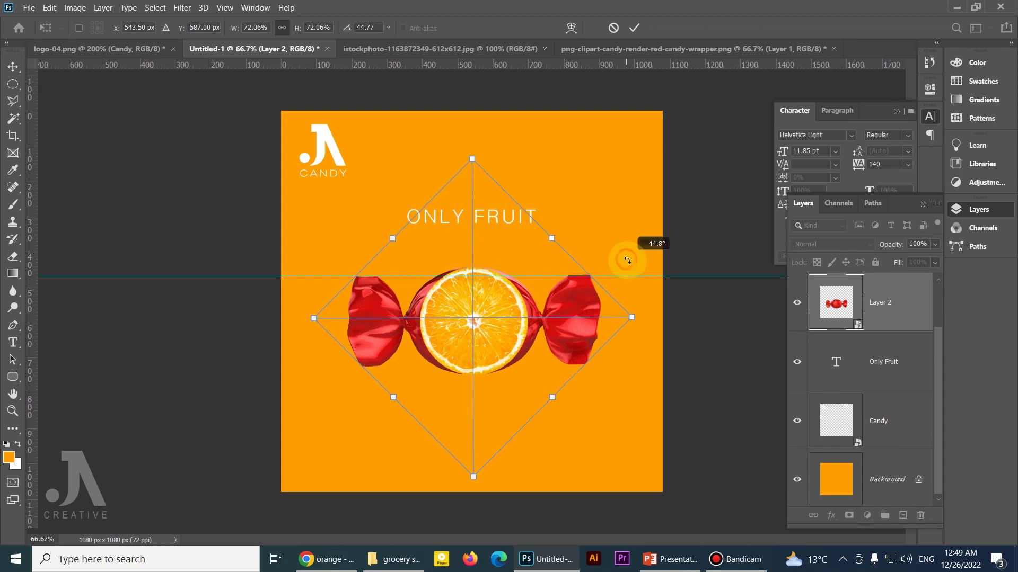
key("Escape")
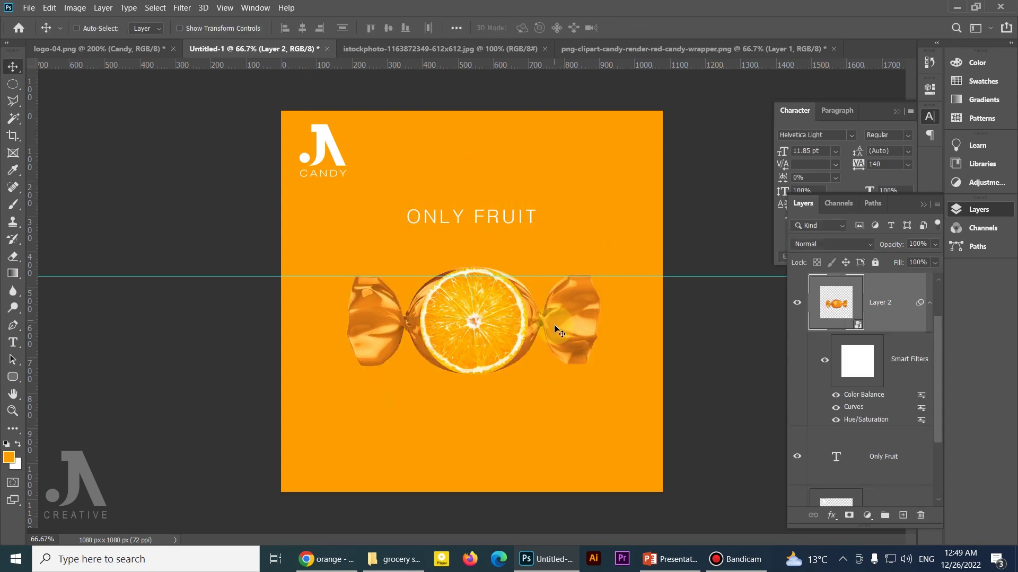
key("ctrl+h")
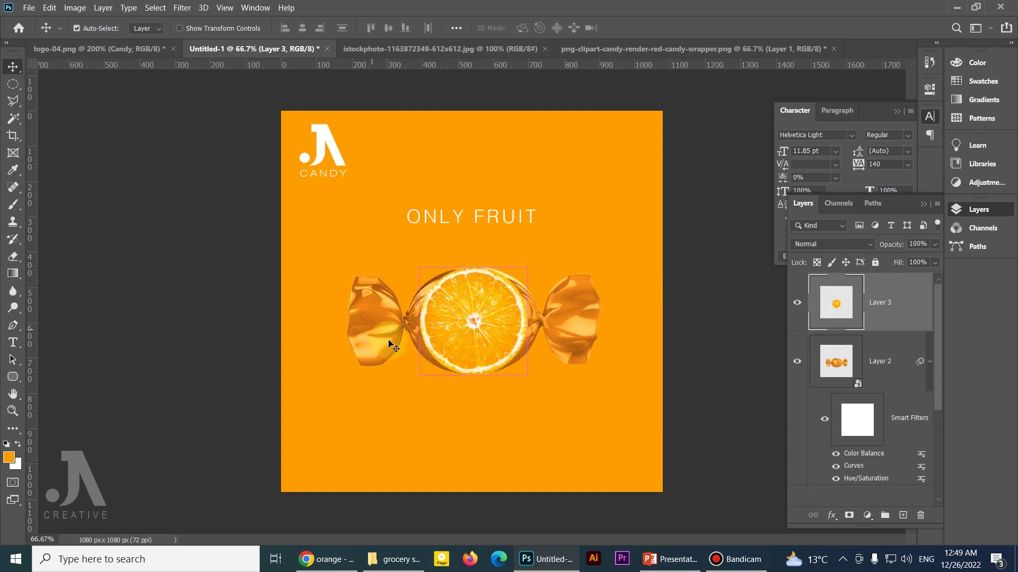
Move the orange slice onto the candy's centre.
mouse_move(383, 339)
left_mouse_down()
mouse_move(395, 320)
mouse_move(383, 325)
mouse_move(379, 313)
left_mouse_up()
left_click(373, 340, "shift")
left_click(456, 383)
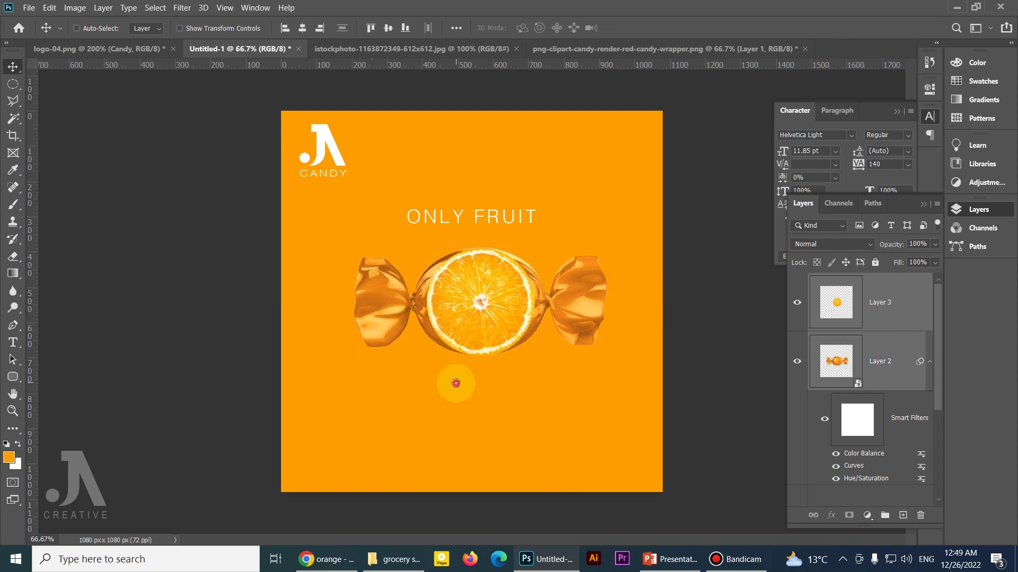
scroll(901, 446, "down", 3)
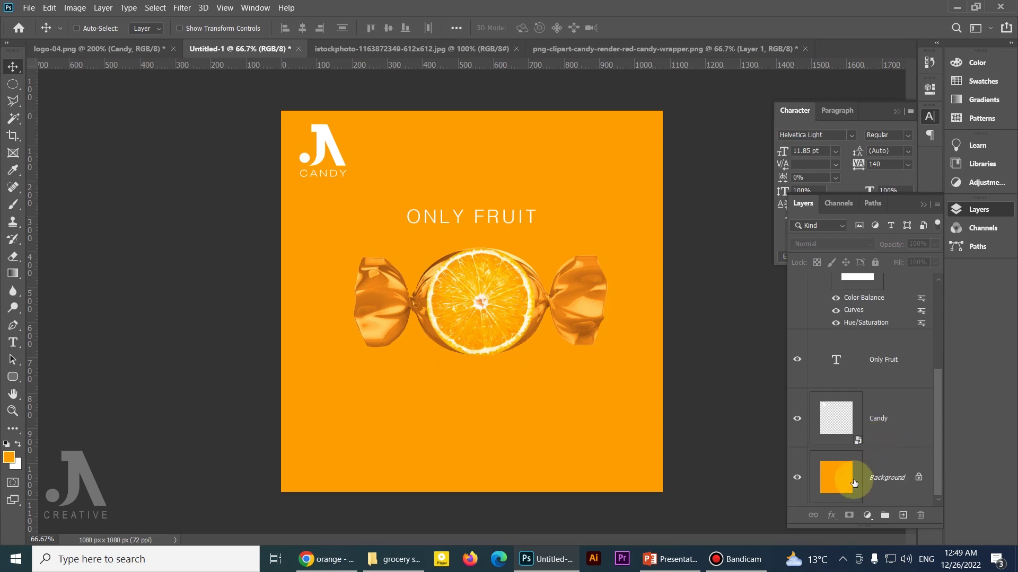
Add a new empty Layer 4 directly above the Background layer.
left_click(861, 480)
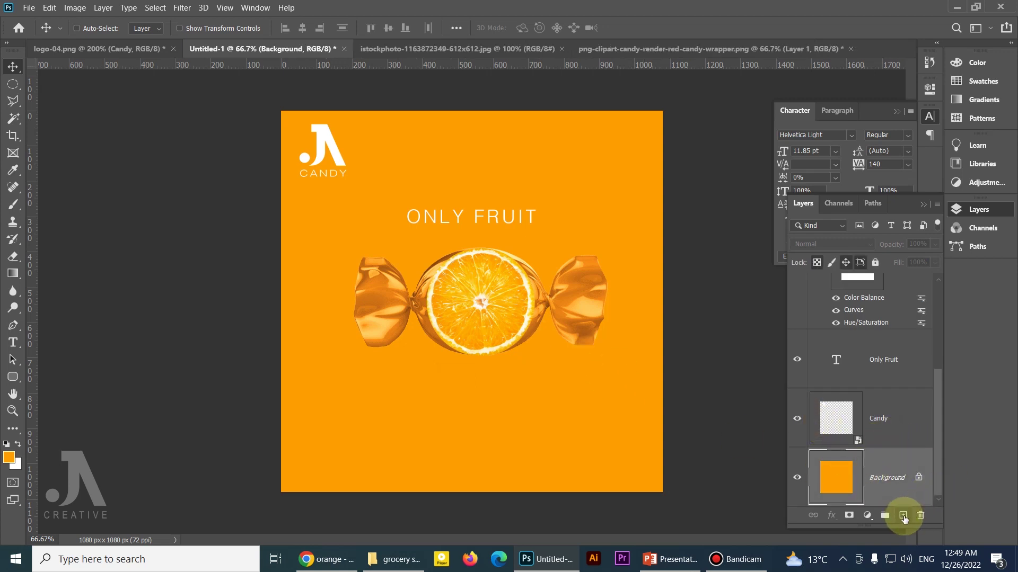
left_click(904, 517)
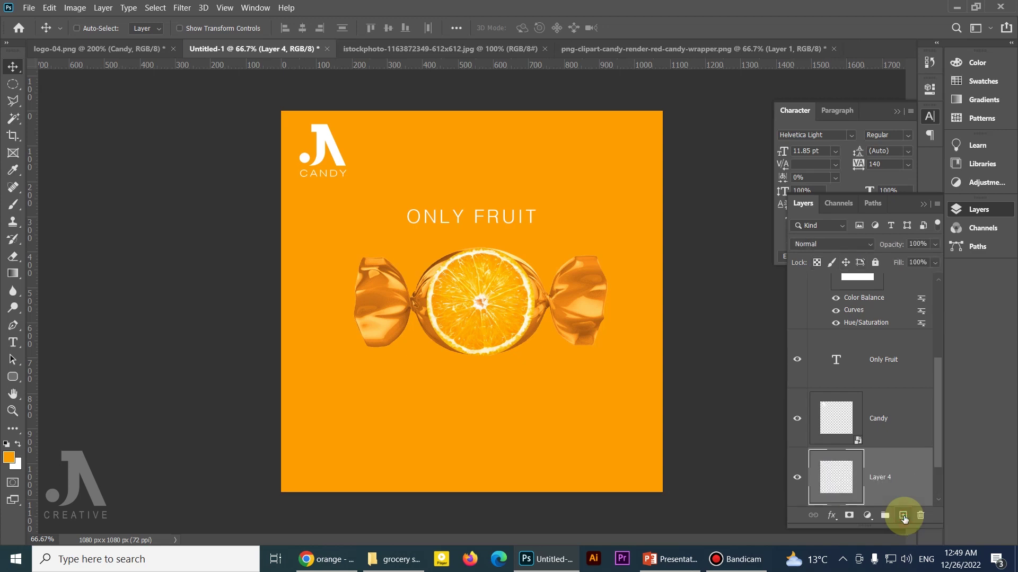
scroll(896, 450, "down", 1)
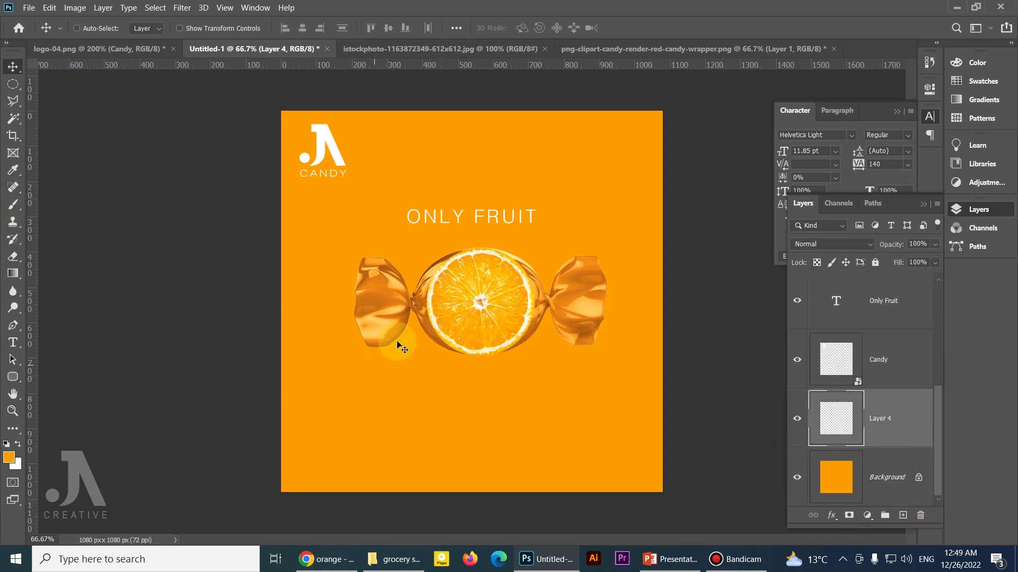
Paint a soft 511 px orange blob, then a white glow, behind the orange slice.
key("b")
right_click(456, 261)
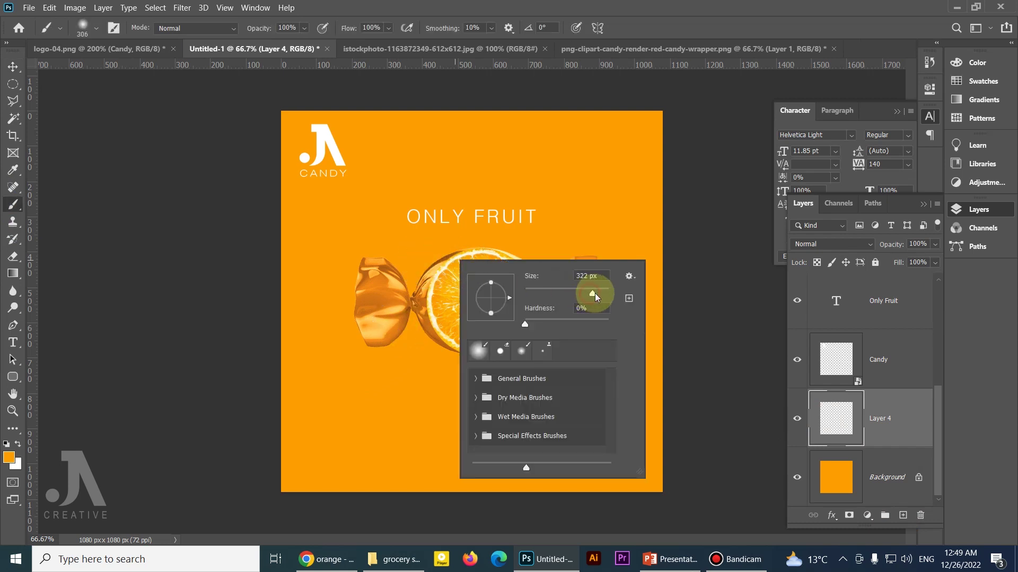
left_click_drag(602, 294, 601, 293)
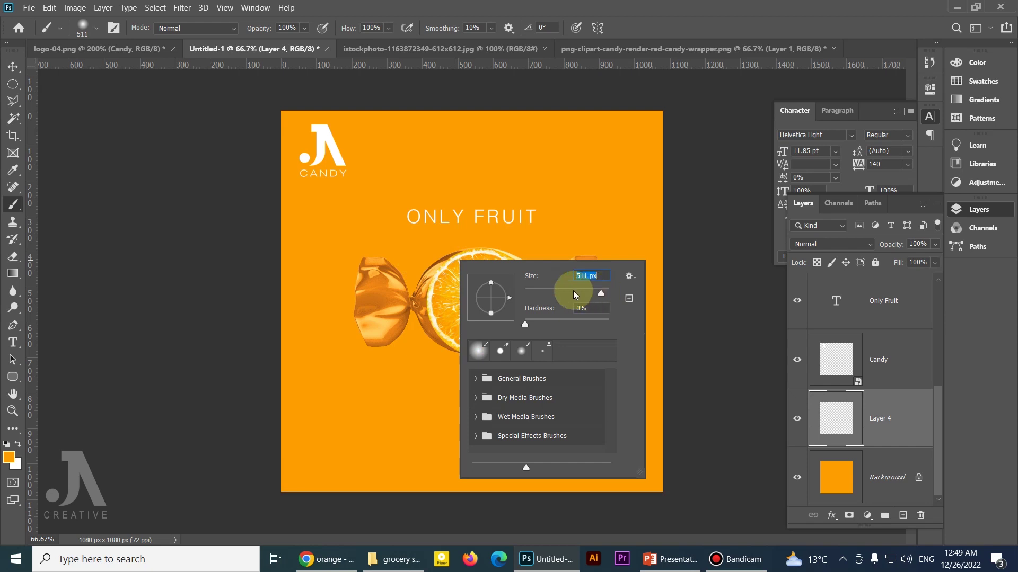
left_click_drag(433, 294, 471, 323)
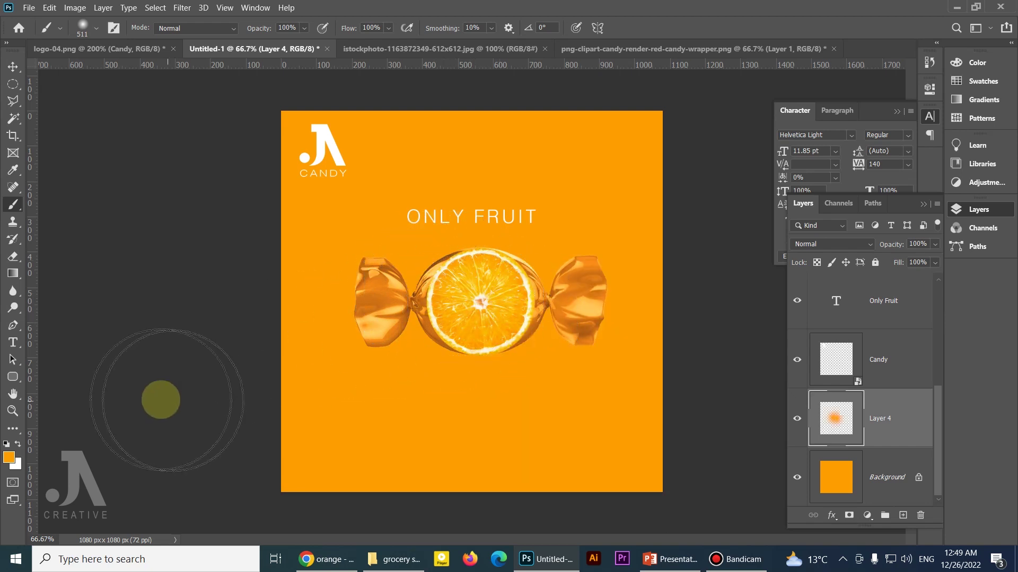
left_click(19, 445)
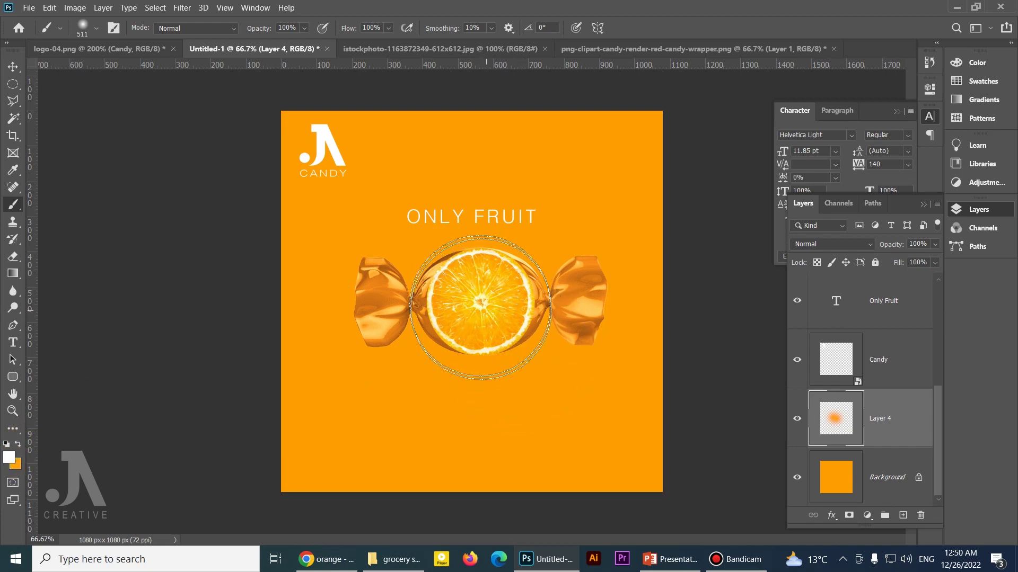
left_click(479, 305)
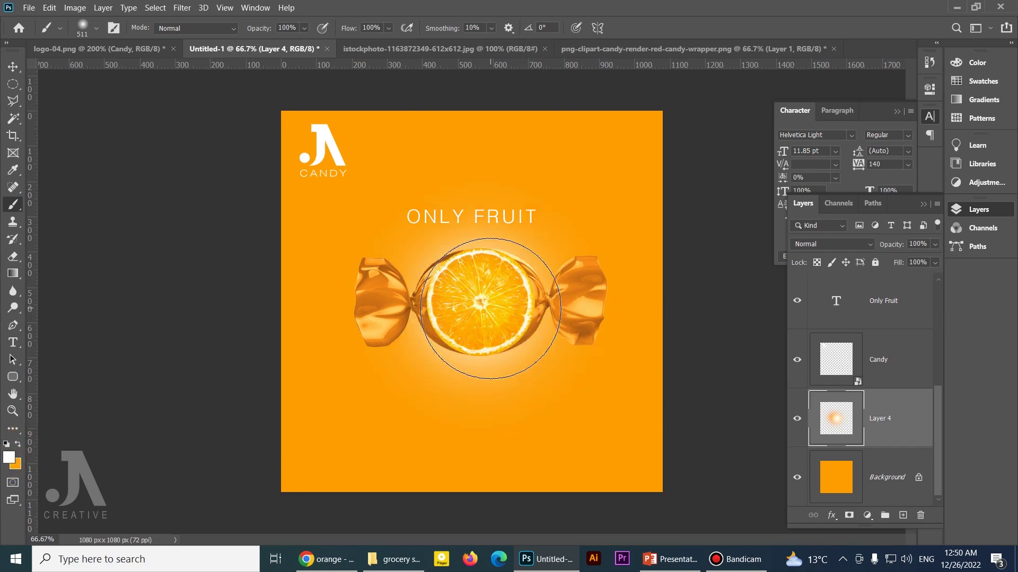
Stretch that first glow wider with Free Transform, then delete the glow layer.
key("v")
key("ctrl+t")
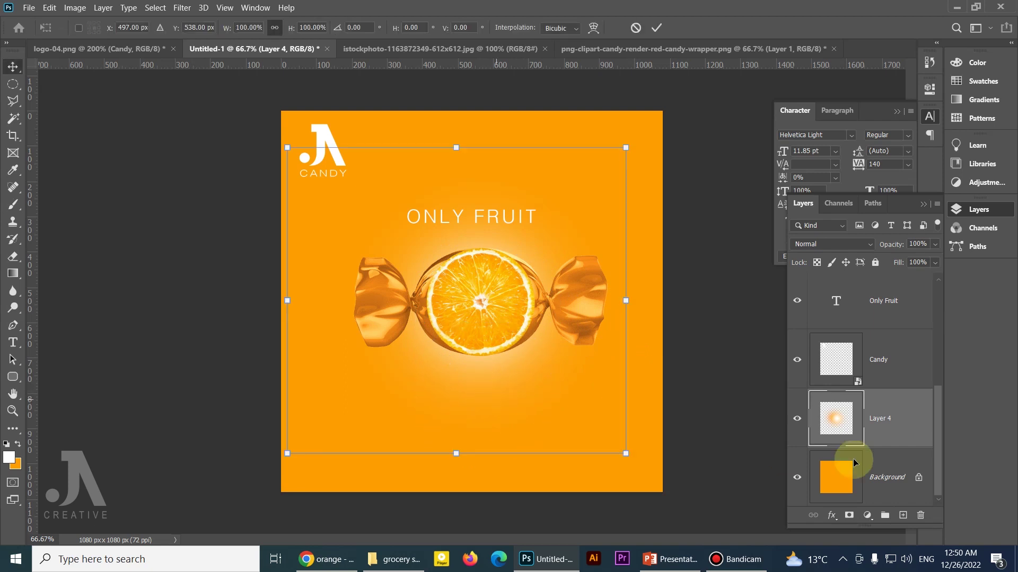
left_click_drag(629, 300, 777, 300)
left_click_drag(571, 375, 546, 377)
key("Return")
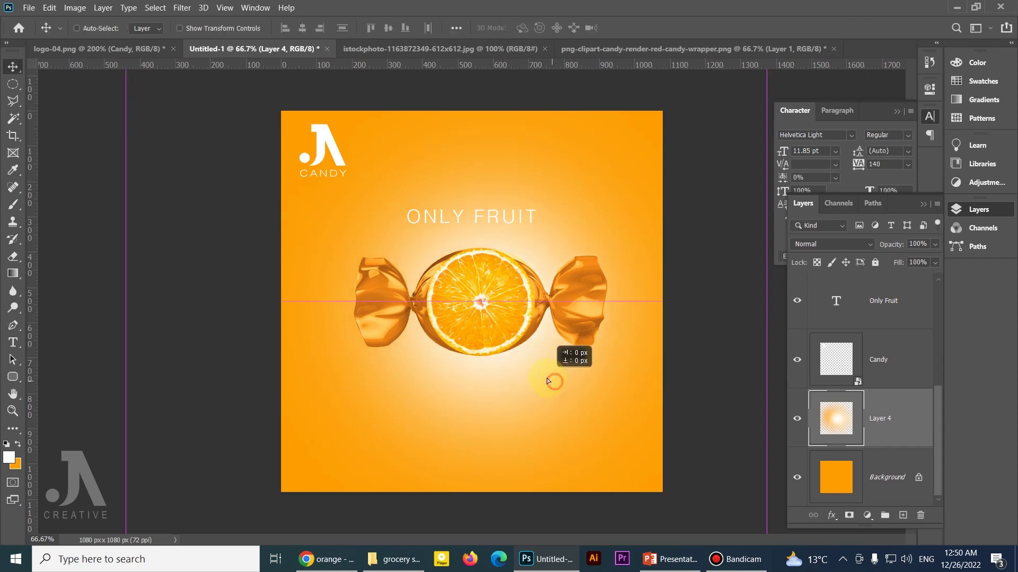
left_click(839, 422)
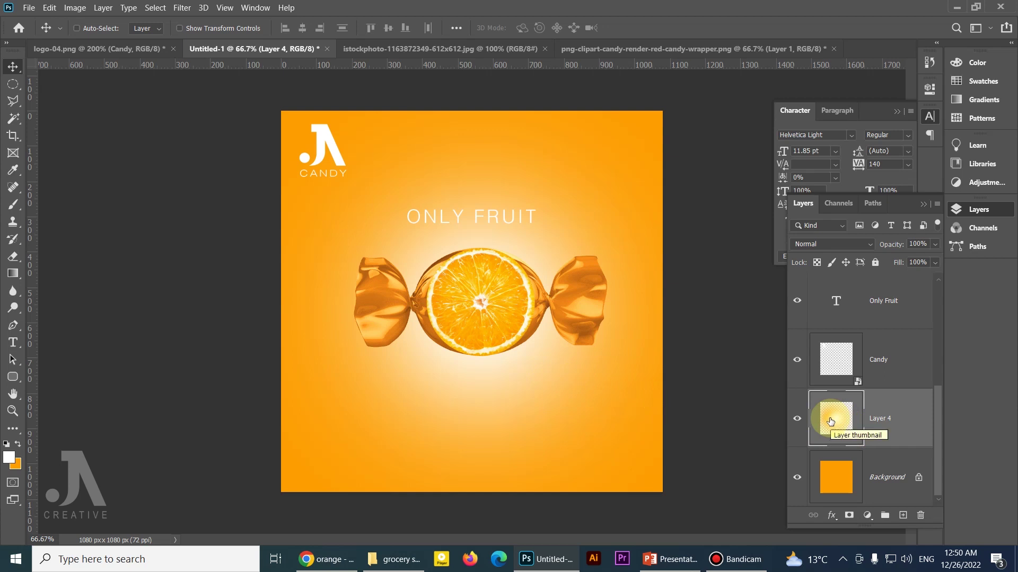
key("Delete")
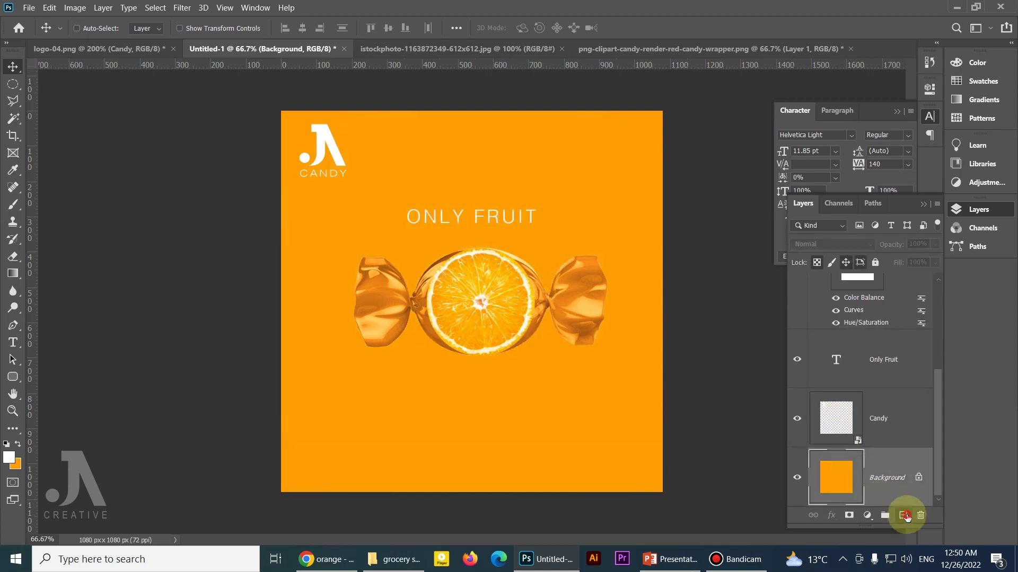
On a fresh layer above the Background, dab a soft white glow around the orange slice.
left_click(902, 515)
scroll(845, 466, "down", 1)
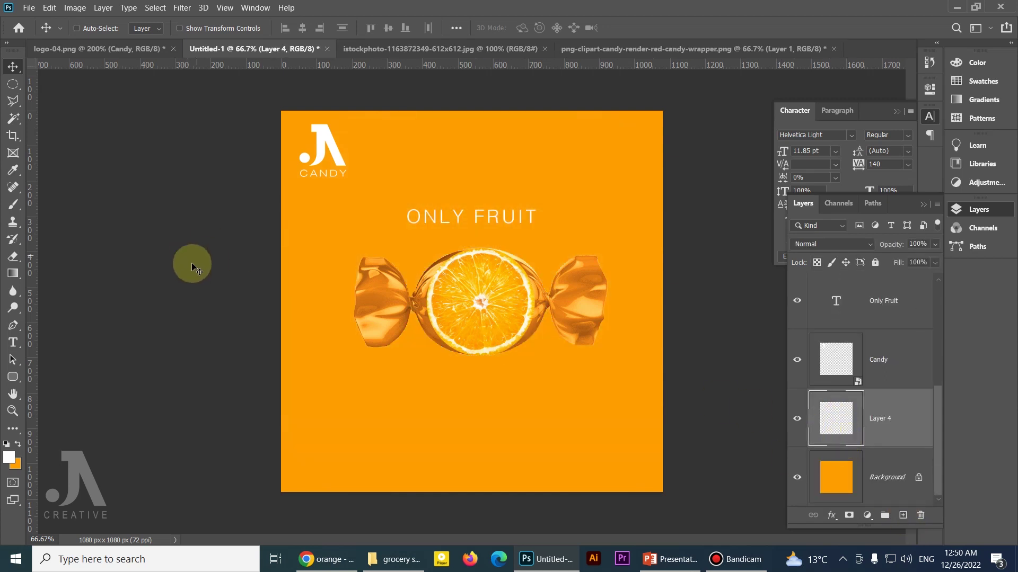
key("b")
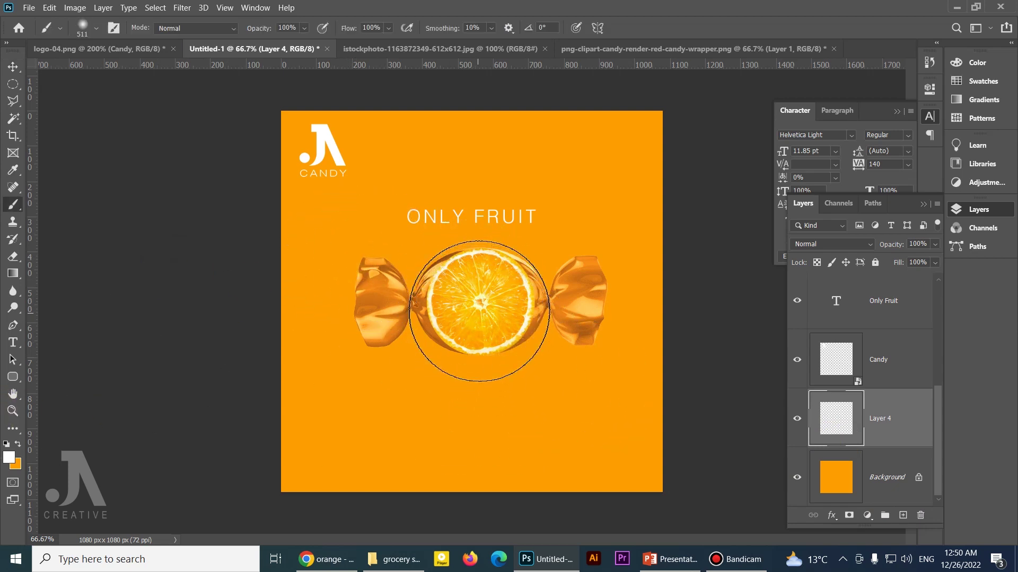
left_click(479, 309)
left_click(564, 432)
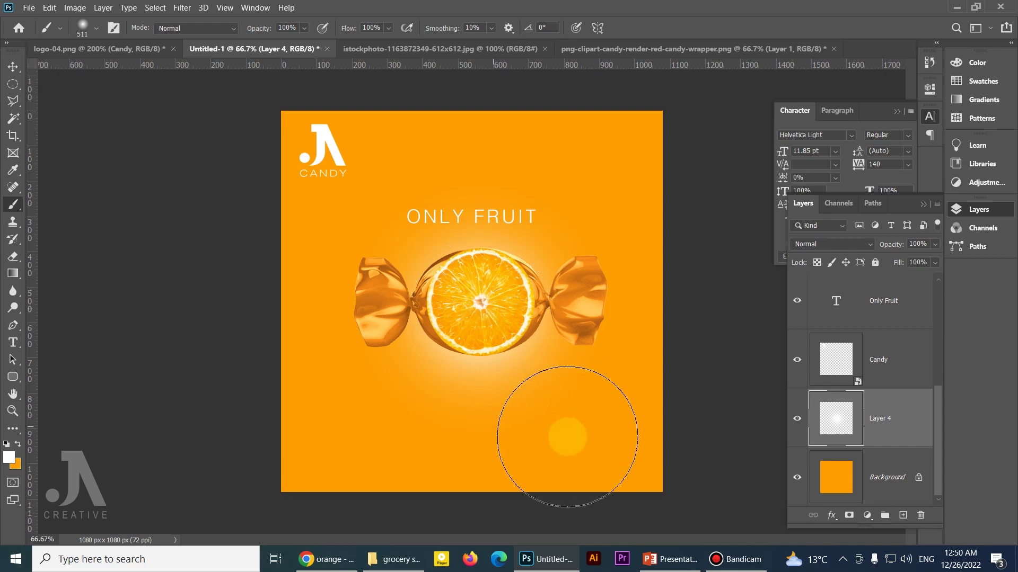
left_click(525, 348)
Enlarge the glow to about 205%, shift it below the candy, and set 79% opacity.
key("v")
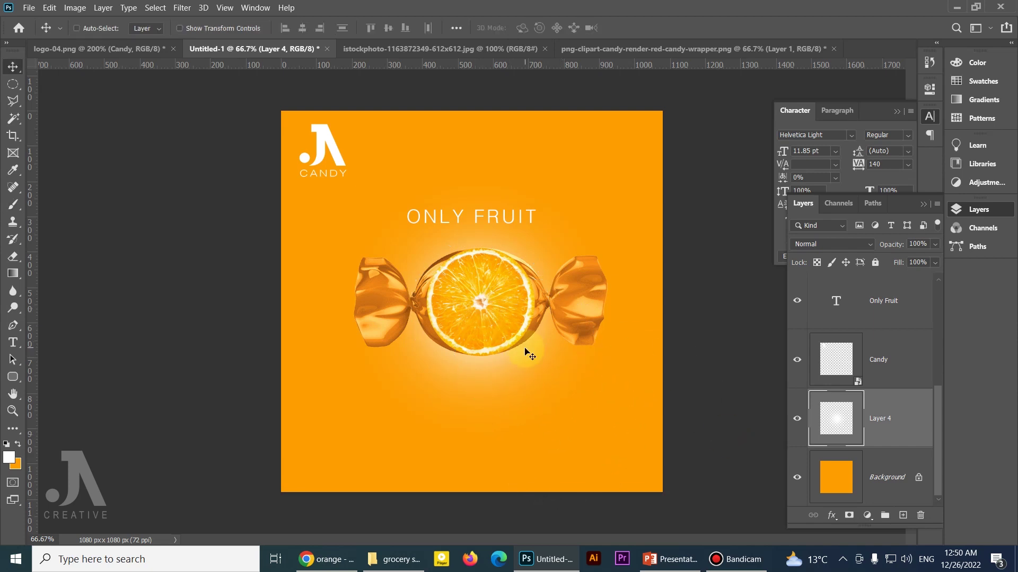
key("ctrl+t")
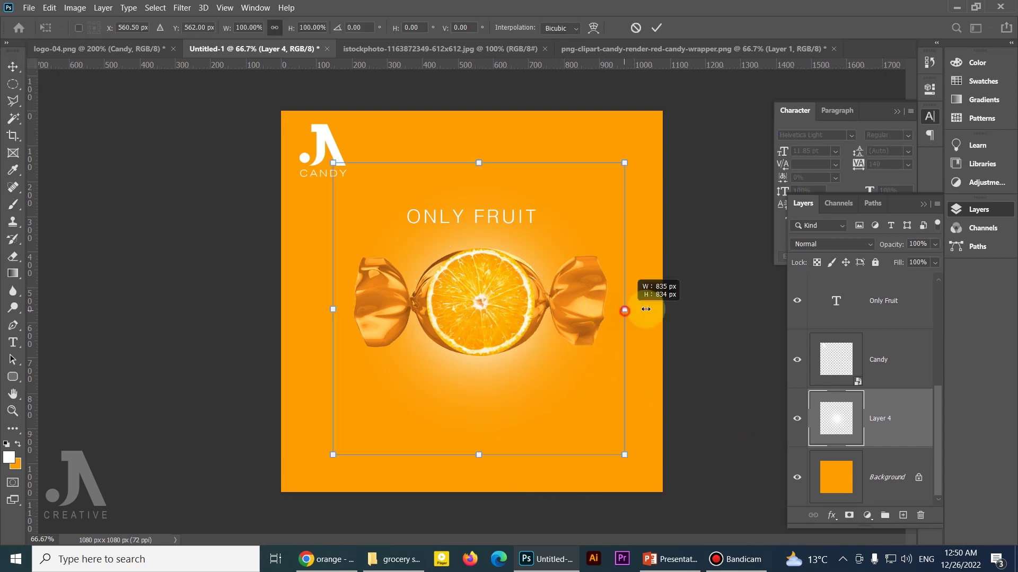
mouse_move(622, 311)
left_mouse_down()
mouse_move(821, 292)
mouse_move(779, 289)
left_mouse_up()
key("Return")
scroll(511, 370, "up", 1)
left_click(476, 373)
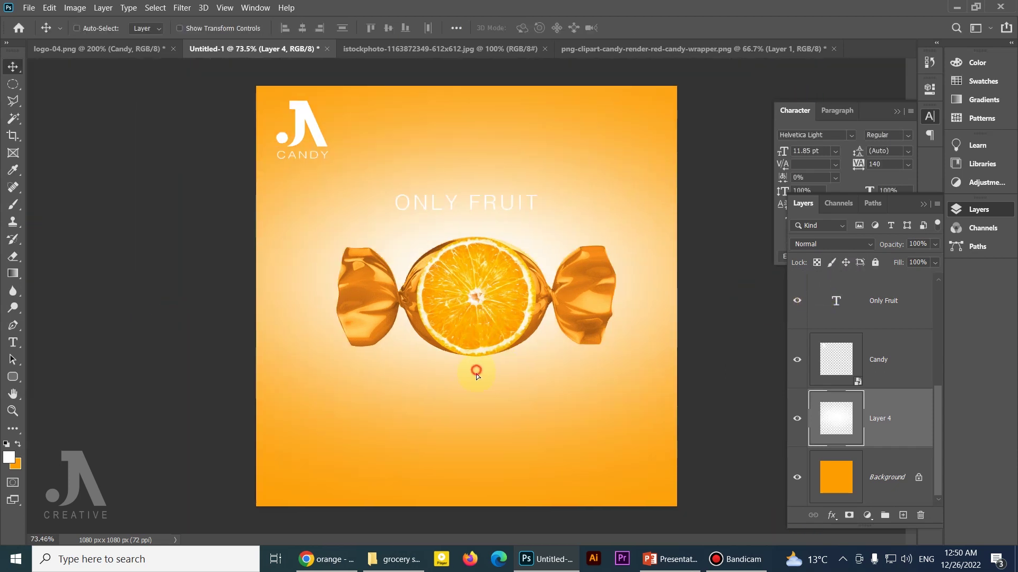
left_click_drag(476, 384, 476, 401)
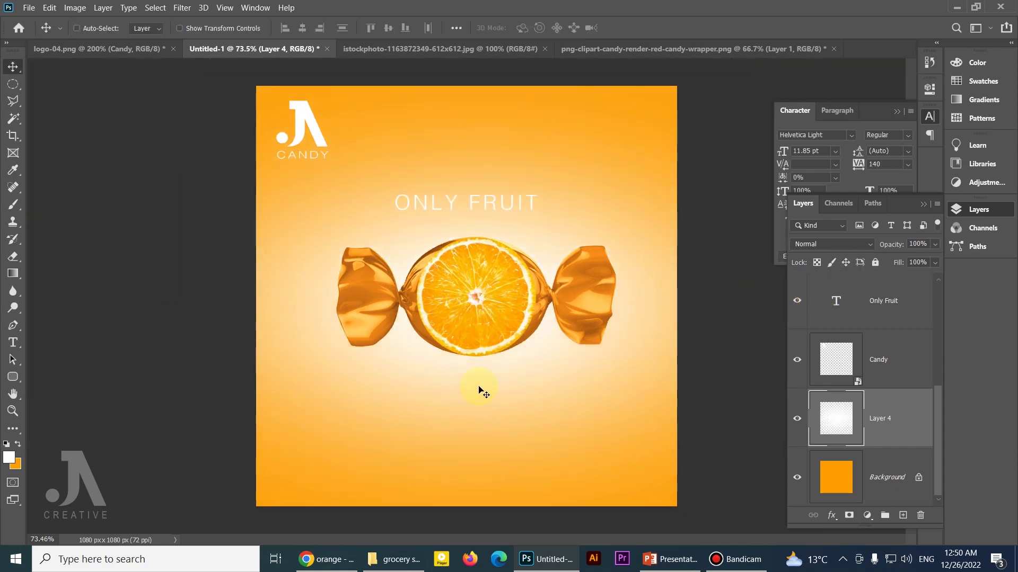
key("7")
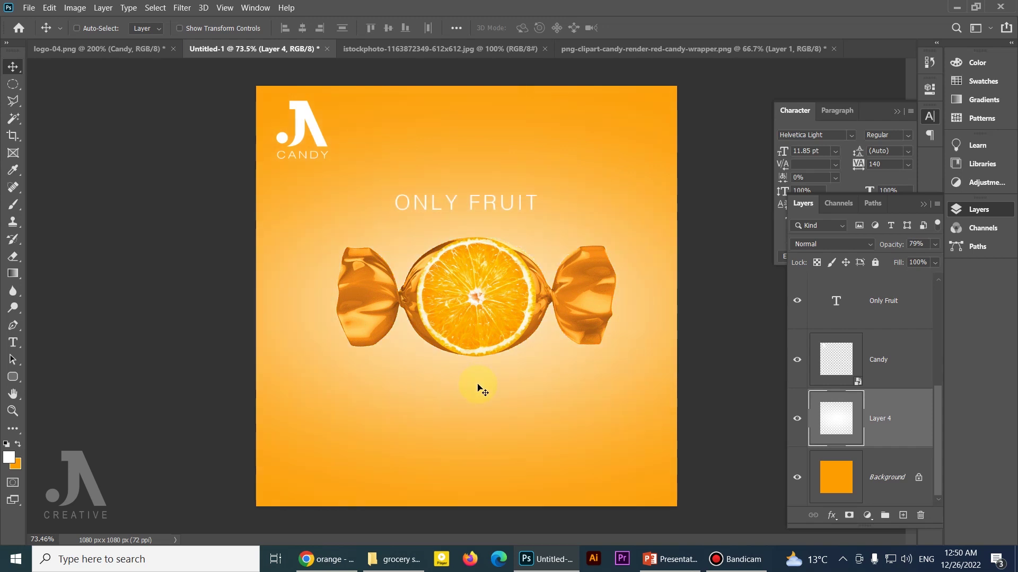
Sample an orange-yellow from the candy and test-fill the glow layer, undoing each fill.
key("b")
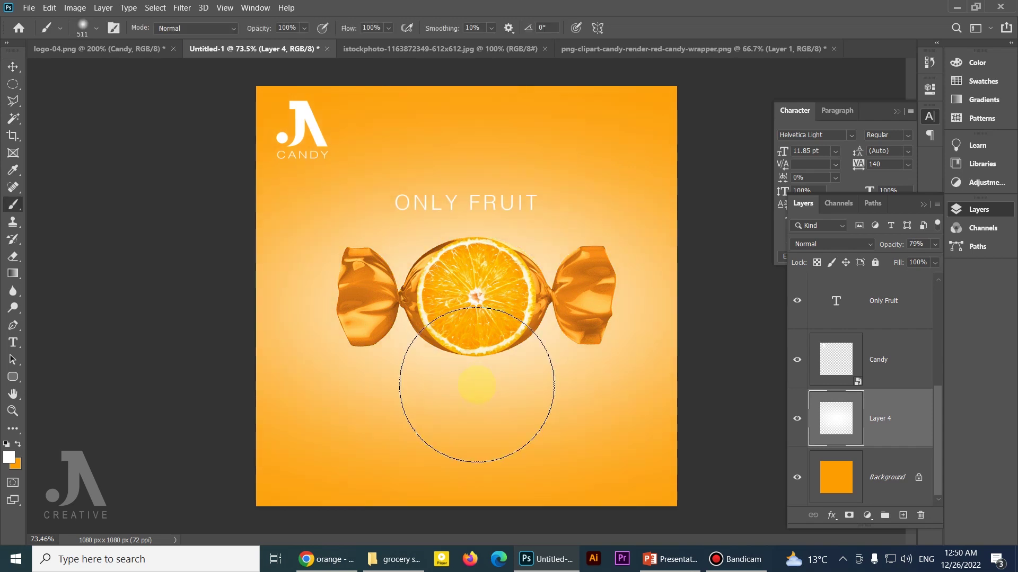
key("alt")
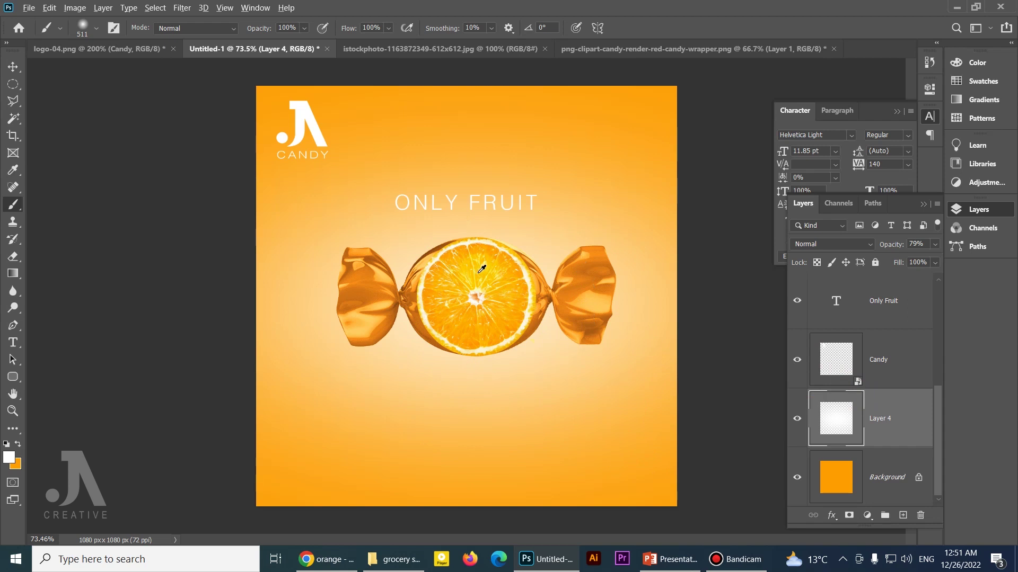
left_click(473, 274, "alt")
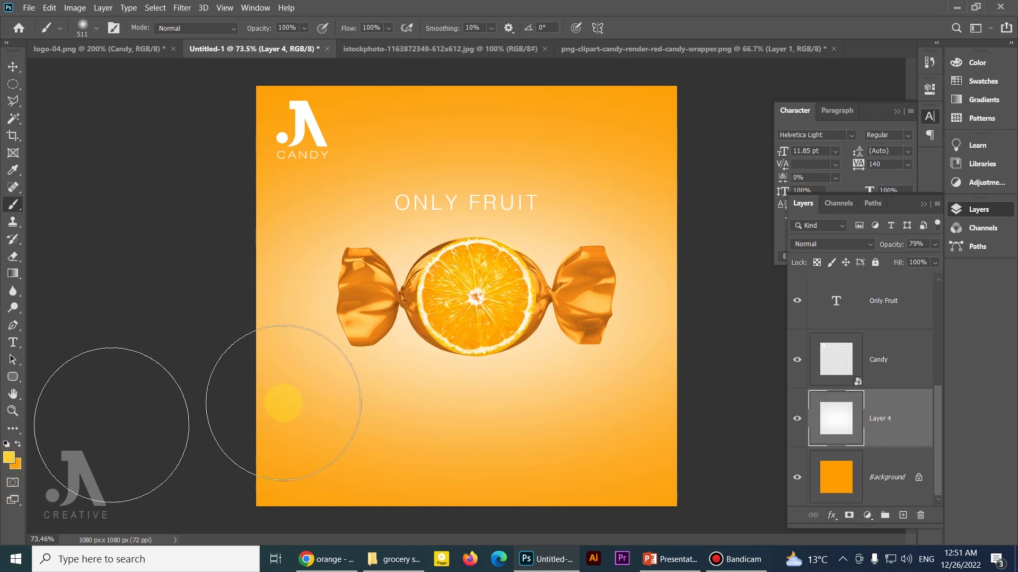
key("alt+BackSpace")
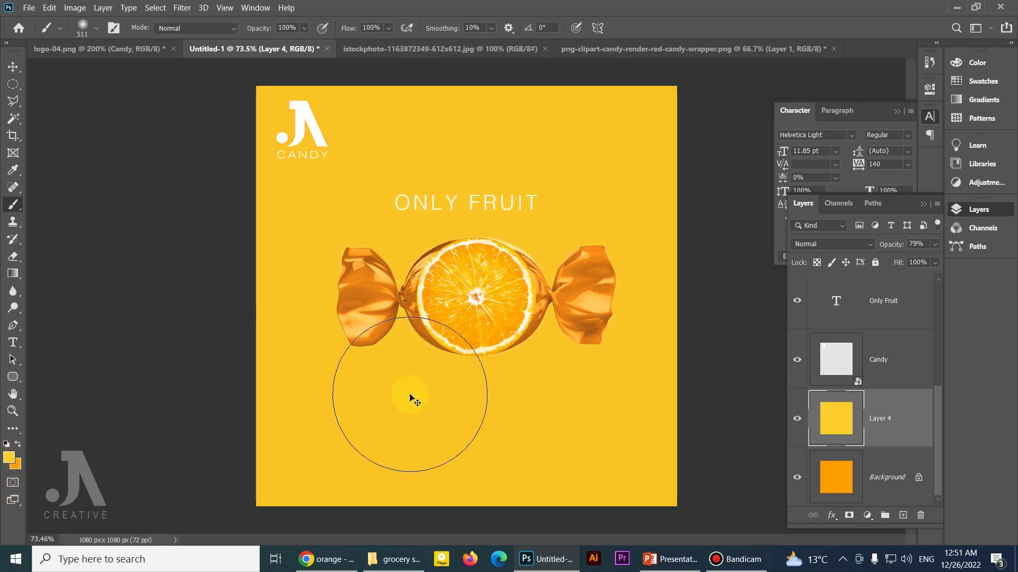
key("ctrl+z")
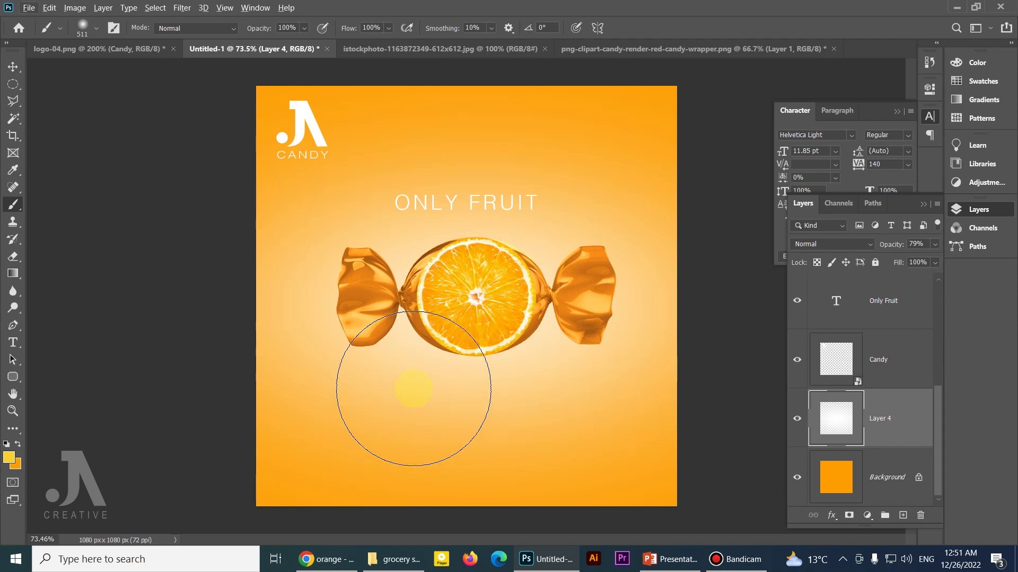
key("alt+BackSpace")
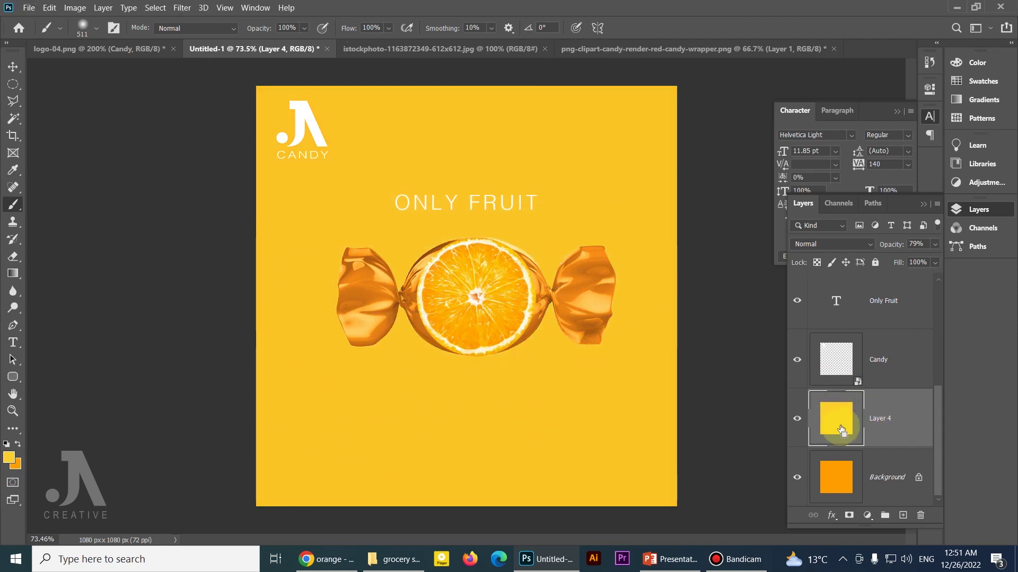
key("ctrl+z")
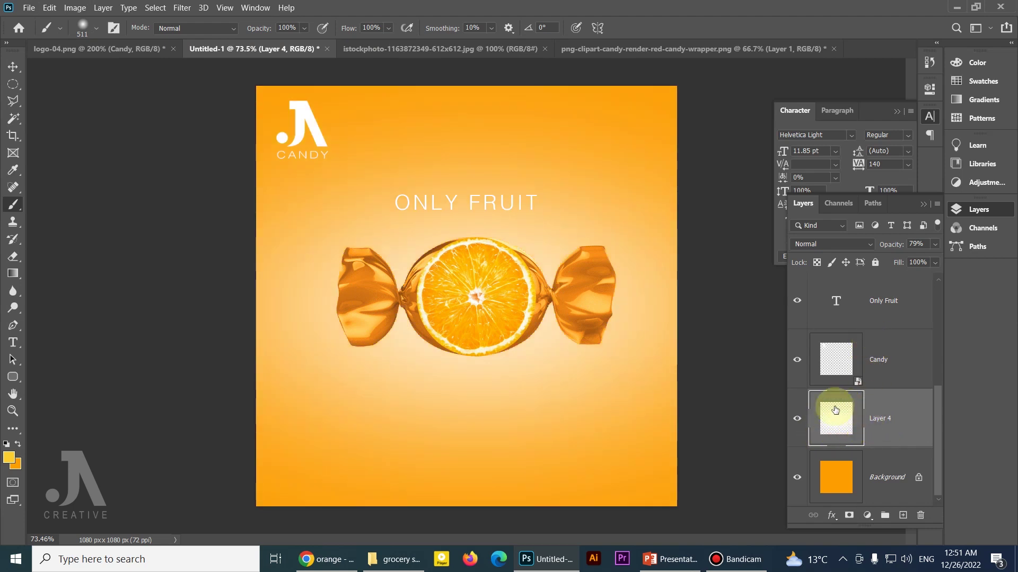
Lock Layer 4's transparent pixels and recolour only the glow with the sampled yellow.
left_click(818, 263)
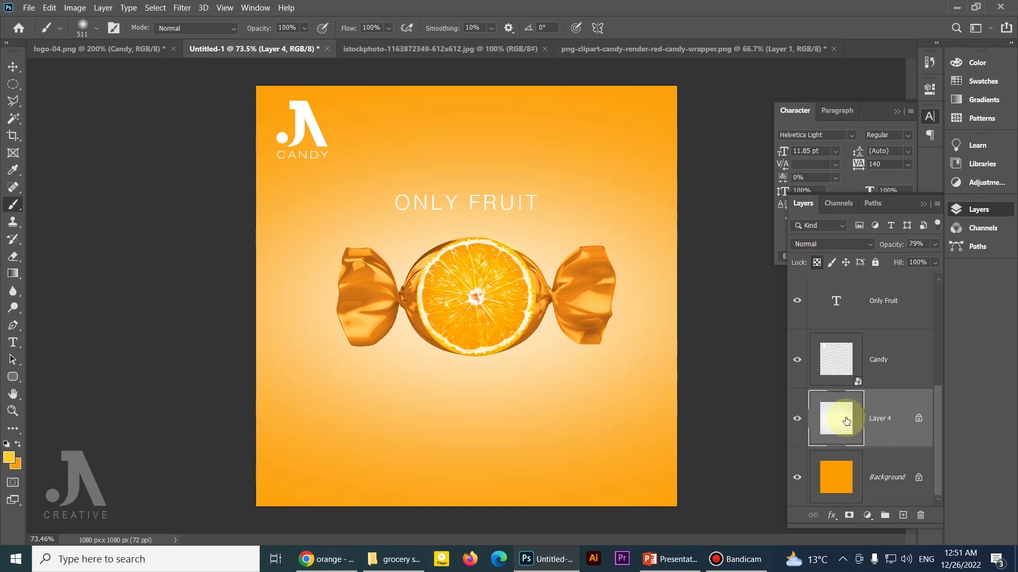
key("alt+BackSpace")
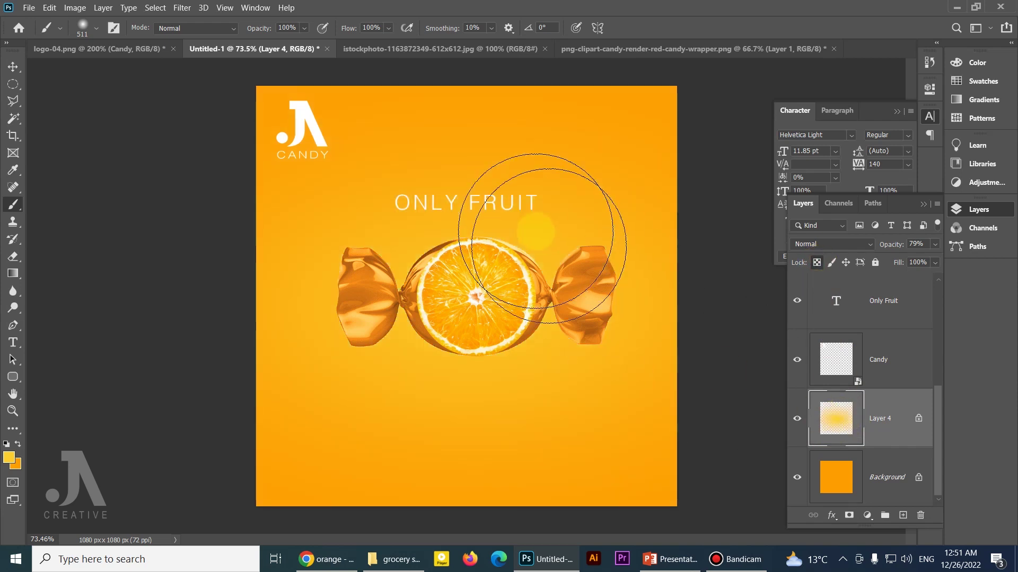
key("v")
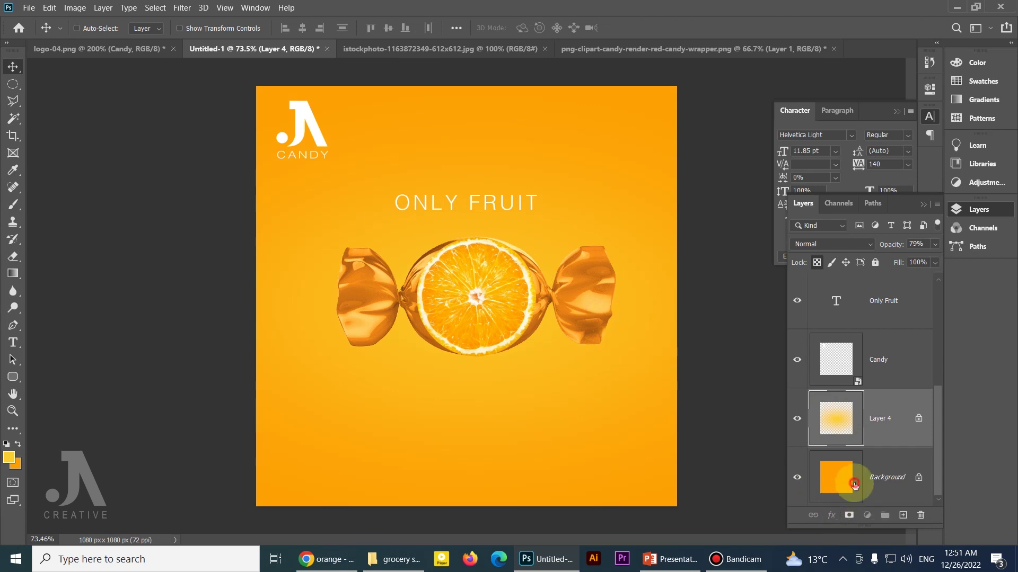
left_click(843, 479)
key("ctrl")
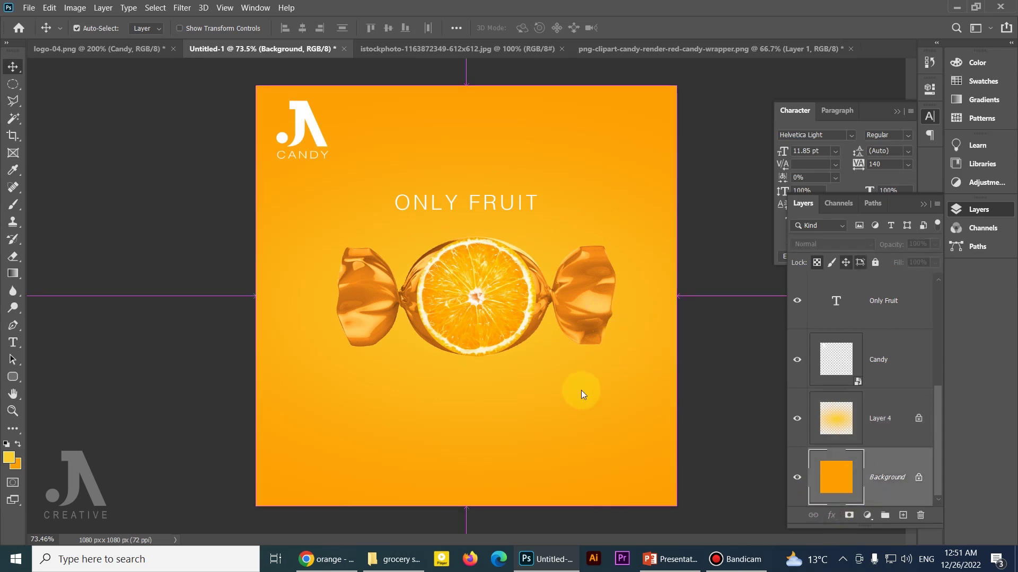
Deepen the Background's orange by dragging the Curves black point.
key("ctrl+m")
mouse_move(466, 79)
left_mouse_down()
mouse_move(675, 138)
mouse_move(867, 143)
left_mouse_up()
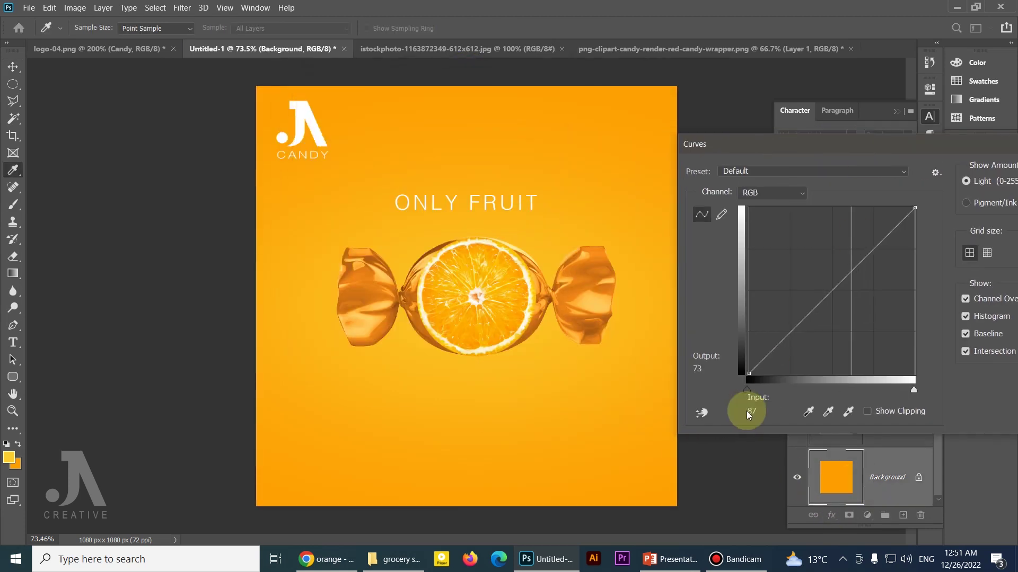
left_click(754, 374)
mouse_move(752, 374)
left_mouse_down()
mouse_move(808, 381)
mouse_move(789, 381)
left_mouse_up()
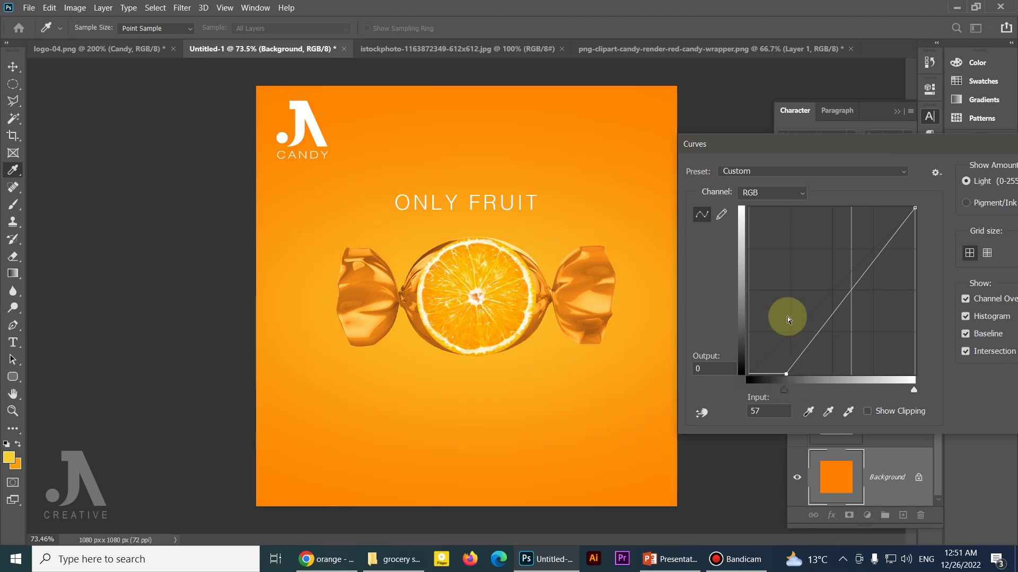
left_click_drag(799, 147, 627, 147)
left_click(769, 174)
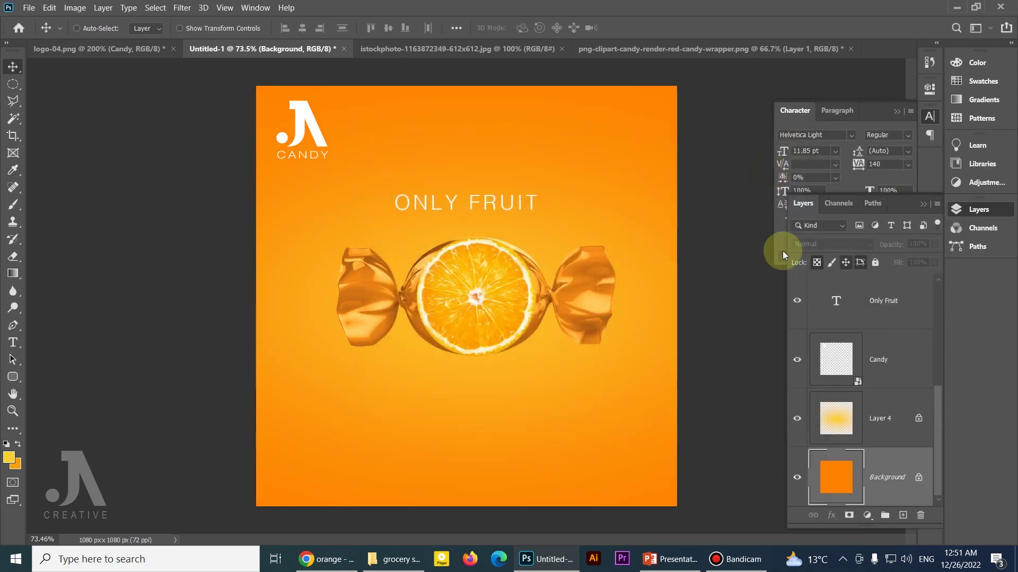
Apply Curves to Layer 4, lifting the glow's darkest tones.
left_click(893, 420)
key("ctrl+m")
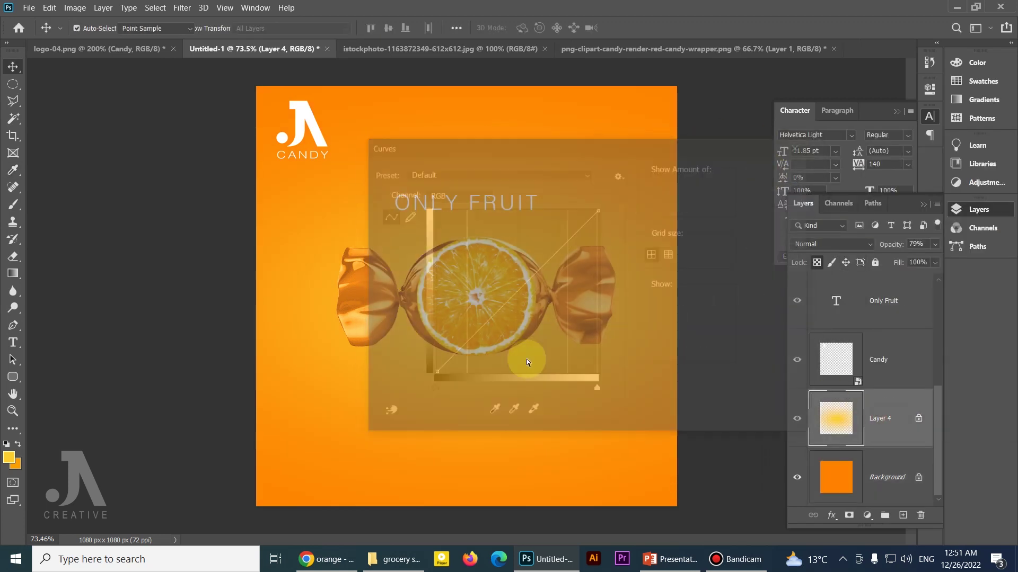
left_click_drag(533, 146, 645, 150)
left_click_drag(733, 157, 868, 167)
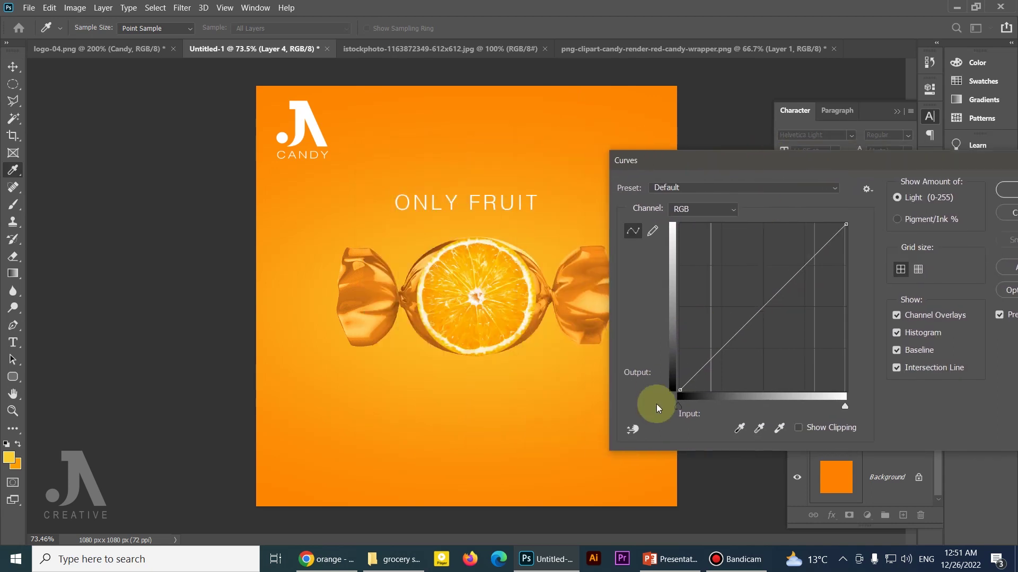
left_click_drag(680, 390, 659, 317)
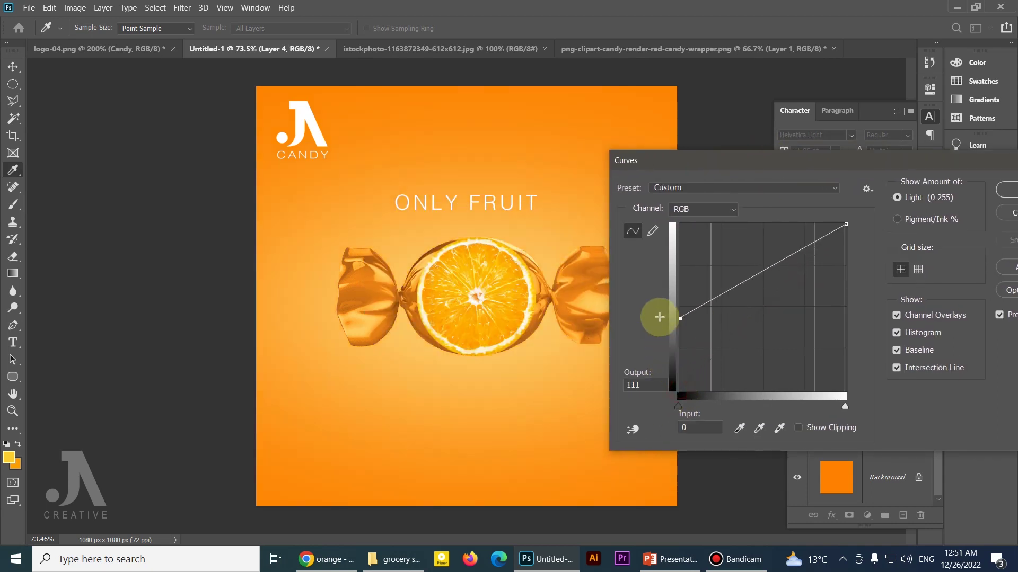
left_click_drag(723, 161, 463, 168)
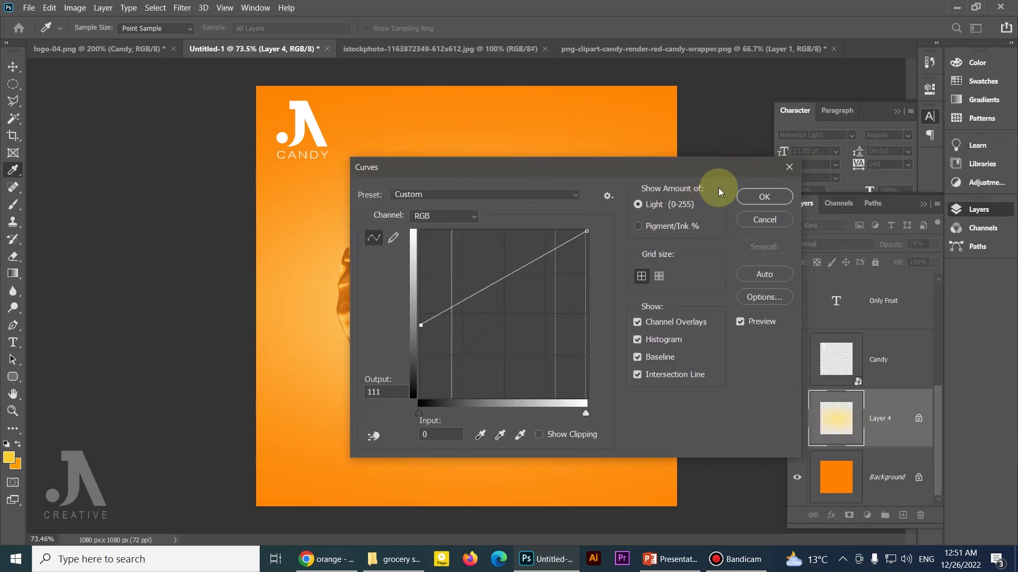
left_click(765, 197)
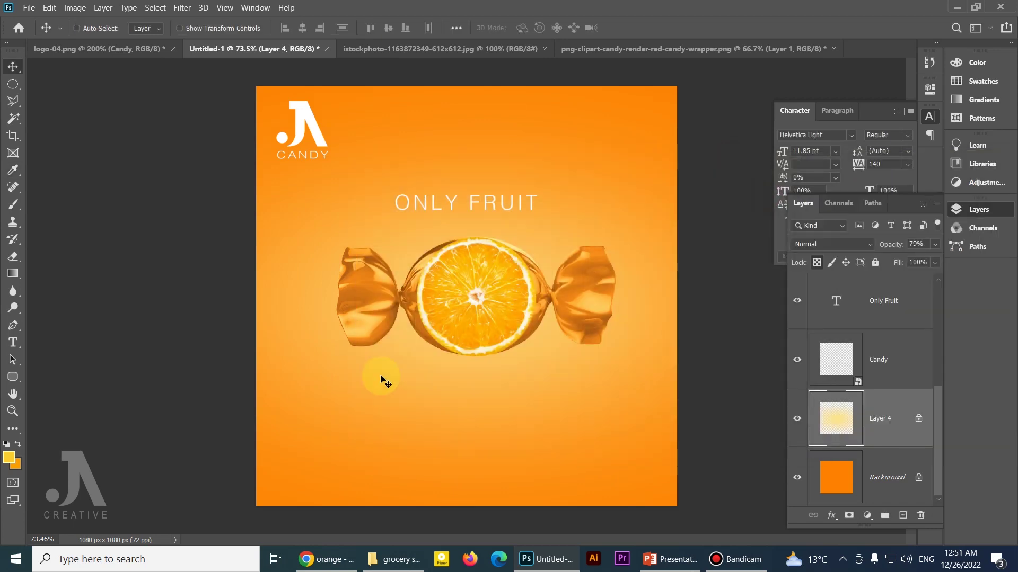
Reset colours to black and white, then brighten with Curves midtones from 117 to 170.
left_click(8, 446)
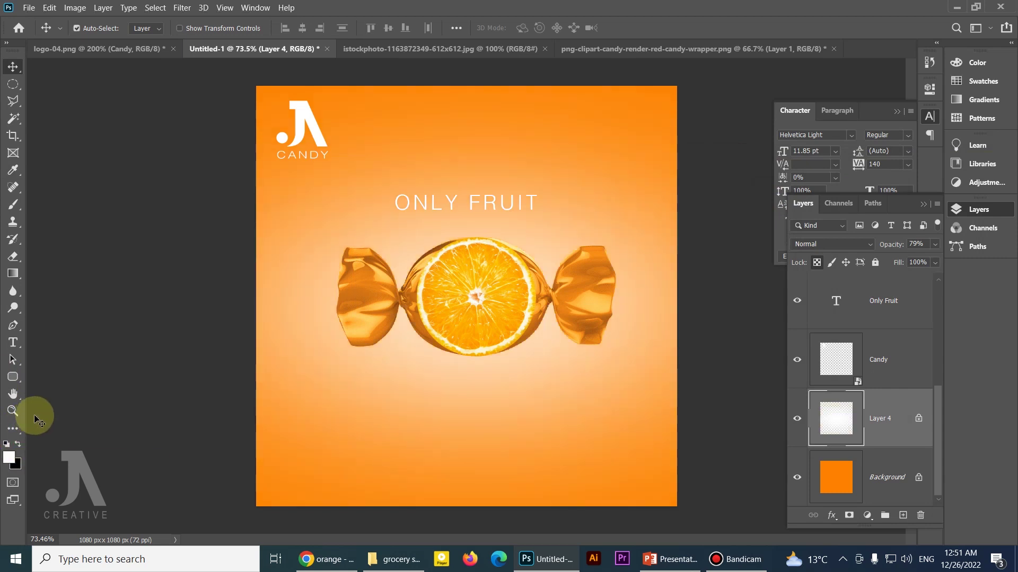
key("ctrl+z")
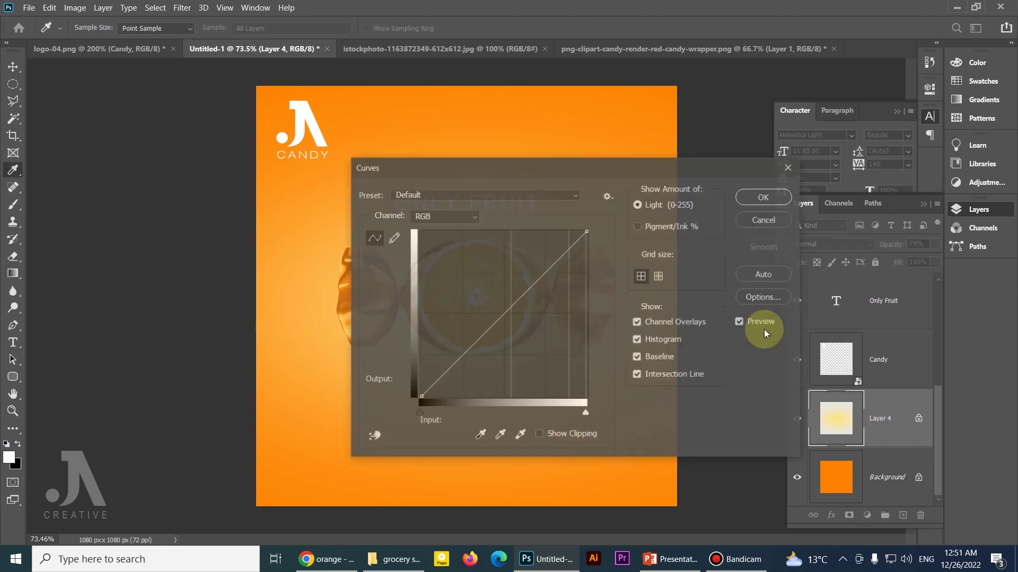
key("ctrl+m")
left_click_drag(455, 165, 800, 220)
left_click_drag(843, 375, 841, 342)
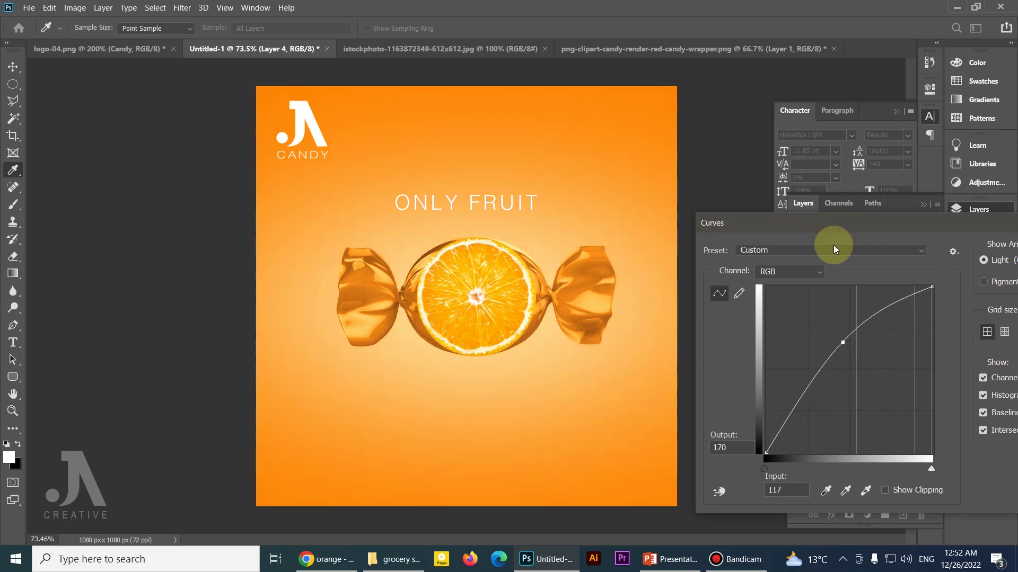
left_click_drag(838, 228, 585, 227)
left_click(848, 253)
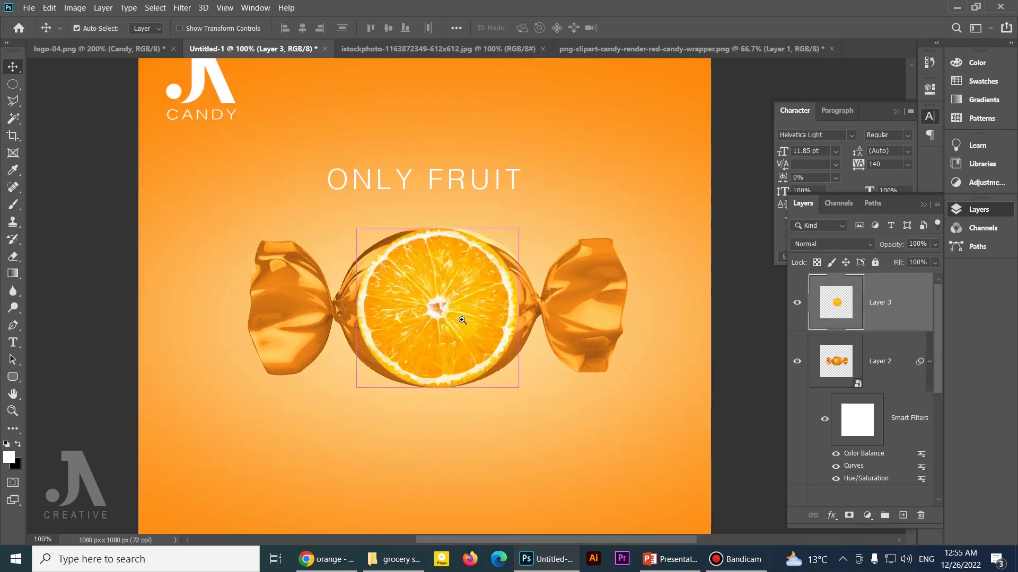
Widen the orange slice on Layer 3 to about 106.65% width with Free Transform.
key("ctrl+plus")
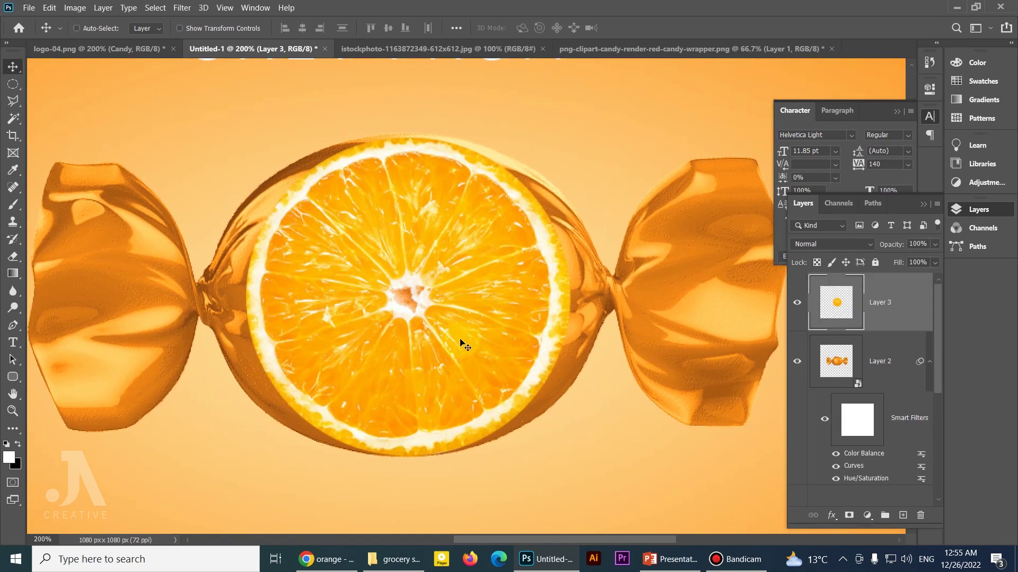
left_click_drag(306, 315, 330, 310)
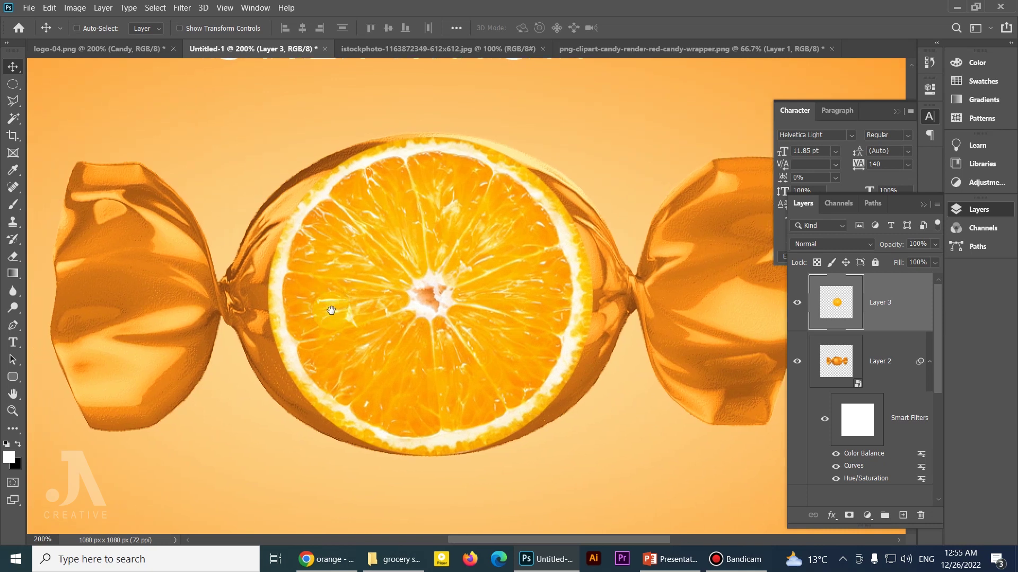
key("ctrl+minus")
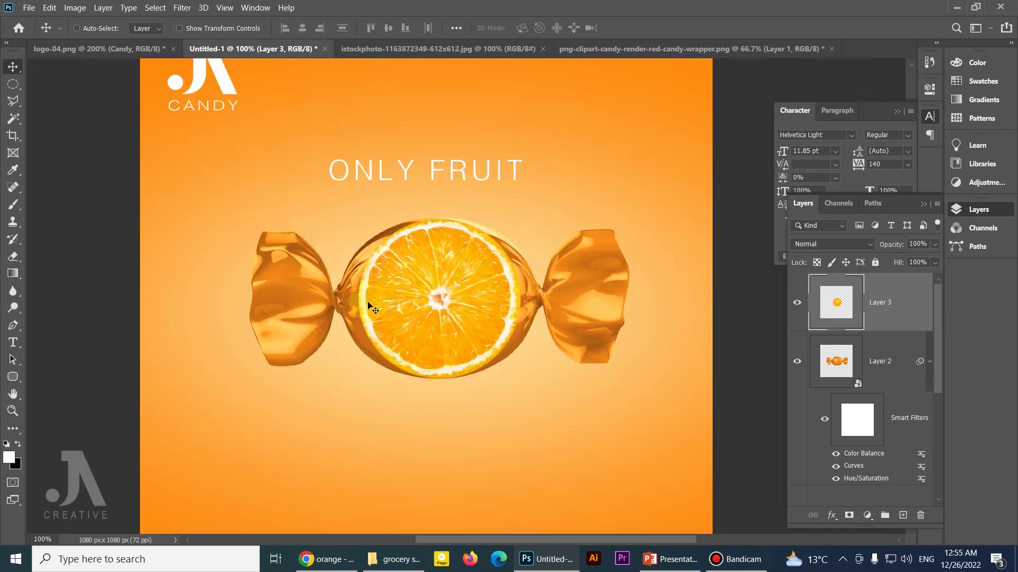
left_click(341, 303, "ctrl")
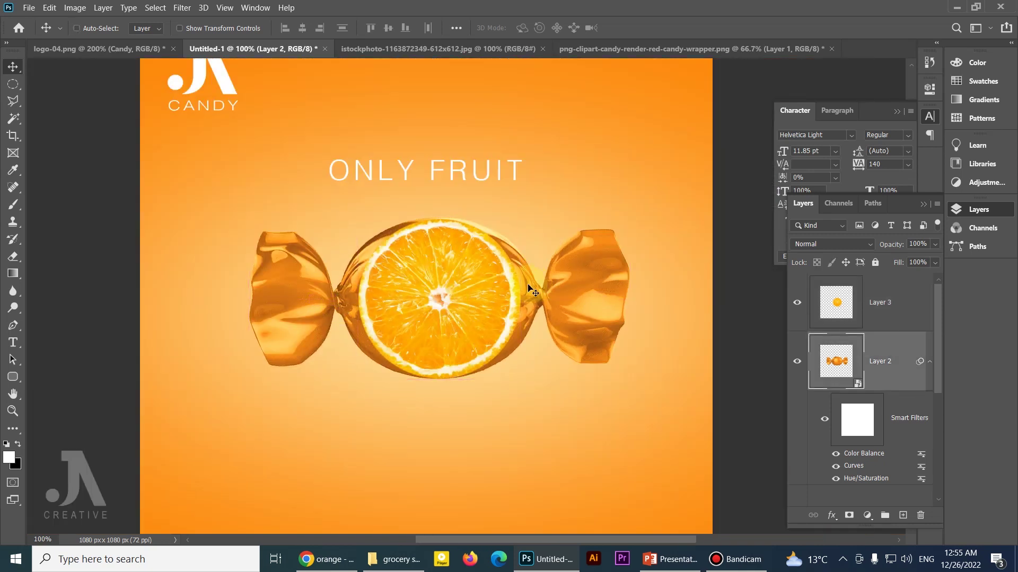
left_click(520, 294, "ctrl")
key("ctrl+t")
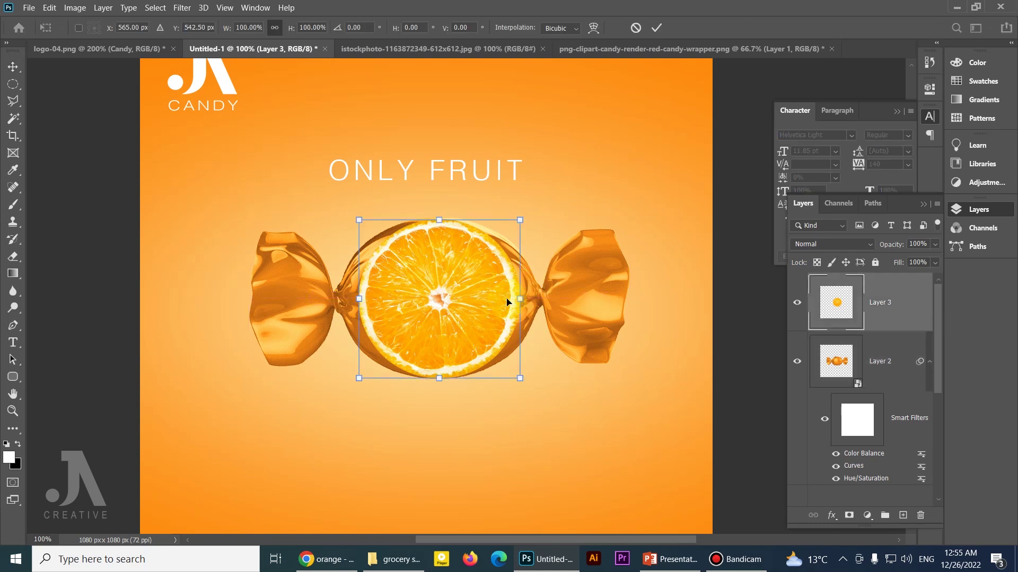
left_click_drag(520, 299, 531, 303)
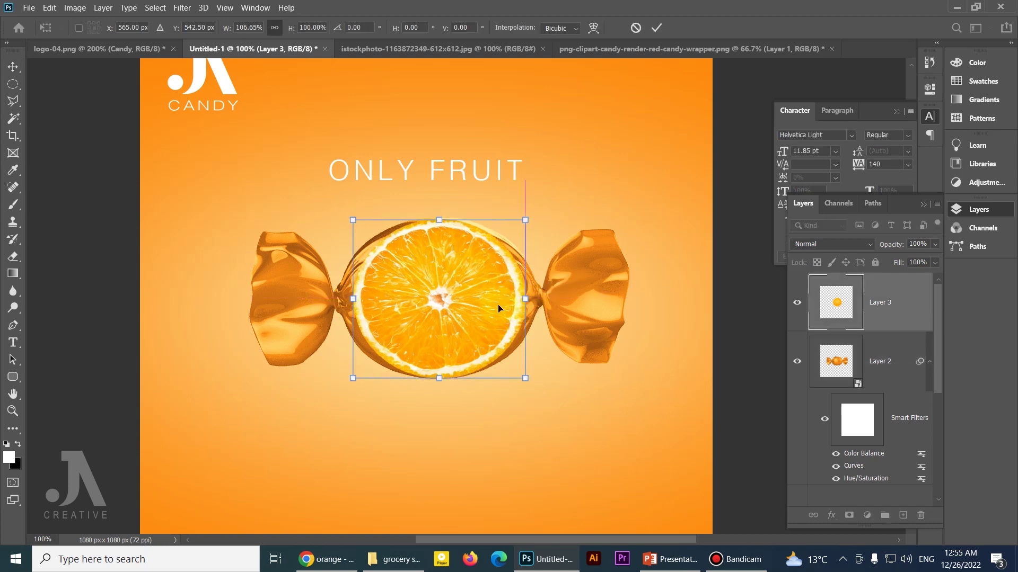
key("Return")
left_click(869, 365)
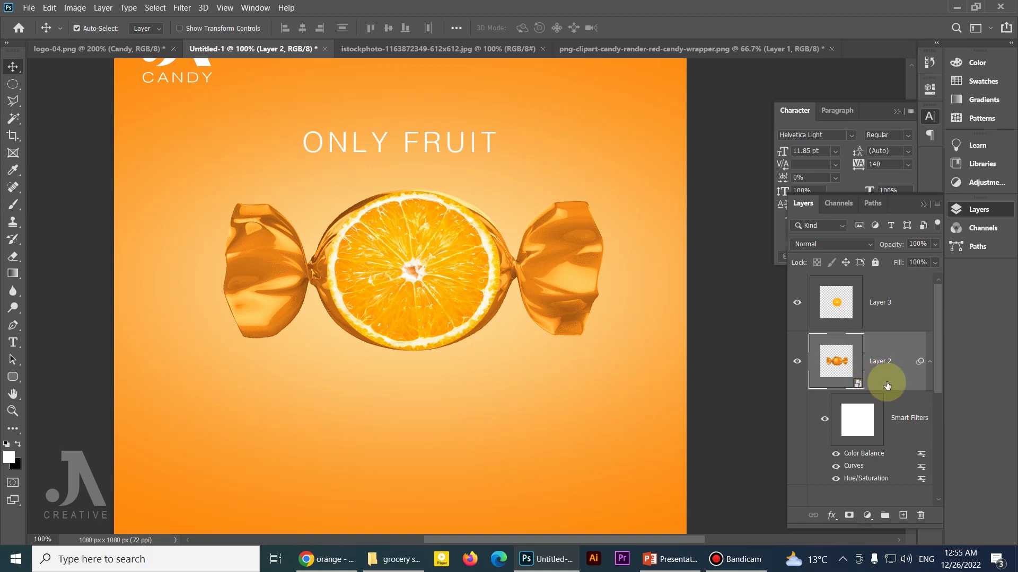
Duplicate the candy wrapper layer, hide the original, and rasterize the copy.
key("ctrl+j")
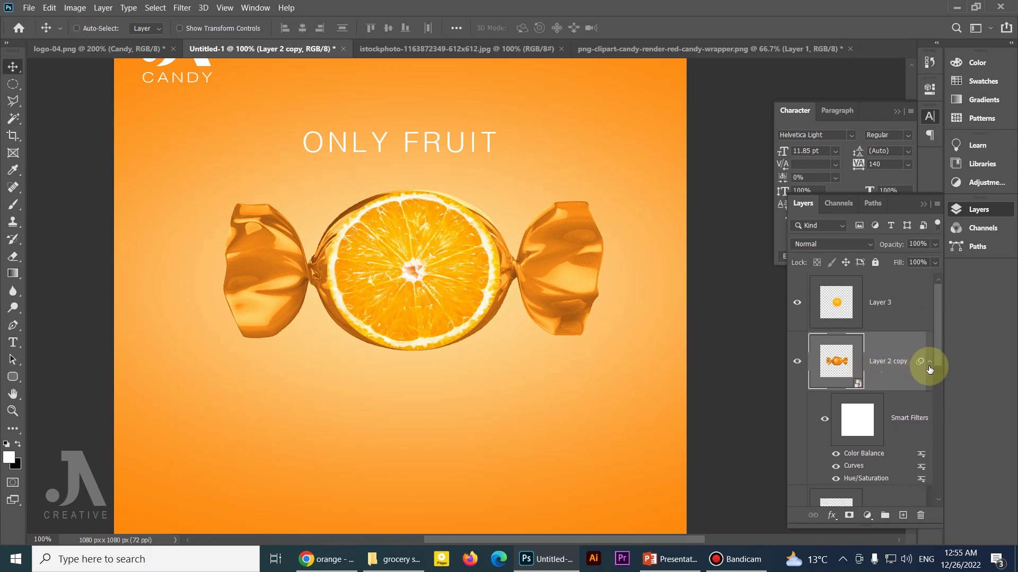
left_click(930, 362)
left_click(899, 418)
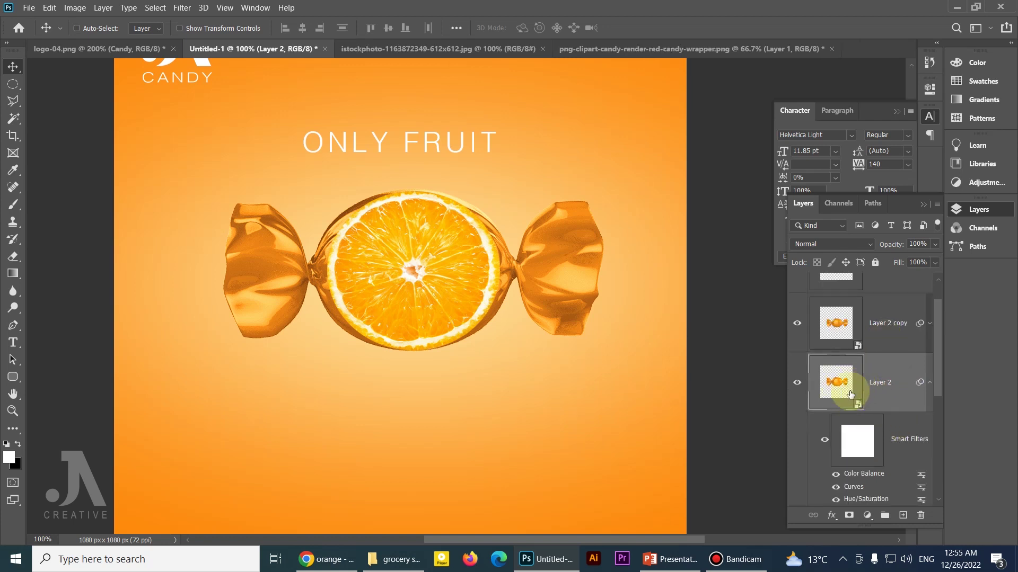
left_click(797, 382)
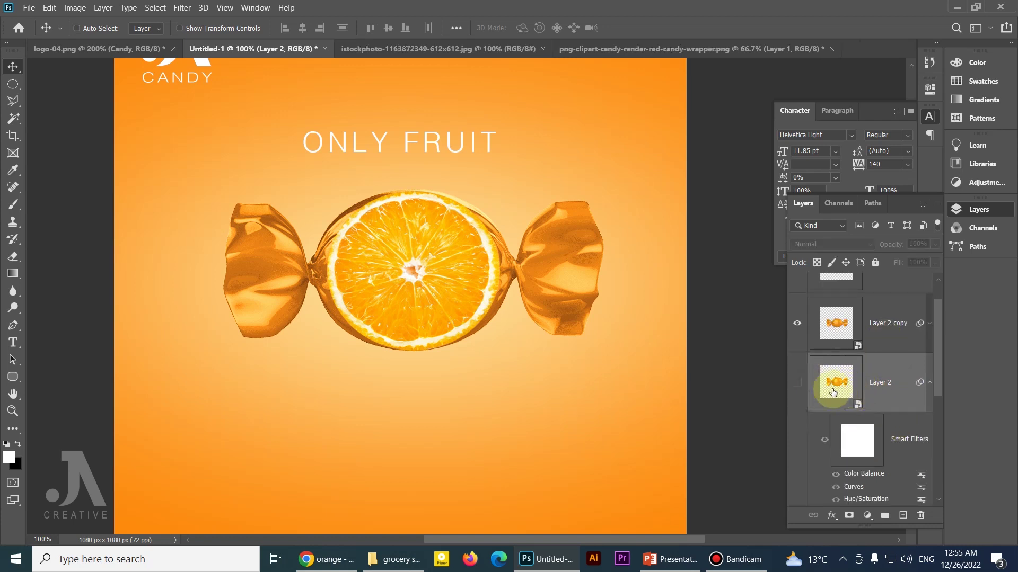
left_click(848, 321)
right_click(892, 327)
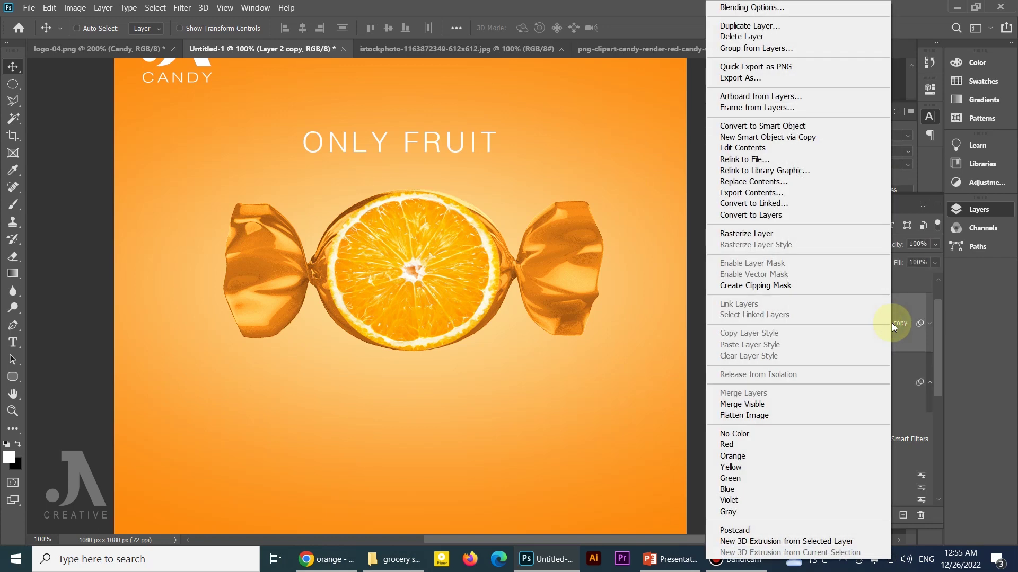
left_click(763, 238)
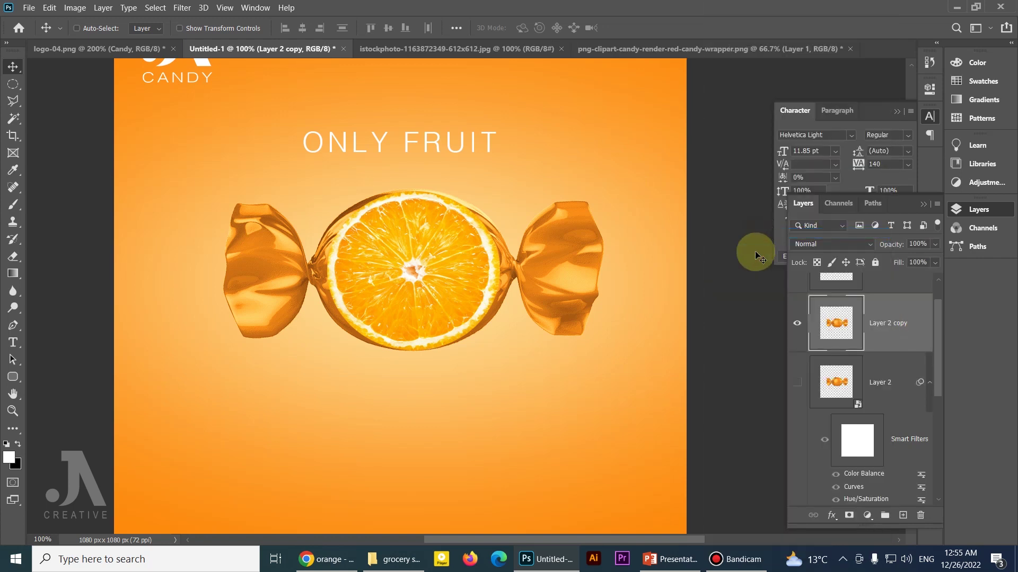
Marquee-select the candy's right half and nudge that wrapper end toward the orange.
left_click(527, 316)
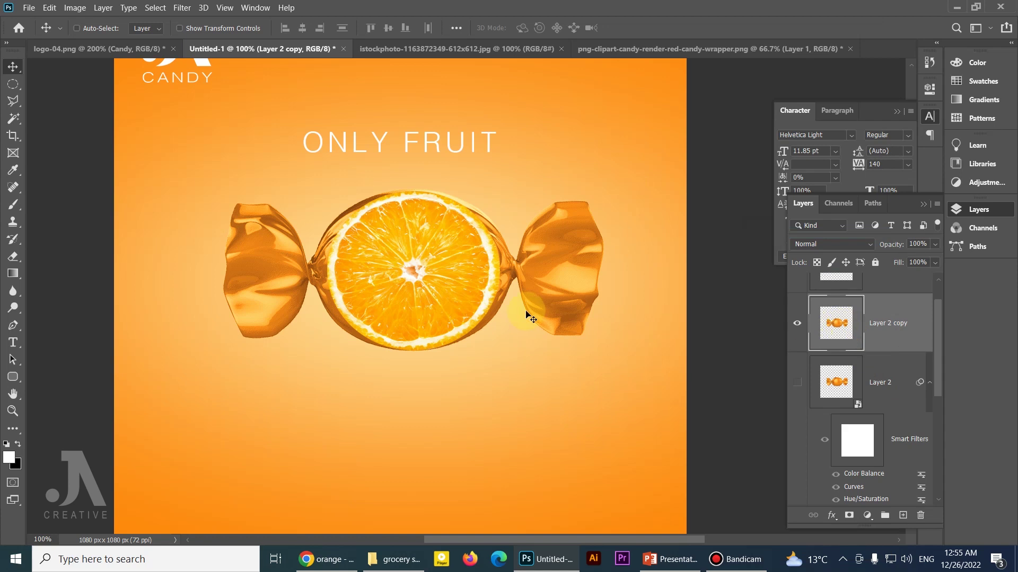
left_click(12, 87)
left_click(65, 86)
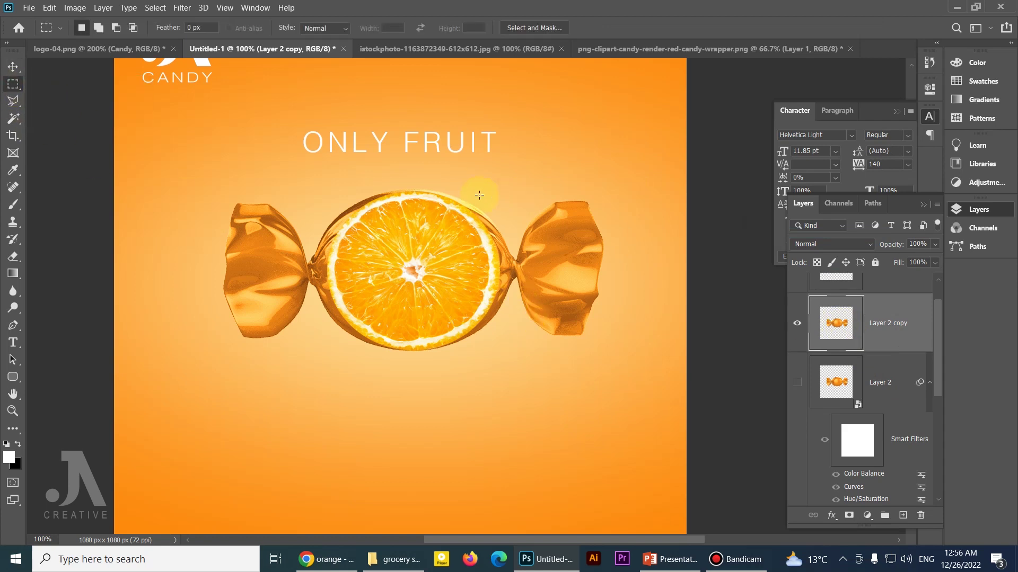
left_click_drag(407, 160, 664, 399)
key("v")
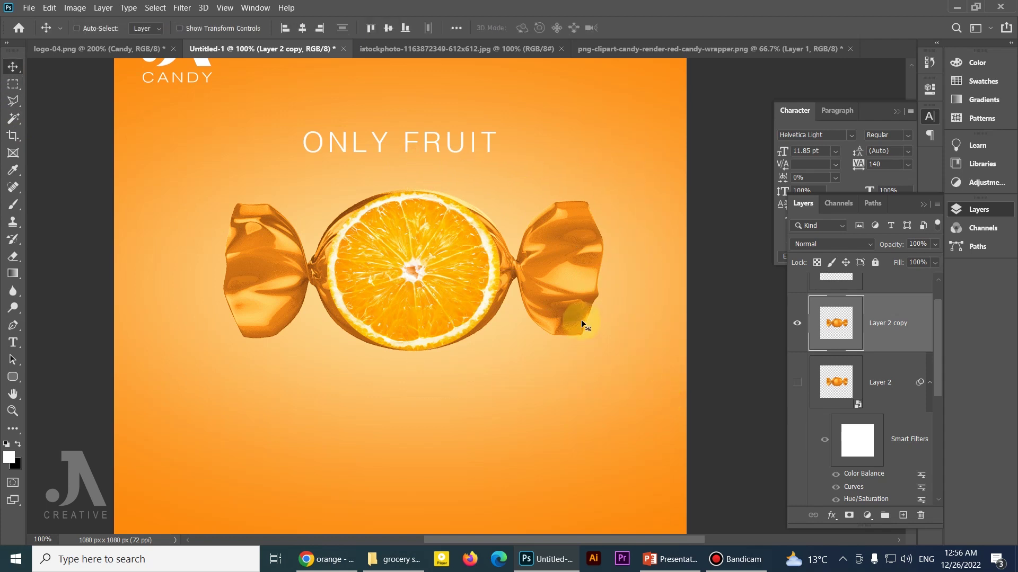
left_click_drag(575, 296, 572, 294)
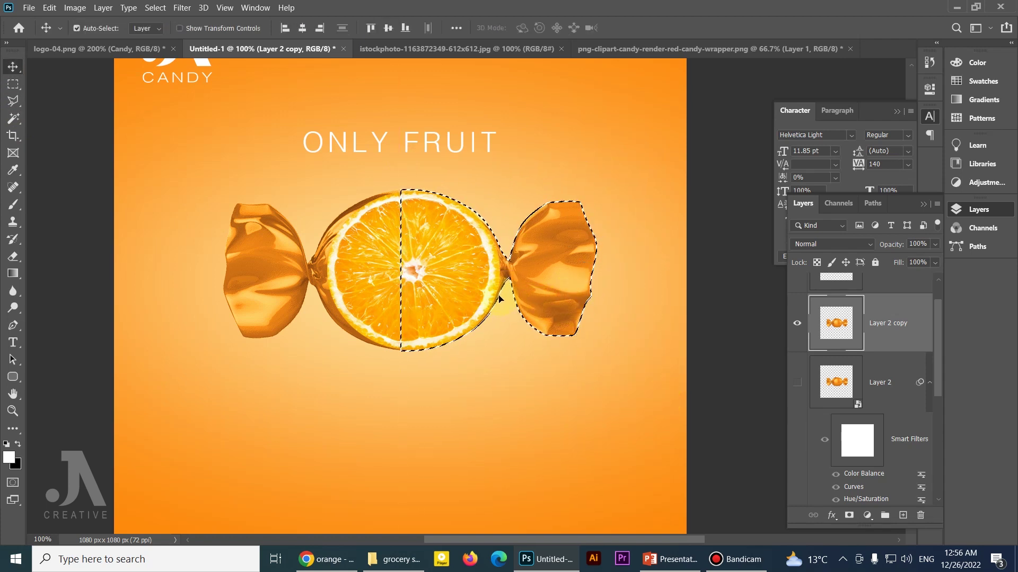
key("ctrl+d")
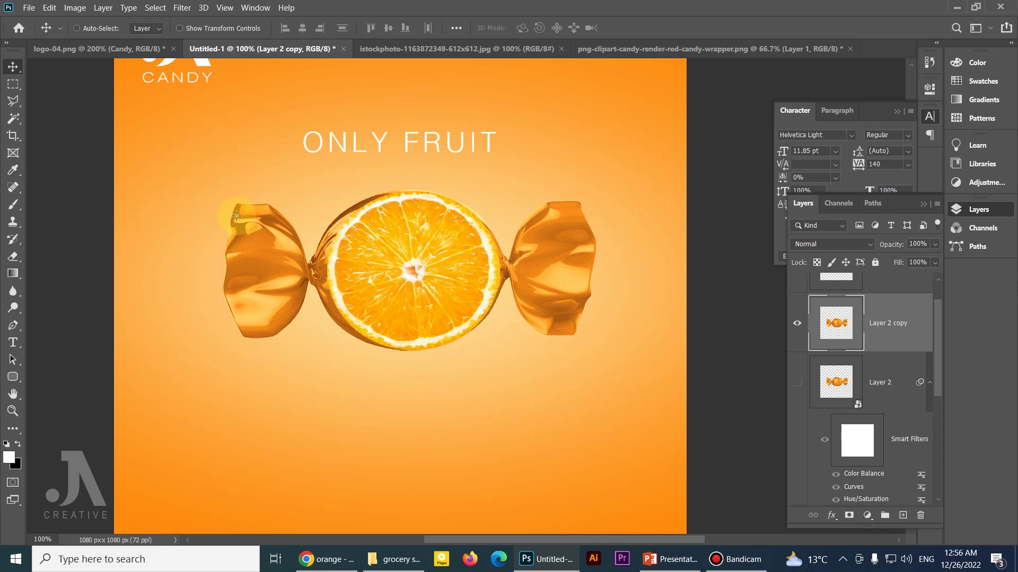
Marquee-select the candy's left half and nudge that wrapper end 14 px toward the orange.
key("m")
left_click_drag(161, 153, 405, 407)
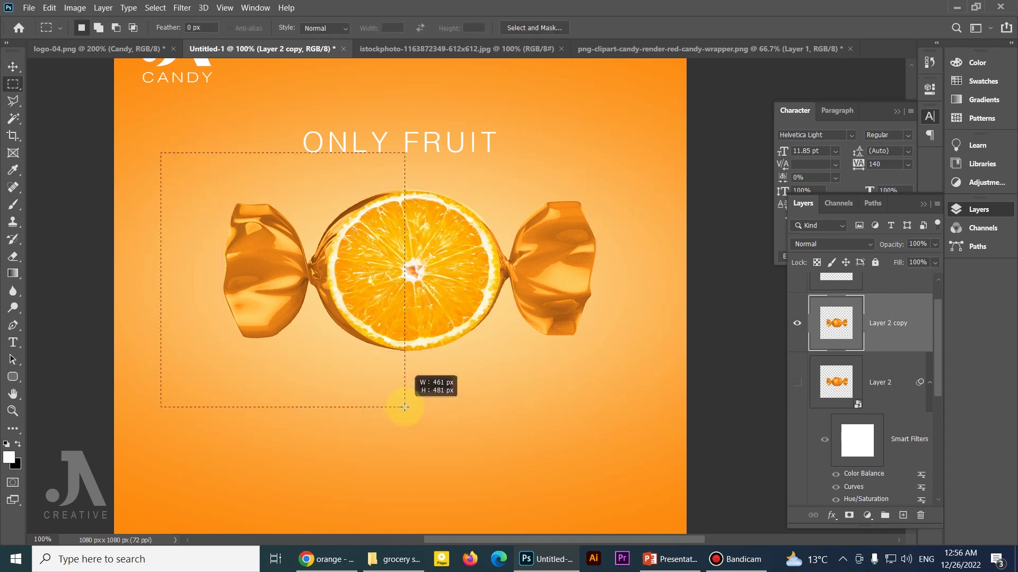
key("v")
left_click_drag(284, 297, 292, 296)
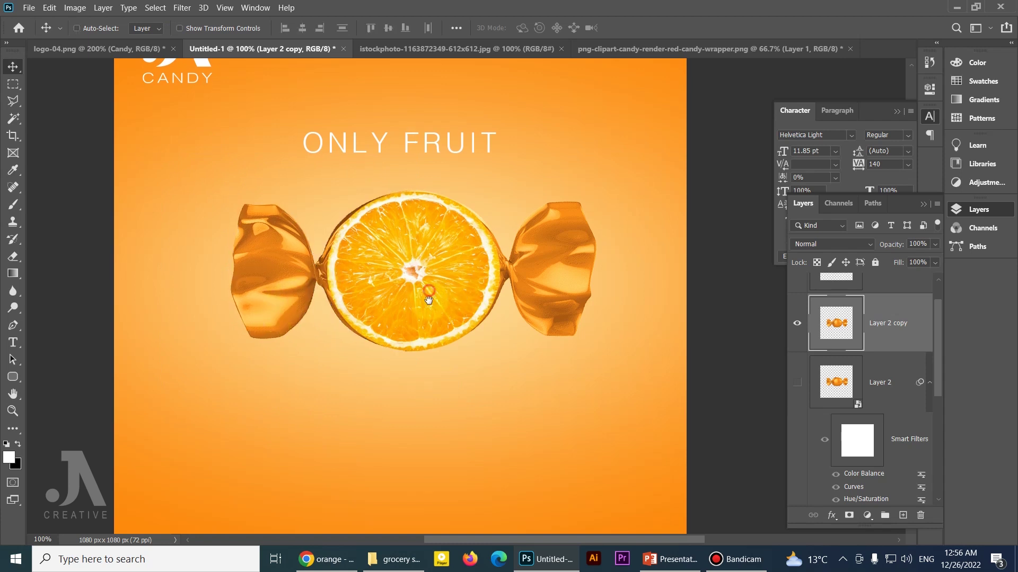
key("ctrl+d")
Zoom to 200% on the candy and select the orange slice layer.
scroll(424, 286, "up", 1)
key("ctrl+shift+alt+n")
scroll(419, 239, "up", 1)
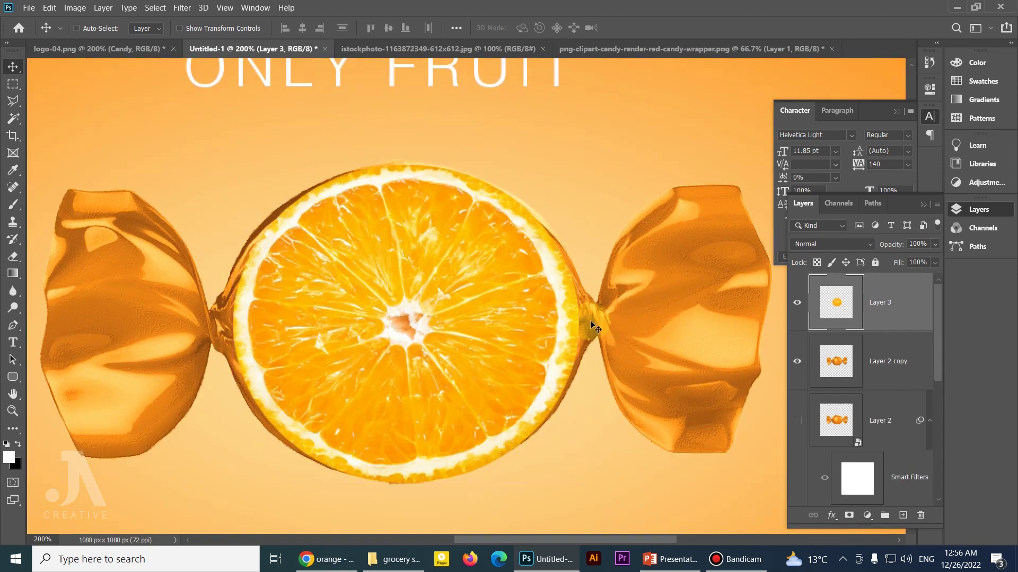
left_click(837, 312)
scroll(578, 299, "down", 1)
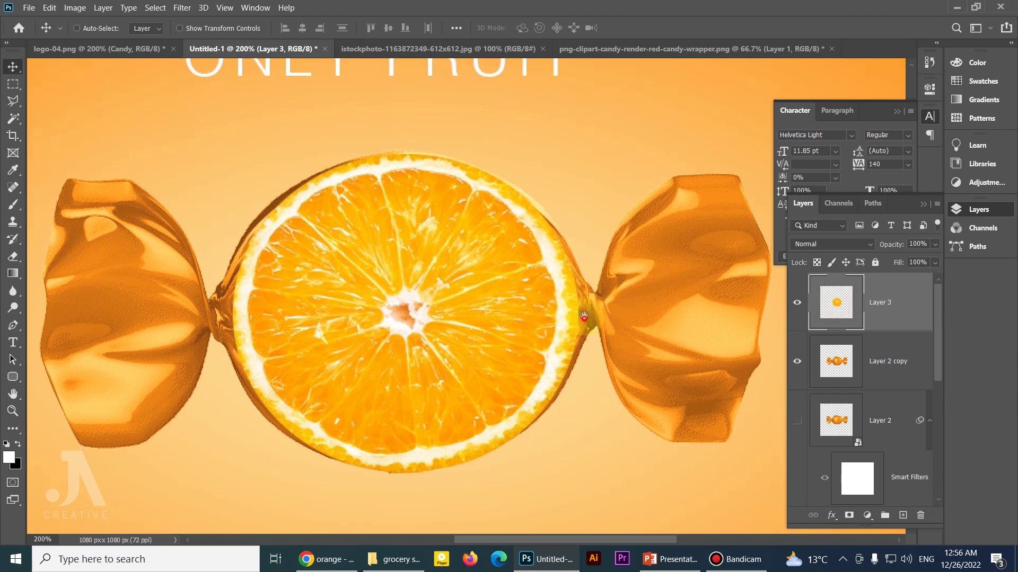
scroll(583, 302, "down", 1)
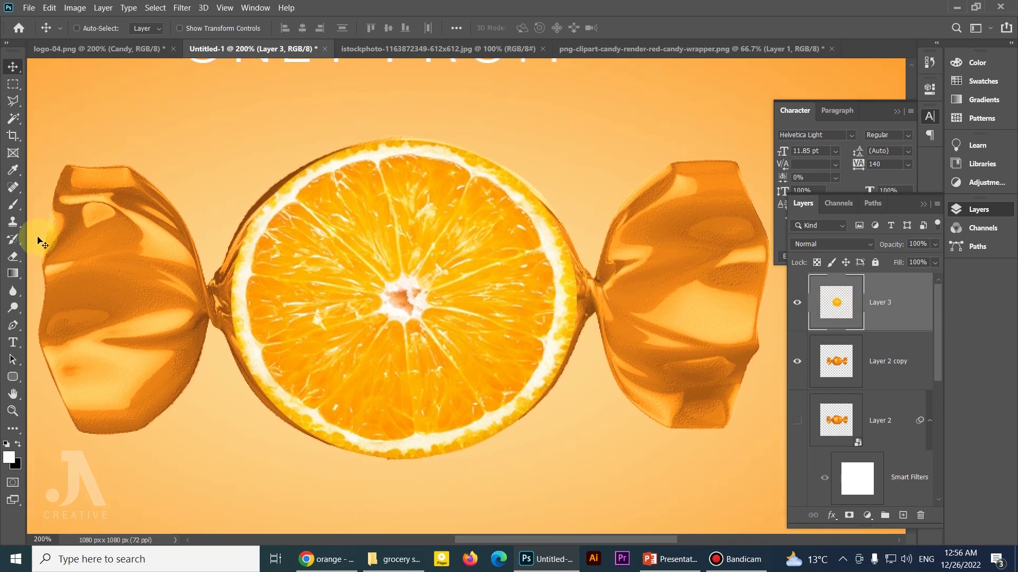
Set the Eraser to a 21 px brush with 46% hardness.
key("e")
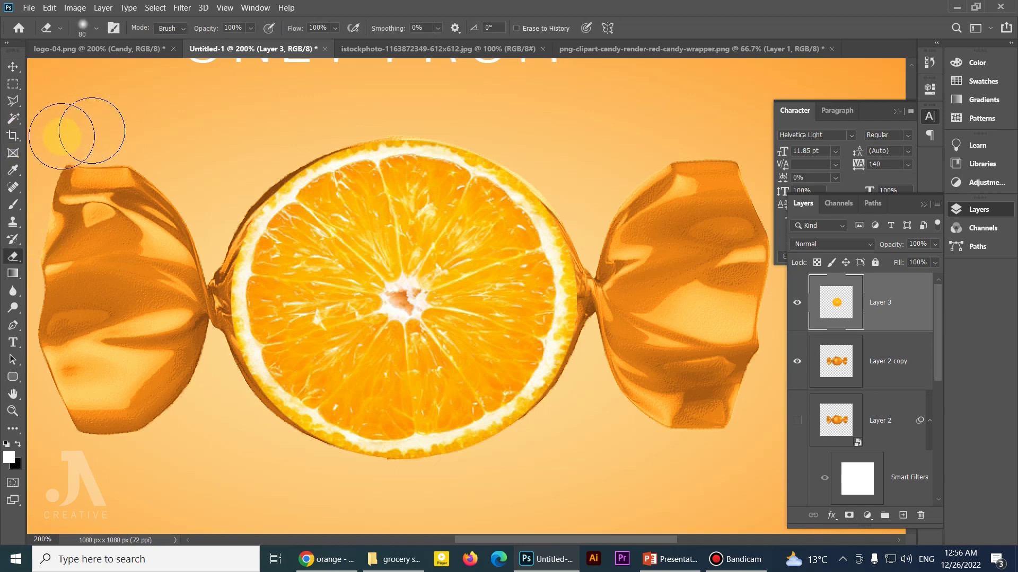
right_click(575, 259)
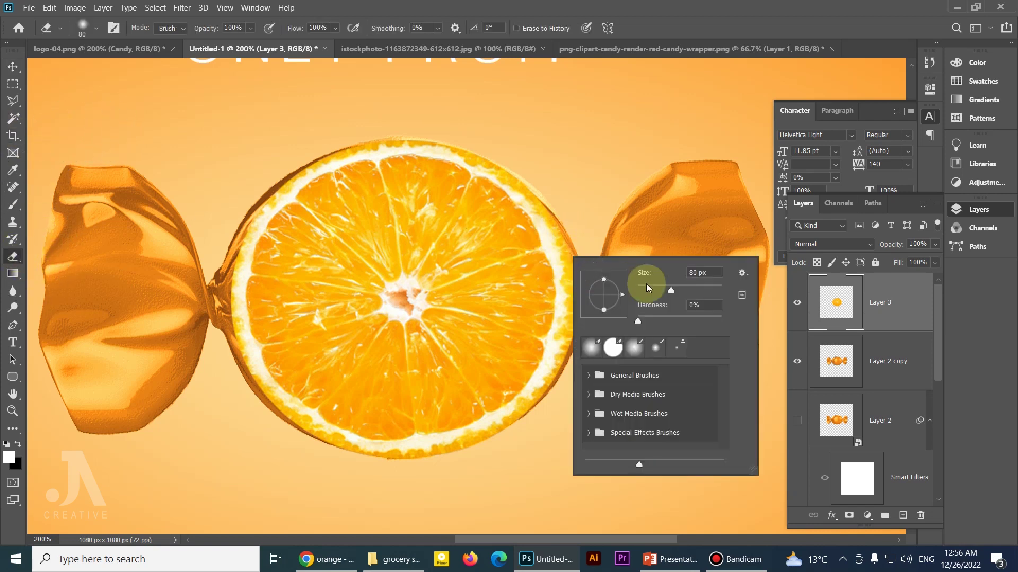
left_click_drag(647, 290, 686, 306)
key("Return")
right_click(583, 243)
key("Return")
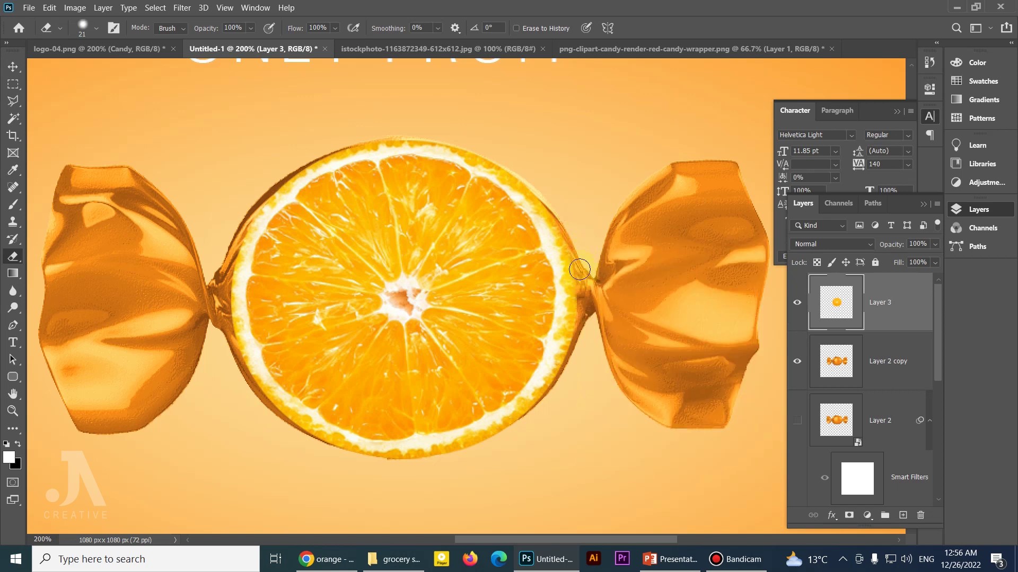
At 20% hardness, erase fringe pixels along the orange's right, left, and upper-left edges.
left_click_drag(583, 318, 581, 340)
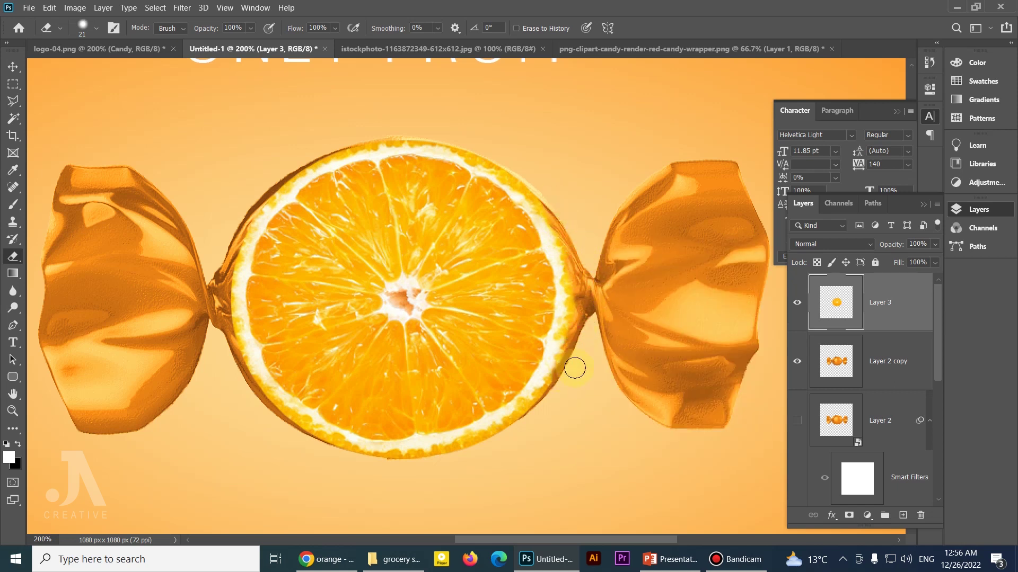
right_click(583, 260)
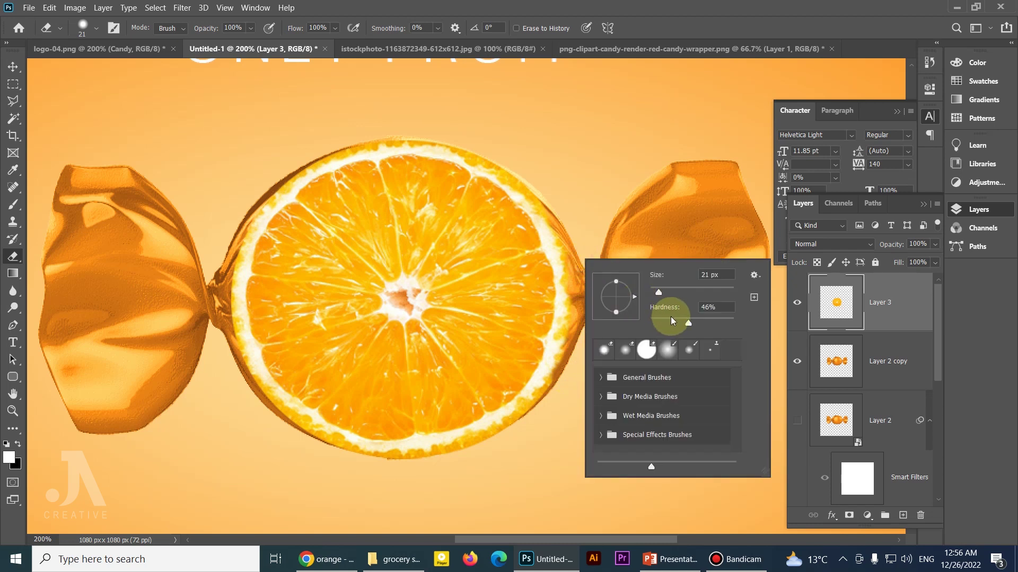
key("Return")
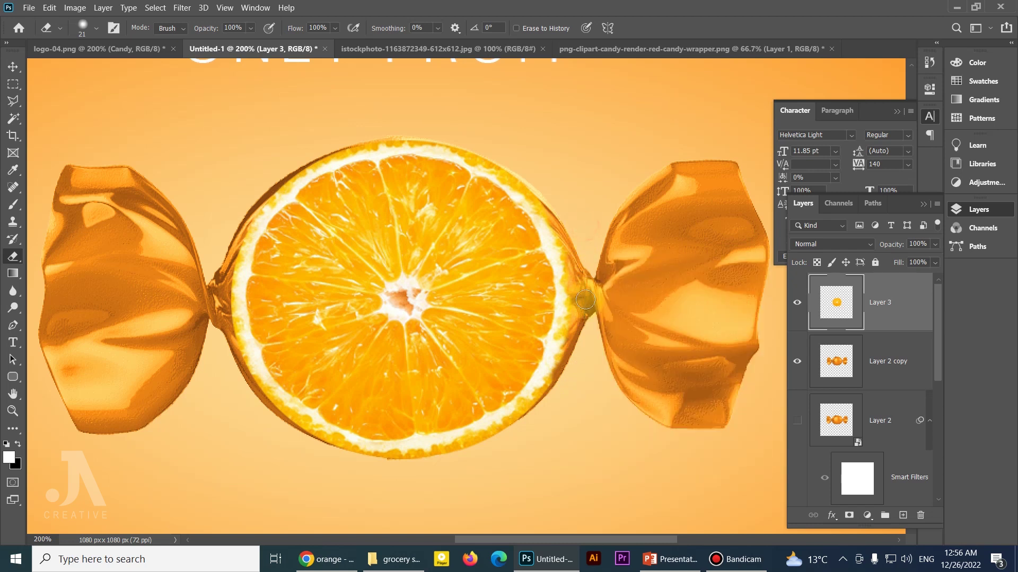
left_click(221, 307)
left_click_drag(221, 307, 247, 204)
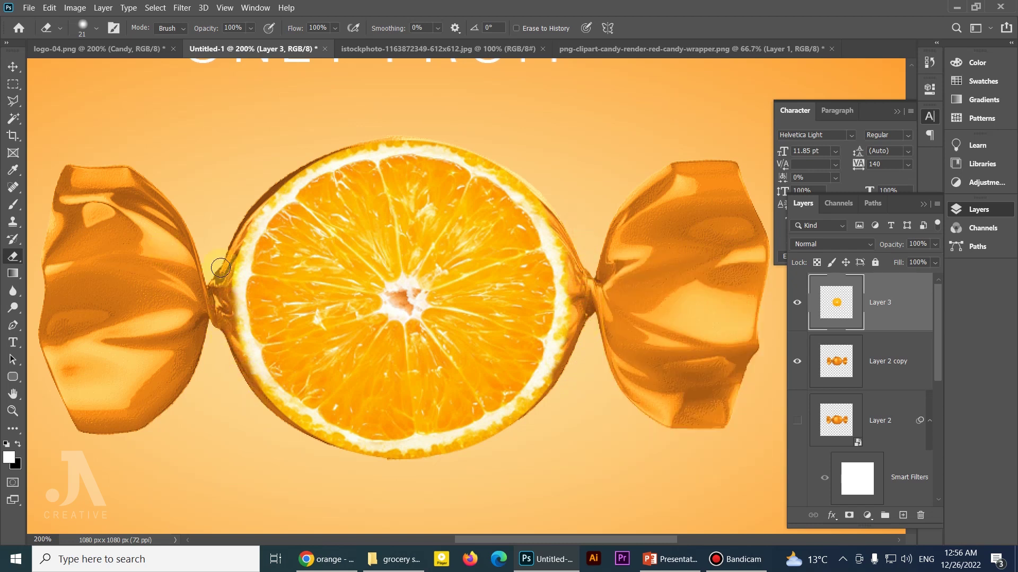
left_click_drag(297, 168, 352, 144)
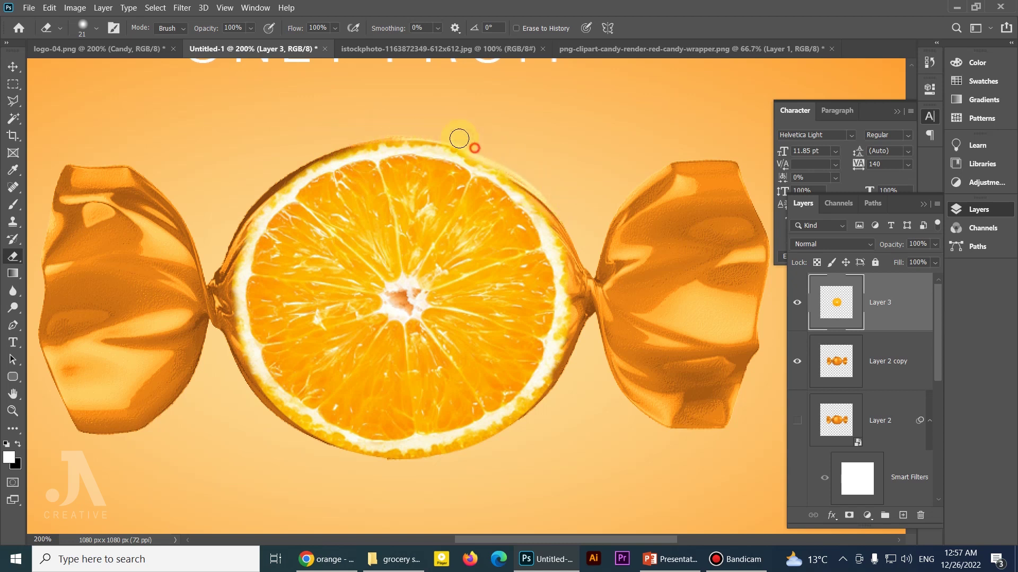
left_click(226, 338)
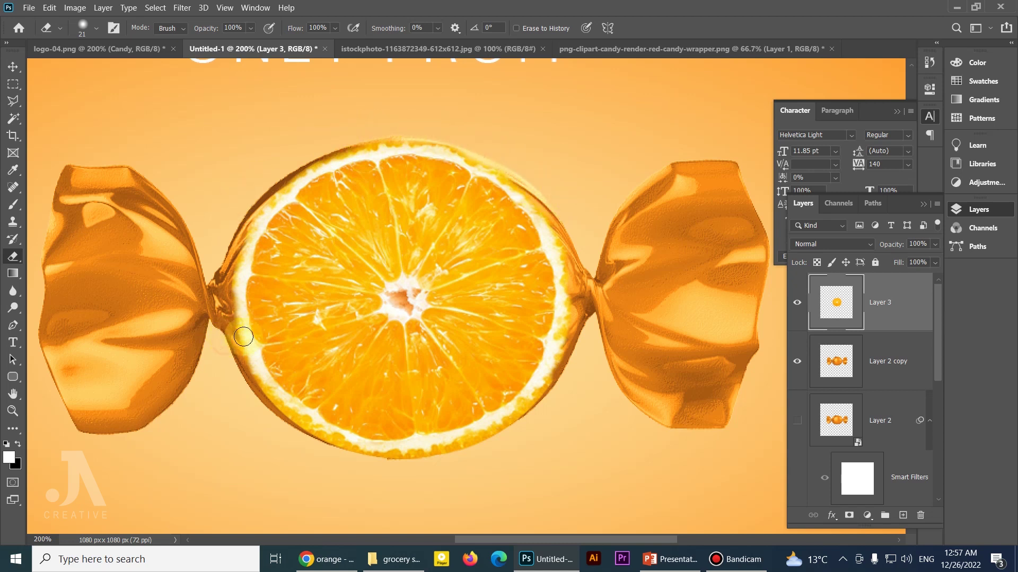
left_click_drag(243, 337, 259, 407)
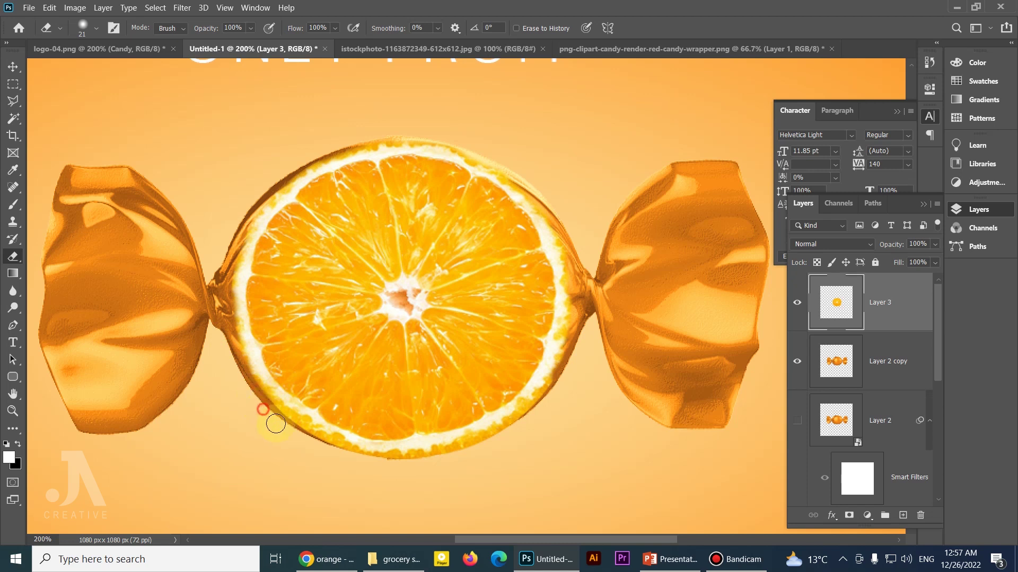
Zoom back to 200% around the orange and erase fringe along the slice's lower edge.
key("ctrl+minus")
key("ctrl+minus")
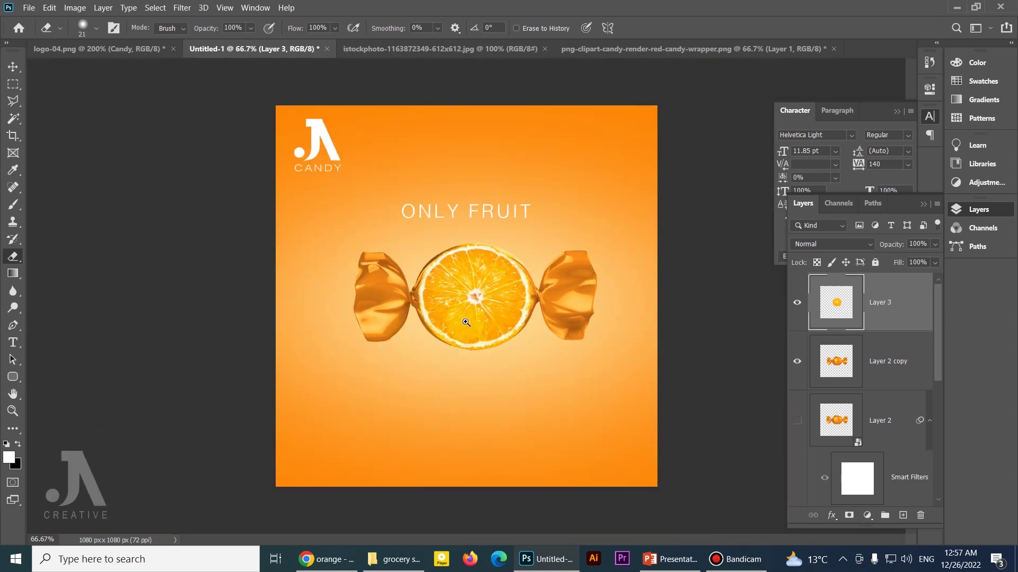
left_click(466, 328)
left_click(467, 332)
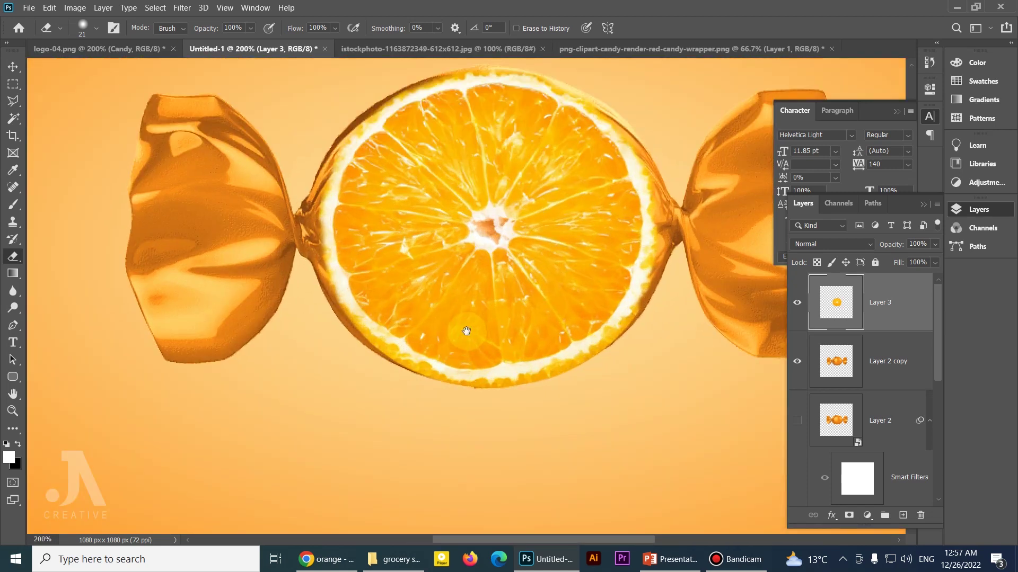
left_click_drag(454, 300, 394, 323)
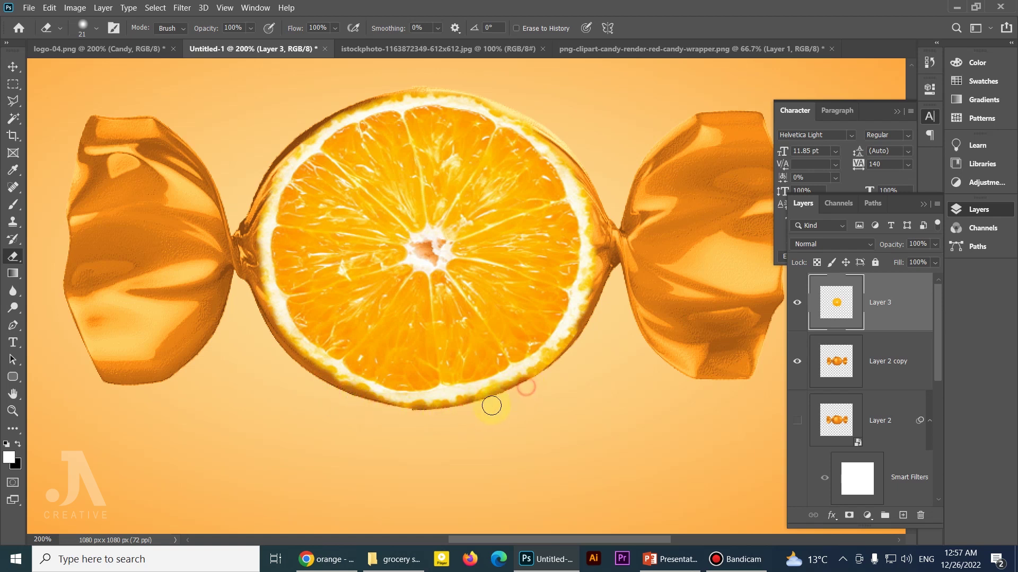
left_click_drag(491, 405, 404, 417)
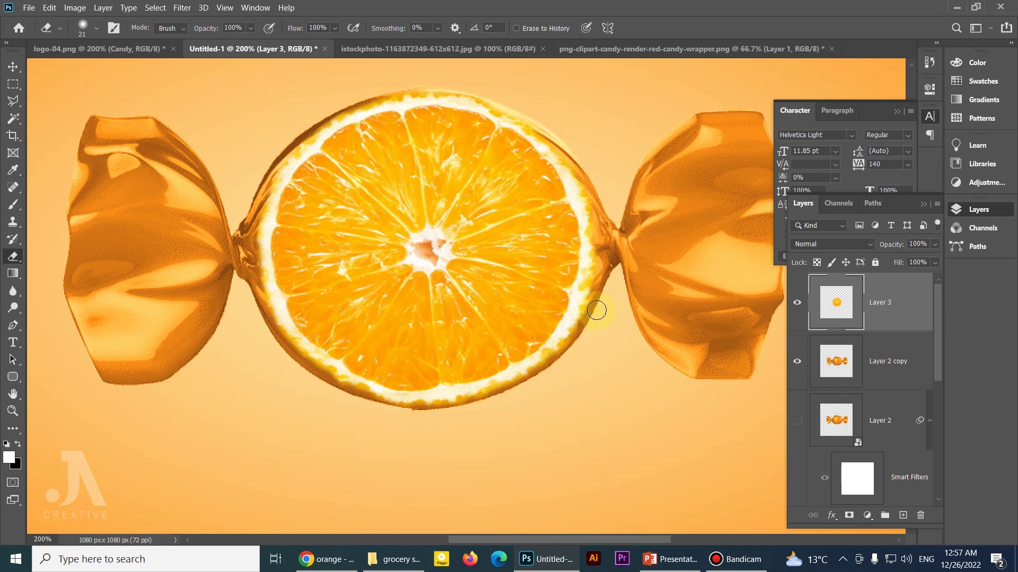
Erase stray pixels along the orange's top rim, then zoom out to view the whole candy.
scroll(461, 228, "up", 1)
scroll(461, 228, "right", 1)
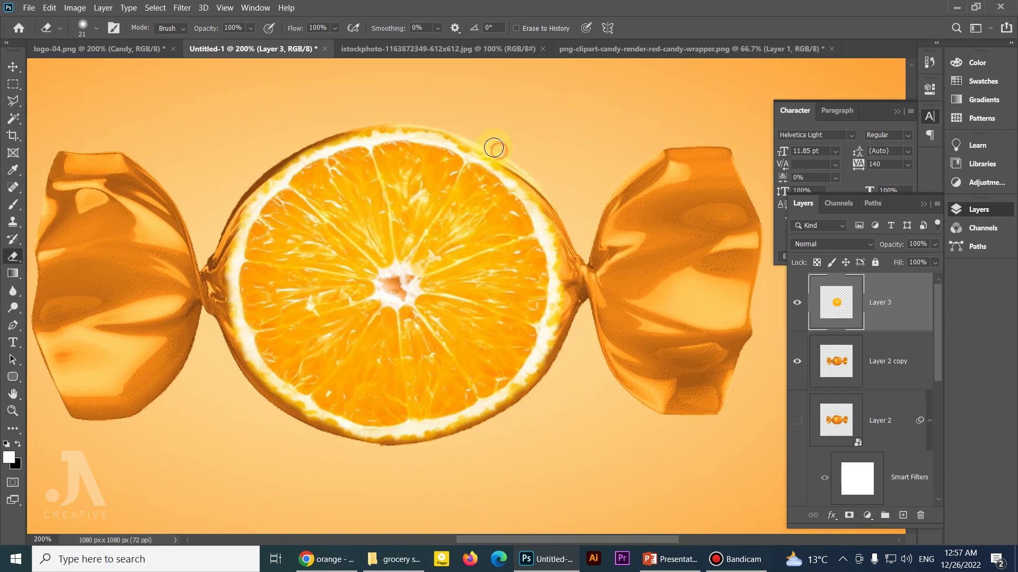
left_click_drag(334, 132, 223, 210)
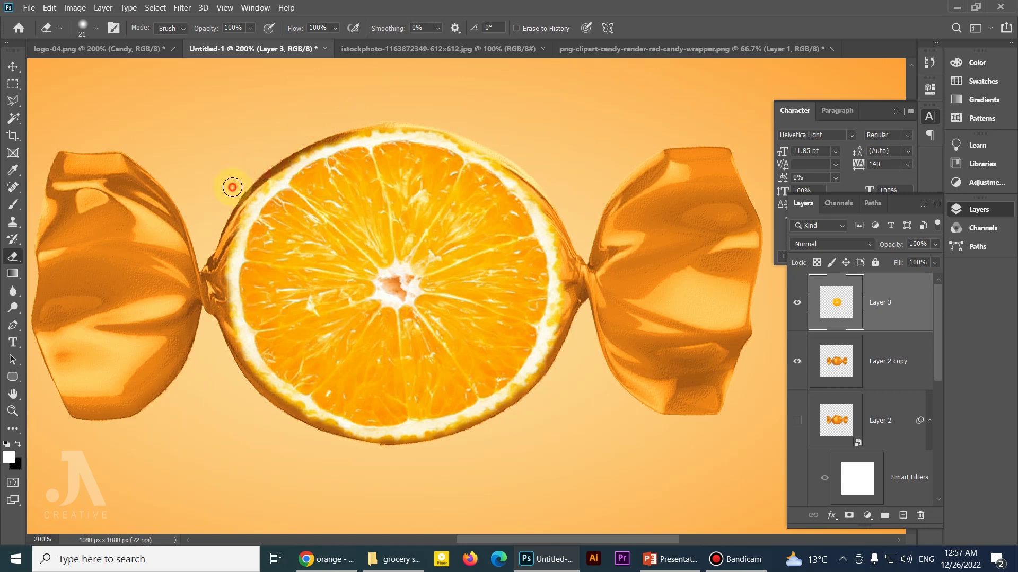
scroll(477, 228, "up", 1)
key("ctrl+minus")
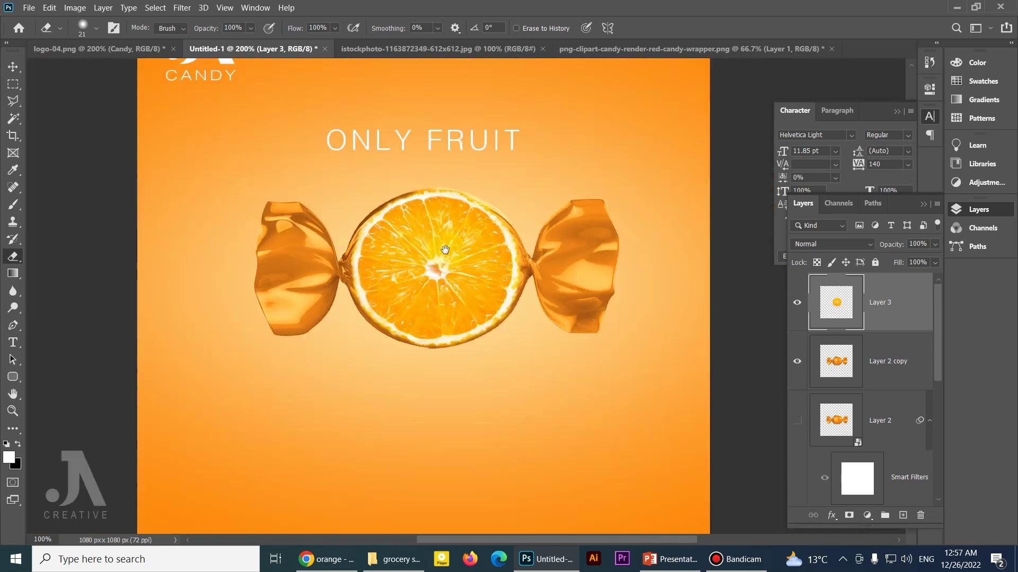
scroll(461, 218, "up", 2)
scroll(464, 219, "up", 2)
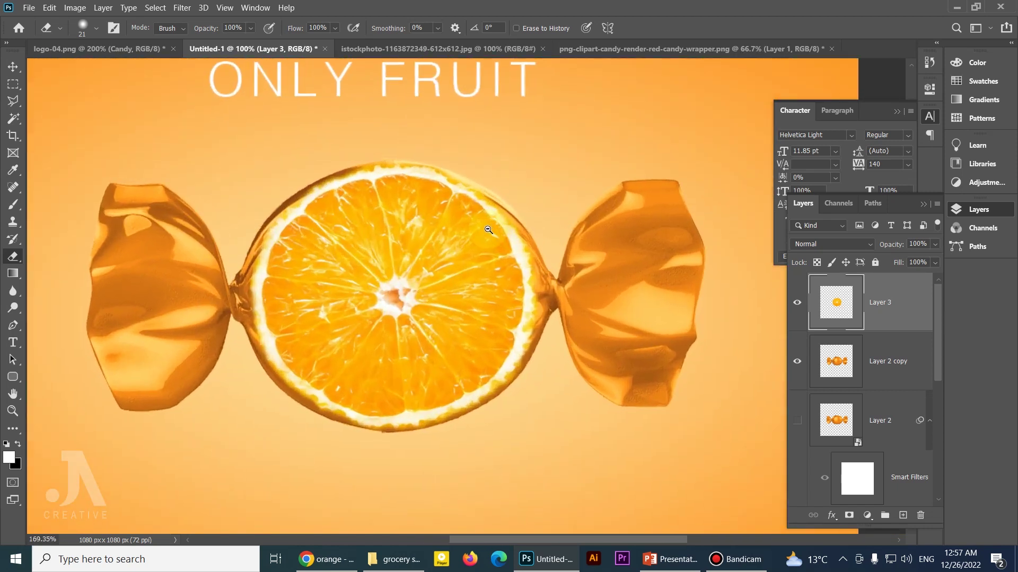
Select the wrapper layer, Layer 2 copy, from the canvas with the Move tool.
key("v")
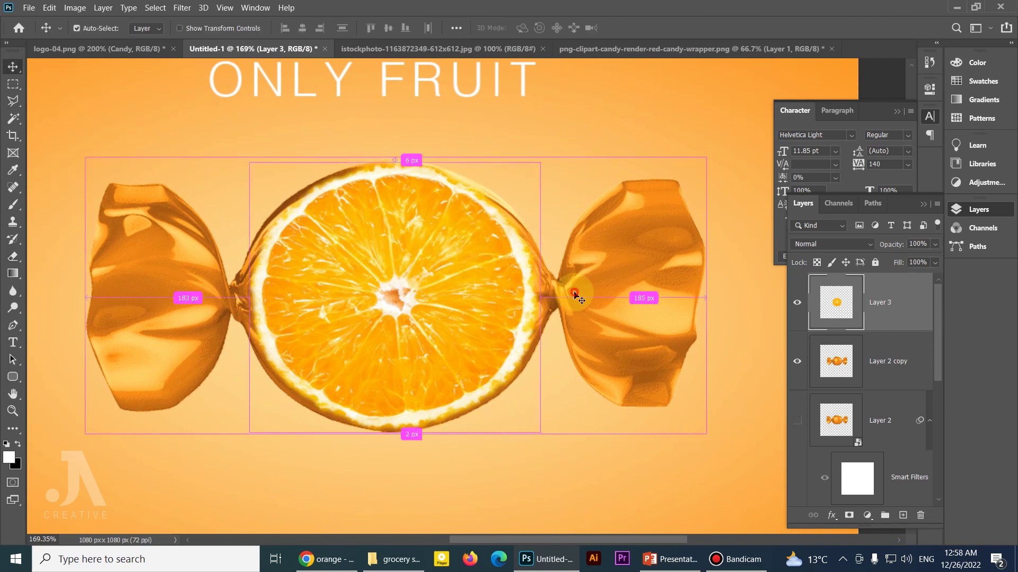
left_click(575, 294)
key("ctrl")
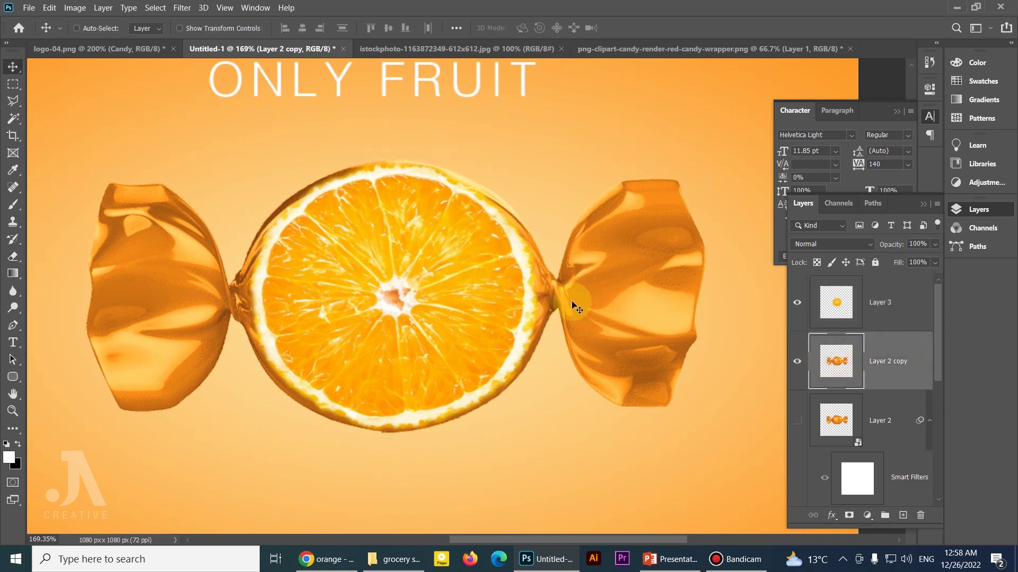
left_click_drag(574, 300, 588, 315)
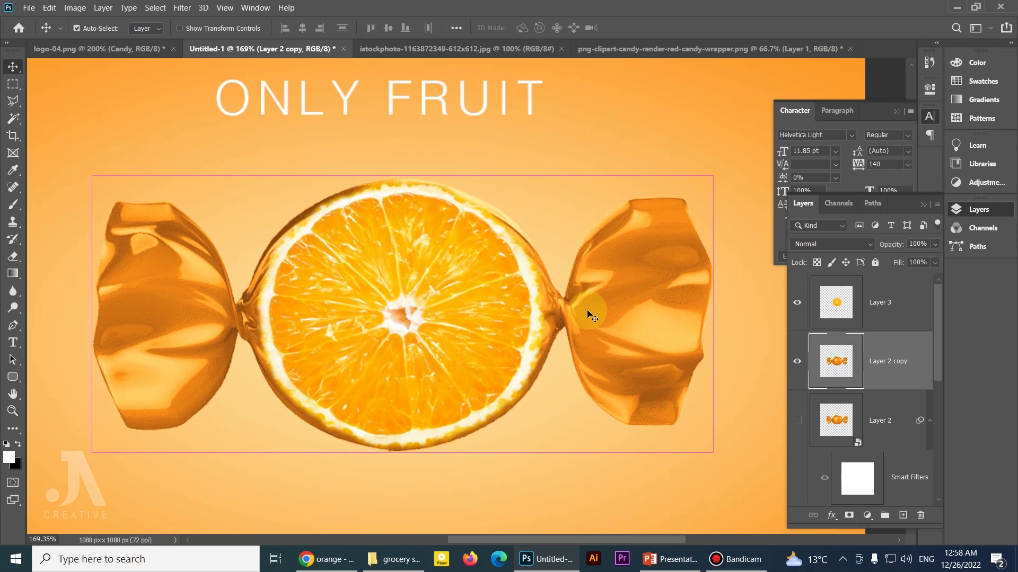
Apply Color Balance of +28, +10, -82 to turn the wrapper golden-yellow.
key("ctrl+b")
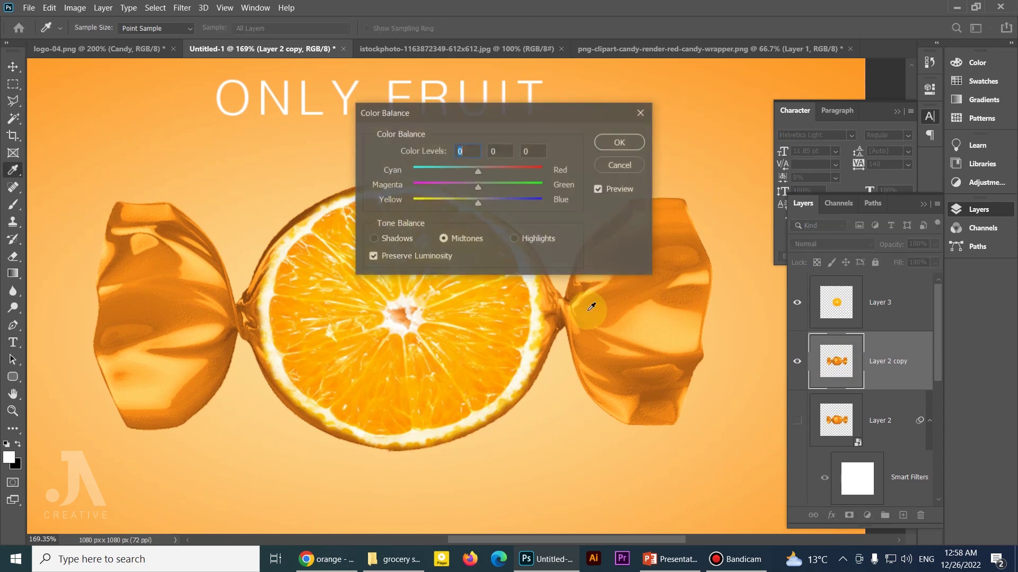
left_click_drag(466, 110, 564, 86)
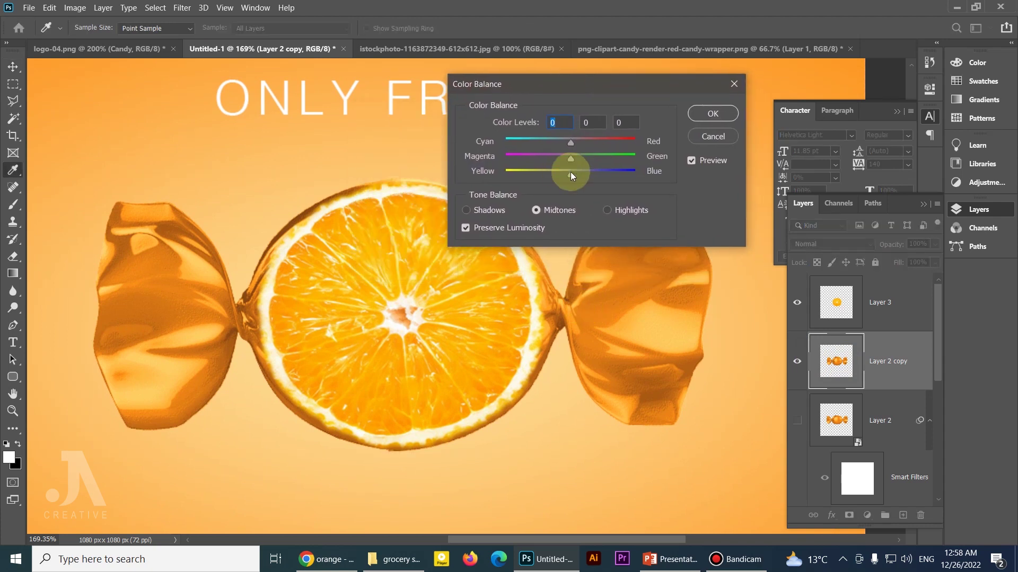
left_click(571, 175)
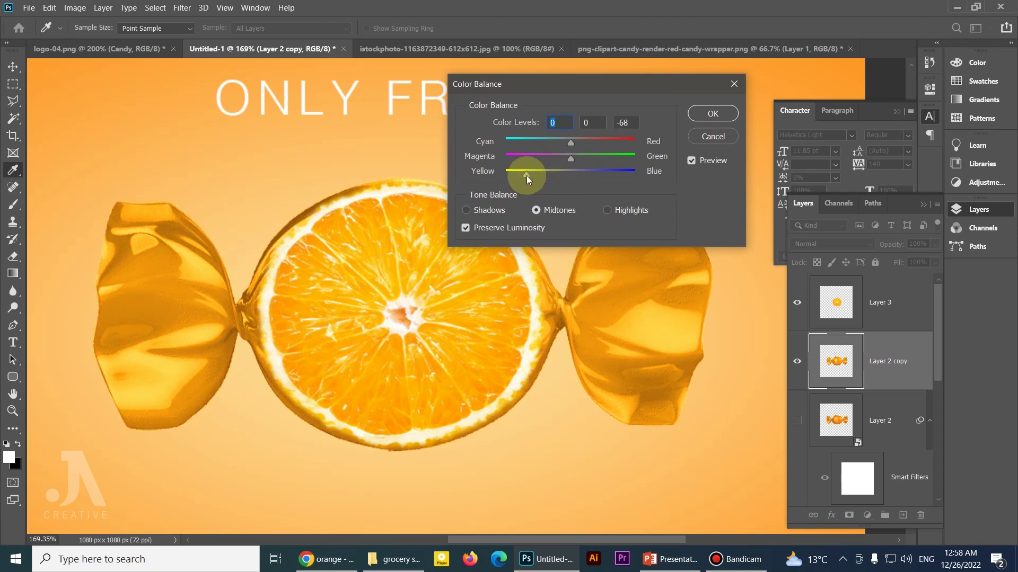
left_click_drag(526, 176, 517, 176)
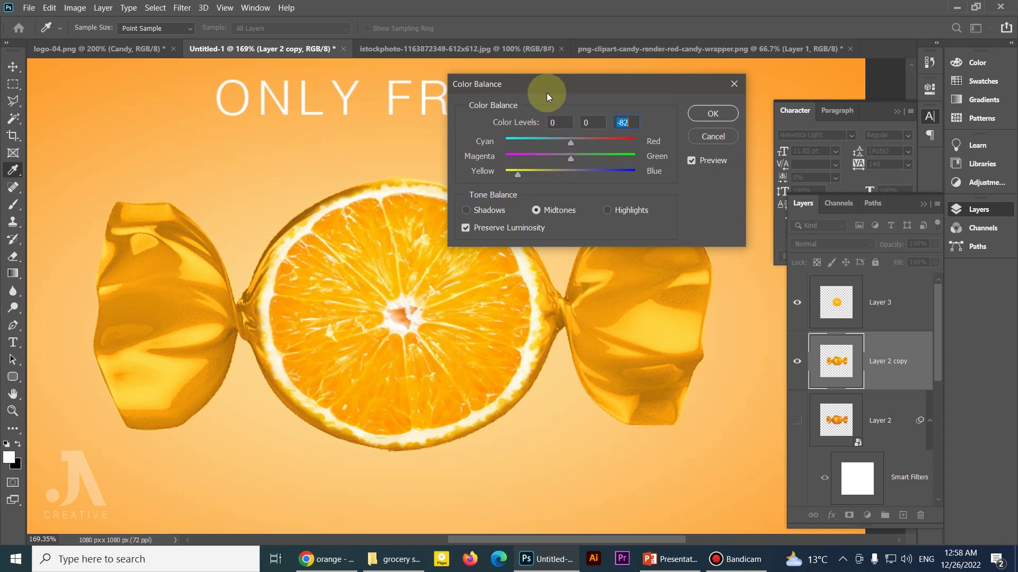
left_click_drag(535, 87, 681, 68)
mouse_move(717, 139)
left_mouse_down()
mouse_move(729, 139)
mouse_move(731, 123)
left_mouse_up()
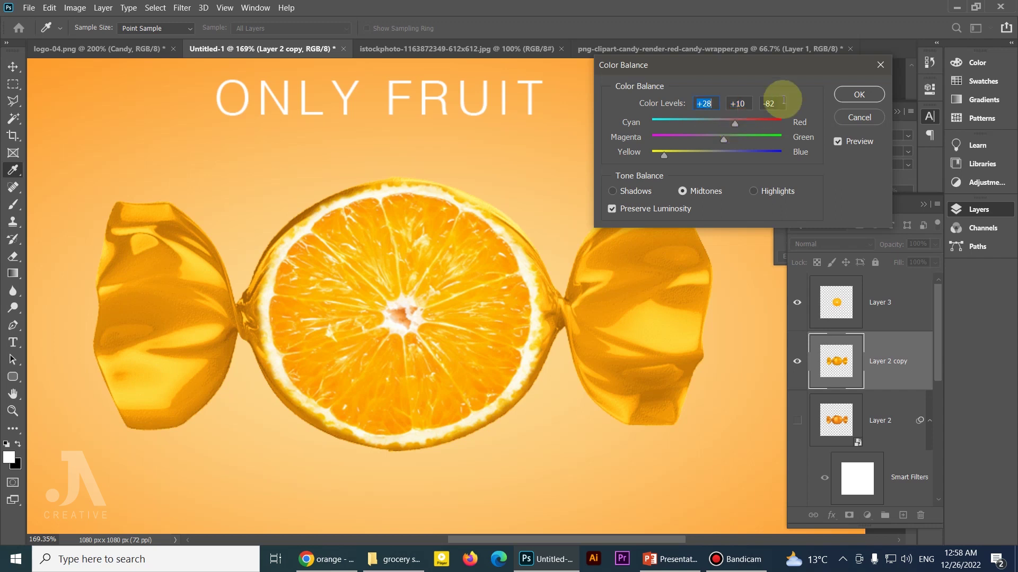
left_click(859, 95)
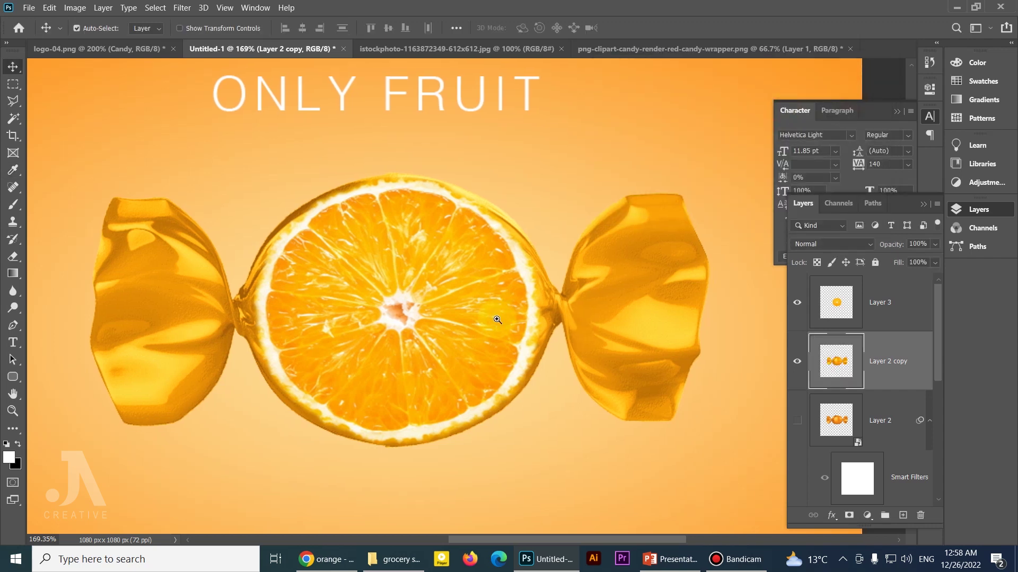
left_click(487, 328, "ctrl+alt")
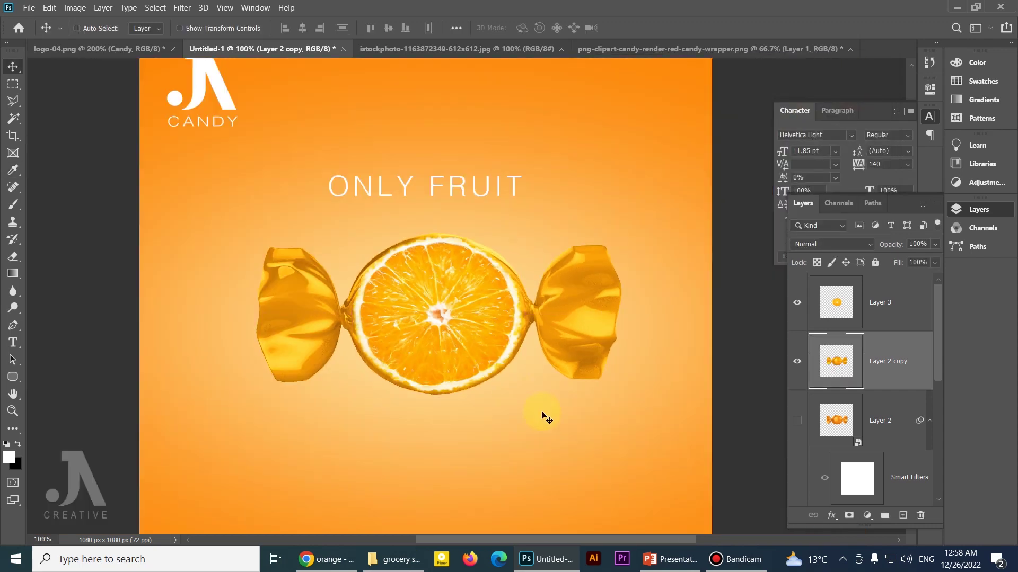
left_click(507, 356, "ctrl")
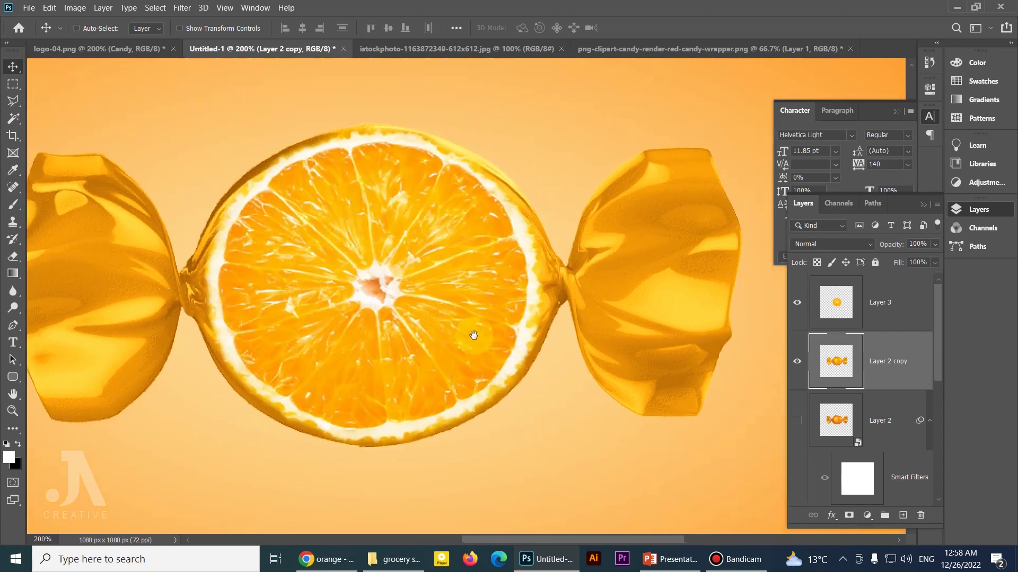
Select Layer 3, the orange-slice layer.
left_click(353, 355, "ctrl")
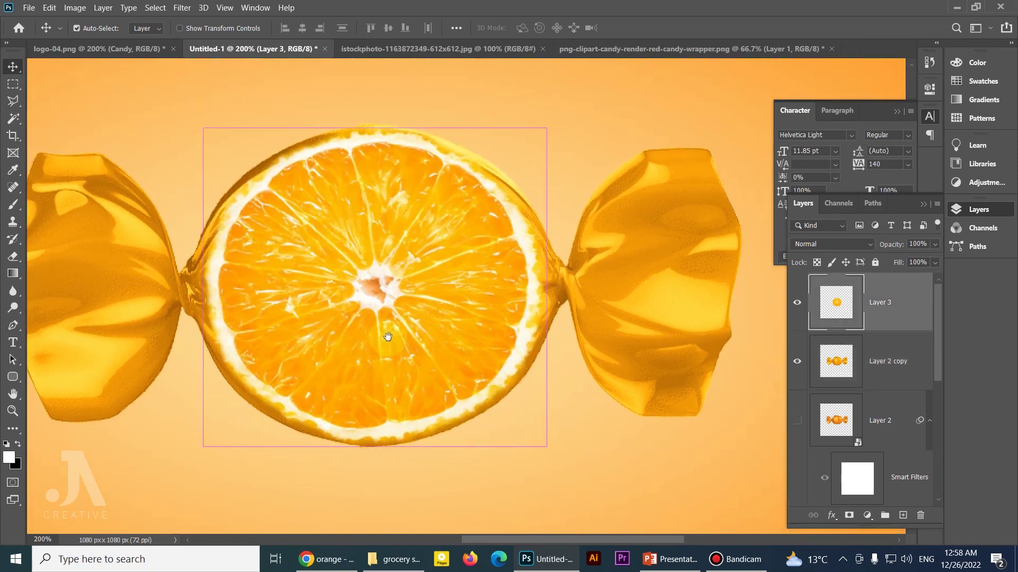
left_click(839, 302)
left_click_drag(381, 270, 402, 279)
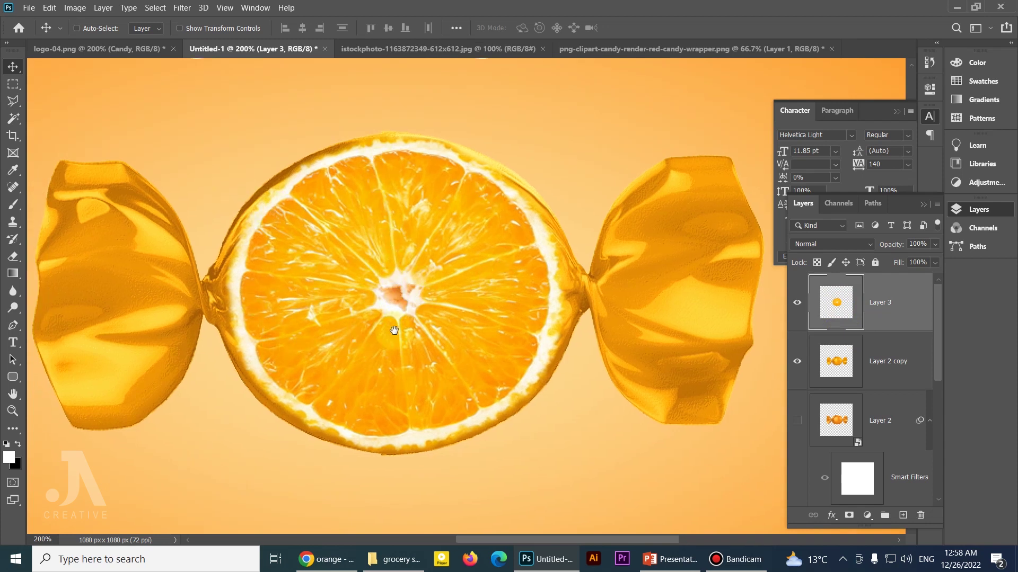
left_click_drag(386, 327, 397, 349)
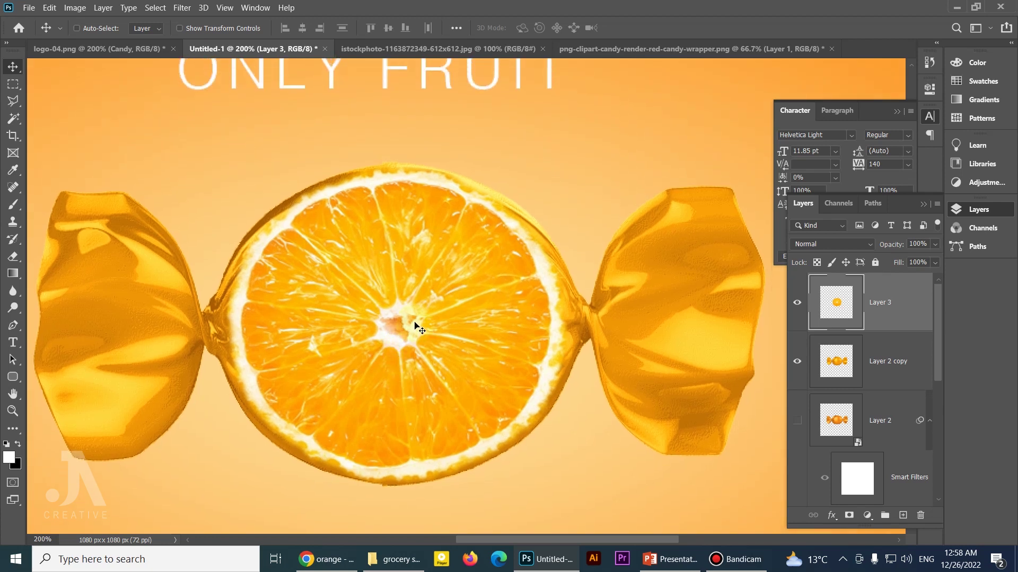
Set up the Brush tool with 100% hardness and a small size.
key("b")
right_click(424, 278)
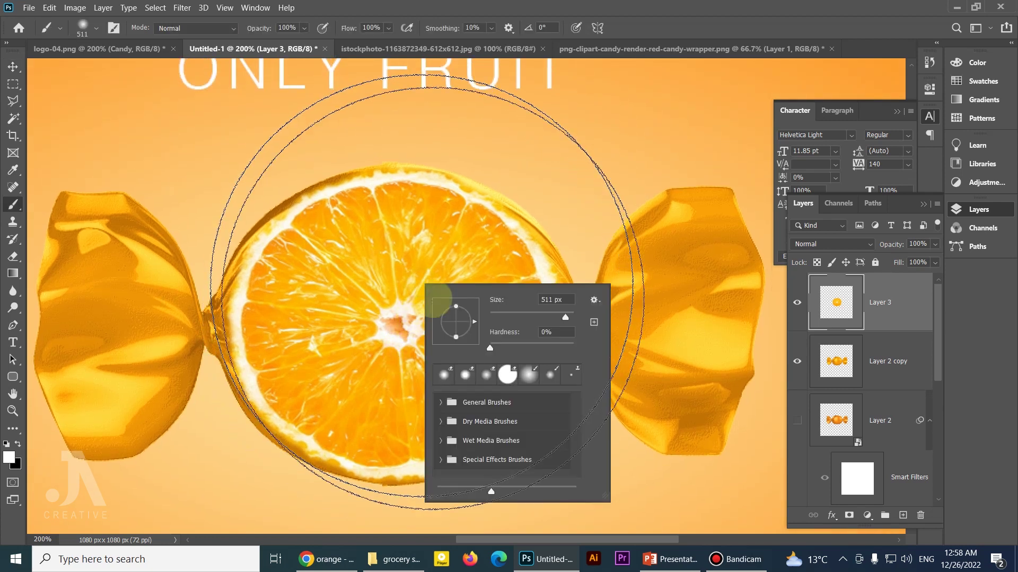
left_click_drag(497, 313, 492, 315)
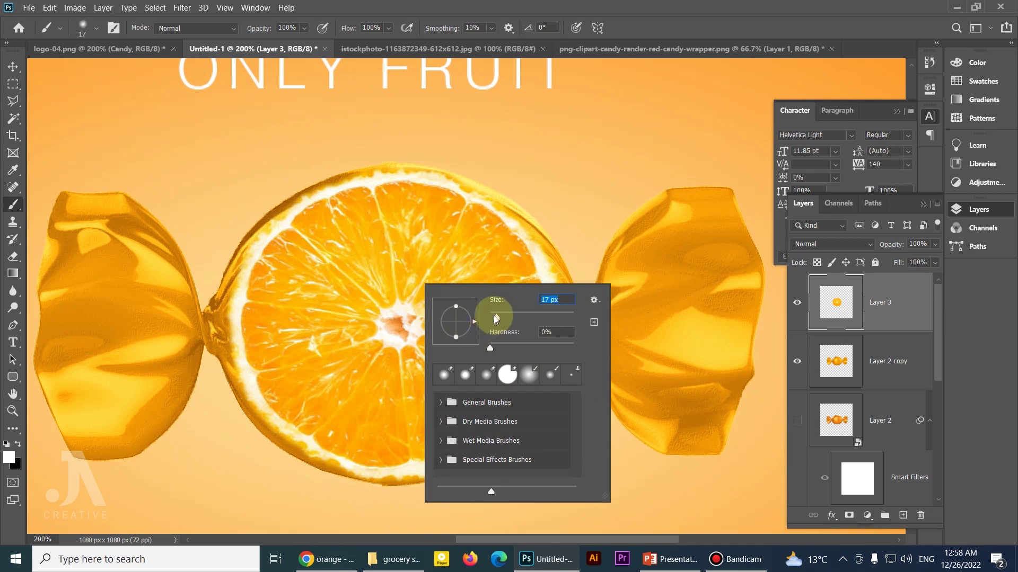
left_click(480, 321)
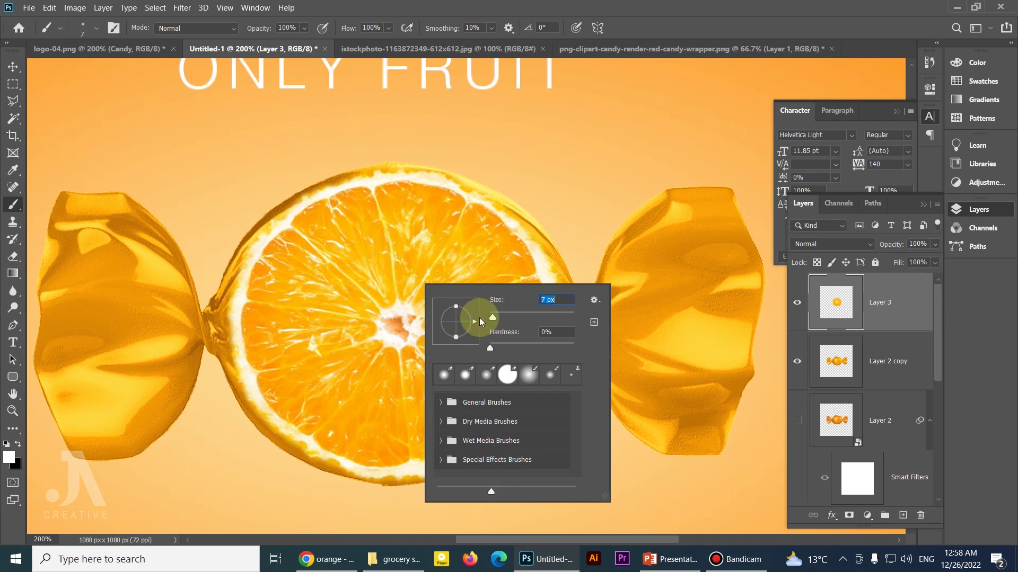
left_click_drag(497, 346, 609, 348)
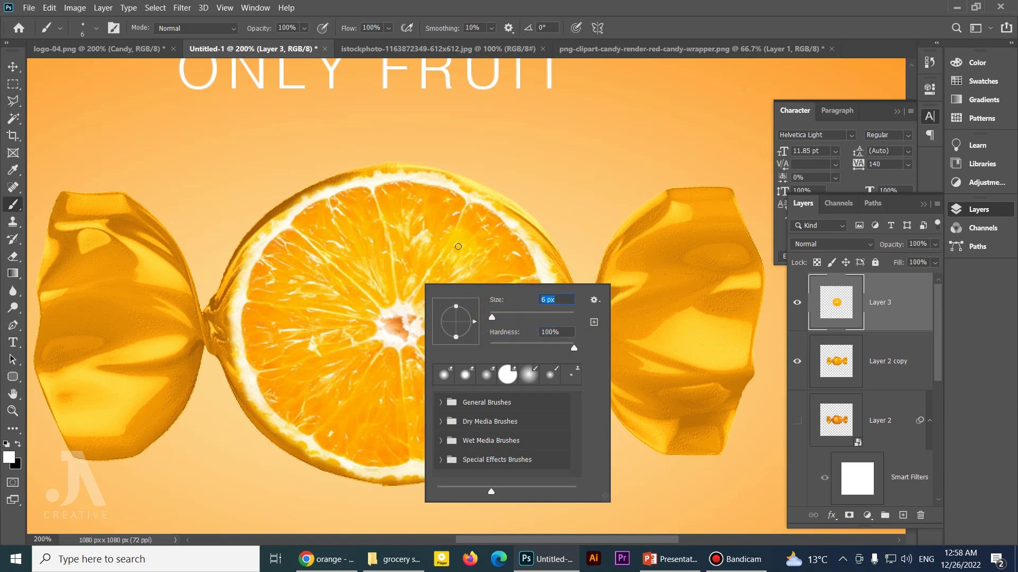
left_click(555, 300)
Paint fine light lines on the orange slice with a 2 px brush, then add Layer 5.
left_click(467, 203)
left_click_drag(466, 203, 439, 273)
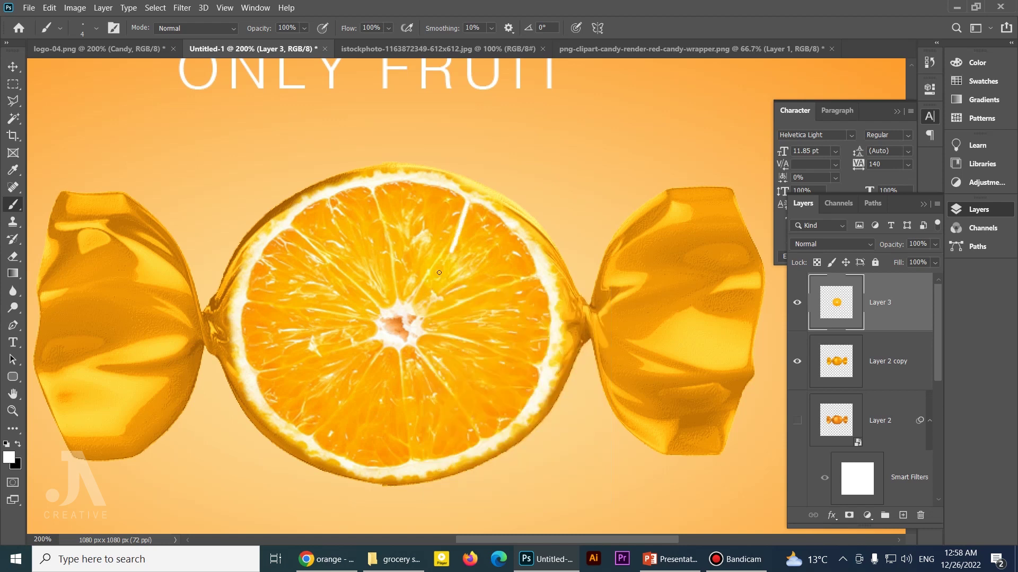
right_click(419, 300)
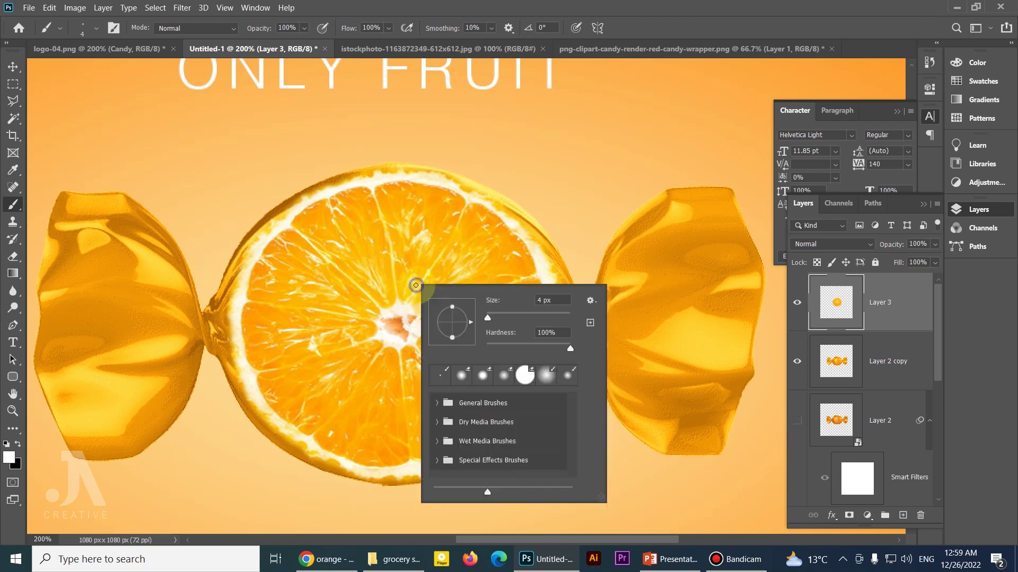
left_click(549, 300)
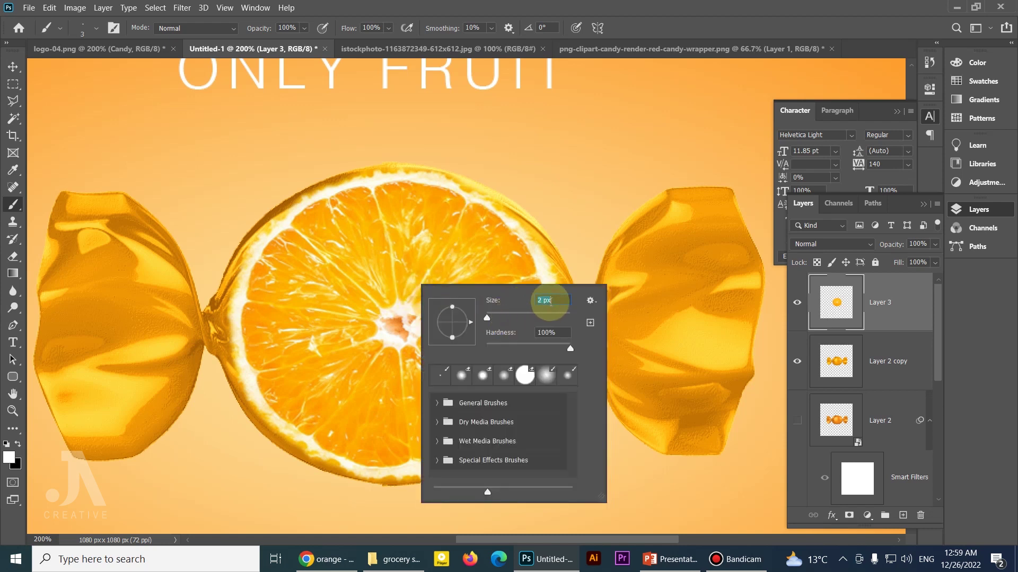
key("Return")
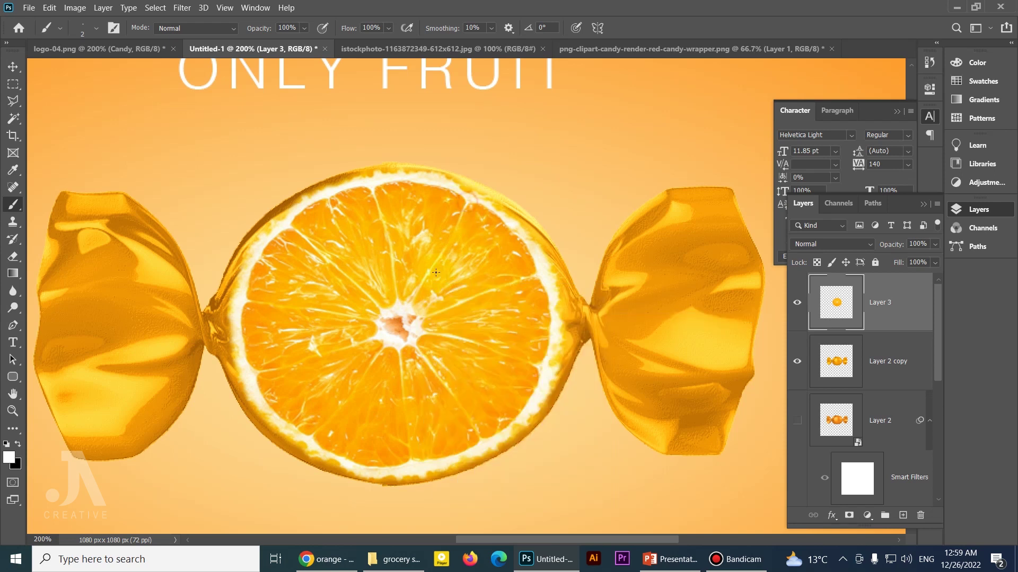
left_click_drag(436, 273, 409, 301)
left_click(902, 516)
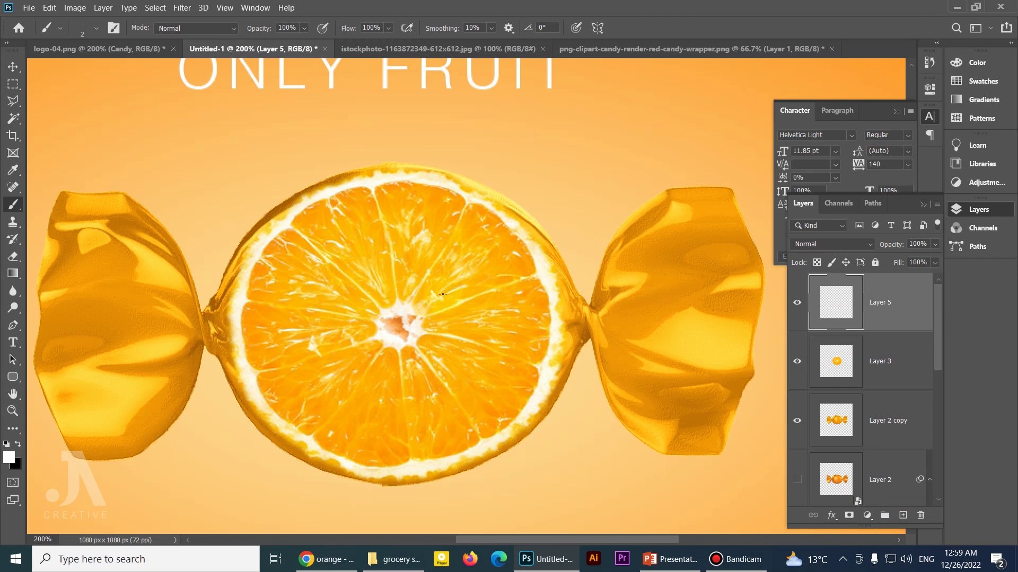
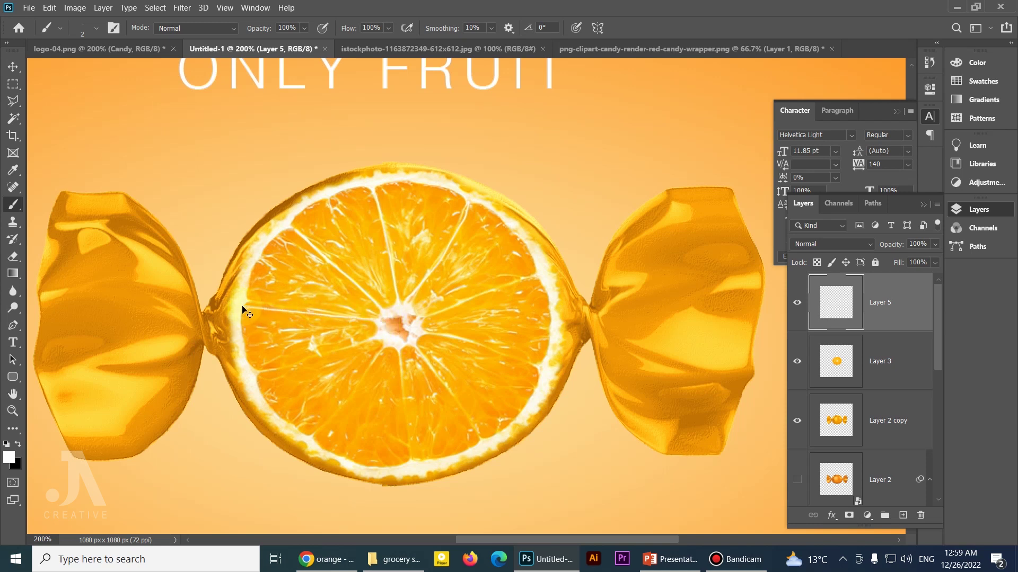
Paint a faint white stroke along one of the orange slice's segment lines on Layer 5.
scroll(372, 319, "down", 1)
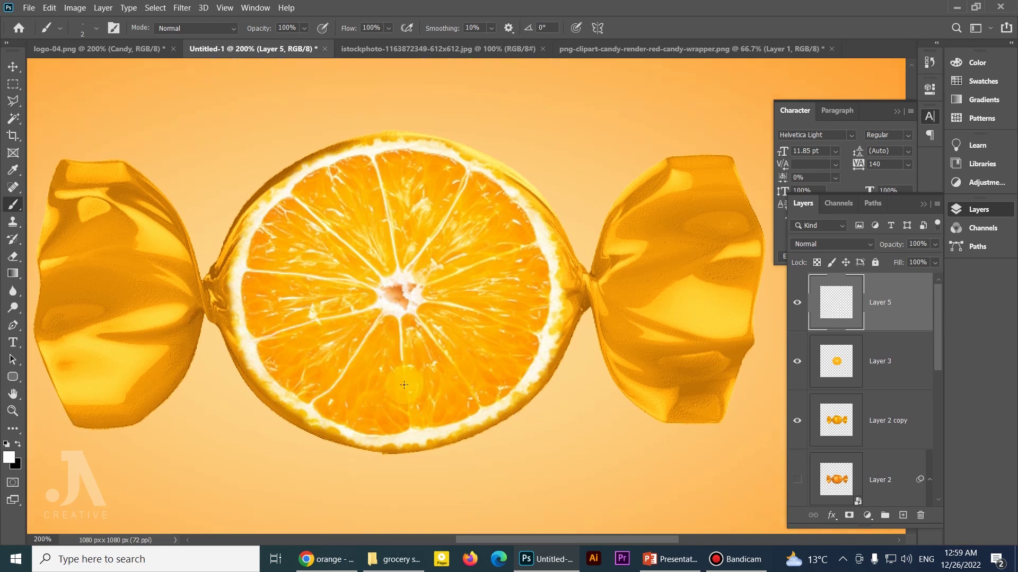
mouse_move(398, 317)
left_mouse_down()
mouse_move(414, 313)
mouse_move(378, 337)
left_mouse_up()
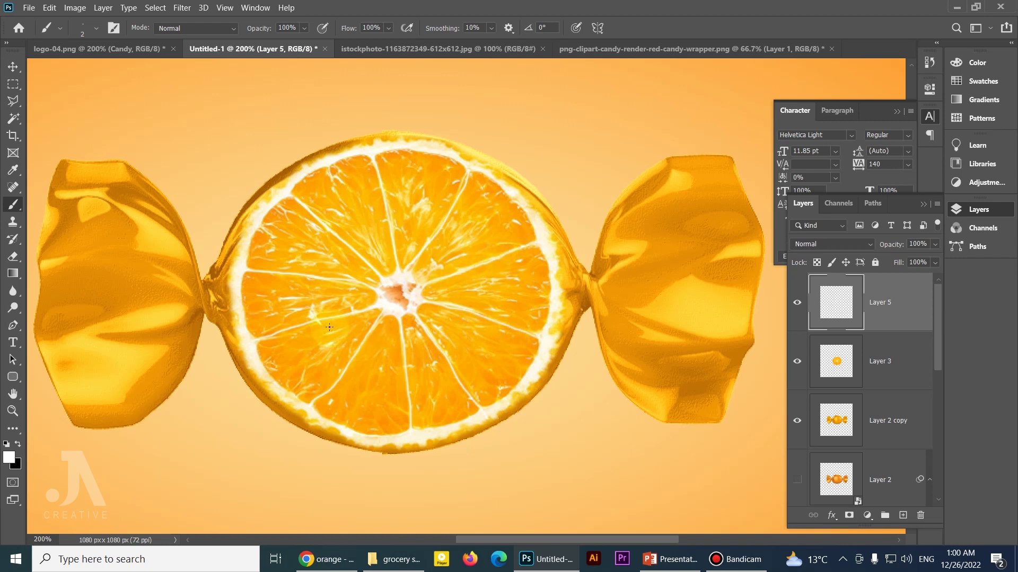
left_click(122, 257)
Toggle Layer 5's visibility to compare the stroke, then bring up the blur/sharpen/smudge tool group.
left_click(910, 311)
left_click(802, 307)
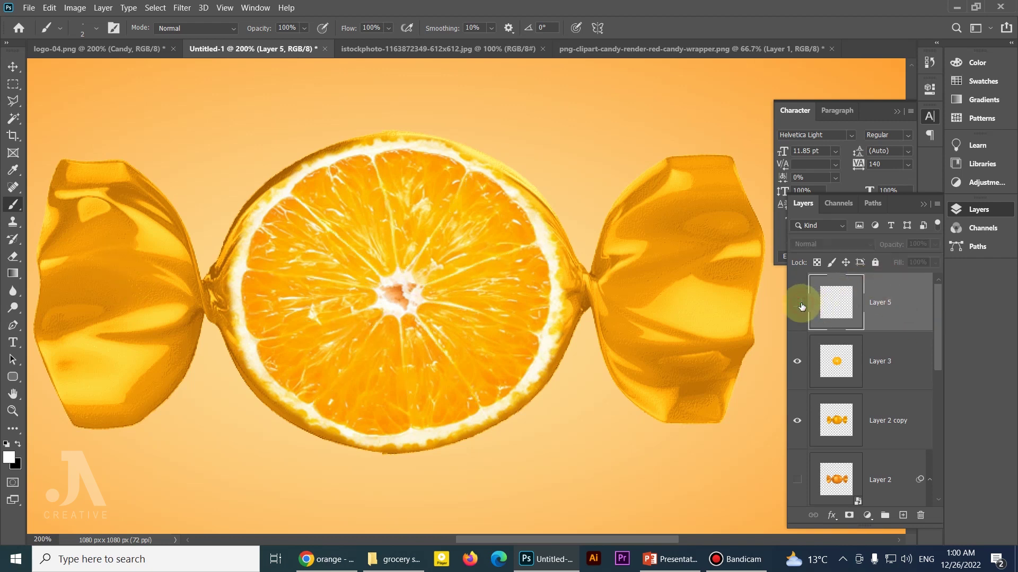
left_click(798, 304)
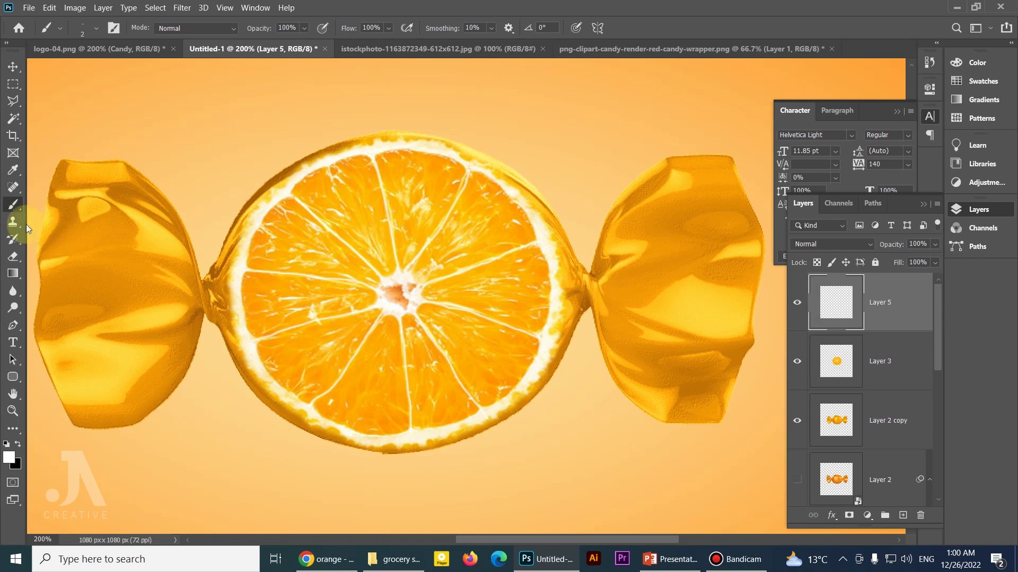
left_click(18, 210)
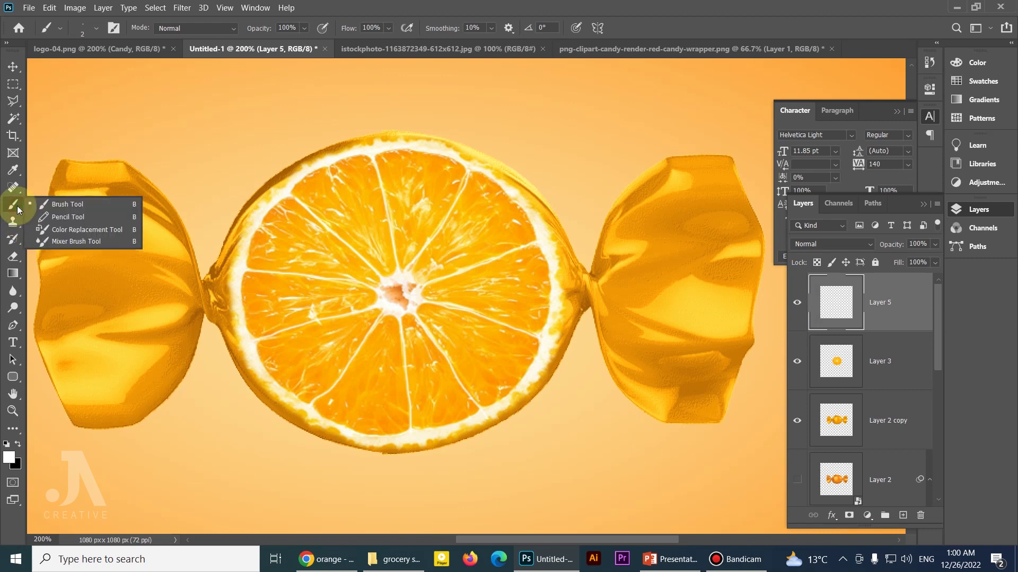
left_click(14, 293)
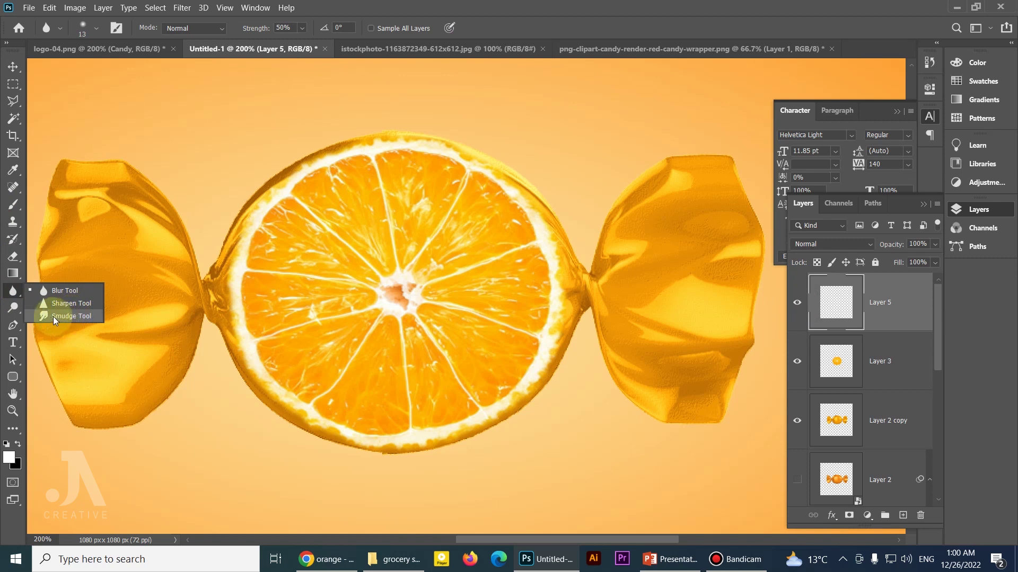
With the Smudge Tool and Layer 3 hidden, fade the upper-right and upper white lines toward the rim.
left_click(53, 316)
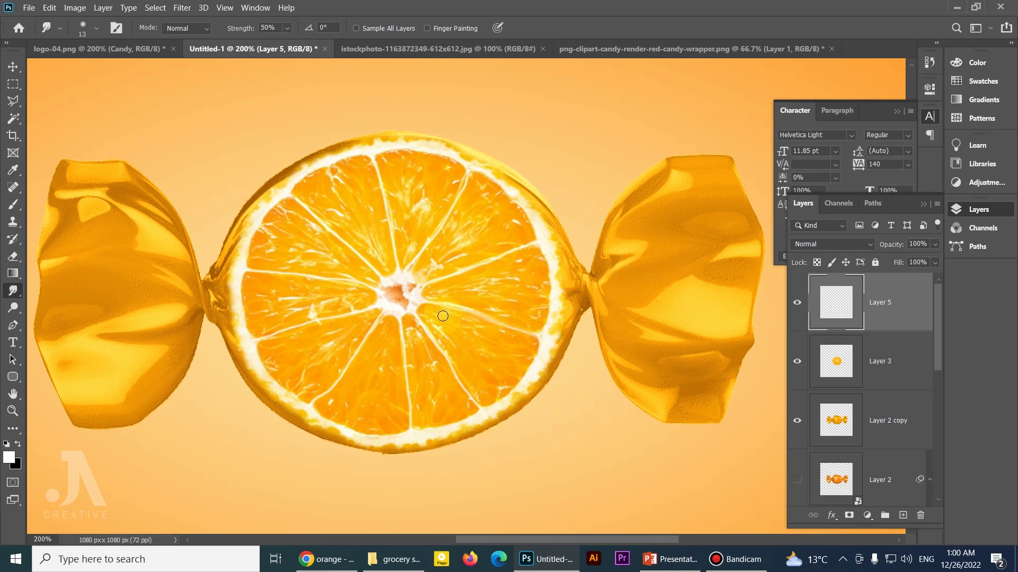
left_click(796, 361)
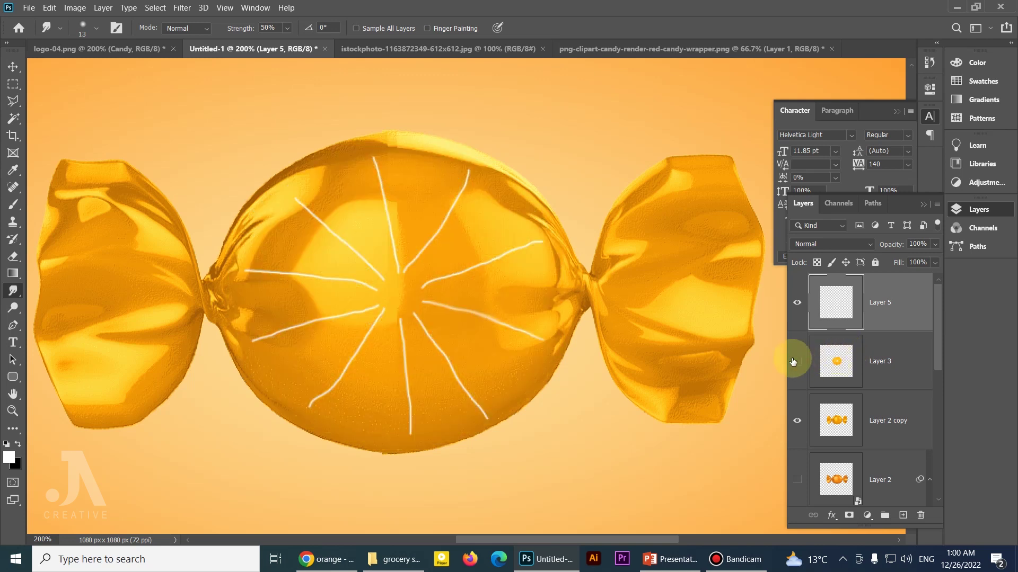
left_click_drag(422, 278, 502, 268)
left_click_drag(425, 284, 550, 239)
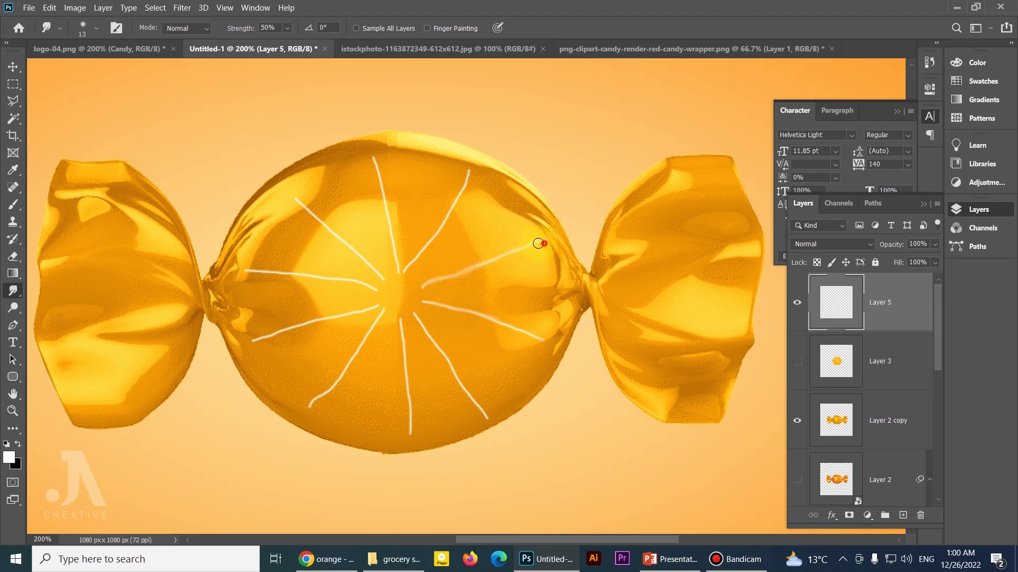
left_click_drag(419, 287, 551, 233)
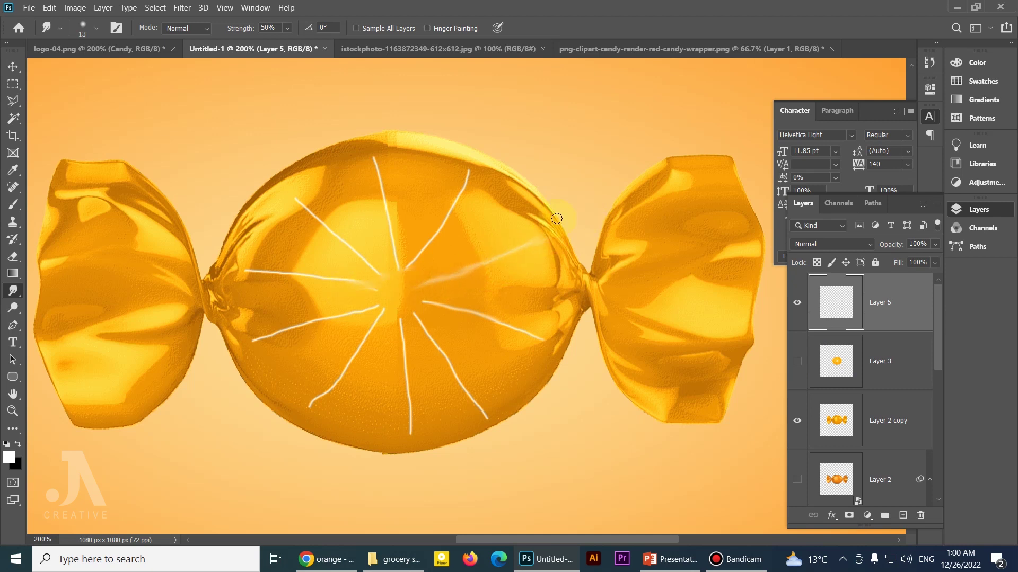
left_click_drag(412, 262, 469, 174)
left_click_drag(409, 272, 465, 172)
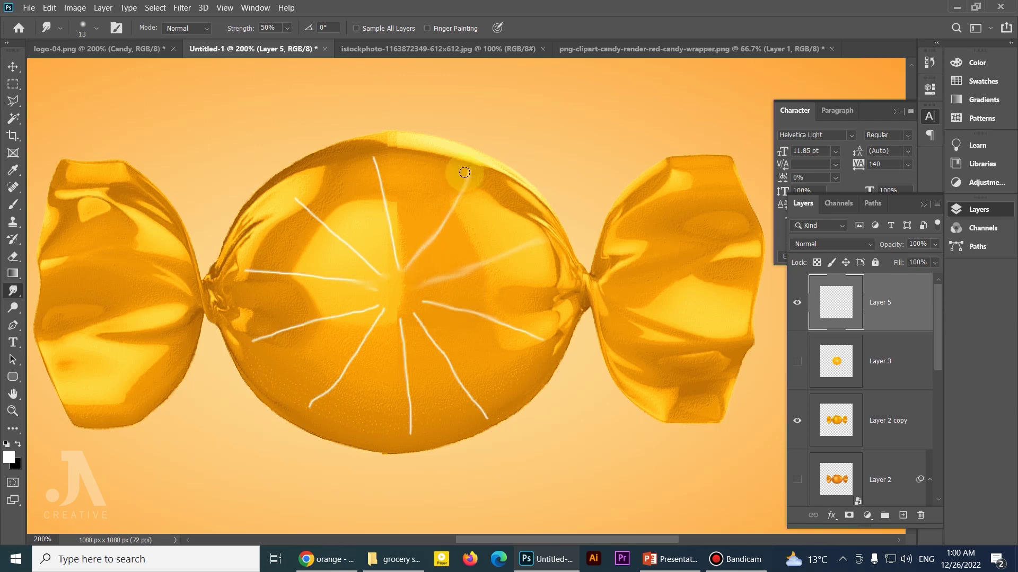
Smudge the upper-left line toward the centre, show Layer 3 again, and blend the pulp.
left_click(293, 199)
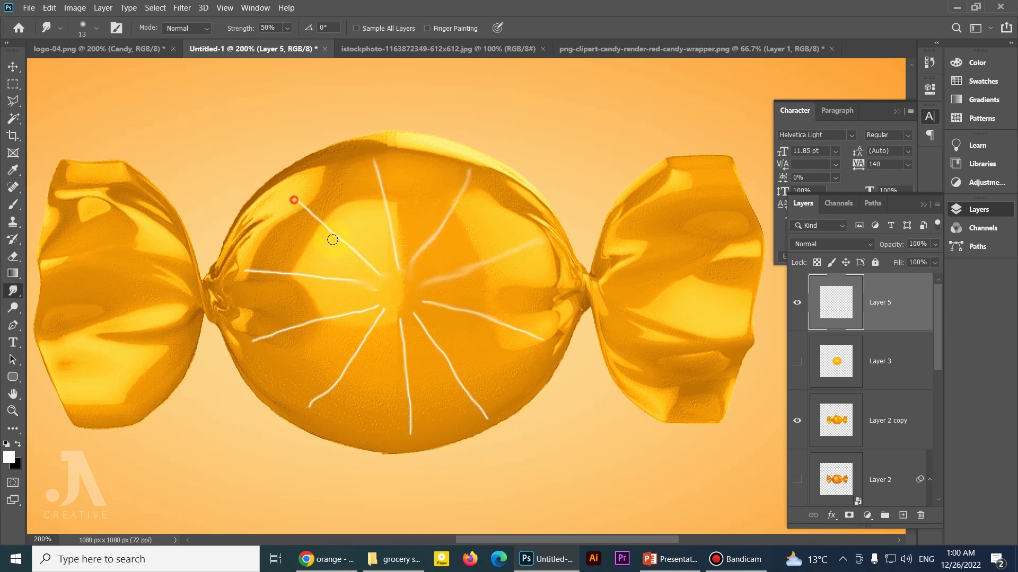
left_click(387, 295, "shift")
left_click(795, 361)
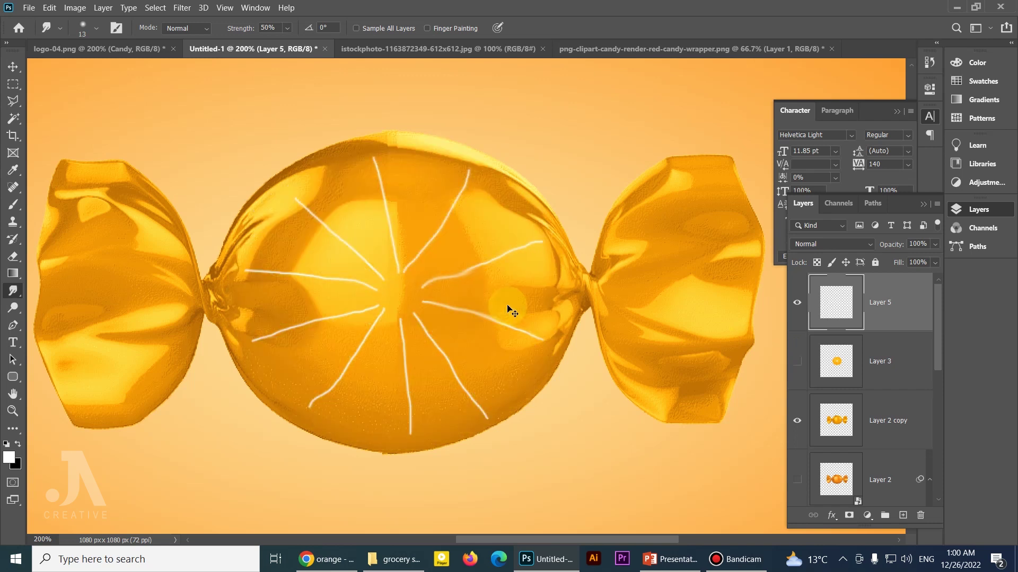
left_click(797, 361)
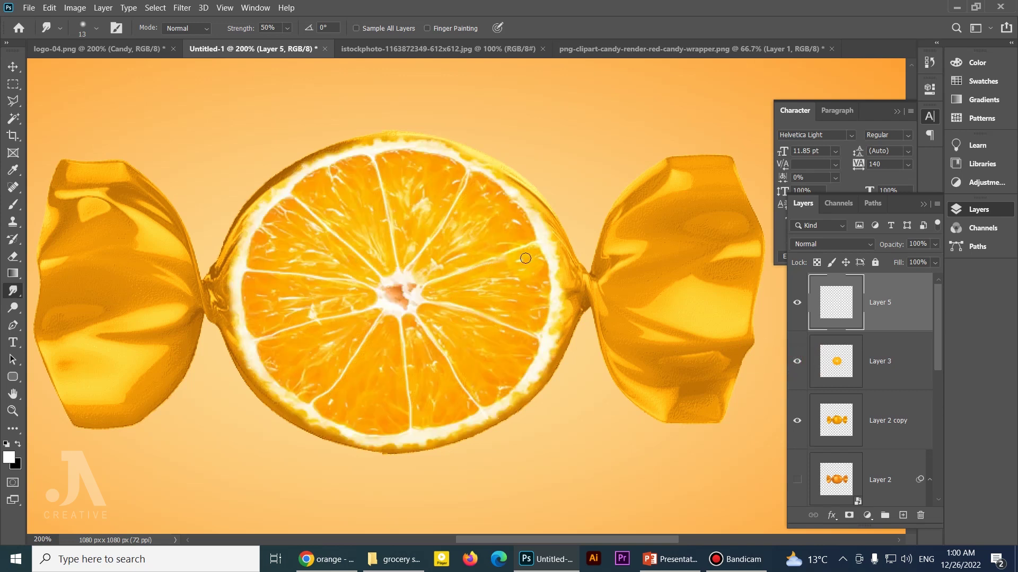
mouse_move(493, 262)
left_mouse_down()
mouse_move(433, 283)
mouse_move(474, 187)
left_mouse_up()
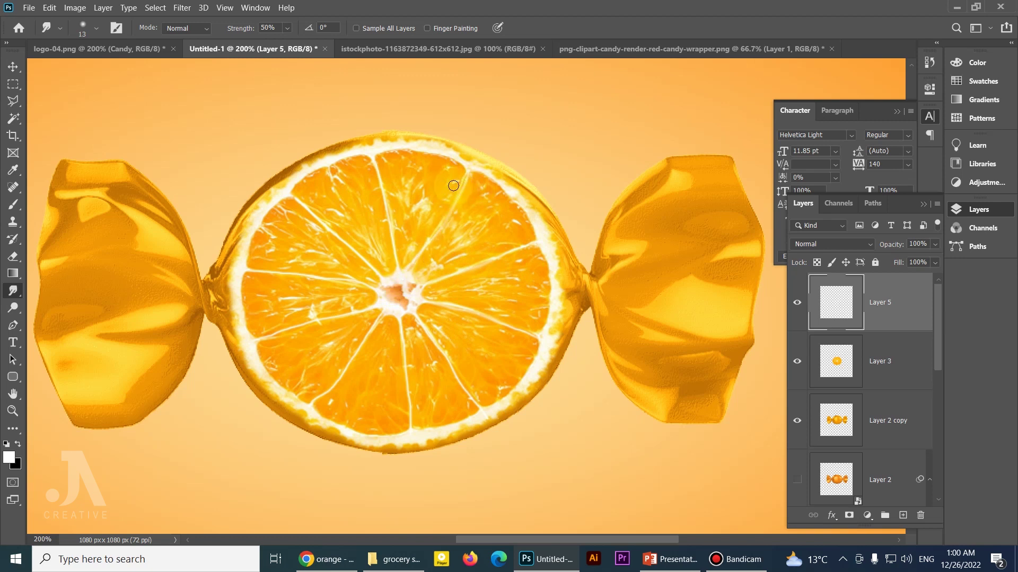
mouse_move(474, 187)
left_mouse_down()
mouse_move(415, 235)
mouse_move(399, 264)
mouse_move(491, 418)
left_mouse_up()
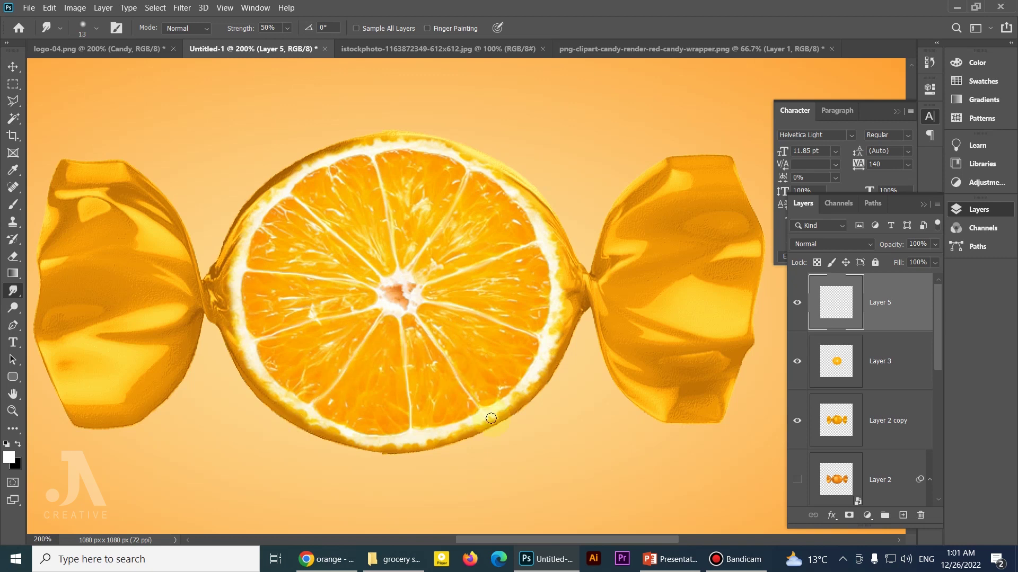
key("ctrl+0")
Smudge soft streaks across the left pulp segments and undo the stray smear on the upper-left rind.
left_click(414, 346, "ctrl")
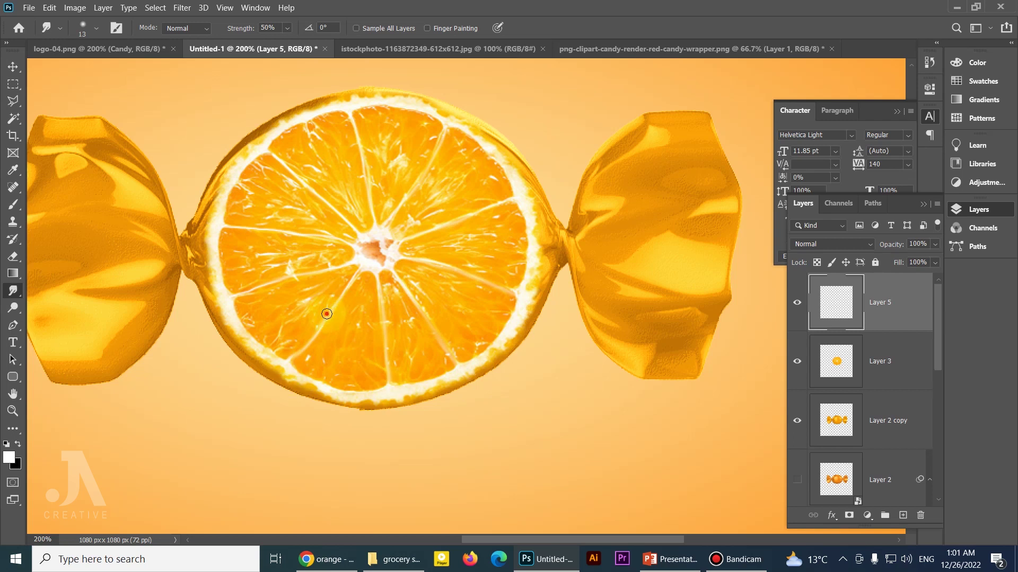
left_click_drag(326, 314, 233, 291)
left_click_drag(326, 225, 209, 227)
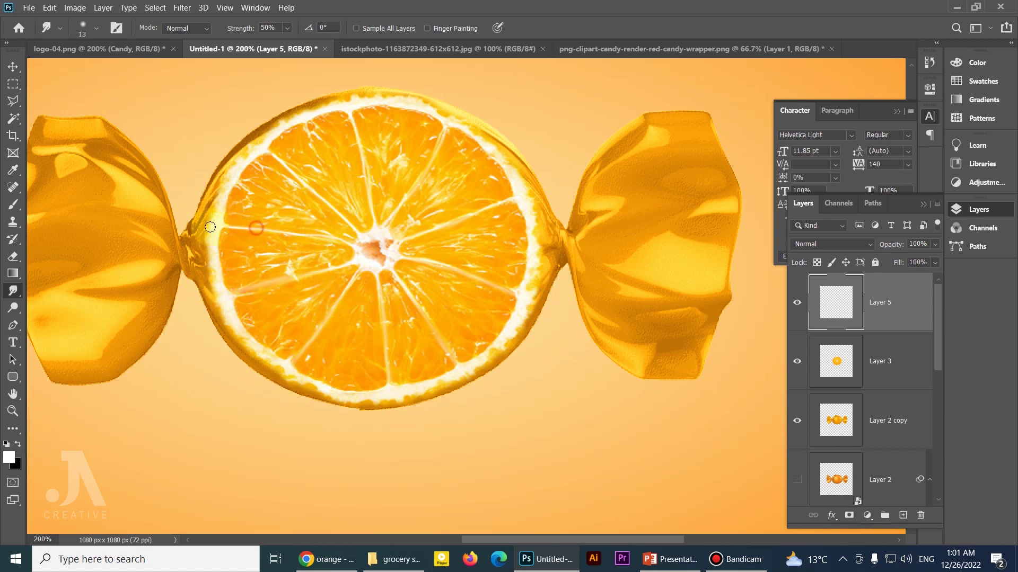
key("ctrl+z")
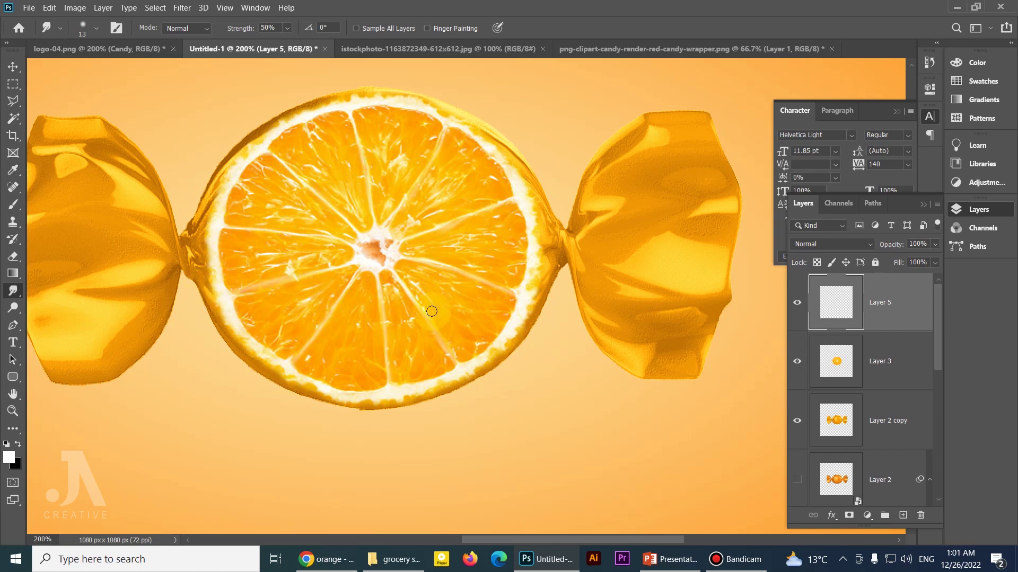
Zoom out to compare the ad with Layer 5 on and off, then recentre on the orange.
key("ctrl+minus")
key("v")
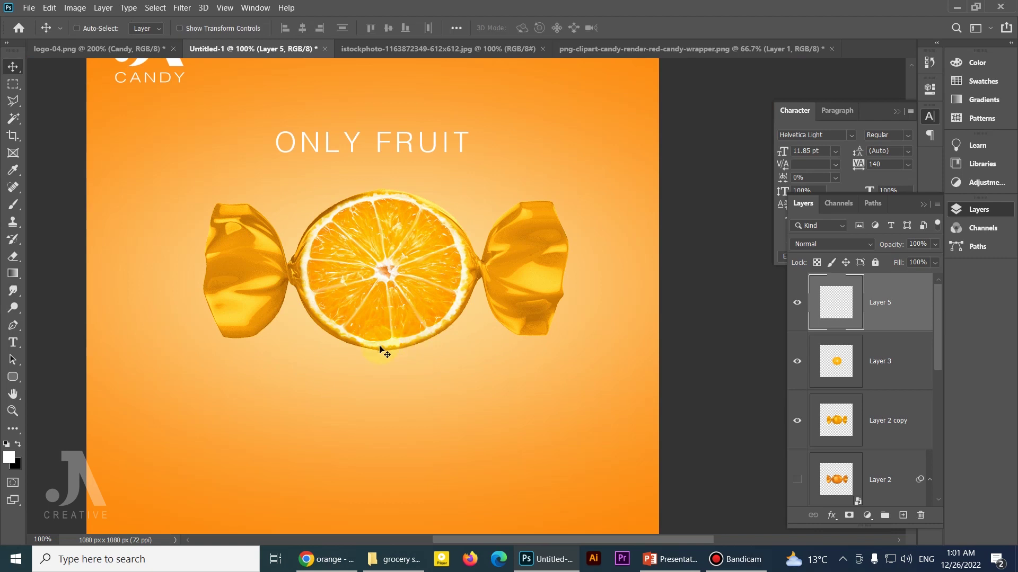
left_click(797, 303)
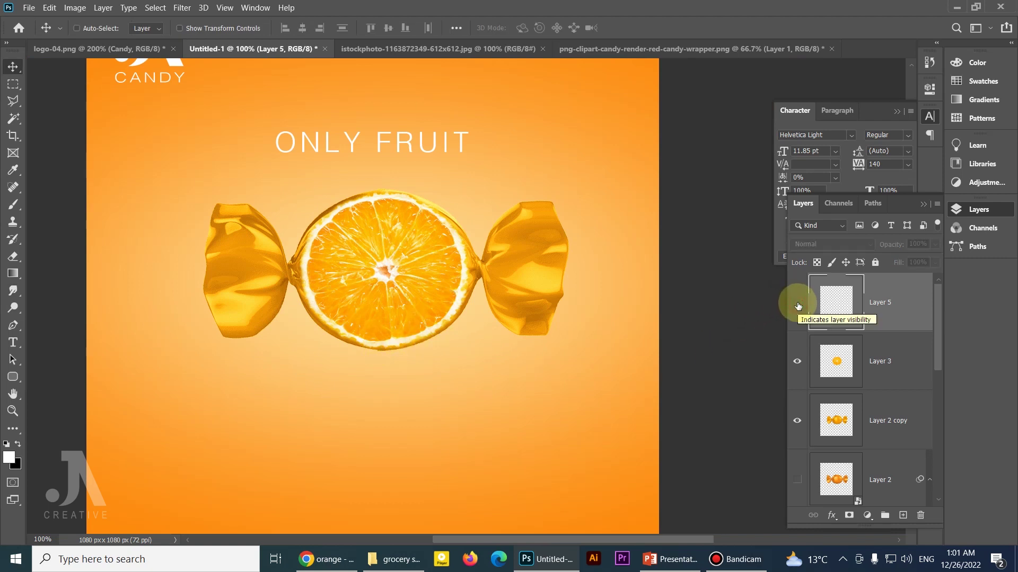
left_click(797, 303)
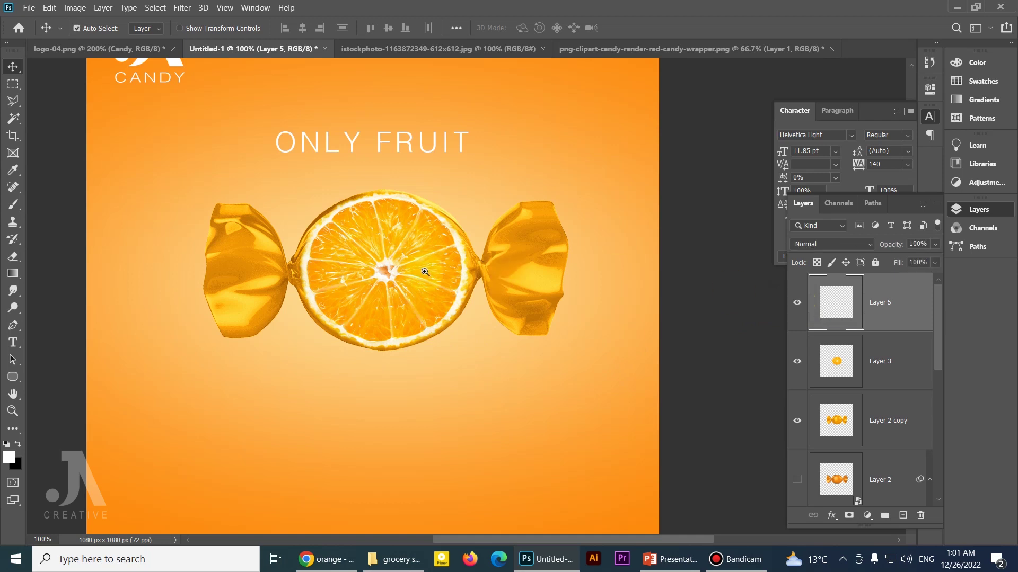
scroll(422, 267, "up", 1)
left_click_drag(394, 273, 397, 277)
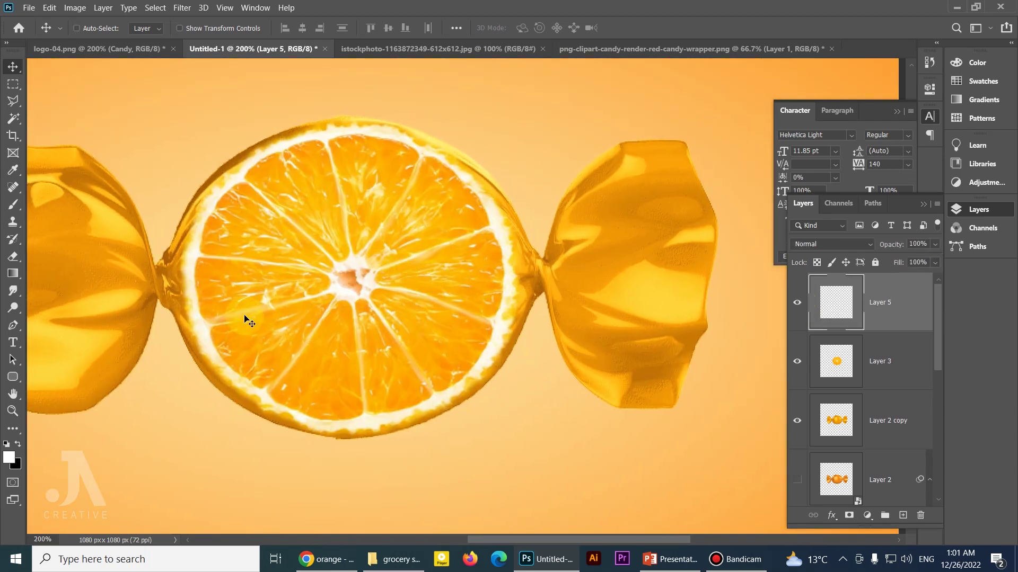
key("b")
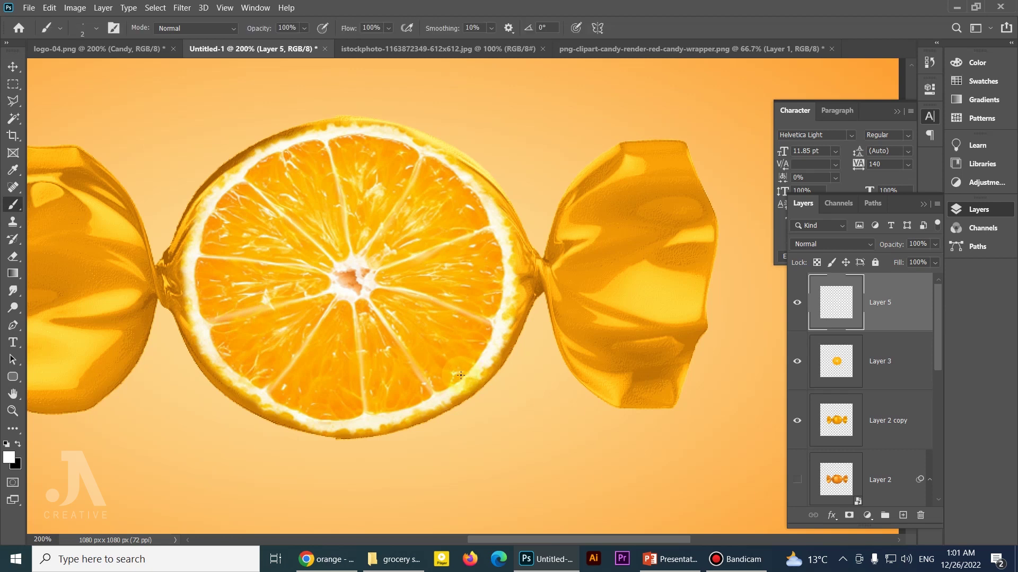
Sample an orange-yellow from the wrapper and shift it to a brighter yellow painting colour.
left_click(431, 312, "alt")
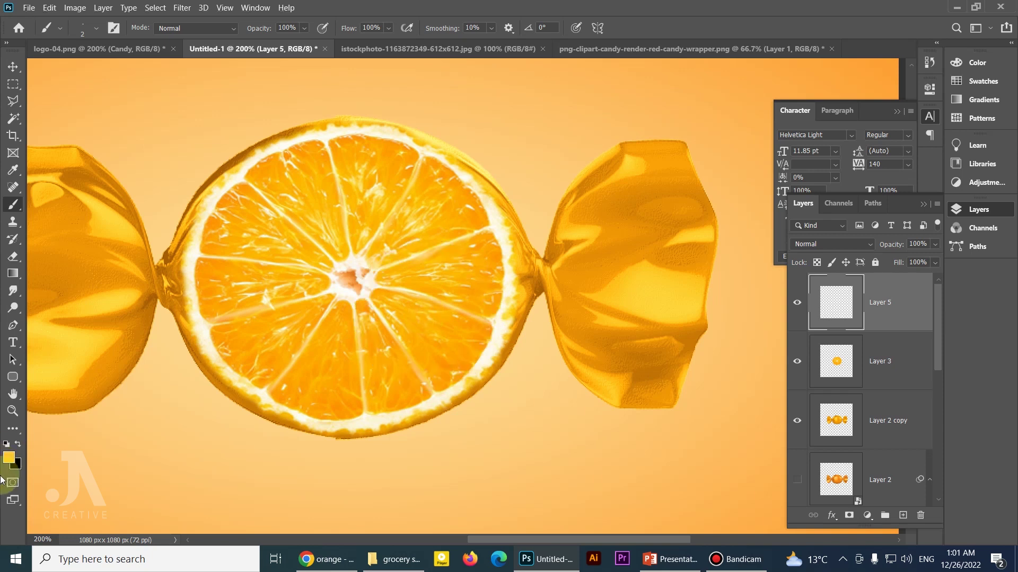
left_click(9, 457)
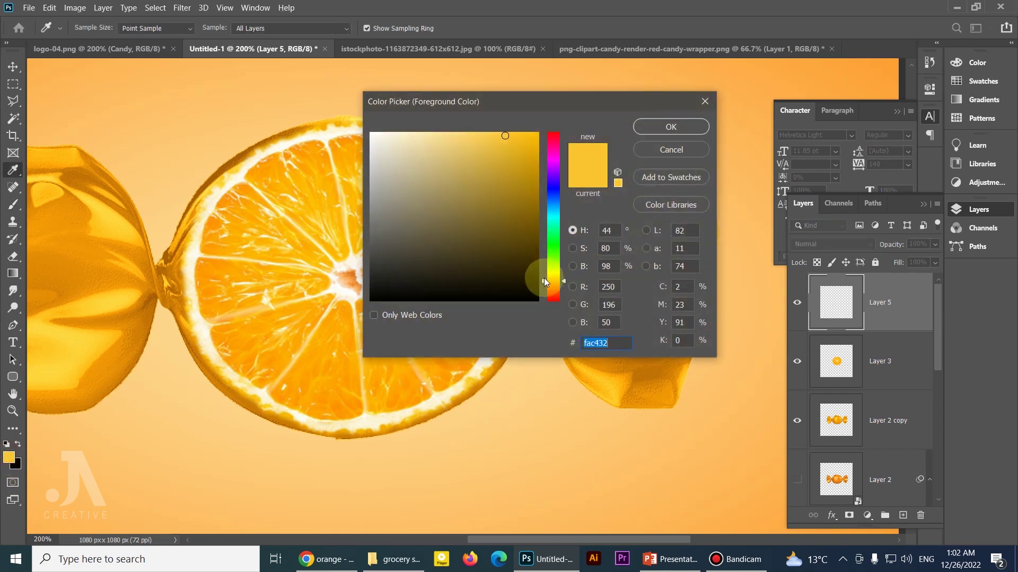
left_click(543, 274)
left_click(648, 127)
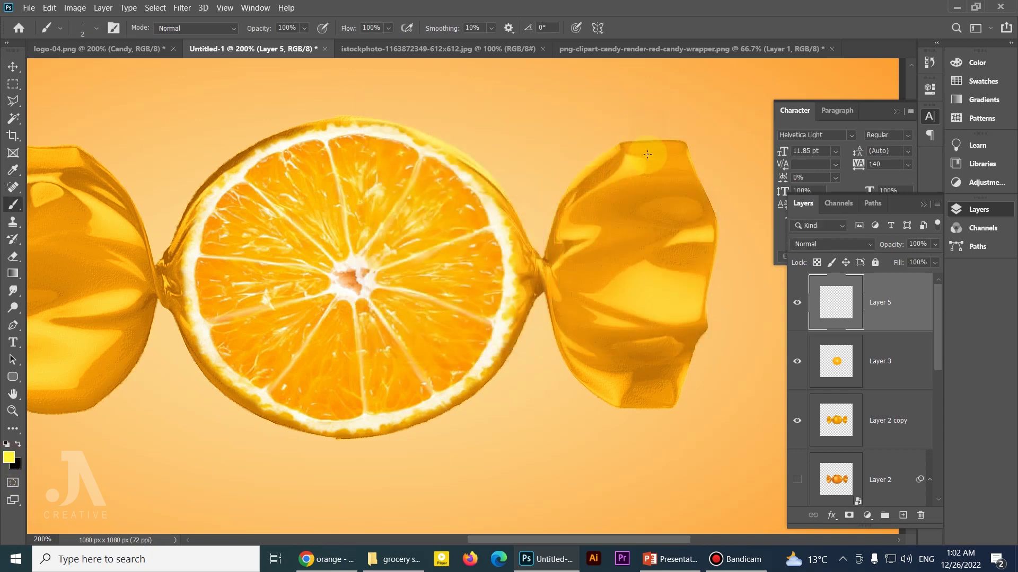
Lock Layer 5's transparent pixels, compare it on and off, and switch the painting colour to white.
left_click(837, 301)
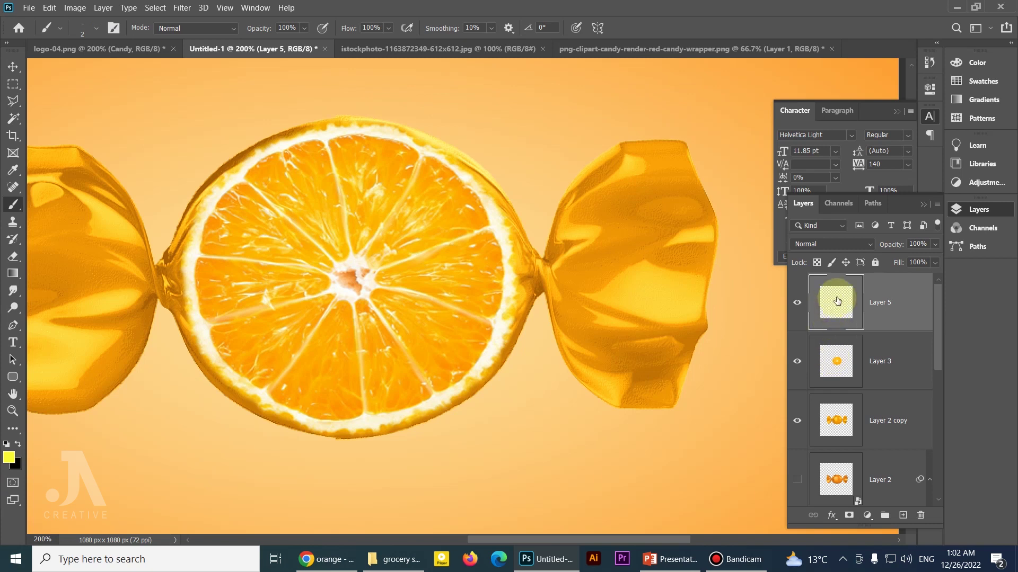
left_click(817, 262)
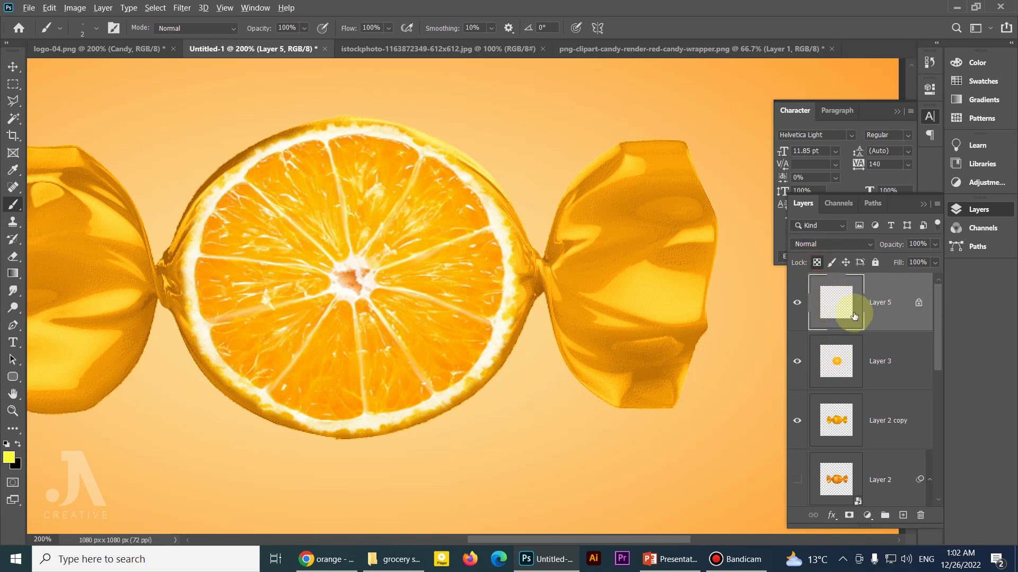
key("v")
left_click(345, 330)
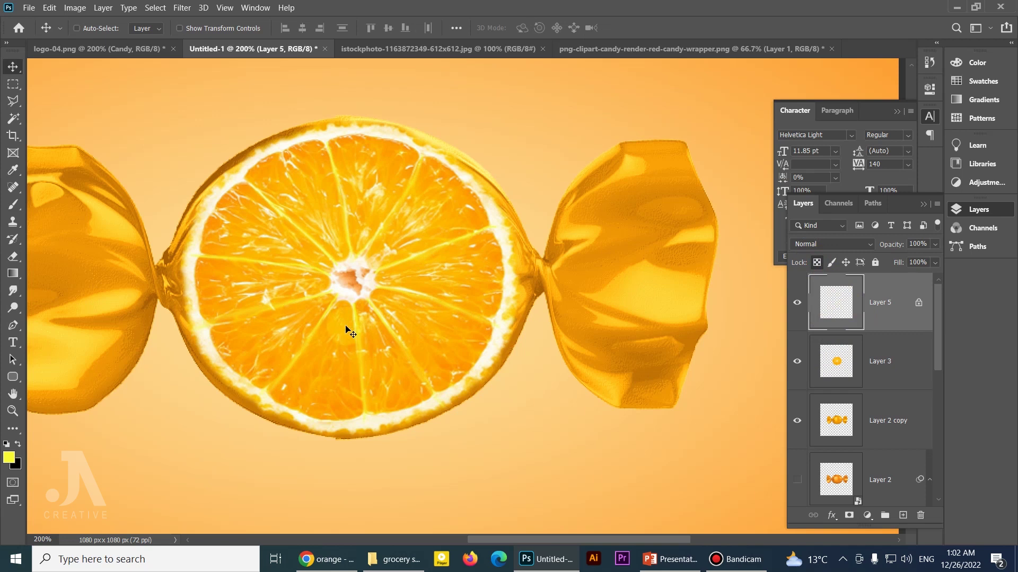
left_click(797, 303)
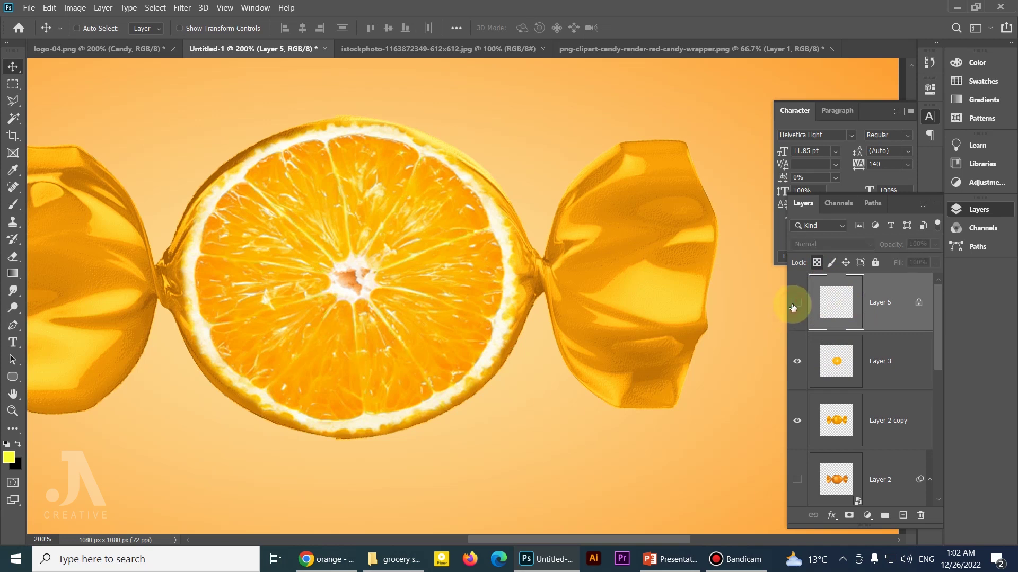
left_click(793, 306)
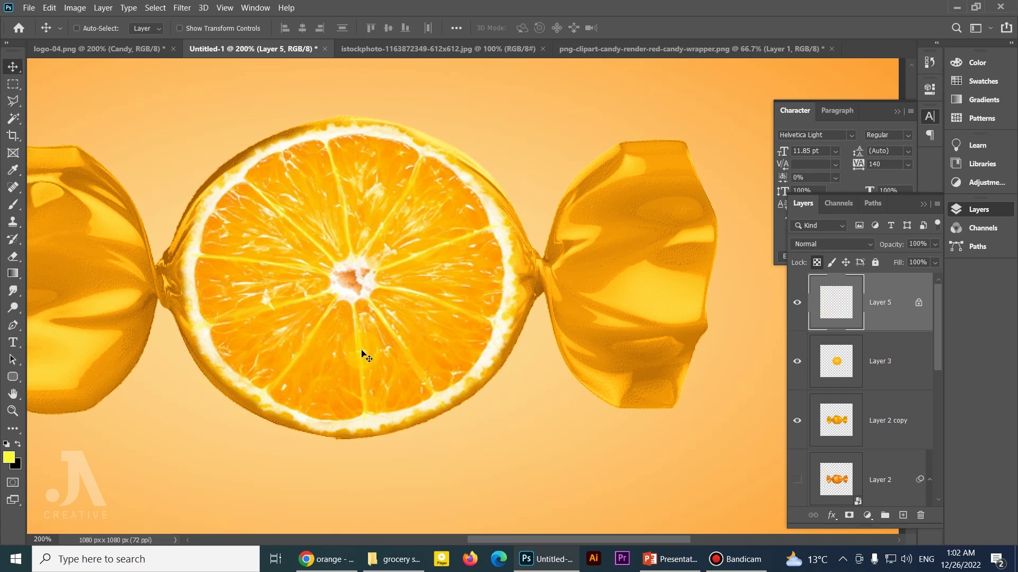
left_click(11, 449)
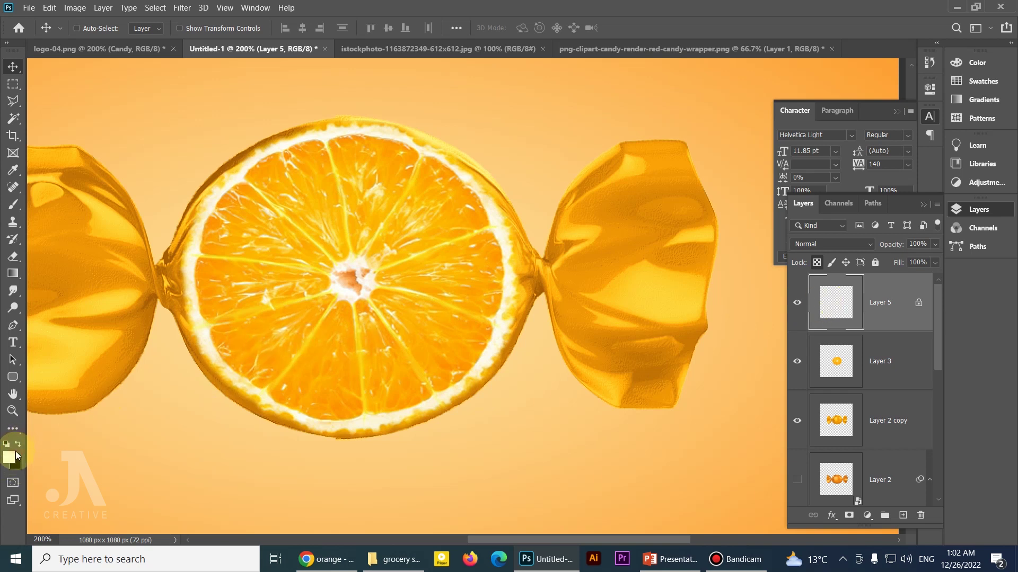
Set up a white 111 px brush at 30% opacity.
key("d")
key("b")
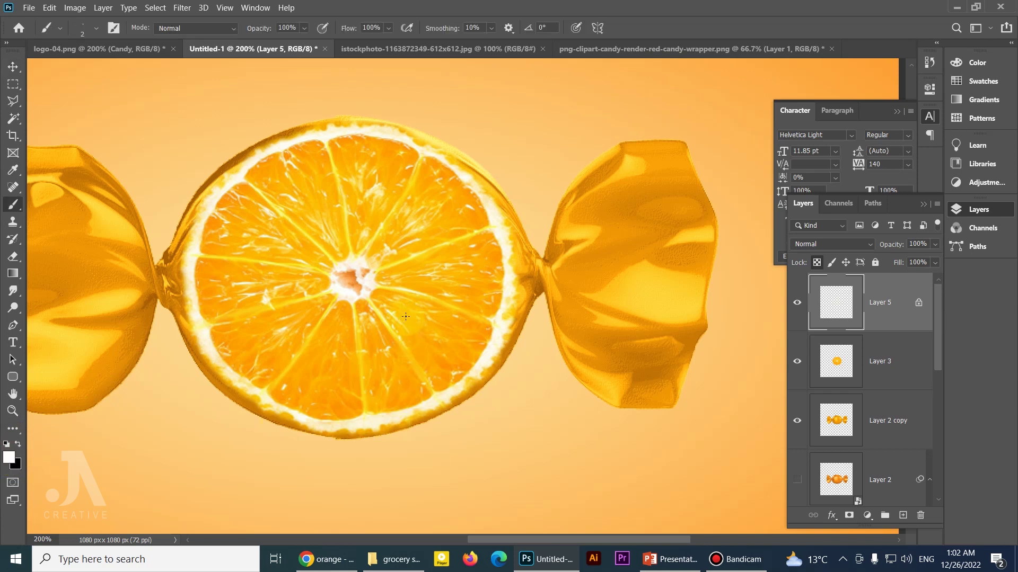
right_click(347, 299)
left_click_drag(420, 327, 473, 333)
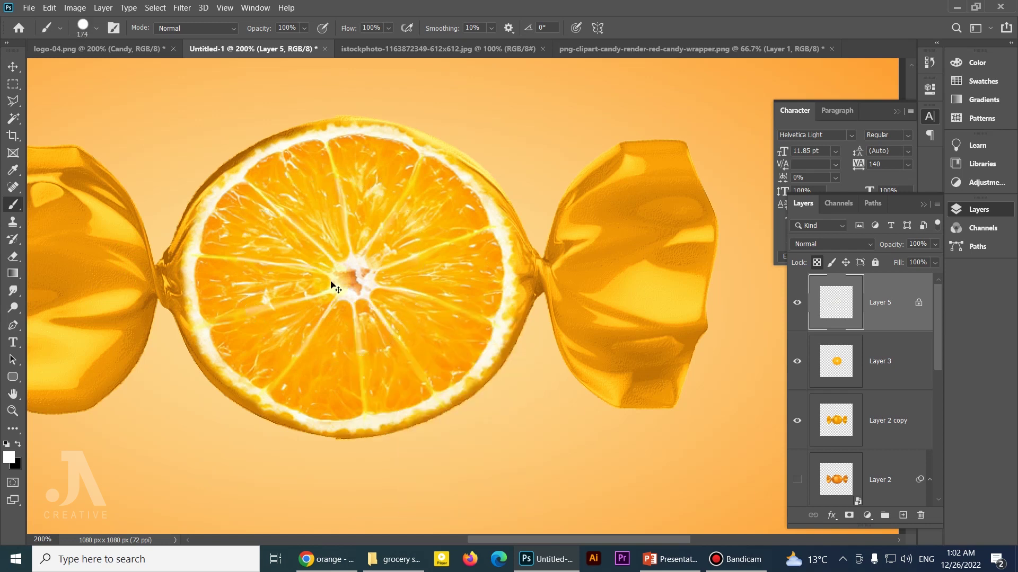
right_click(345, 273)
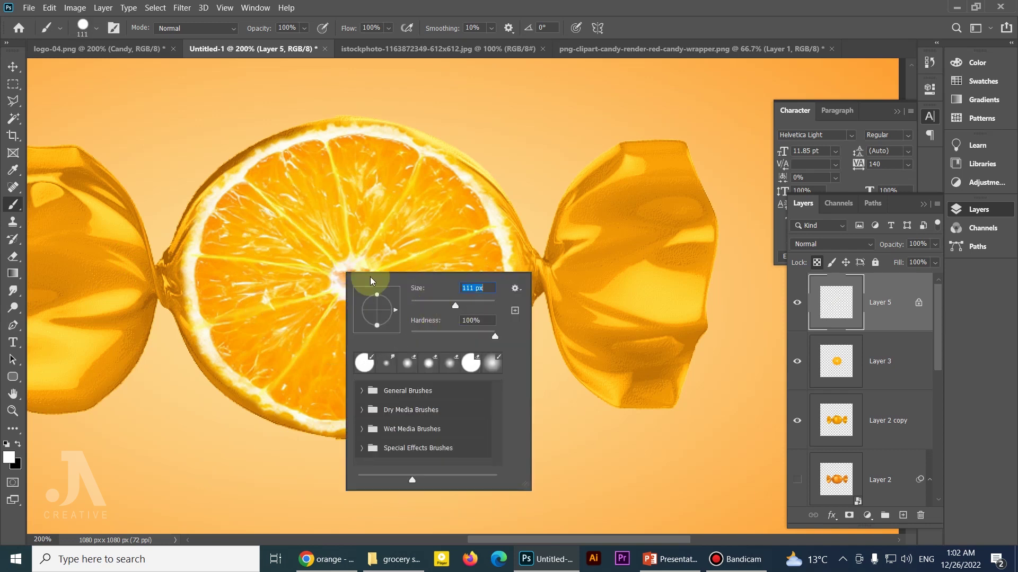
left_click(345, 270)
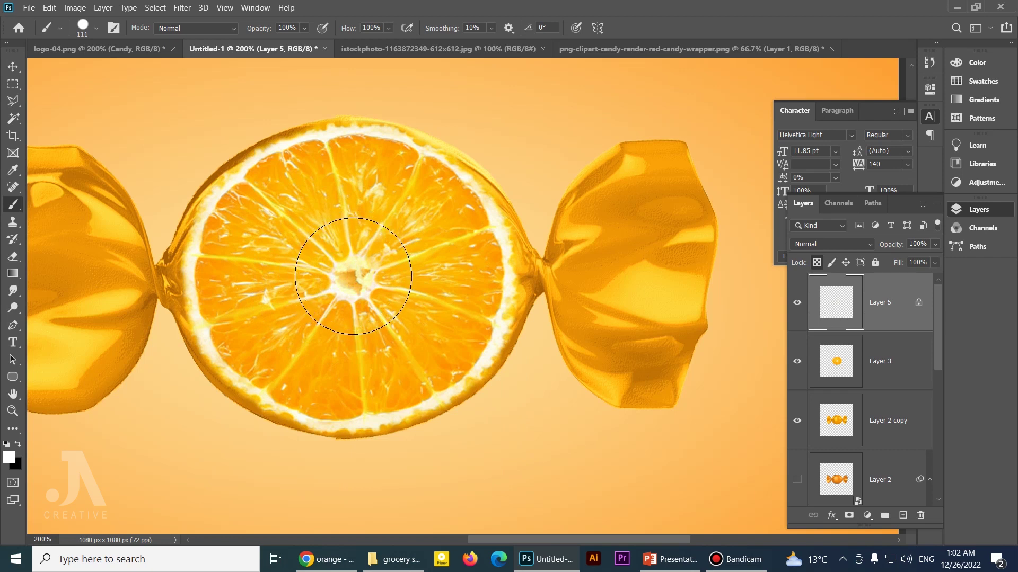
key("3")
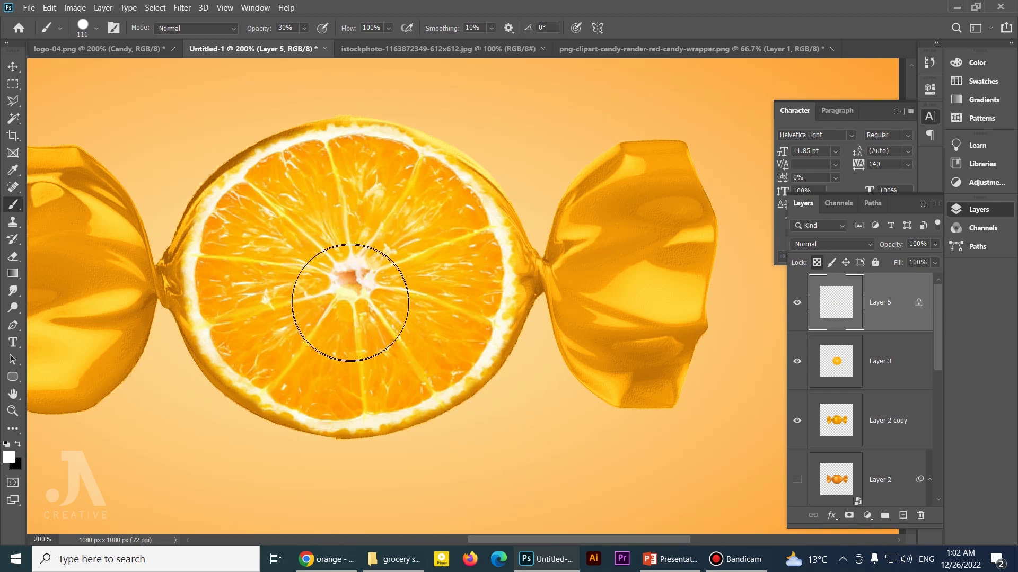
Paint soft white highlights on the slice's lower left at 30% and across it at 60%.
left_click(283, 376)
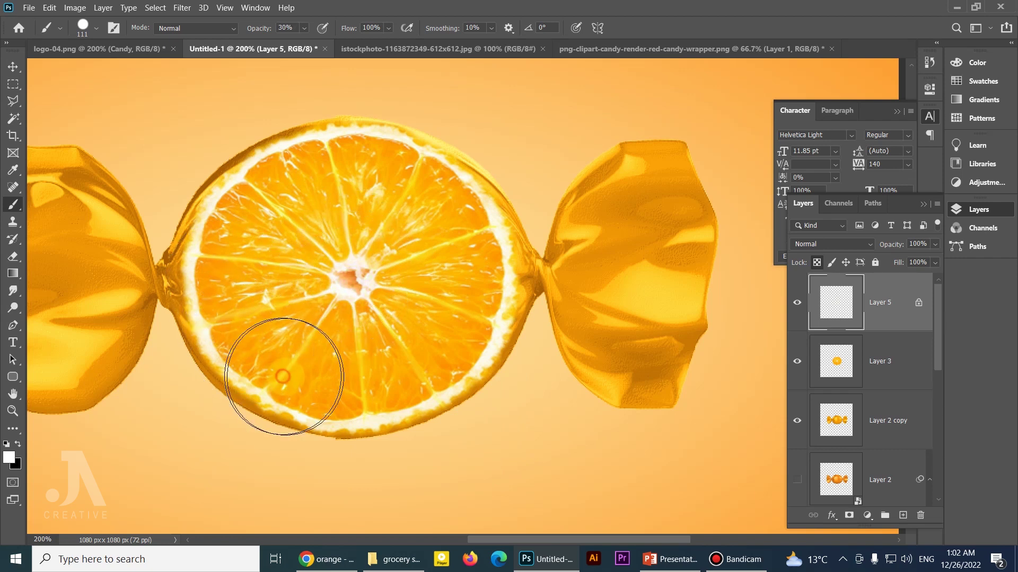
key("6")
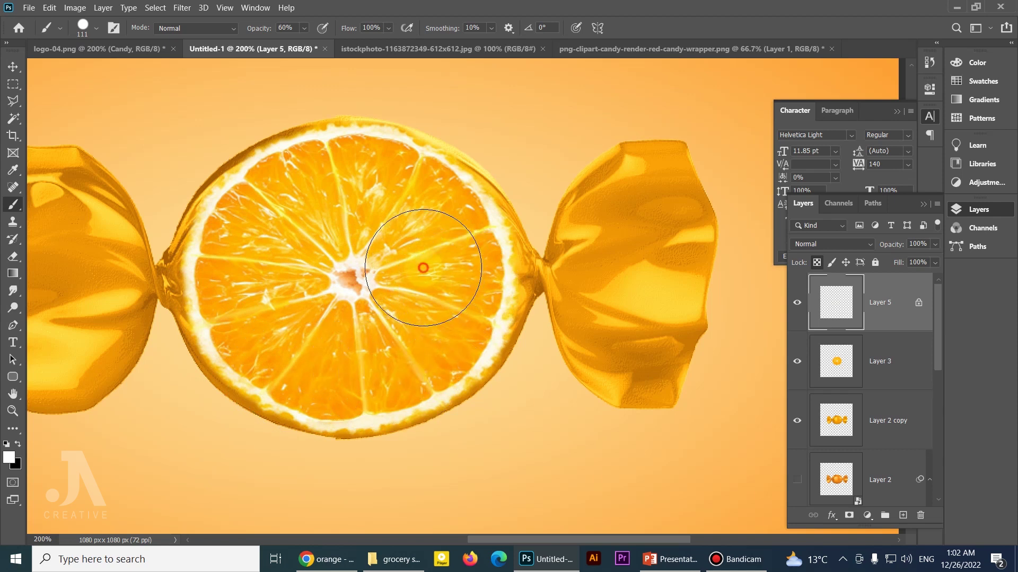
left_click_drag(423, 267, 284, 382)
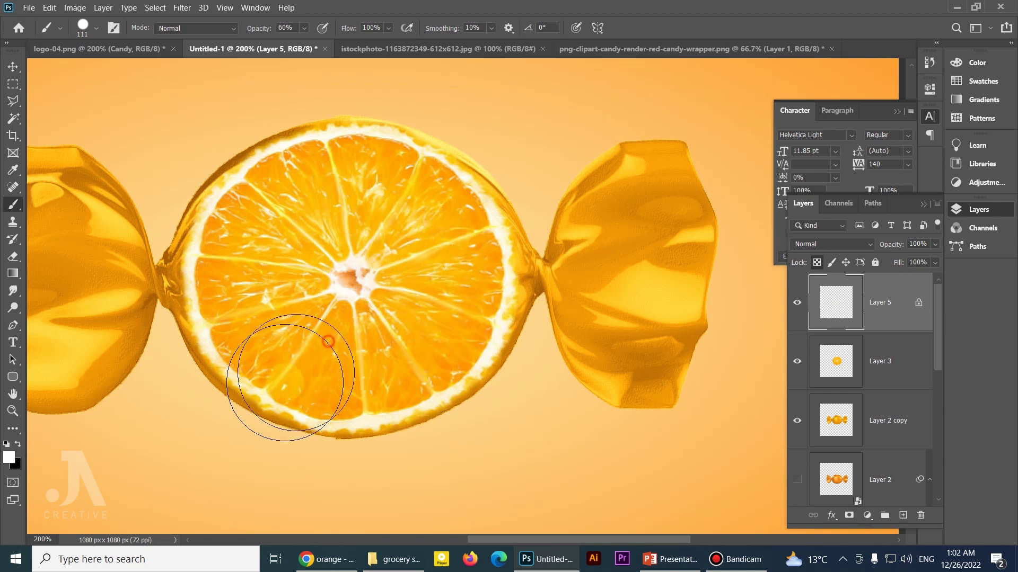
key("v")
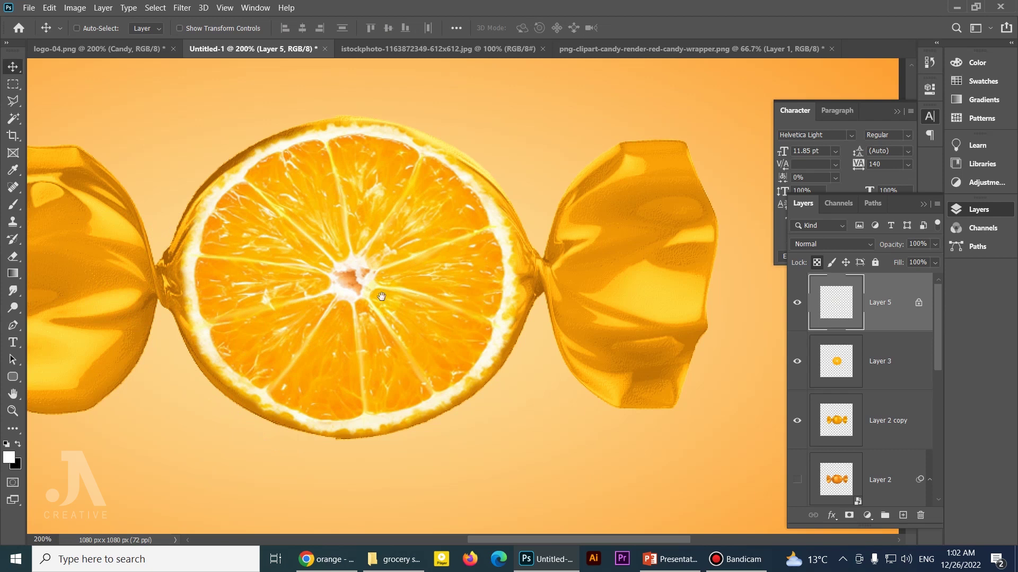
left_click(798, 304)
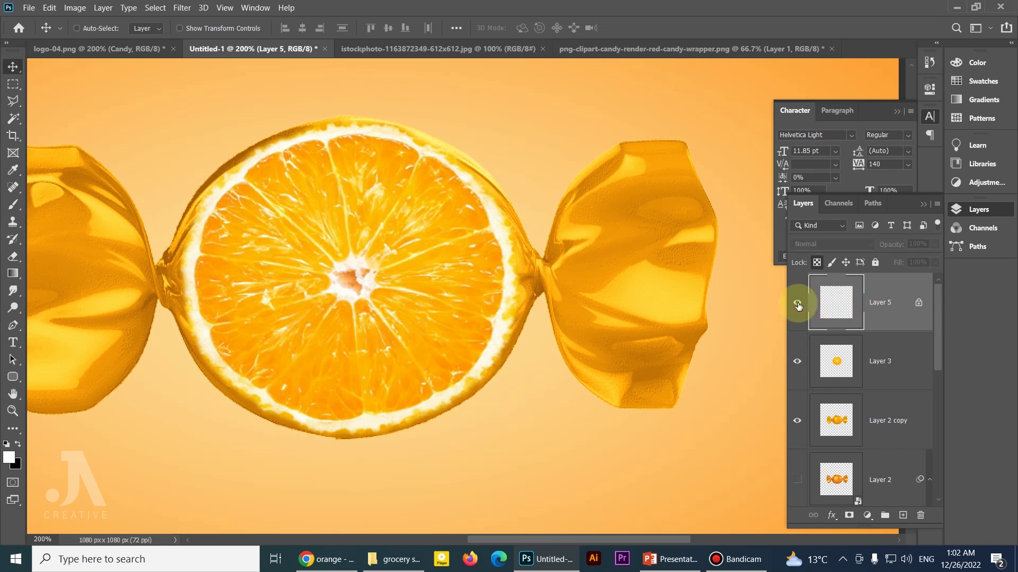
left_click(797, 304)
key("ctrl+space")
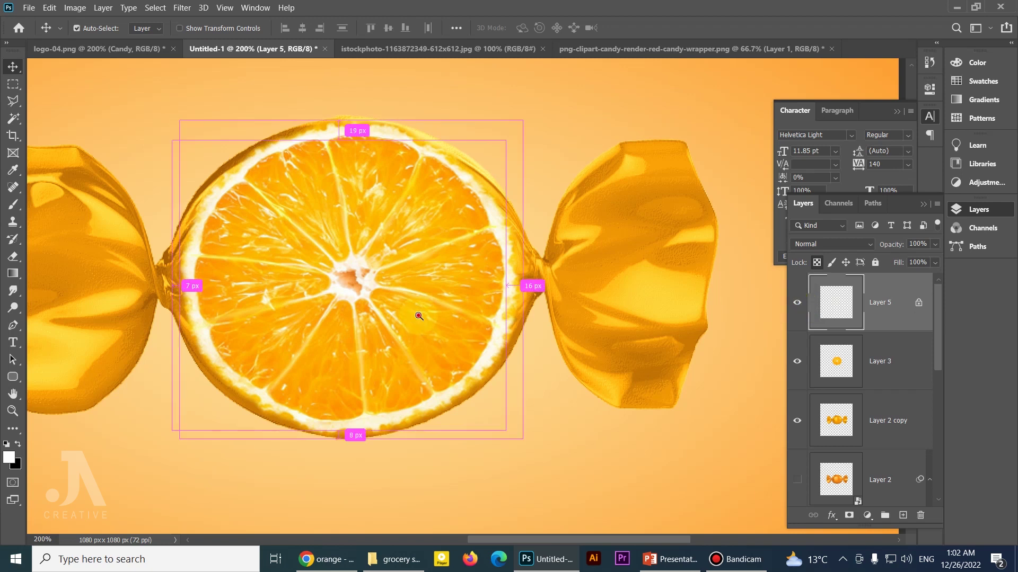
key("ctrl+minus")
Duplicate Layer 3 with Ctrl+J, hide the original, and zoom in on the slice.
scroll(432, 318, "down", 1)
left_click(432, 318, "ctrl")
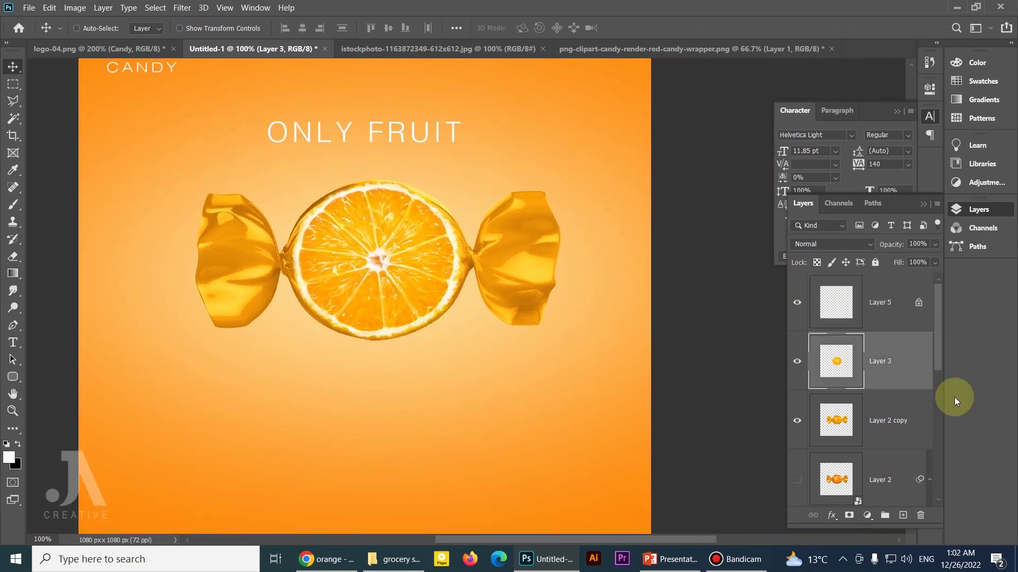
left_click(903, 516)
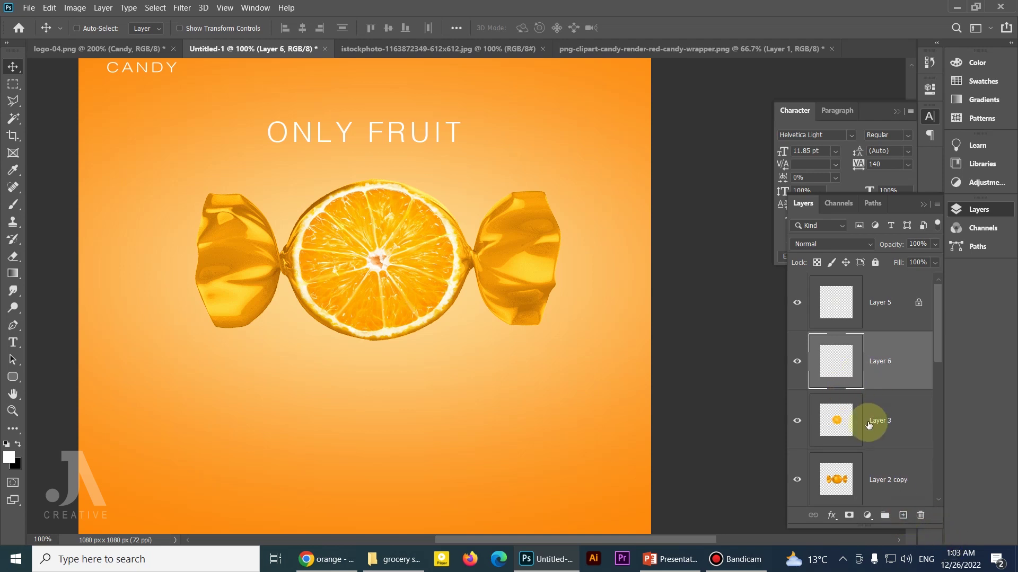
left_click_drag(869, 419, 847, 376)
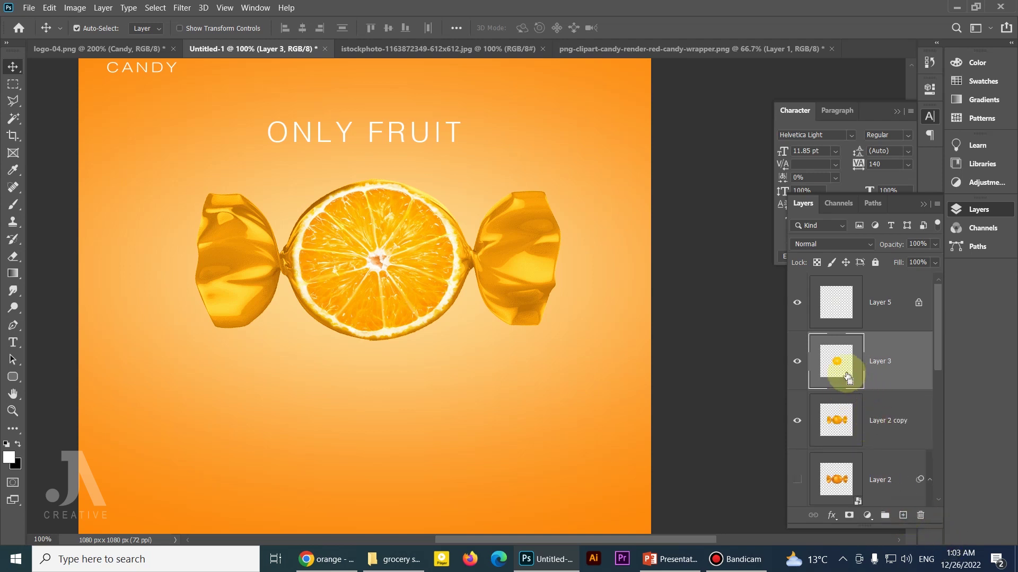
key("ctrl+j")
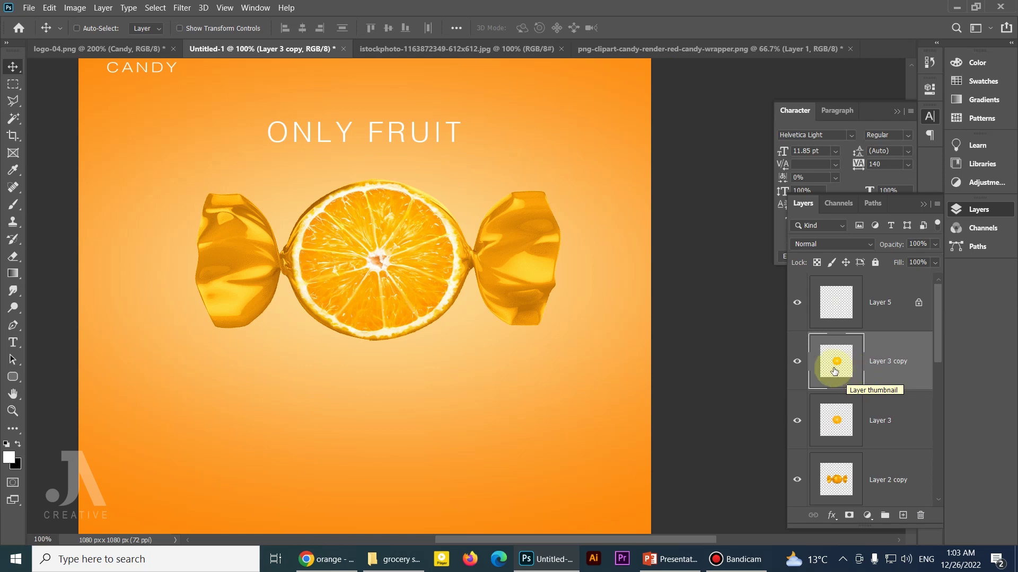
left_click(796, 418)
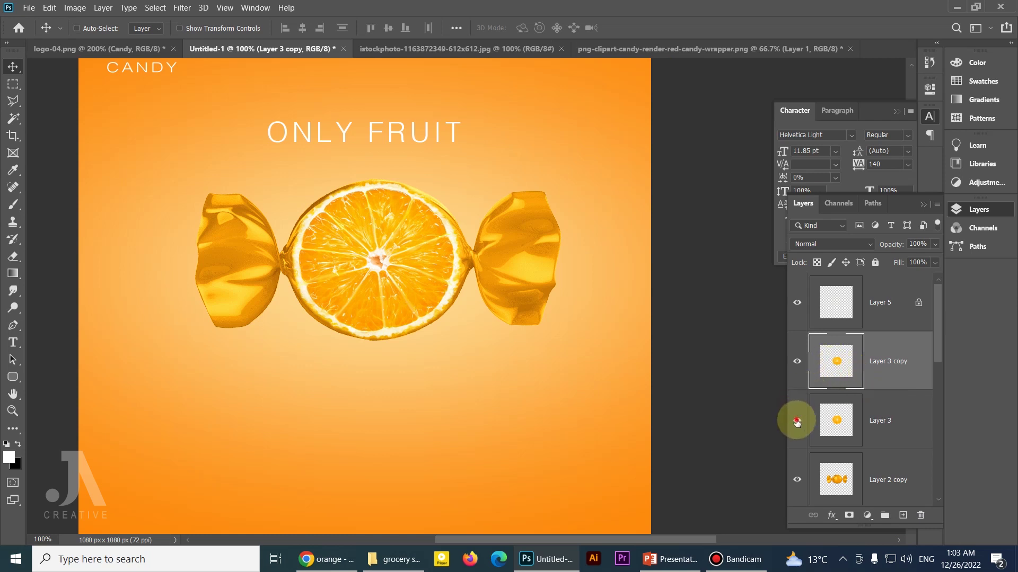
left_click(416, 259)
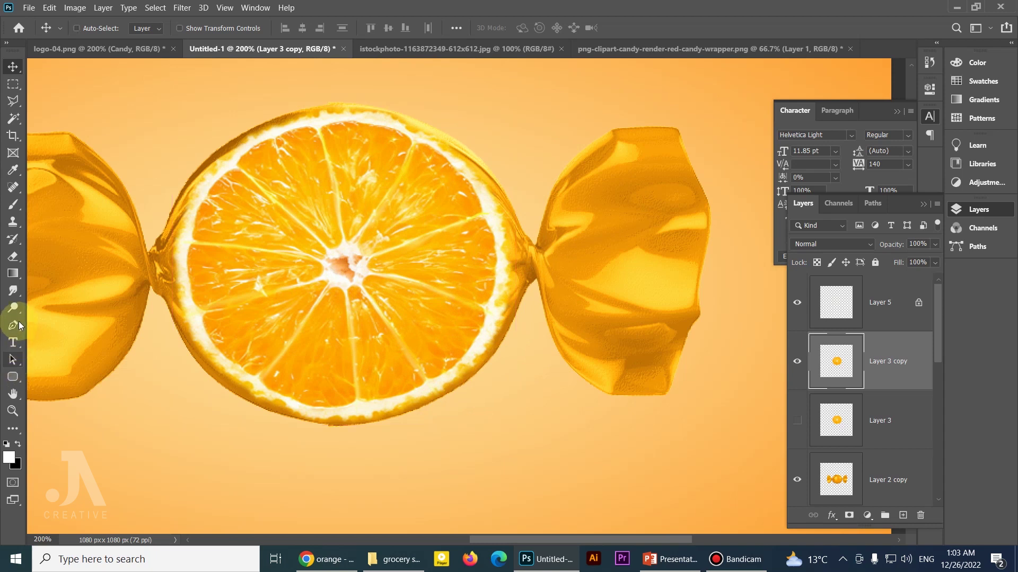
left_click(13, 291)
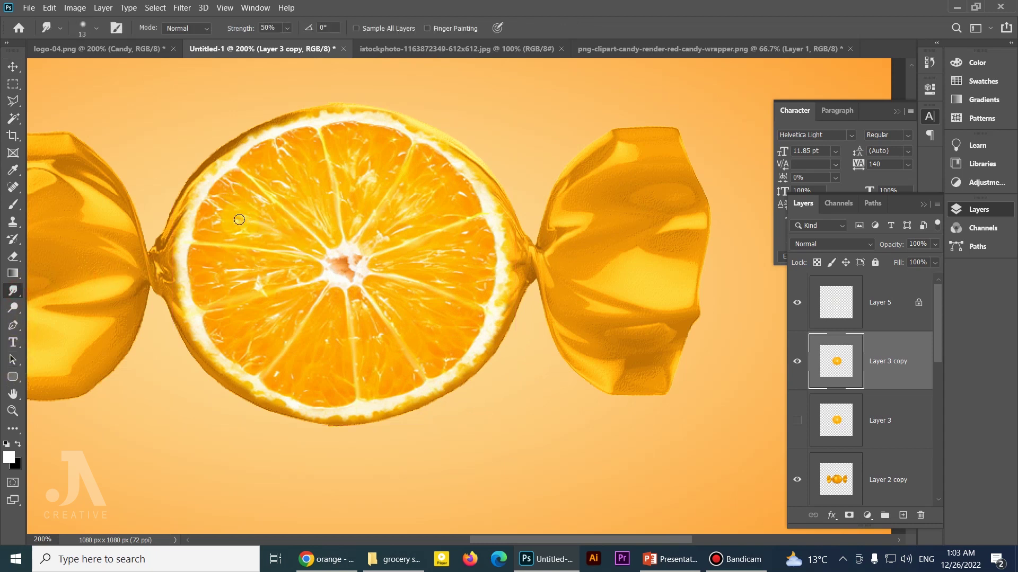
Smudge the pulp along a segment line, the upper-left rim and near the core with an 83 px brush.
left_click_drag(238, 217, 297, 259)
left_click_drag(282, 217, 215, 168)
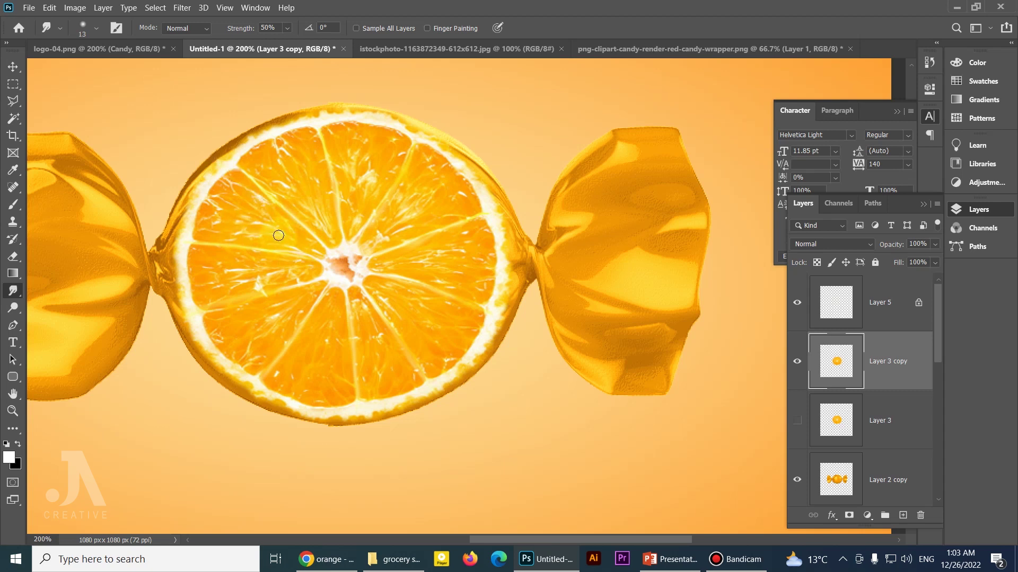
right_click(283, 237)
left_click_drag(377, 264, 384, 263)
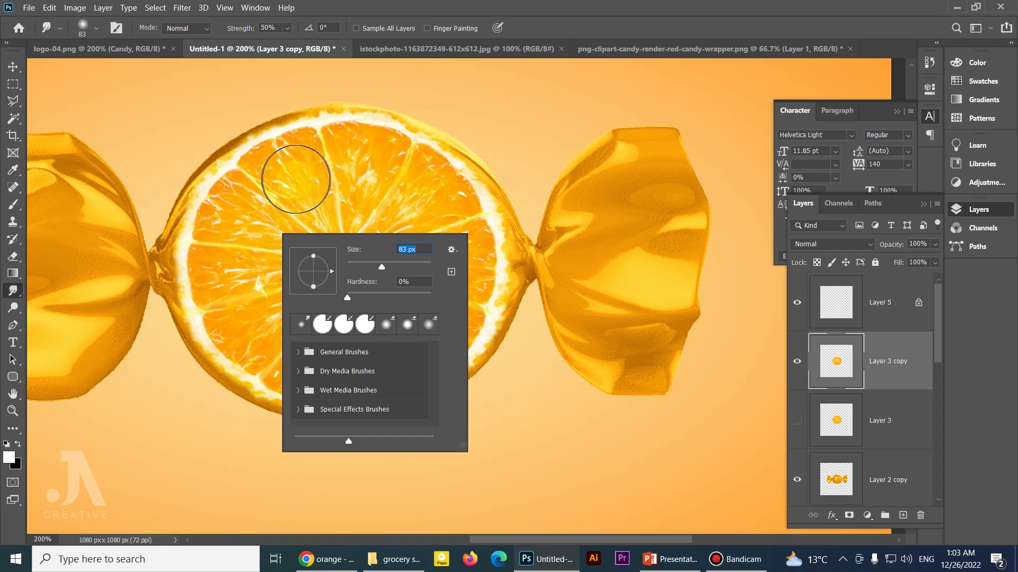
left_click(284, 249)
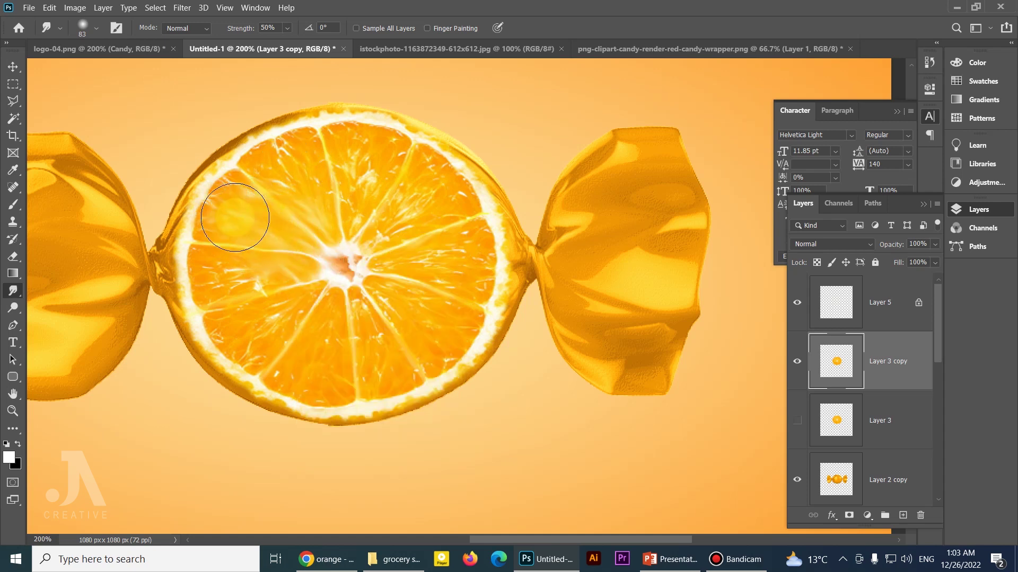
left_click_drag(246, 216, 318, 245)
Smudge the lower-left pulp with a 26 px brush.
right_click(318, 245)
left_click_drag(400, 277, 399, 277)
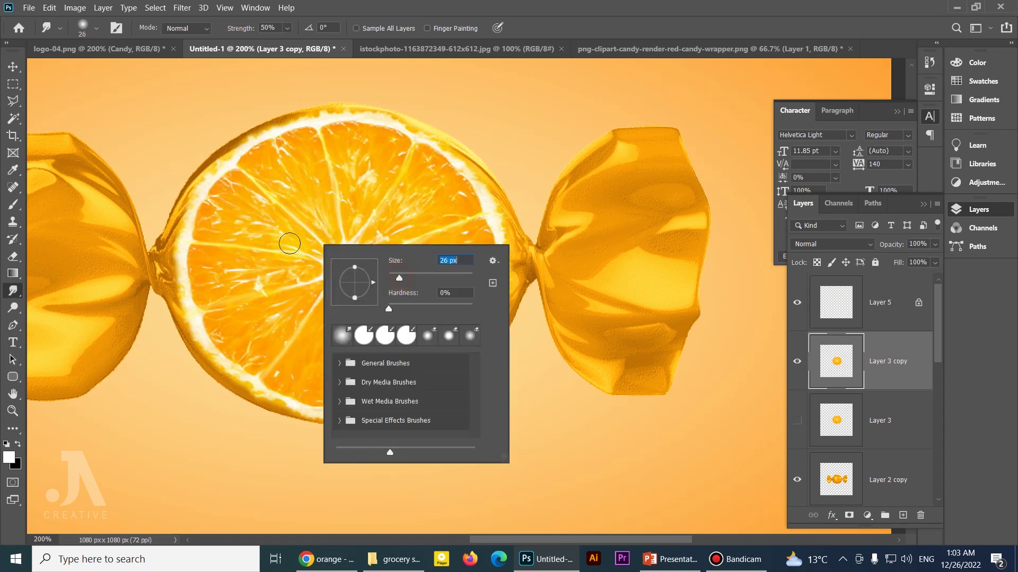
left_click(305, 246)
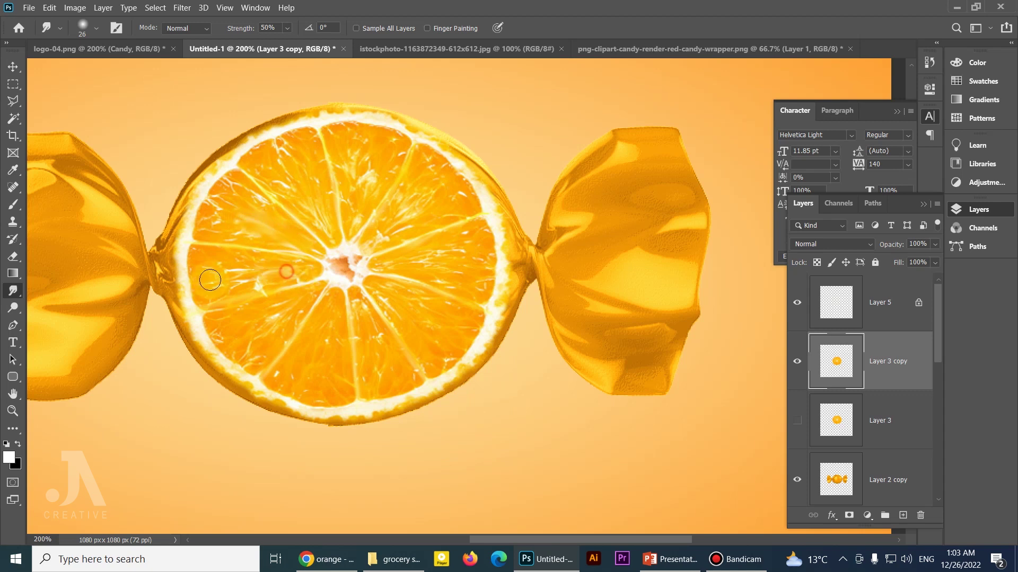
left_click_drag(211, 277, 342, 361)
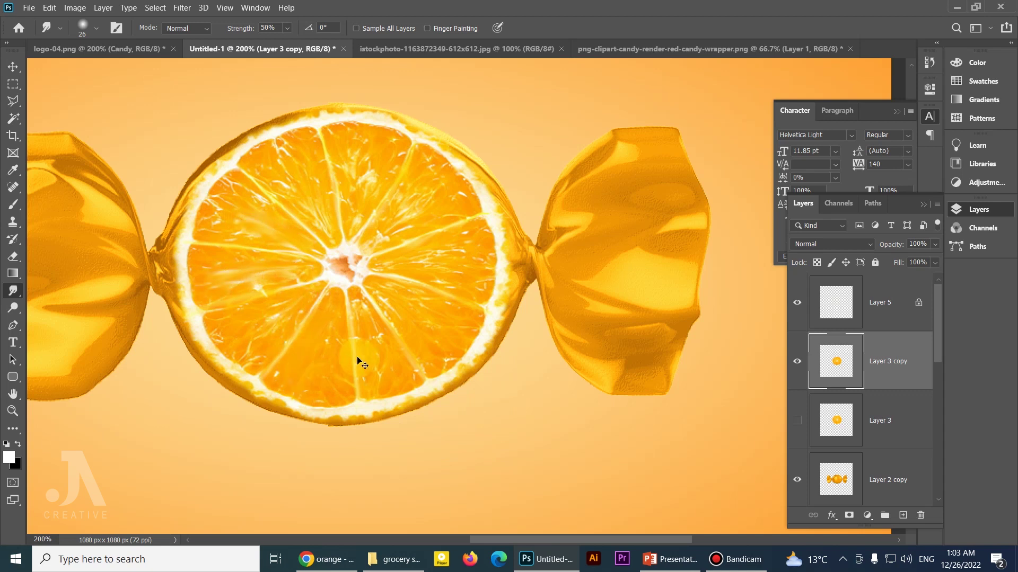
Dab 18 px smudges across the lower, upper-right and upper-left pulp.
right_click(308, 244)
left_click(228, 209)
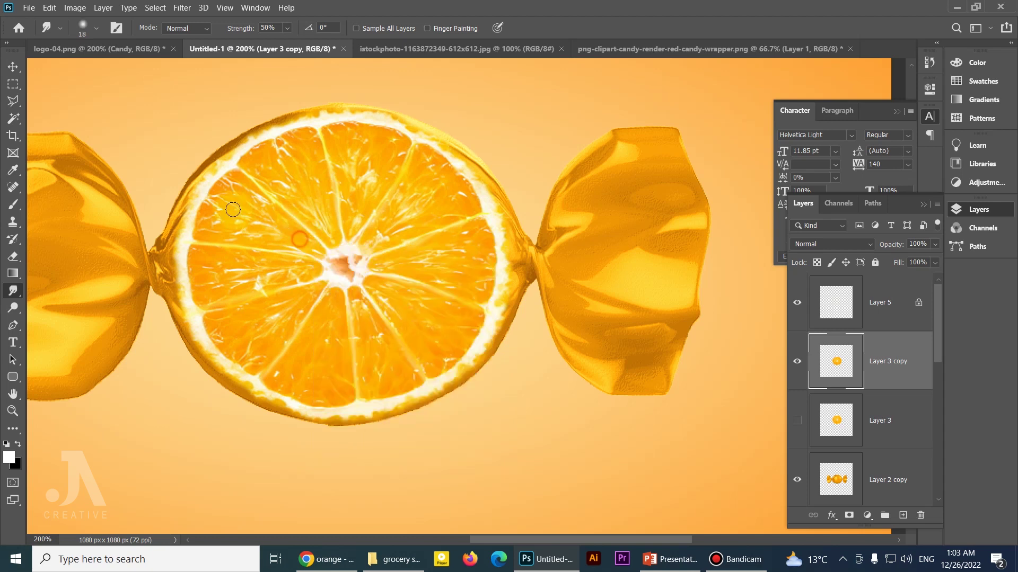
left_click(286, 302)
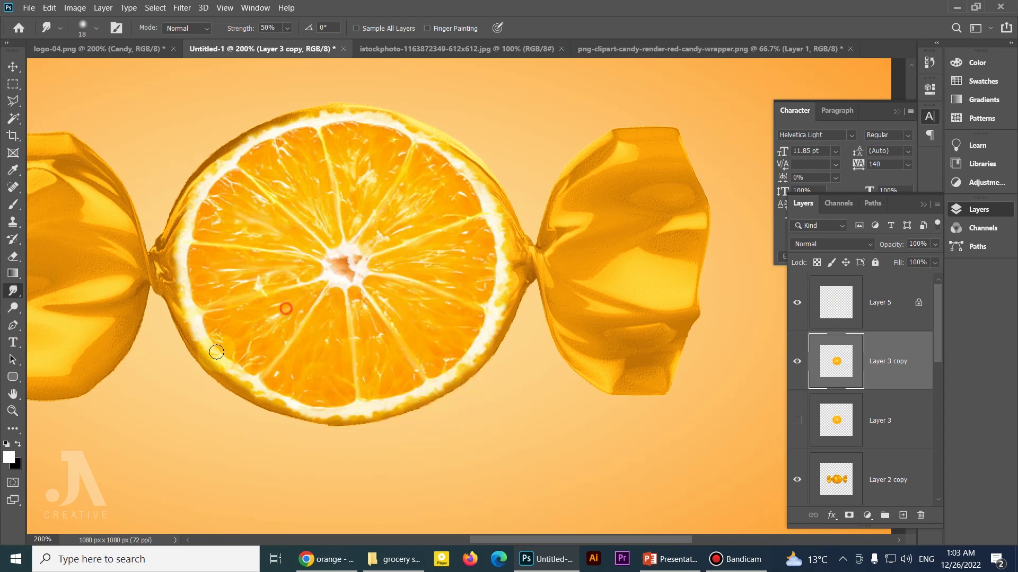
left_click(332, 313)
left_click(316, 383)
left_click(374, 373)
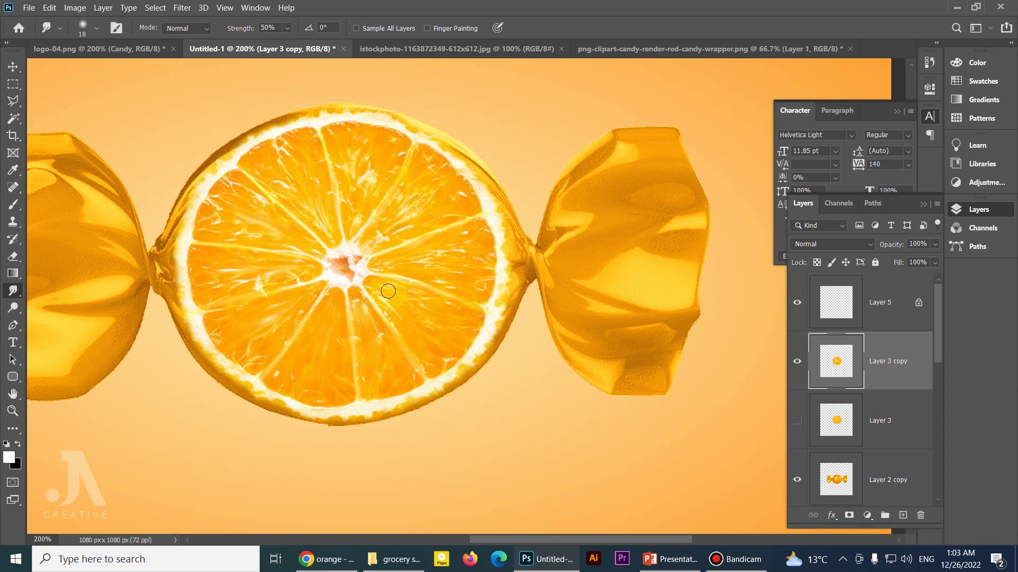
left_click(433, 322)
left_click(393, 222)
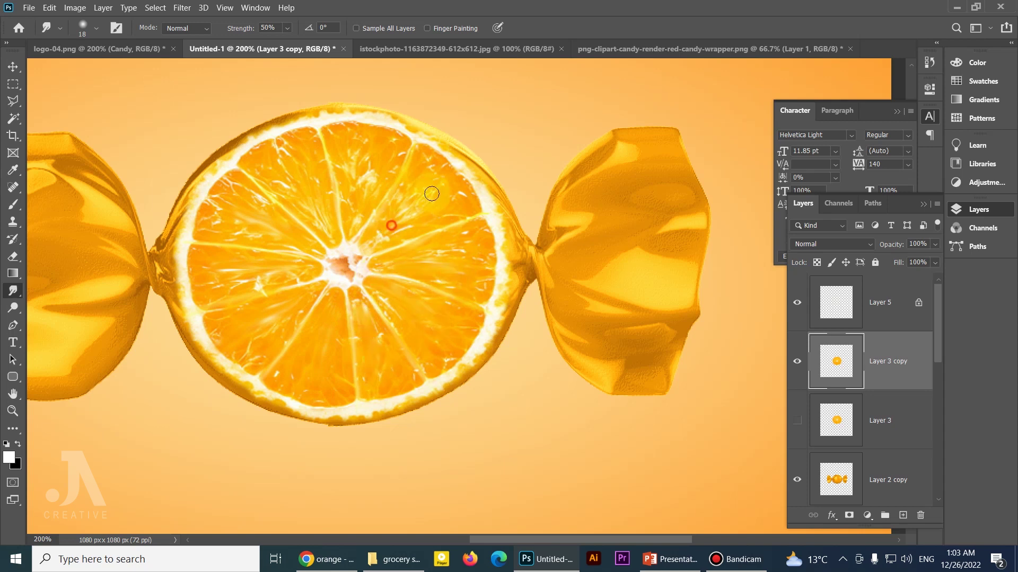
left_click(355, 212)
left_click(264, 164)
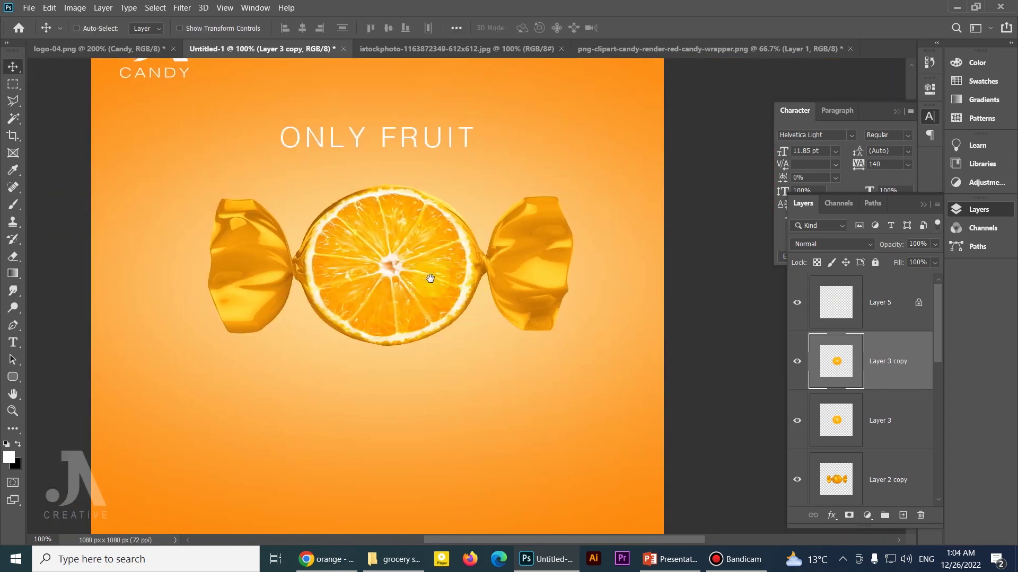
Zoom in on the candy, sample the slice's orange, and deepen it to f48d00 in the Color Picker.
scroll(471, 273, "down", 1)
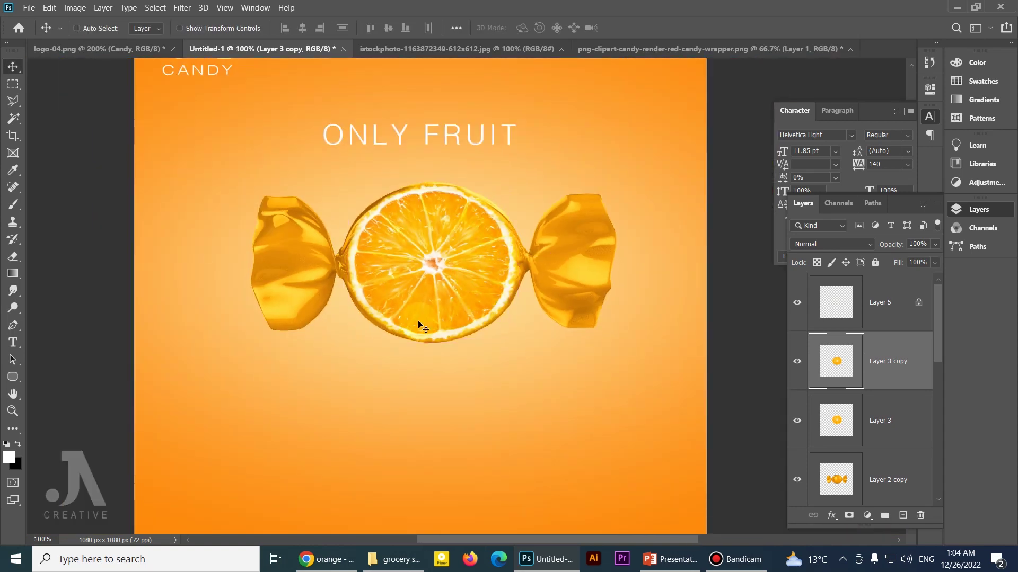
key("ctrl+space")
left_click(470, 279)
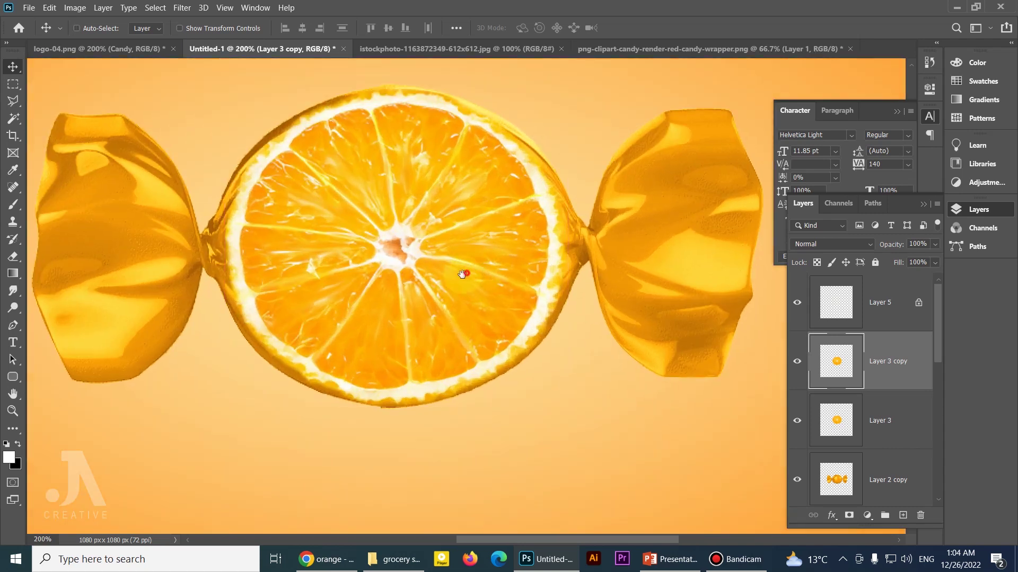
left_click_drag(461, 273, 438, 300)
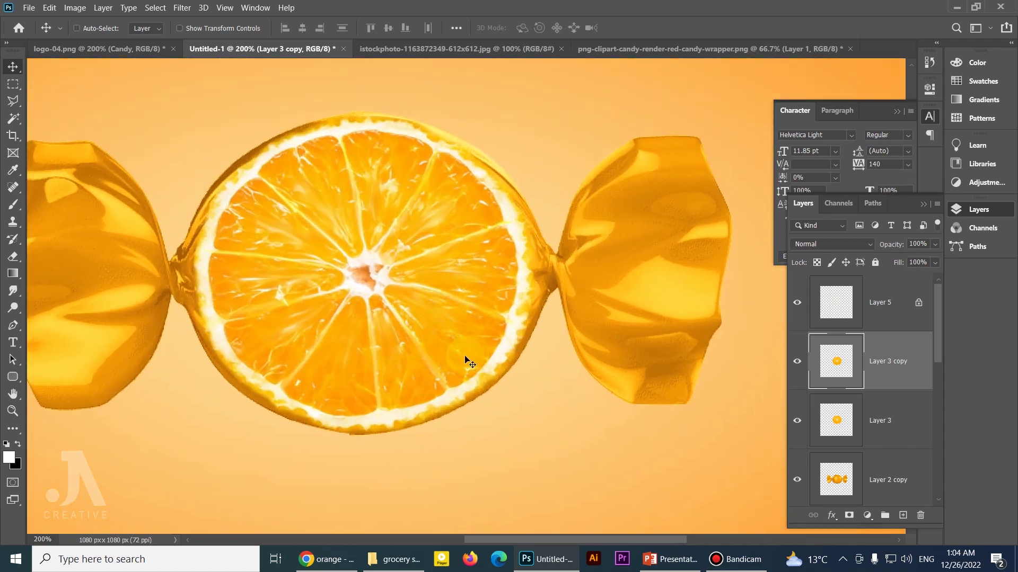
key("b")
left_click(460, 357, "alt")
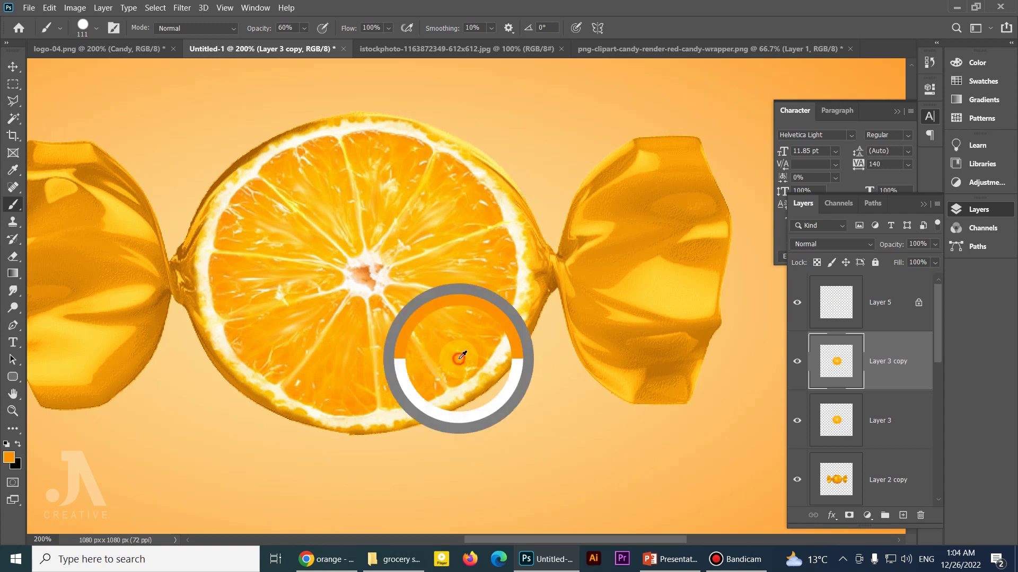
left_click(9, 457)
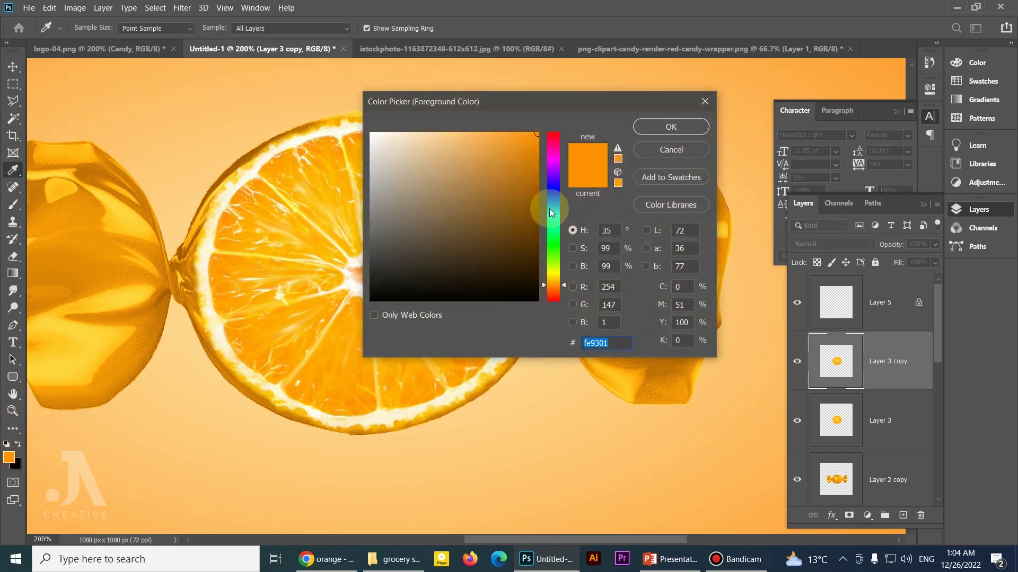
mouse_move(536, 139)
left_mouse_down()
mouse_move(538, 157)
mouse_move(546, 138)
left_mouse_up()
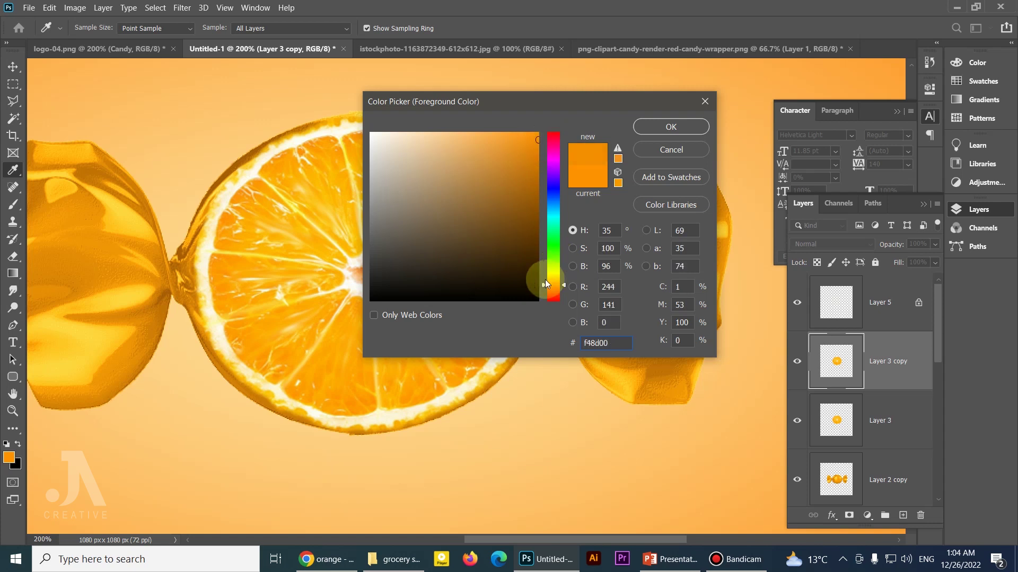
left_click_drag(545, 280, 543, 287)
left_click(666, 127)
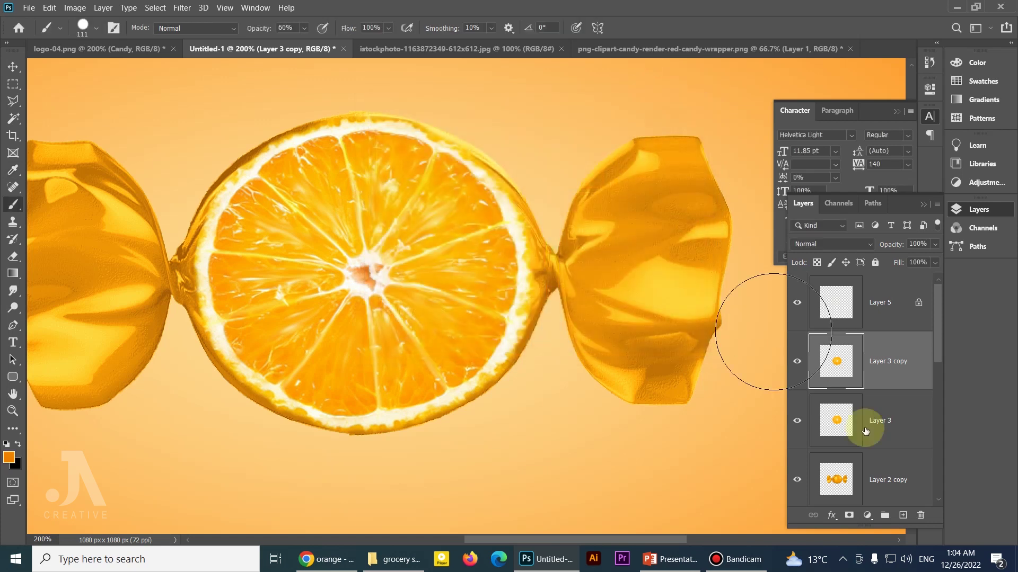
Add Layer 6, load the orange slice selection from Layer 3 copy, and set a 0%-hardness brush.
left_click(905, 517)
left_click(836, 418, "ctrl")
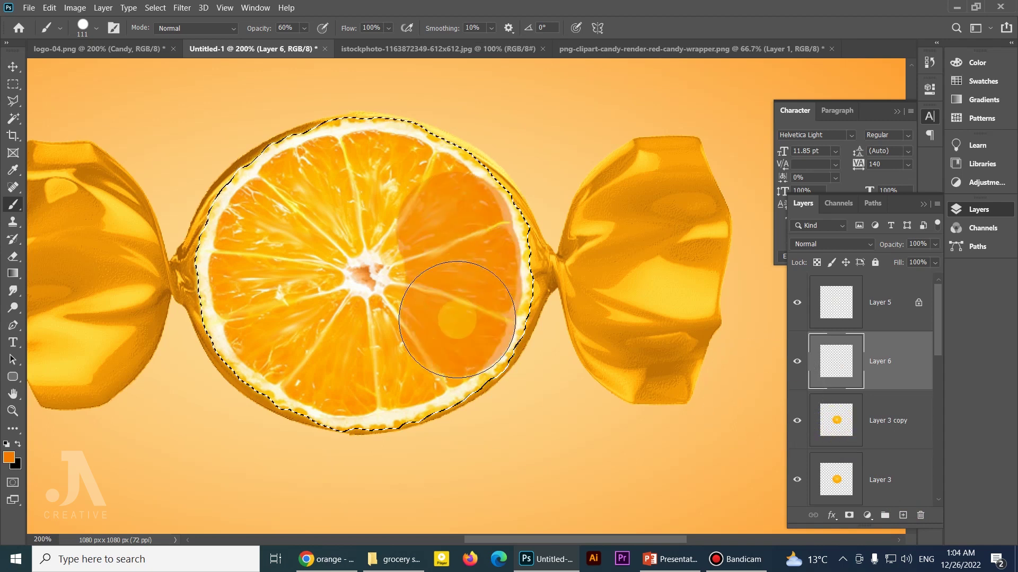
right_click(455, 318)
left_click_drag(522, 325, 520, 326)
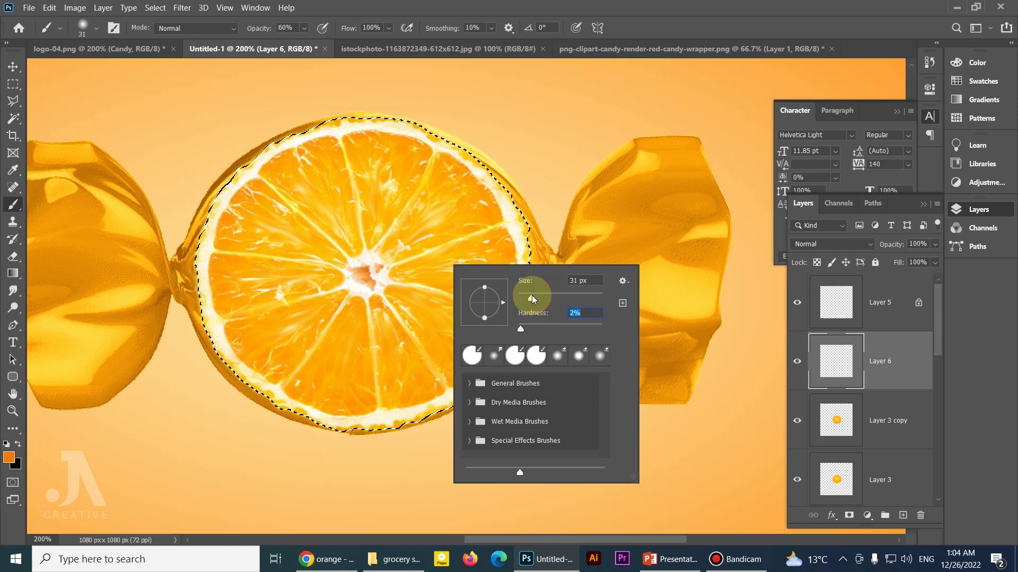
left_click_drag(521, 329, 502, 329)
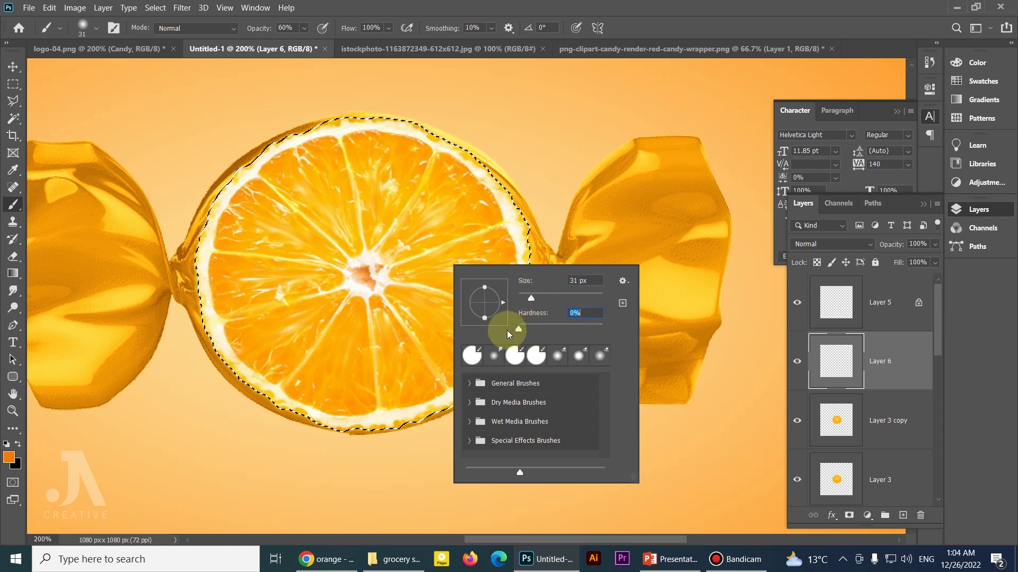
left_click_drag(531, 298, 527, 298)
key("Return")
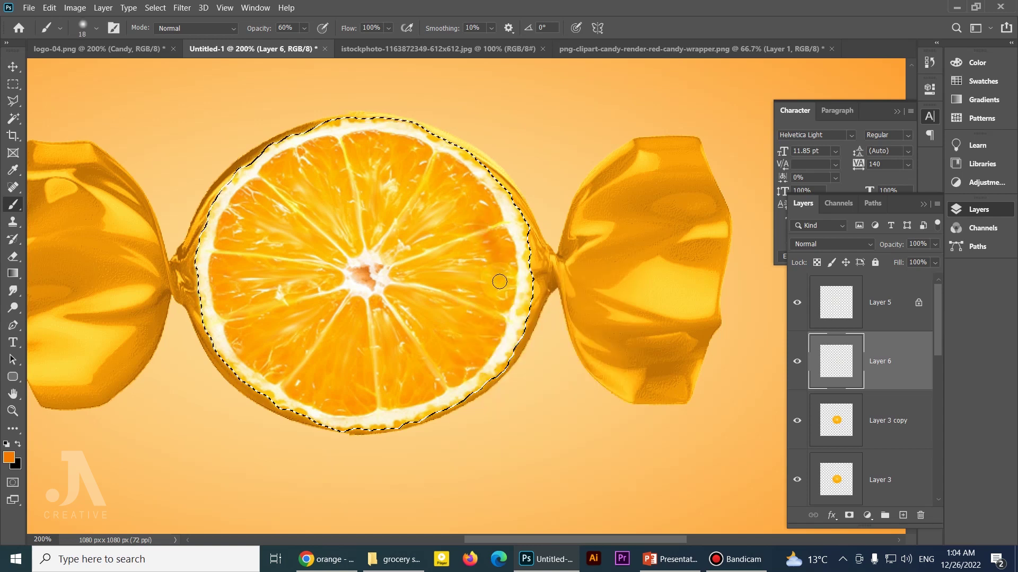
right_click(501, 252)
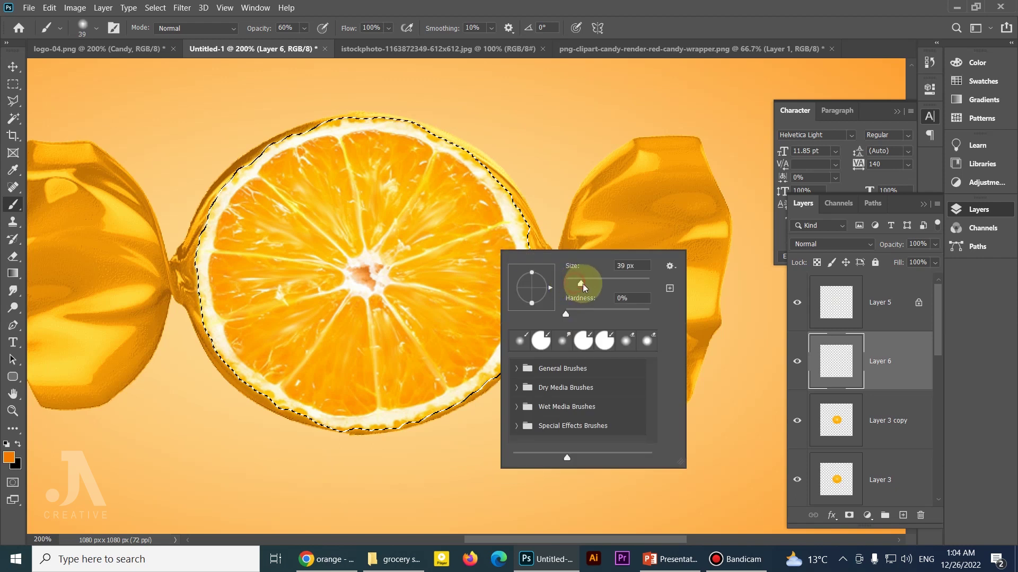
left_click_drag(583, 287, 586, 287)
key("Return")
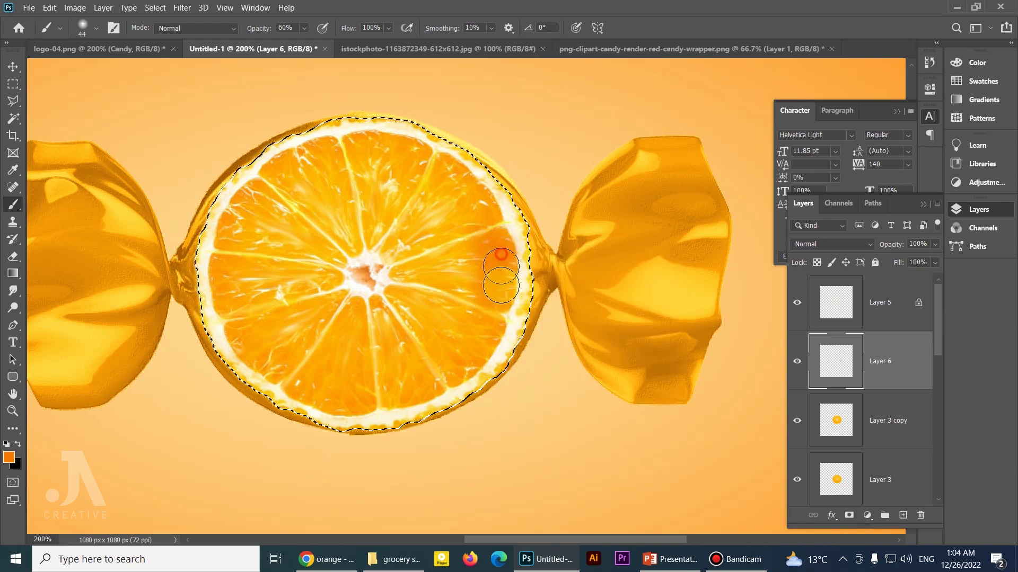
Paint deep-orange shading along the slice's right edge and rim, set Layer 6 to 27%, then deselect.
mouse_move(501, 285)
left_mouse_down()
mouse_move(244, 319)
mouse_move(302, 182)
mouse_move(467, 228)
mouse_move(437, 266)
left_mouse_up()
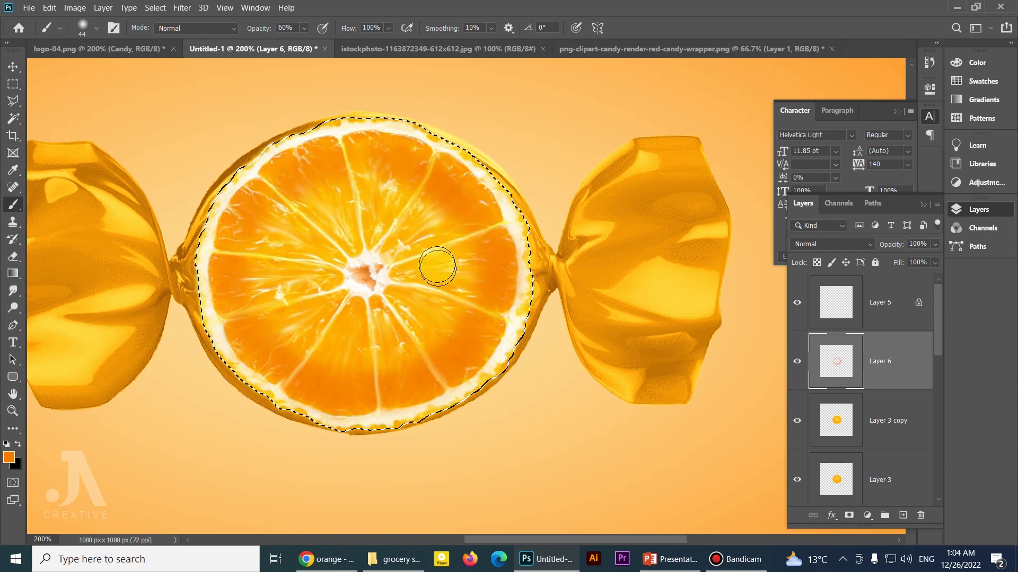
right_click(432, 242)
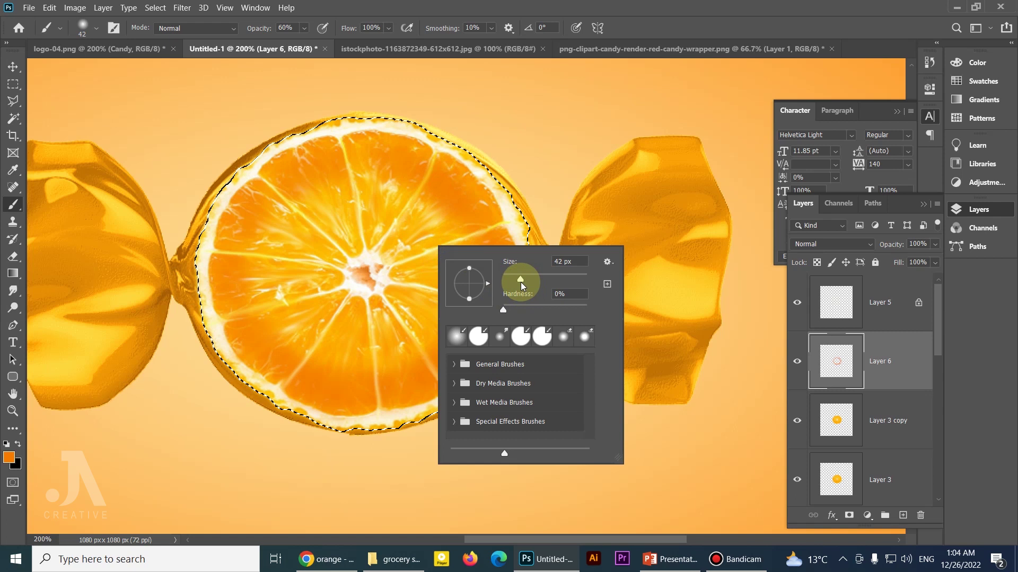
left_click_drag(520, 282, 525, 282)
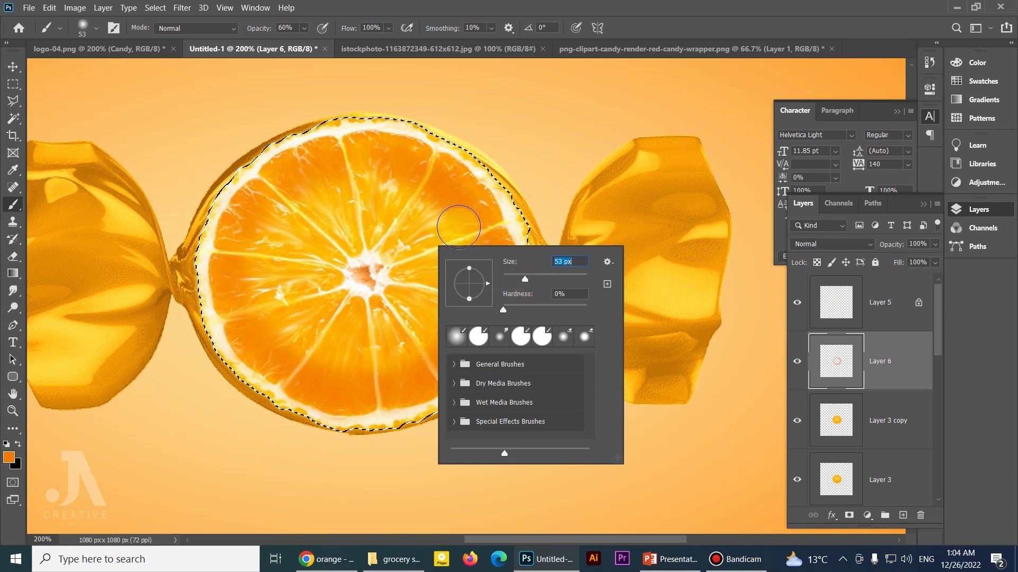
left_click(440, 227)
left_click(935, 263)
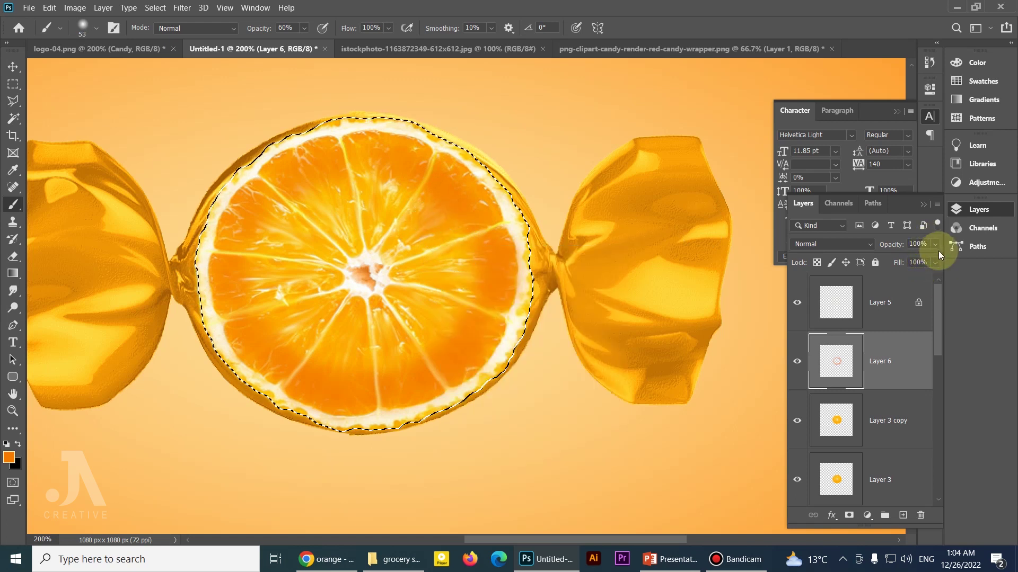
left_click_drag(896, 260, 889, 262)
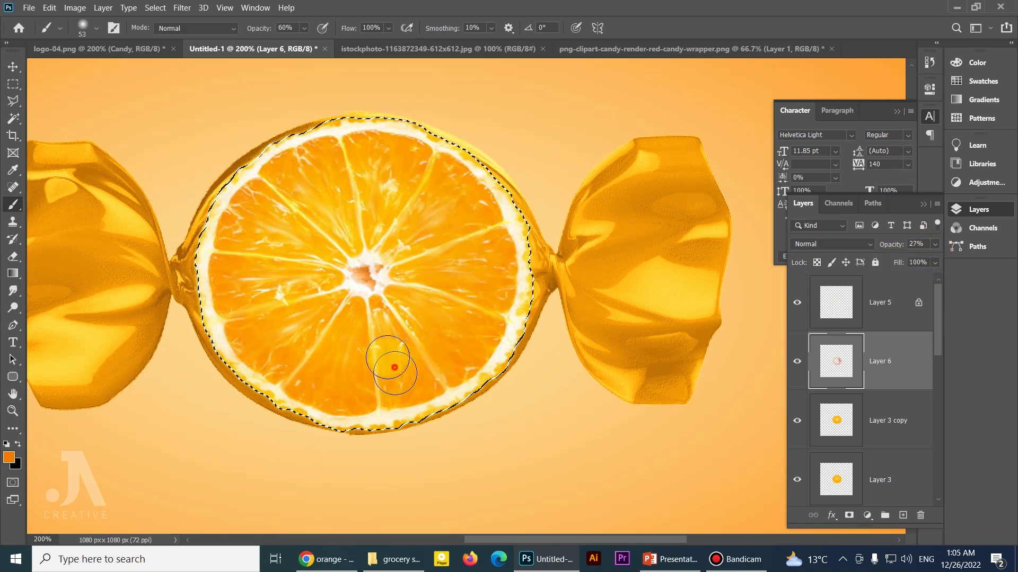
key("ctrl+d")
Blend the Layer 6 orange-slice shading in Multiply mode at 27% opacity.
key("v")
left_click(935, 244)
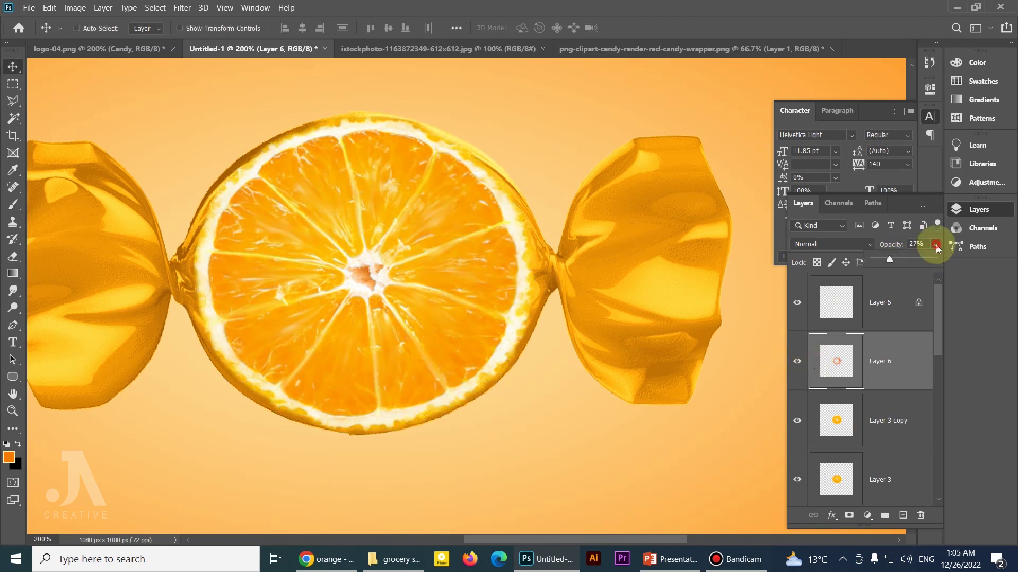
left_click_drag(889, 258, 906, 260)
left_click(837, 244)
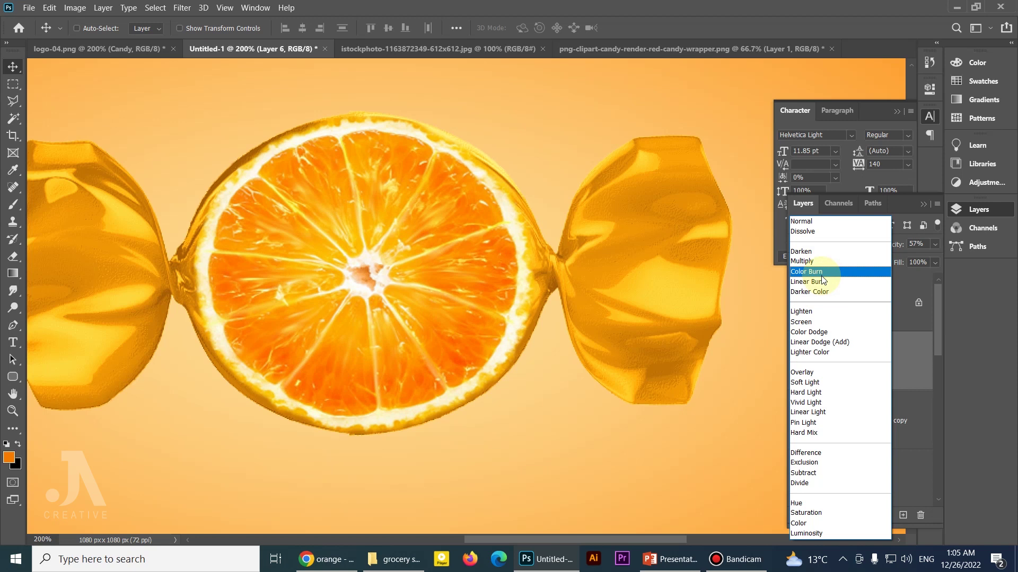
key("Down")
key("Down")
key("Down")
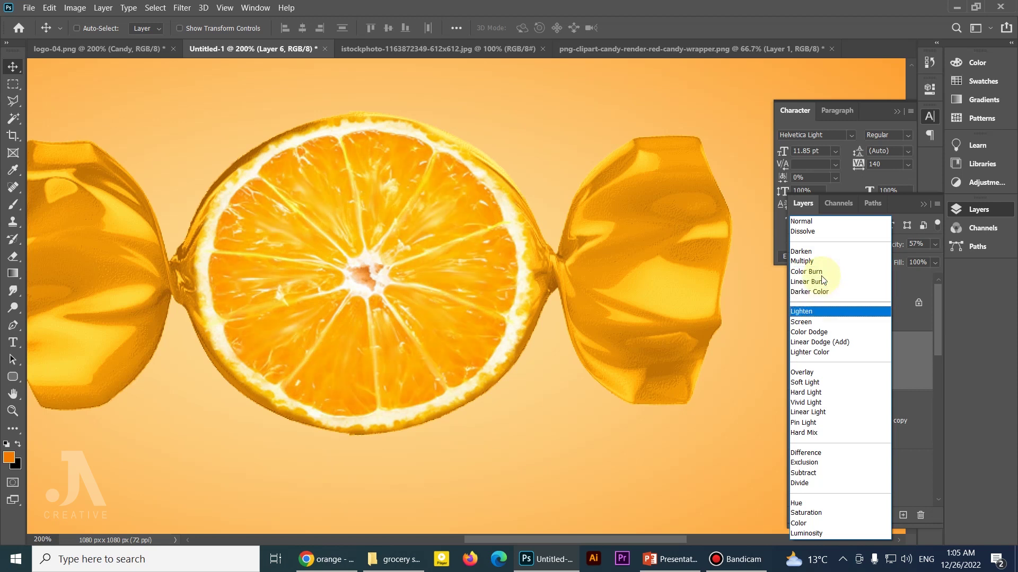
left_click(796, 363)
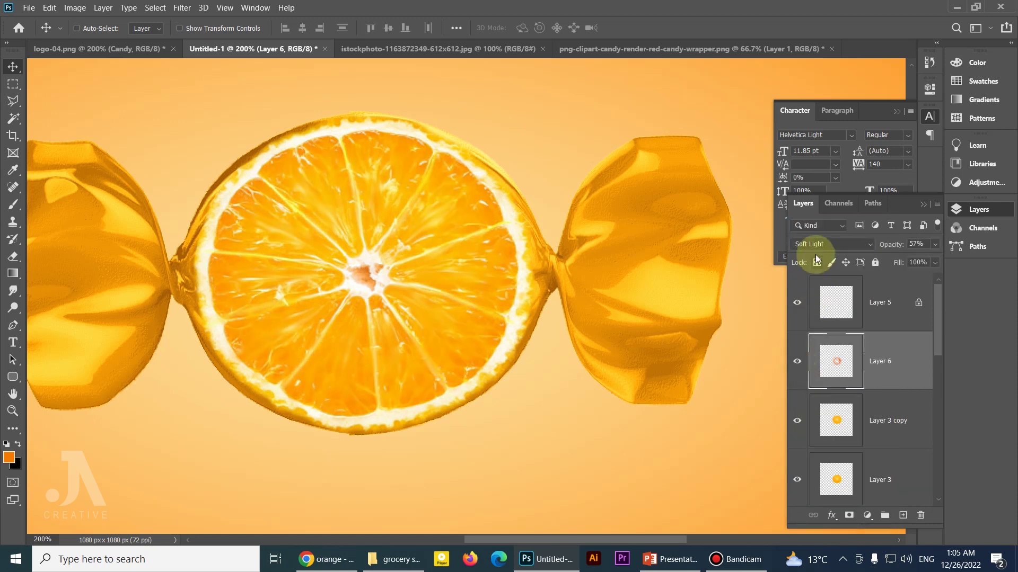
left_click(819, 245)
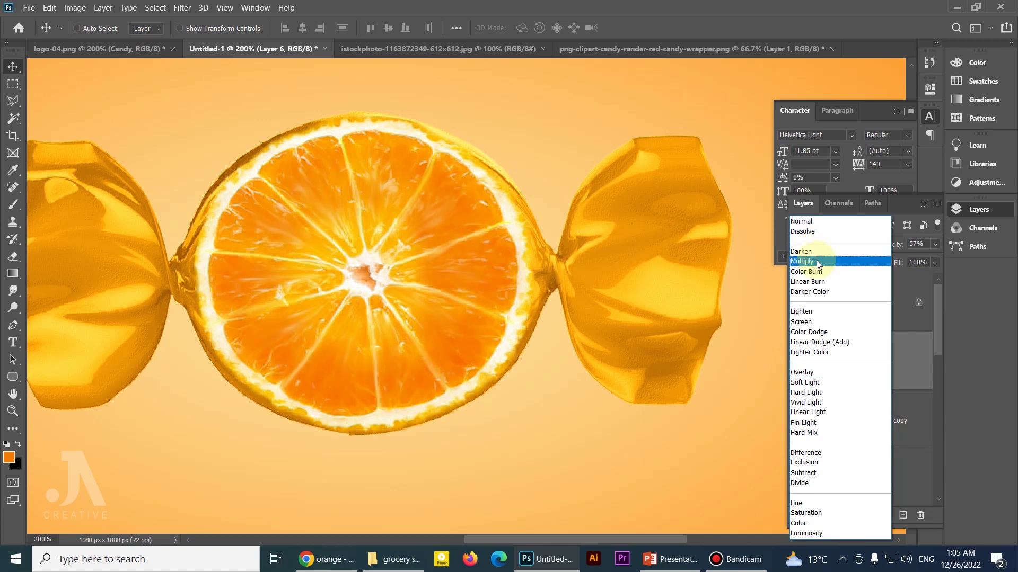
left_click(819, 261)
left_click(798, 363)
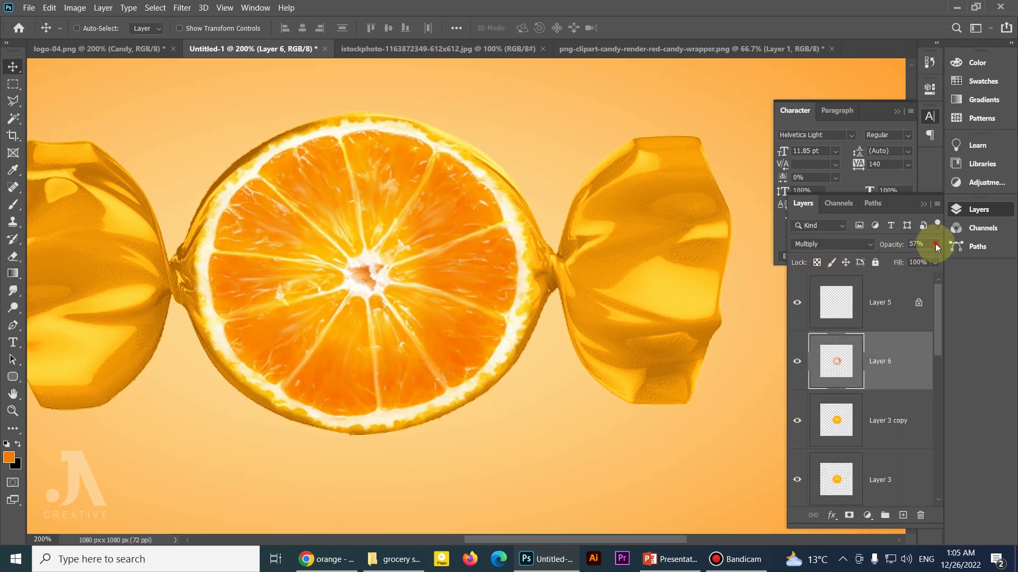
left_click_drag(890, 260, 889, 260)
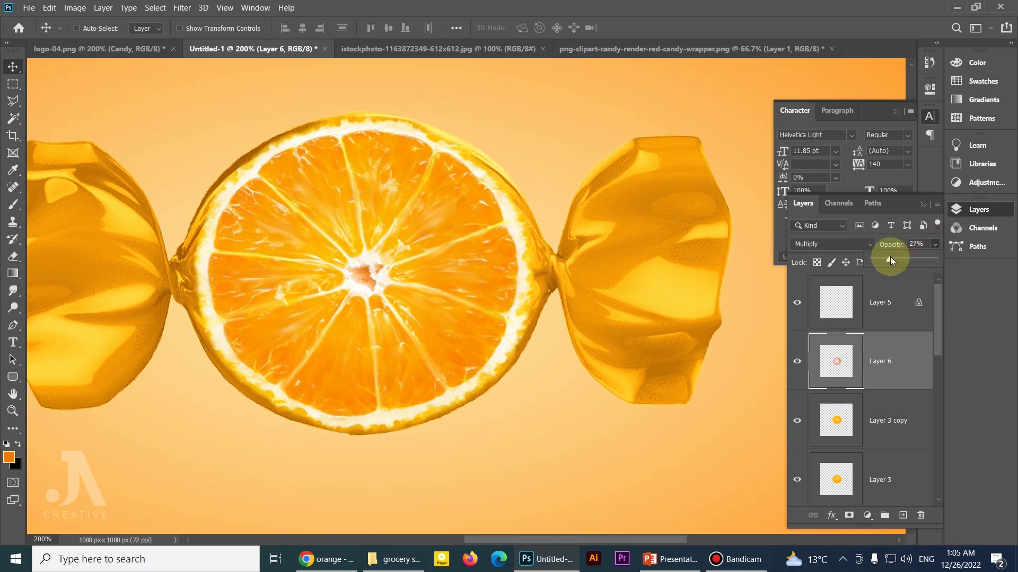
Toggle the shading layer off and on to compare, zoomed out to the whole ad.
left_click(797, 363)
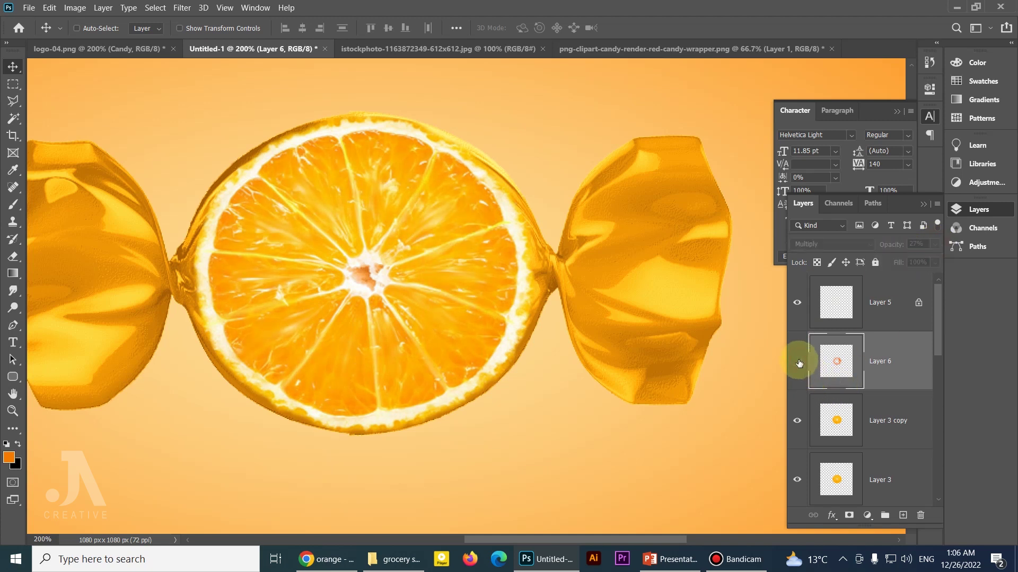
left_click(797, 362)
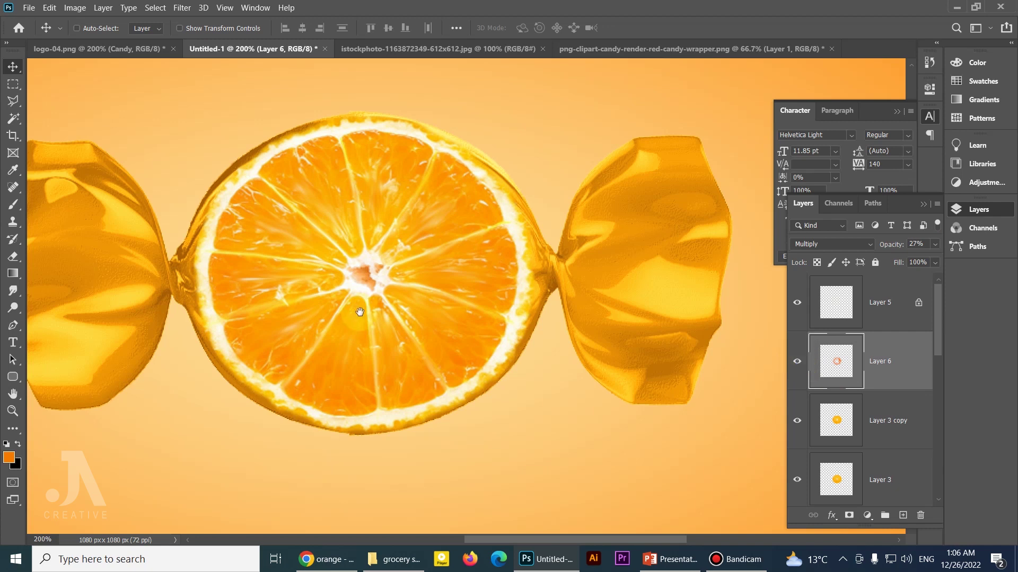
key("ctrl+minus")
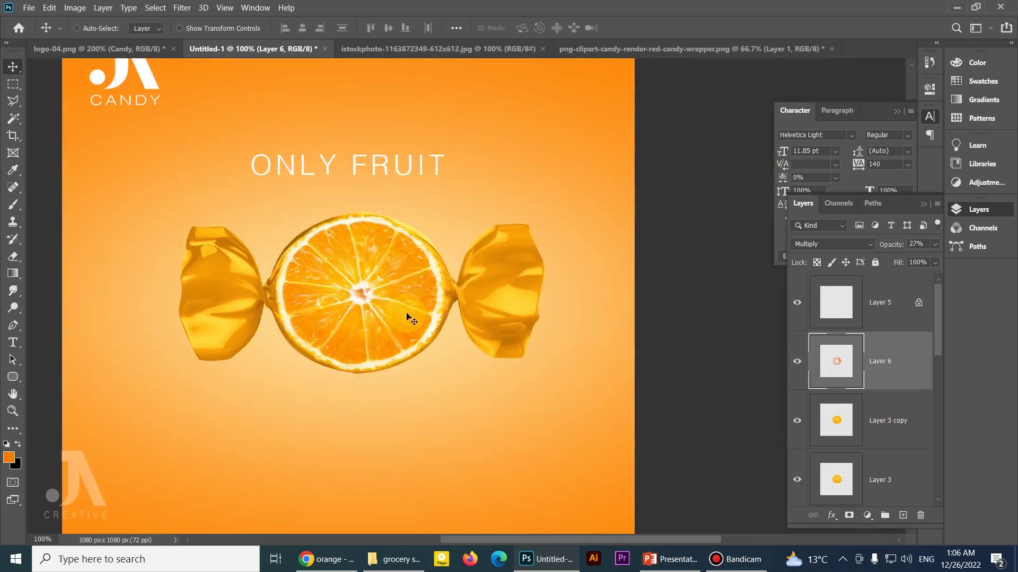
left_click_drag(391, 373, 402, 328)
left_click(894, 365)
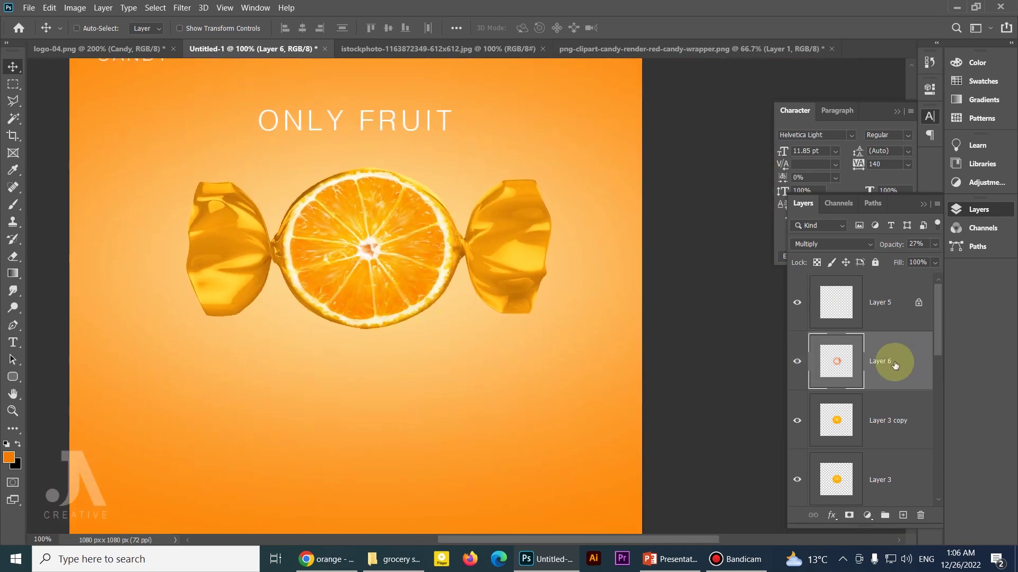
left_click(818, 370)
left_click(798, 364)
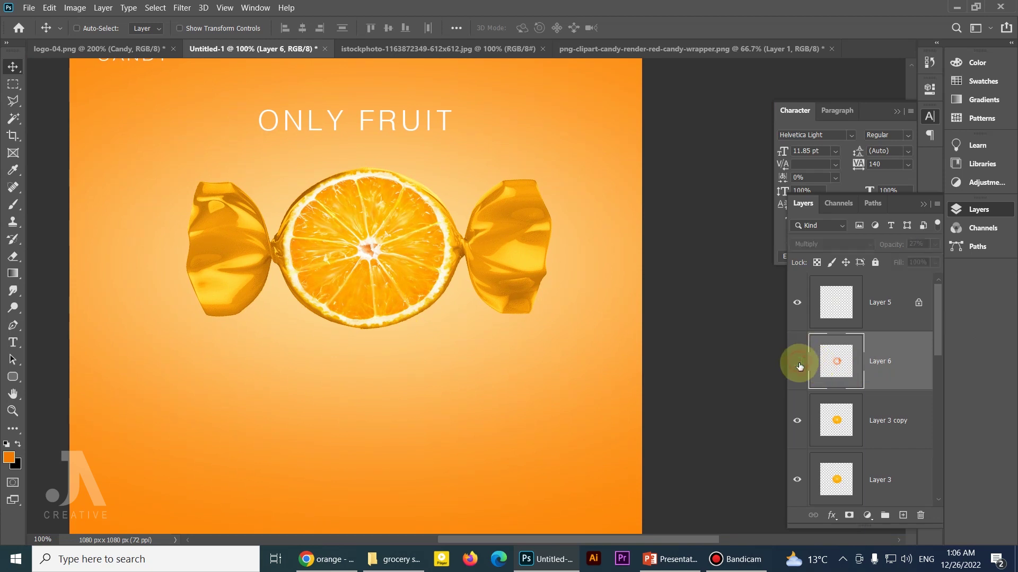
left_click(799, 364)
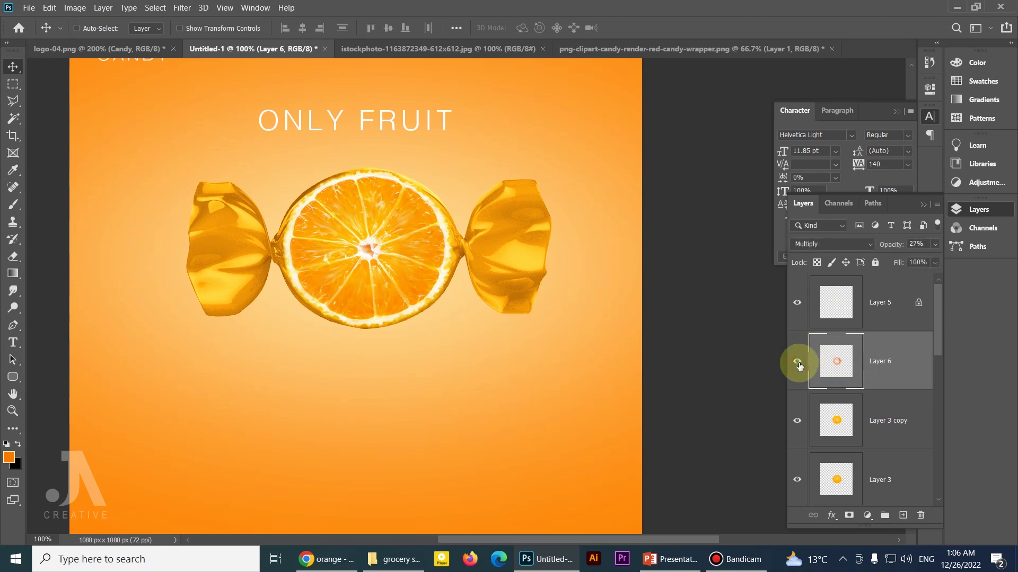
left_click(854, 375)
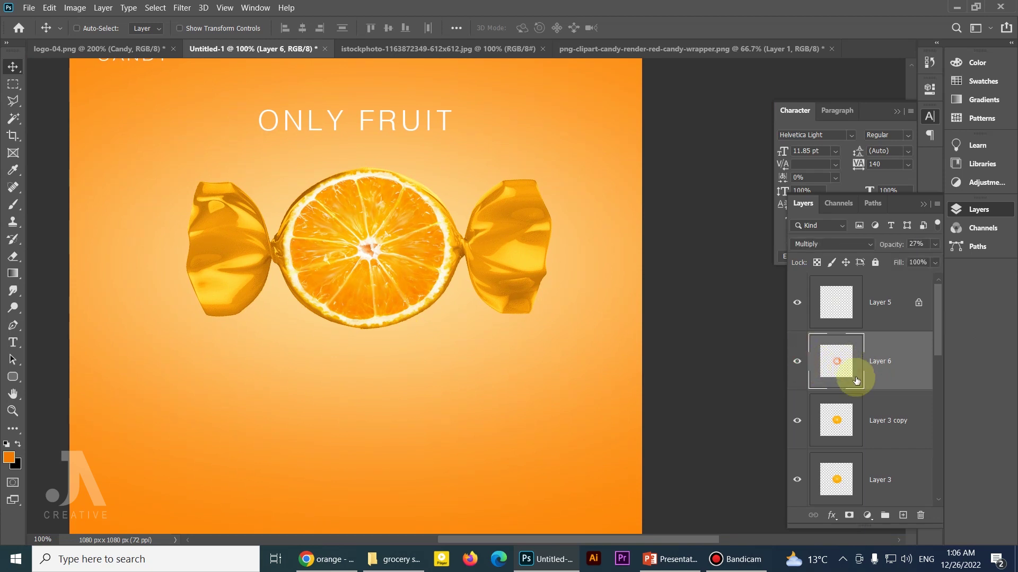
Compare the slice with Layers 5 and 6 hidden, then select both layers.
left_click(798, 303)
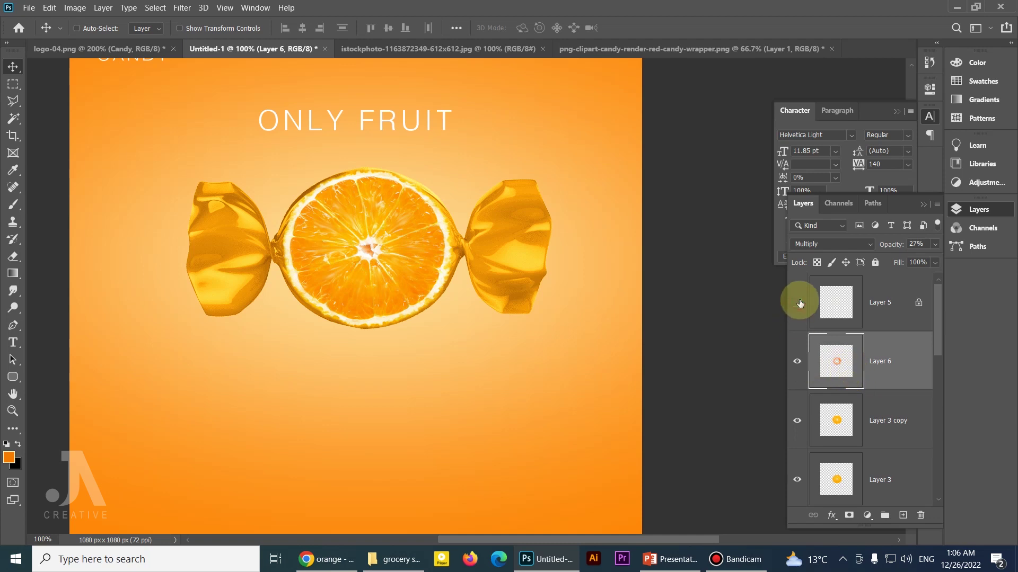
left_click(798, 364)
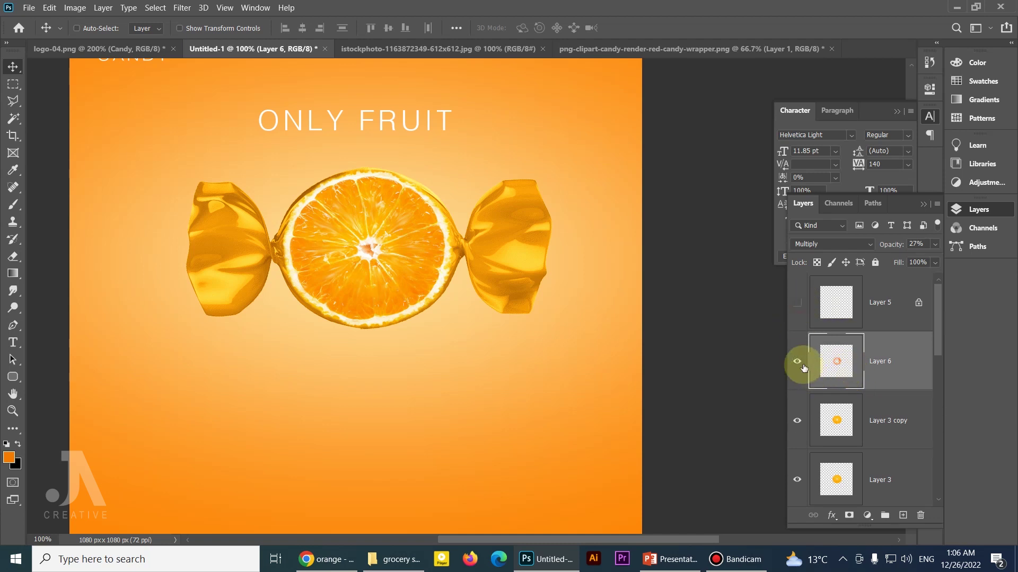
left_click(802, 367)
left_click(797, 303)
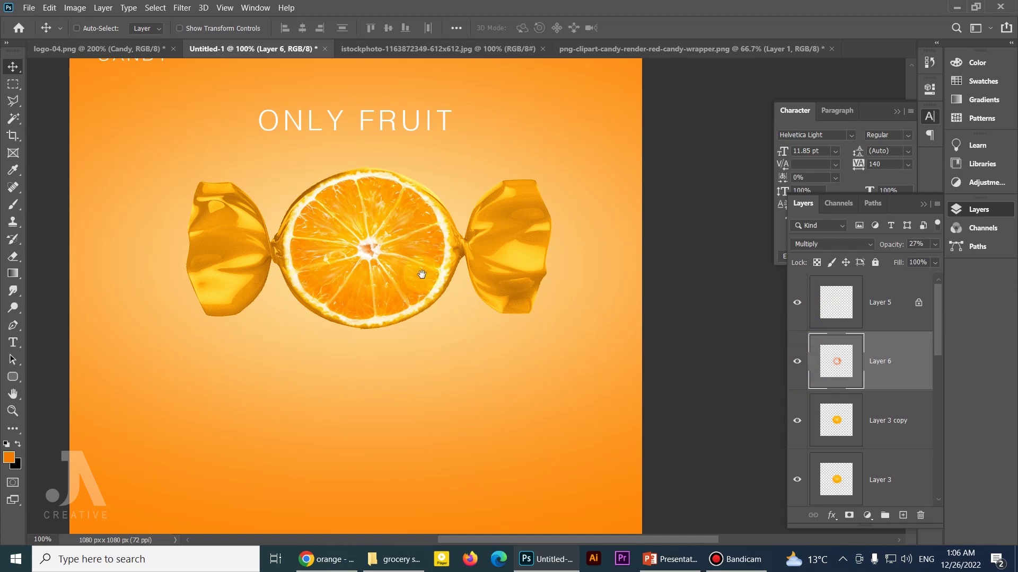
left_click_drag(411, 293, 426, 300)
key("ctrl+minus")
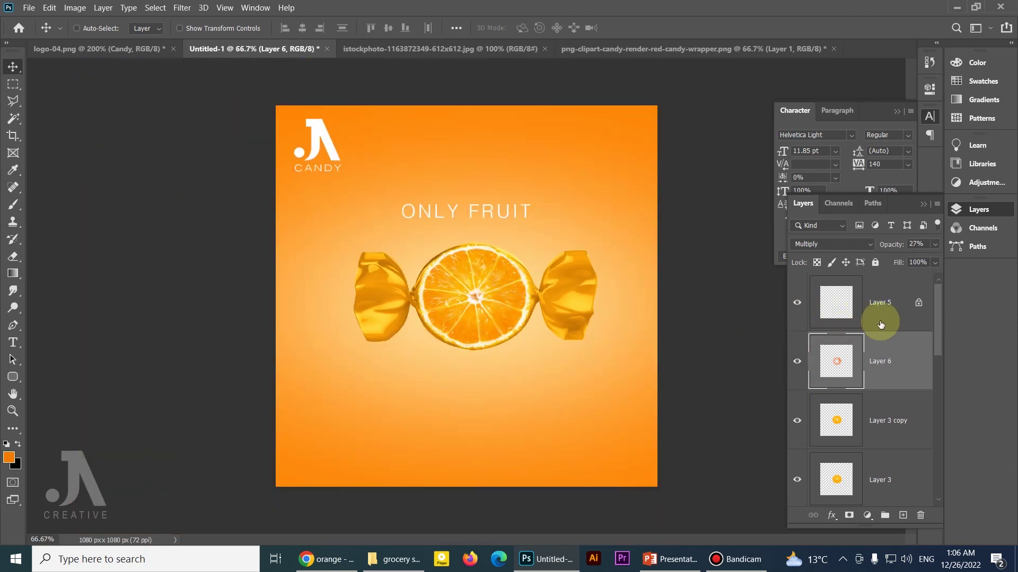
left_click(879, 306)
left_click(876, 347, "shift")
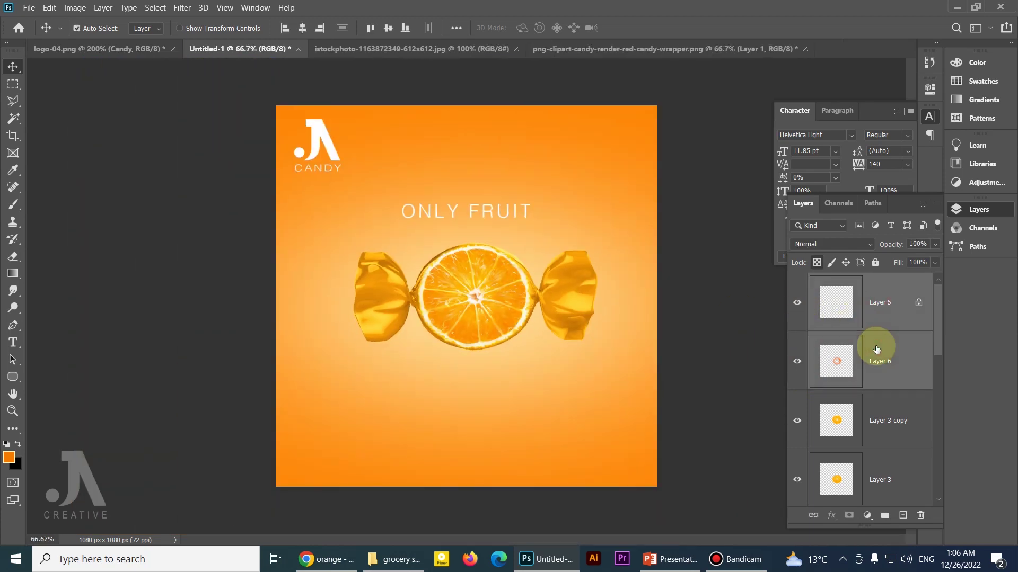
Group Layers 5 and 6 into a group named 'edit' and check its effect.
key("ctrl+g")
double_click(845, 281)
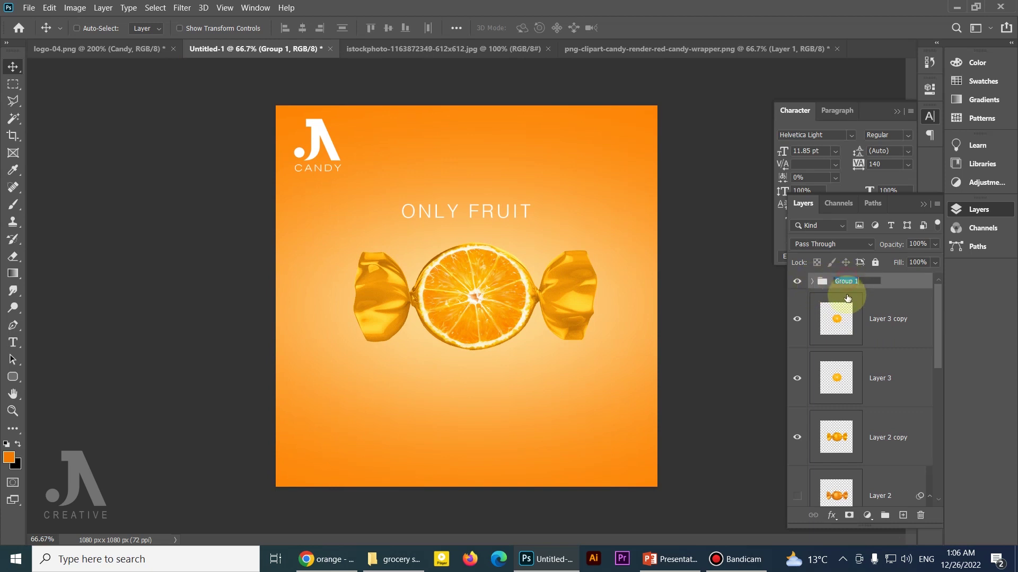
type("edt")
left_click(869, 305)
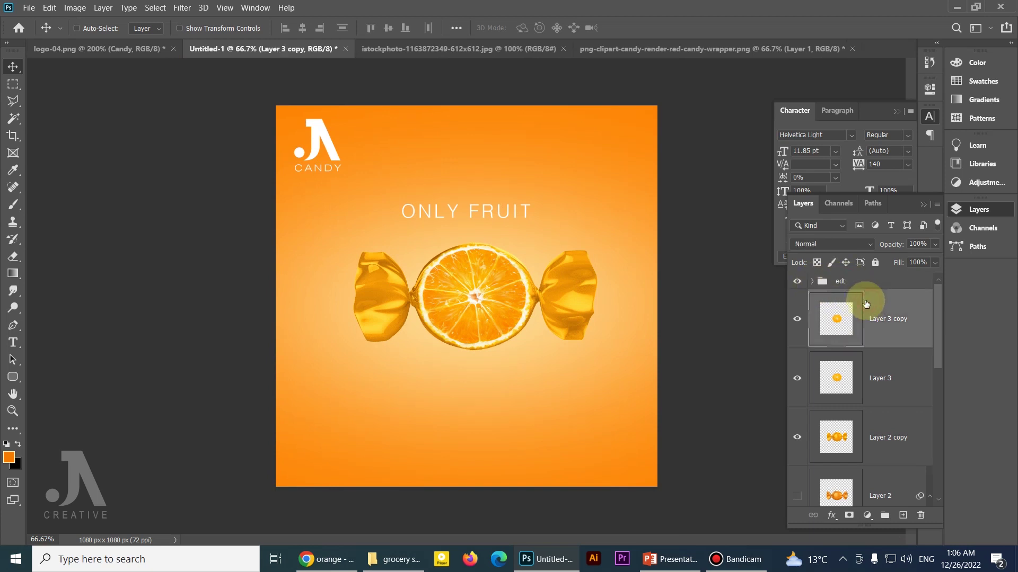
double_click(846, 281)
type("ed")
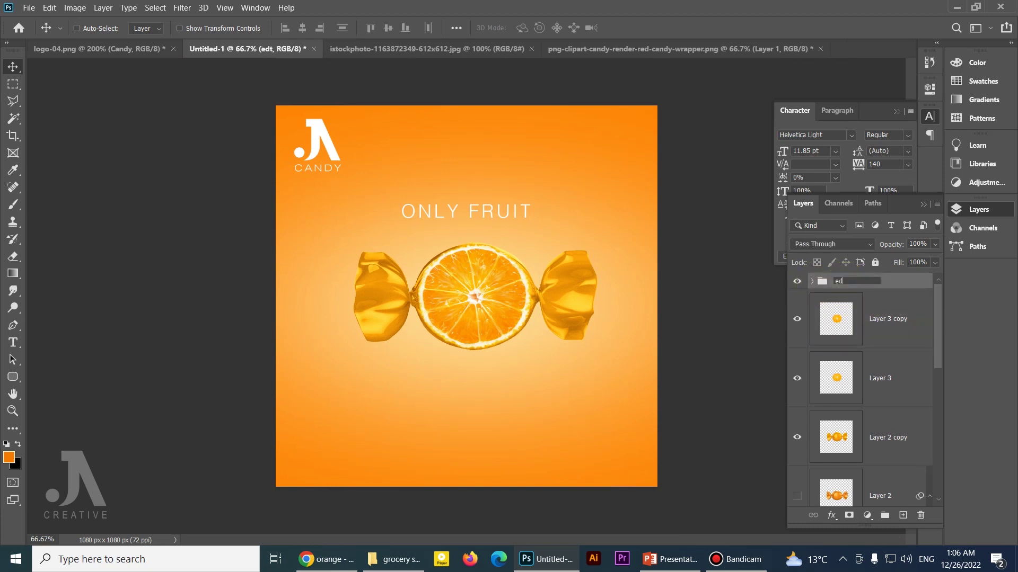
key("Return")
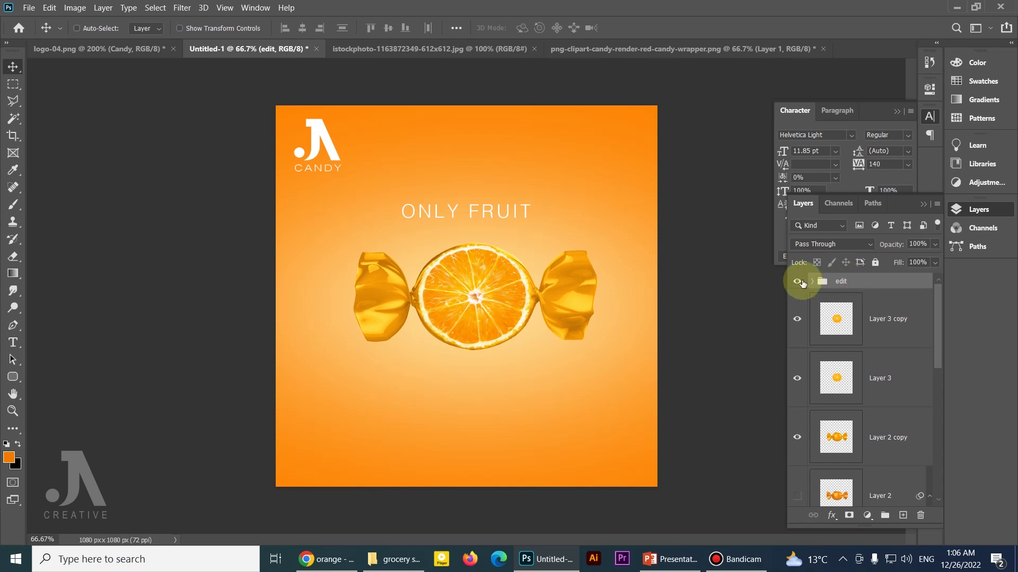
left_click(798, 281)
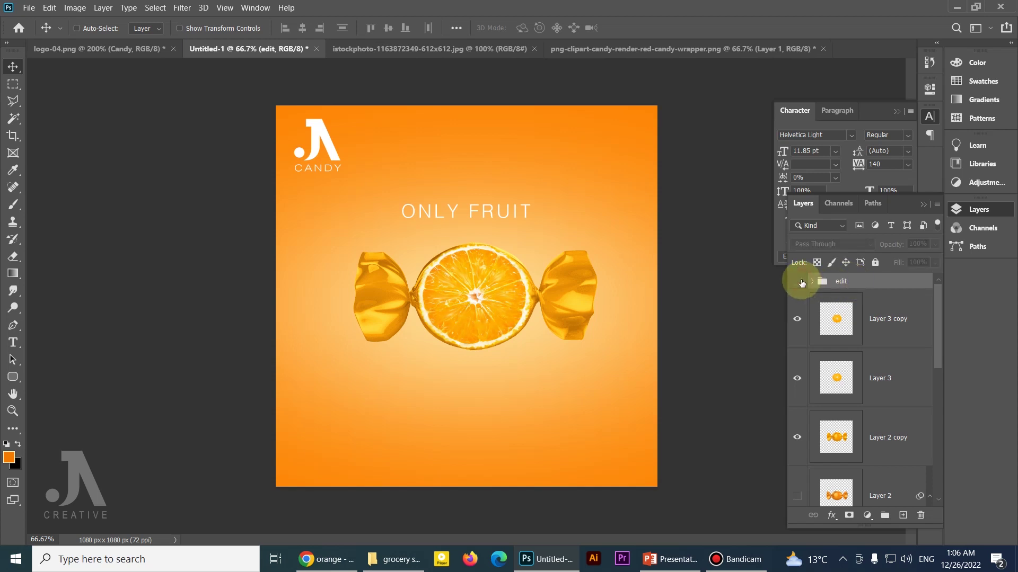
left_click(797, 282)
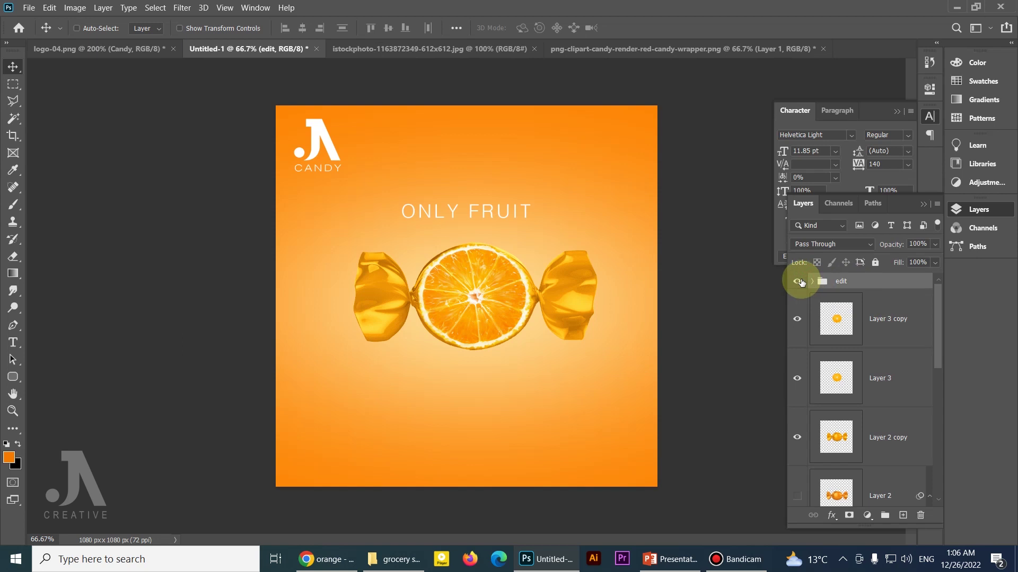
Delete the original Layer 3, keeping Layer 3 copy selected.
left_click(865, 338)
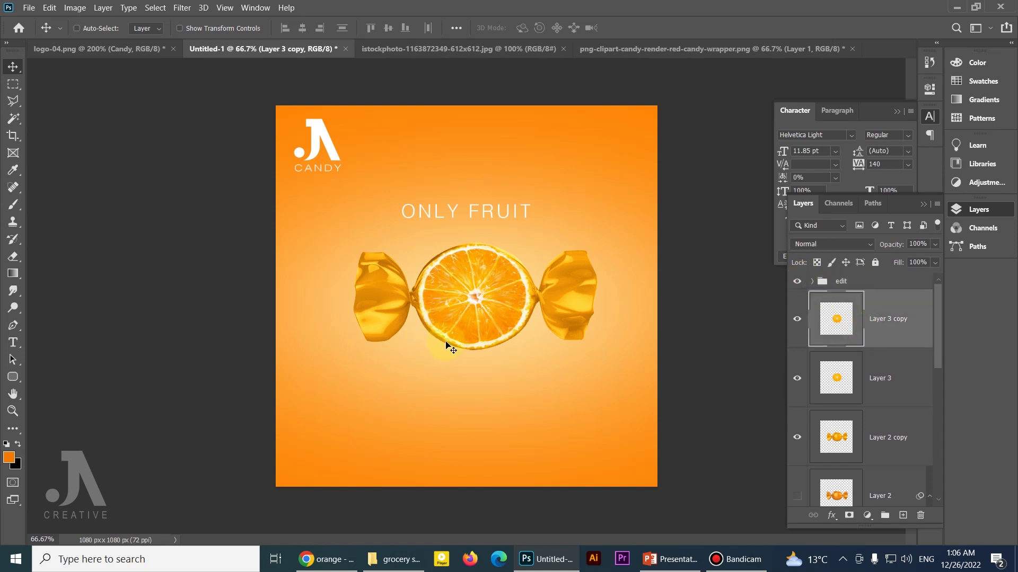
left_click(870, 380)
key("Delete")
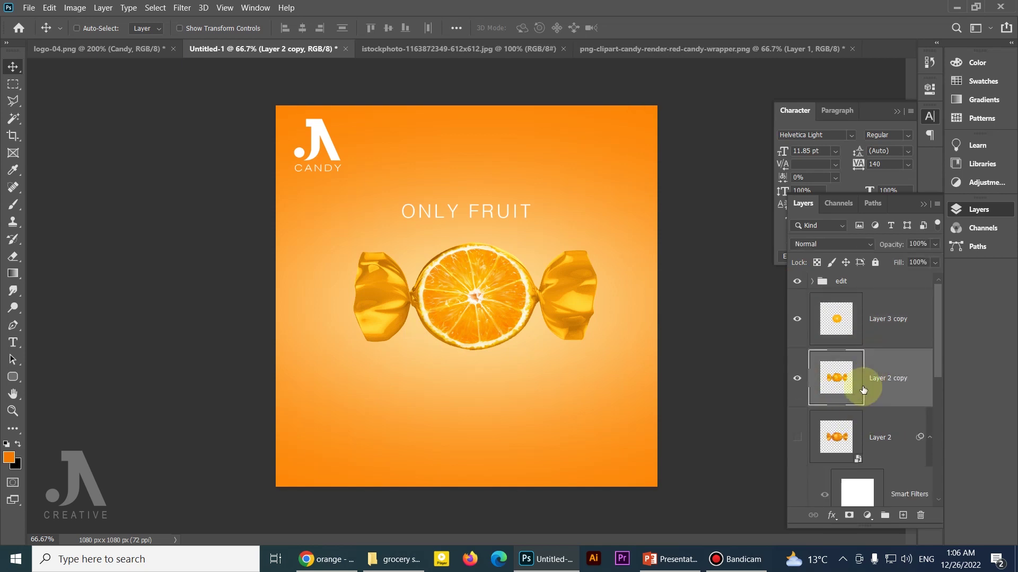
left_click(902, 323)
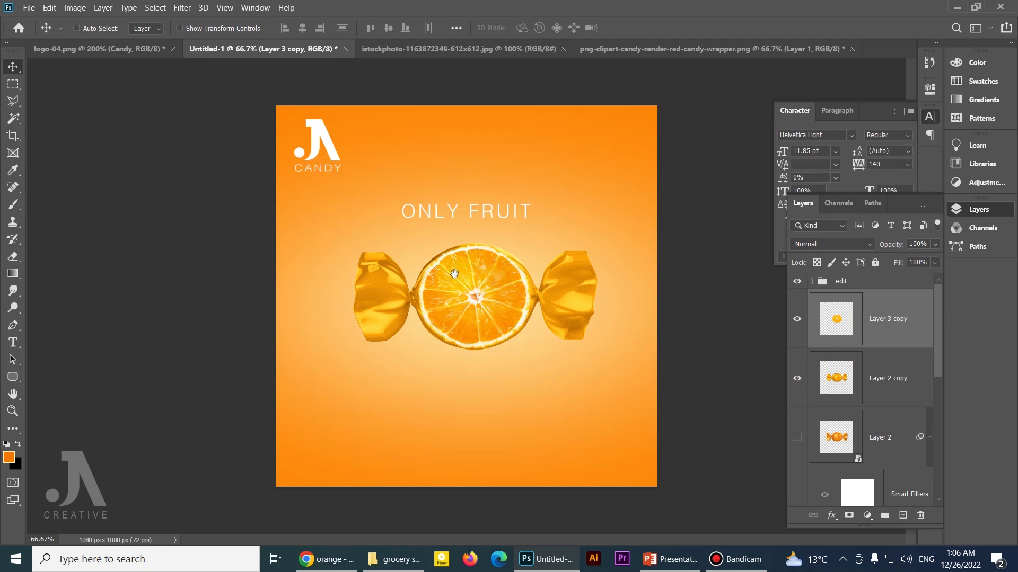
scroll(454, 274, "up", 1)
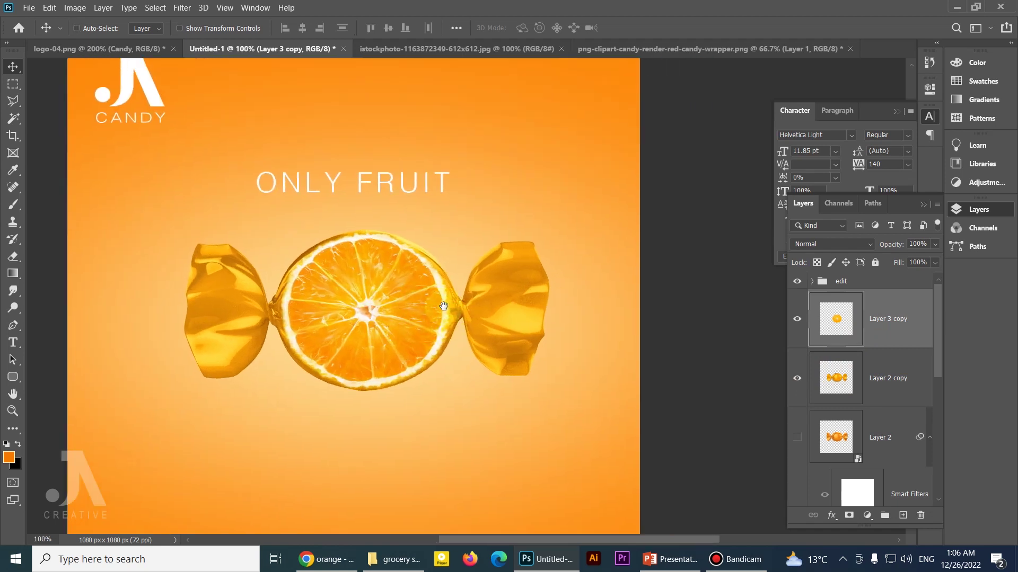
left_click_drag(448, 333, 449, 343)
left_click_drag(458, 263, 460, 272)
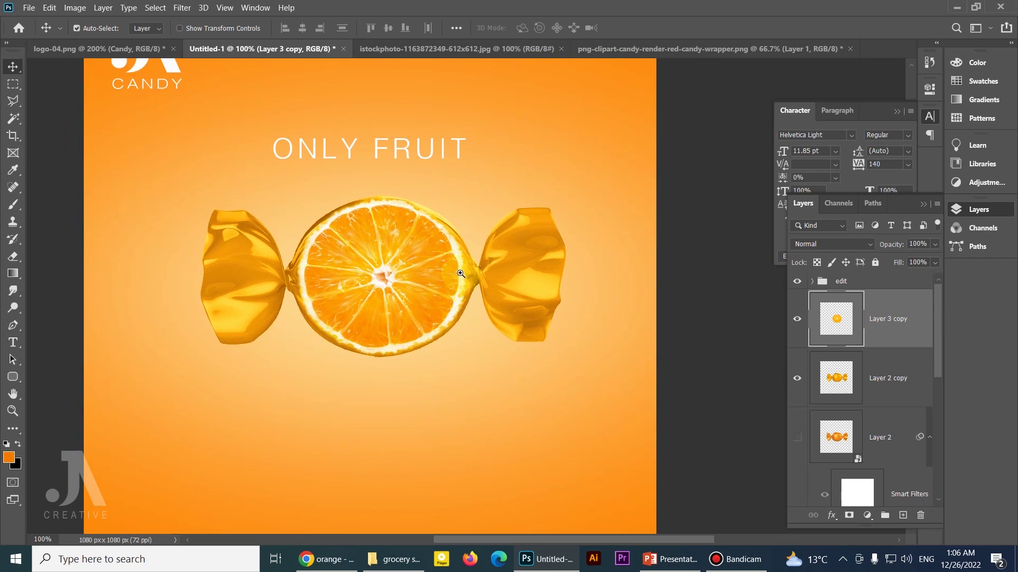
scroll(419, 217, "down", 1)
Move the Only Fruit headline slightly up and right and open its font list.
right_click(434, 214)
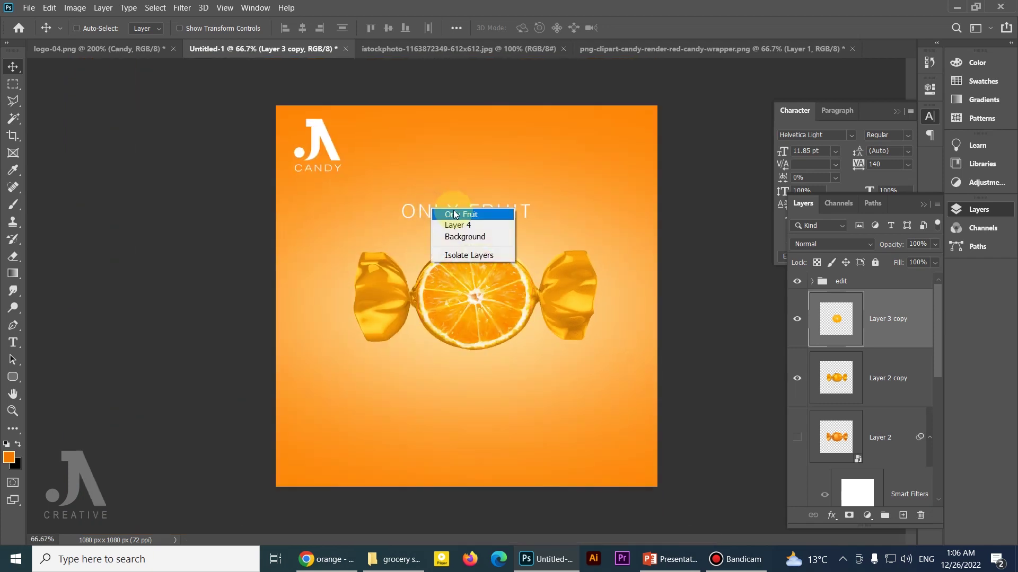
left_click(451, 210)
left_click_drag(448, 216, 456, 206)
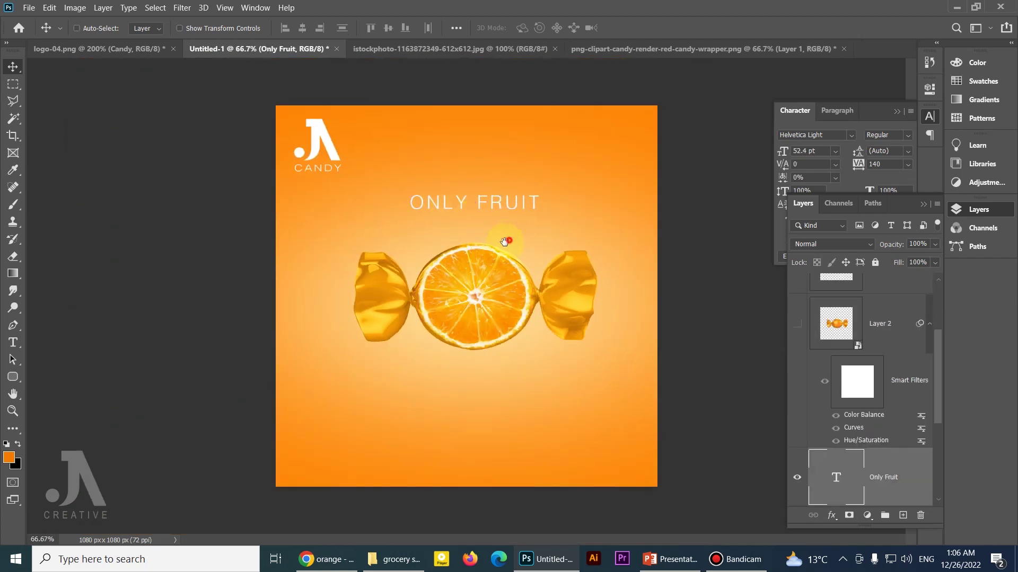
left_click(814, 135)
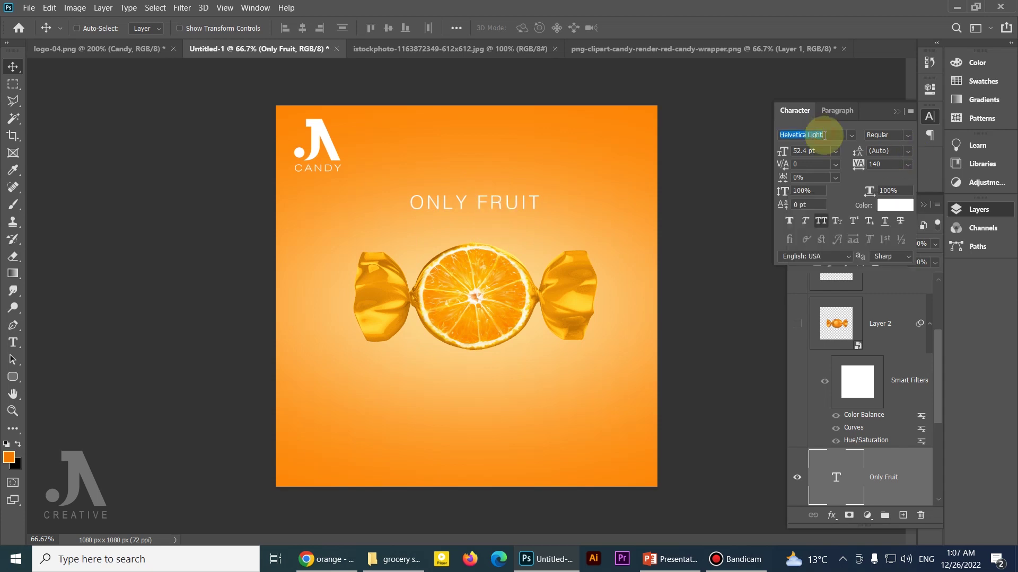
key("Down")
key("Down")
key("Down")
left_click(851, 135)
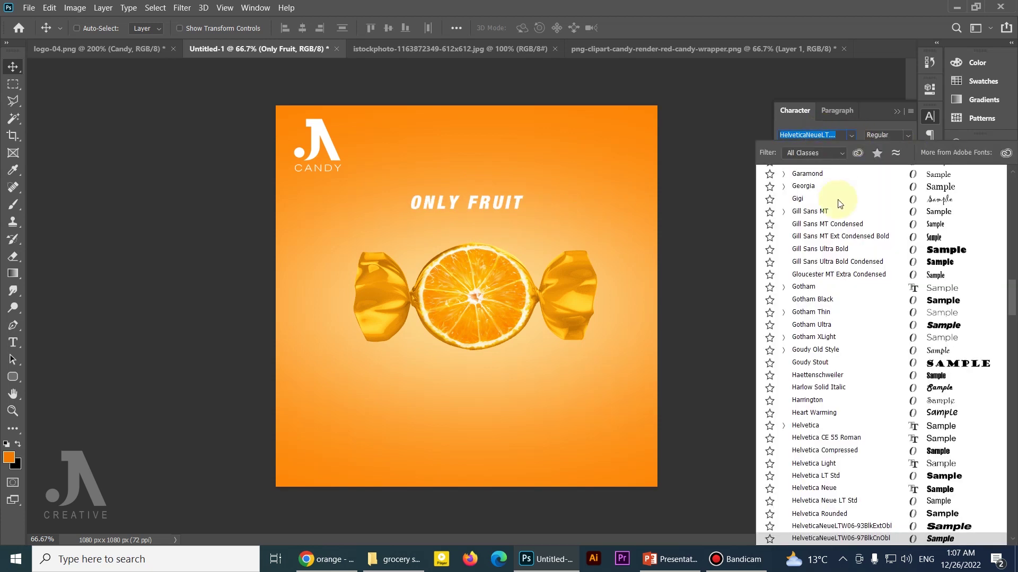
Try several fonts and set the Only Fruit headline in Arial.
left_click(824, 219)
left_click(845, 133)
key("Up")
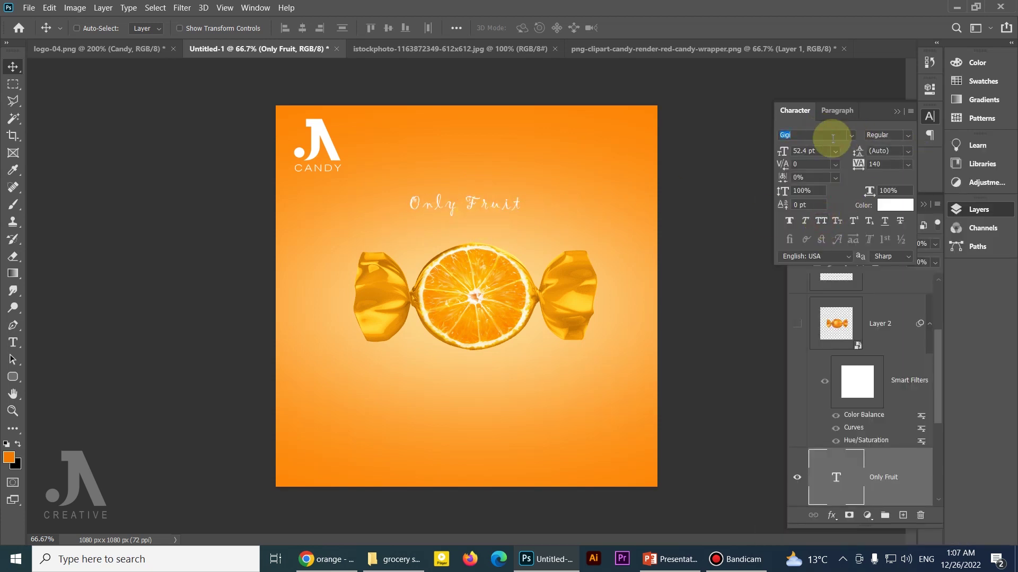
key("Up")
key("Up")
key("Up")
key("Up")
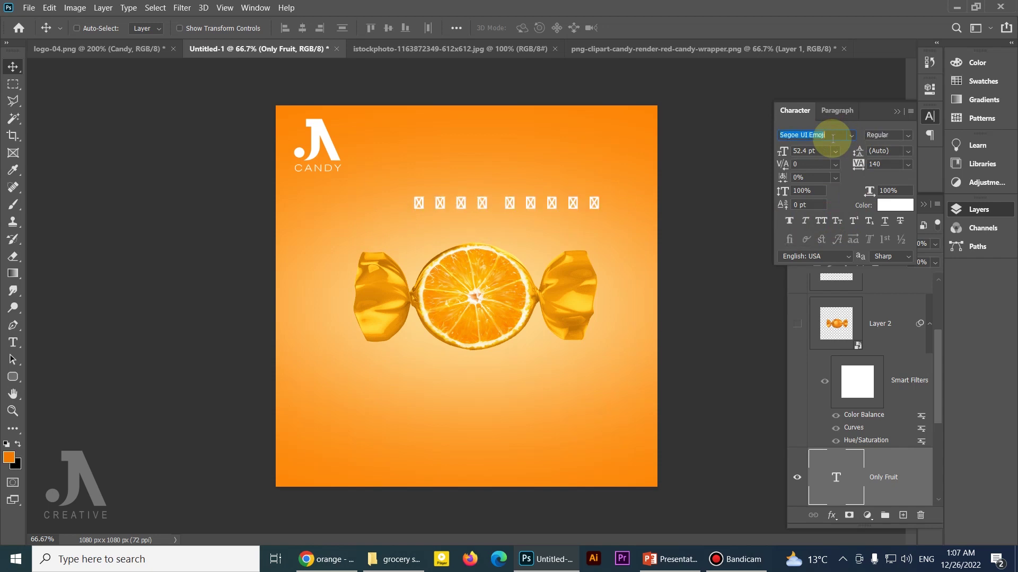
key("Up")
key("Up")
key("Up")
key("Up")
key("Up")
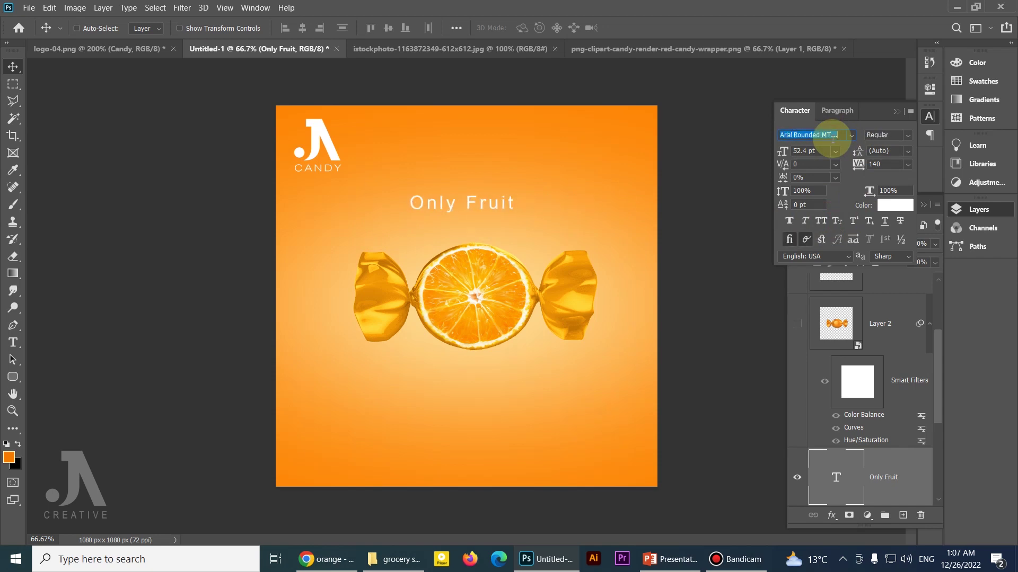
key("Up")
key("Up")
key("Up")
key("t")
triple_click(478, 202)
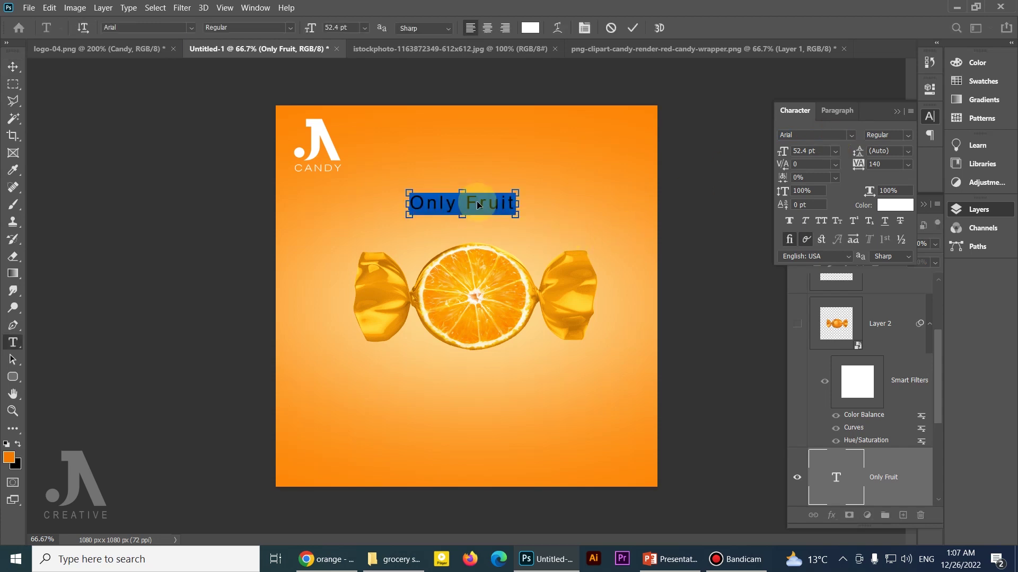
key("ctrl+Return")
Nudge the CANDY logo and scale it to about half size.
key("v")
left_click_drag(328, 152, 332, 162)
key("ctrl+t")
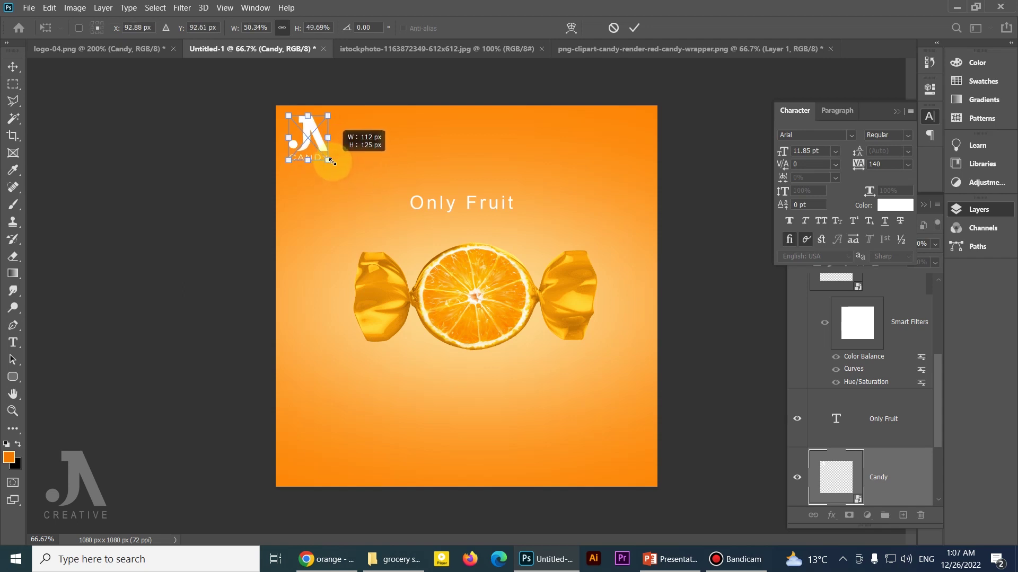
key("Return")
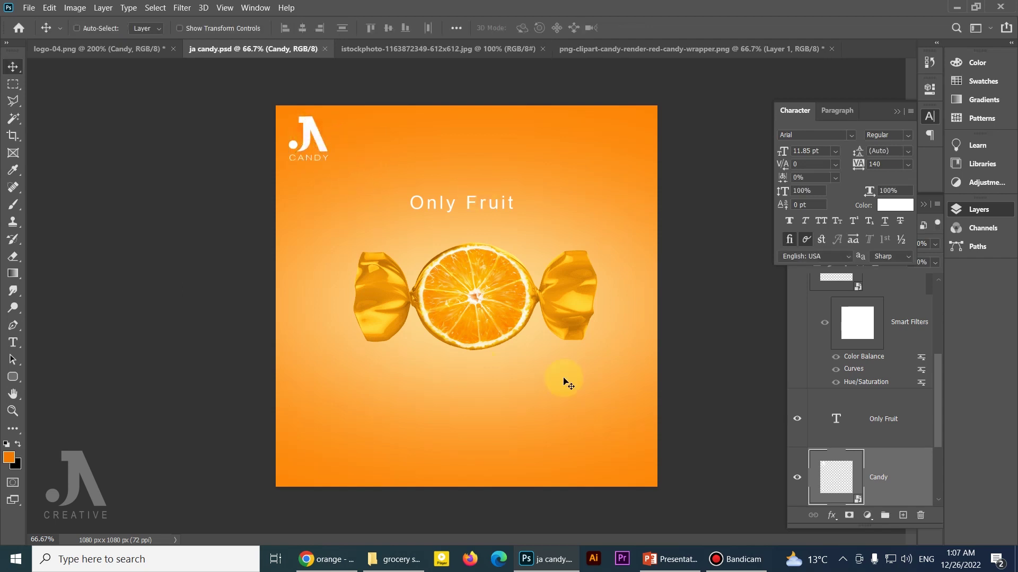
left_click(554, 359, "ctrl")
Add Layer 7 above Background and paint a soft stroke with an enlarged brush.
scroll(901, 461, "down", 3)
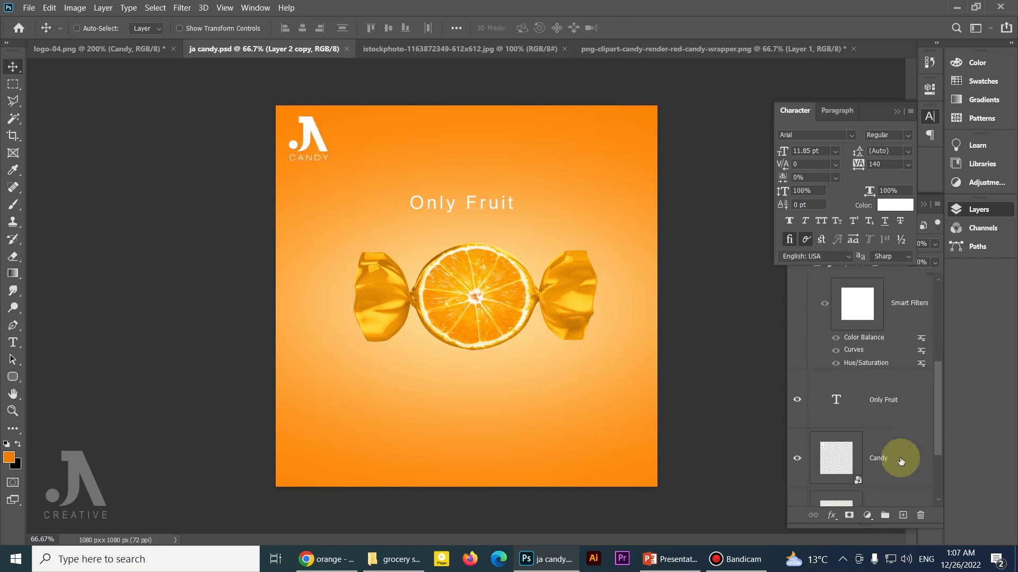
left_click(882, 415)
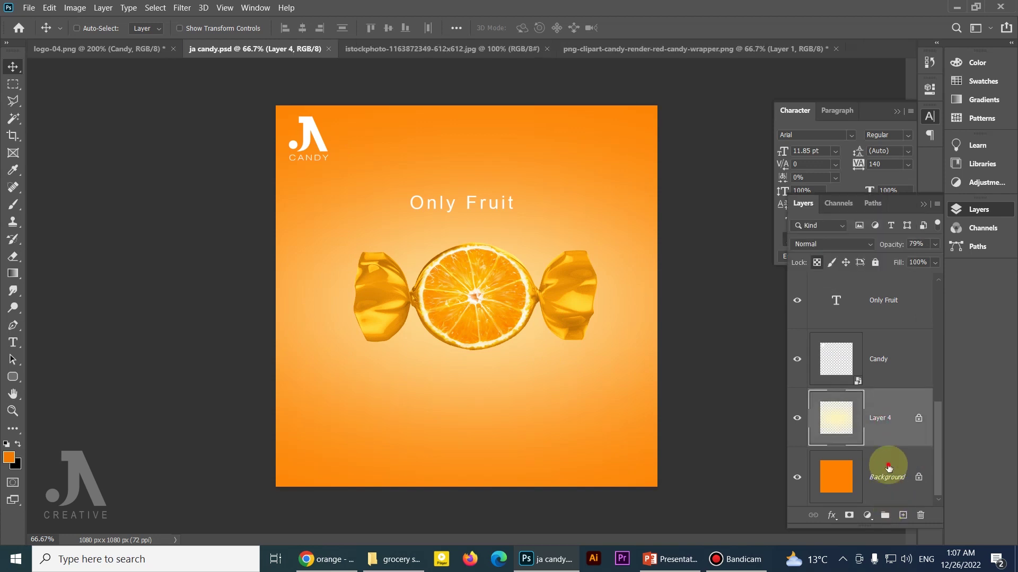
left_click(888, 467)
left_click(904, 515)
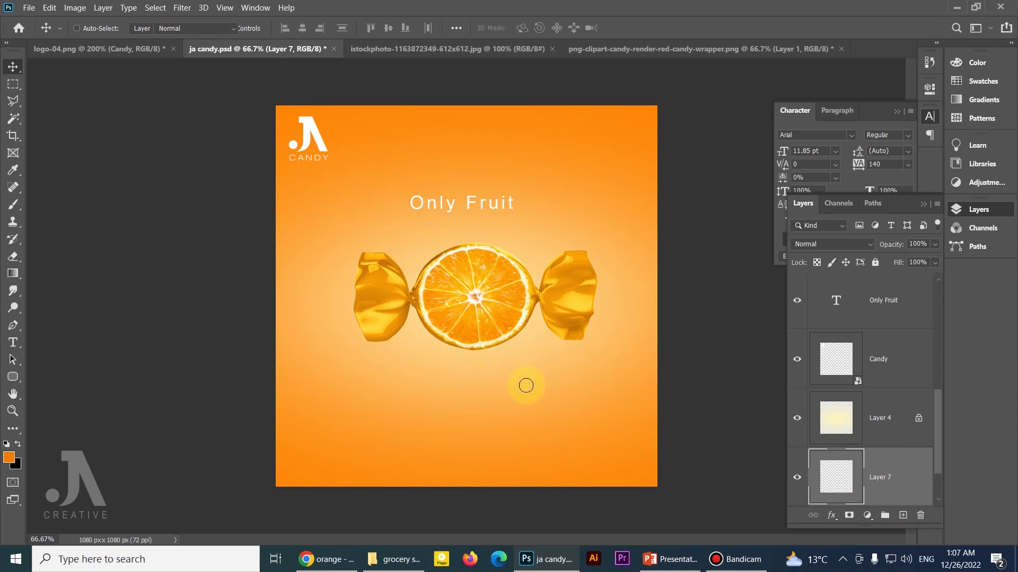
key("b")
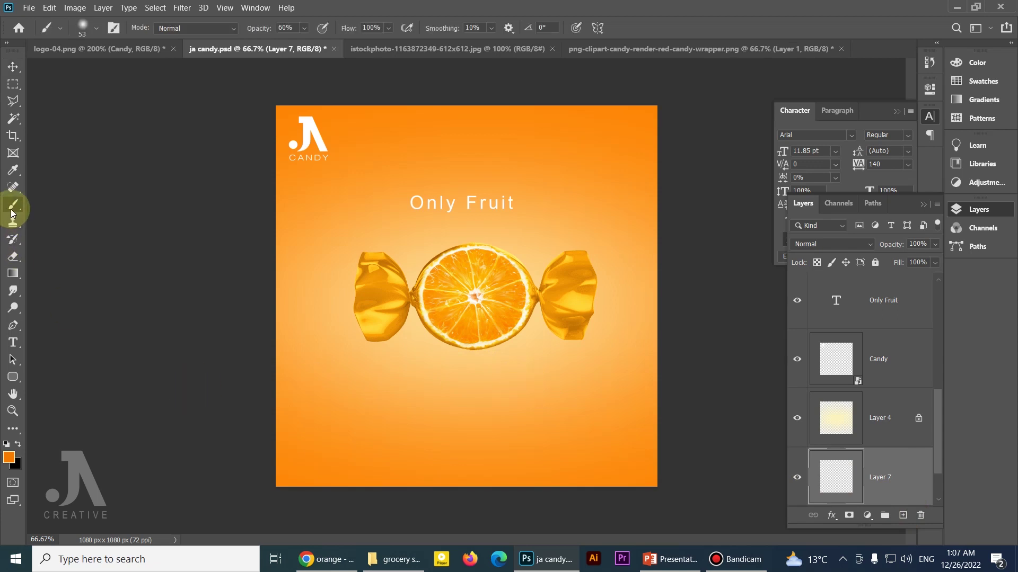
right_click(445, 424)
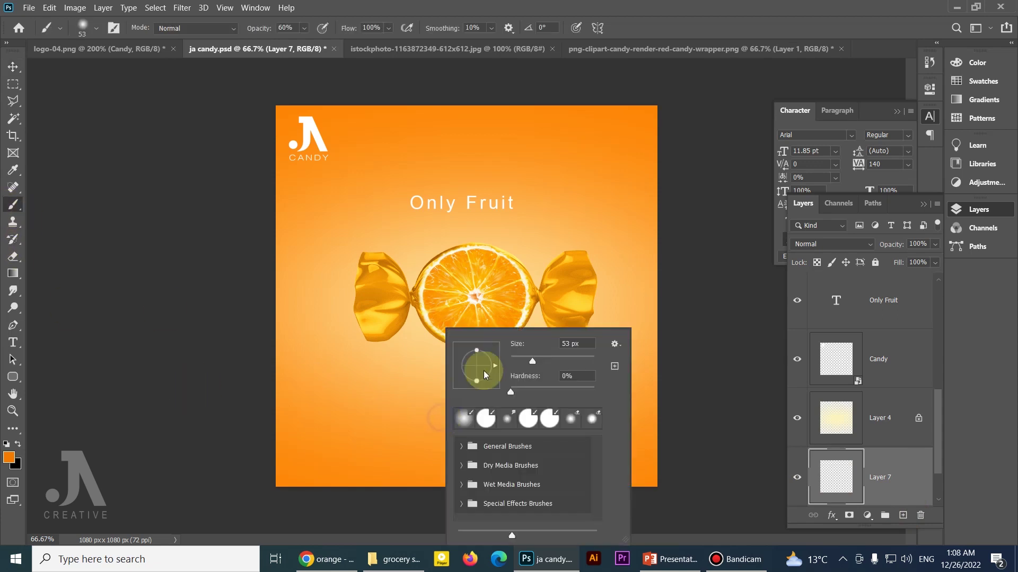
left_click(550, 363)
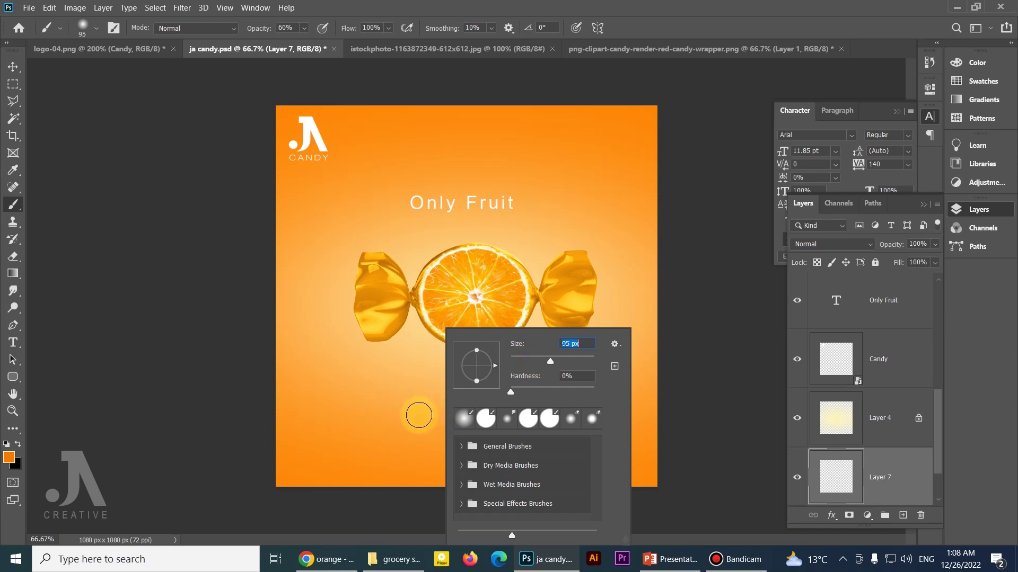
left_click_drag(550, 364, 554, 364)
left_click(398, 420)
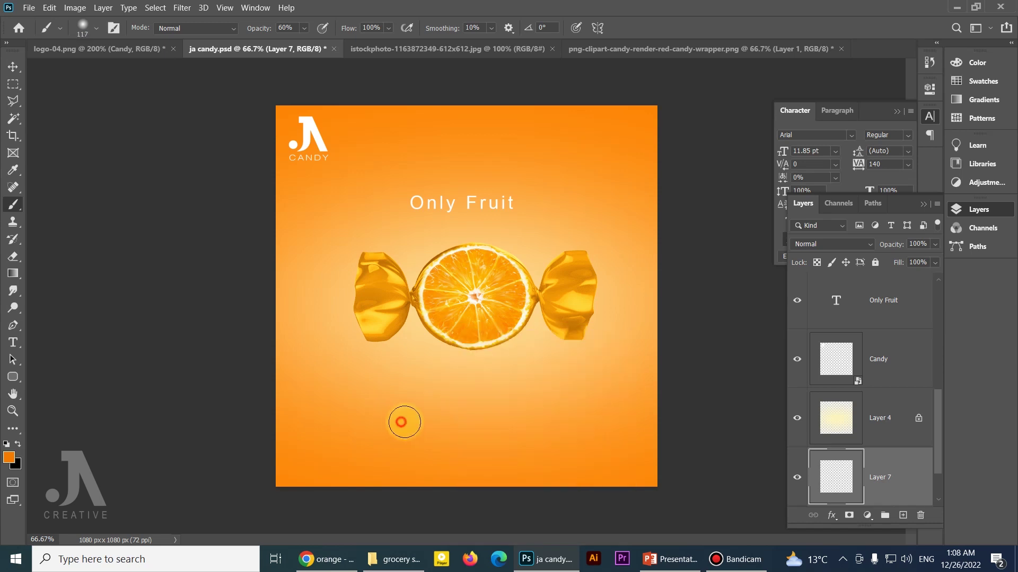
left_click_drag(397, 420, 518, 420)
Repaint a dark shadow below the candy, stretch it wider, and set it to Multiply.
key("ctrl+z")
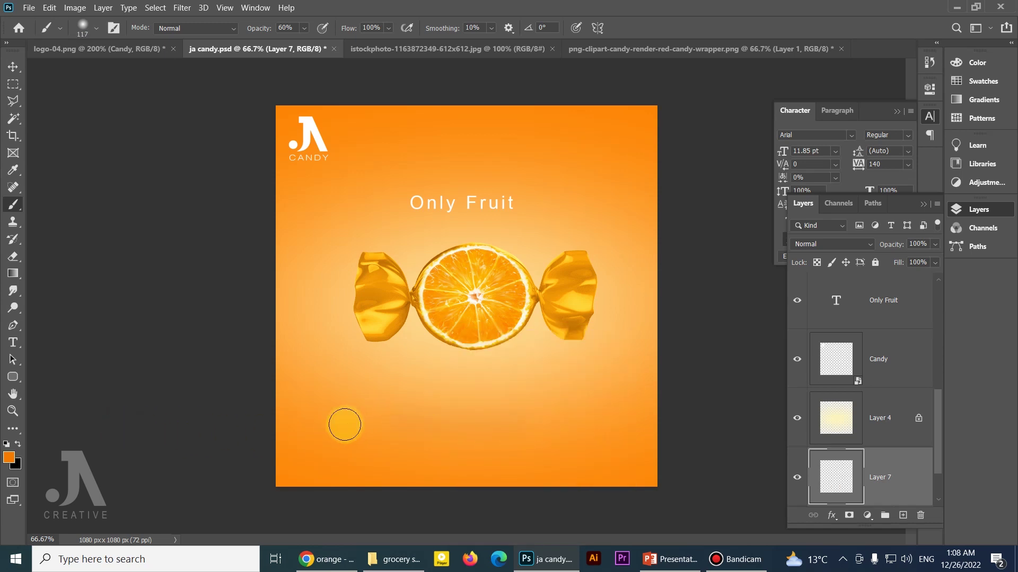
mouse_move(532, 447)
left_mouse_down()
mouse_move(442, 433)
mouse_move(546, 434)
mouse_move(517, 430)
left_mouse_up()
key("v")
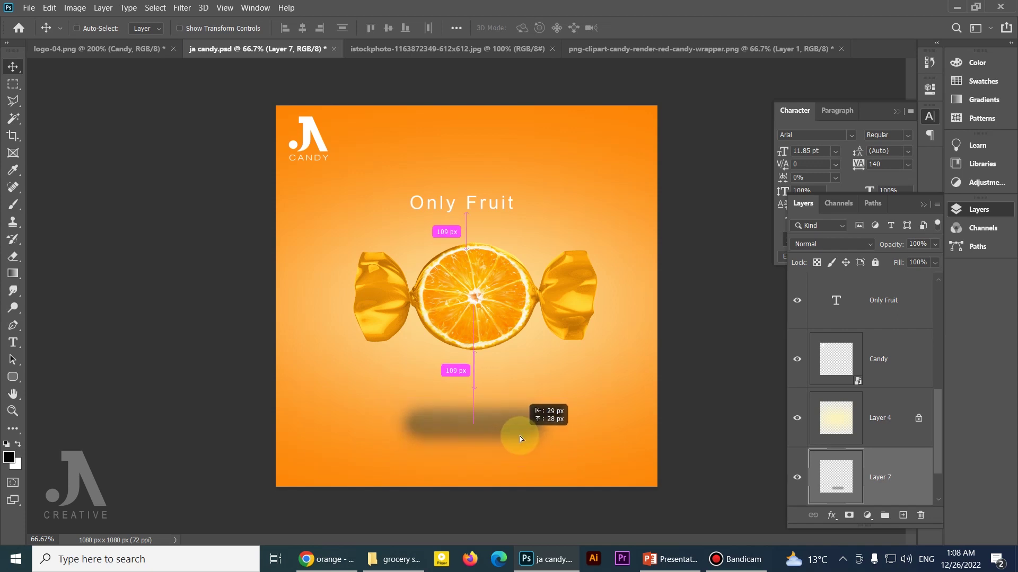
mouse_move(530, 474)
left_mouse_down()
mouse_move(536, 445)
mouse_move(610, 423)
left_mouse_up()
key("ctrl+t")
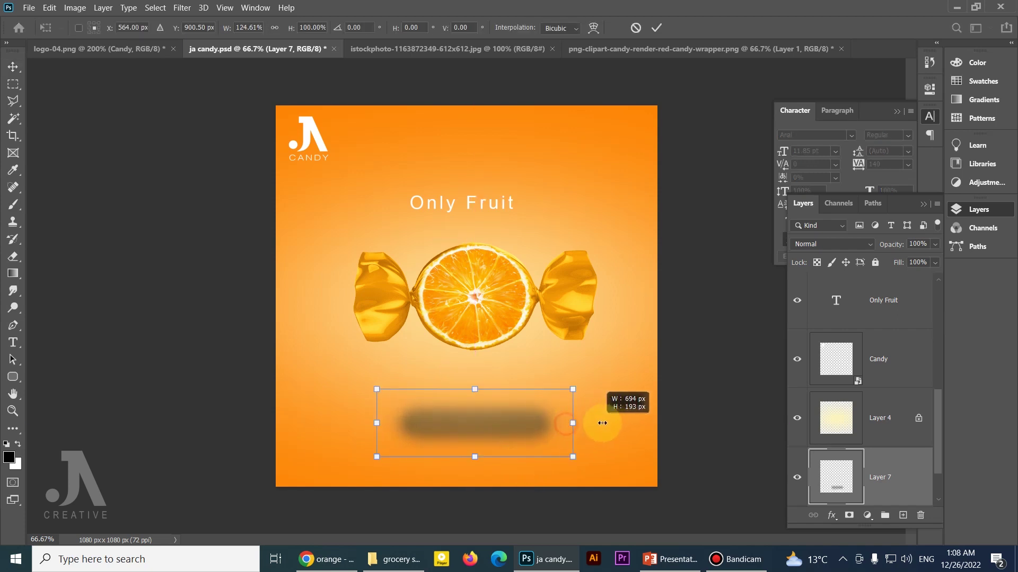
key("Return")
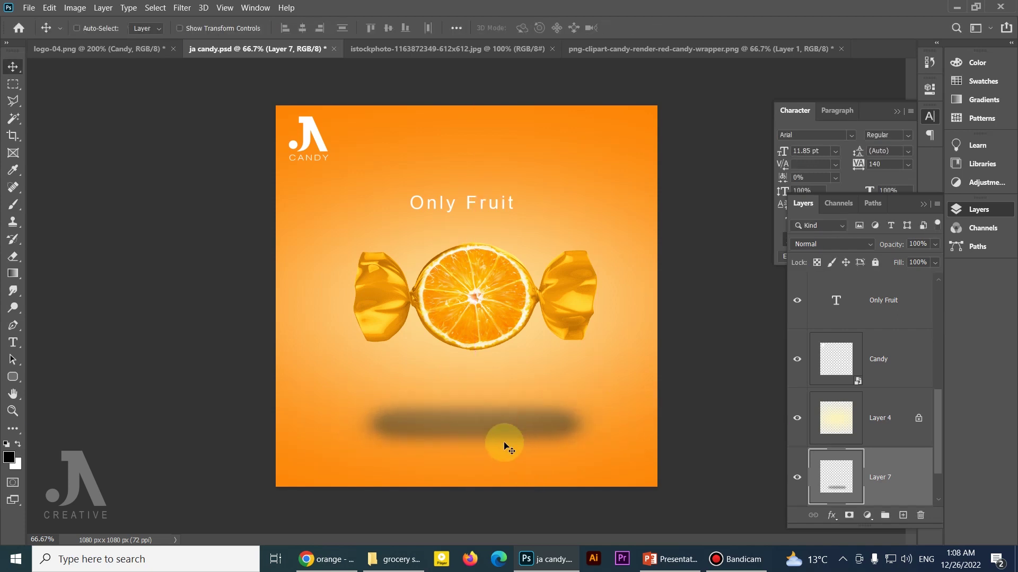
left_click(822, 244)
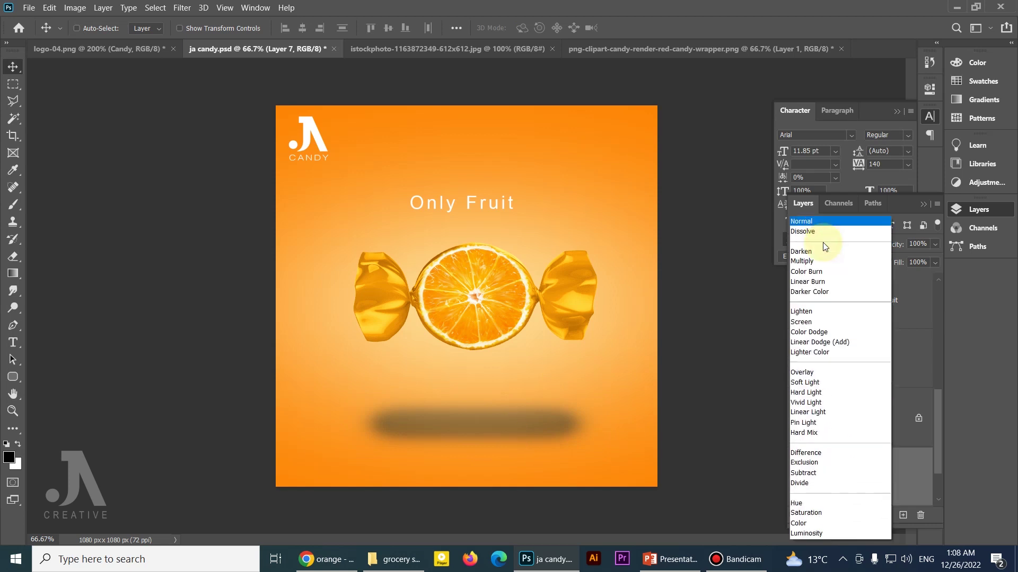
left_click(816, 261)
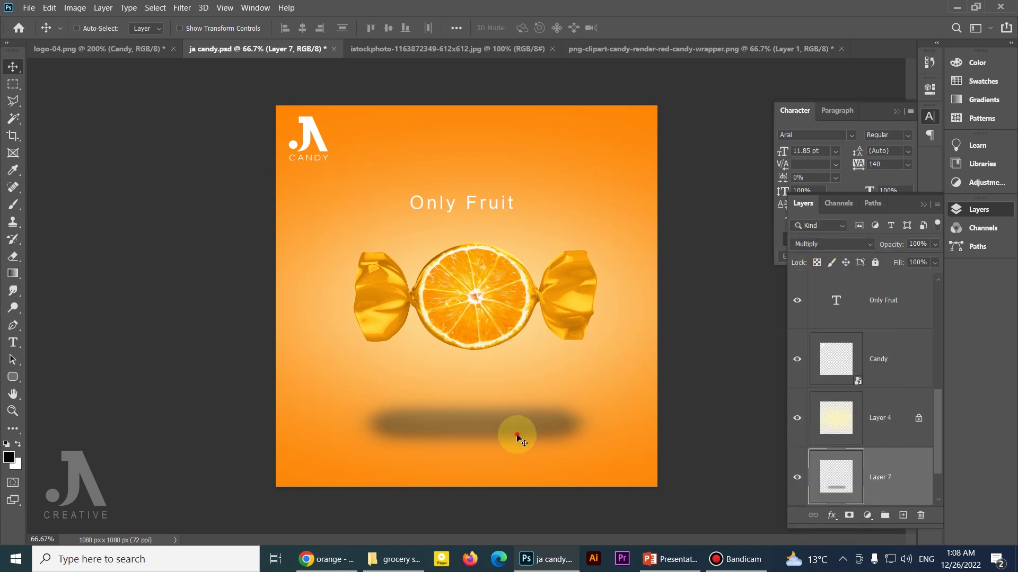
left_click_drag(514, 427, 514, 423)
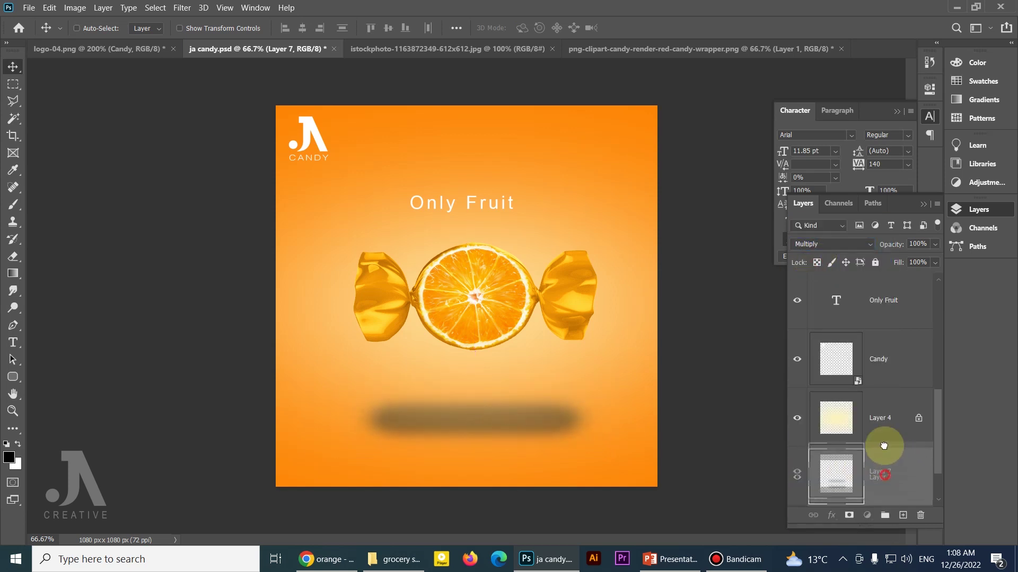
Move Layer 7 above Layer 4 and set the shadow opacity to 59%.
left_click_drag(912, 471, 881, 409)
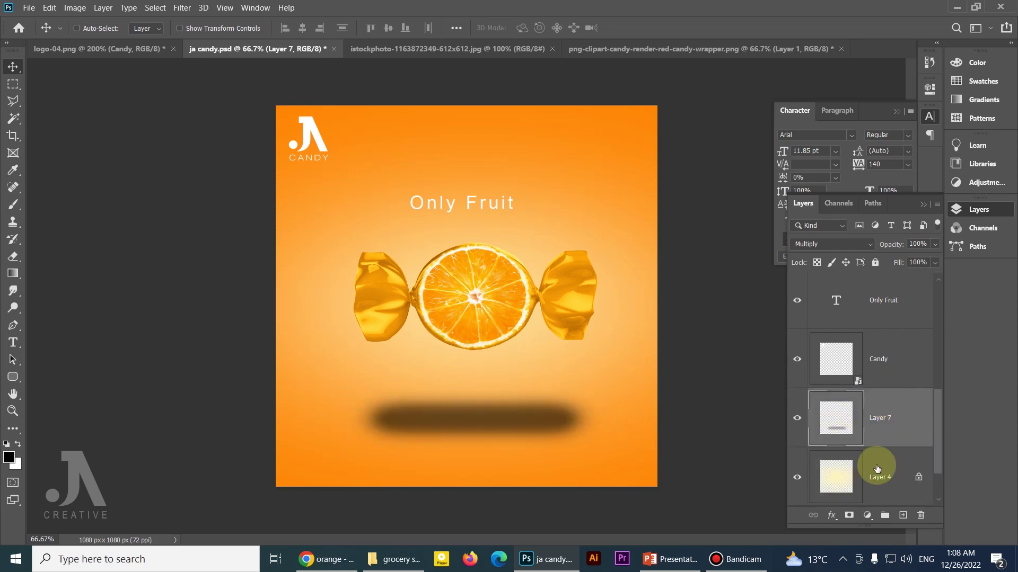
left_click(795, 476)
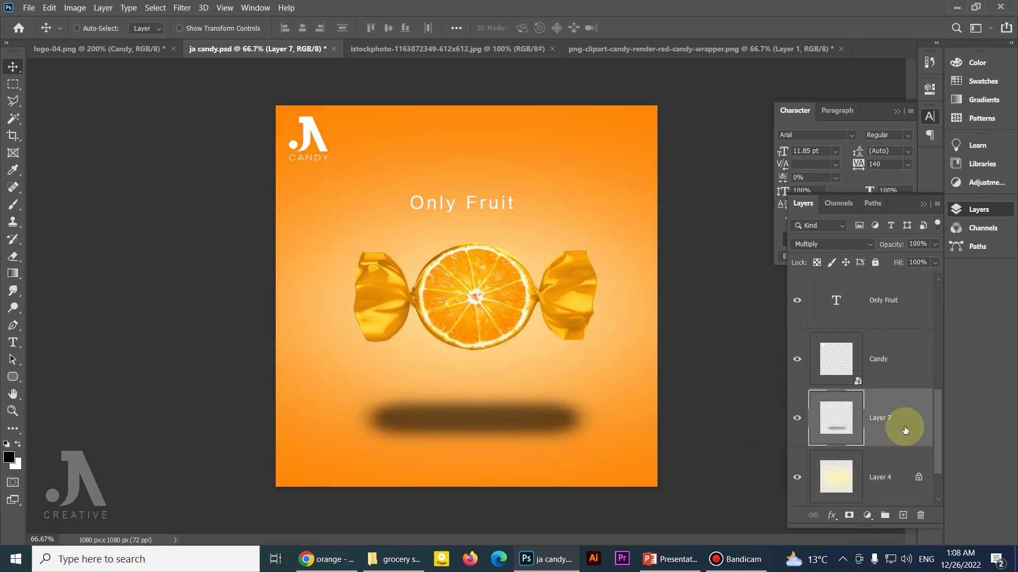
left_click_drag(488, 427, 491, 445)
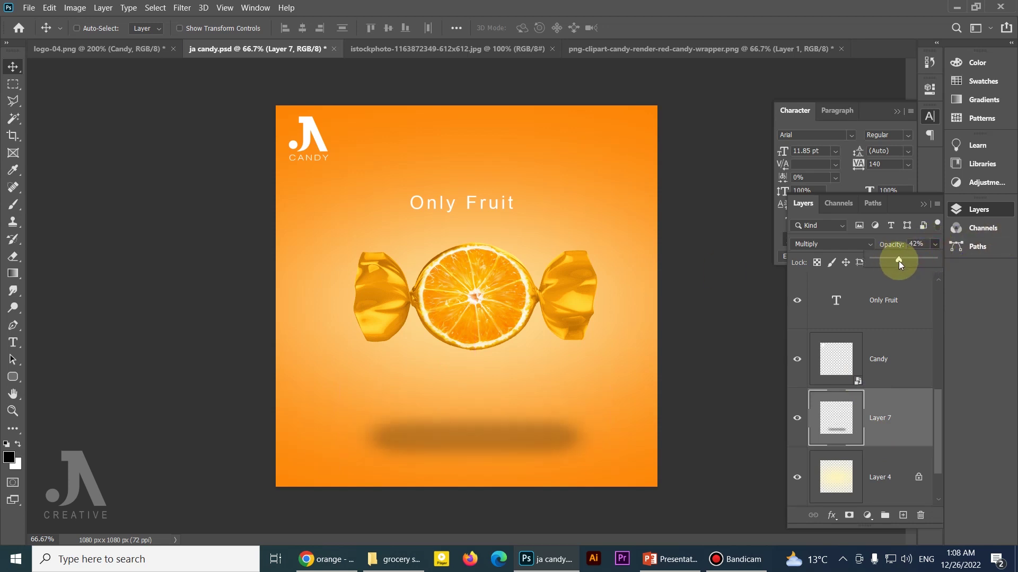
left_click_drag(898, 261, 904, 257)
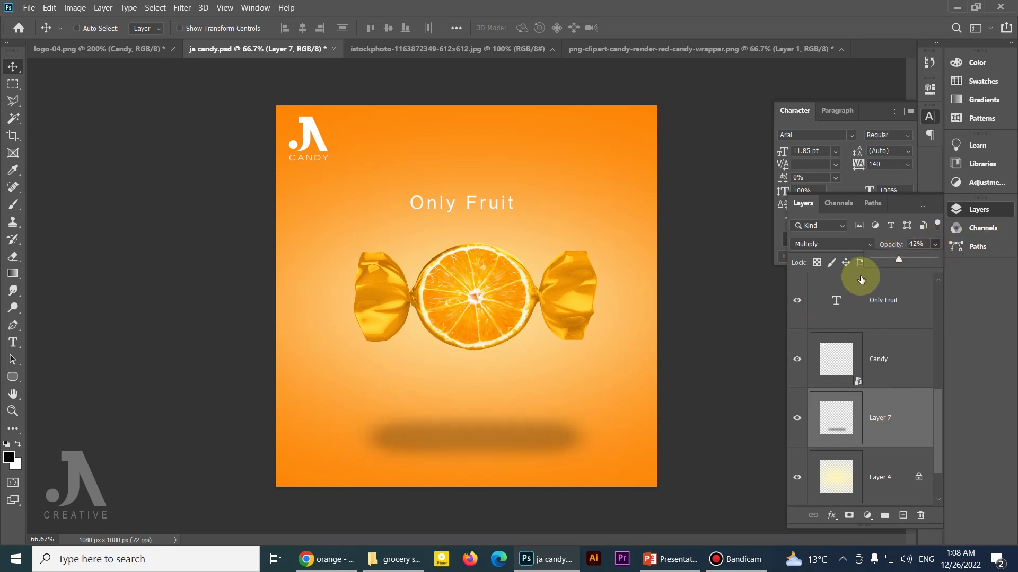
left_click(503, 455)
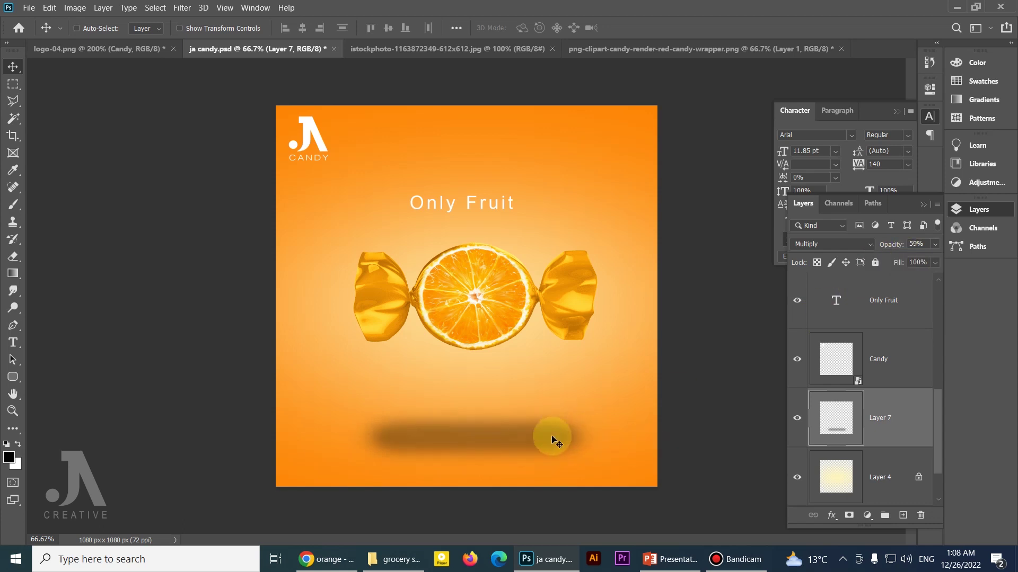
left_click(179, 9)
mouse_move(189, 149)
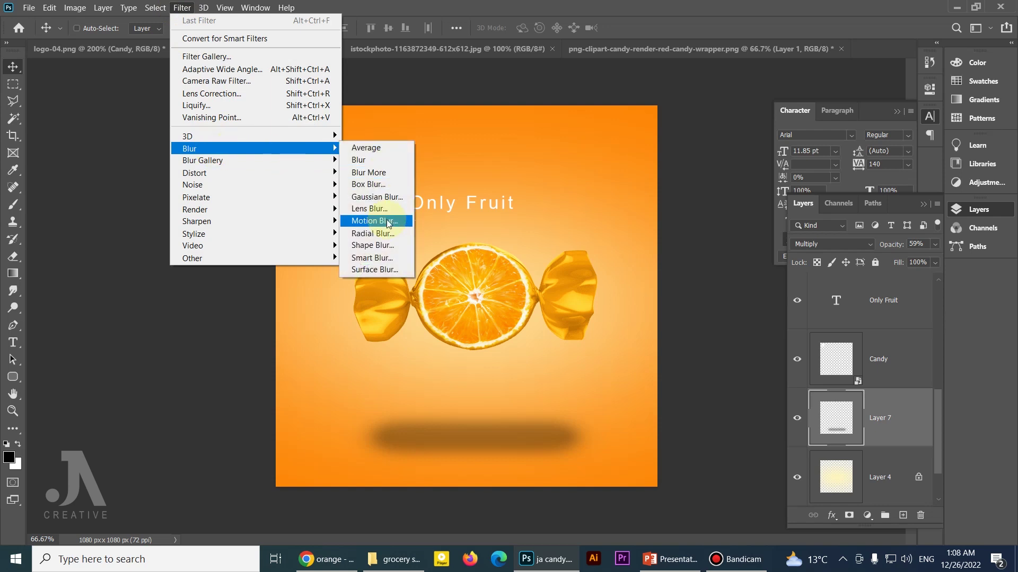
Motion-blur the shadow at distance 443 and set its opacity to 52%.
left_click(388, 223)
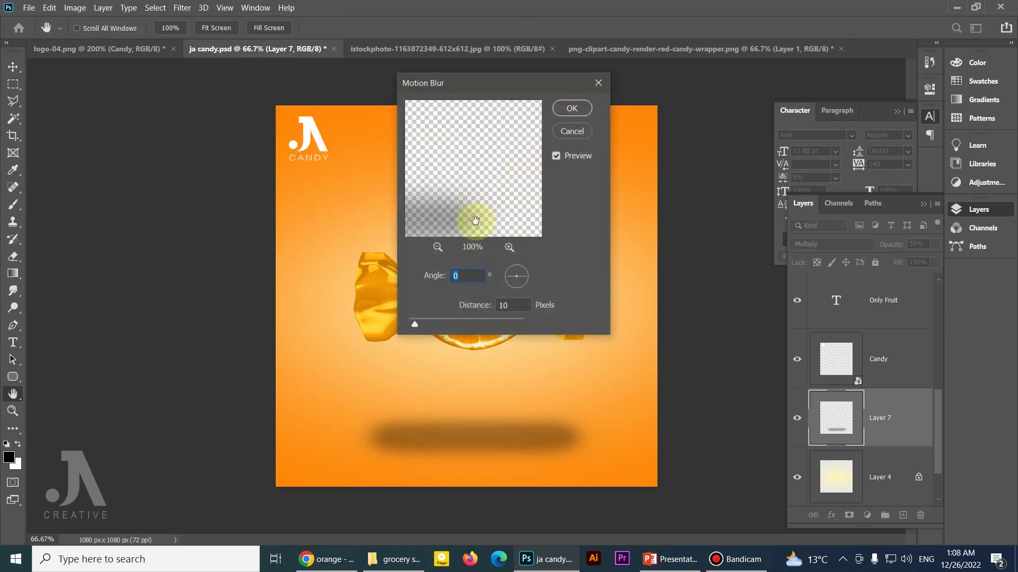
left_click_drag(442, 323, 491, 323)
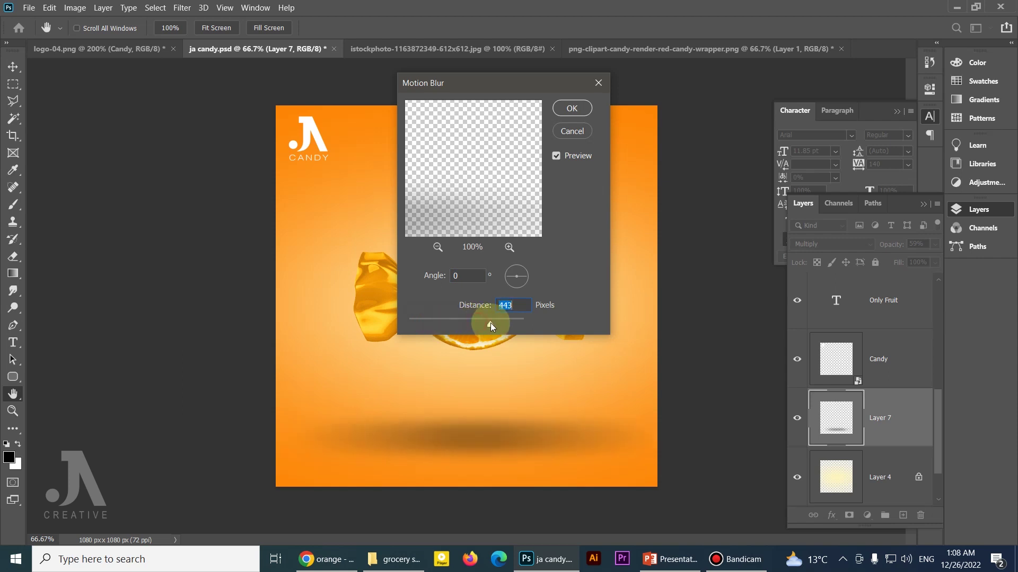
left_click(570, 109)
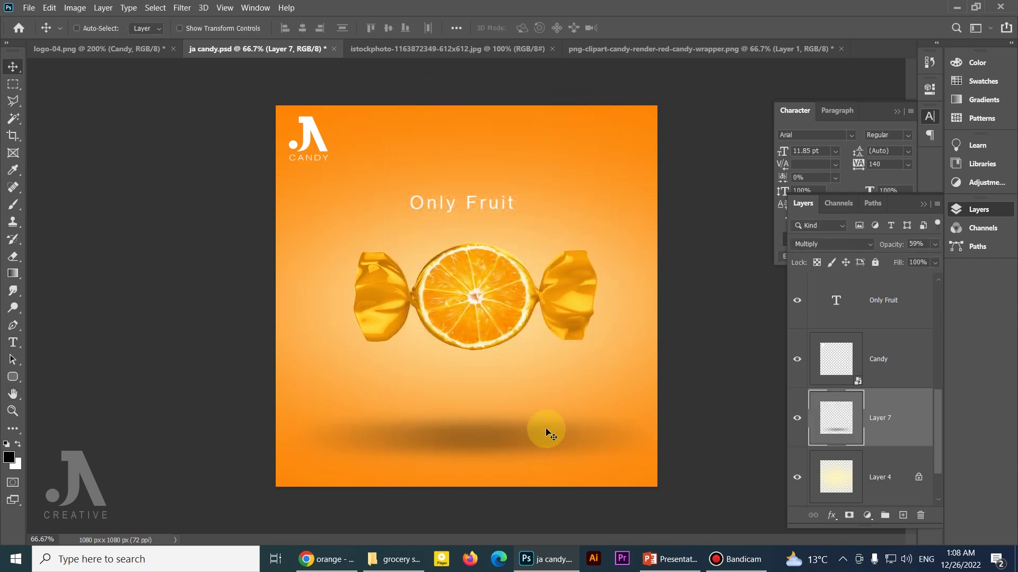
left_click_drag(552, 439, 525, 450)
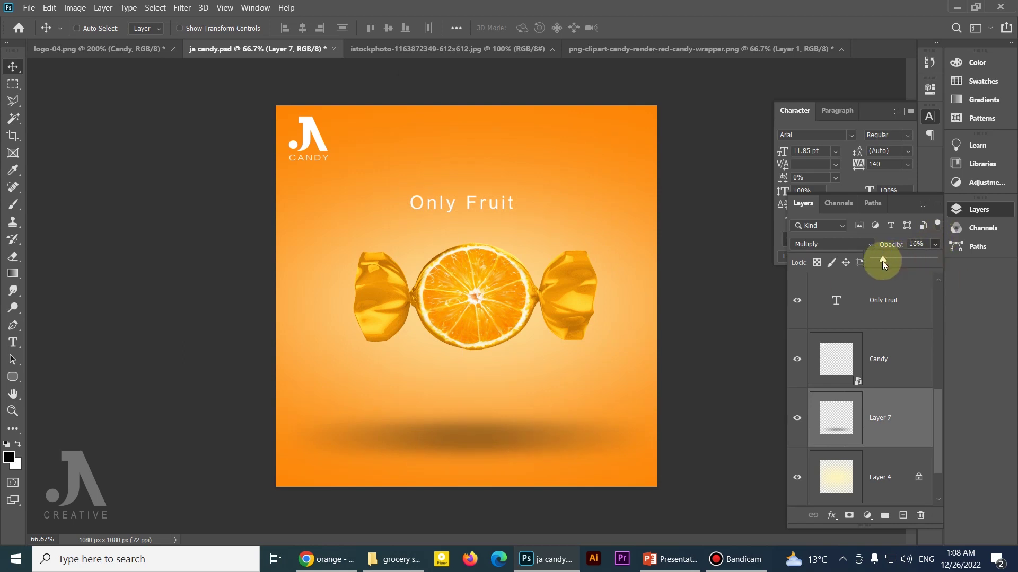
left_click_drag(882, 261, 897, 261)
mouse_move(481, 475)
left_mouse_down()
mouse_move(482, 411)
mouse_move(542, 431)
left_mouse_up()
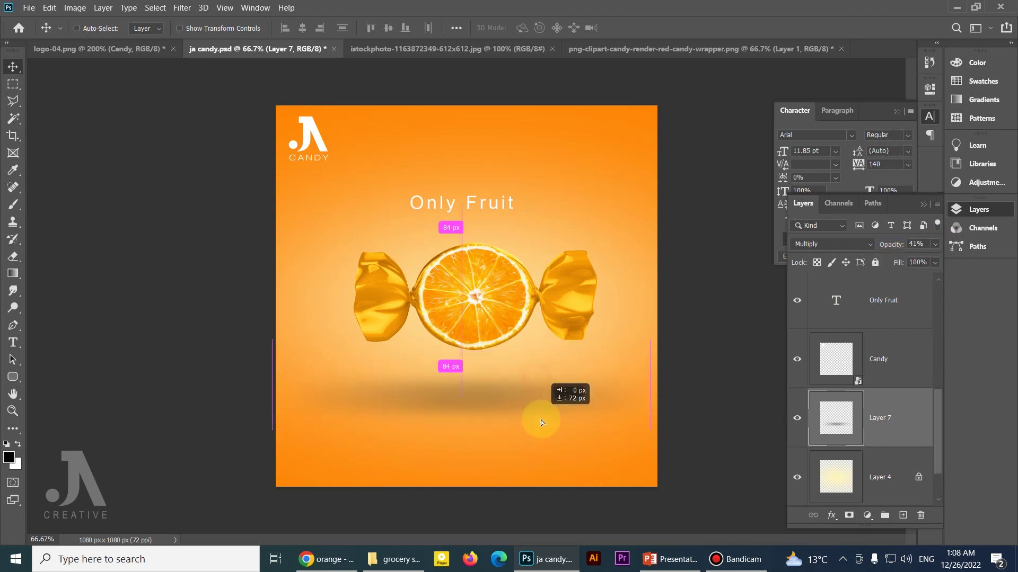
left_click_drag(542, 432, 543, 431)
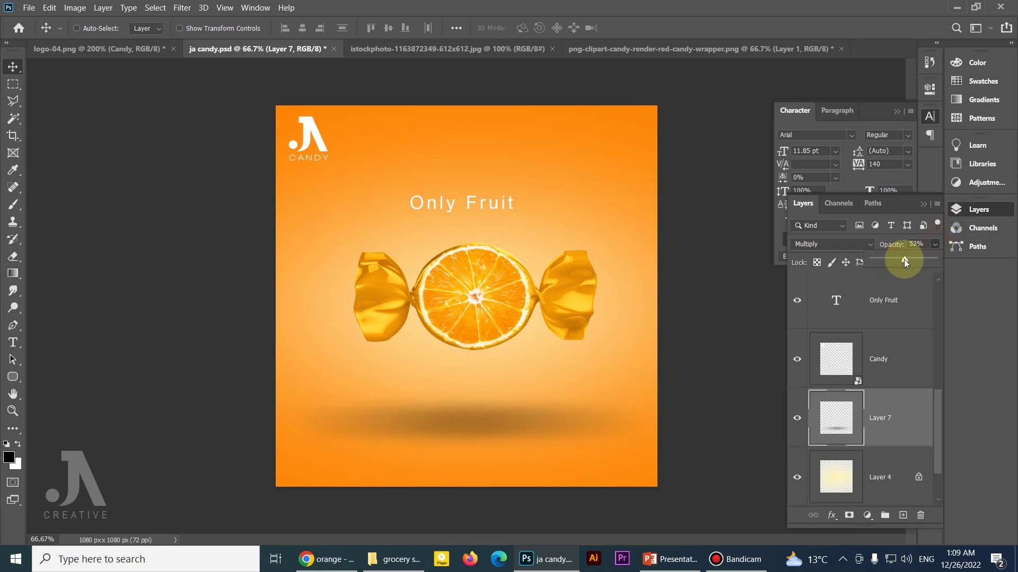
left_click(538, 415)
left_click(638, 448)
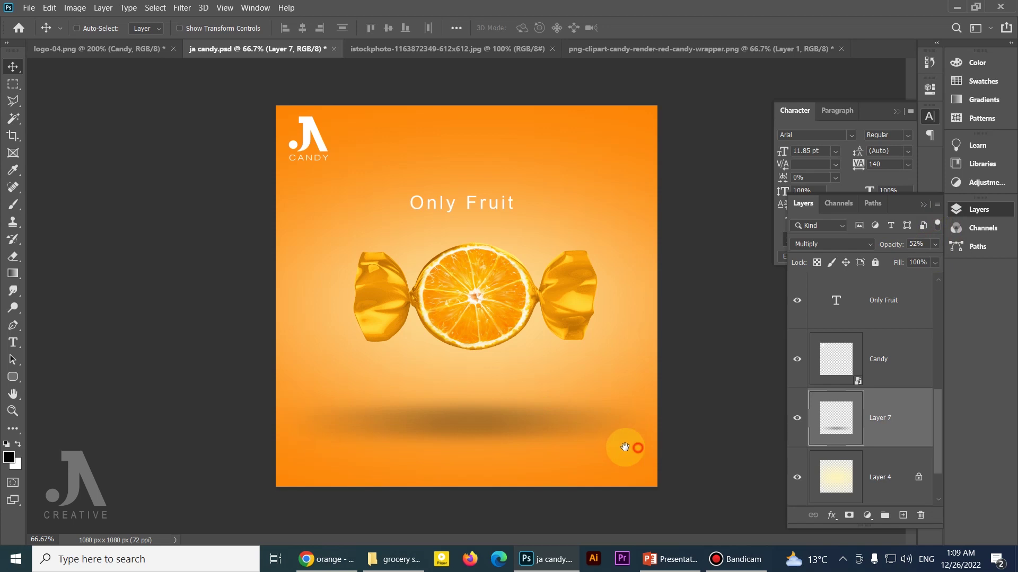
Move the Only Fruit headline slightly higher above the candy.
left_click(629, 358, "ctrl")
left_click(531, 342, "ctrl")
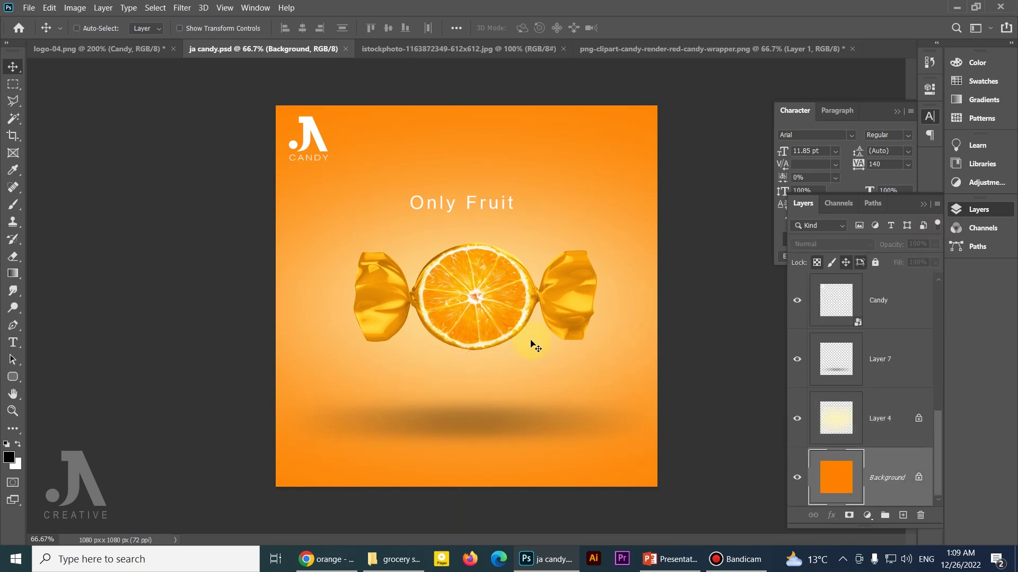
double_click(437, 206)
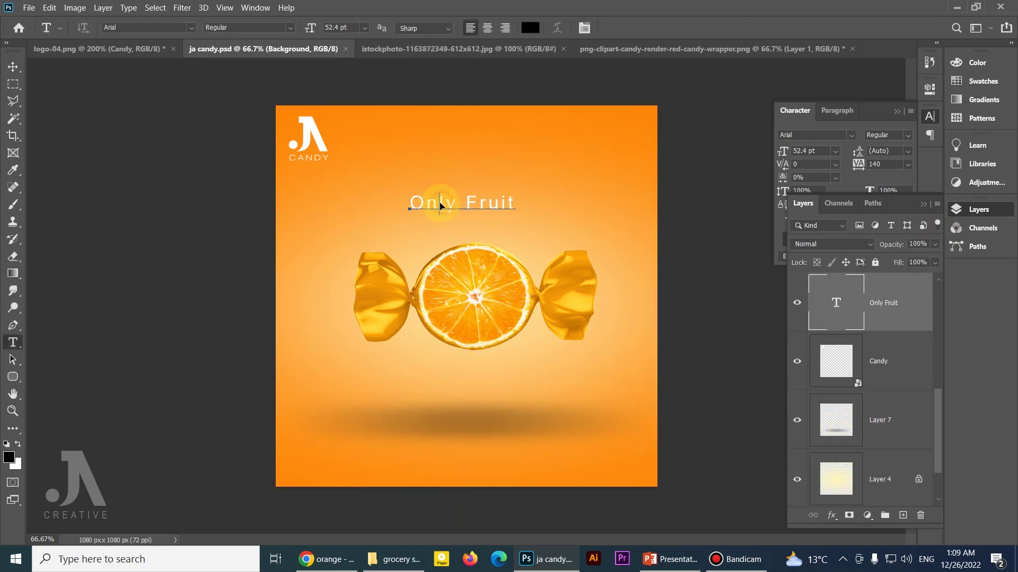
key("ctrl+Return")
key("v")
left_click_drag(462, 203, 469, 192)
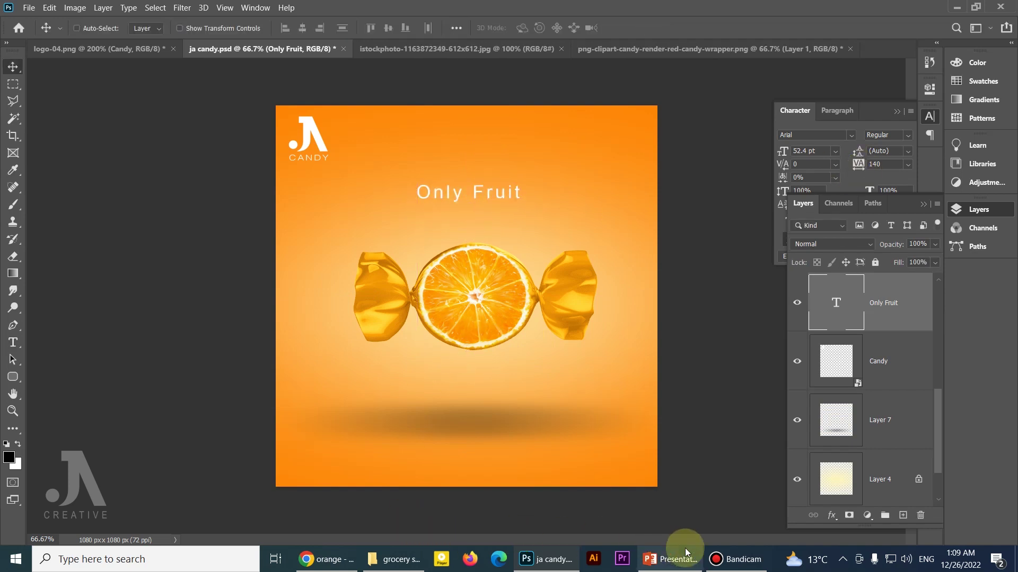
Search the web for 'dafont' and open the DaFont website.
left_click(324, 558)
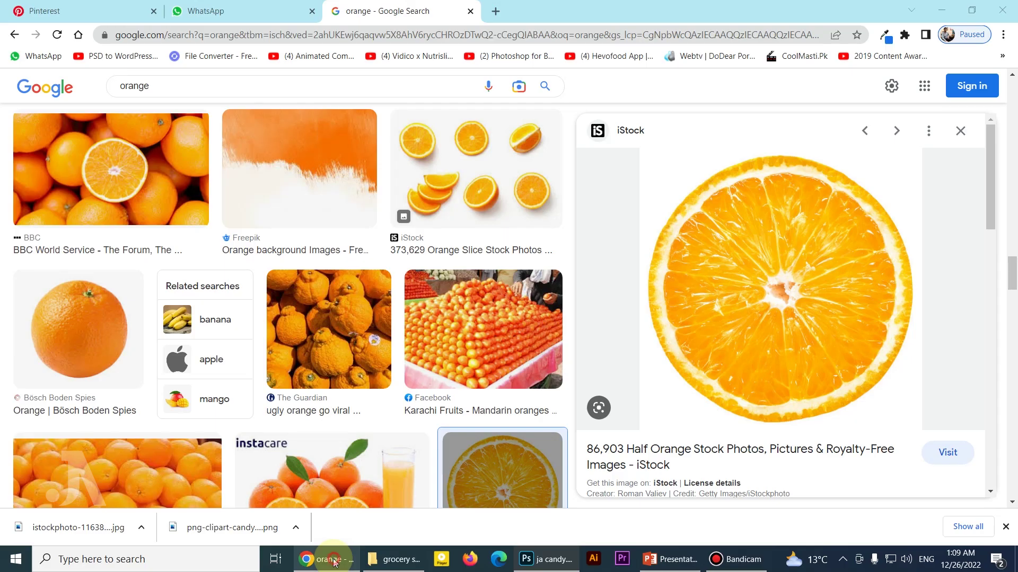
left_click(180, 35)
type("da")
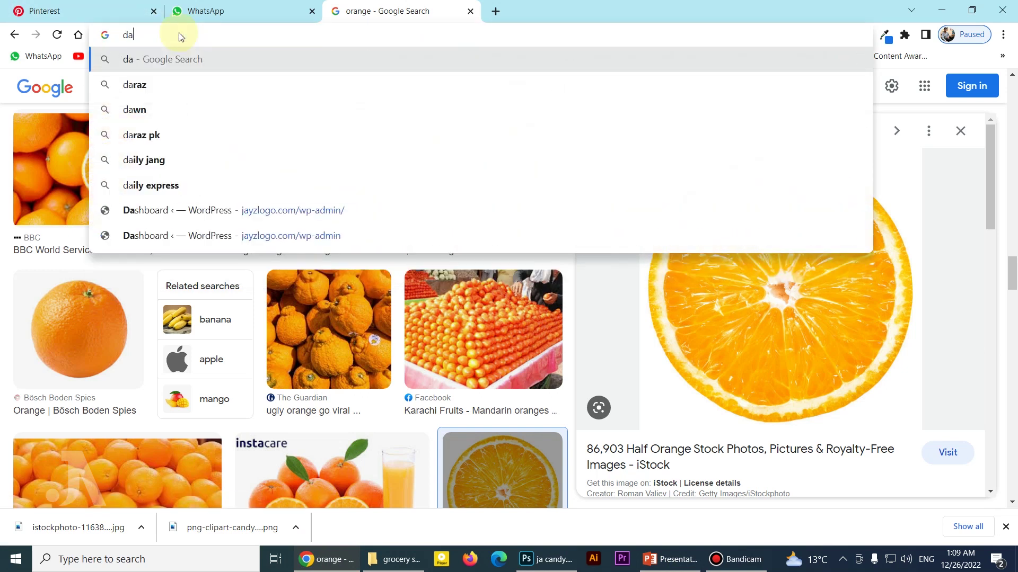
type("font")
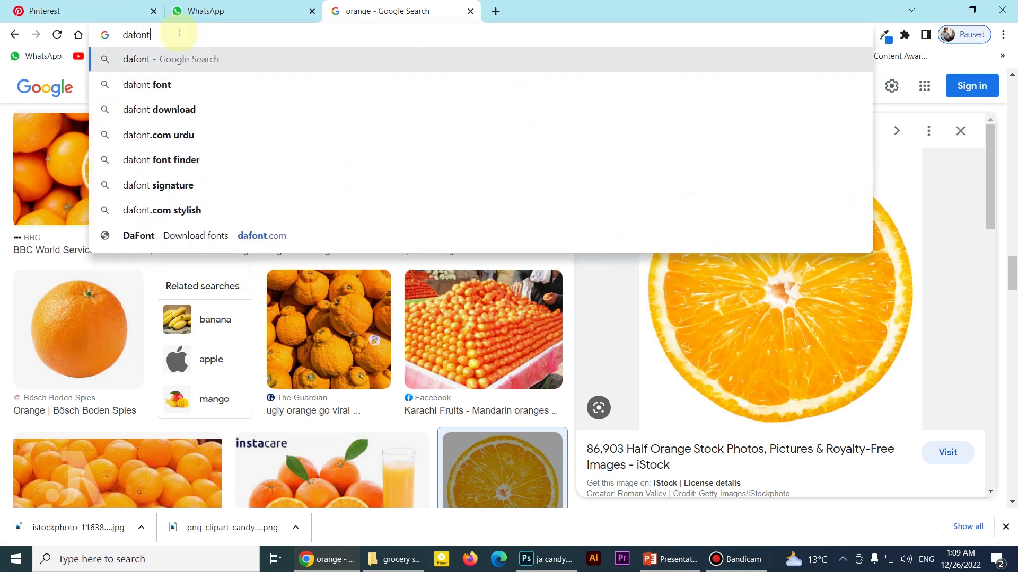
key("Return")
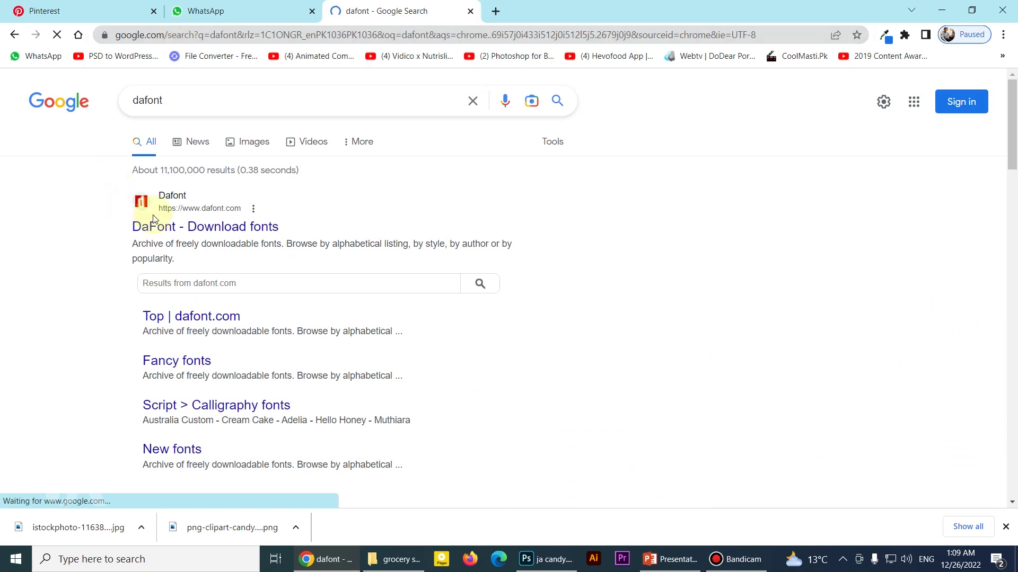
left_click(179, 228)
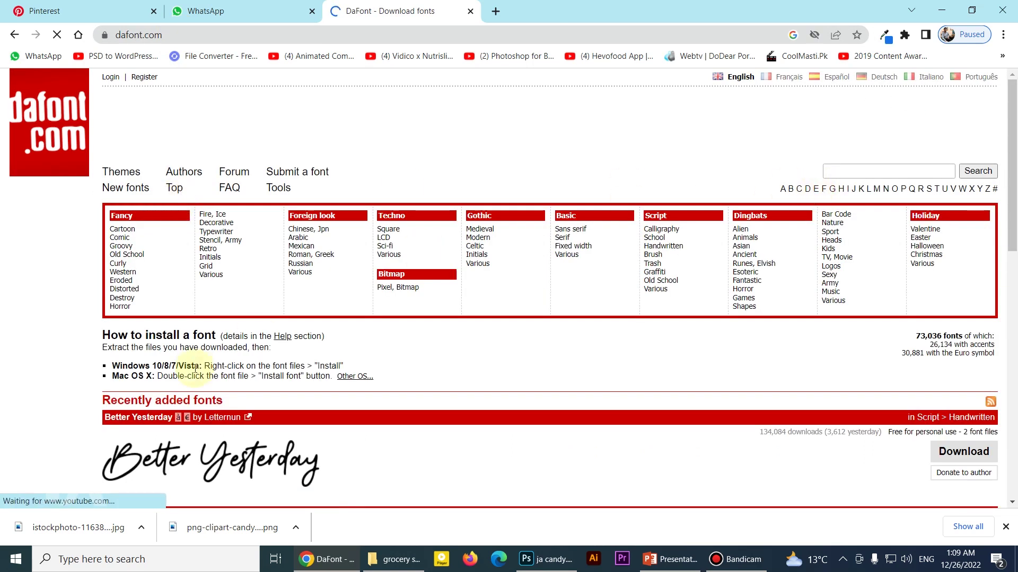
Preview Calligraphy category fonts with the sample text 'Only Fruit'.
left_click(657, 229)
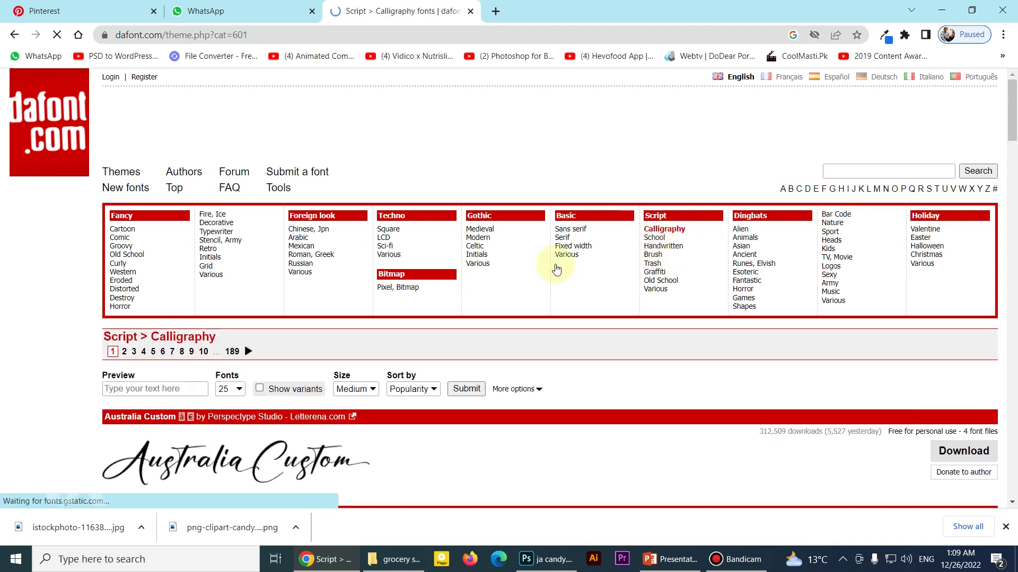
scroll(404, 336, "down", 1)
scroll(142, 235, "down", 4)
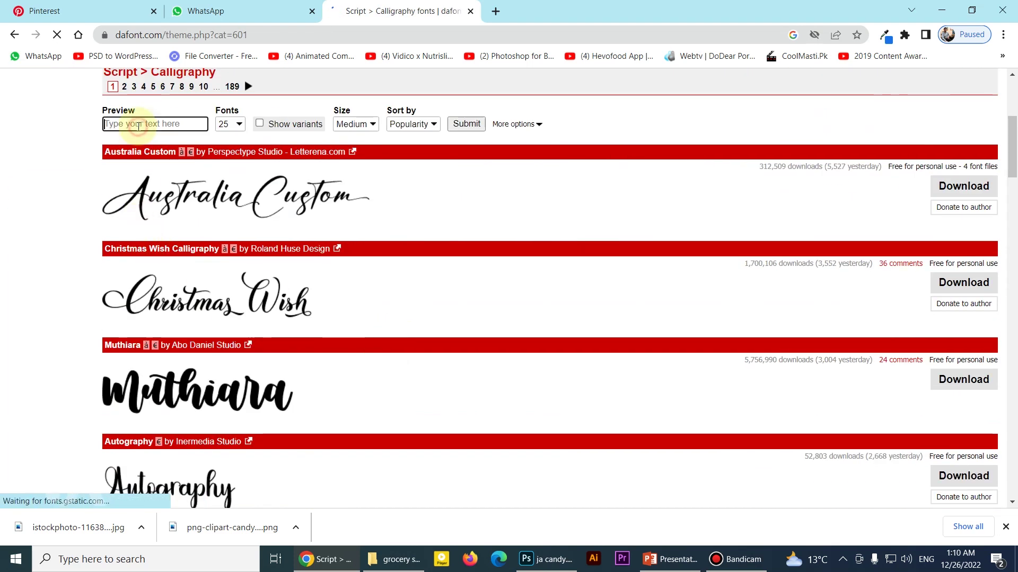
type("Only Fruit")
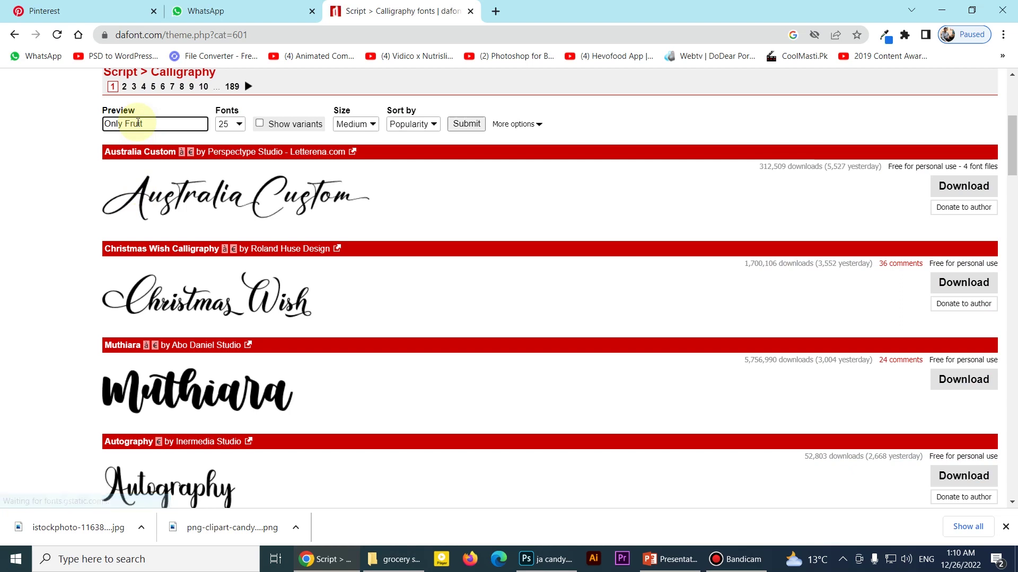
scroll(284, 324, "down", 1)
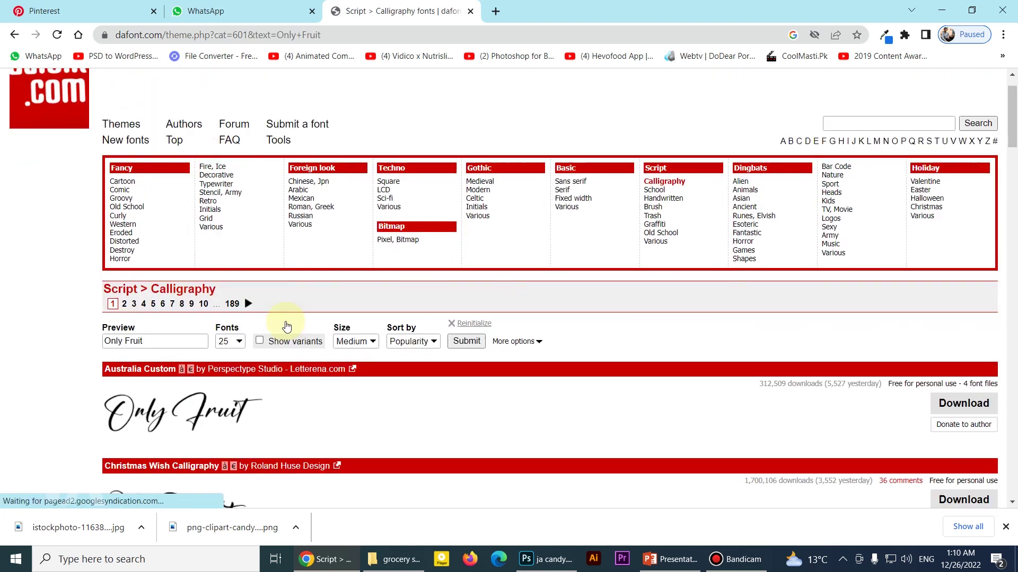
scroll(222, 296, "down", 4)
scroll(217, 295, "down", 4)
scroll(217, 295, "down", 5)
scroll(215, 293, "down", 5)
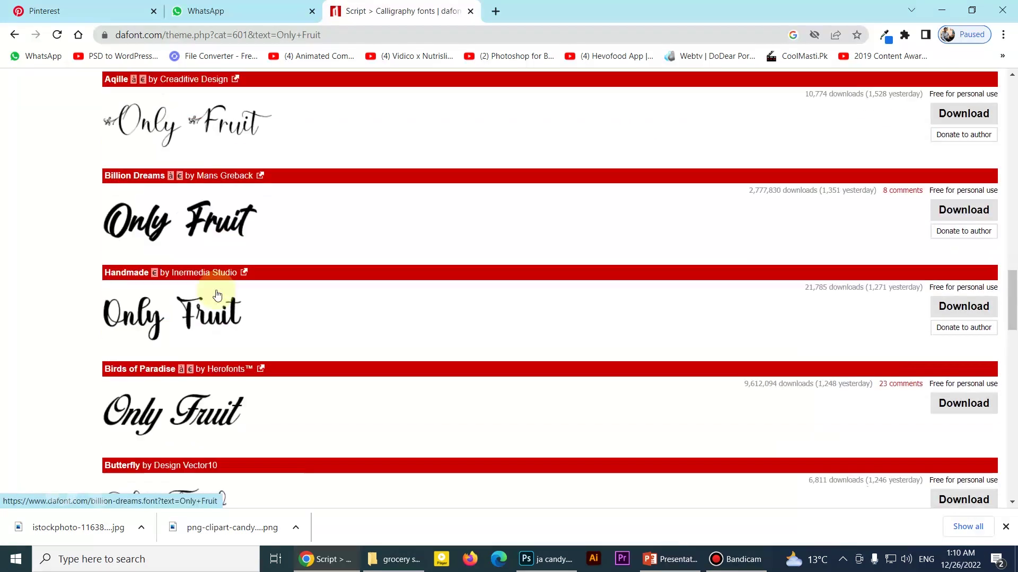
scroll(212, 295, "down", 5)
scroll(233, 341, "down", 5)
scroll(231, 342, "down", 5)
left_click(245, 329)
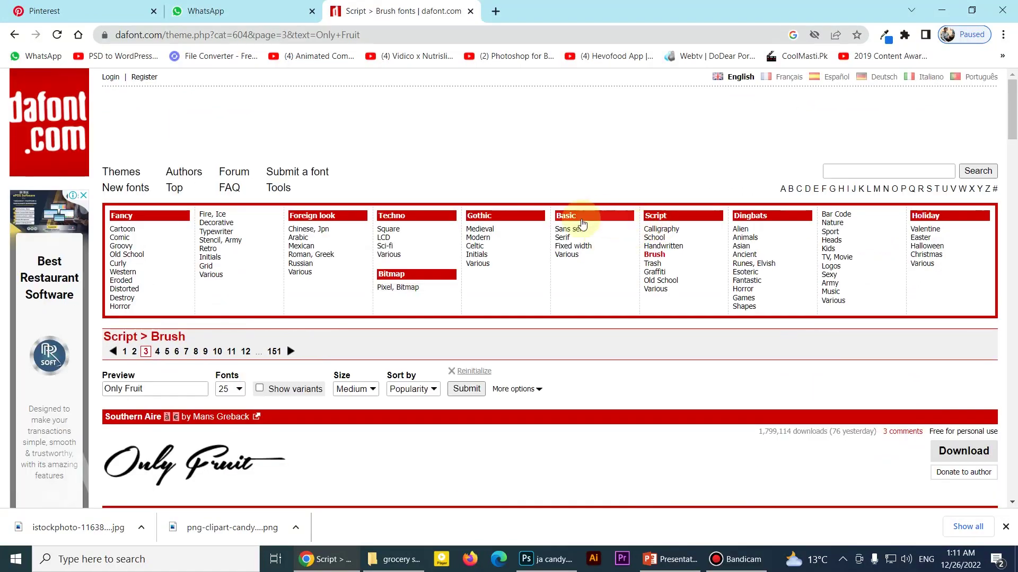
Browse the Sans serif category and download the Coolvetica font.
left_click(574, 228)
scroll(475, 295, "down", 5)
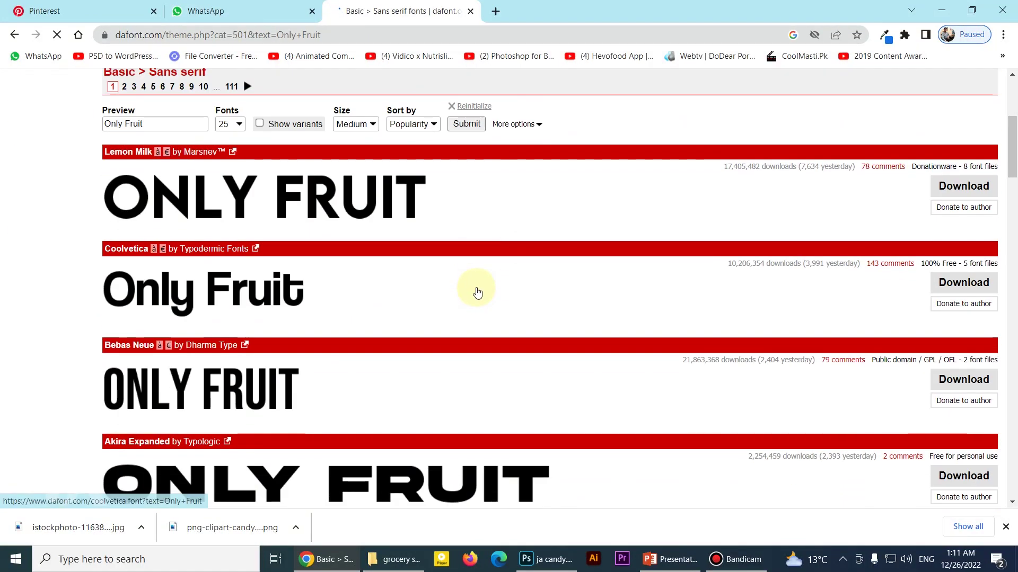
scroll(477, 292, "down", 2)
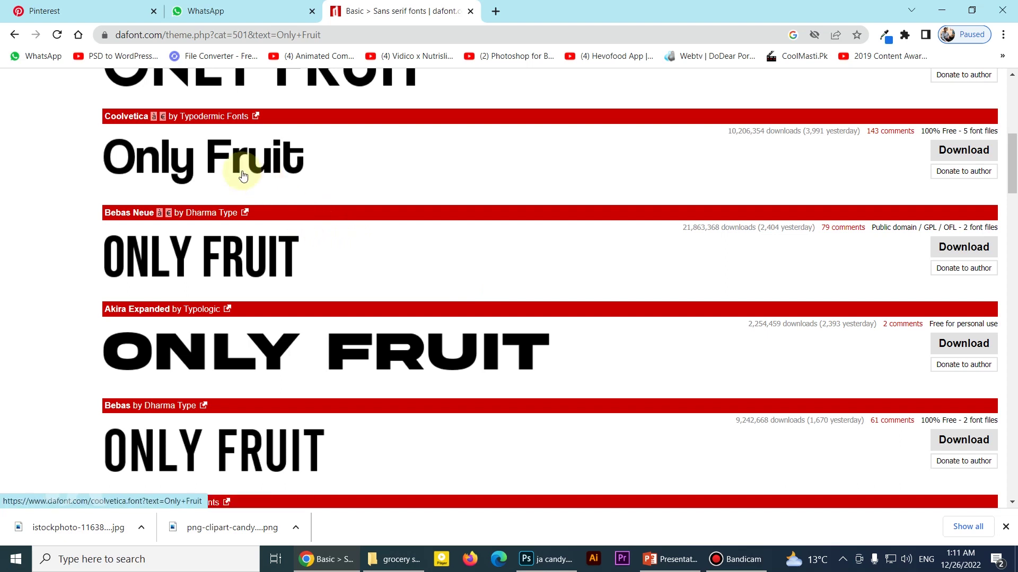
scroll(243, 176, "down", 6)
scroll(243, 176, "down", 3)
scroll(243, 175, "down", 4)
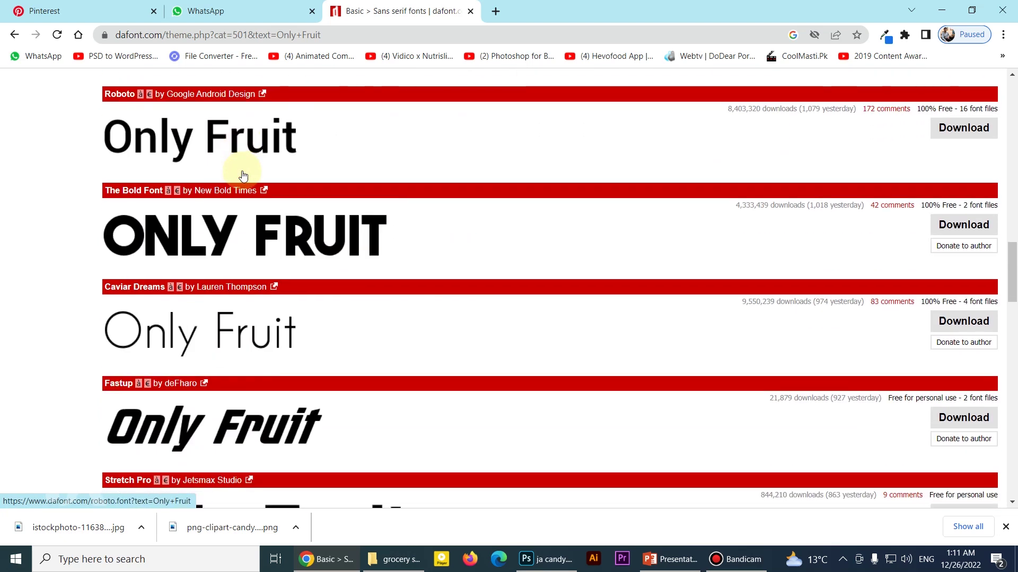
scroll(243, 175, "down", 5)
scroll(241, 172, "up", 8)
scroll(239, 177, "up", 8)
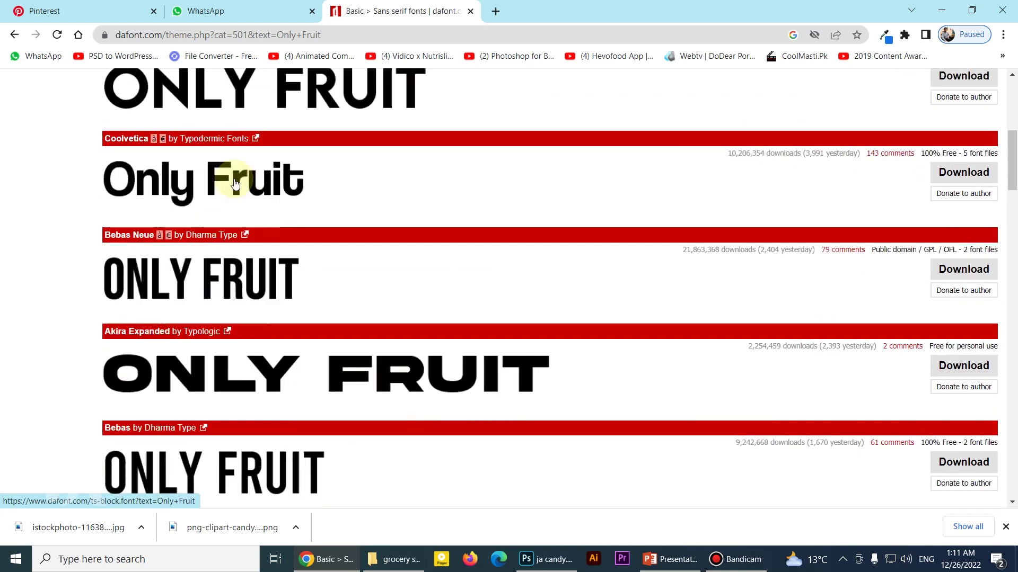
scroll(236, 183, "up", 2)
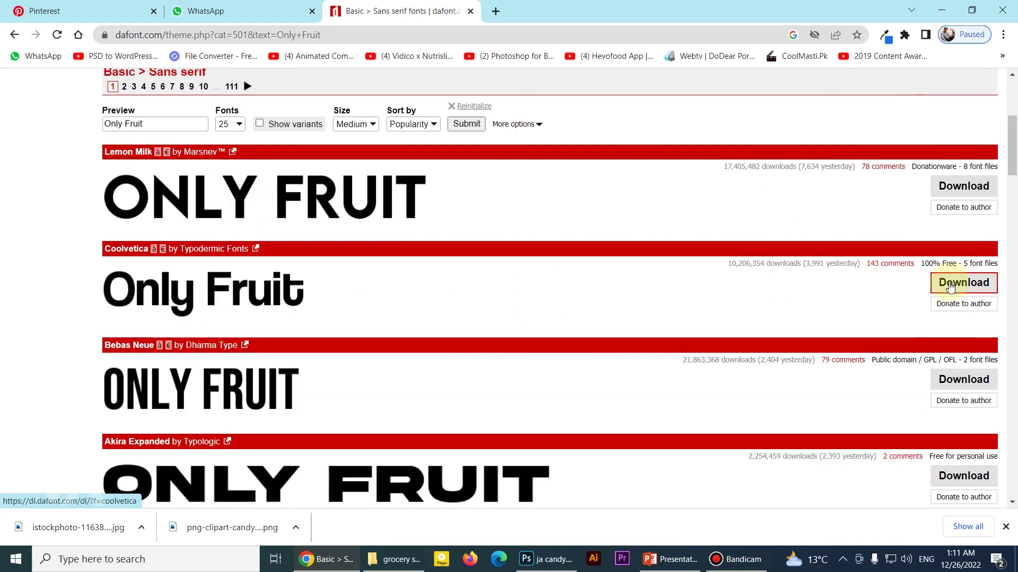
left_click(950, 287)
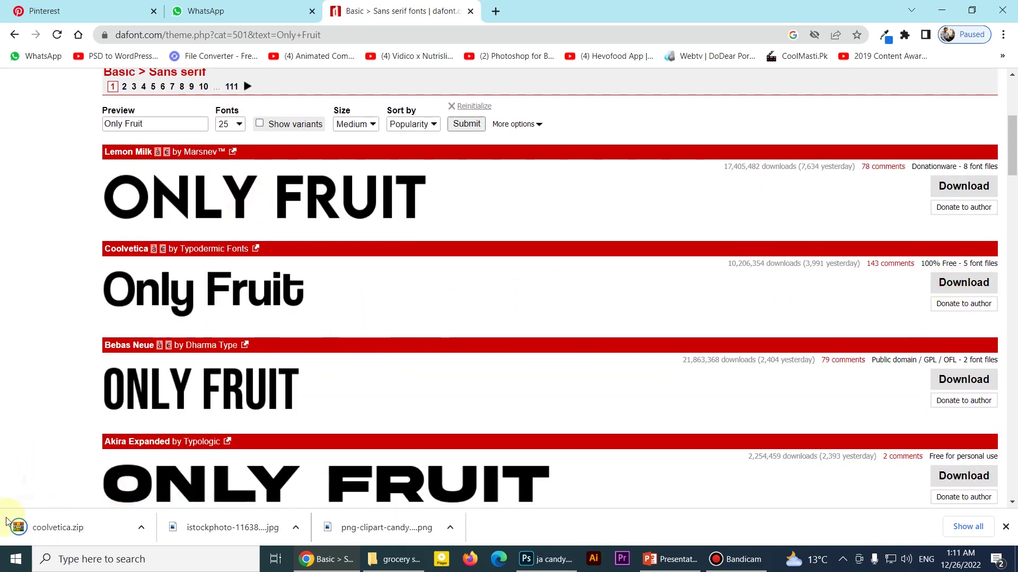
Locate the downloaded coolvetica.zip in the Downloads folder and open it in WinRAR.
left_click(141, 527)
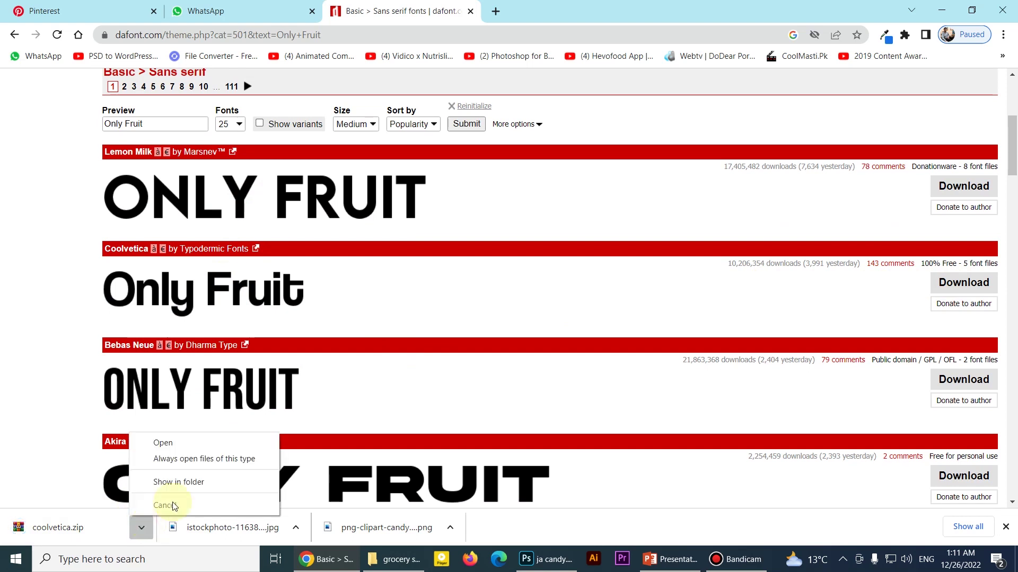
left_click(178, 482)
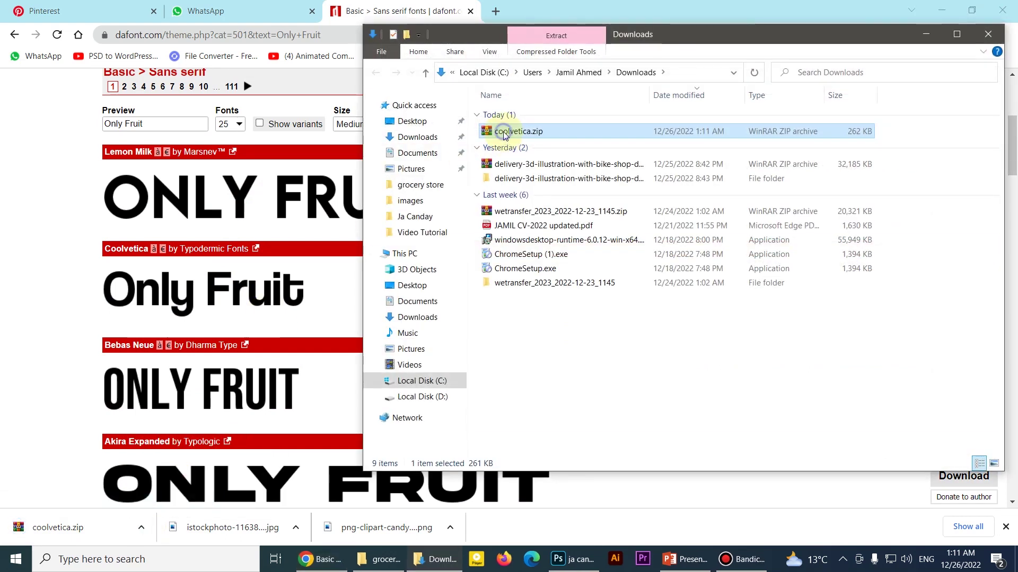
right_click(502, 131)
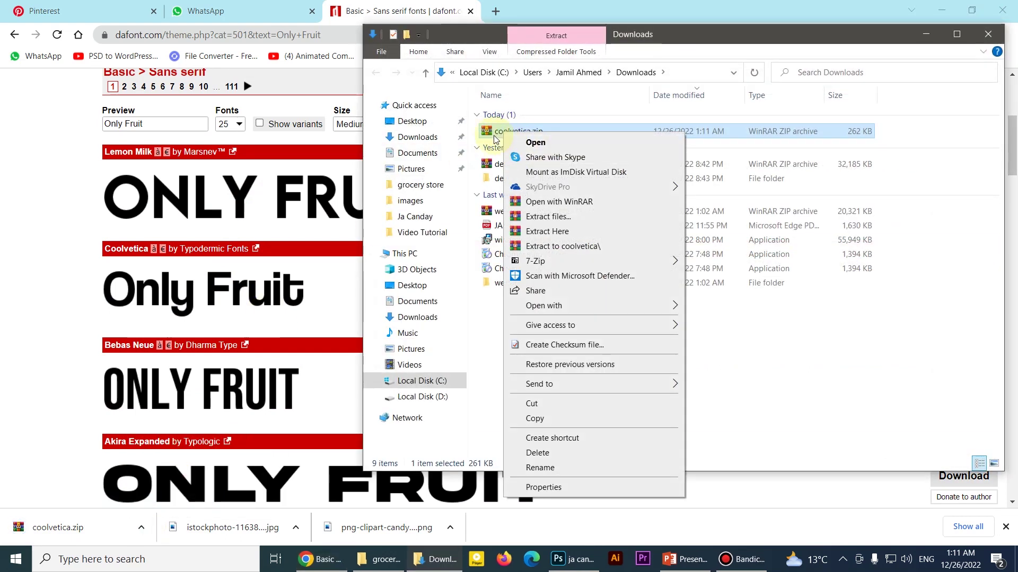
left_click(491, 134)
double_click(491, 134)
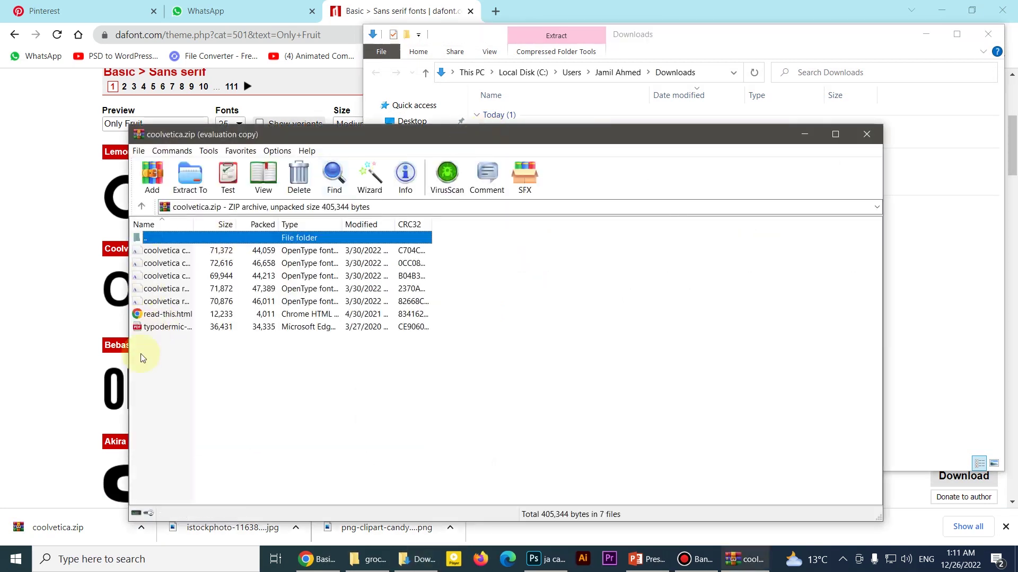
Widen the Name column to reveal full font file names and select coolvetica rg.otf.
left_click(160, 300)
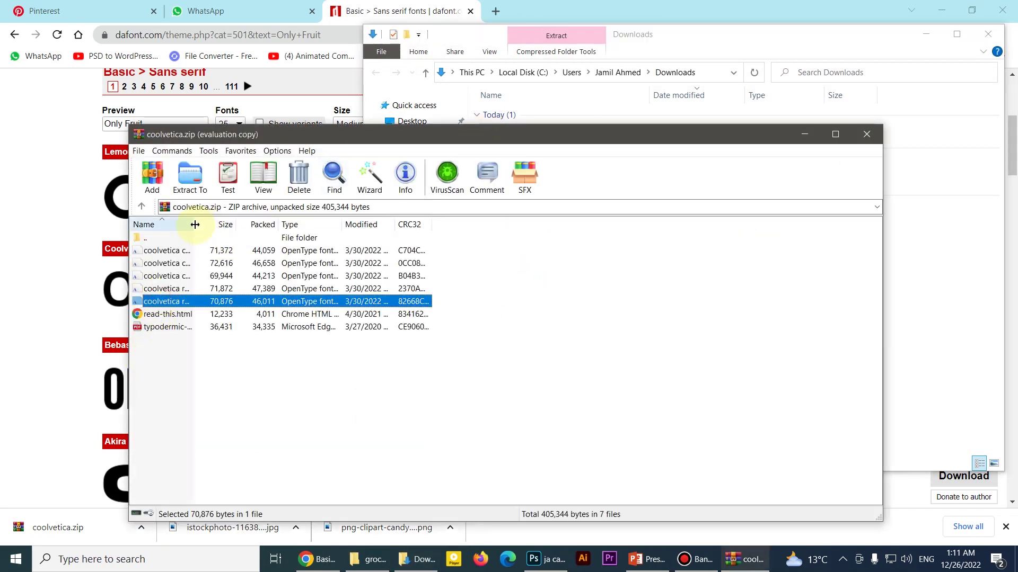
left_click_drag(194, 224, 384, 224)
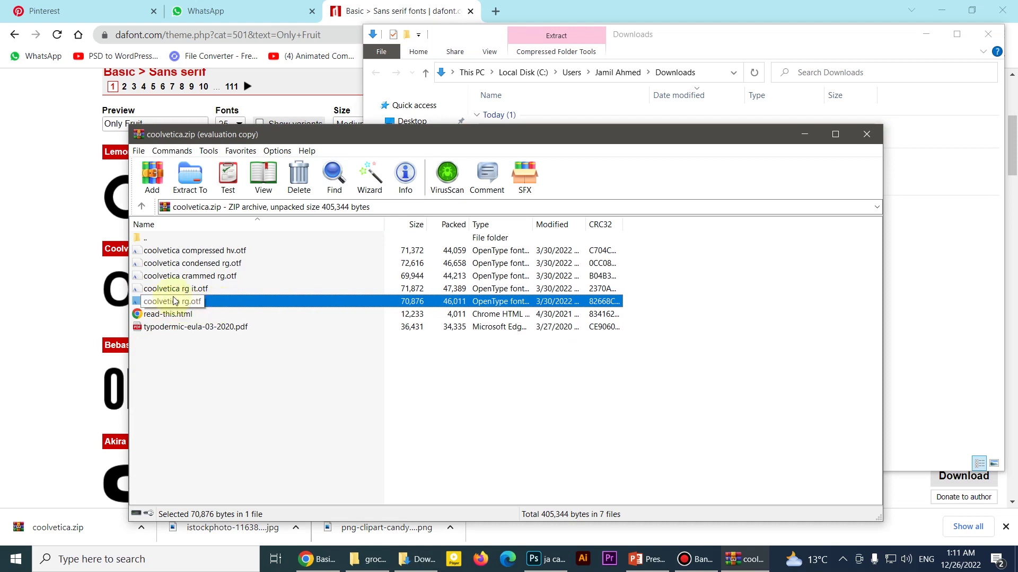
left_click(238, 288)
left_click(238, 263)
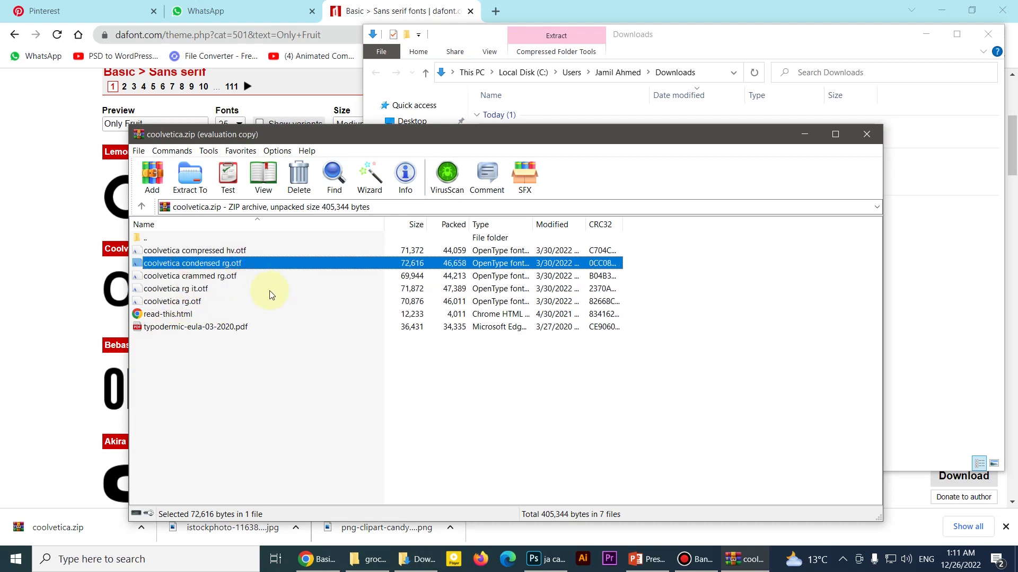
left_click(212, 289)
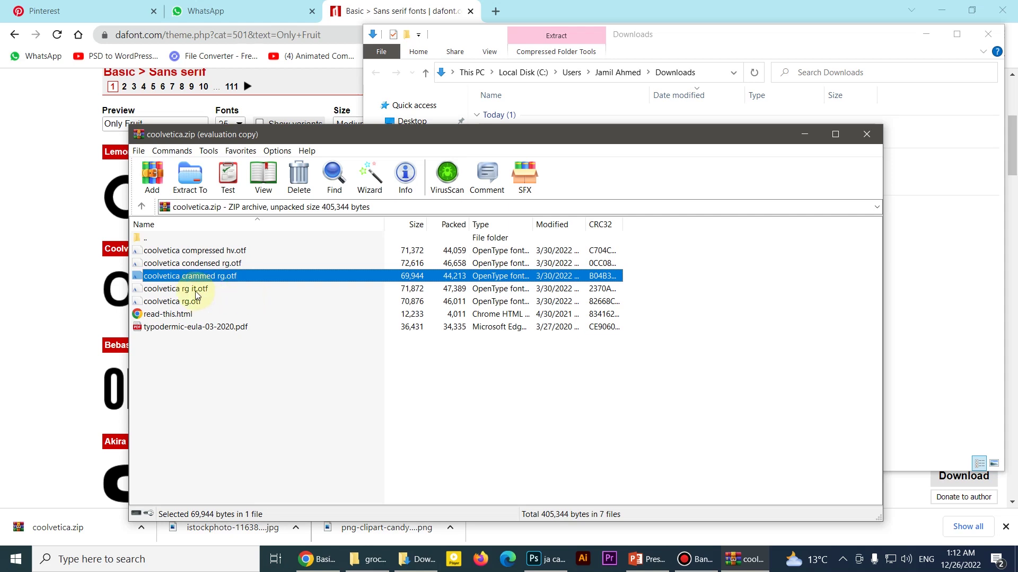
left_click(195, 291)
Preview and install the Coolvetica Rg font, then return to ja candy.psd.
double_click(189, 302)
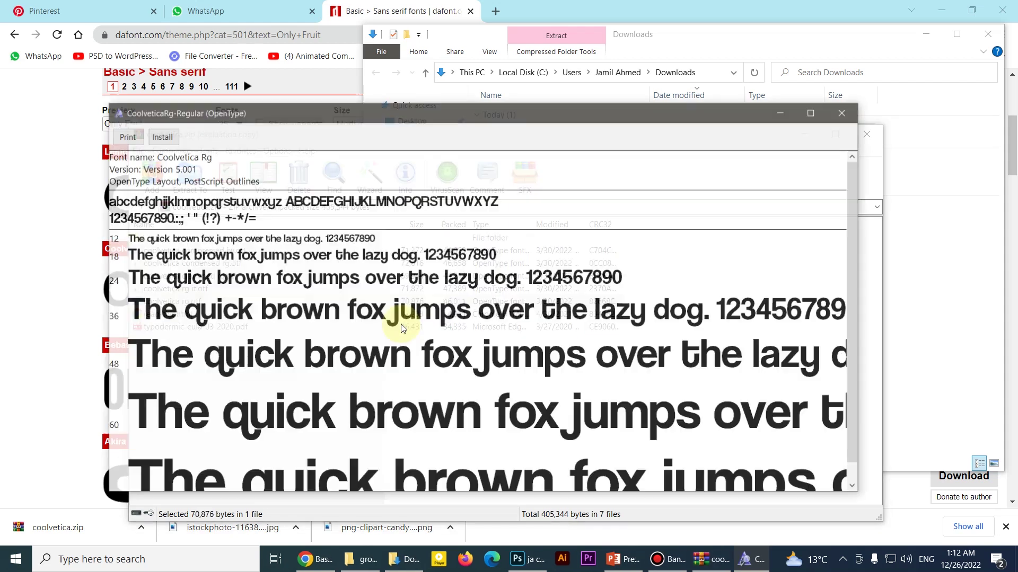
left_click(160, 136)
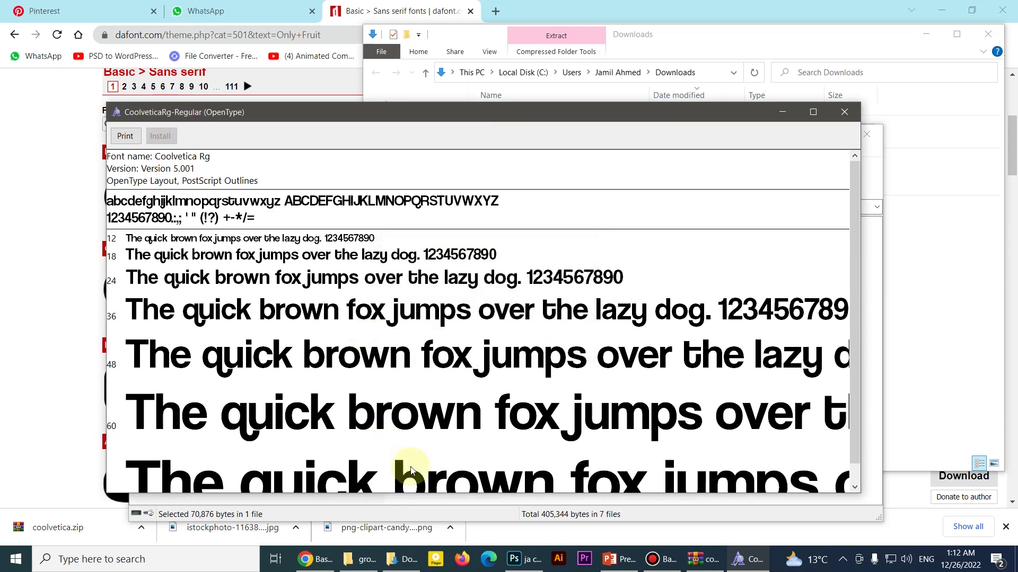
left_click(513, 559)
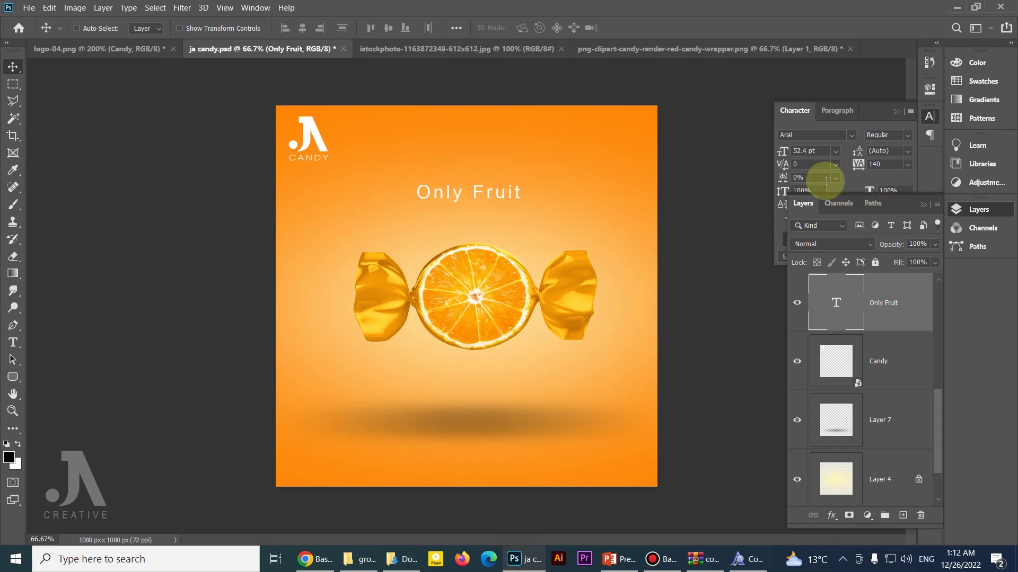
Change the Only Fruit headline's font from Arial to Coolvetica Regular by entering 'cool'.
left_click(803, 136)
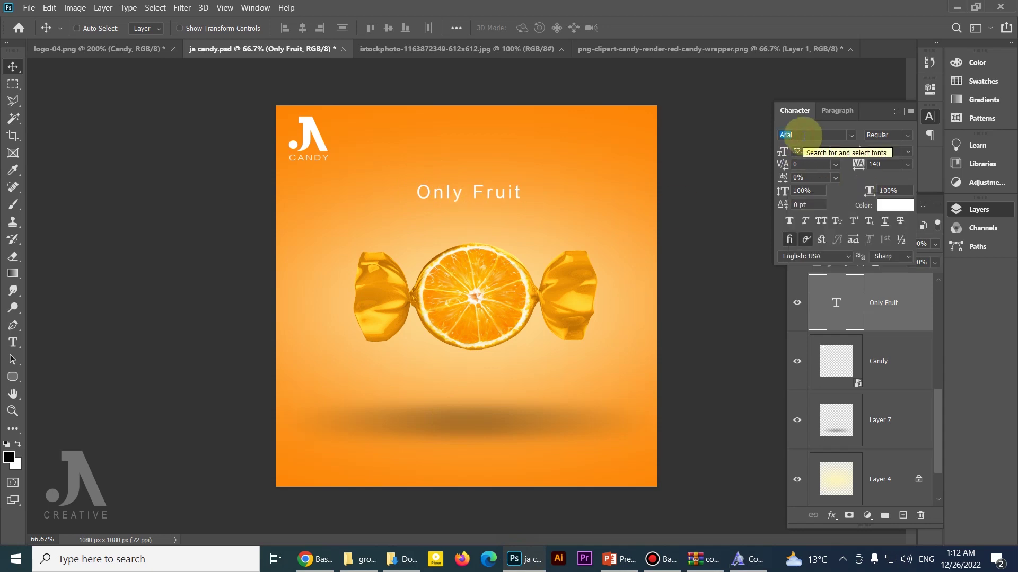
type("coo")
key("BackSpace")
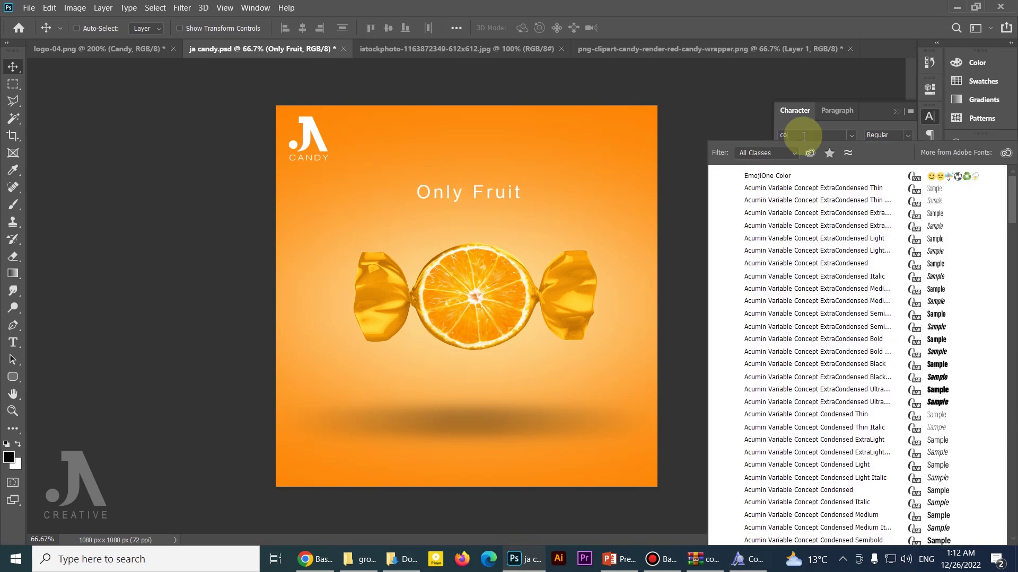
type("ol")
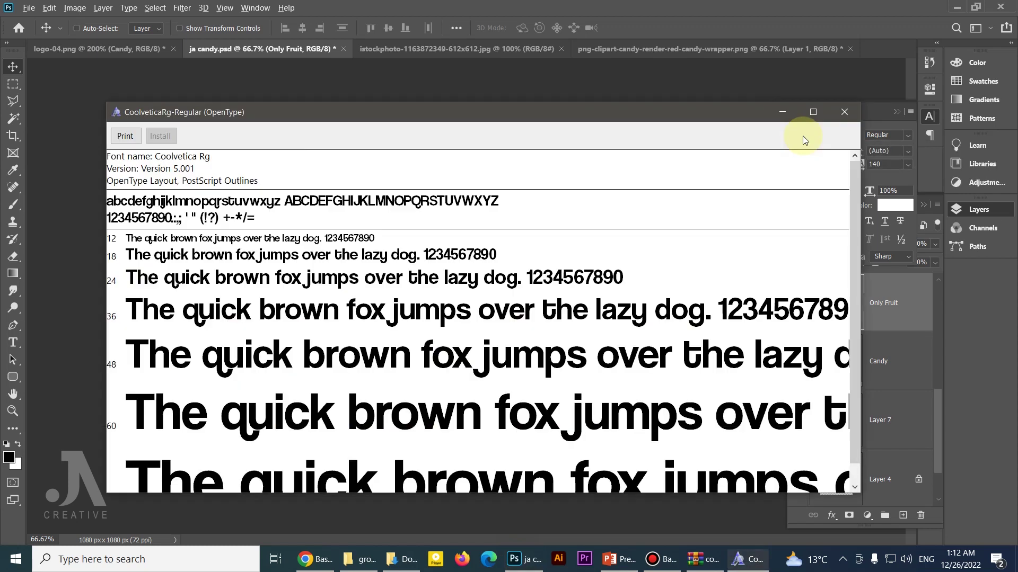
key("alt+Tab")
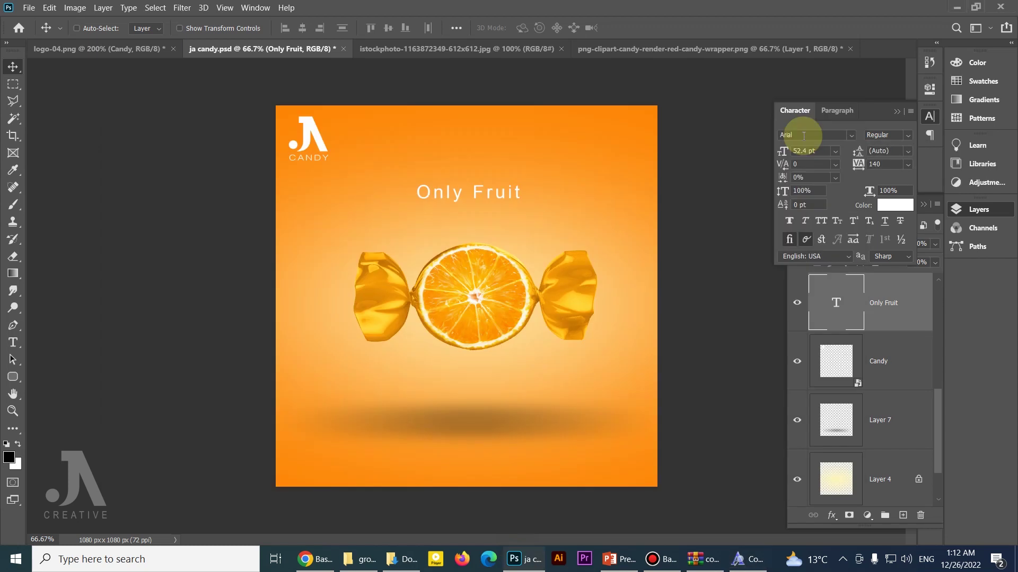
right_click(439, 195)
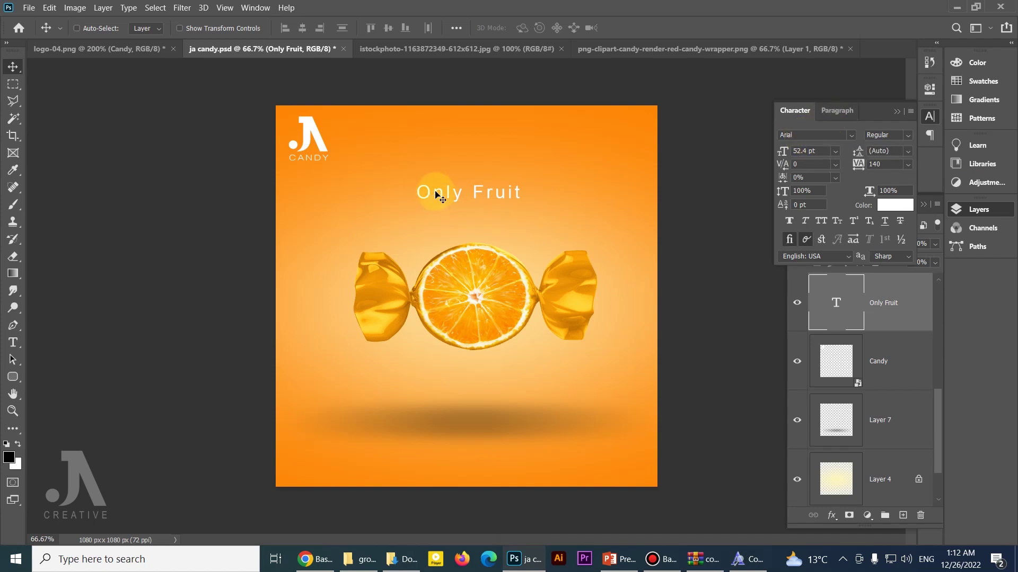
left_click(461, 198)
left_click(806, 134)
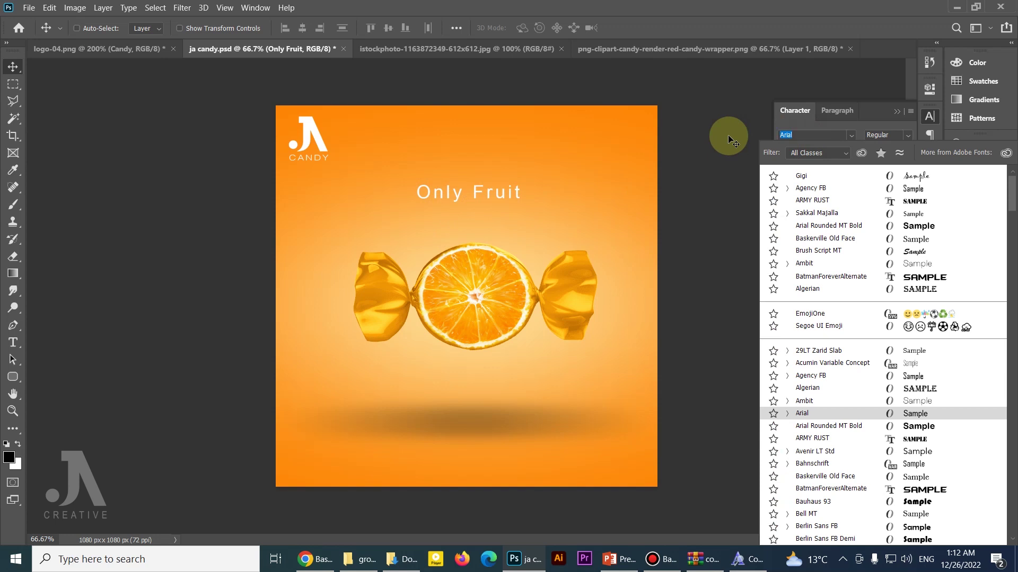
type("cool")
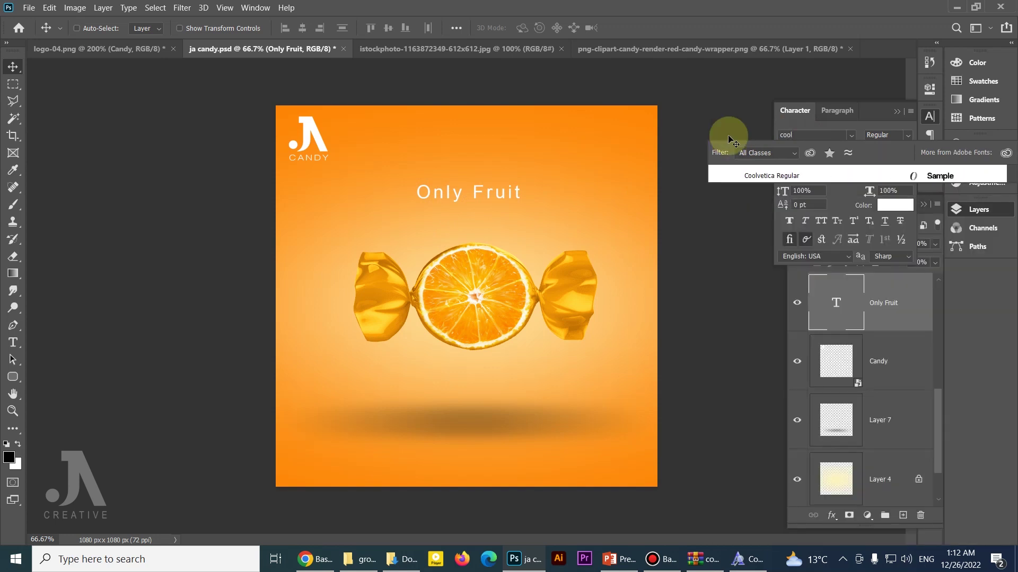
key("Return")
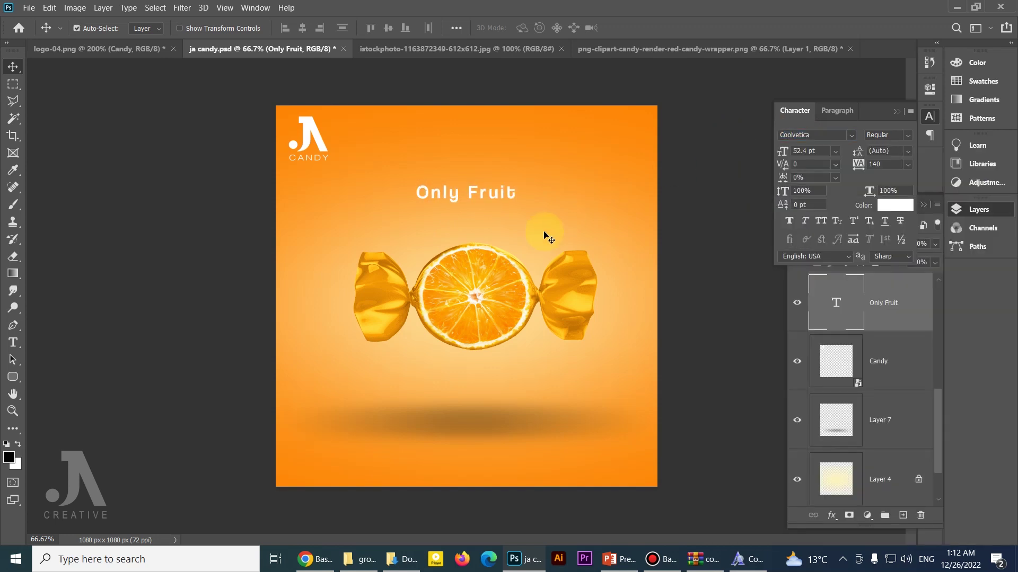
Enlarge the Only Fruit headline to 111%, set tracking to 0, and centre it.
key("ctrl+t")
left_click_drag(519, 203, 559, 211)
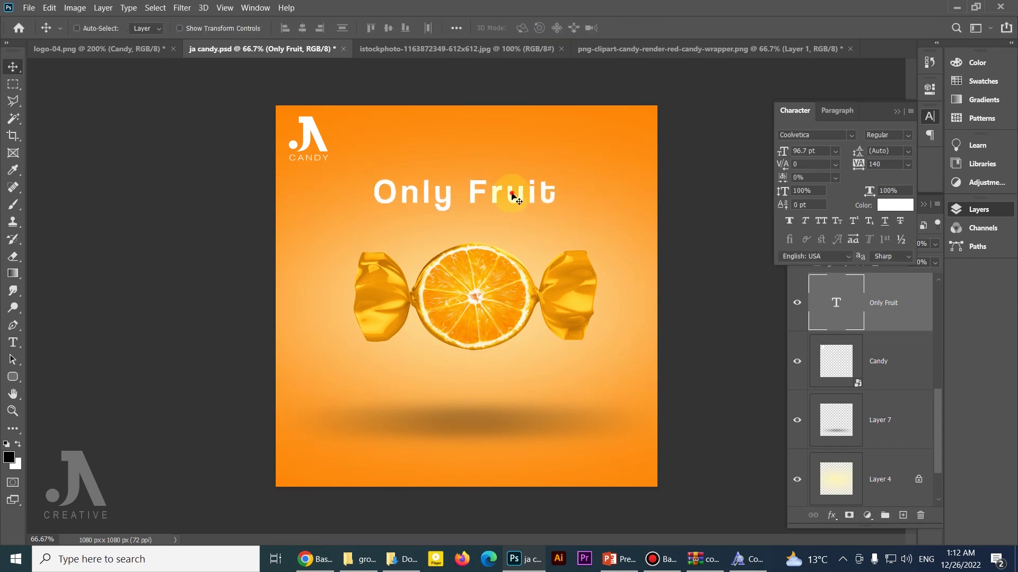
left_click_drag(512, 196, 512, 204)
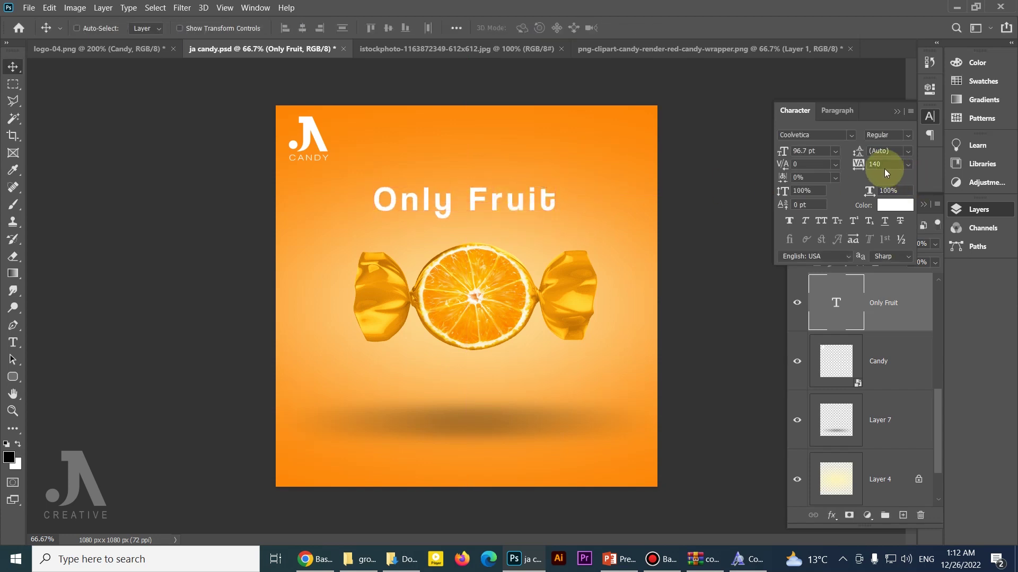
type("0")
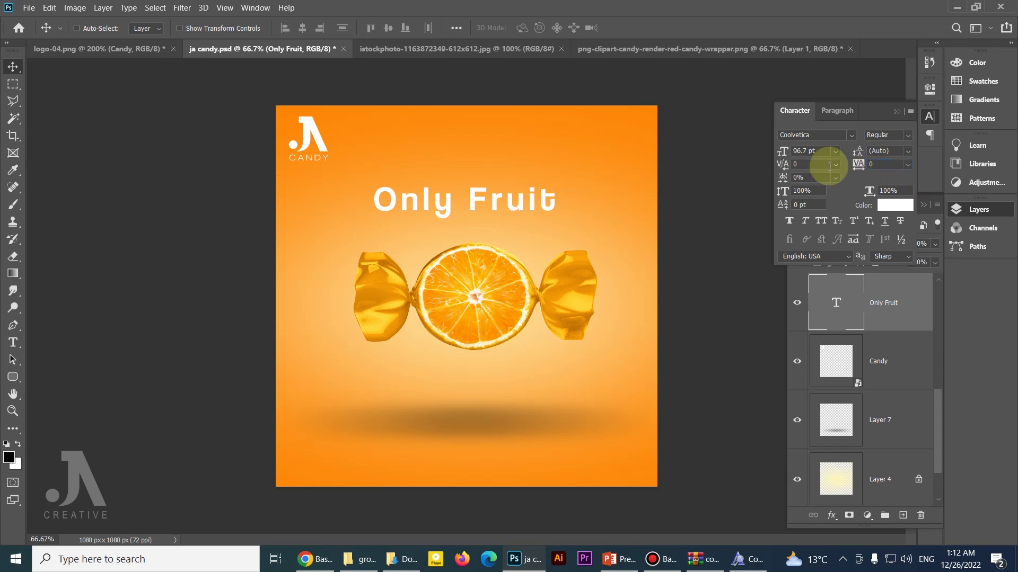
key("Return")
left_click_drag(424, 201, 448, 201)
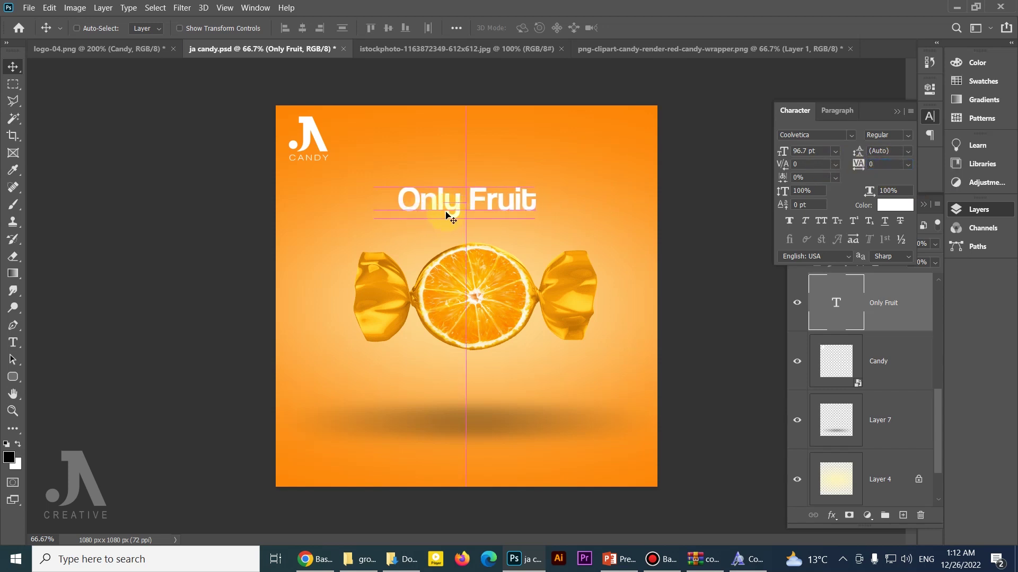
left_click(820, 223)
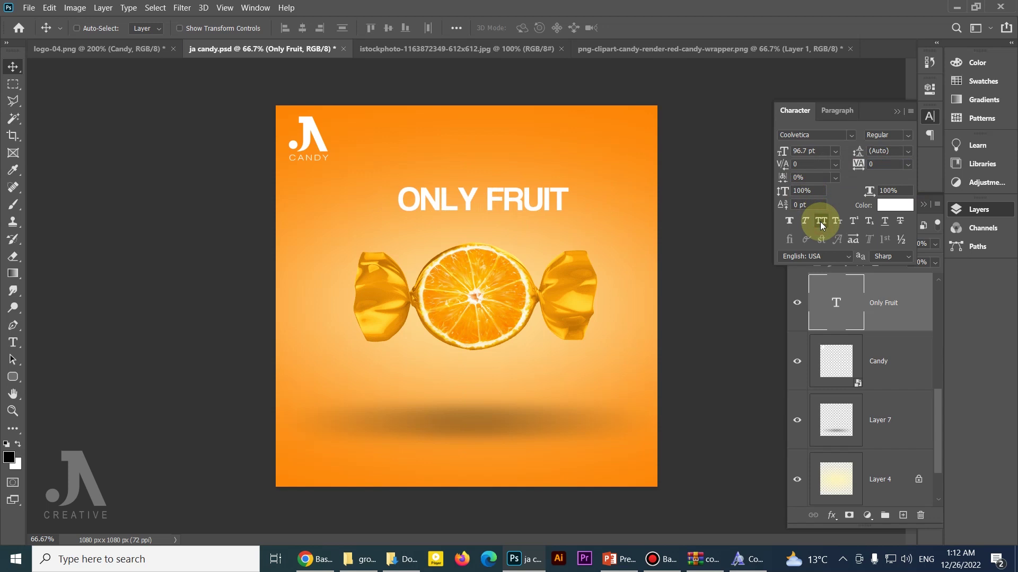
left_click(821, 223)
key("ctrl")
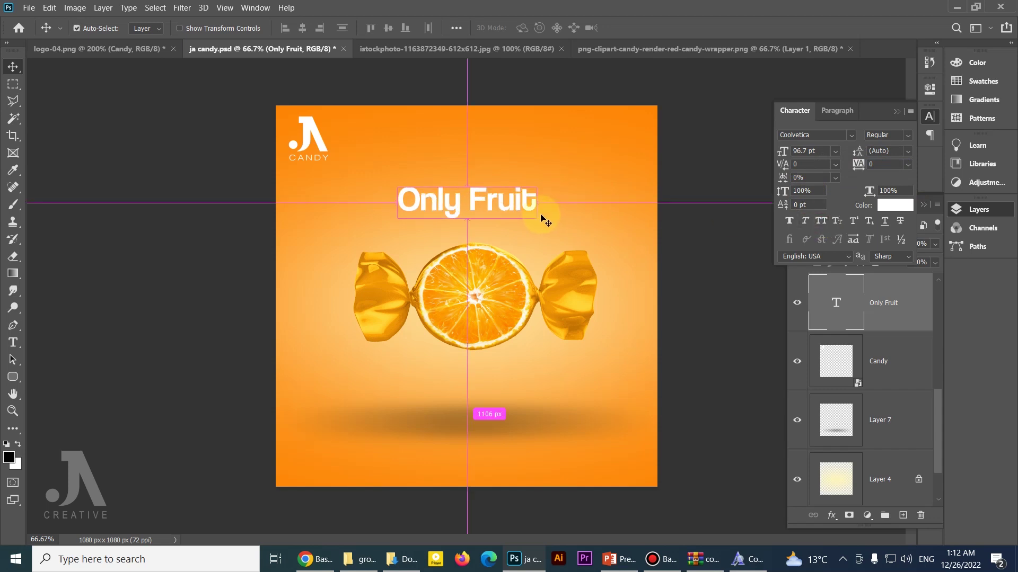
Rescale the headline to about 101 pt and nudge it into place above the candy.
key("ctrl+t")
left_click_drag(538, 183, 546, 170)
key("Return")
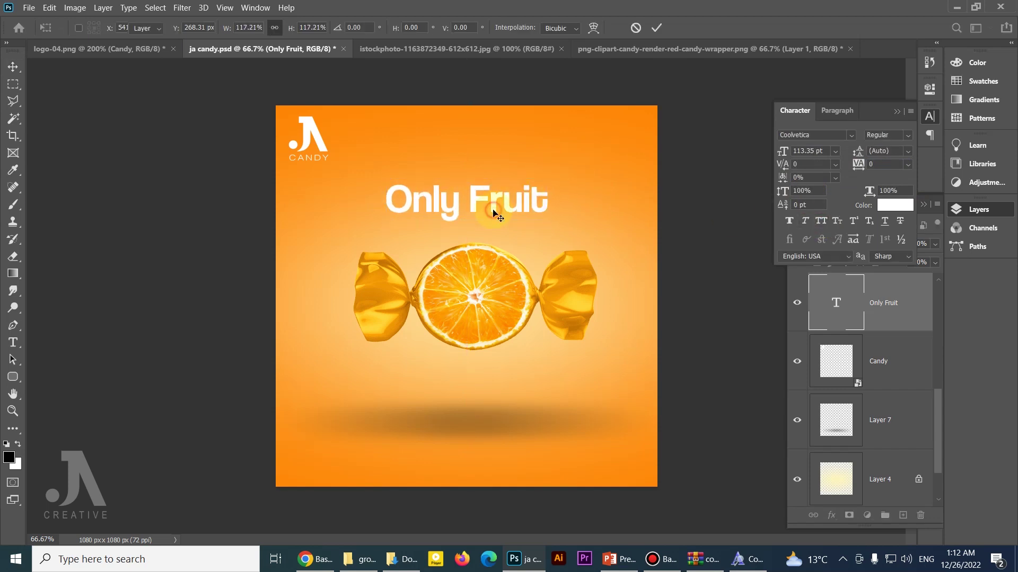
key("t")
left_click_drag(467, 197, 366, 197)
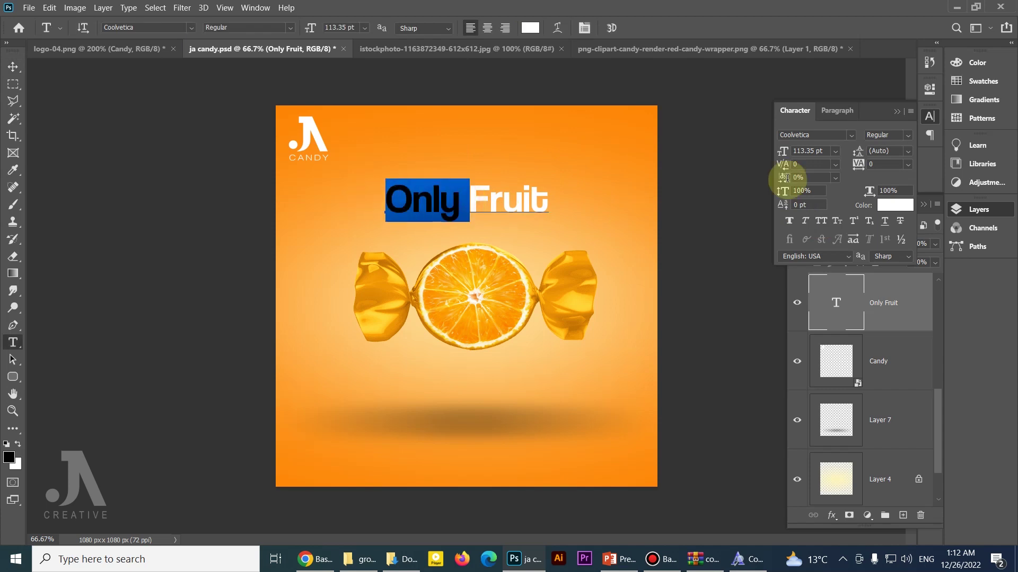
left_click(908, 136)
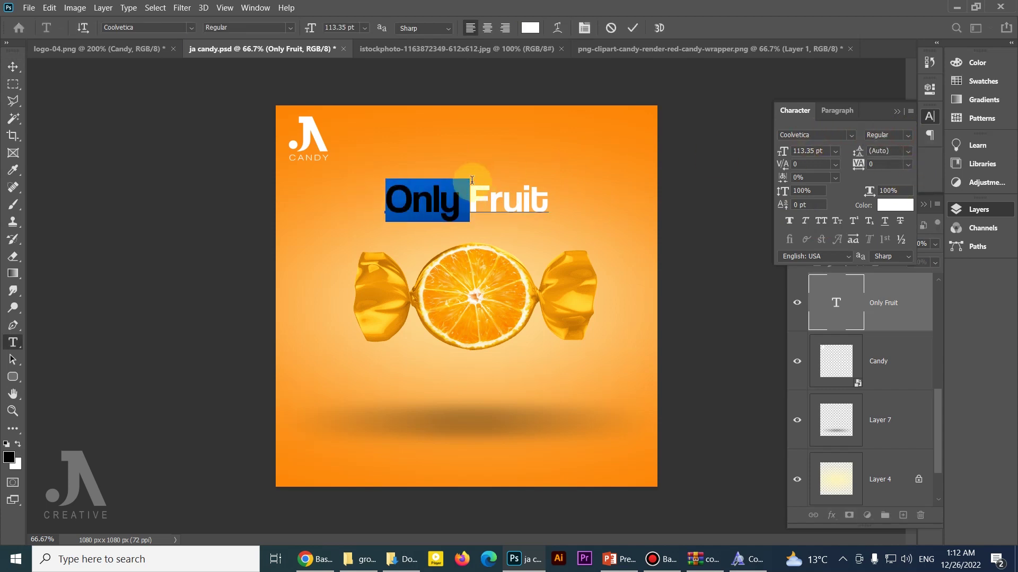
left_click(477, 195)
key("v")
left_click_drag(552, 233, 538, 184)
key("ctrl+t")
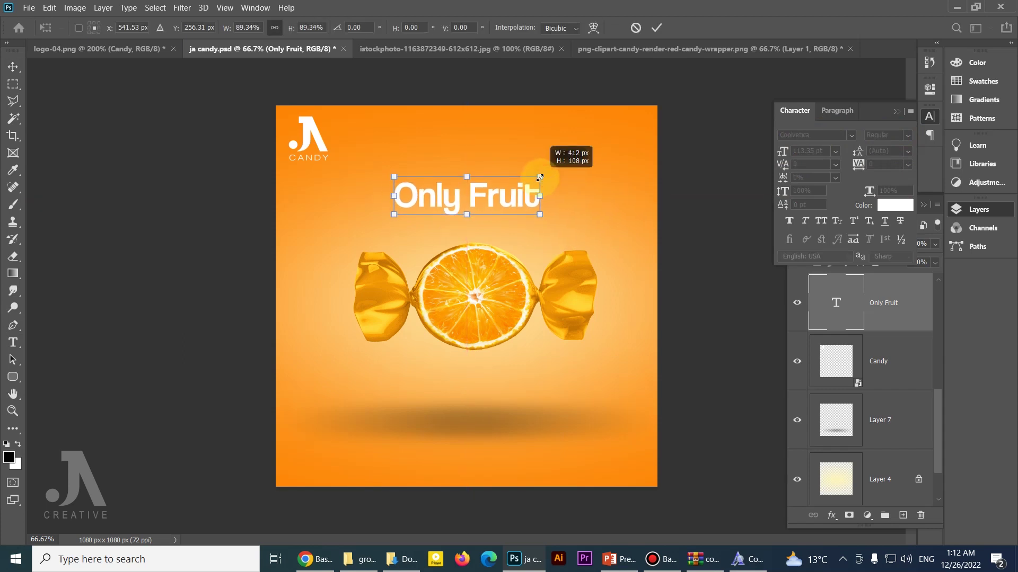
key("Return")
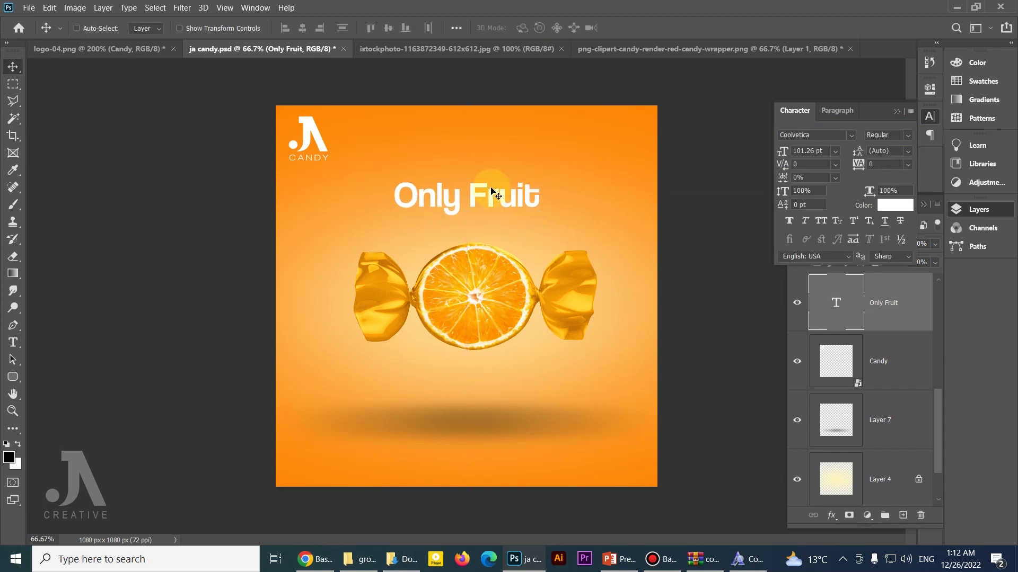
left_click(895, 372)
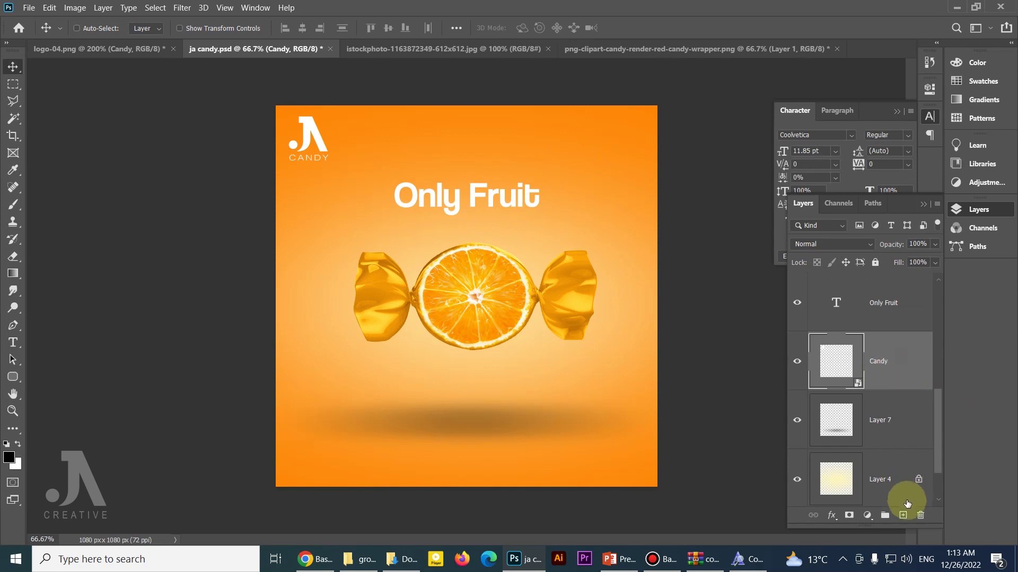
Marquee a box around 'Fruit' on a new layer and fill it with sampled orange.
key("m")
mouse_move(466, 175)
left_mouse_down()
mouse_move(574, 219)
mouse_move(548, 213)
left_mouse_up()
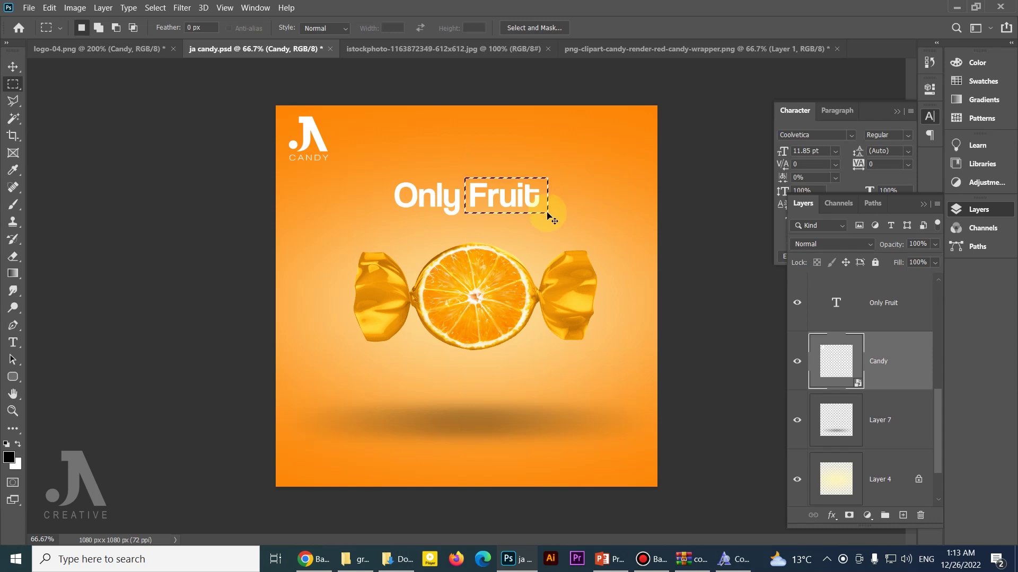
left_click(903, 515)
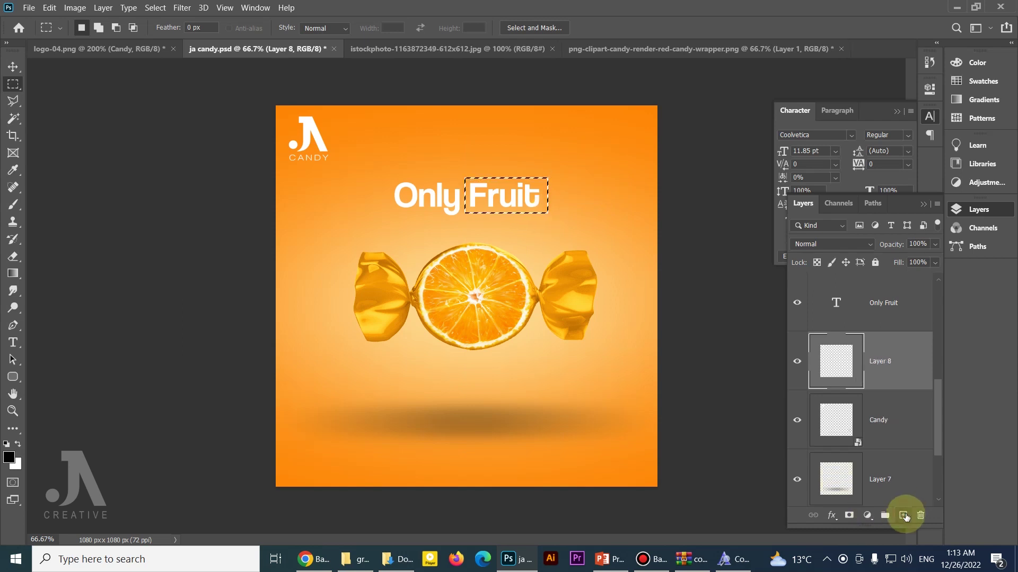
key("i")
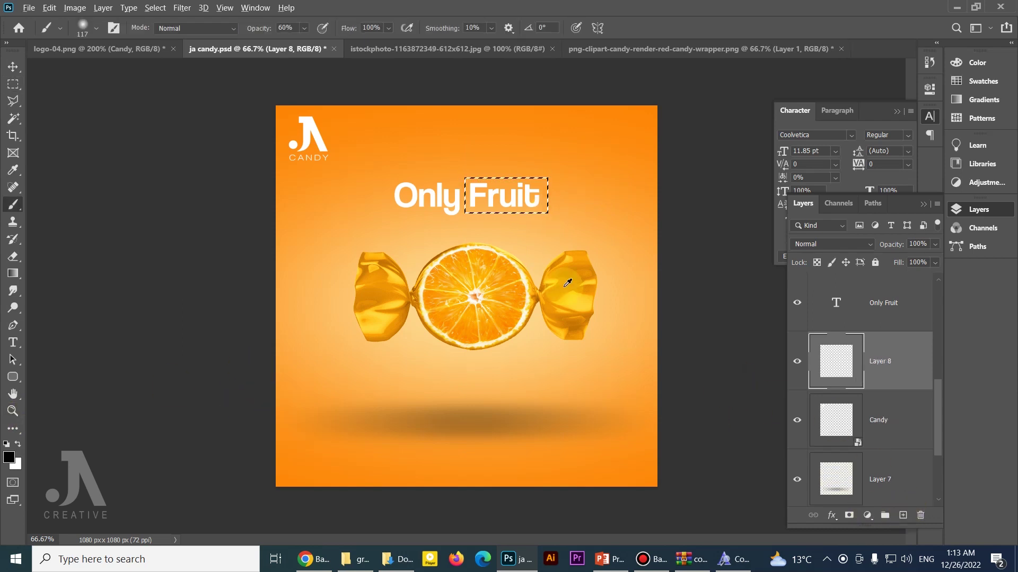
left_click(563, 271)
key("alt+BackSpace")
key("ctrl+d")
key("v")
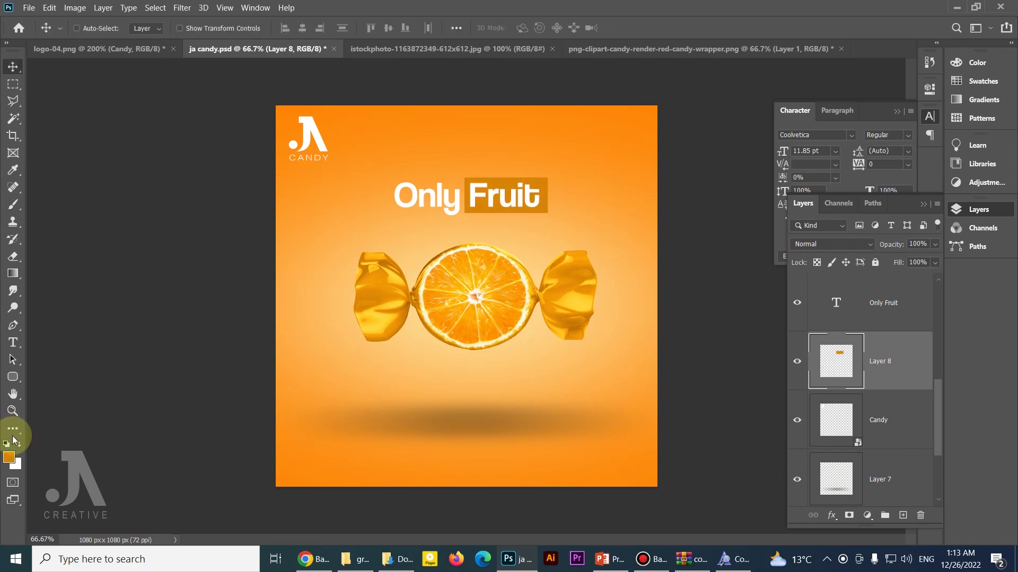
Recolour the box behind 'Fruit' dark green (165708).
left_click(8, 457)
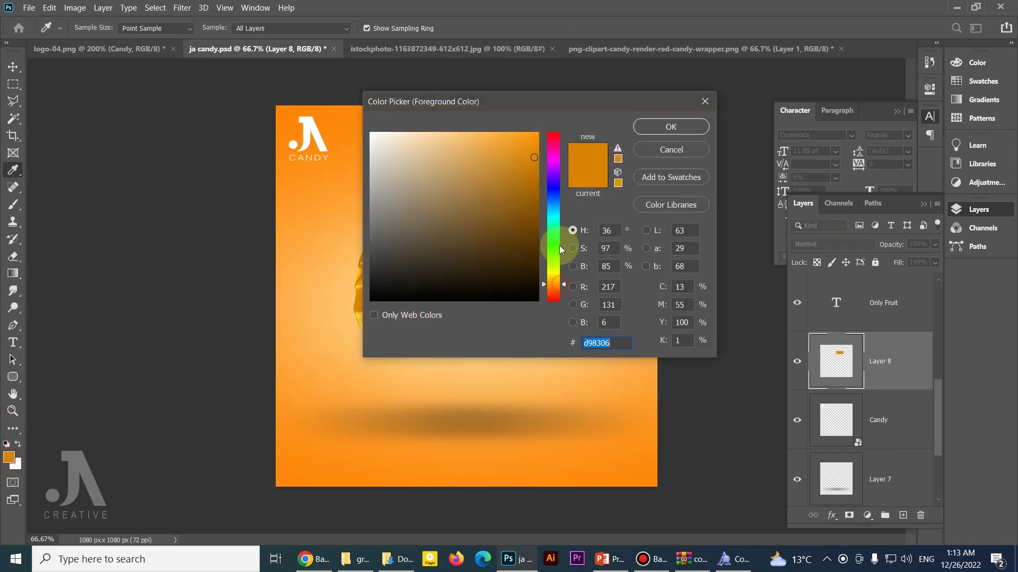
left_click(555, 254)
left_click(524, 243)
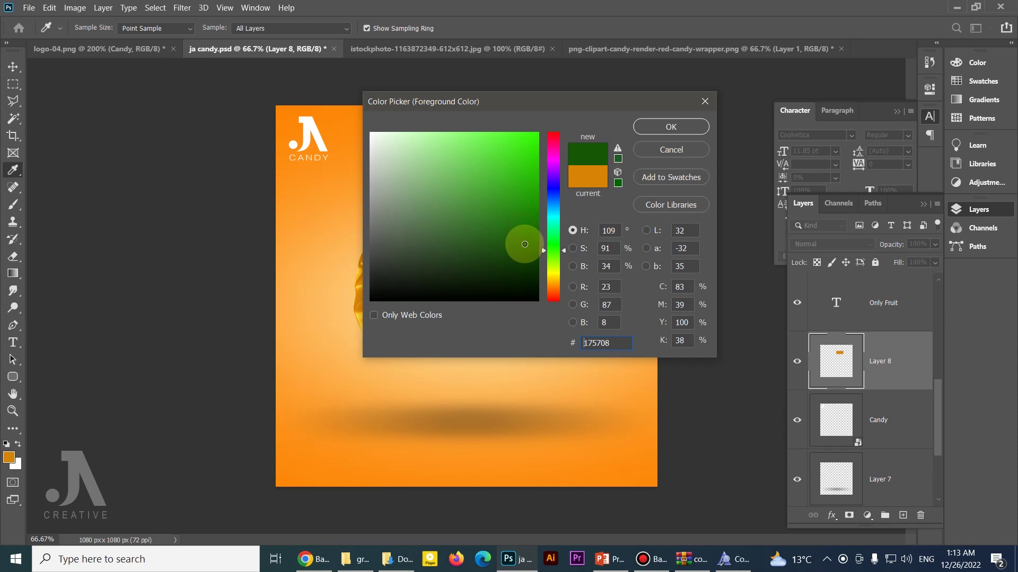
left_click(662, 130)
key("alt+BackSpace")
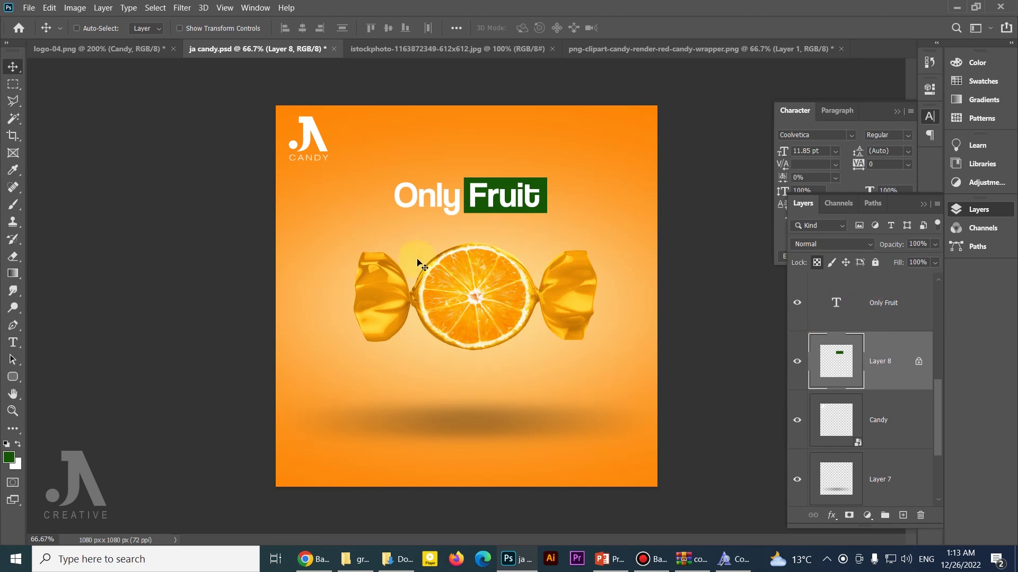
Narrow the green box to 97.47% width so it fits 'Fruit'.
key("ctrl+t")
left_click_drag(547, 195, 549, 195)
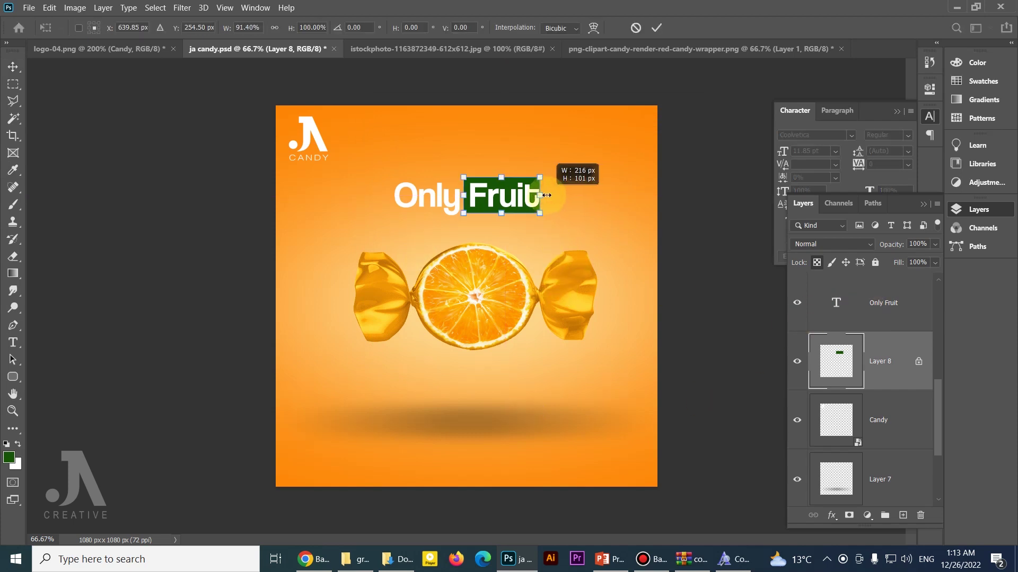
key("Return")
left_click(448, 204)
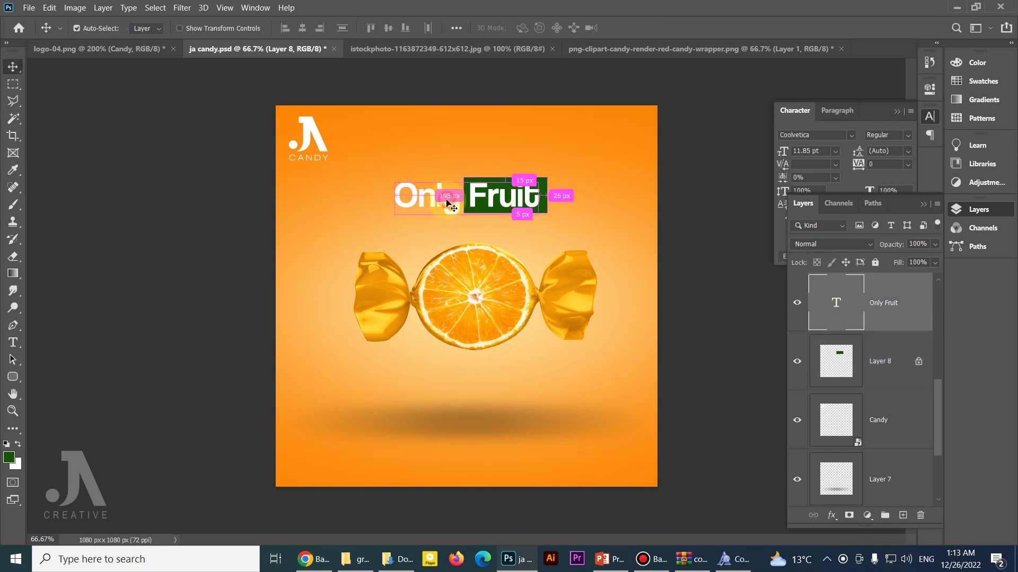
double_click(448, 204)
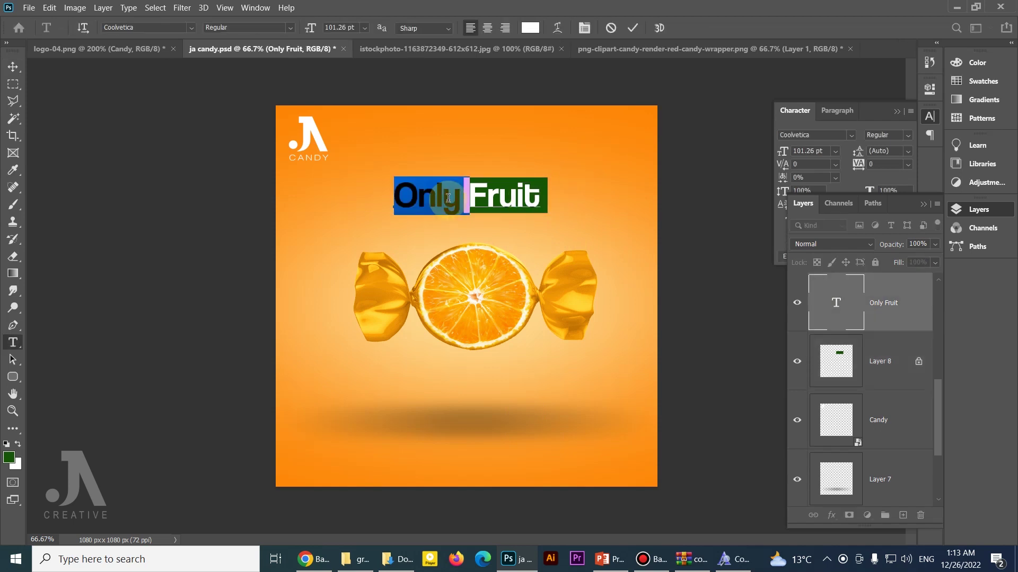
key("Escape")
Recolour the word 'Only' dark green to match the box.
key("b")
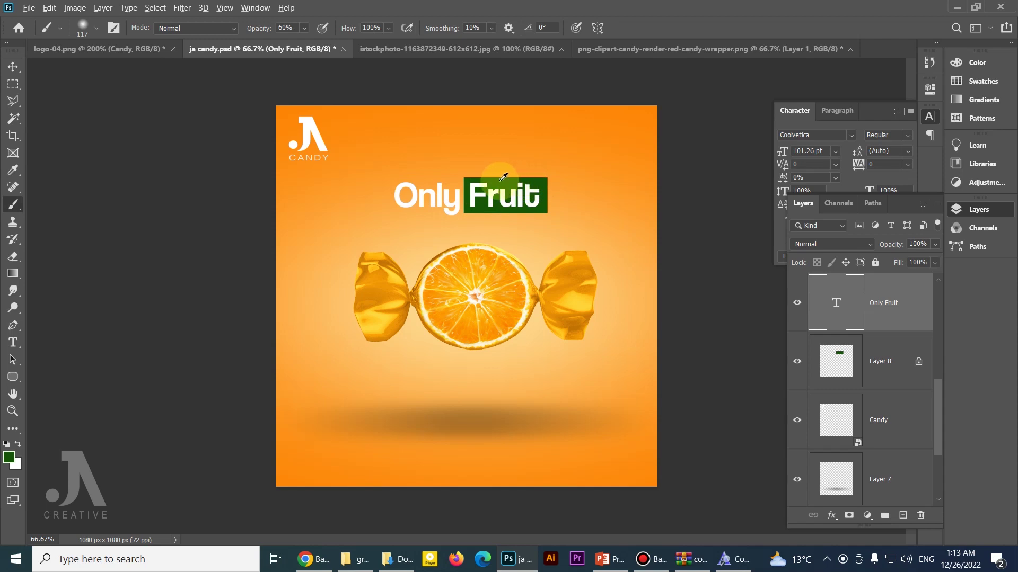
key("t")
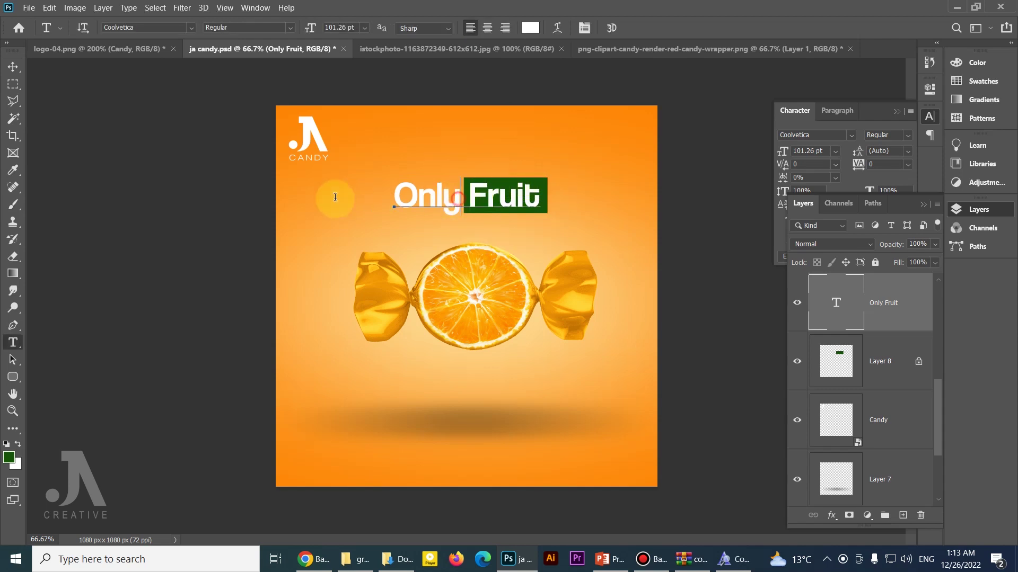
key("Return")
key("alt+BackSpace")
key("Escape")
key("v")
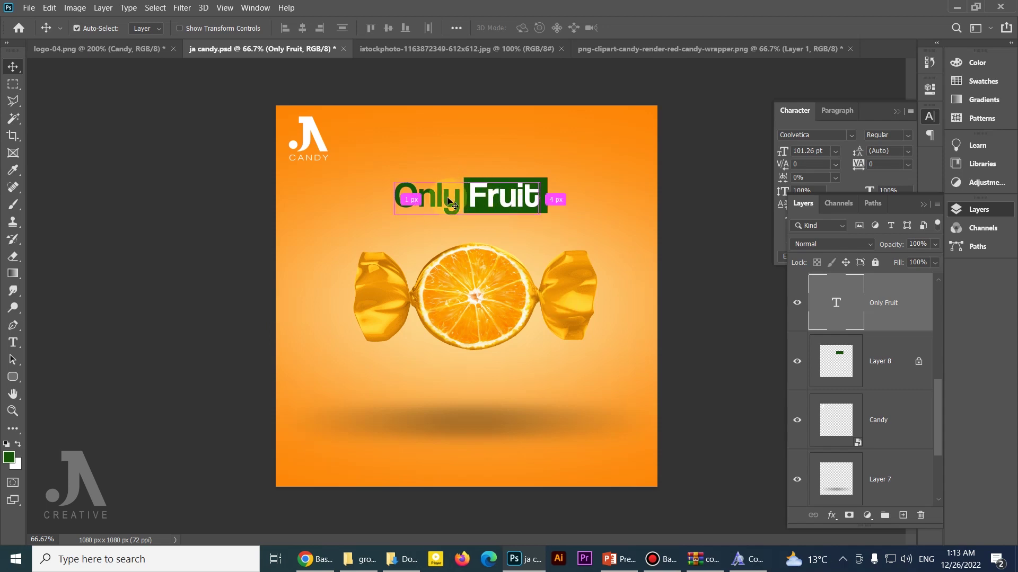
Recentre the Only Fruit headline, fine-tune the green box, and save the design.
left_click_drag(450, 195, 452, 195)
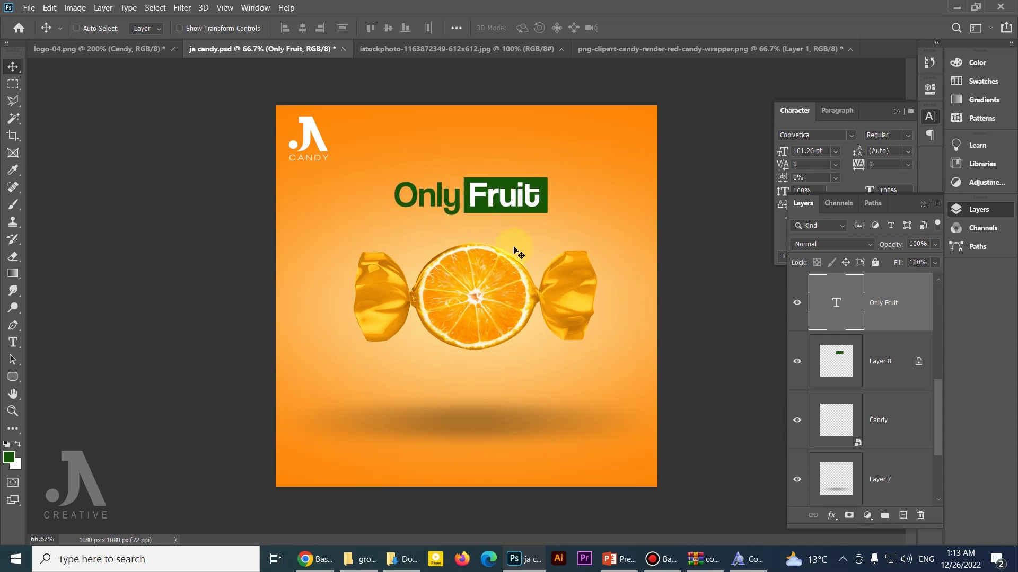
mouse_move(514, 251)
left_mouse_down()
mouse_move(562, 180)
mouse_move(546, 198)
left_mouse_up()
left_click(545, 190)
key("ctrl+t")
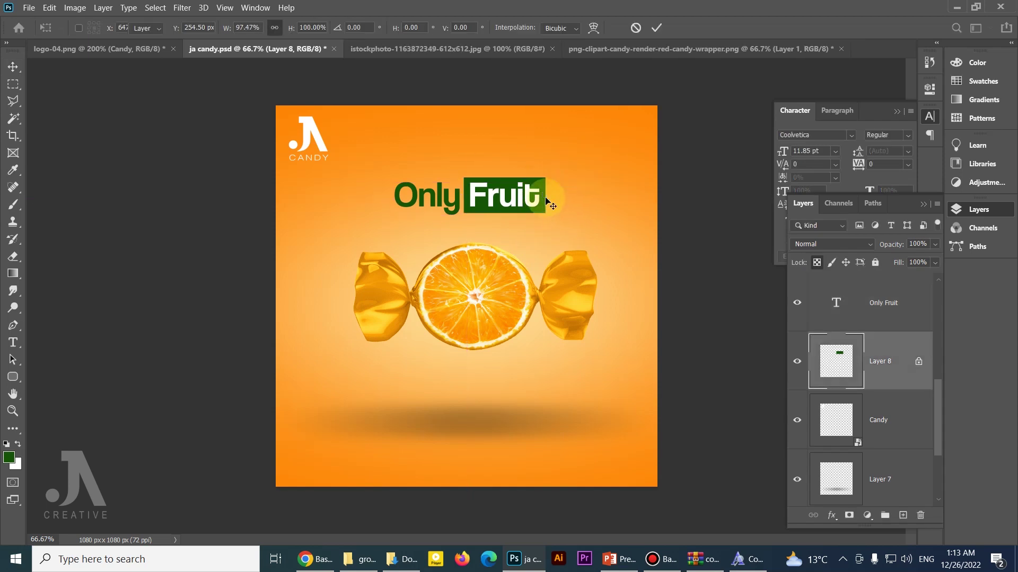
key("Return")
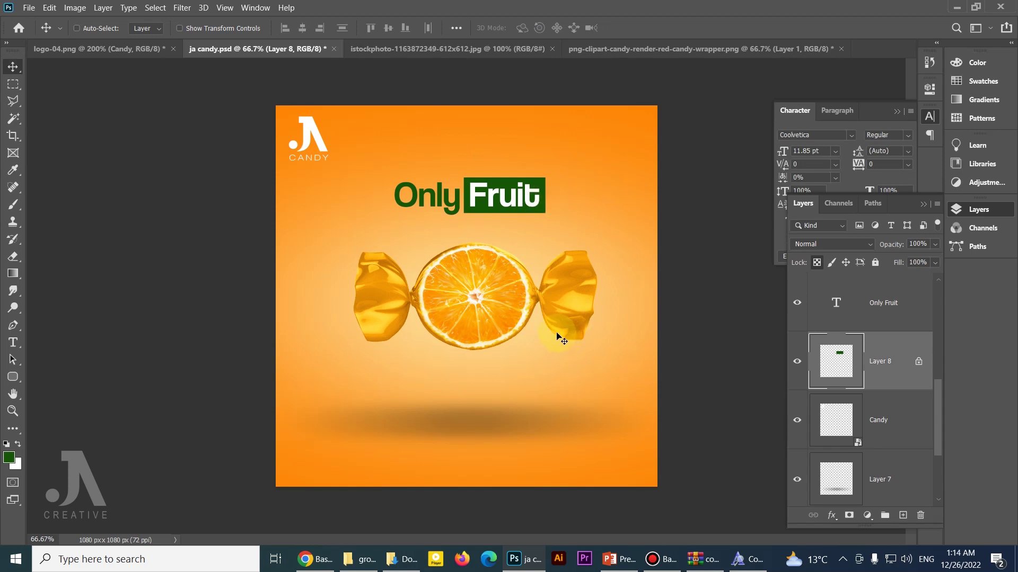
key("ctrl+s")
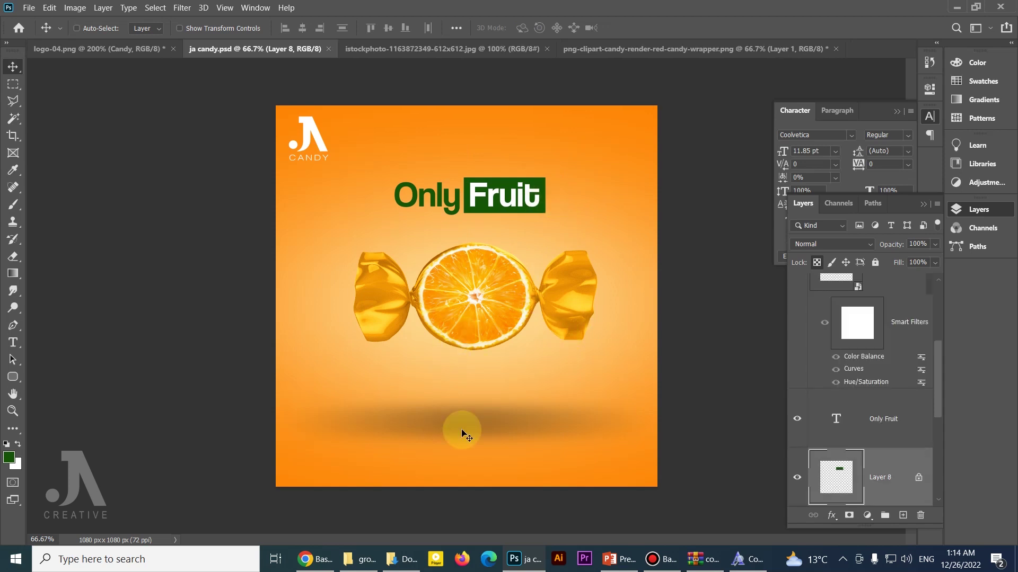
Bring up the PowerPoint ad-idea notes and highlight the words 'splash juice'.
left_click(618, 559)
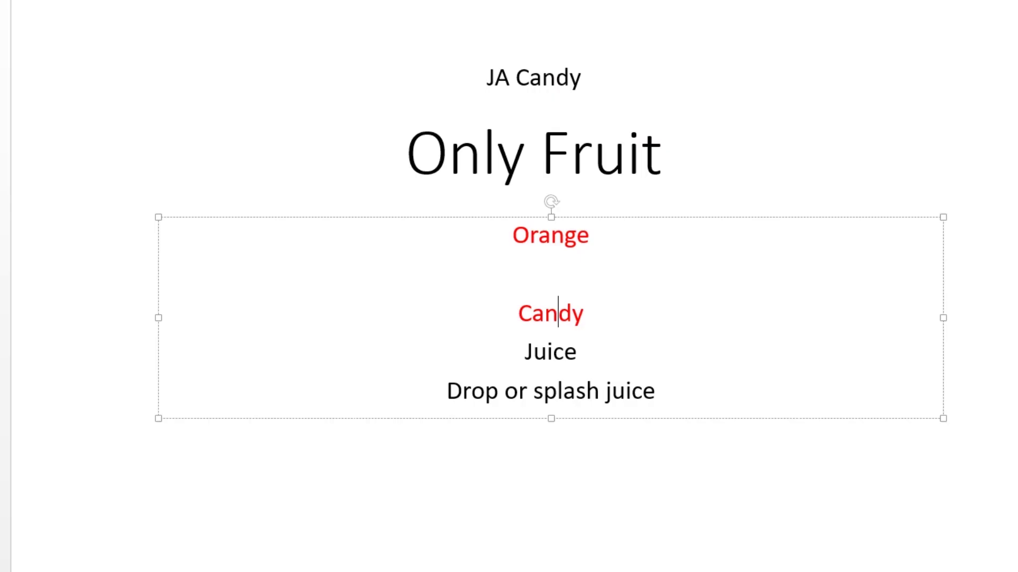
left_click(554, 354)
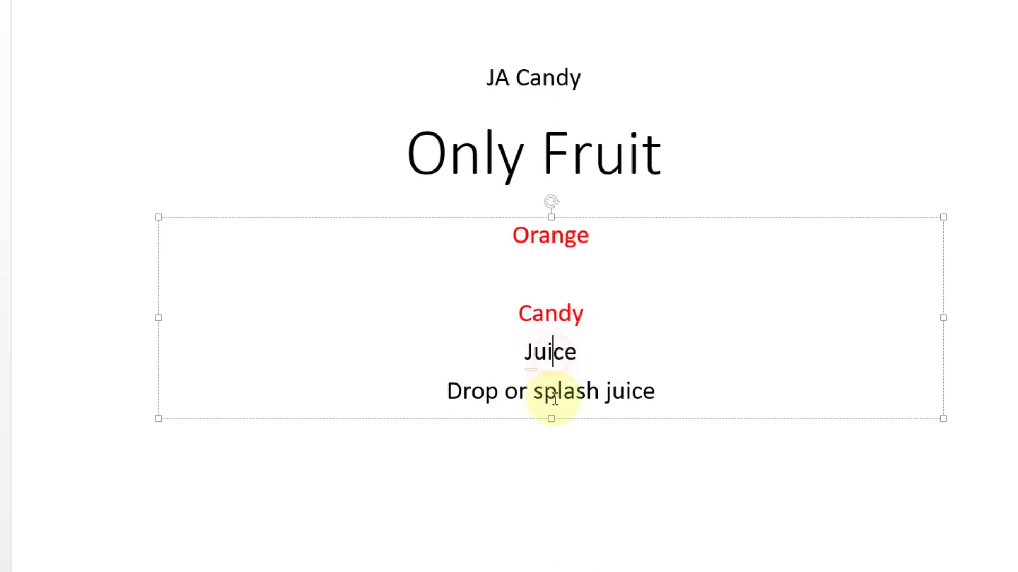
left_click_drag(539, 395, 664, 393)
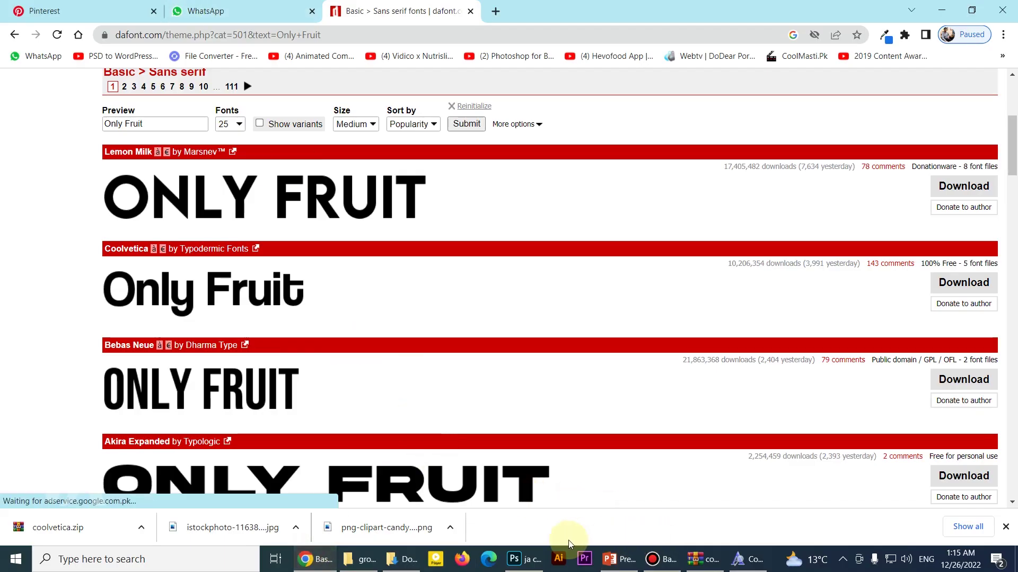
Search Google for 'splash juice' in a new Chrome tab and view the image results.
left_click(522, 557)
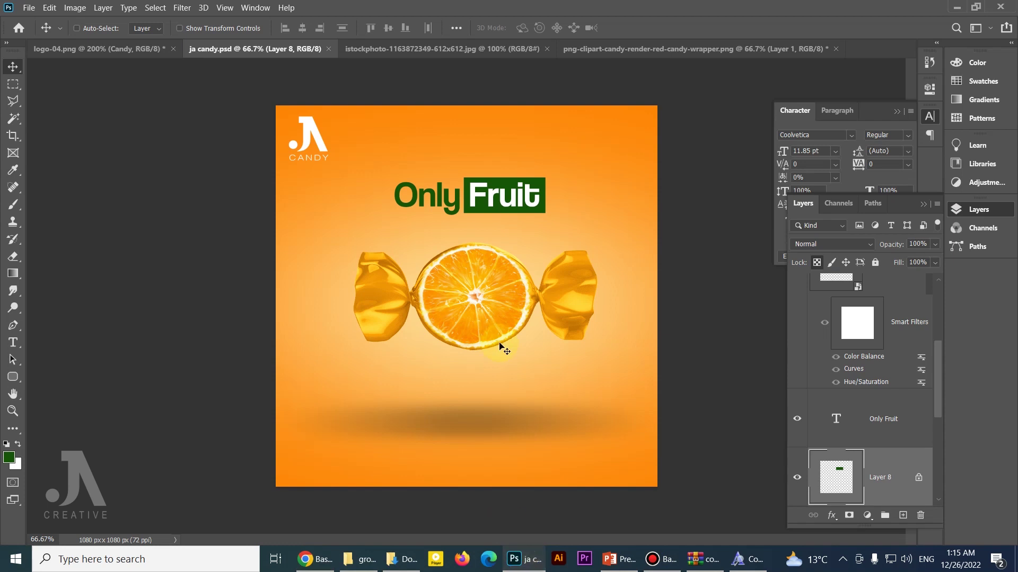
key("alt+Tab")
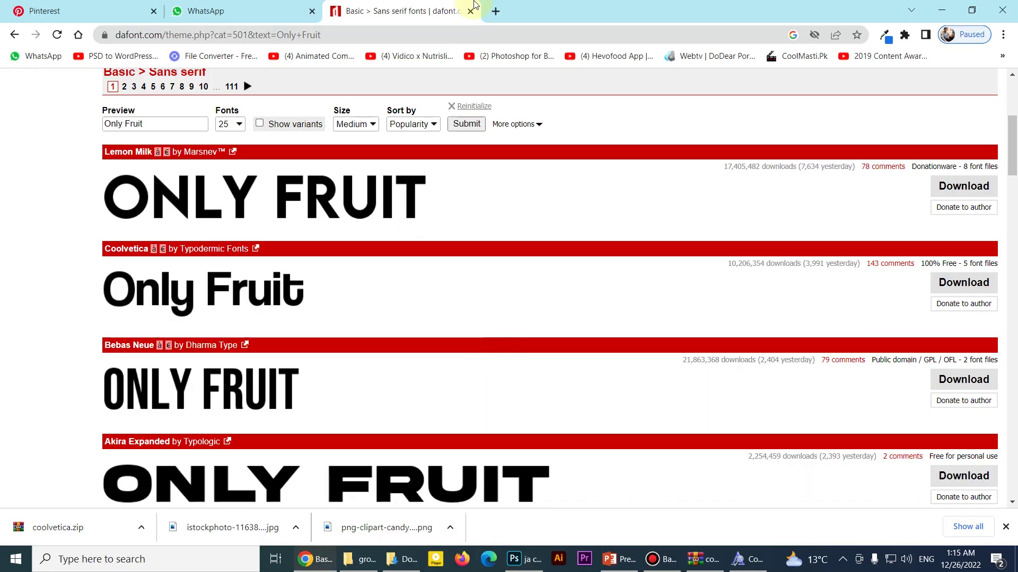
left_click(496, 12)
left_click(381, 274)
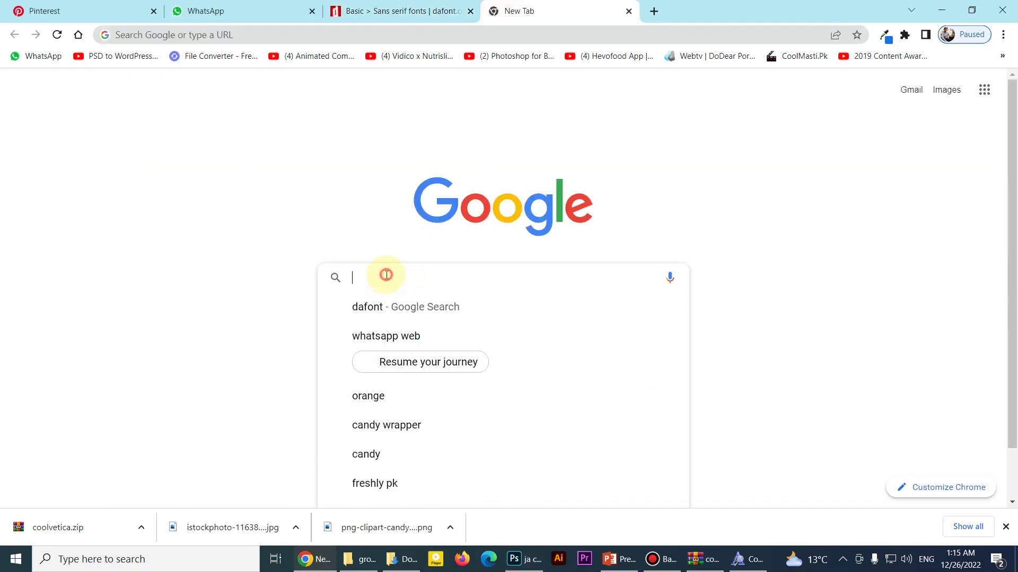
type("splash juice")
key("Return")
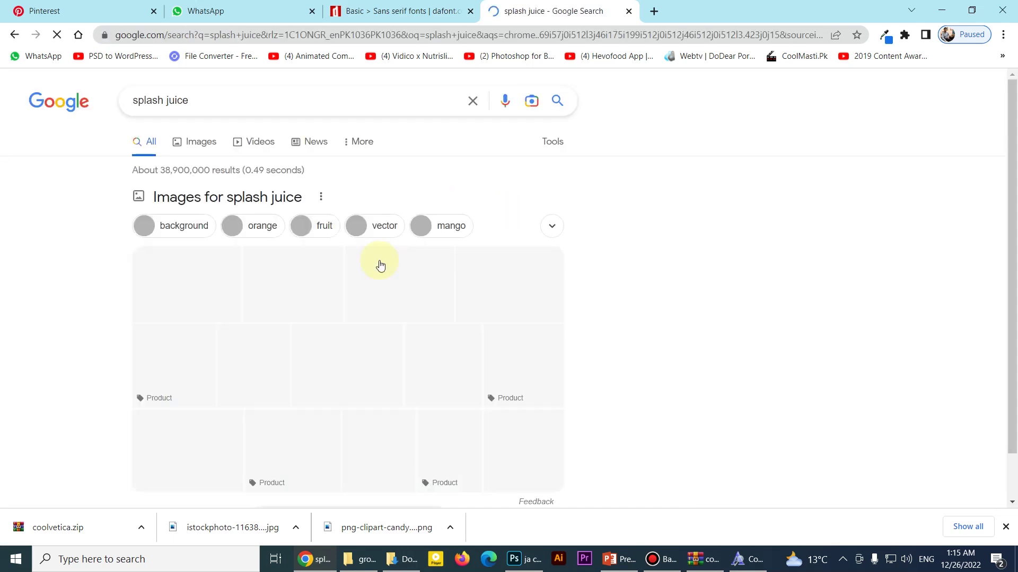
left_click(199, 142)
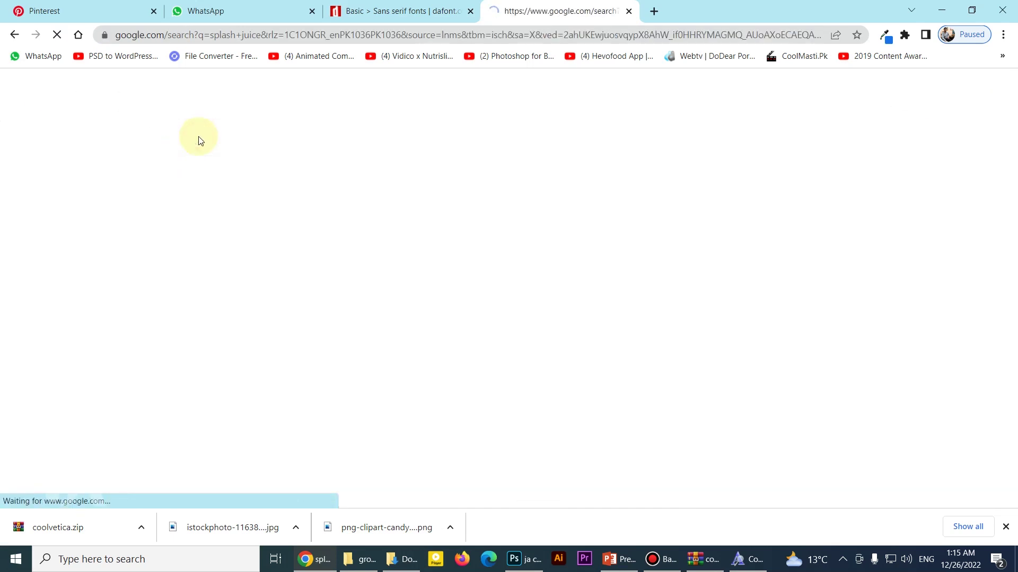
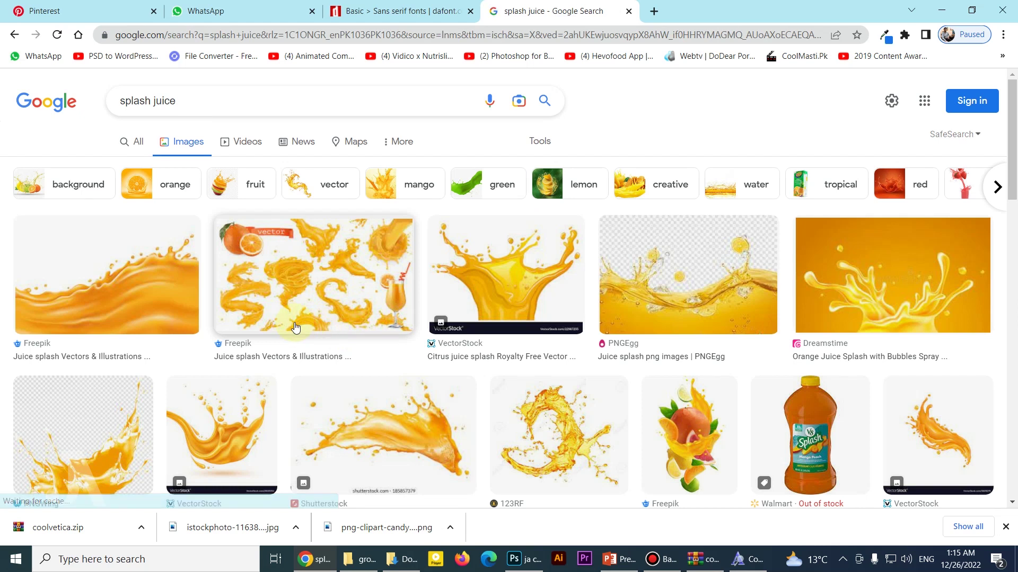
Check the Photoshop candy design, then scroll further through the splash juice results.
scroll(295, 320, "down", 4)
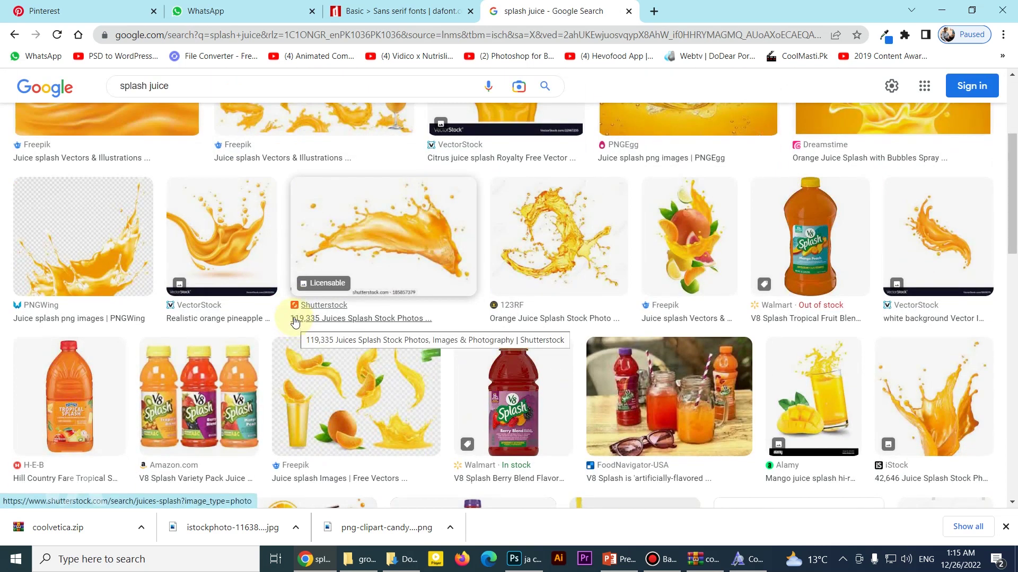
key("alt+Tab")
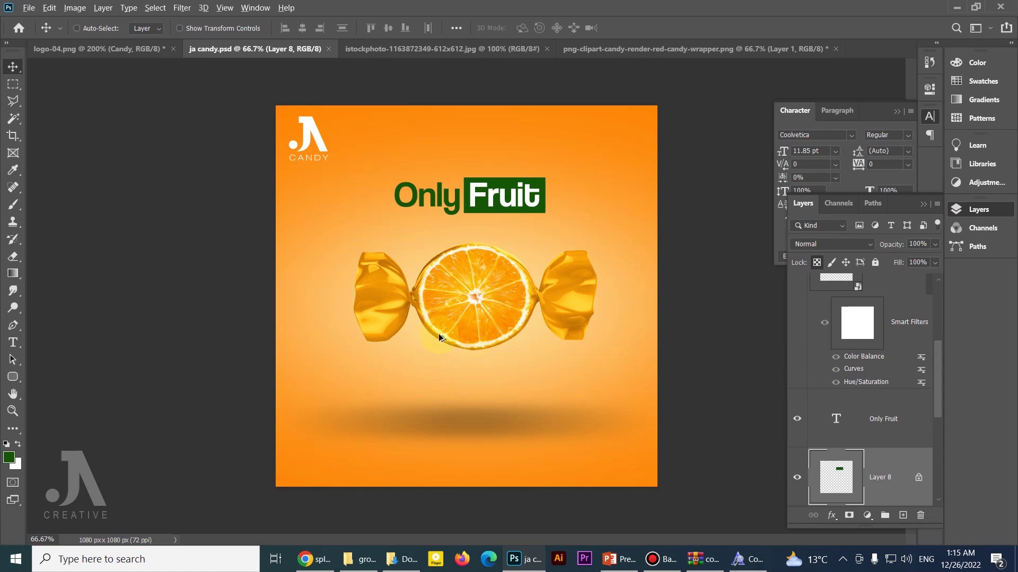
key("alt+Tab")
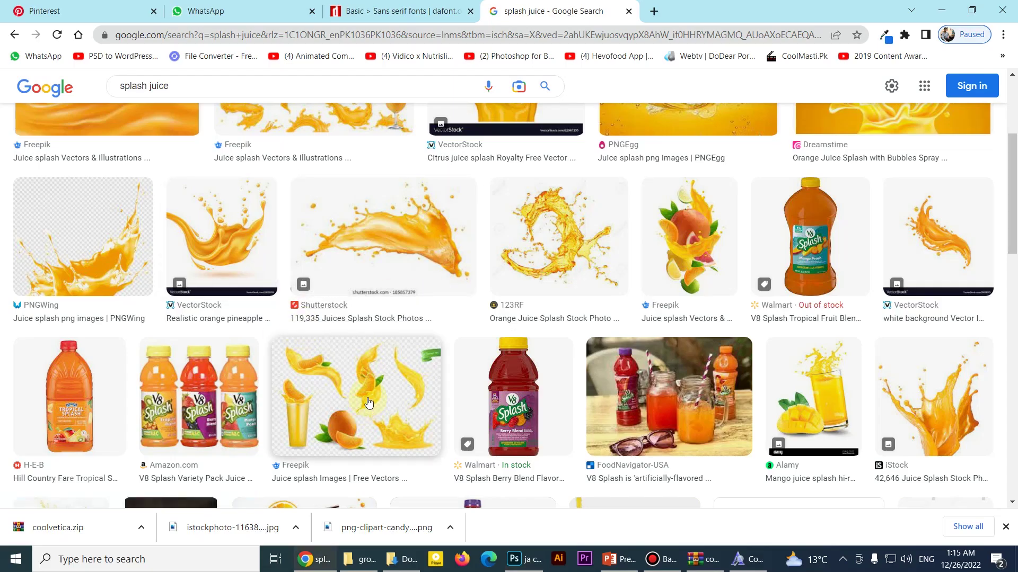
scroll(405, 311, "down", 3)
scroll(404, 311, "down", 4)
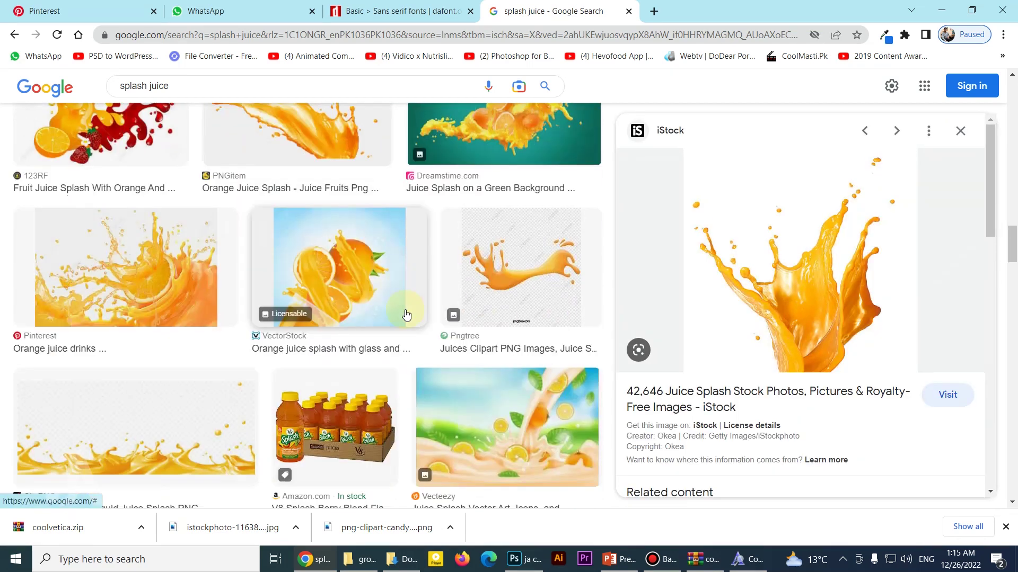
Replace the search query with 'juice drop' and run the search.
triple_click(190, 86)
type("drop")
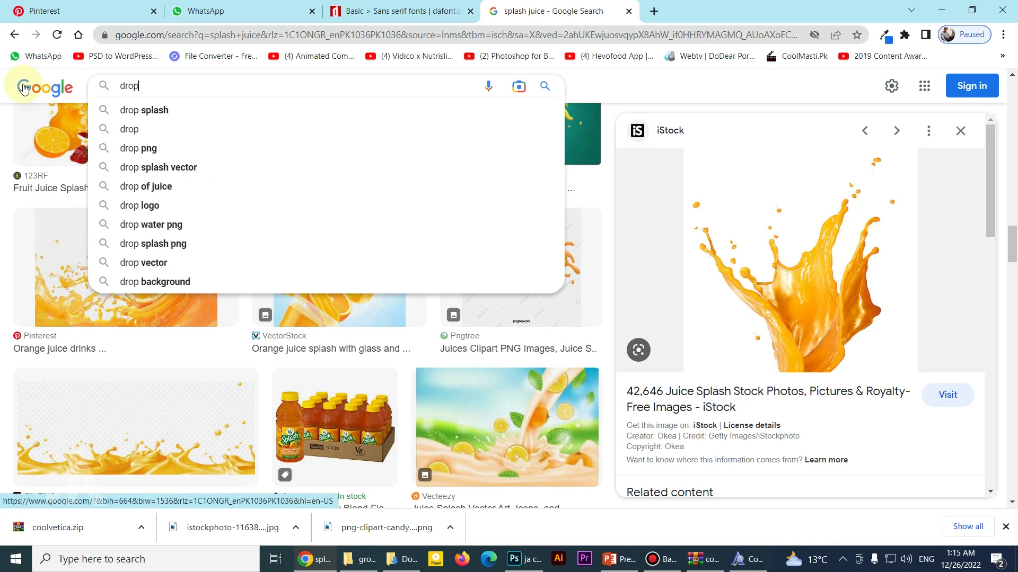
key("BackSpace")
key("BackSpace")
key("BackSpace")
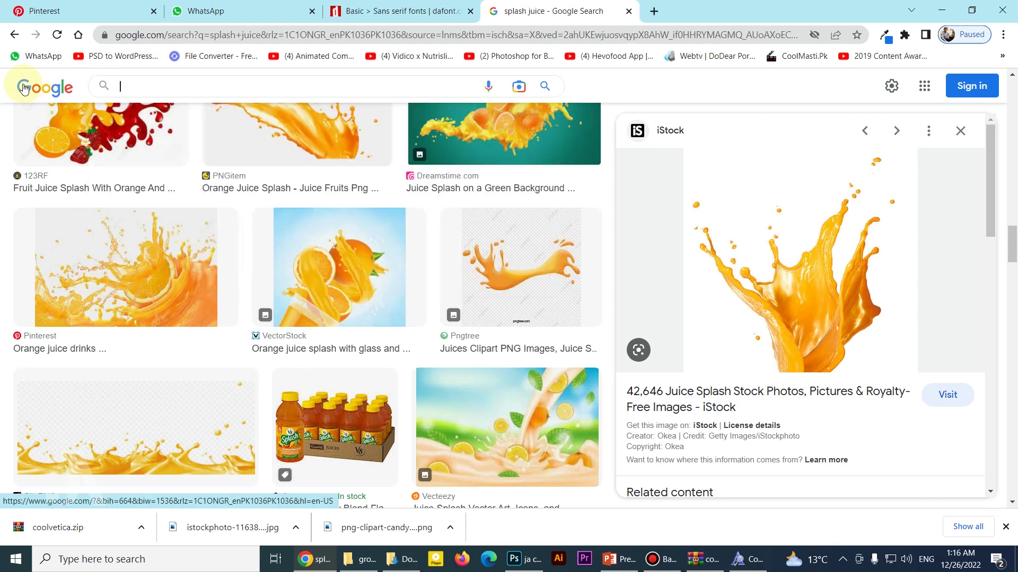
type("juice ")
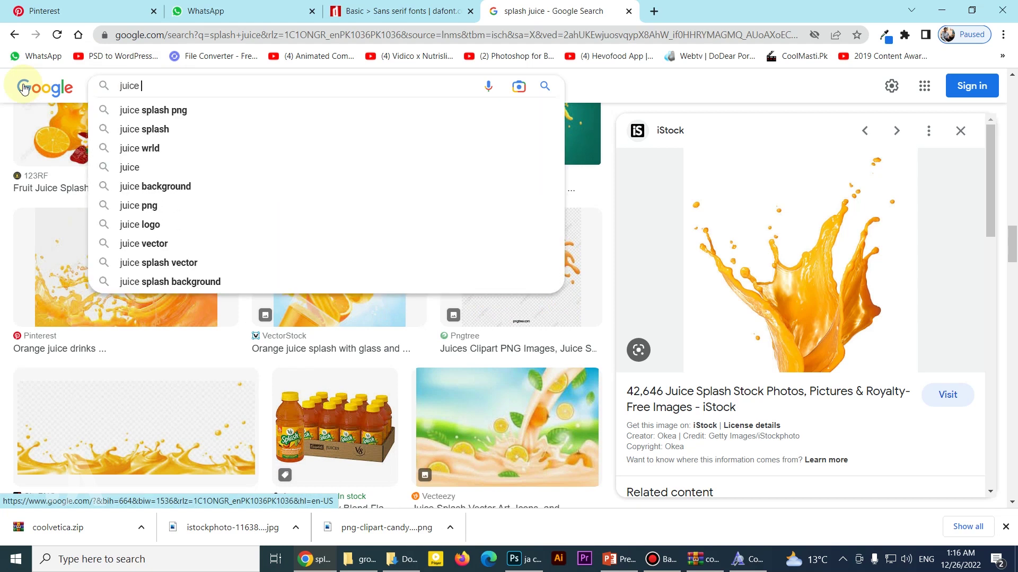
type("drop")
key("Return")
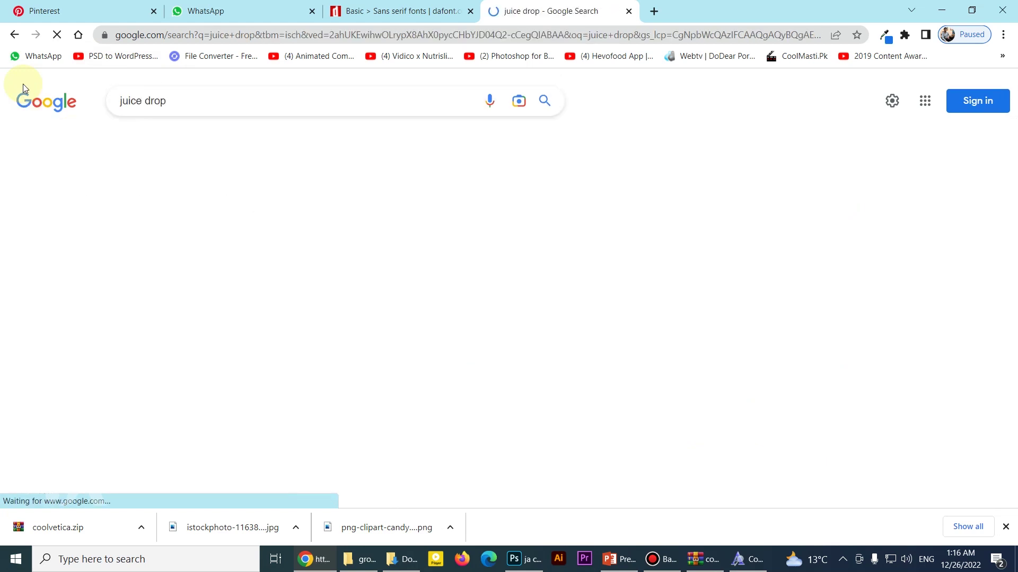
Search for 'juice droping' and scroll through the results.
left_click(178, 106)
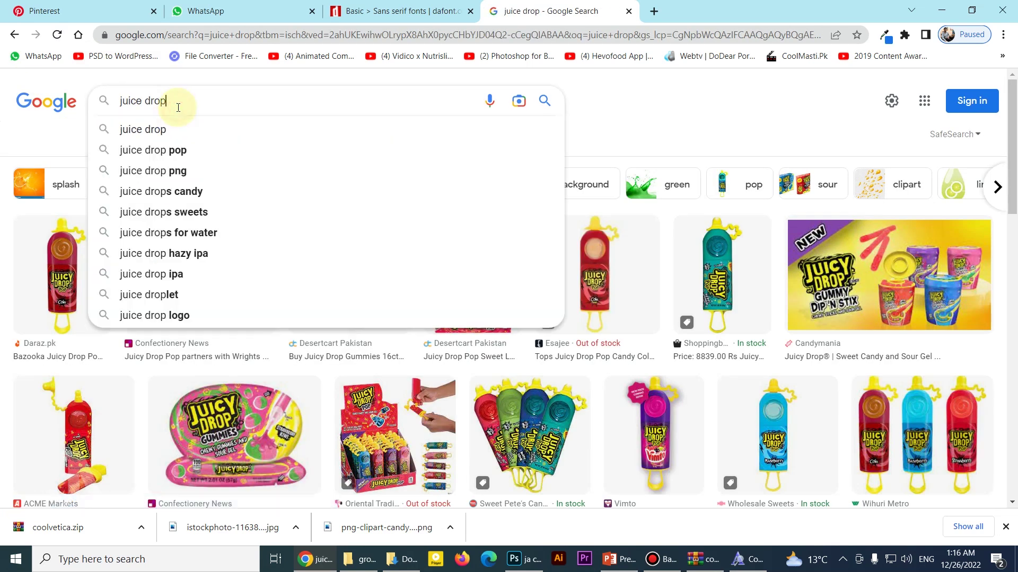
type("ing")
key("Return")
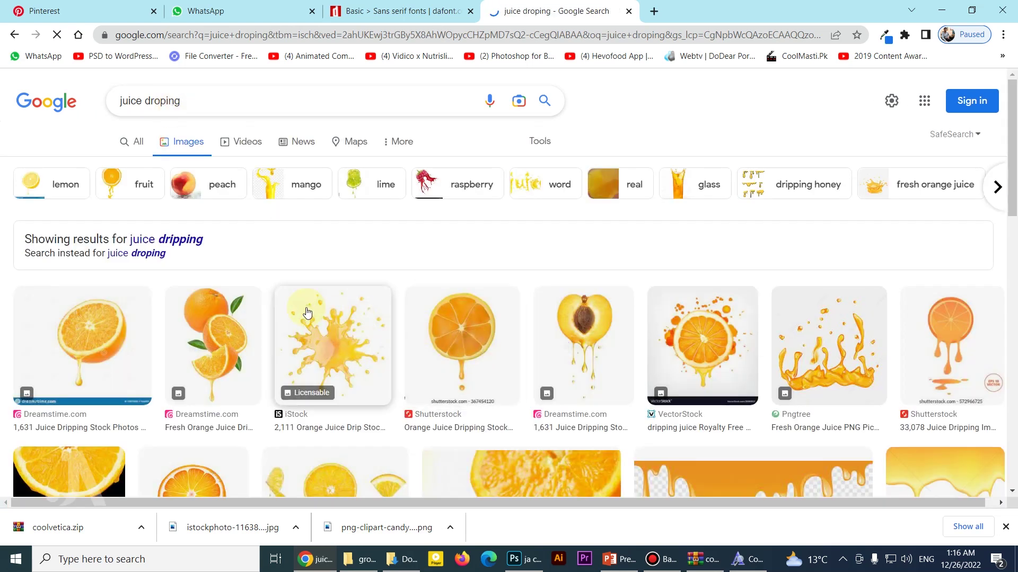
scroll(306, 310, "down", 2)
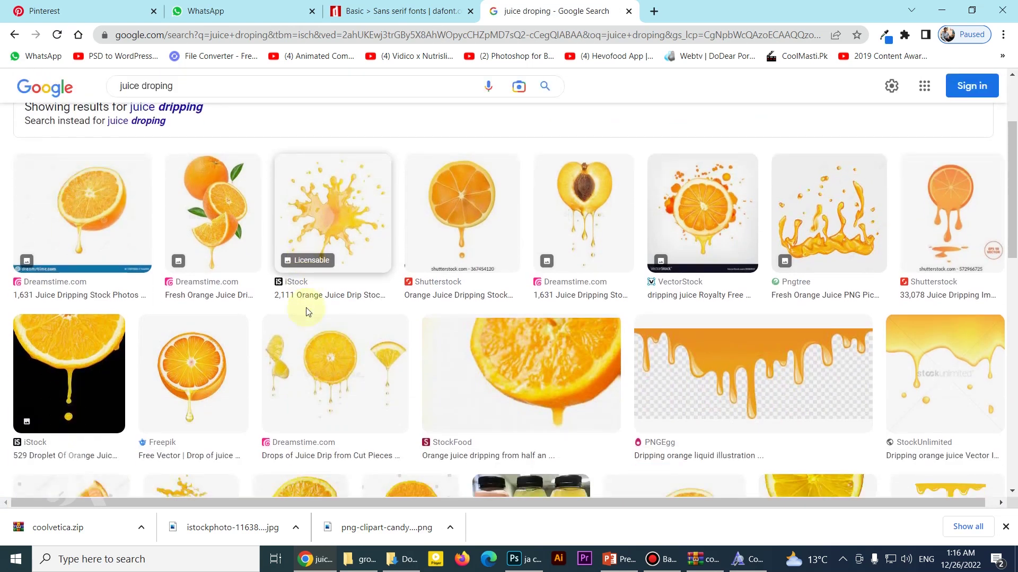
scroll(306, 312, "down", 1)
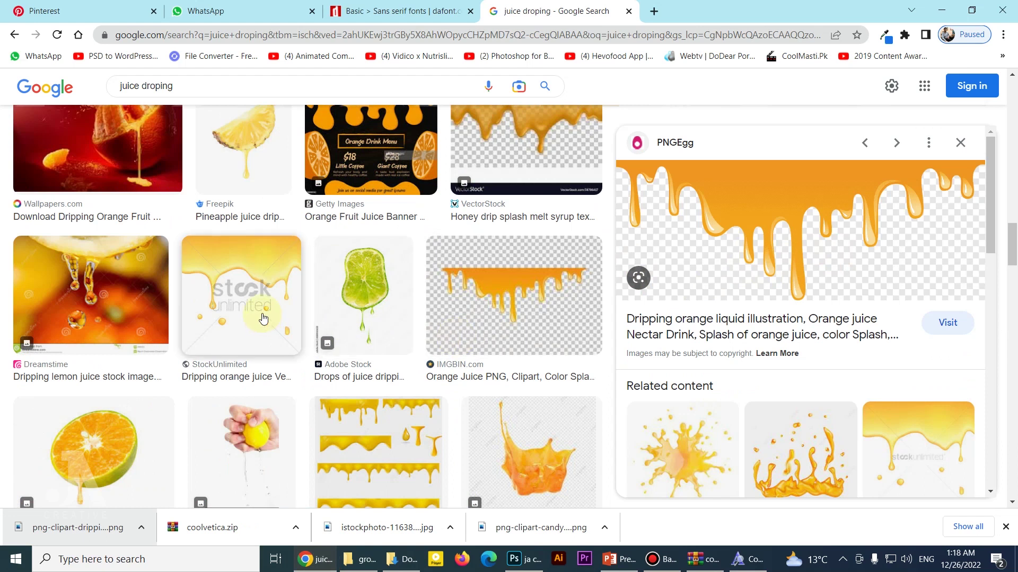
scroll(263, 318, "down", 1)
Preview the iStock and Depositphotos dripping orange-slice images.
left_click(117, 391)
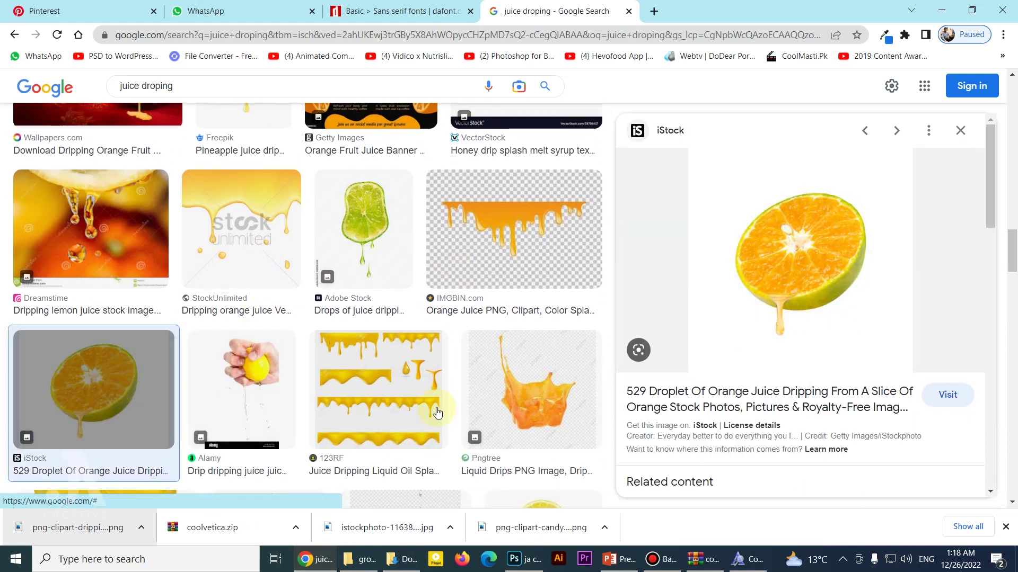
scroll(316, 368, "down", 4)
scroll(316, 368, "down", 1)
scroll(316, 368, "down", 3)
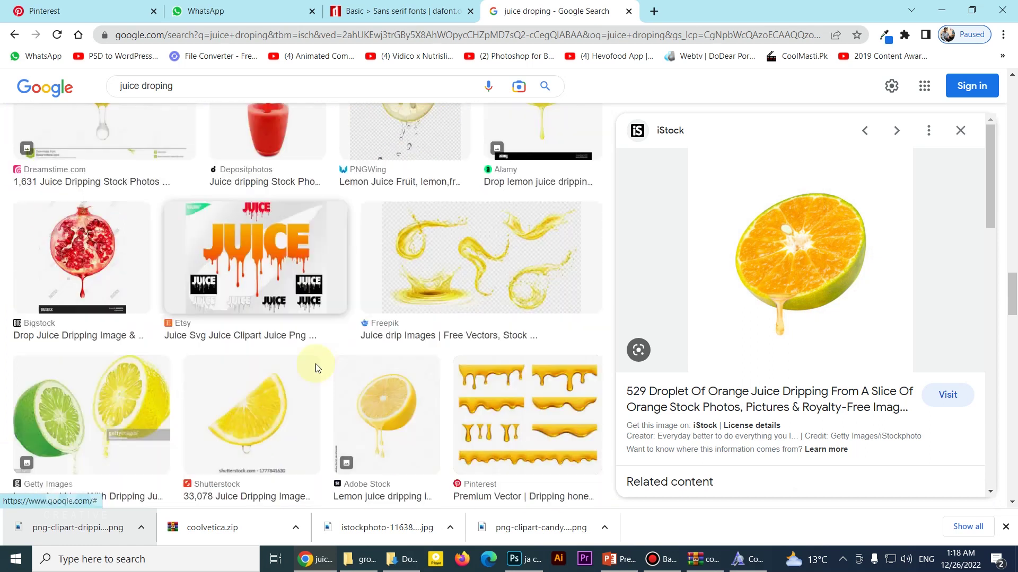
scroll(316, 368, "down", 2)
scroll(316, 368, "down", 2)
scroll(315, 367, "down", 2)
scroll(316, 368, "down", 2)
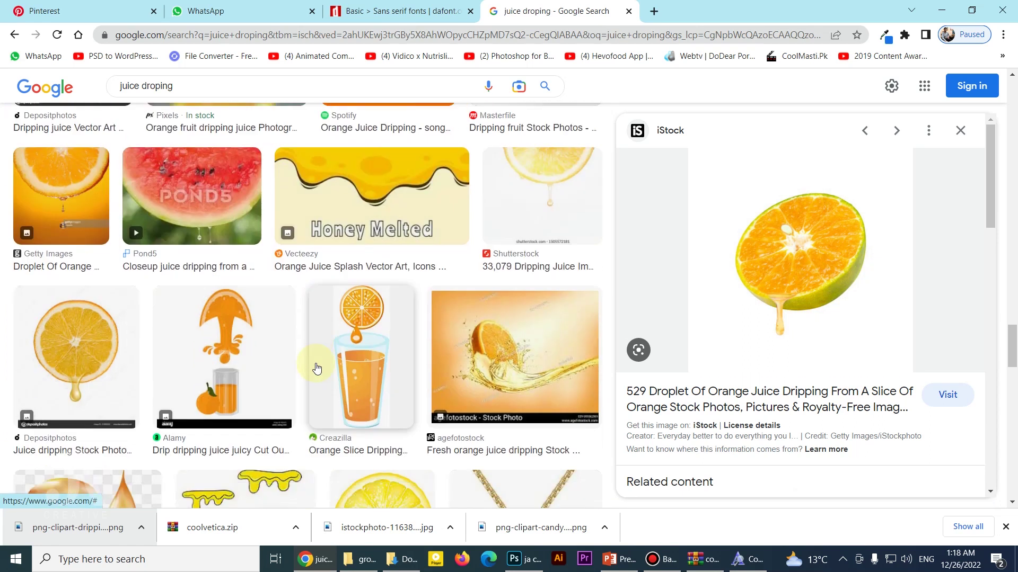
left_click(98, 345)
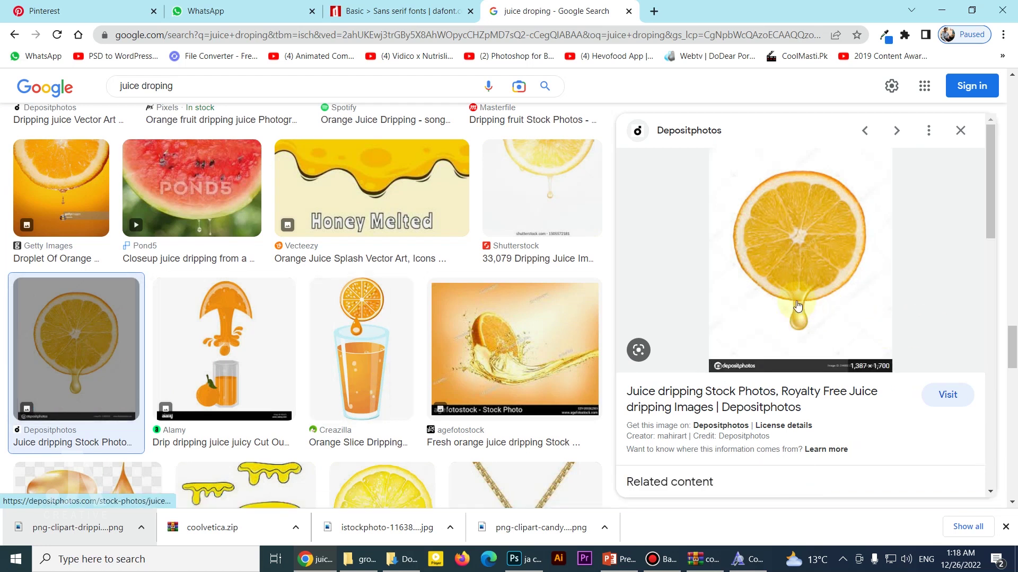
scroll(474, 339, "down", 5)
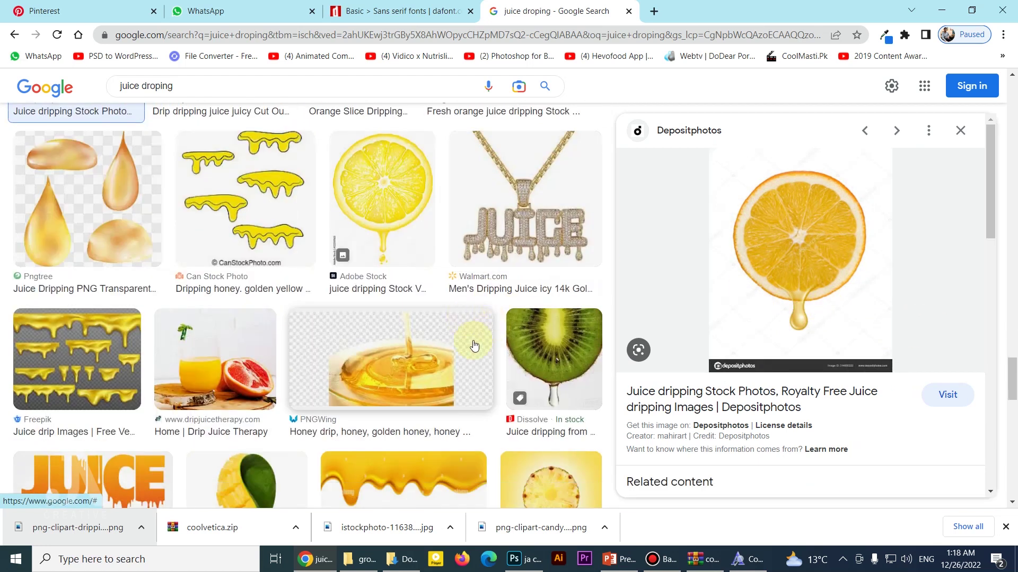
scroll(432, 371, "down", 3)
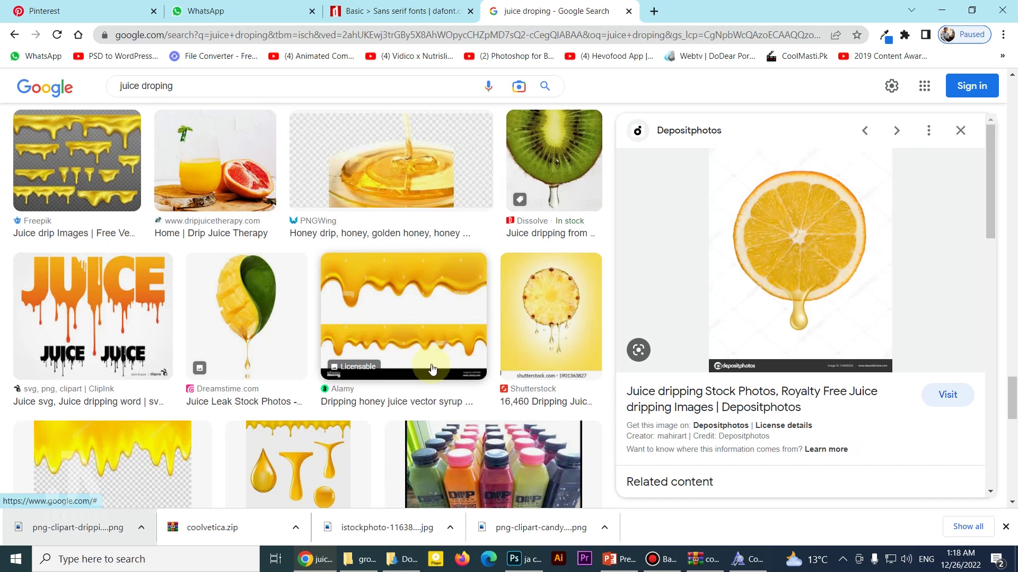
Preview the Alamy dripping honey and Can Stock Photo honey drops images.
left_click(382, 317)
scroll(371, 318, "down", 3)
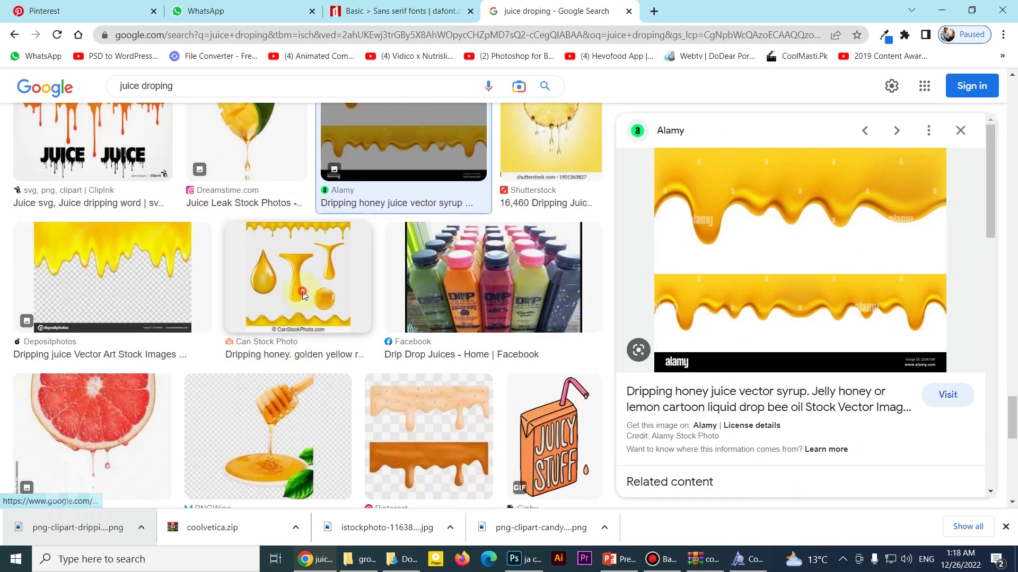
left_click(289, 312)
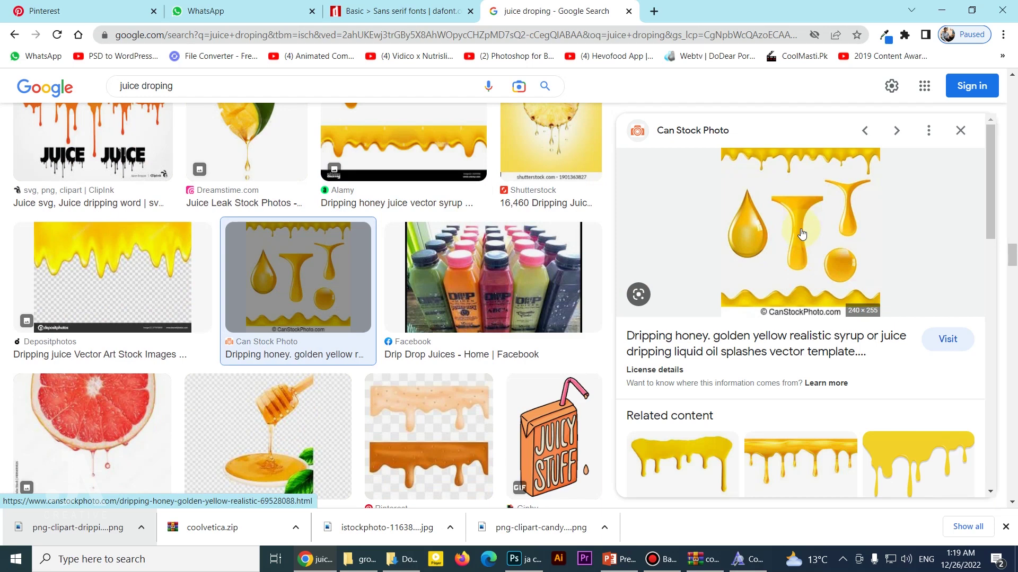
scroll(311, 296, "down", 5)
scroll(312, 300, "down", 4)
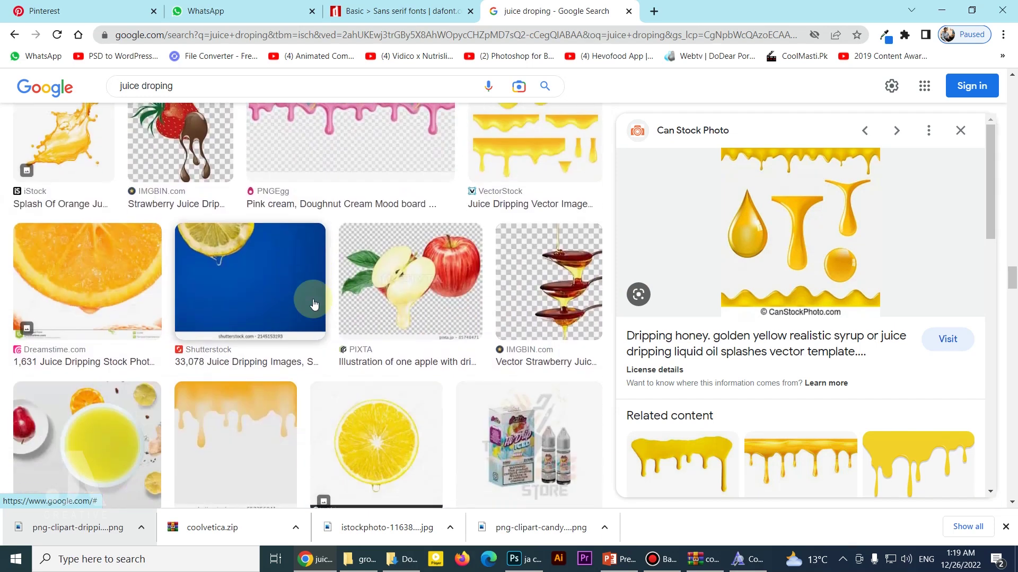
scroll(313, 303, "up", 5)
scroll(313, 303, "up", 5)
scroll(314, 303, "up", 5)
scroll(313, 303, "up", 5)
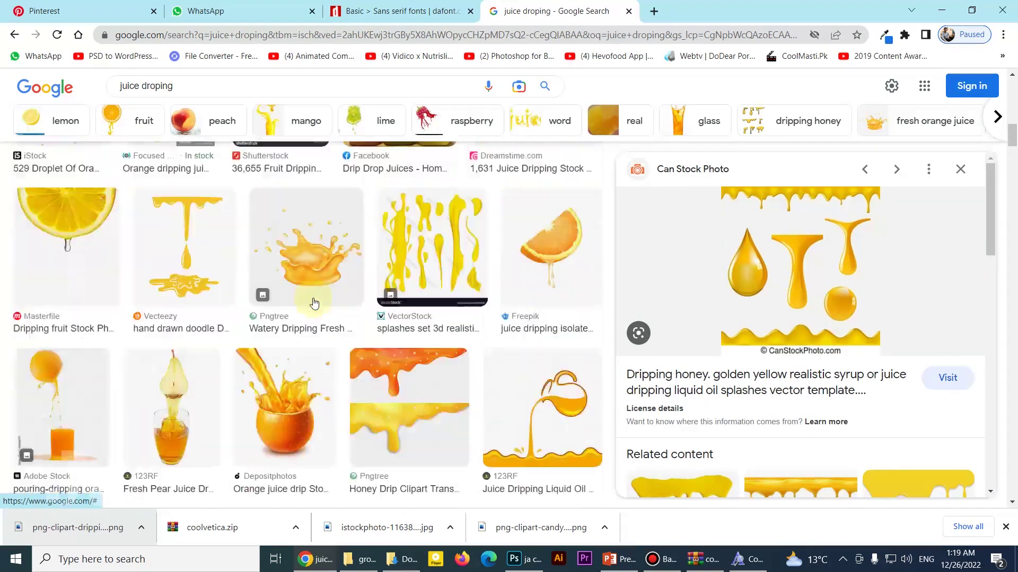
scroll(313, 304, "up", 5)
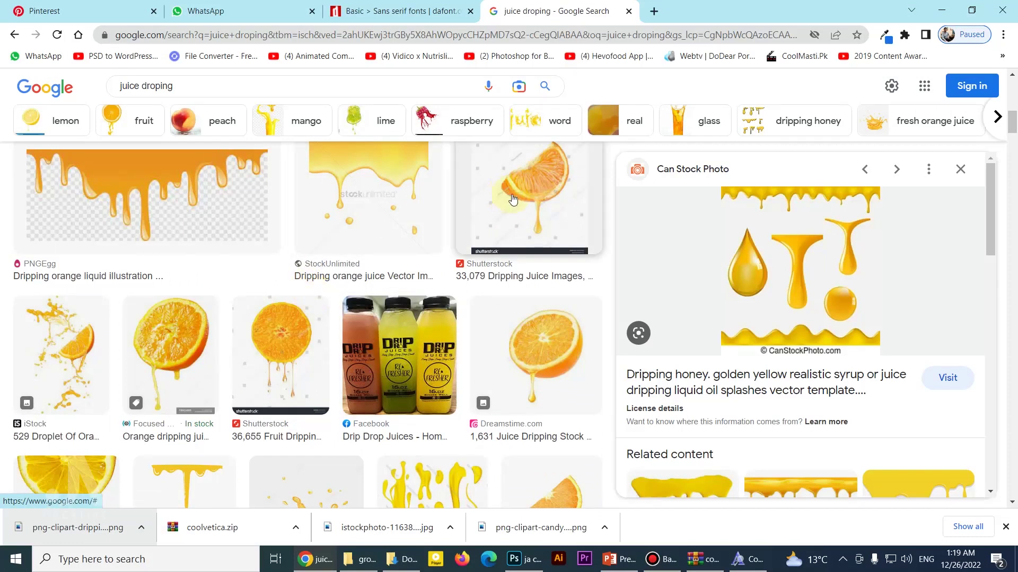
Copy the Can Stock Photo golden honey drips image.
key("Left")
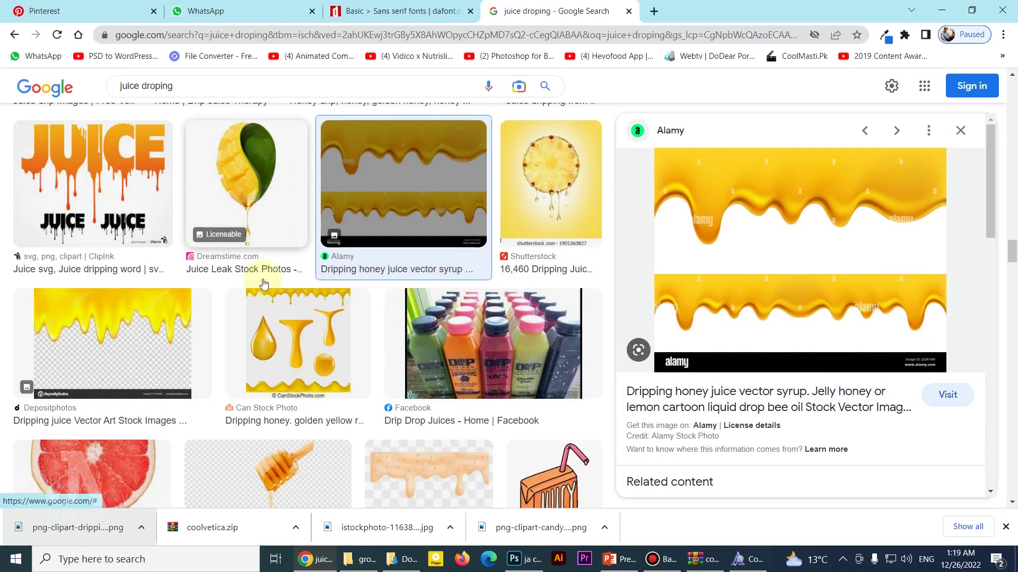
left_click(272, 361)
right_click(760, 219)
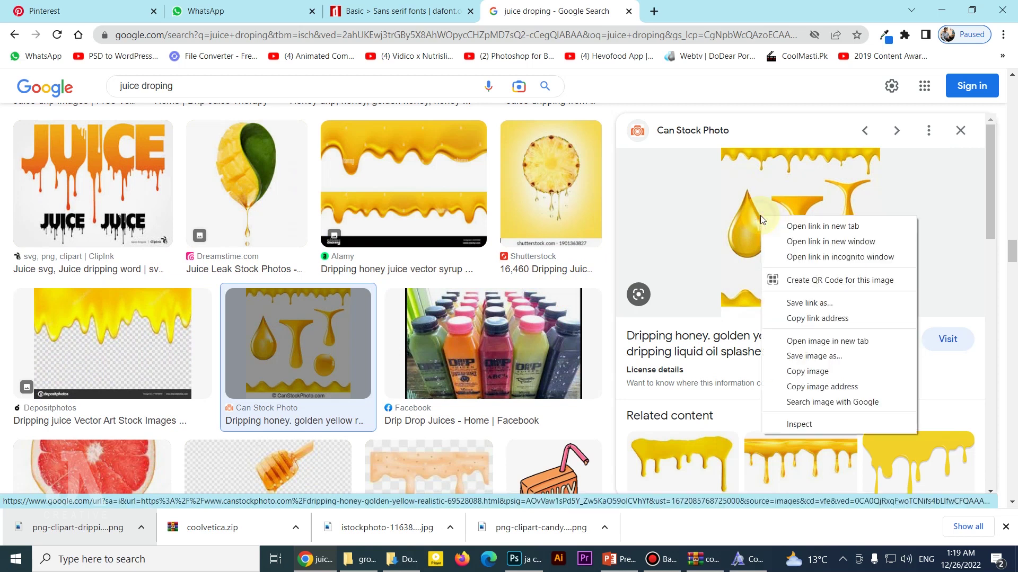
left_click(817, 386)
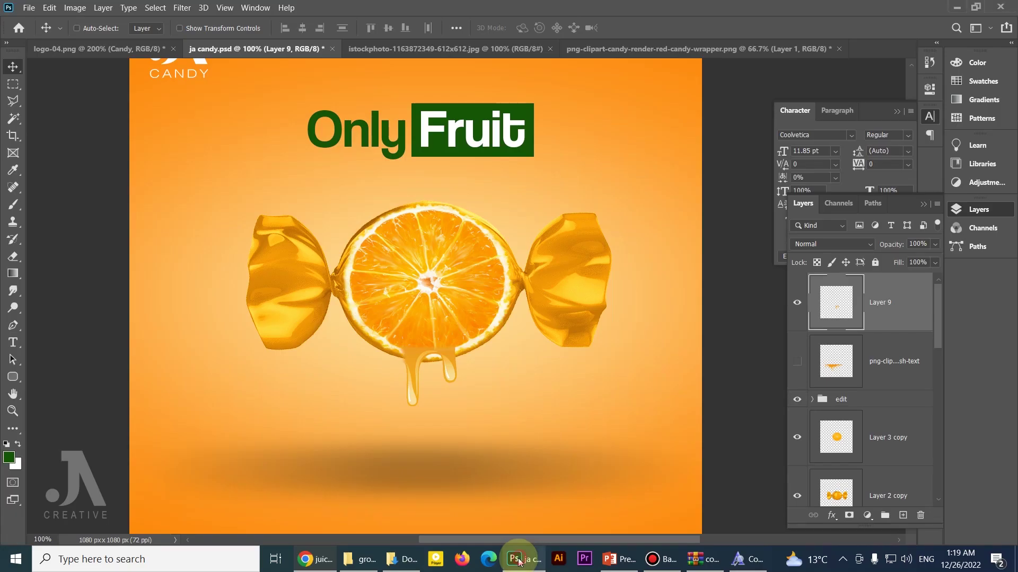
Paste the honey-drip image into ja candy.psd at the canvas's lower left and zoom in.
left_click(523, 559)
key("ctrl+v")
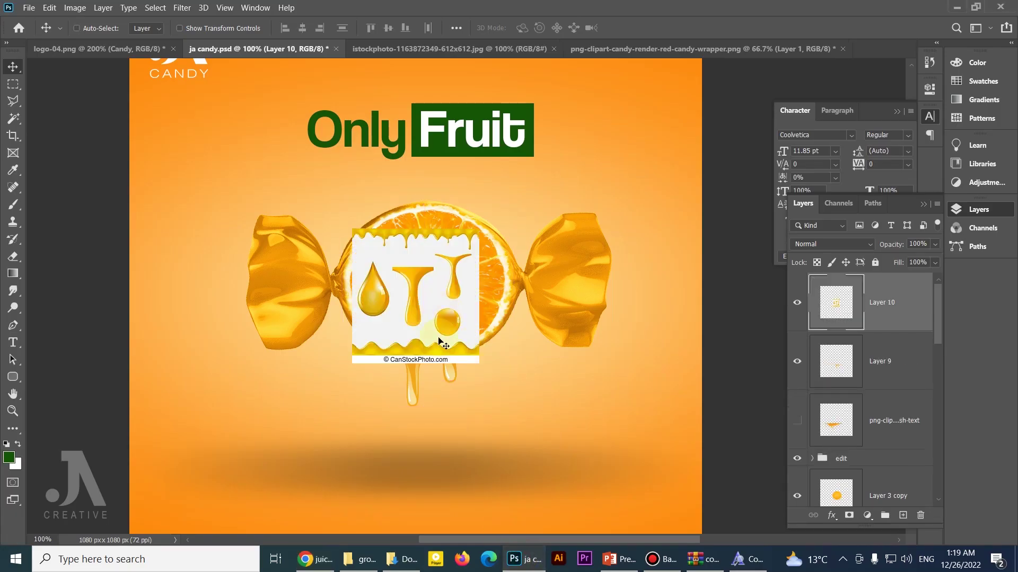
left_click_drag(440, 341, 307, 438)
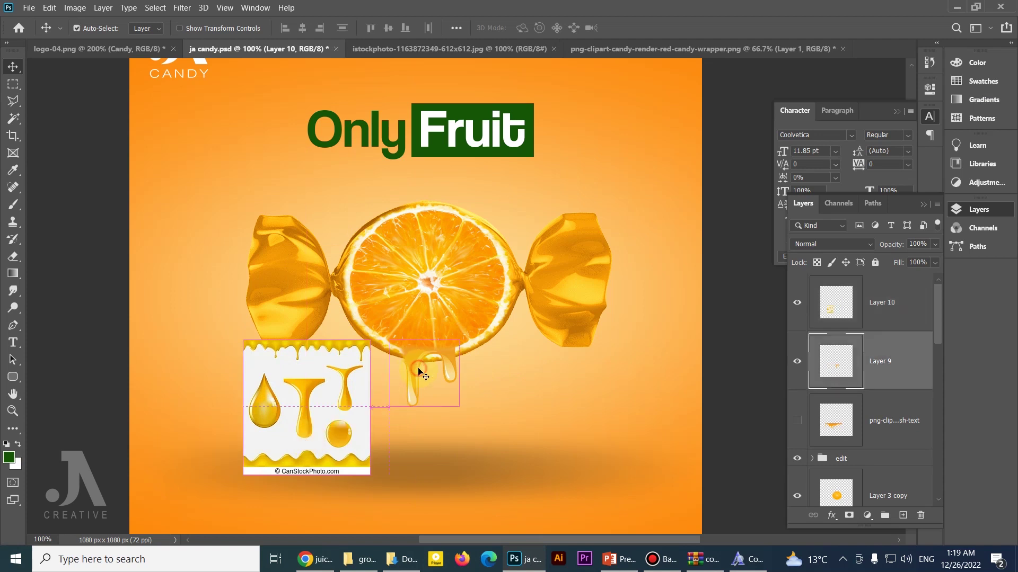
key("ctrl+plus")
left_click_drag(440, 399, 429, 357)
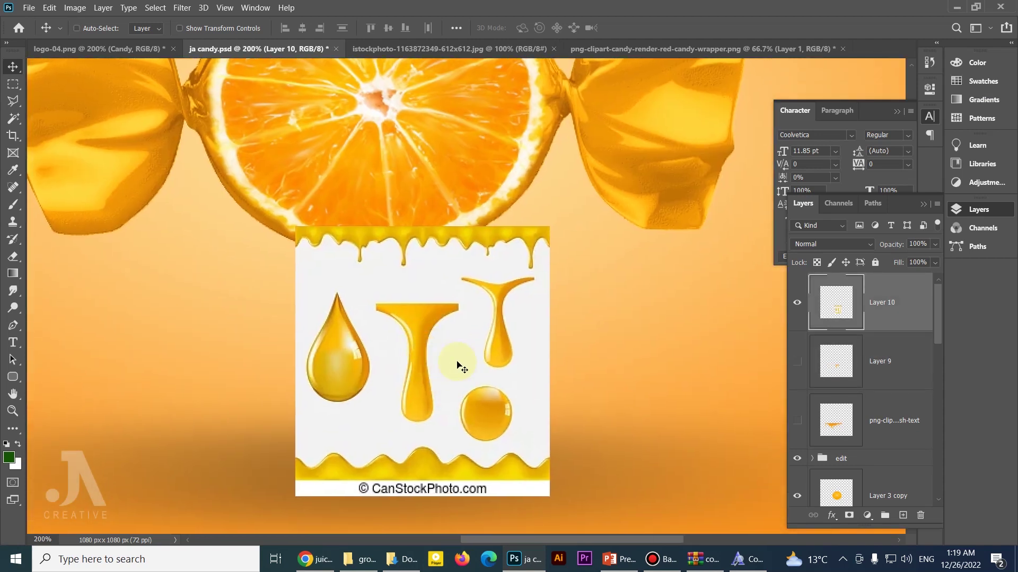
Delete the white background around the drips using the Magic Wand, then deselect.
key("w")
left_click(457, 344)
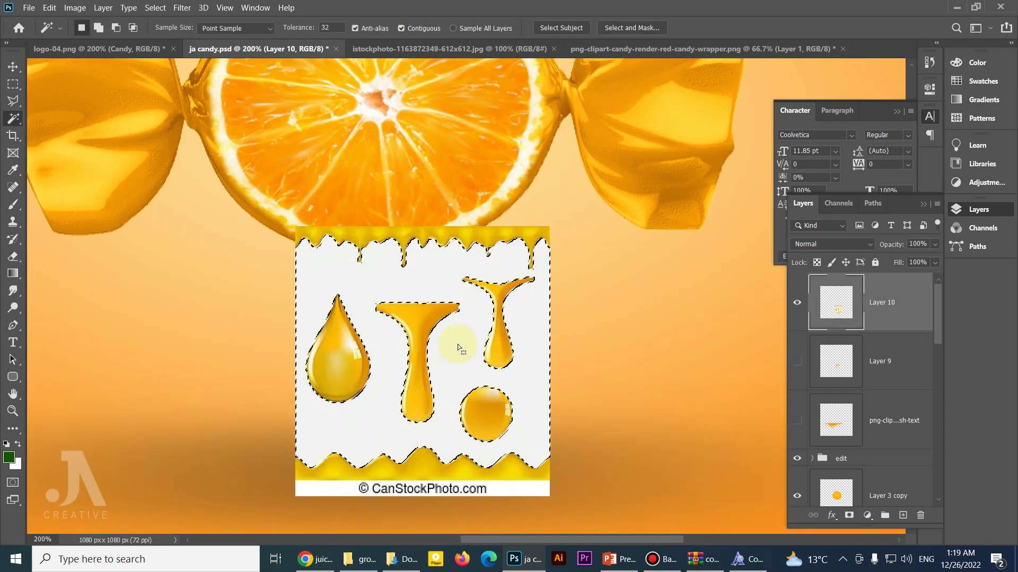
key("Delete")
key("v")
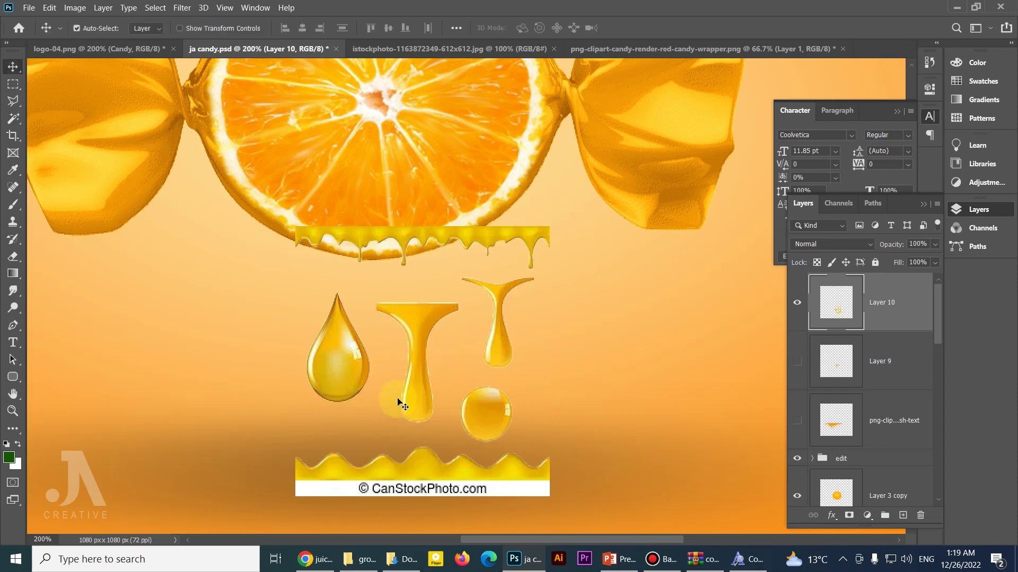
left_click(102, 8)
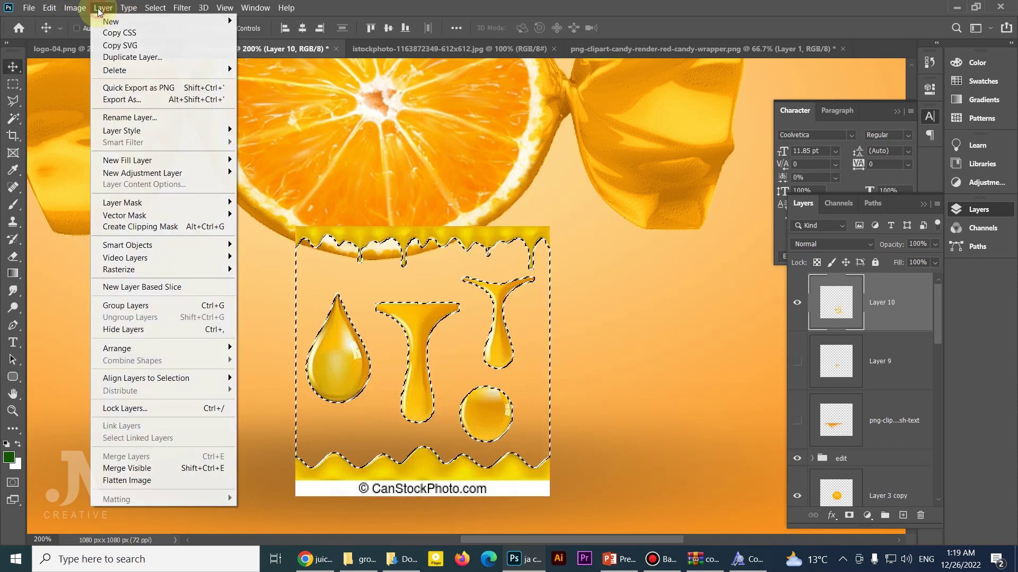
left_click(98, 7)
key("ctrl+d")
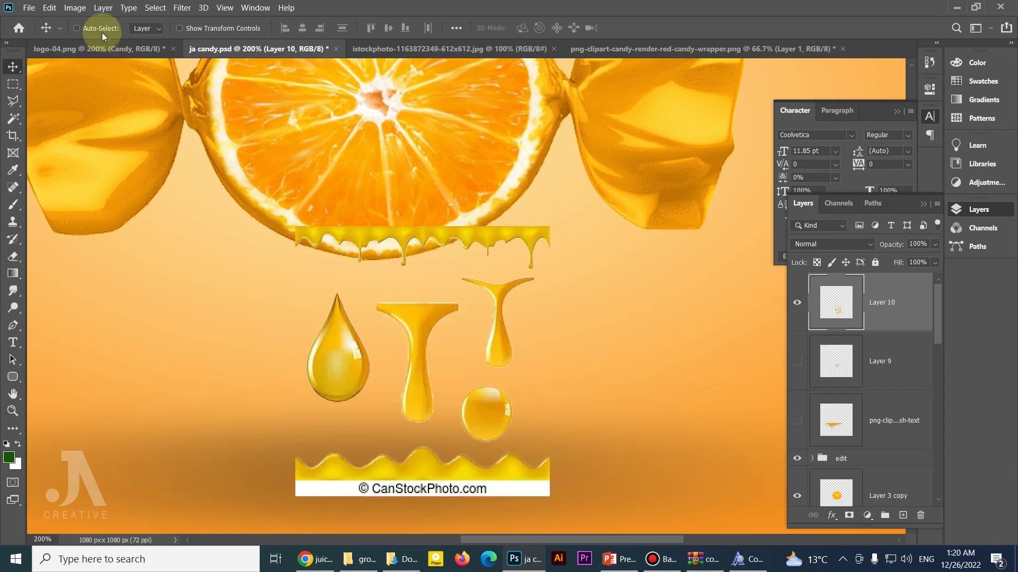
Expand the drips' selection by 1 pixel, then deselect.
left_click_drag(374, 296, 377, 304)
key("shift+ctrl+d")
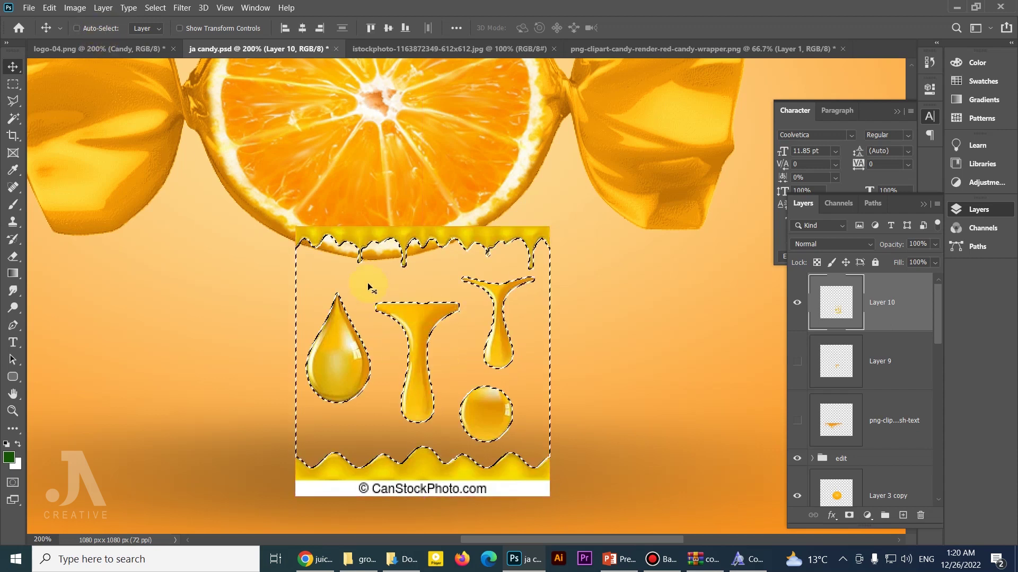
left_click(155, 7)
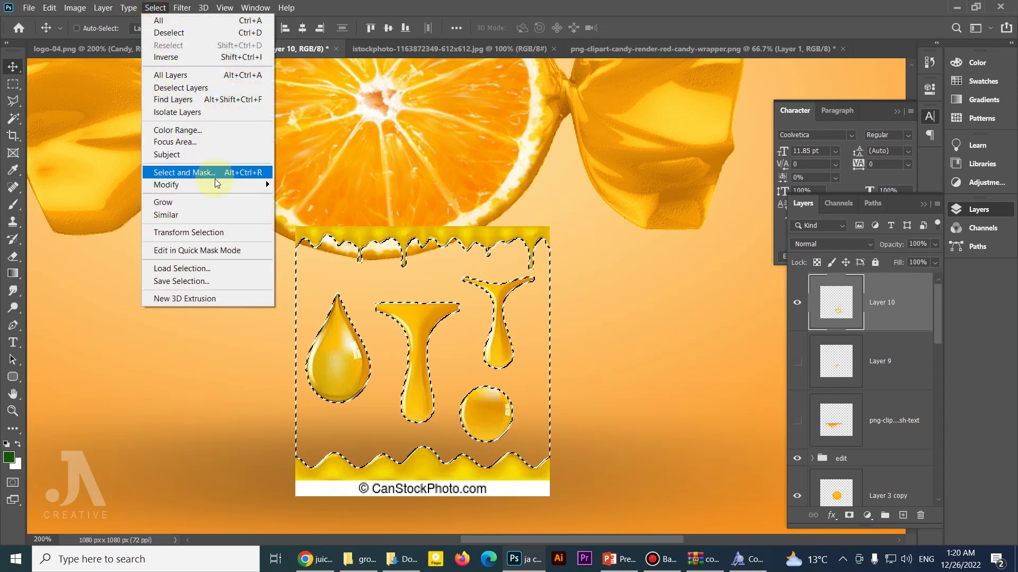
mouse_move(166, 185)
left_click(335, 208)
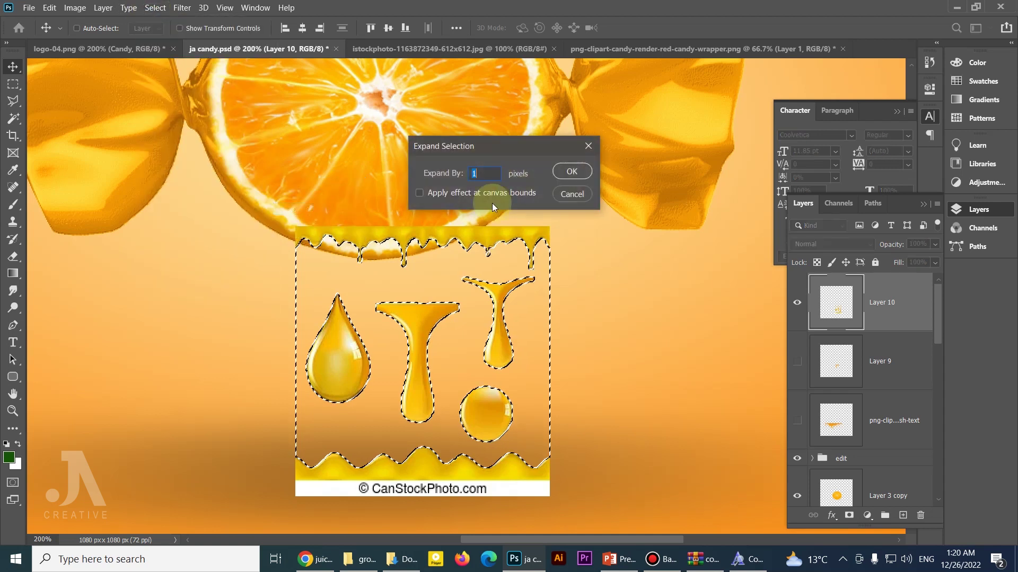
left_click(570, 171)
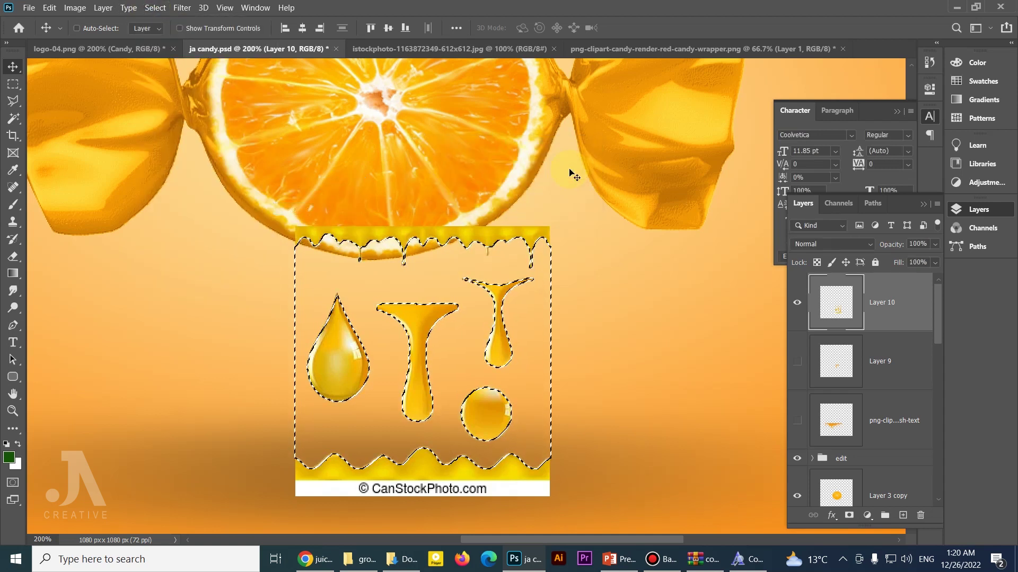
key("ctrl")
key("ctrl+d")
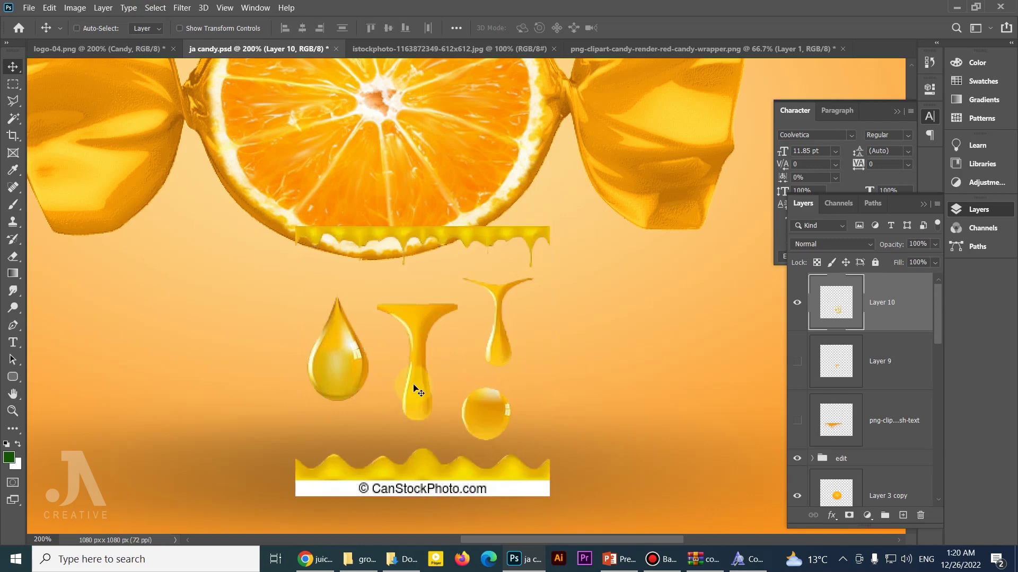
Copy the T-shaped middle drip to Layer 11 and place it under the orange slice.
key("l")
left_click(453, 287)
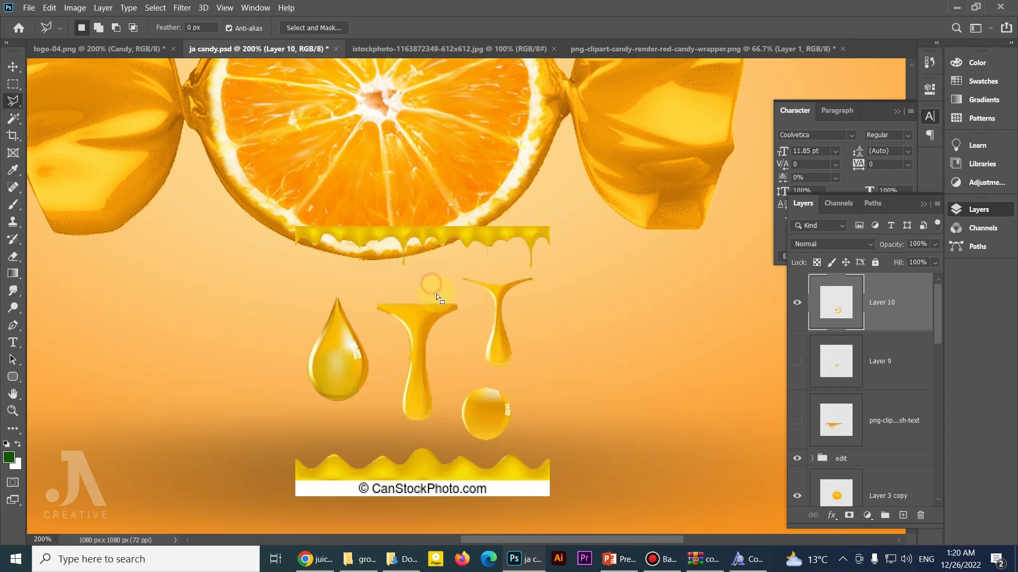
left_click_drag(437, 294, 434, 320)
key("ctrl+j")
key("v")
mouse_move(320, 262)
left_mouse_down()
mouse_move(310, 241)
mouse_move(263, 276)
left_mouse_up()
left_click(342, 342, "ctrl")
left_click_drag(342, 342, 658, 368)
left_click(205, 295, "ctrl")
mouse_move(206, 294)
left_mouse_down()
mouse_move(364, 323)
mouse_move(364, 312)
left_mouse_up()
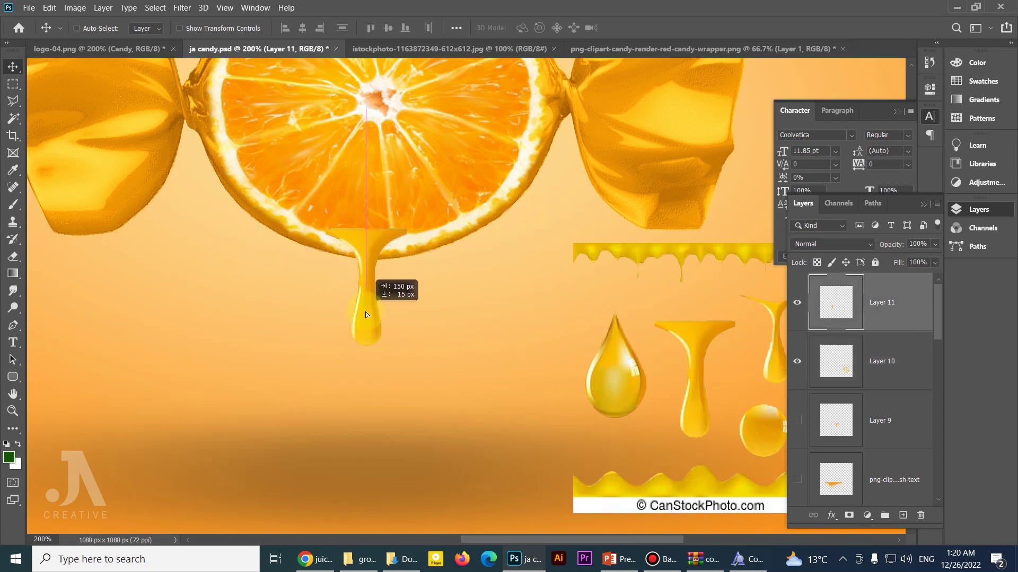
Fit the drip to the slice's edge and erase its flat top with a size-20 eraser.
left_click_drag(358, 264, 356, 310)
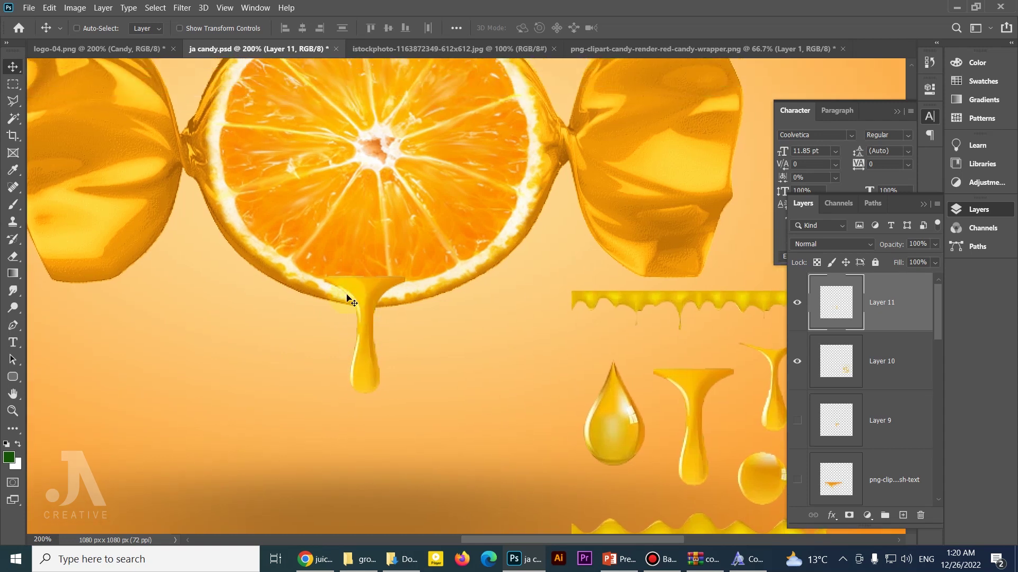
key("e")
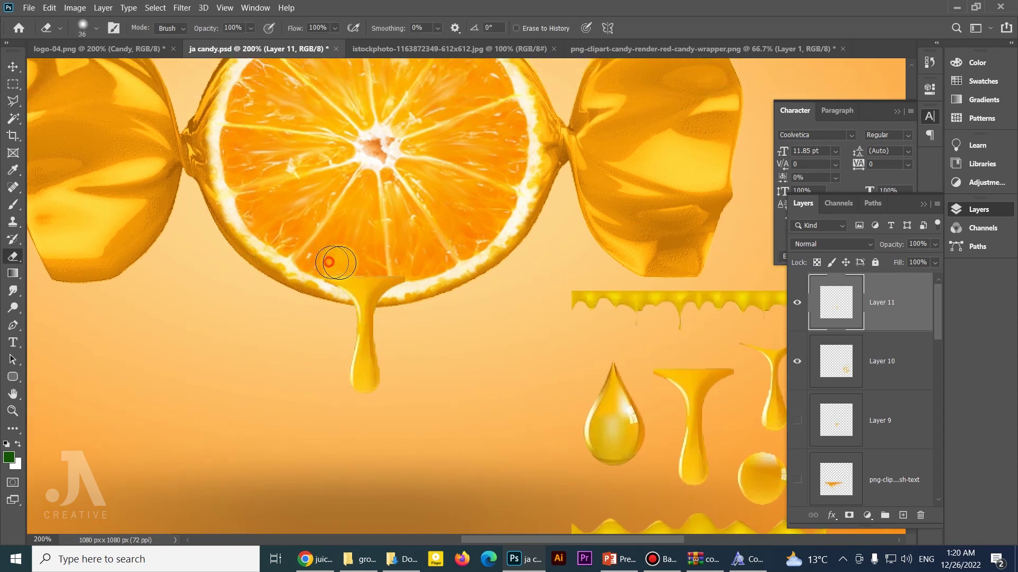
mouse_move(329, 262)
left_mouse_down()
mouse_move(432, 262)
mouse_move(337, 257)
mouse_move(416, 263)
mouse_move(396, 259)
mouse_move(466, 284)
left_mouse_up()
right_click(387, 258)
left_click(359, 268)
left_click_drag(355, 273, 384, 274)
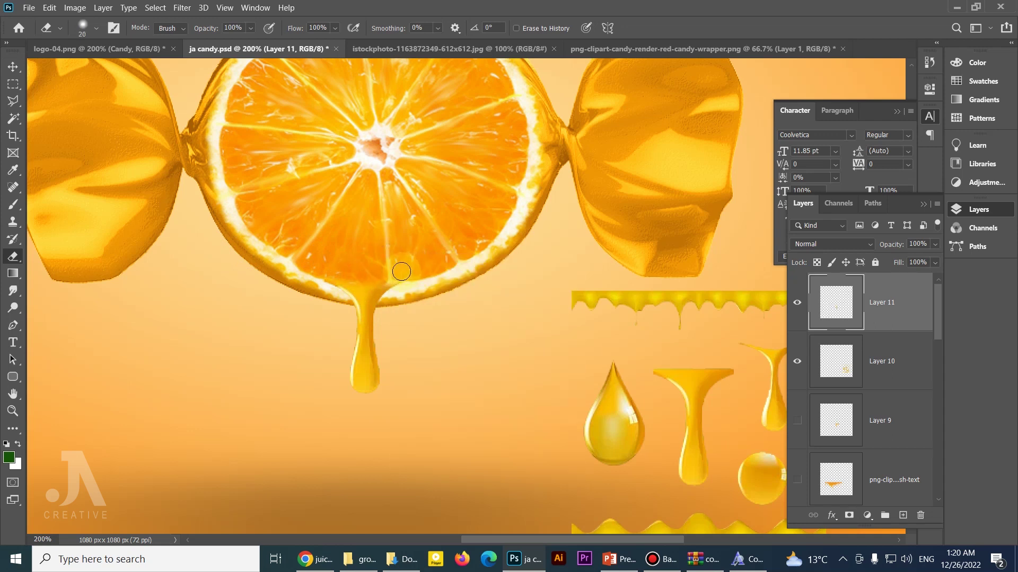
Shift the drip's hue to -8 with Hue/Saturation.
key("v")
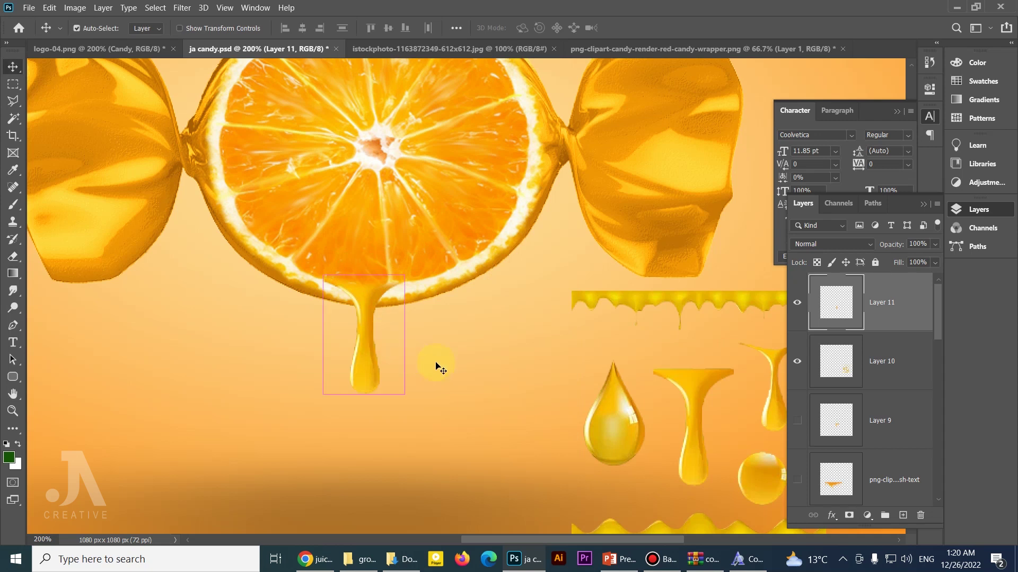
key("ctrl+u")
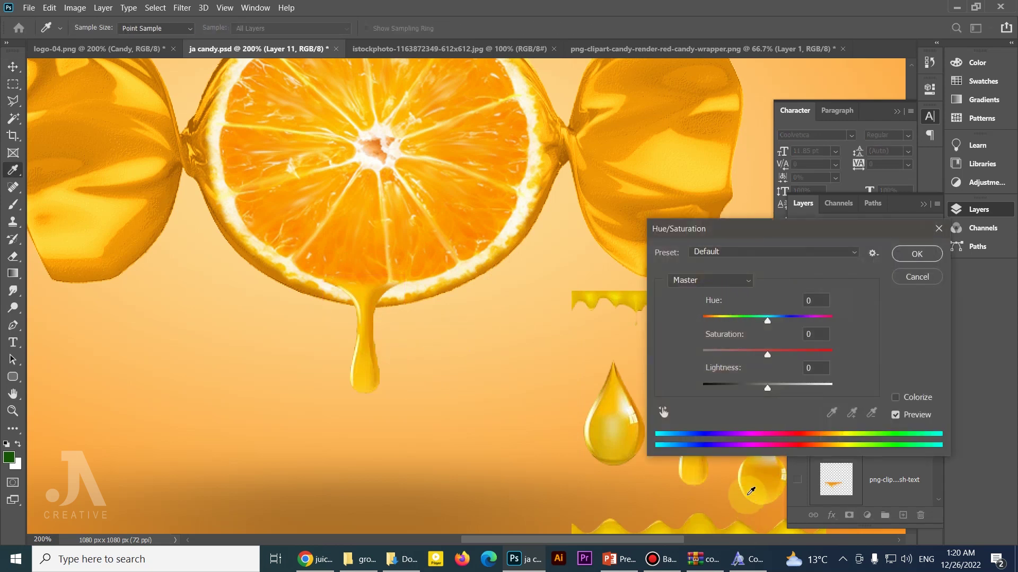
left_click_drag(757, 227, 685, 221)
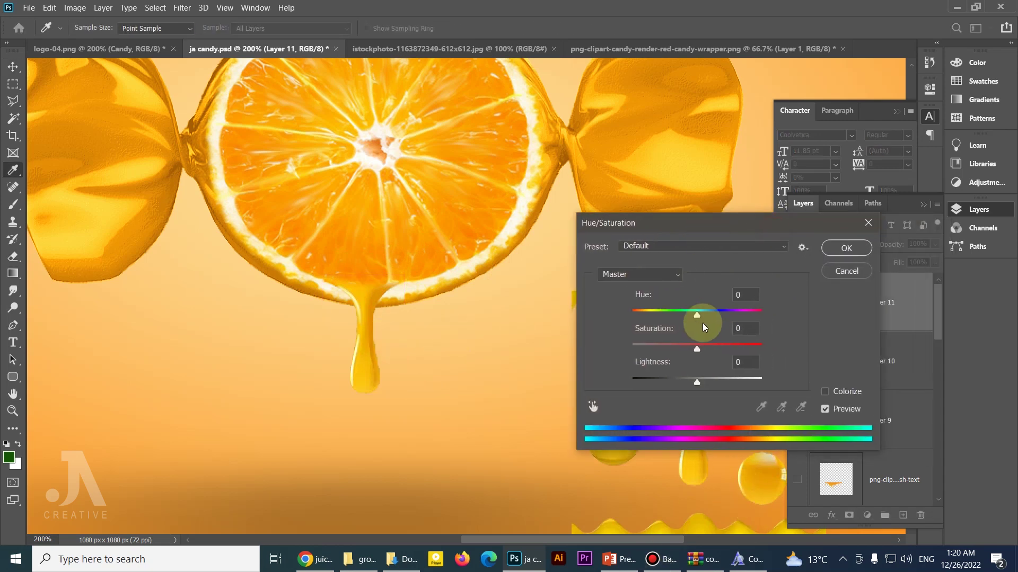
mouse_move(697, 310)
left_mouse_down()
mouse_move(708, 311)
mouse_move(692, 310)
left_mouse_up()
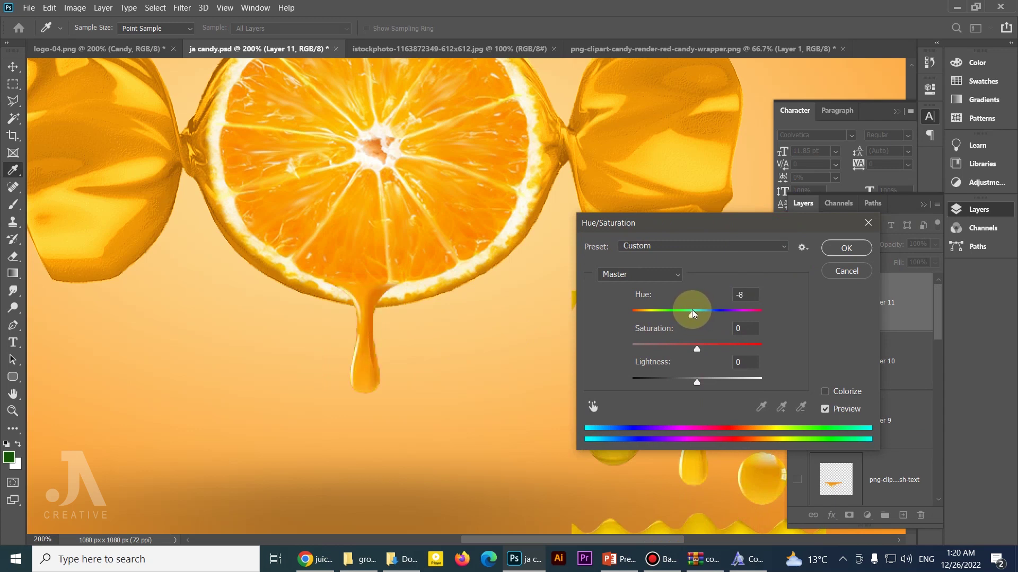
left_click(846, 248)
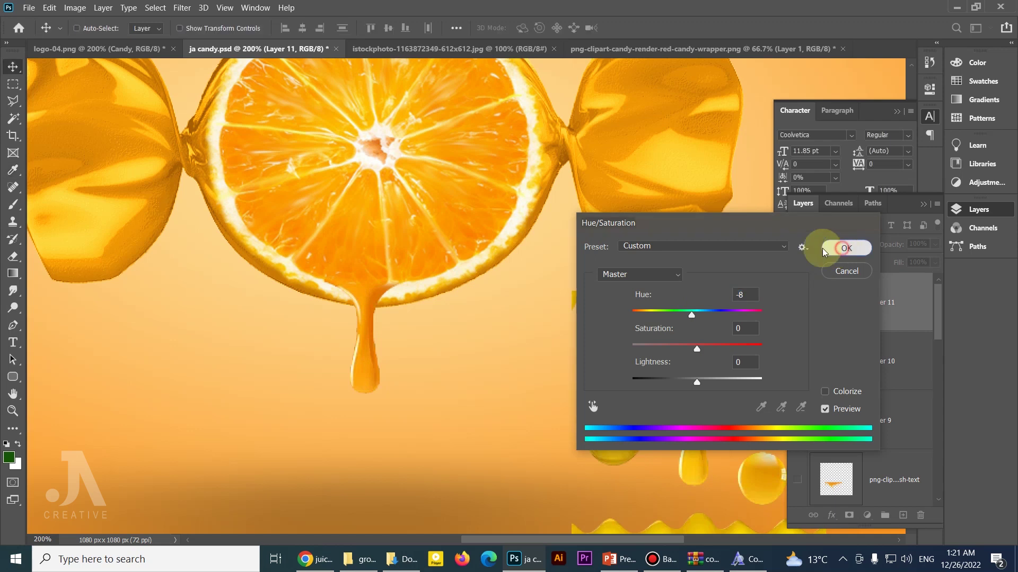
scroll(429, 271, "down", 2)
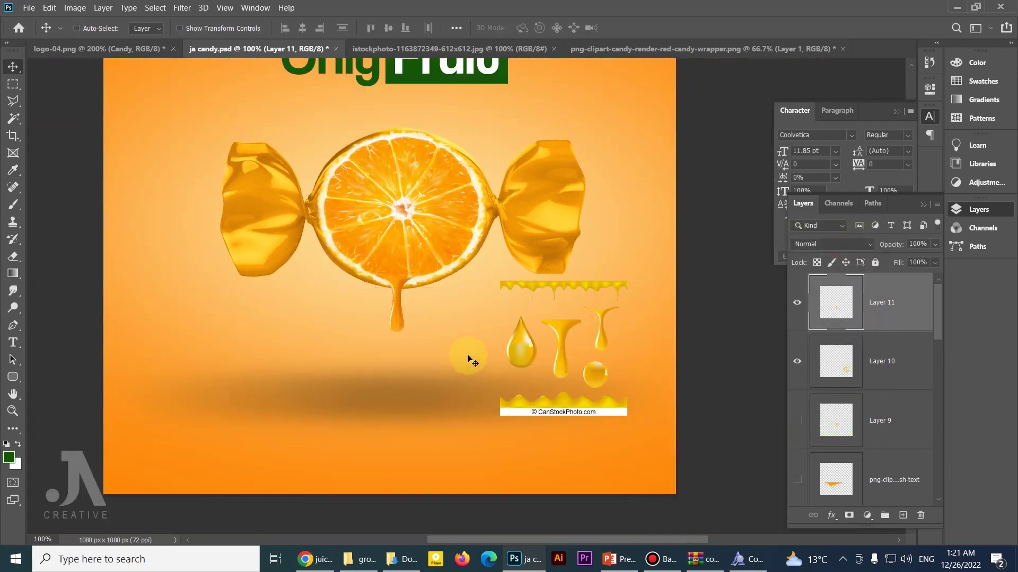
scroll(400, 289, "up", 2)
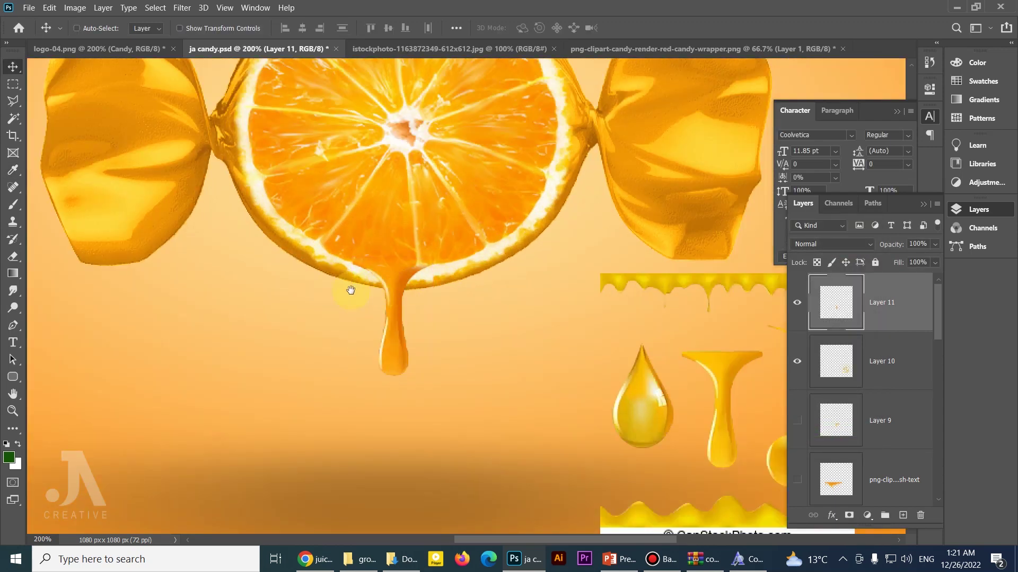
Rotate the drip about -1.9° and check the whole composition at 100%.
mouse_move(348, 289)
left_mouse_down()
mouse_move(341, 316)
mouse_move(397, 325)
left_mouse_up()
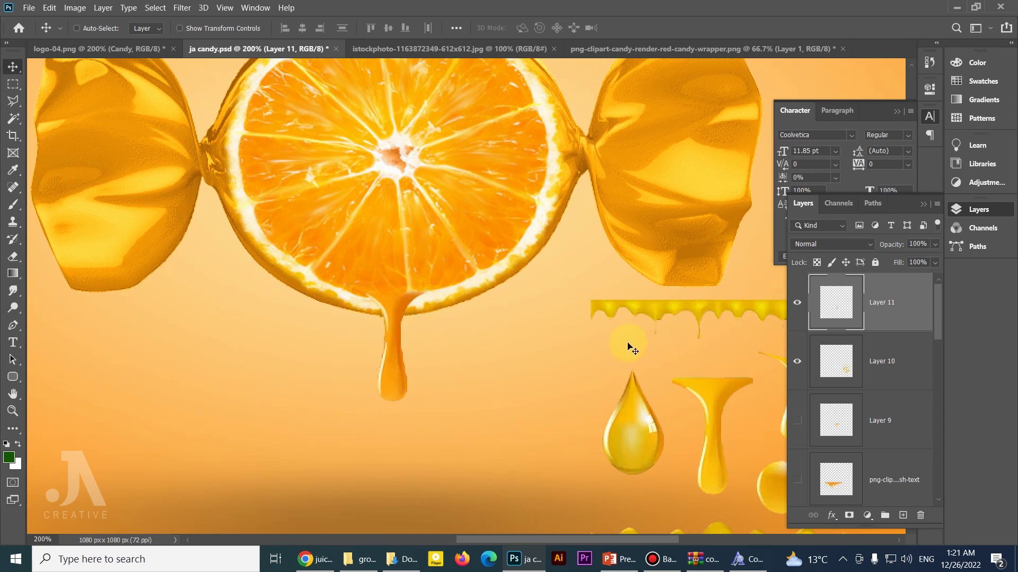
key("ctrl+t")
left_click_drag(310, 202, 302, 200)
key("Return")
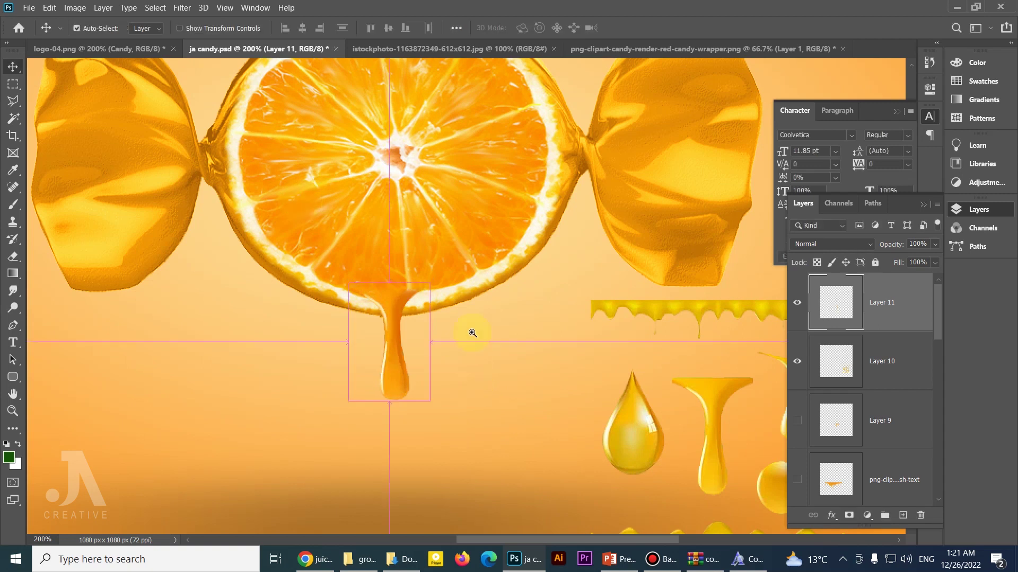
left_click(464, 336, "alt")
left_click(501, 412)
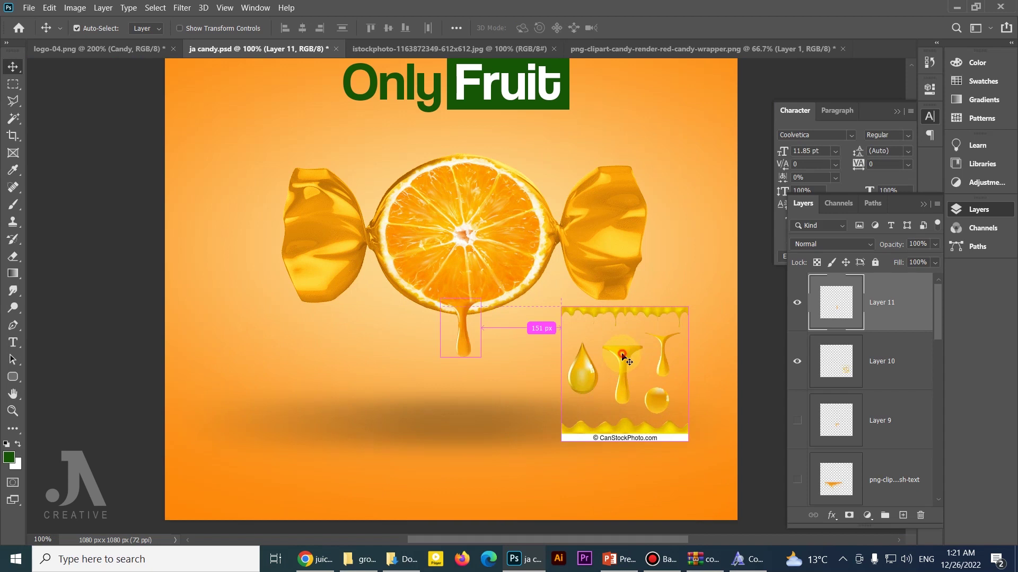
Move the spare drip graphics to the lower left and sample a light yellow paint colour.
mouse_move(622, 368)
left_mouse_down()
mouse_move(646, 361)
mouse_move(255, 378)
left_mouse_up()
key("b")
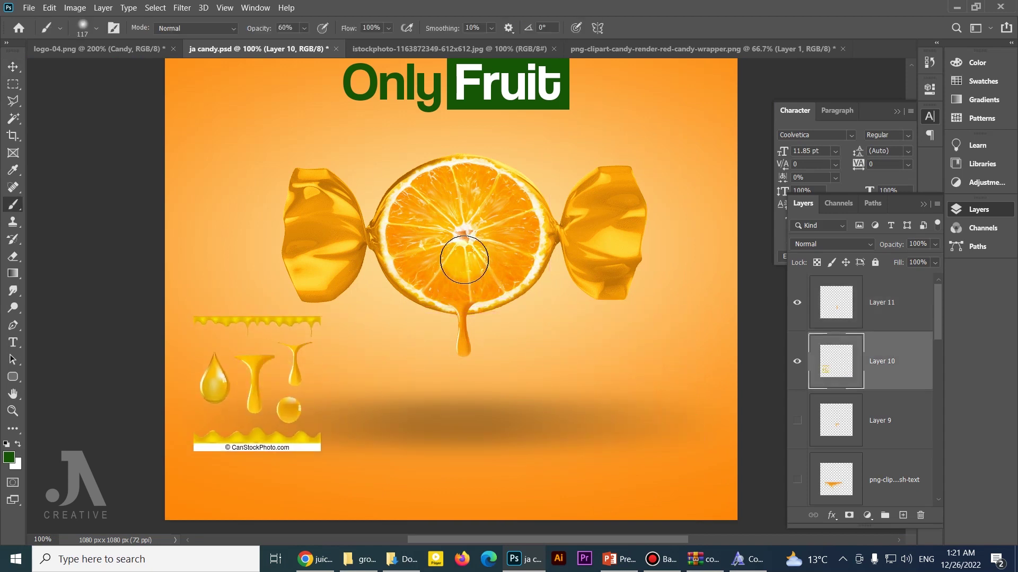
left_click(466, 299, "alt")
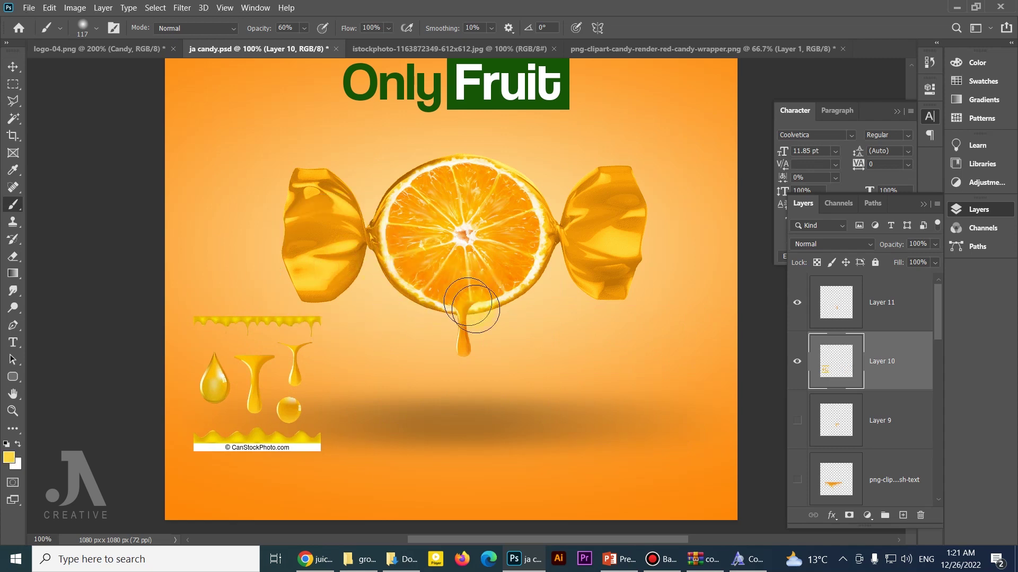
Nudge the Layer 11 drip into place and lock its transparent pixels.
left_click(875, 299)
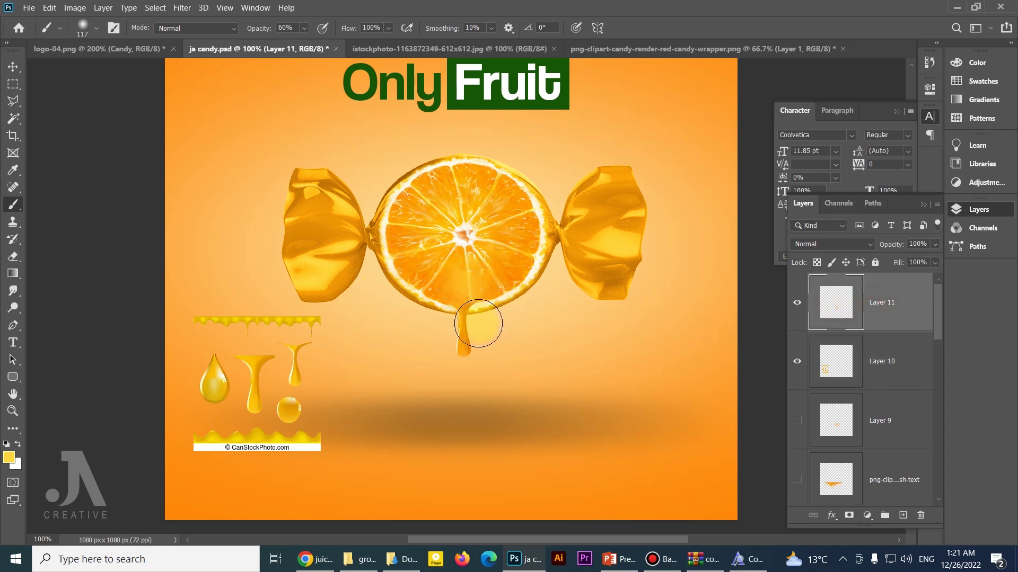
key("v")
left_click_drag(463, 326, 465, 328)
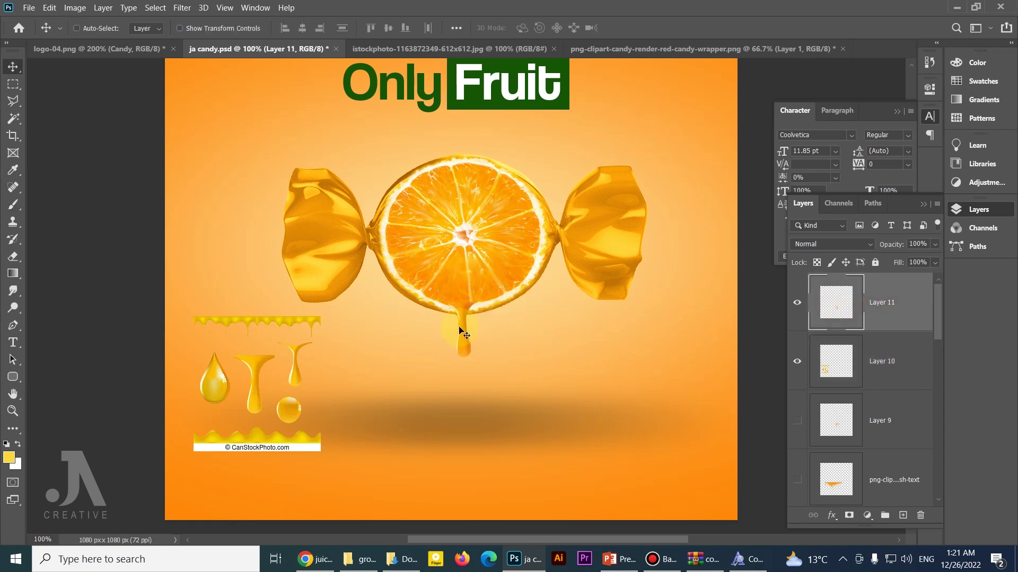
left_click(816, 263)
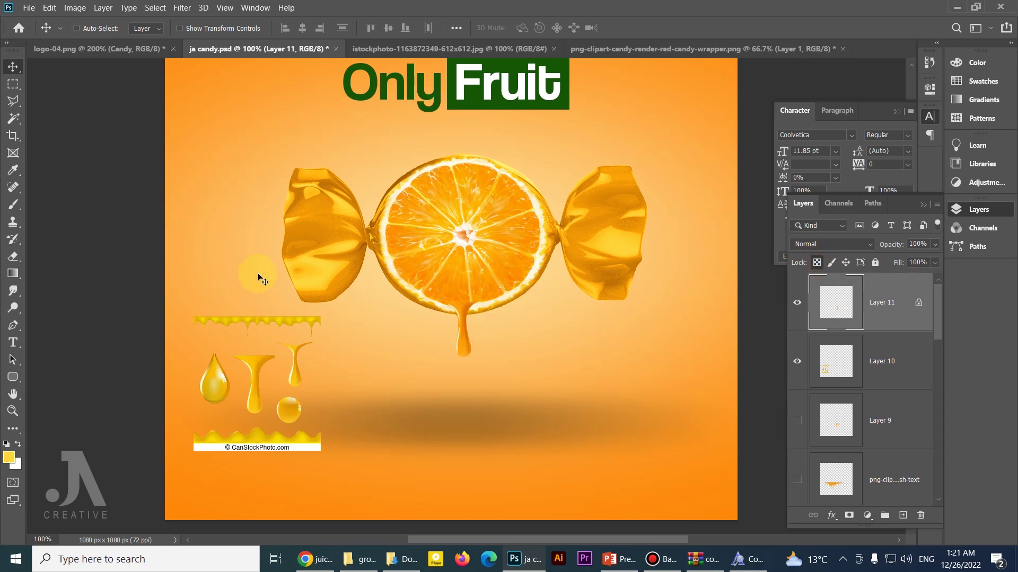
key("b")
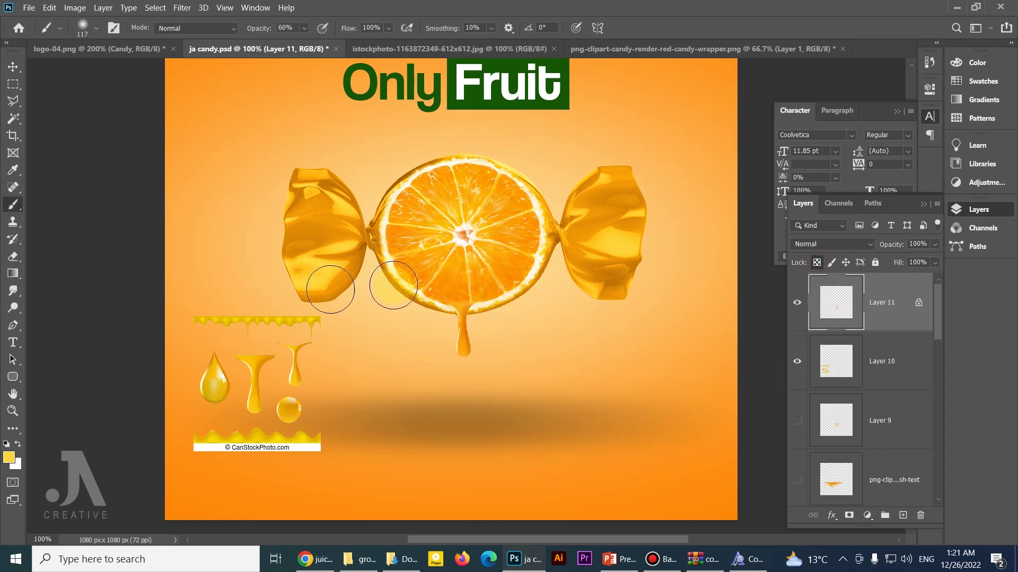
key("v")
scroll(490, 312, "up", 3, "alt")
scroll(488, 325, "up", 2, "alt")
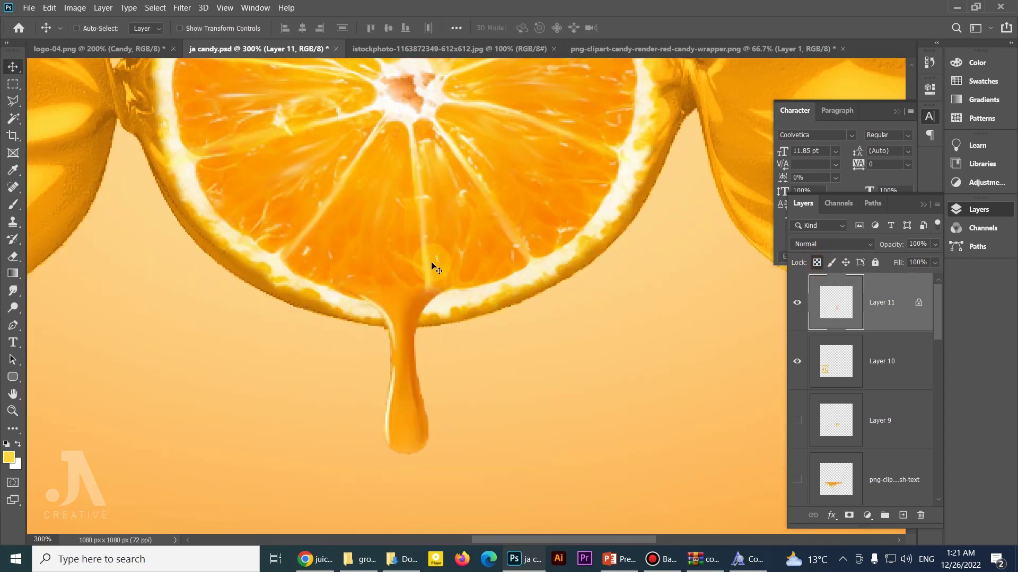
Move the juice drip further left and rotate it about 2.4° clockwise.
left_click_drag(415, 319, 415, 322)
left_click_drag(613, 314, 497, 340)
key("ctrl+t")
left_click_drag(276, 243, 284, 239)
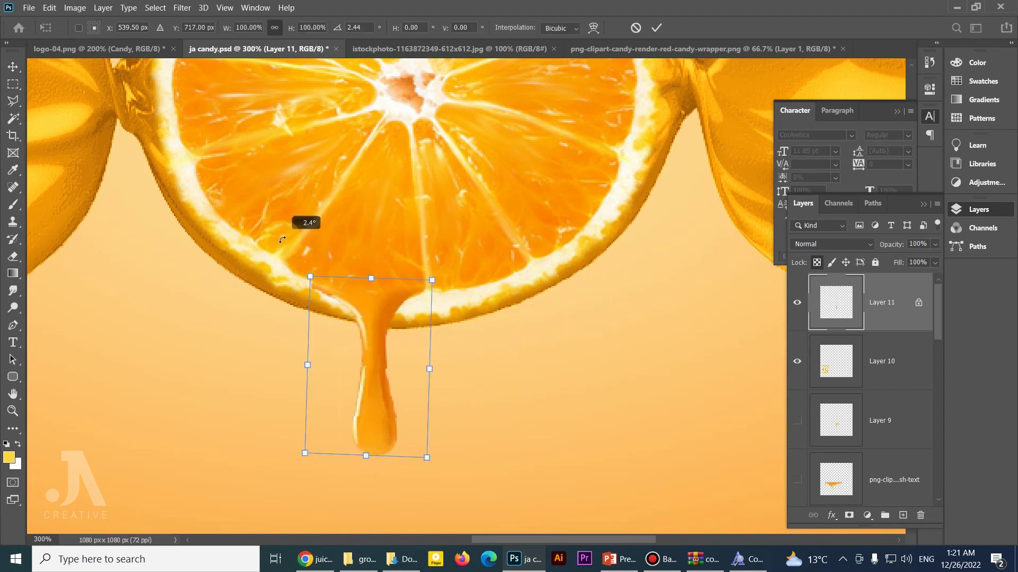
key("Return")
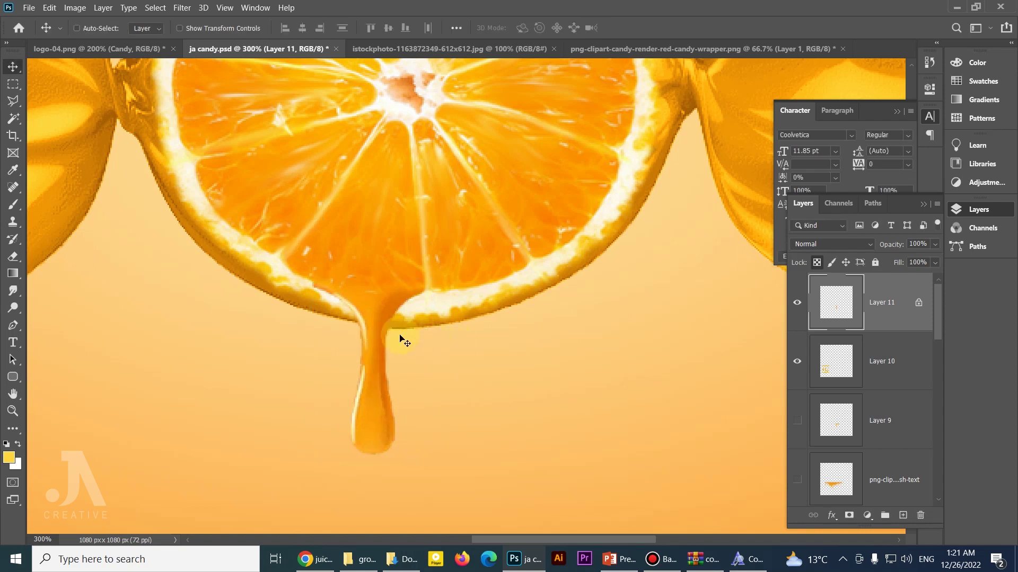
Erase the drip's top edge along the rind with a small soft eraser.
key("e")
right_click(313, 288)
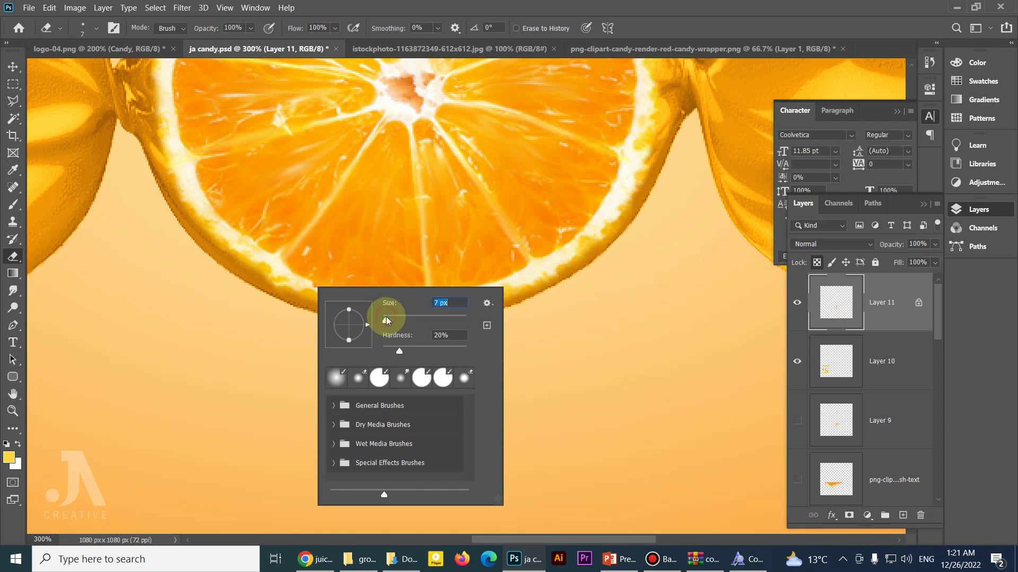
left_click(303, 281)
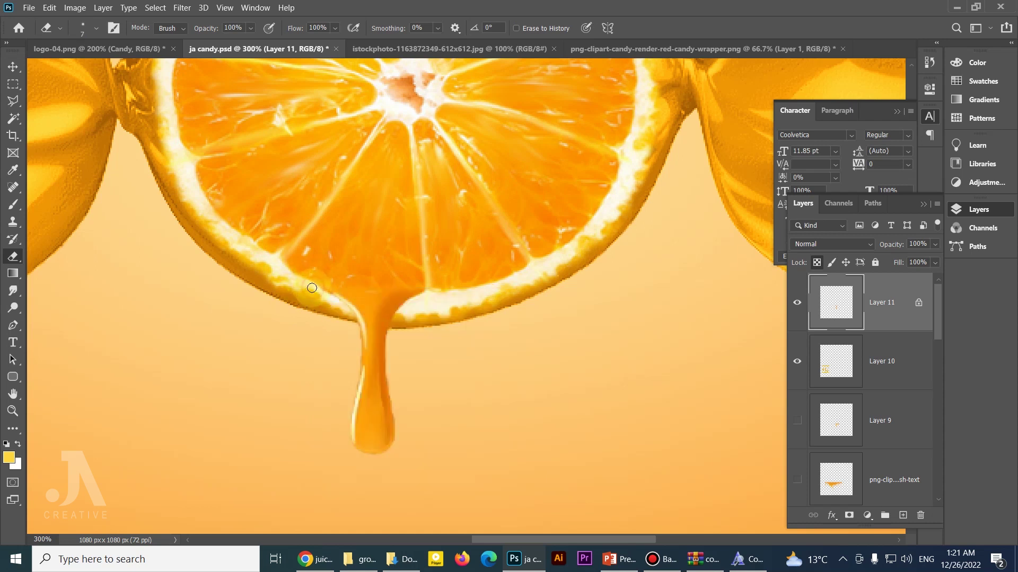
left_click_drag(433, 289, 439, 294)
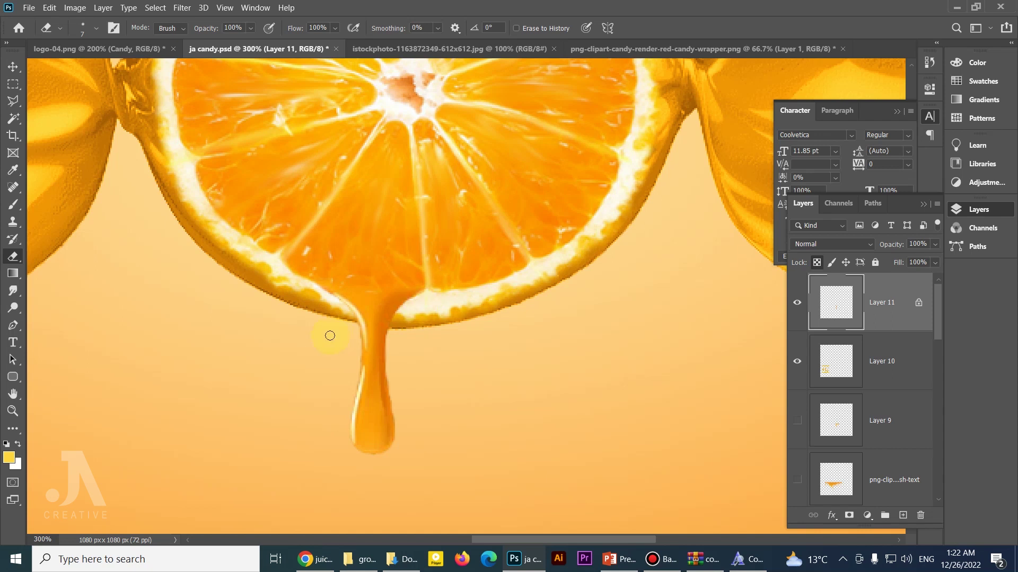
Duplicate the drip to its right and scale the copy to about 60% under the rind.
key("v")
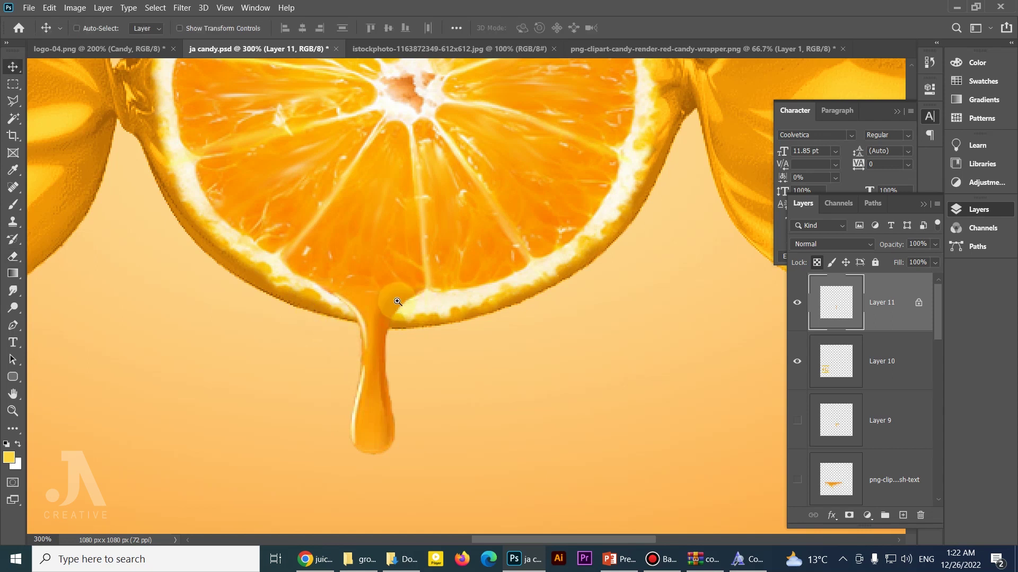
left_click(401, 295, "alt")
left_click(423, 340, "alt")
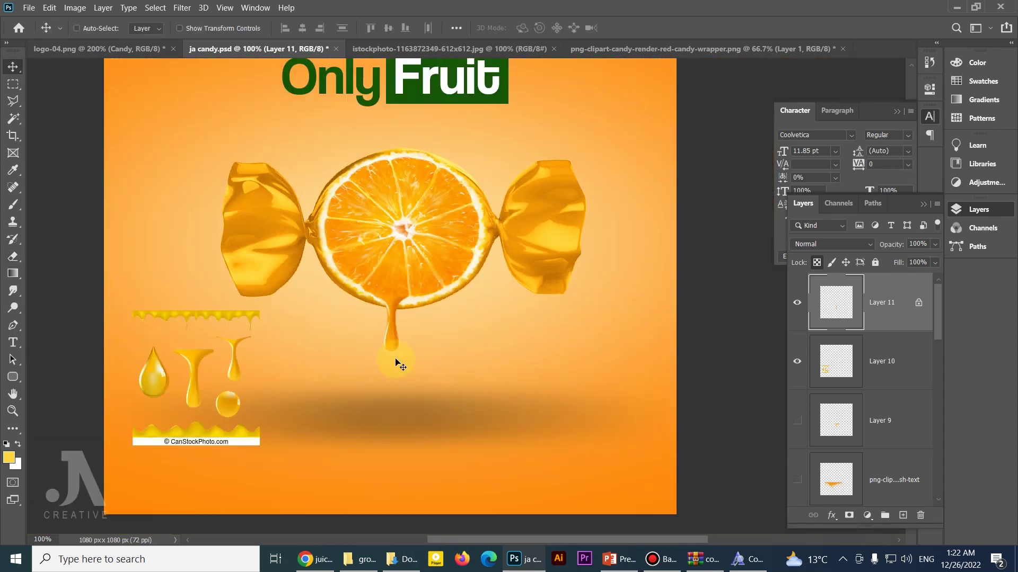
left_click_drag(394, 333, 428, 329)
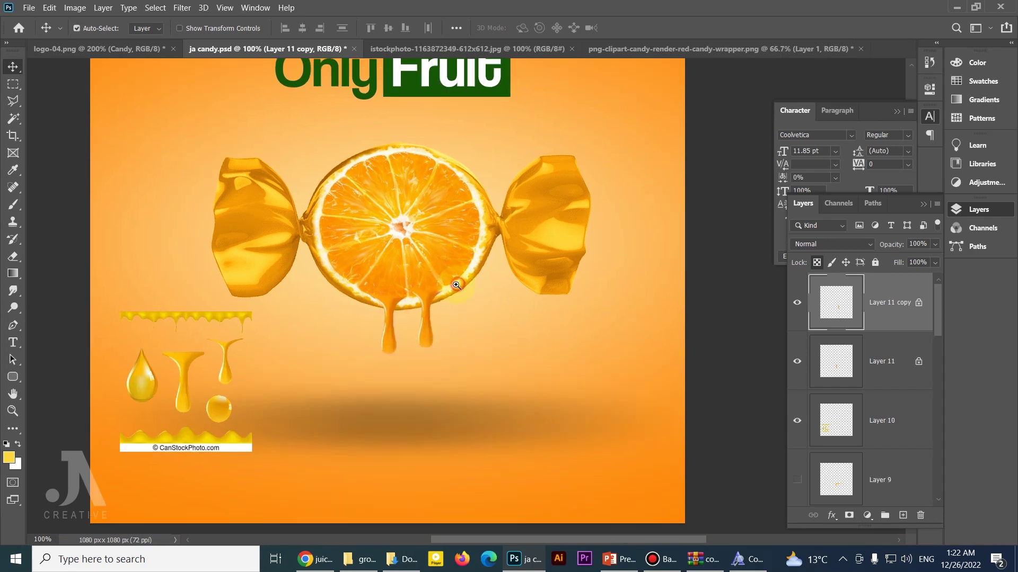
left_click(447, 284, "ctrl")
key("ctrl+t")
left_click_drag(399, 414, 396, 360)
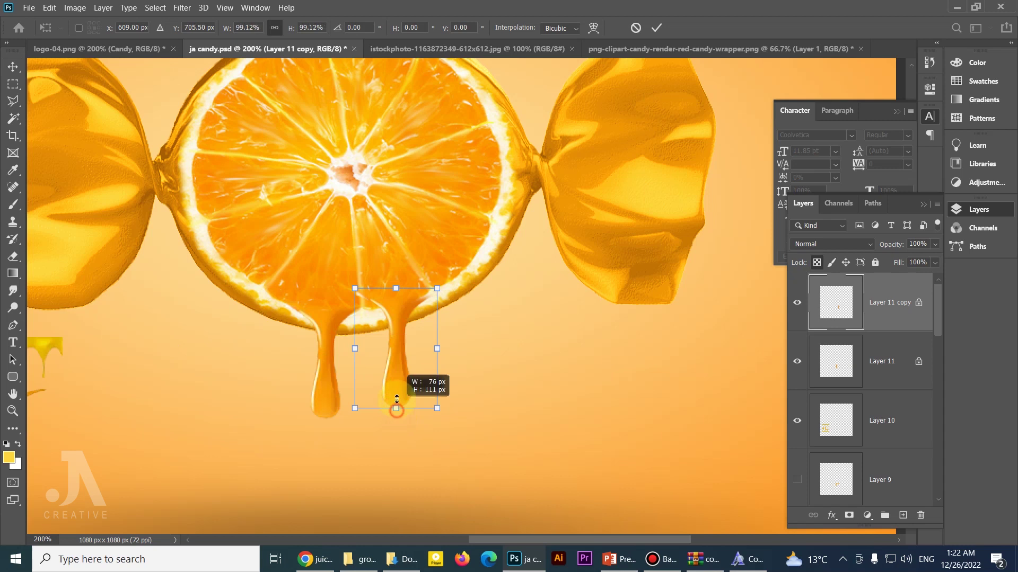
left_click_drag(396, 303, 390, 318)
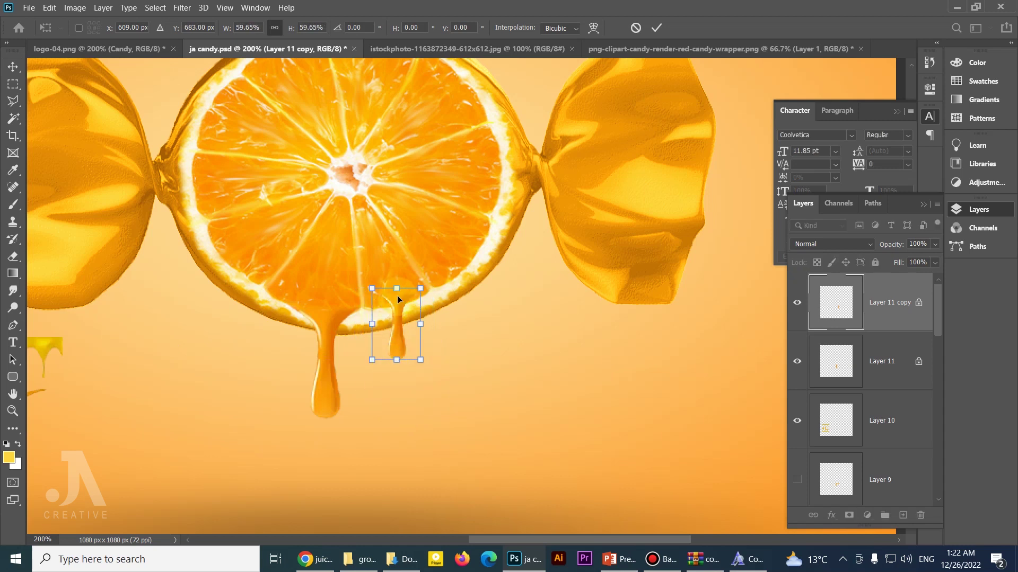
key("Return")
Flip the copied drip horizontally and shift it slightly left.
key("ctrl+t")
right_click(392, 327)
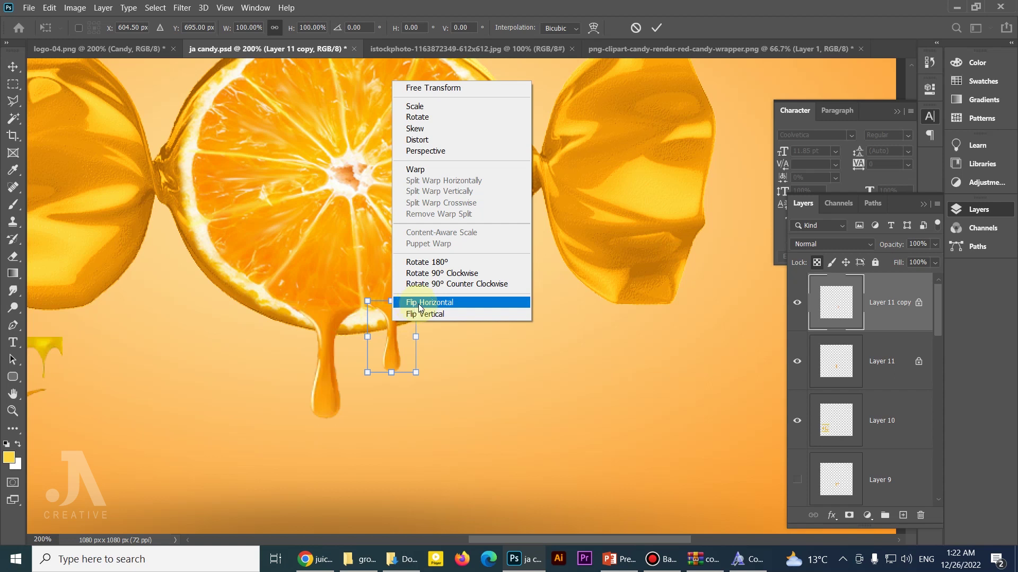
left_click(444, 305)
key("Return")
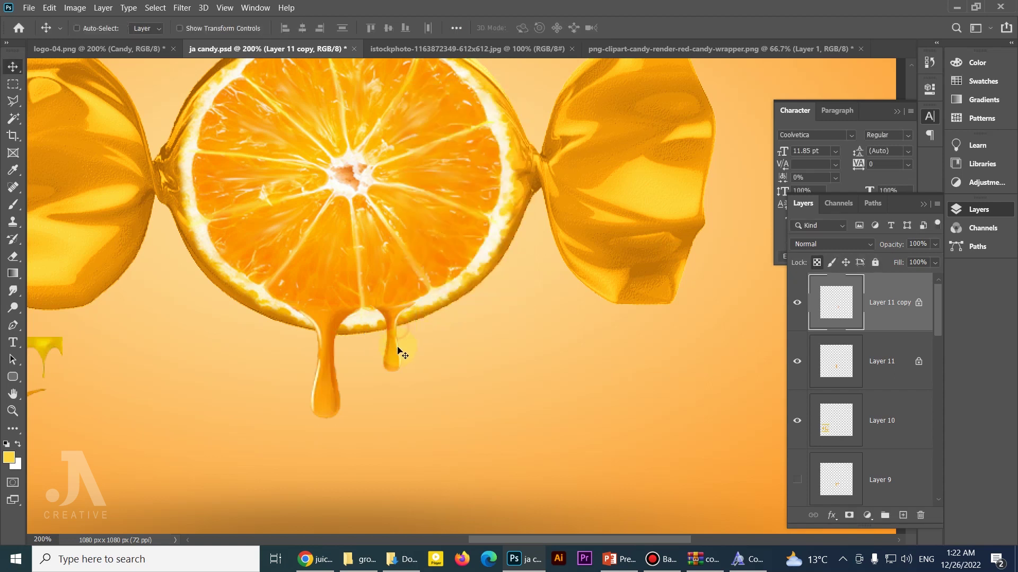
left_click_drag(397, 351, 387, 346)
Fine-tune the small drip's position, moving it slightly down and right.
key("ctrl")
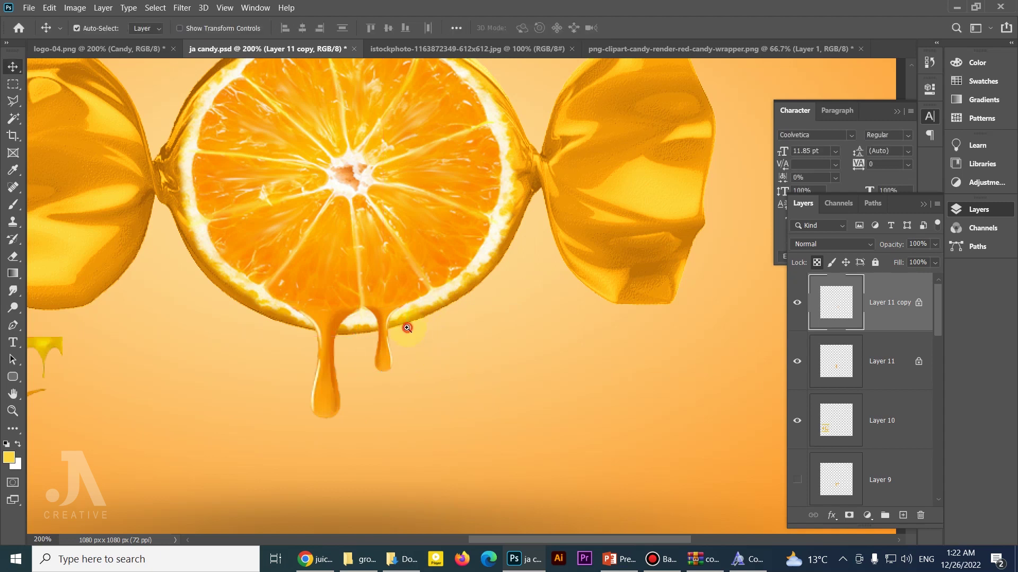
scroll(407, 327, "up", 2)
right_click(358, 303)
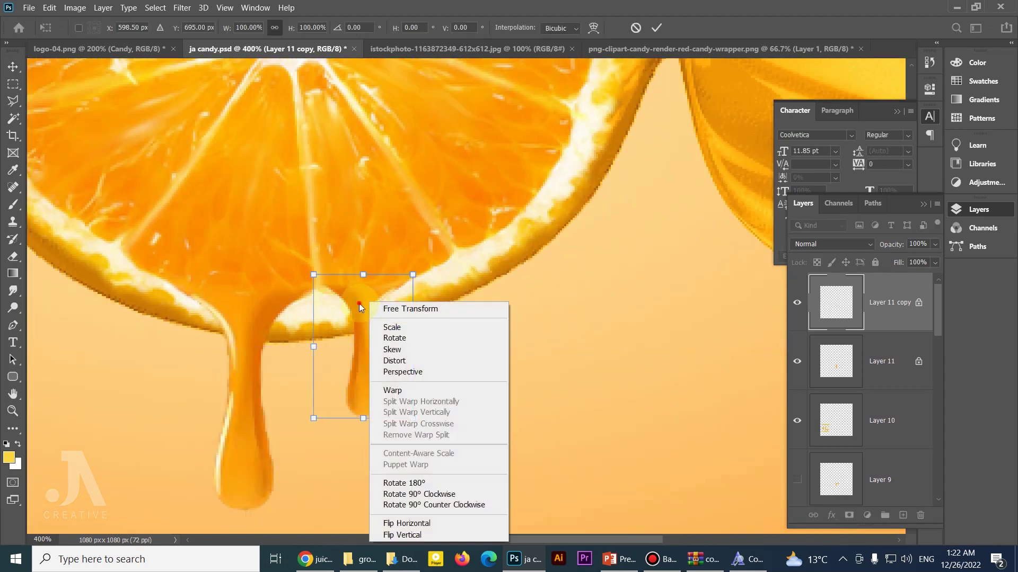
scroll(371, 331, "down", 4)
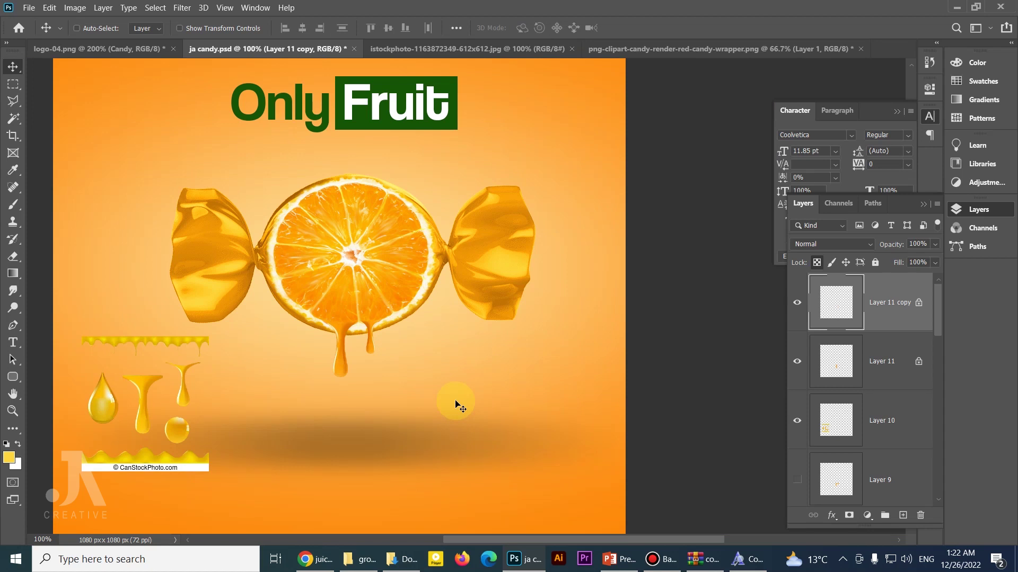
scroll(327, 335, "up", 2)
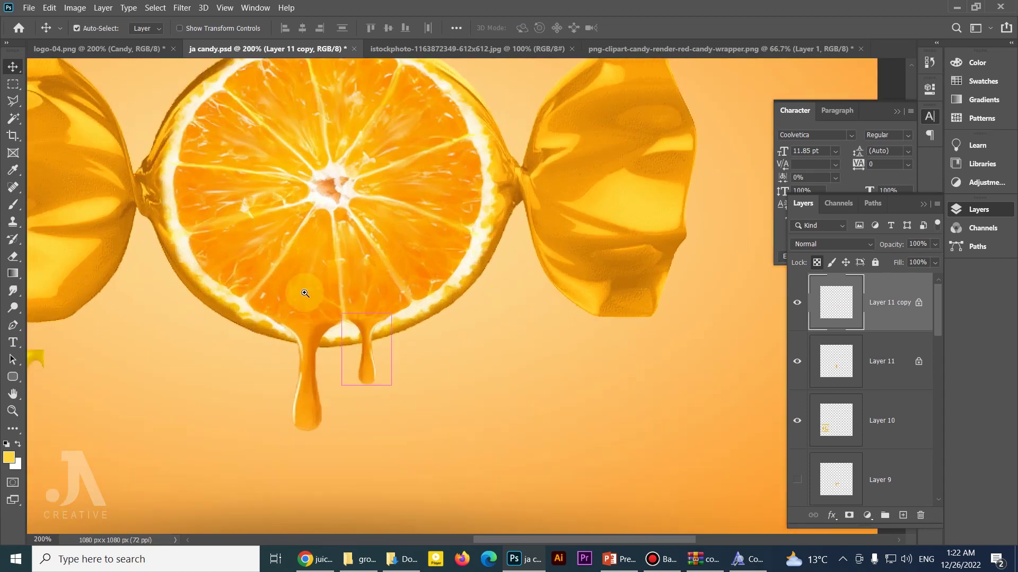
left_click_drag(309, 317, 318, 333)
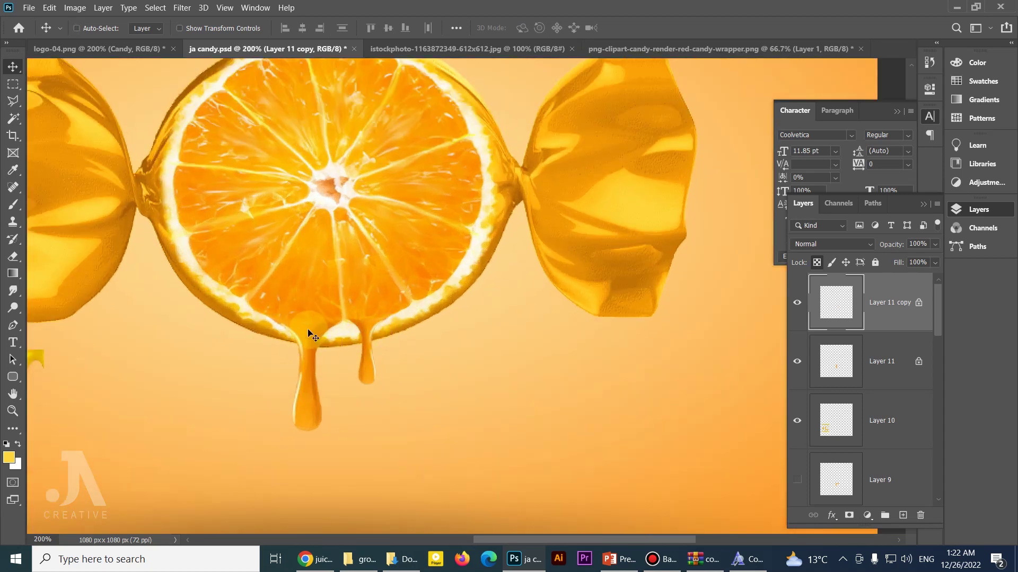
Paint drip-sampled orange over the slice above the drips with a 48 px brush.
key("b")
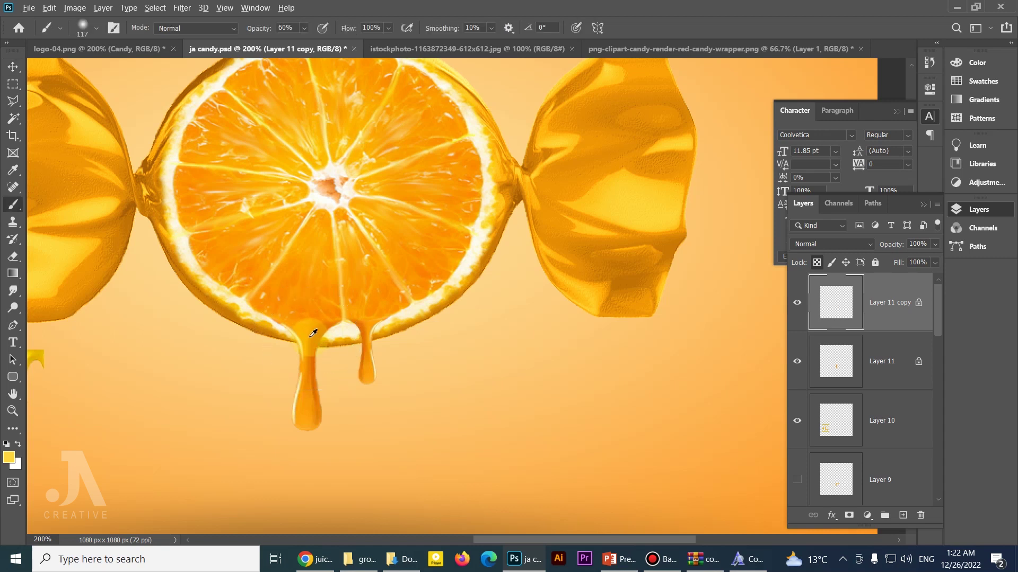
left_click(306, 325, "alt")
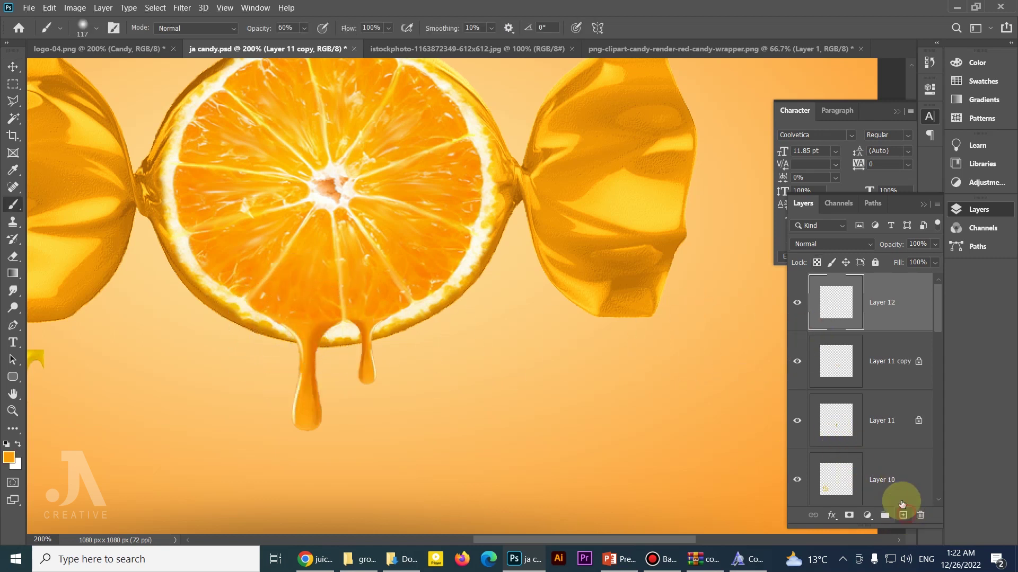
right_click(303, 291)
left_click_drag(397, 325, 375, 329)
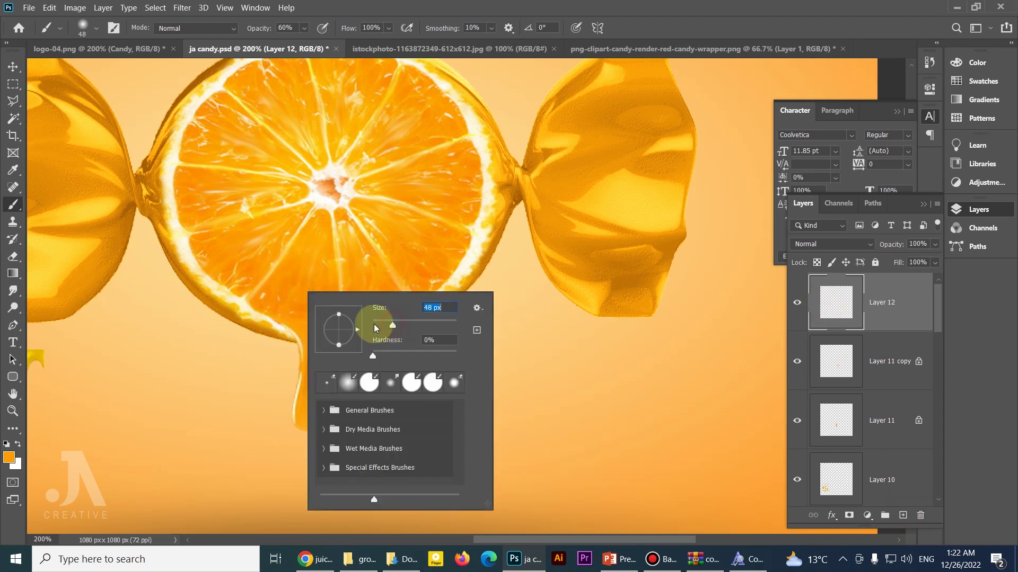
left_click(289, 303)
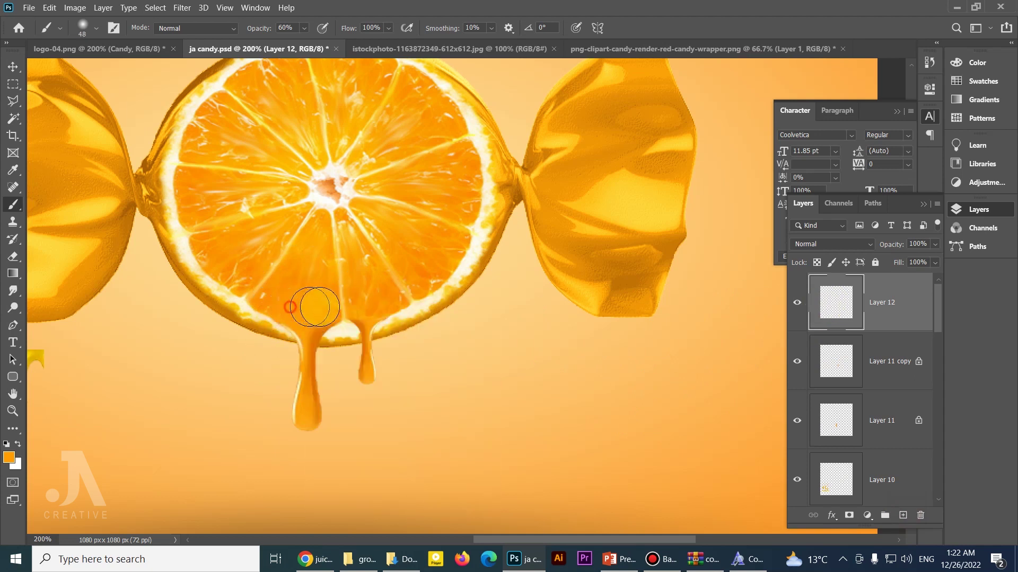
left_click_drag(315, 308, 380, 299)
Set Layer 12's blend mode to Overlay.
key("v")
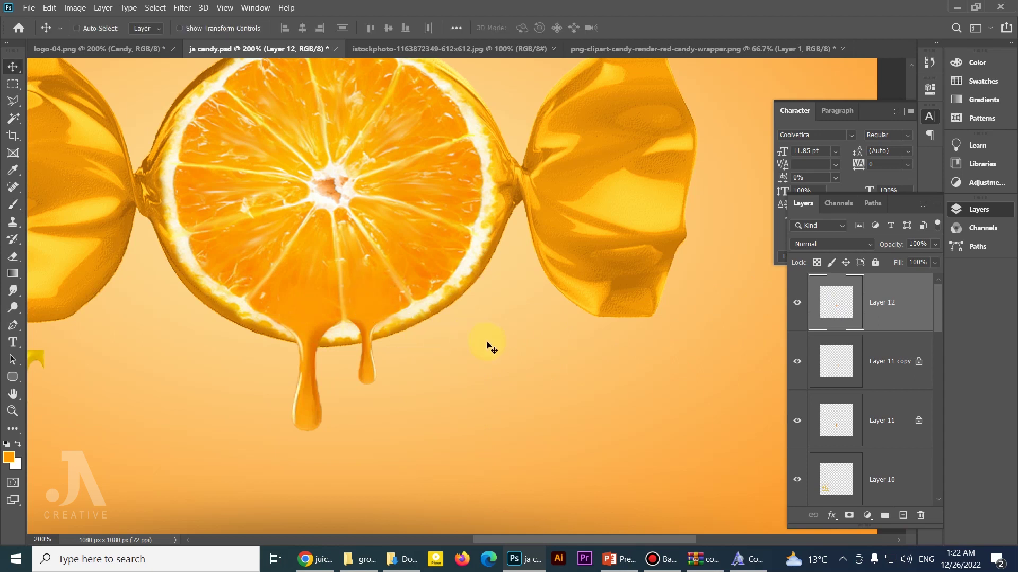
key("ctrl+space")
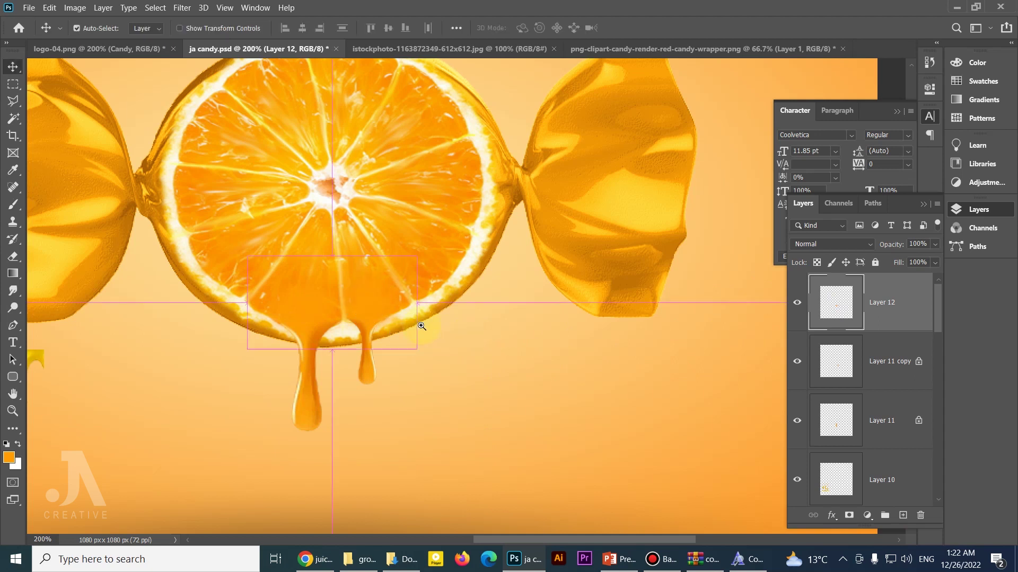
left_click(421, 326, "ctrl+alt")
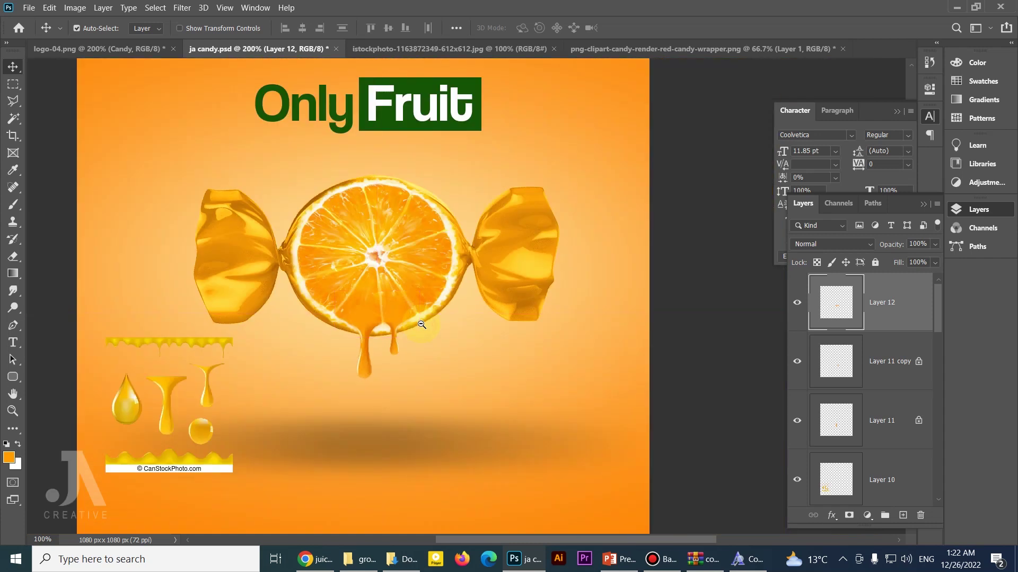
left_click(412, 404, "ctrl")
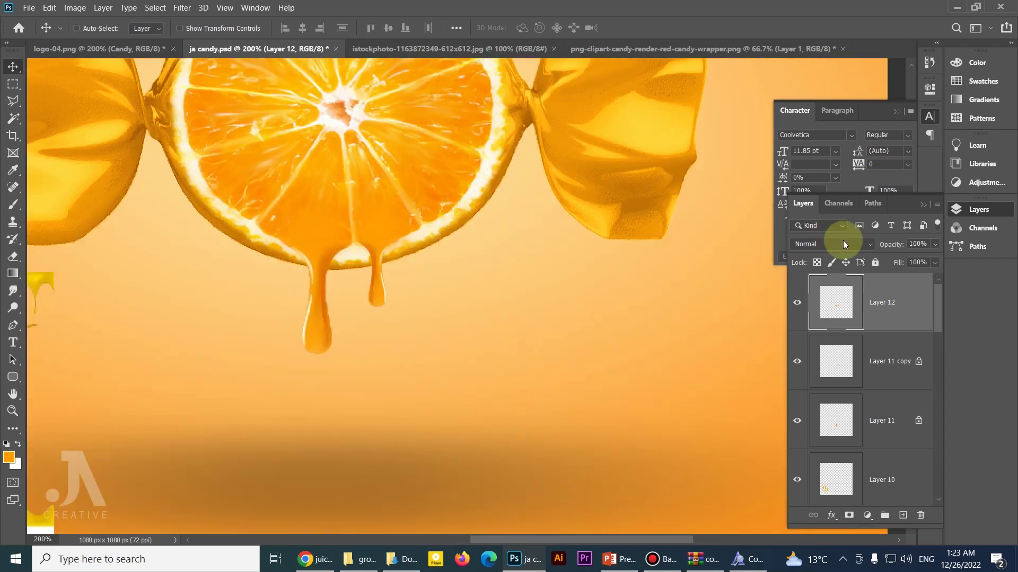
left_click(844, 244)
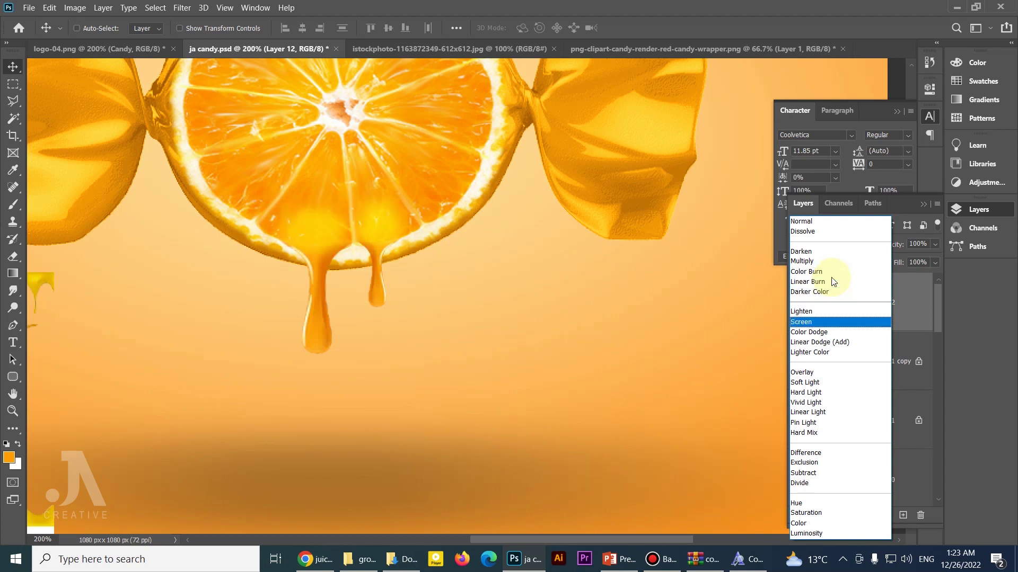
key("Down")
key("Down")
key("Down")
key("Down")
key("Down")
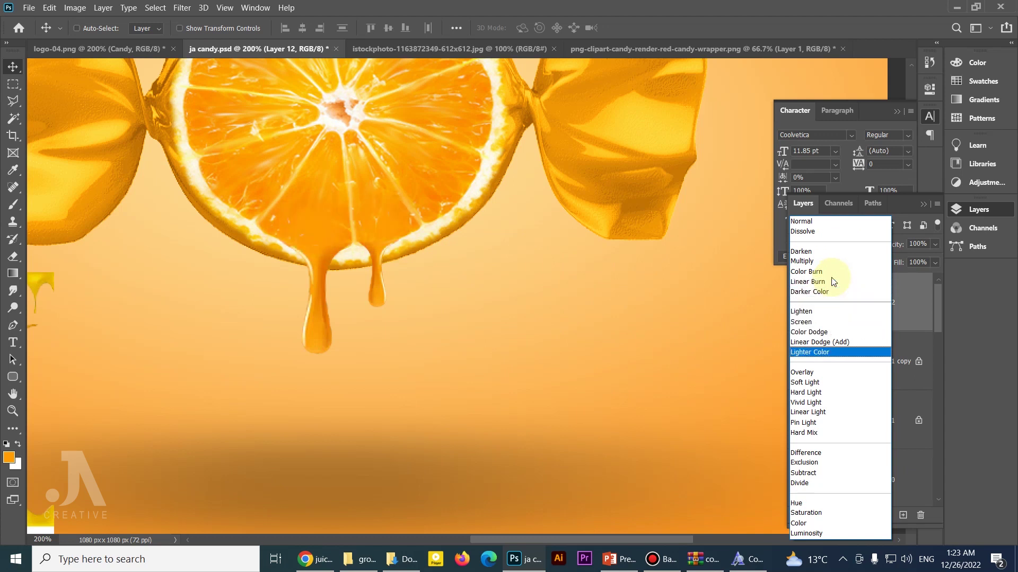
key("Down")
key("Return")
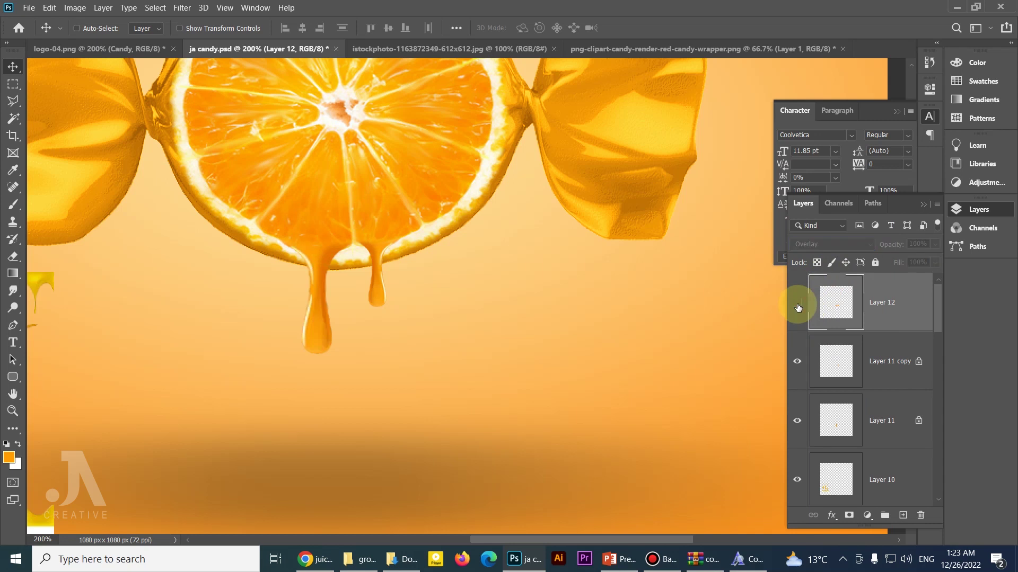
Hide and re-show Layer 12 to compare the Overlay painting.
key("ctrl")
key("ctrl+minus")
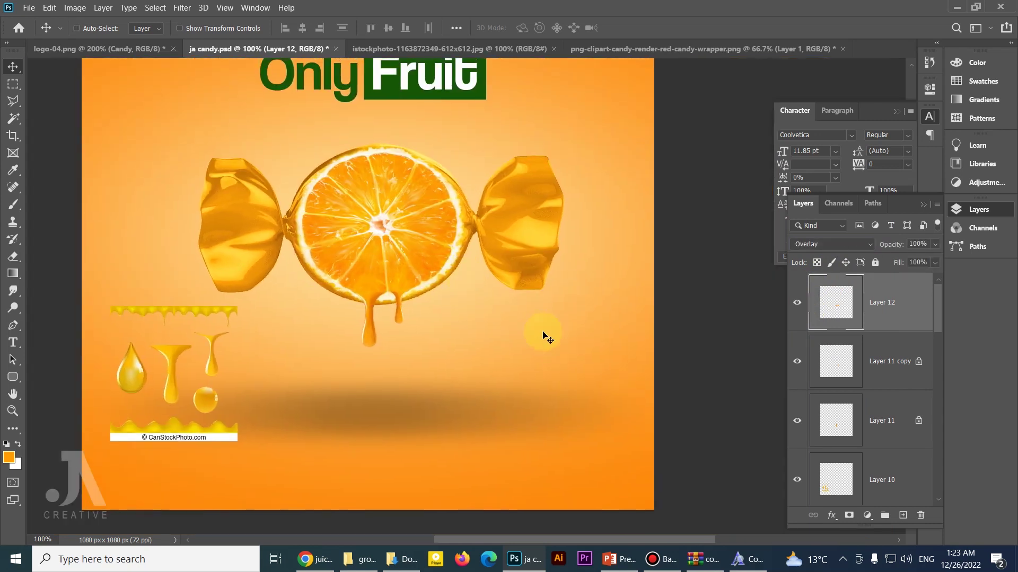
left_click(798, 303)
left_click(798, 304)
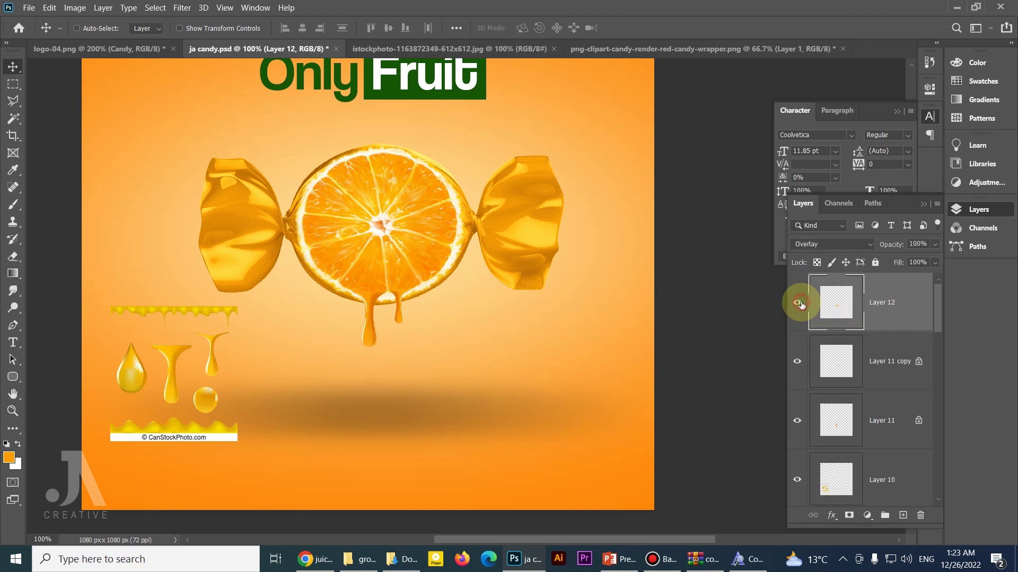
left_click_drag(341, 325, 365, 335)
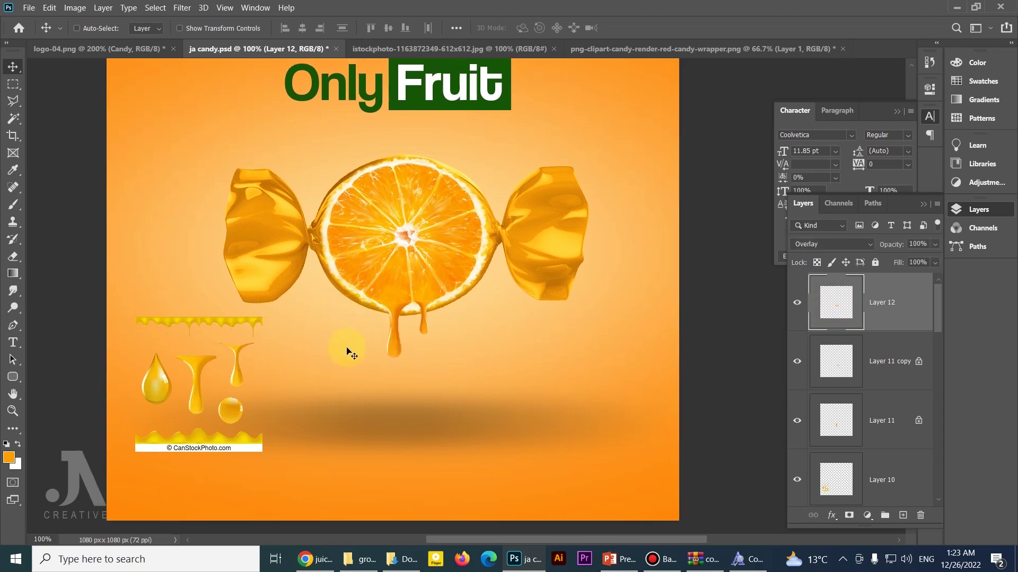
Delete the drip sample graphic, zoom out and save the document.
left_click_drag(198, 379, 209, 381)
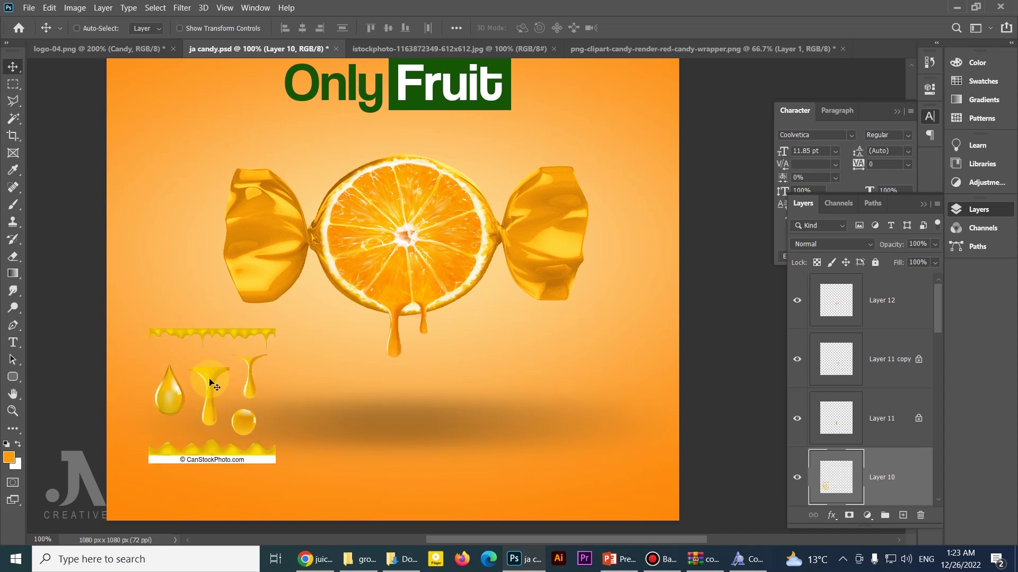
key("Delete")
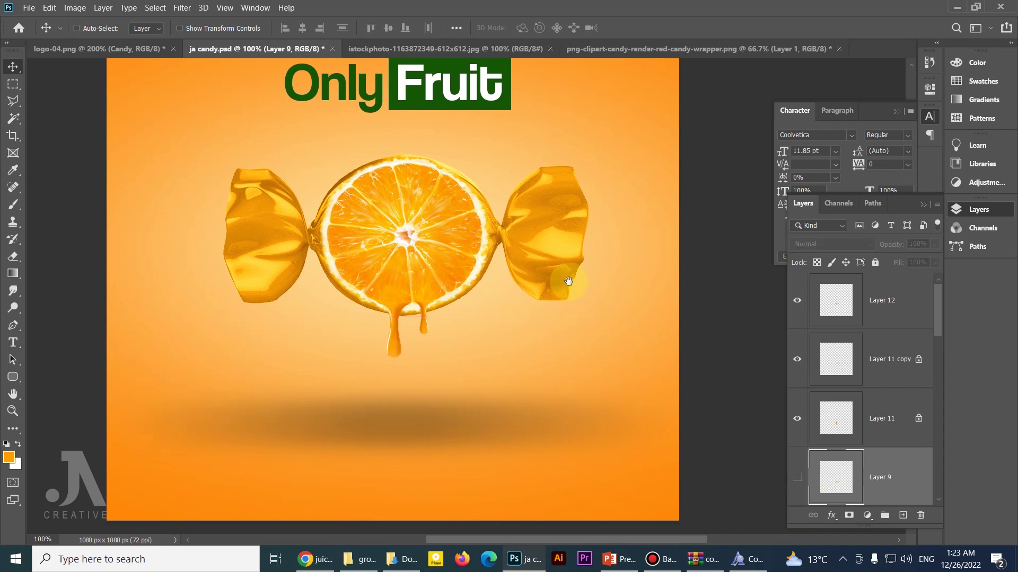
key("ctrl+minus")
key("ctrl+minus")
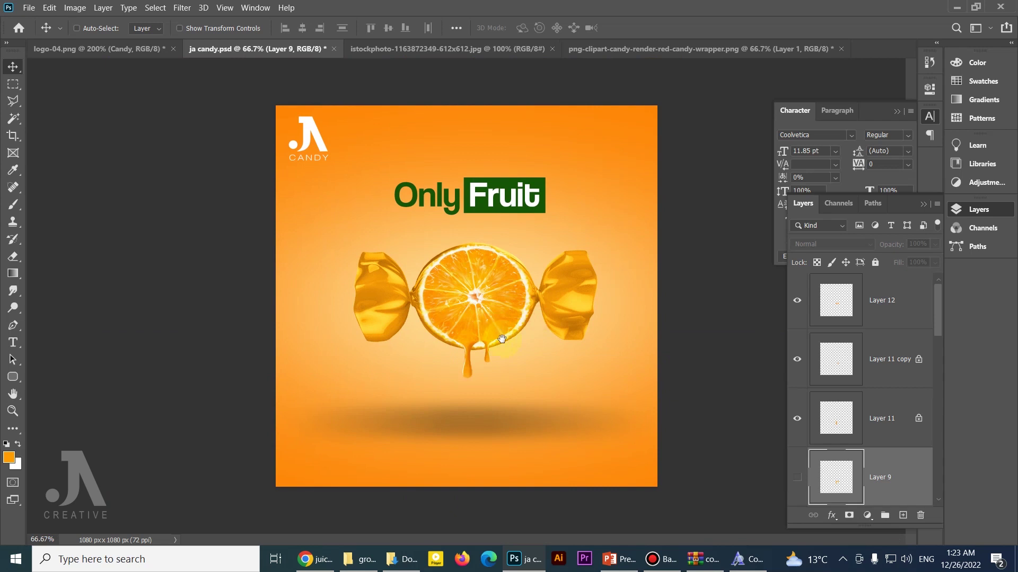
left_click(225, 294)
key("ctrl+s")
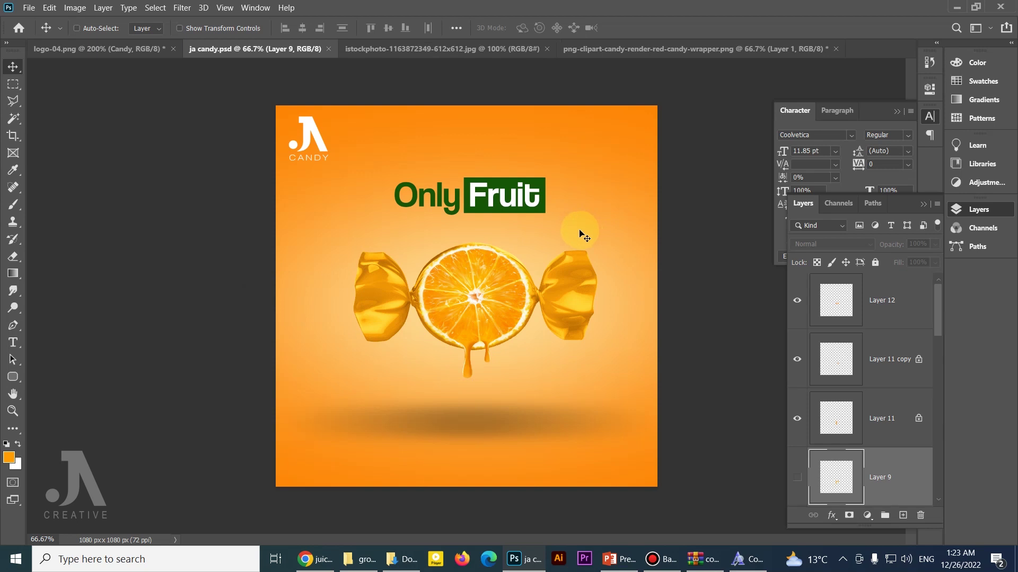
left_click(519, 193, "ctrl")
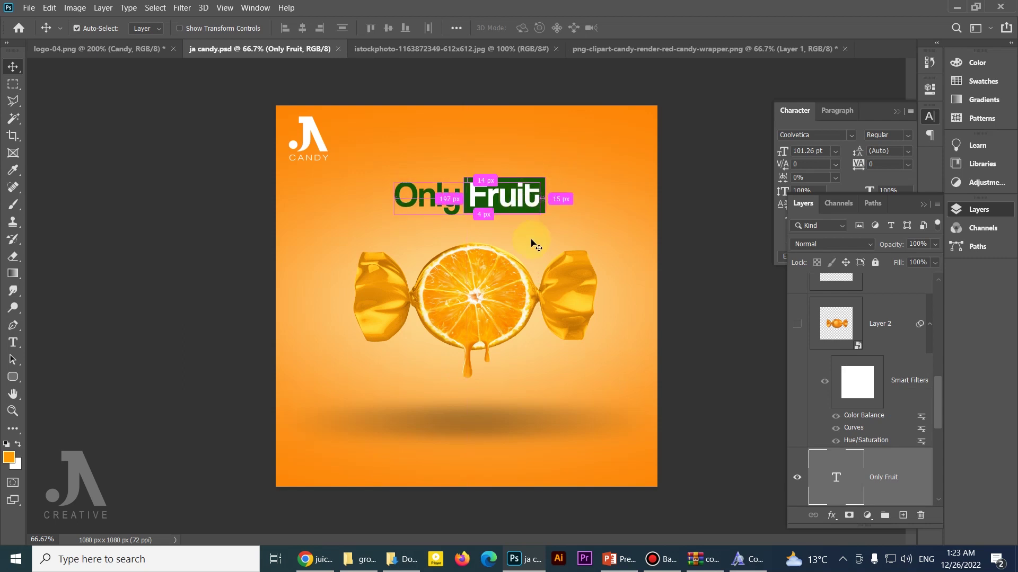
Rescale the Only Fruit title to about 57% and reposition it above the candy.
key("ctrl+t")
left_click_drag(545, 215, 617, 234)
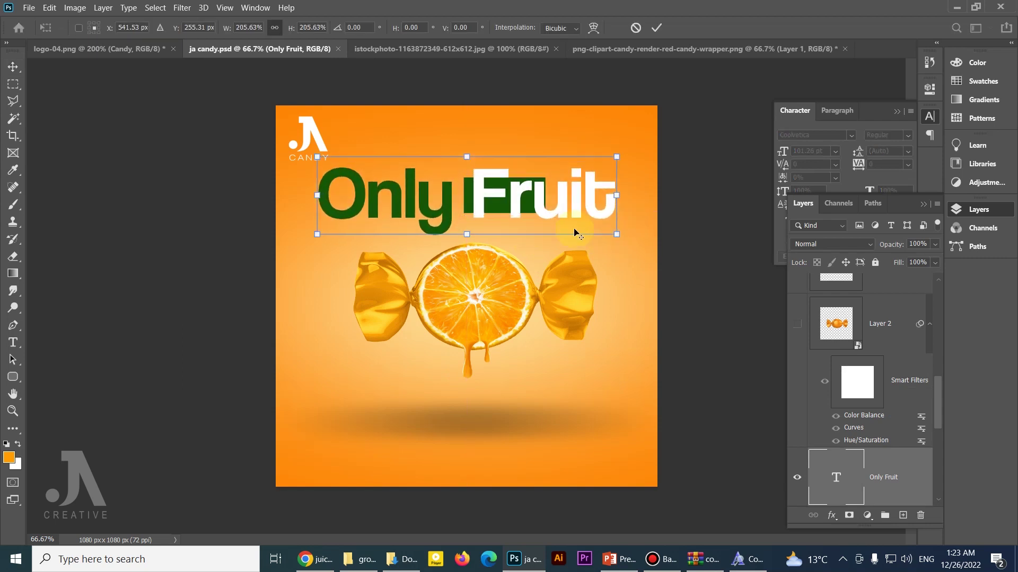
key("Return")
mouse_move(507, 214)
left_mouse_down()
mouse_move(508, 408)
mouse_move(505, 236)
left_mouse_up()
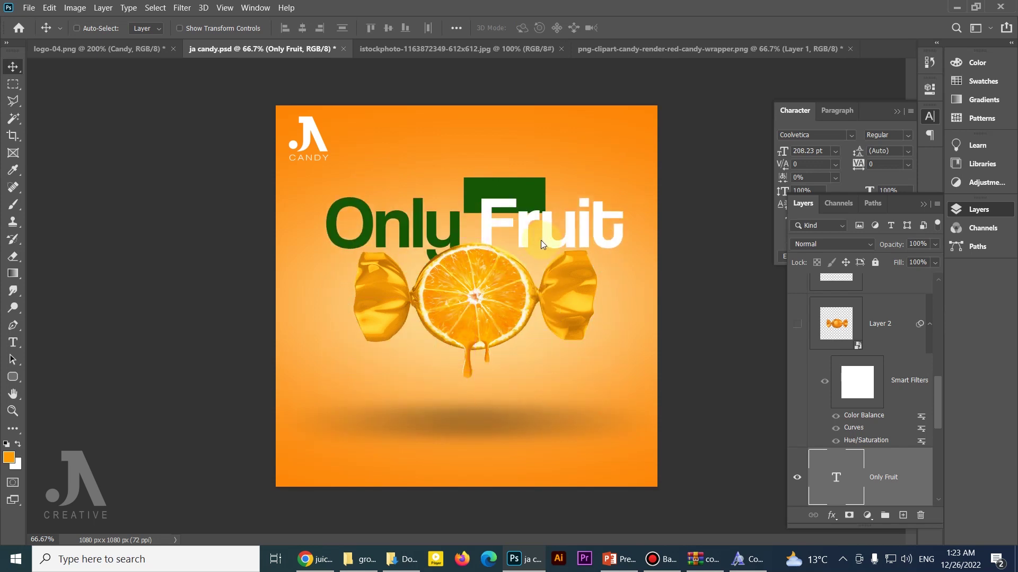
key("ctrl+t")
left_click_drag(624, 188, 565, 183)
key("Return")
mouse_move(467, 225)
left_mouse_down()
mouse_move(464, 217)
mouse_move(588, 216)
left_mouse_up()
Delete the word 'Fruit' from the title, leaving just 'Only'.
key("t")
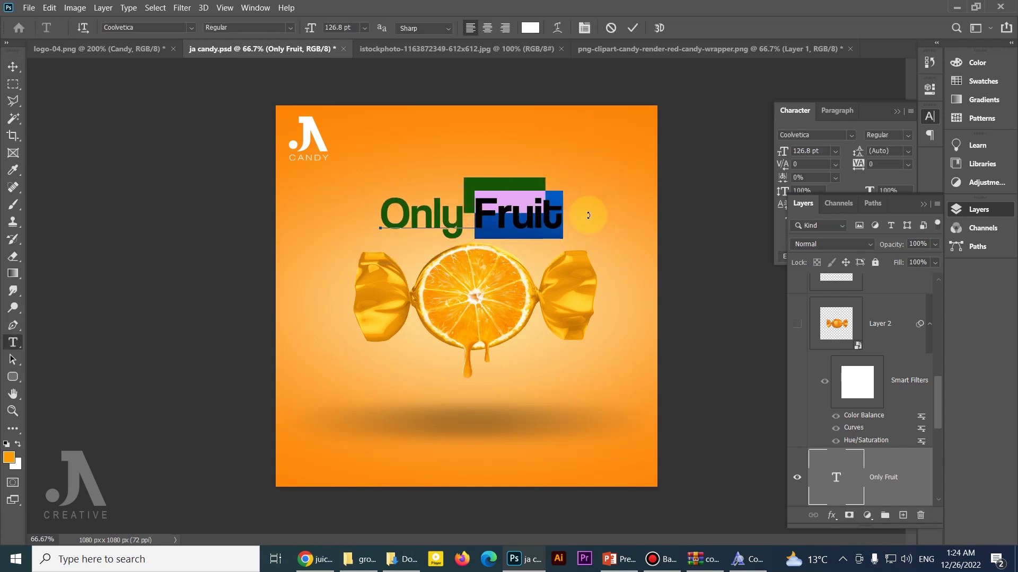
left_click(588, 215)
key("BackSpace")
key("ctrl+Return")
key("v")
left_click_drag(424, 212, 418, 205)
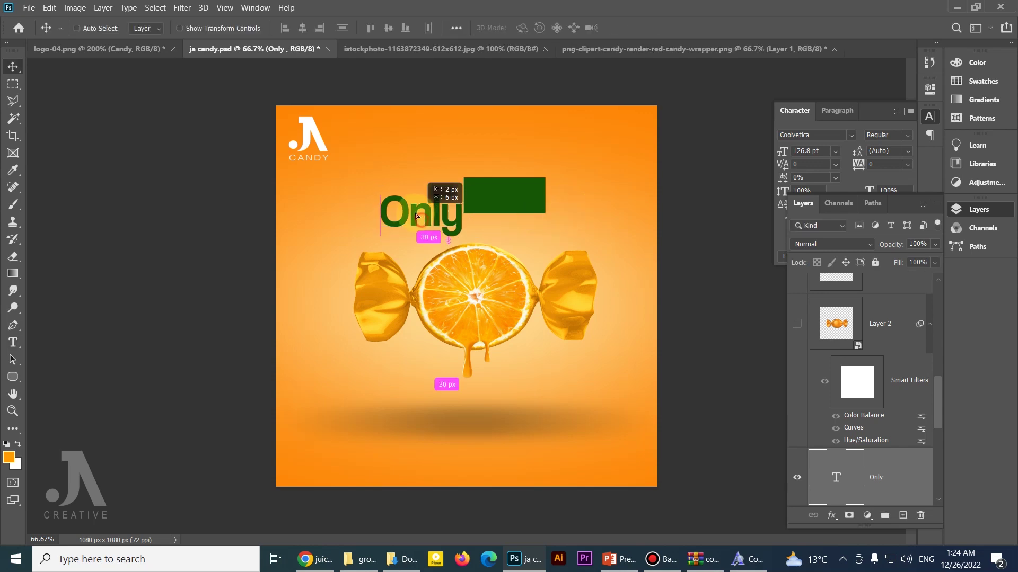
Copy the Only text onto the green rectangle and retype it as 'Fruit'.
left_click(512, 198, "ctrl")
left_click_drag(511, 198, 356, 409)
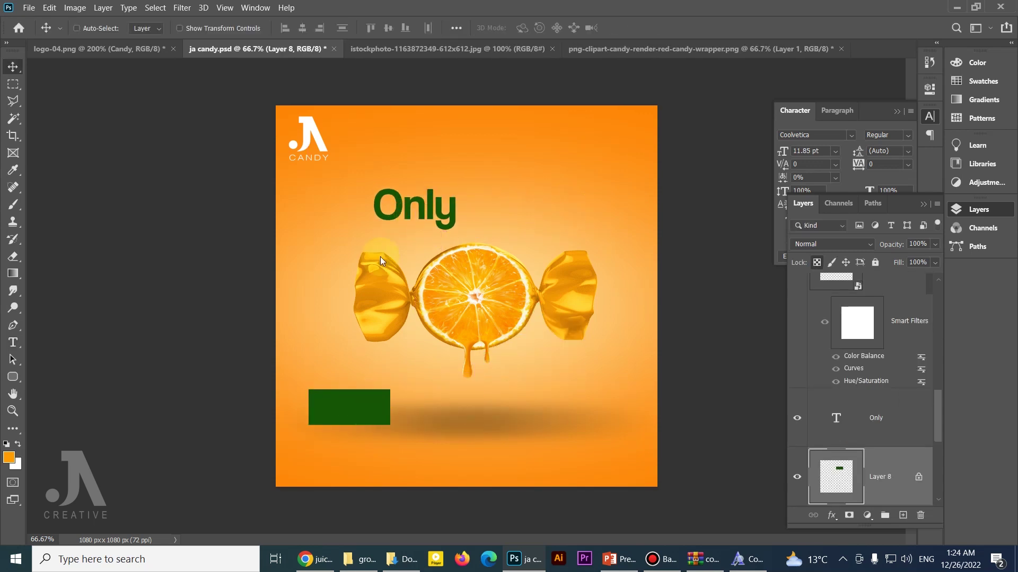
left_click(403, 206, "ctrl")
left_click_drag(403, 205, 522, 406)
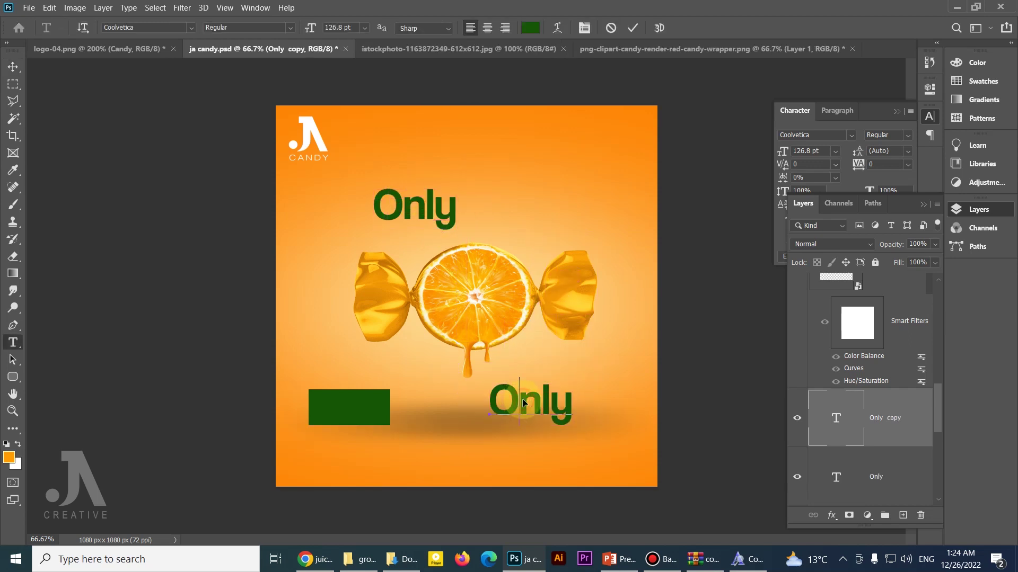
double_click(522, 398)
type("Fruit")
key("ctrl+Return")
Enlarge Fruit to about 287% and place it below the candy.
key("ctrl+t")
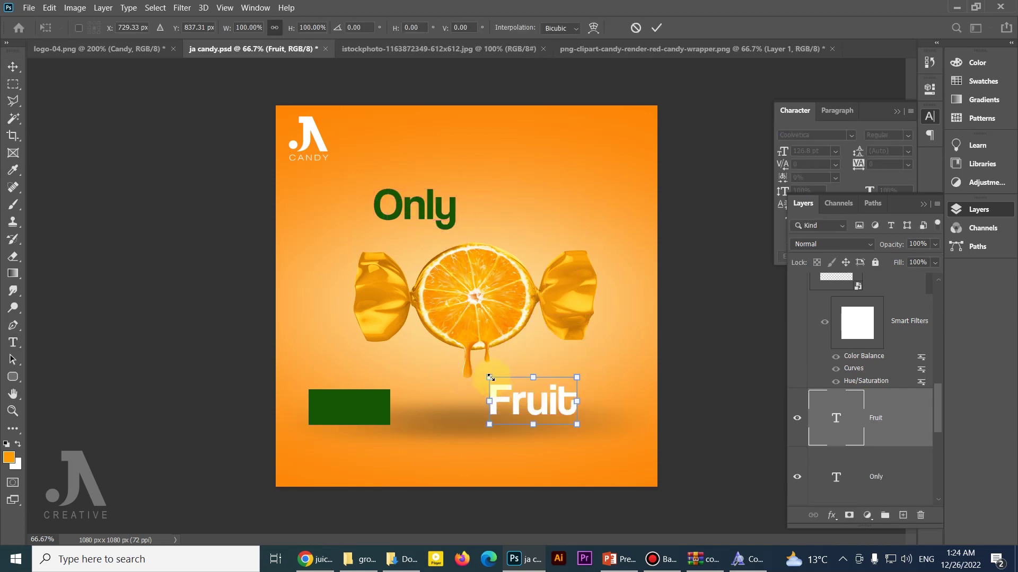
left_click_drag(485, 377, 404, 329)
left_click_drag(542, 406, 492, 362)
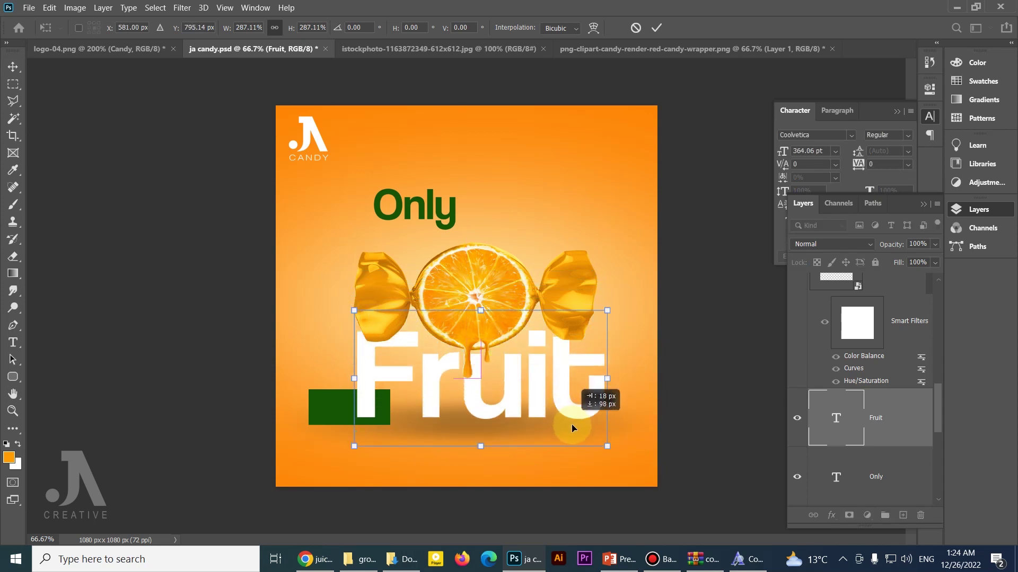
left_click_drag(568, 402, 563, 425)
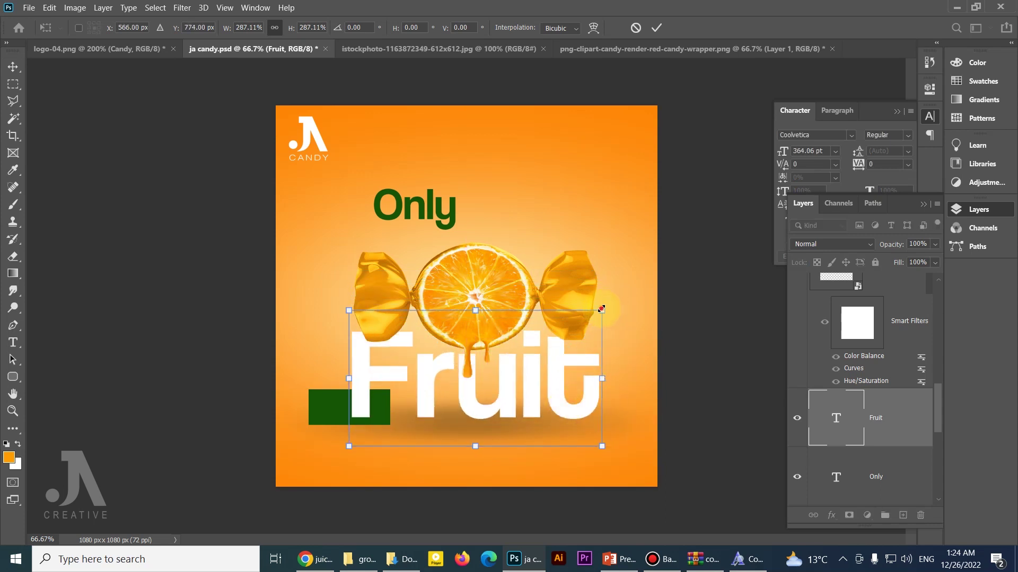
left_click_drag(601, 309, 591, 317)
key("Return")
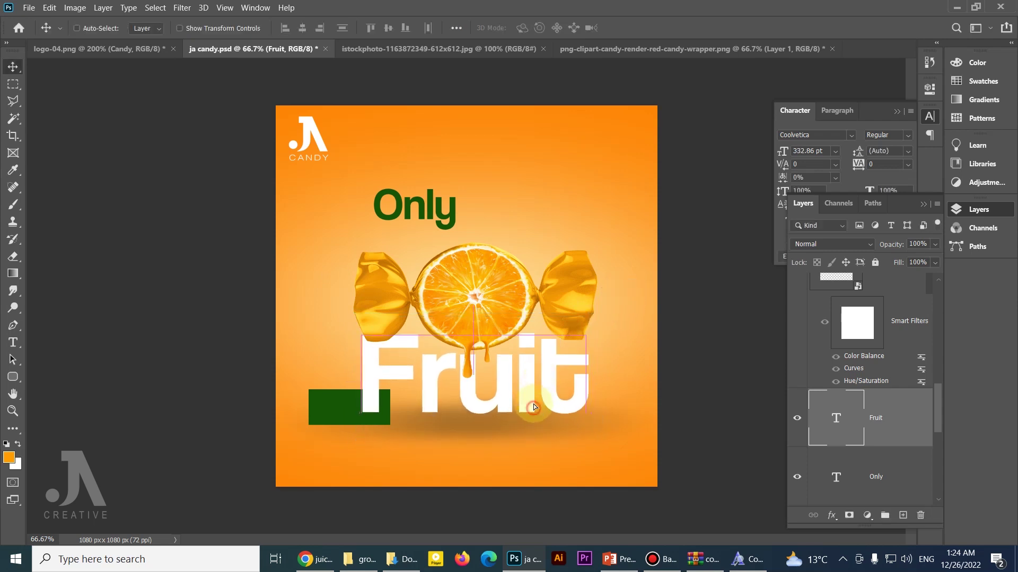
left_click_drag(534, 407, 533, 403)
Move Only just above the orange slice, hide the green rectangle, and make Only white.
left_click(334, 408, "ctrl")
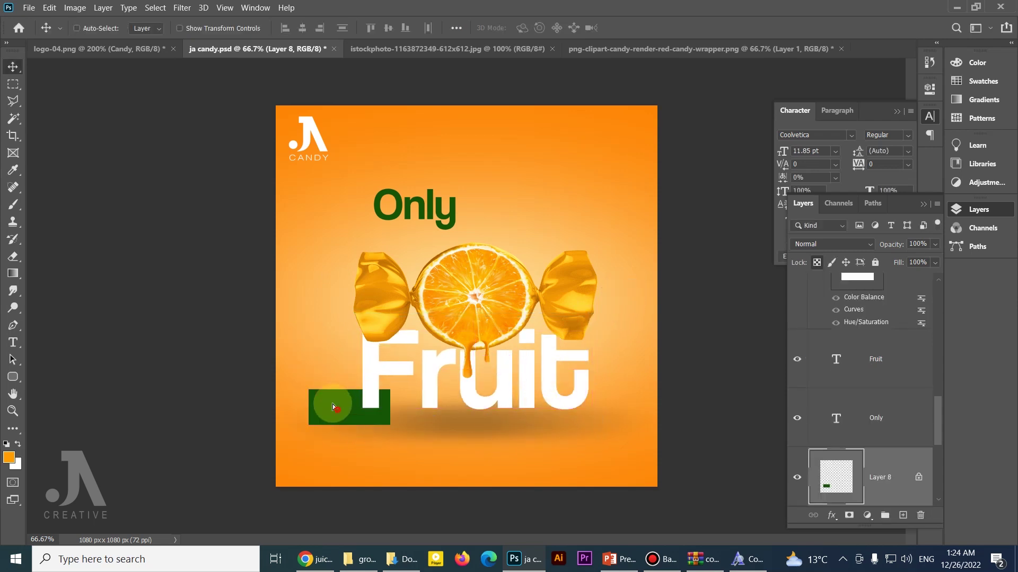
left_click_drag(334, 407, 284, 345)
left_click(375, 390, "ctrl")
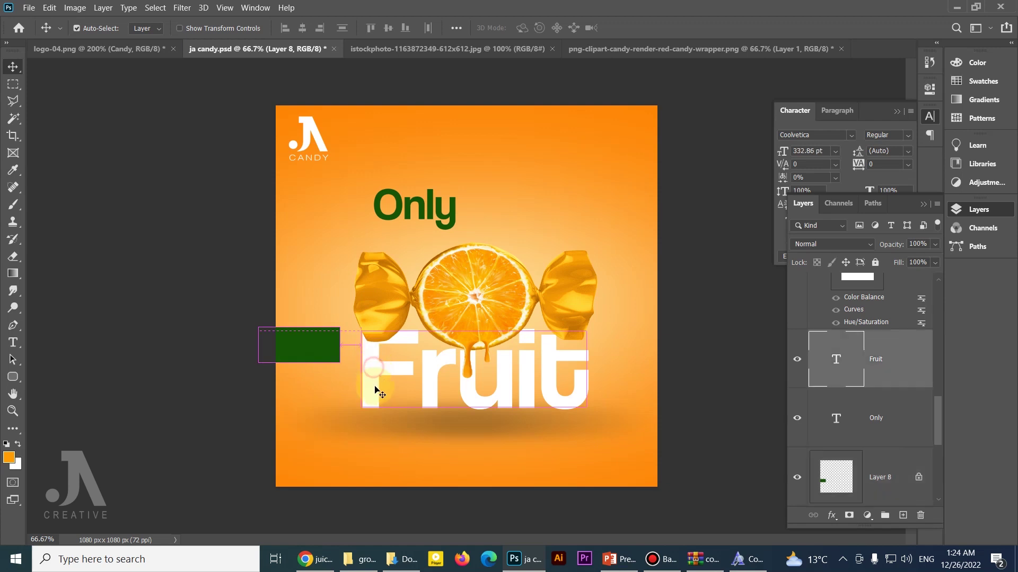
mouse_move(428, 209)
left_mouse_down()
mouse_move(478, 261)
mouse_move(475, 238)
left_mouse_up()
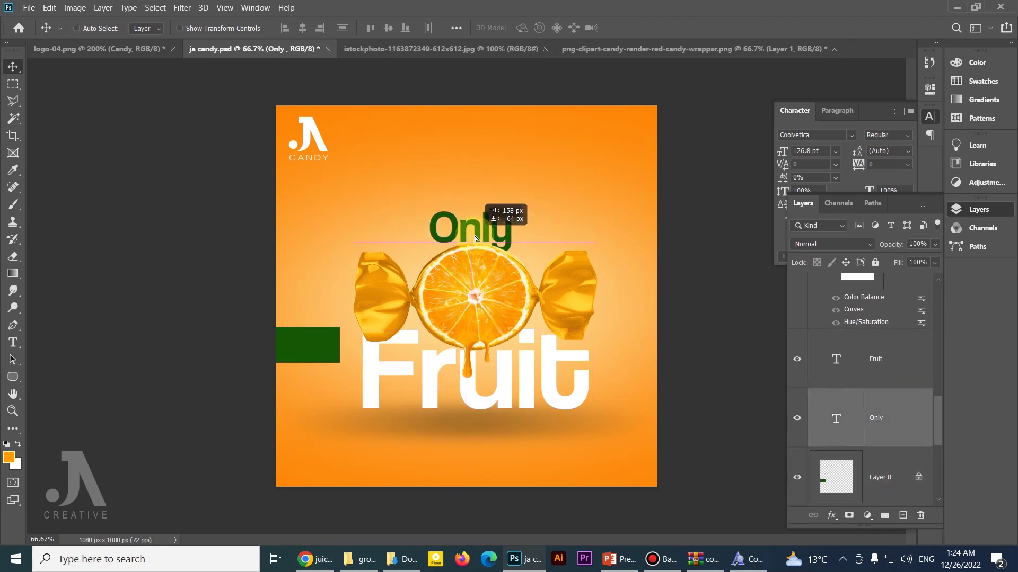
left_click(326, 342, "ctrl")
left_click(797, 477)
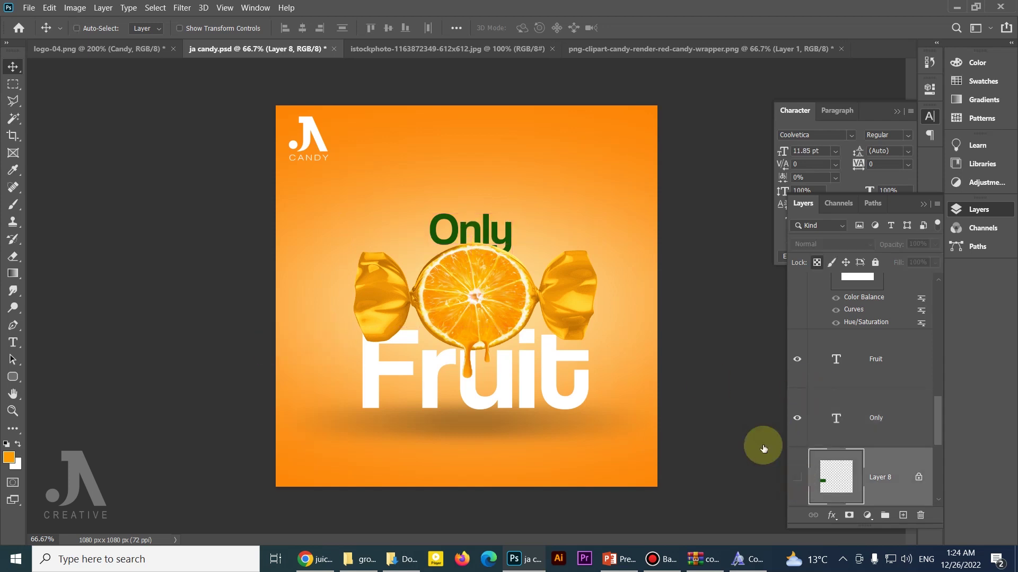
left_click(487, 223, "ctrl")
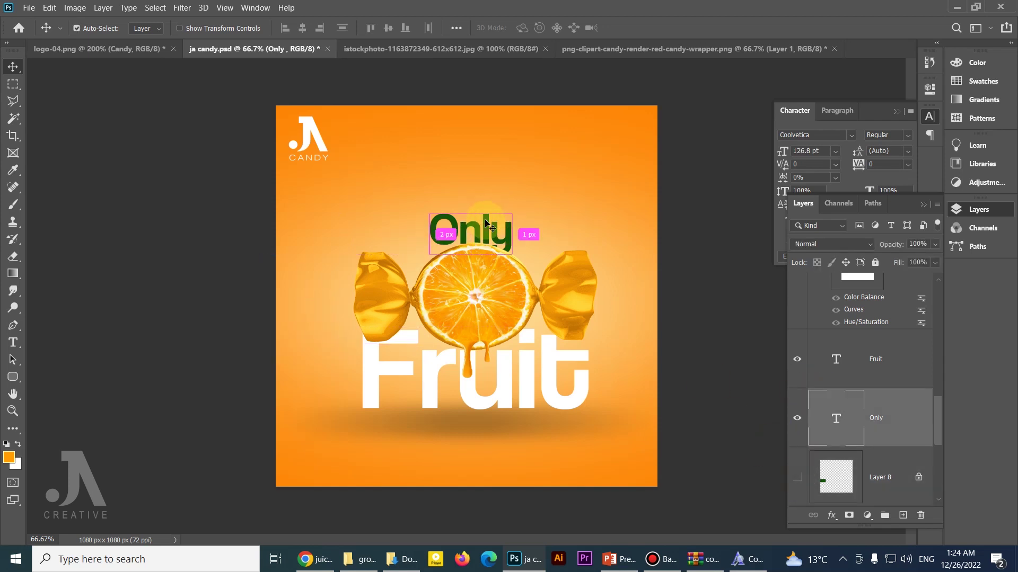
key("ctrl+BackSpace")
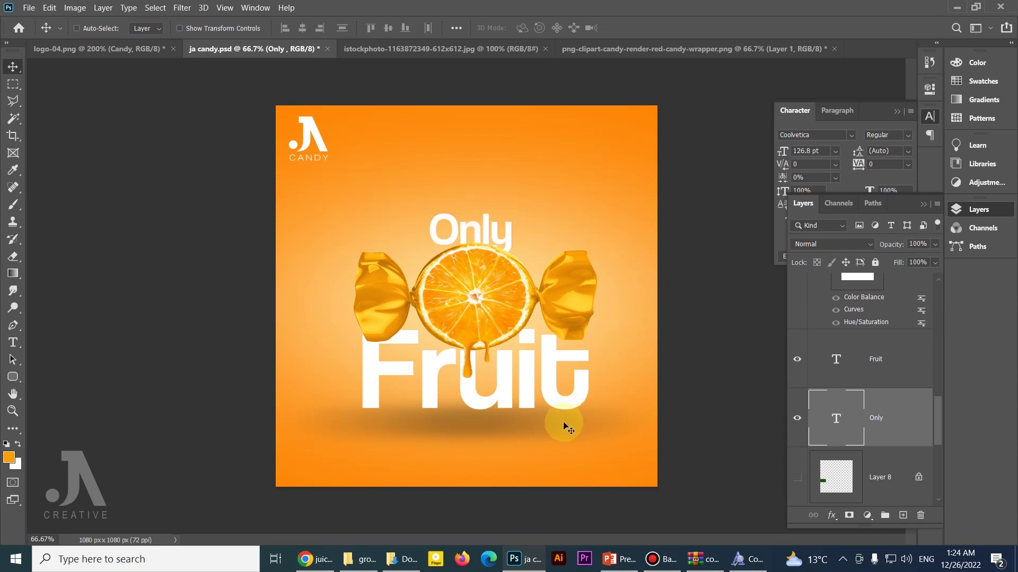
key("ctrl")
Squash the Layer 7 shadow to about a third height, just beneath Fruit.
left_click(536, 423)
key("ctrl+t")
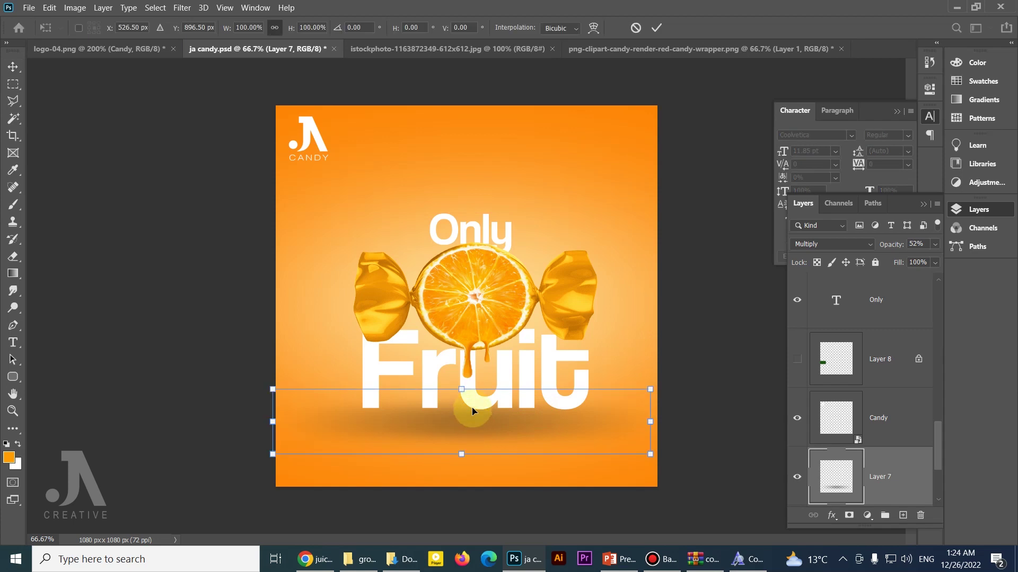
mouse_move(461, 390)
left_mouse_down()
mouse_move(480, 447)
mouse_move(462, 406)
left_mouse_up()
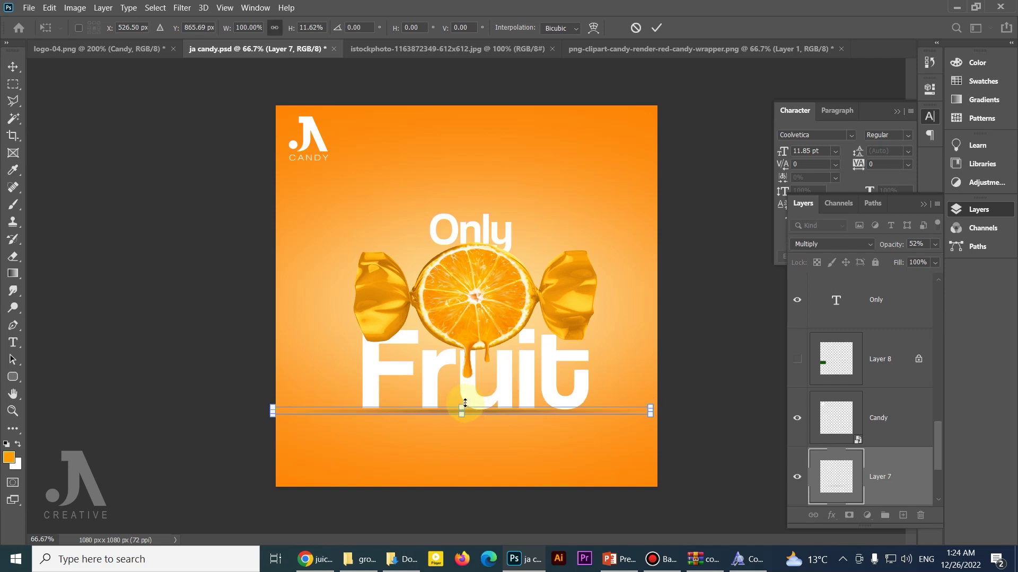
key("Return")
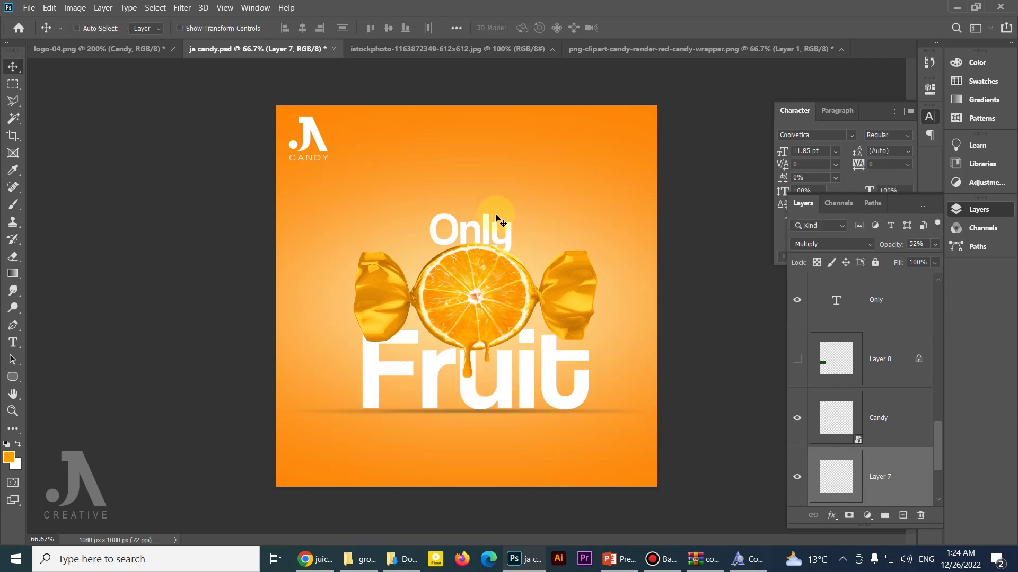
left_click(485, 232)
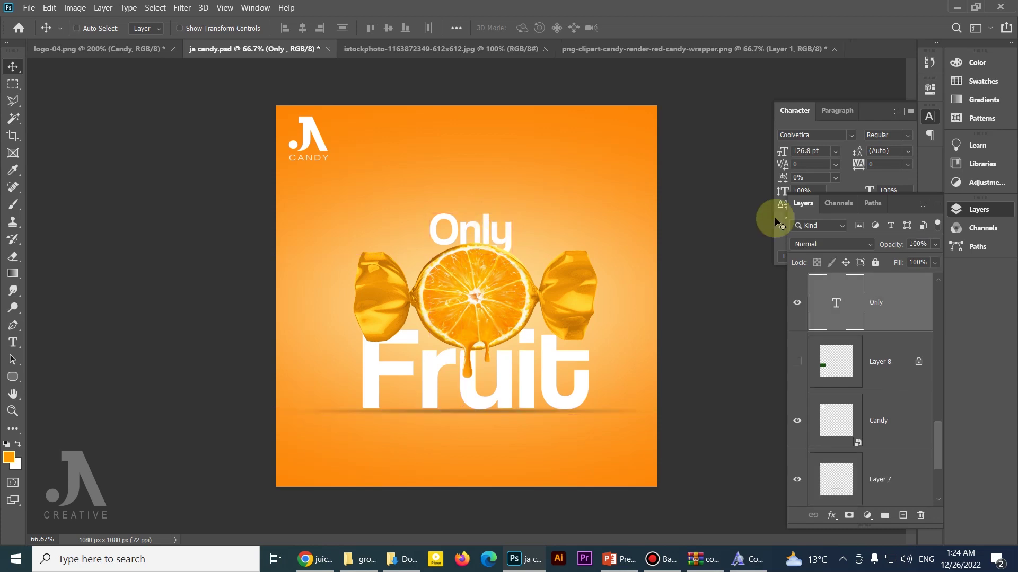
Move Only left to align with Fruit and shrink it to about 89% (112.61 pt).
left_click(853, 184)
left_click(820, 221)
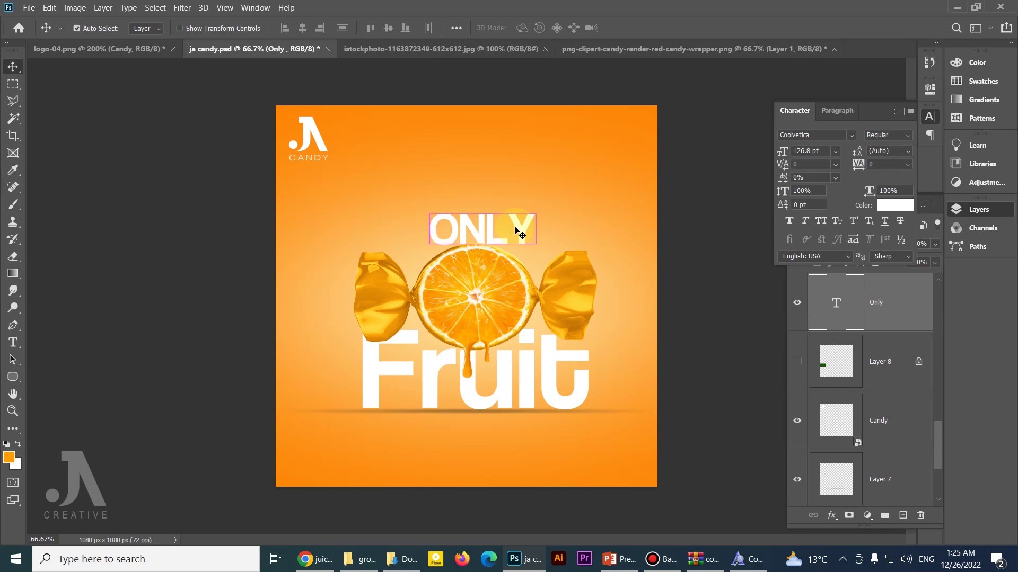
key("ctrl+z")
mouse_move(474, 240)
left_mouse_down()
mouse_move(475, 342)
mouse_move(390, 241)
left_mouse_up()
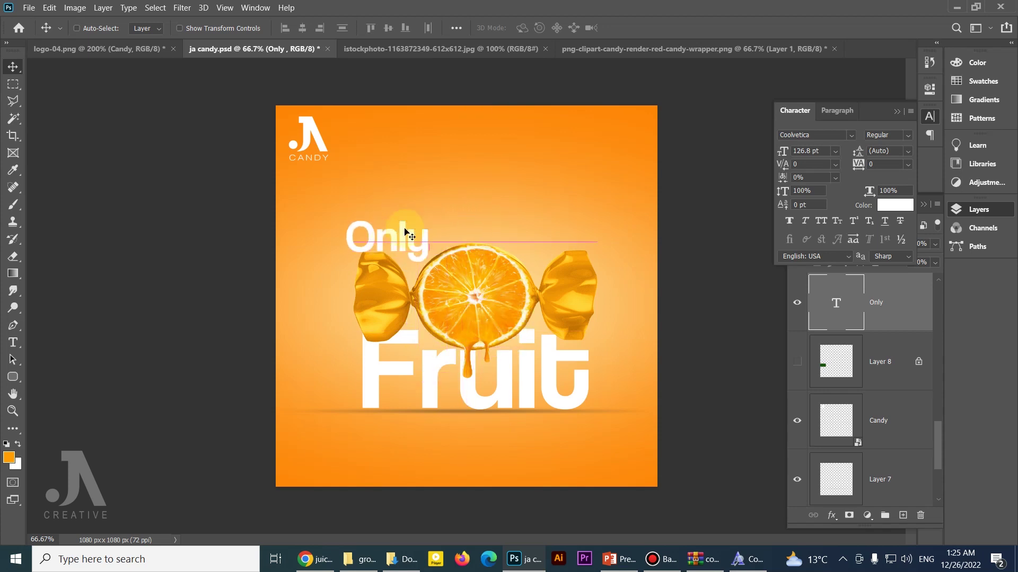
key("ctrl+t")
left_click_drag(339, 208, 405, 234)
key("Return")
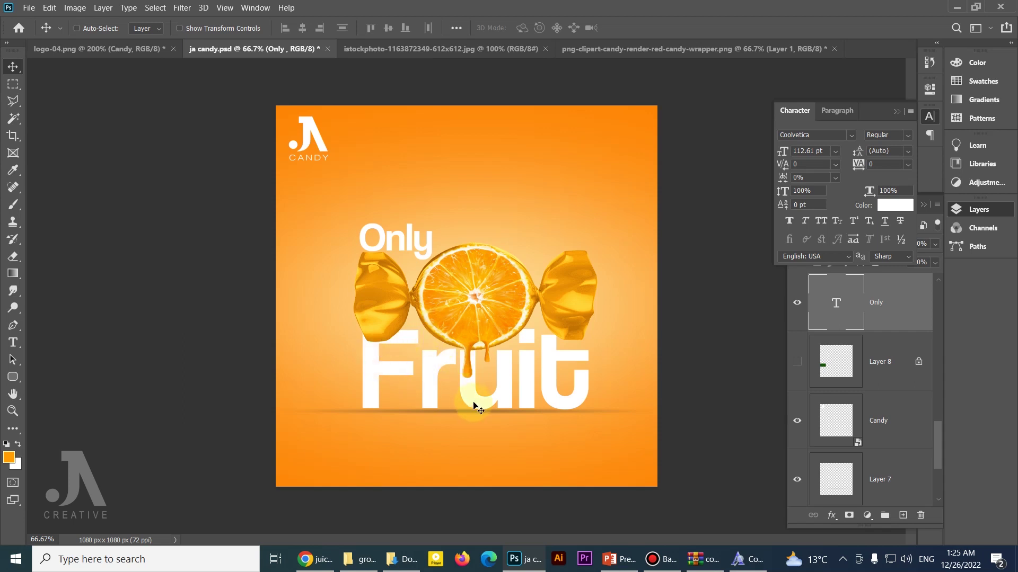
left_click(384, 410, "ctrl")
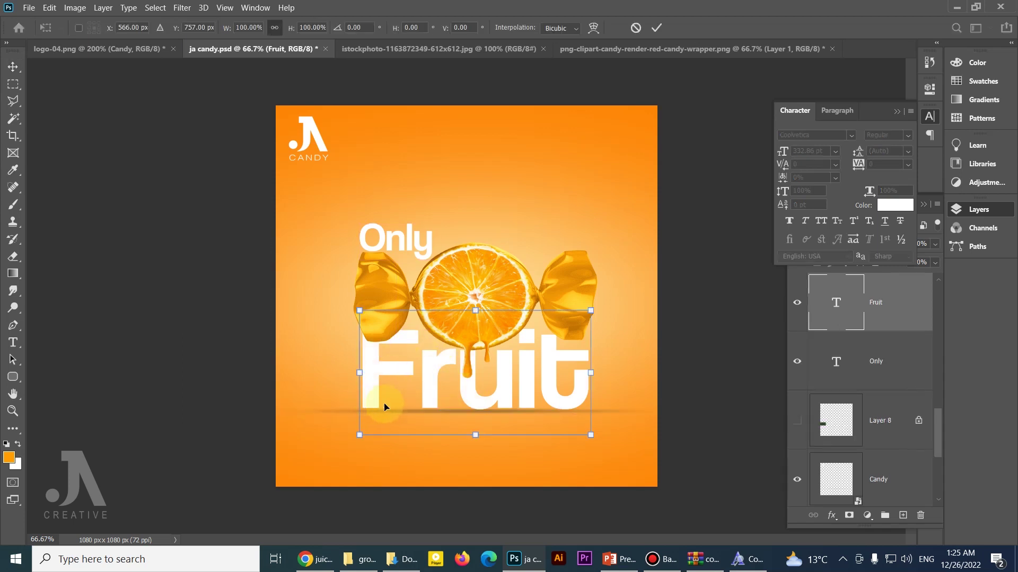
Shorten the shadow line under Fruit to about 69% width and duplicate it.
left_click(612, 411, "ctrl")
key("ctrl+t")
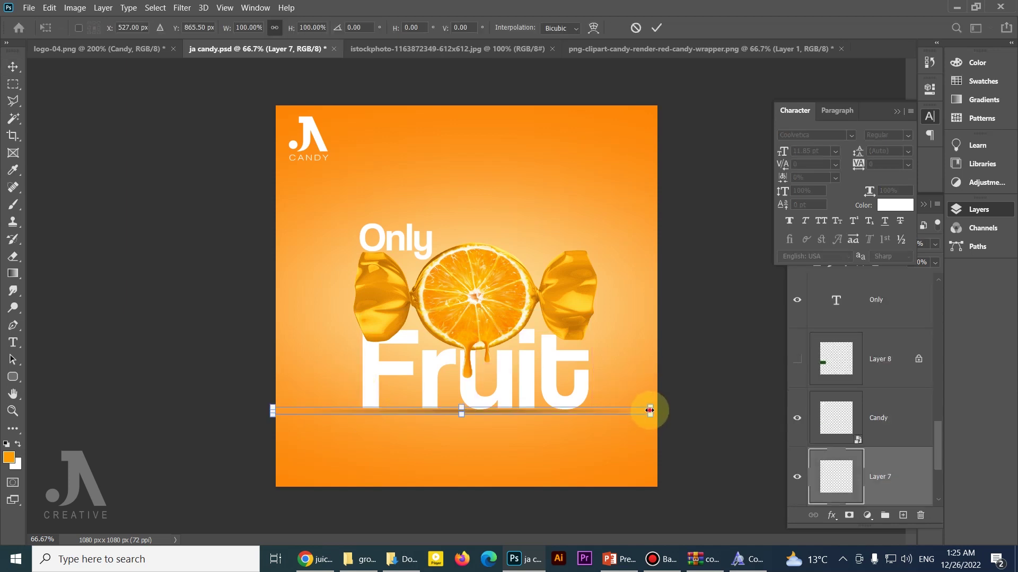
mouse_move(649, 410)
left_mouse_down()
mouse_move(587, 407)
mouse_move(593, 424)
left_mouse_up()
key("Return")
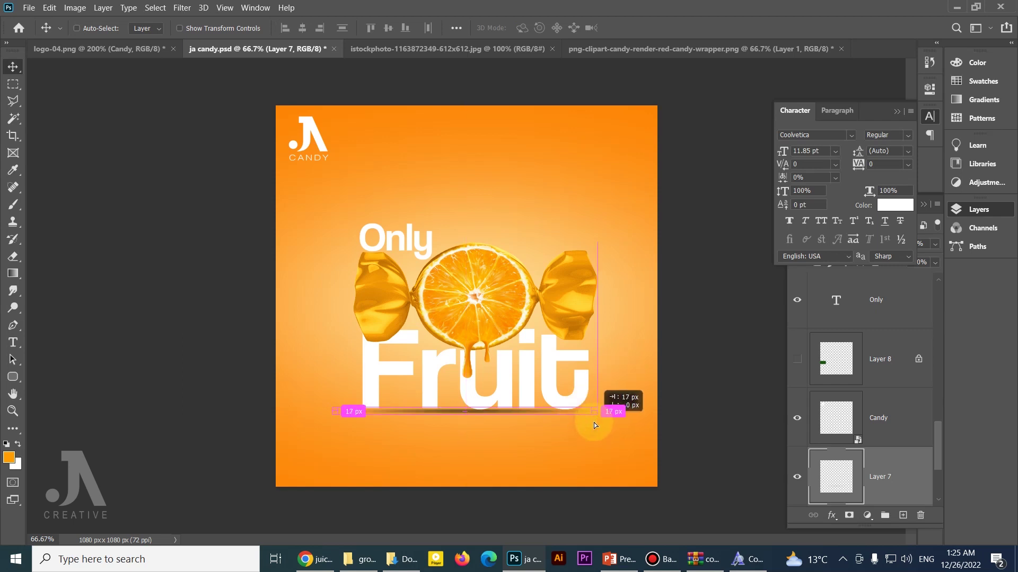
key("ctrl+j")
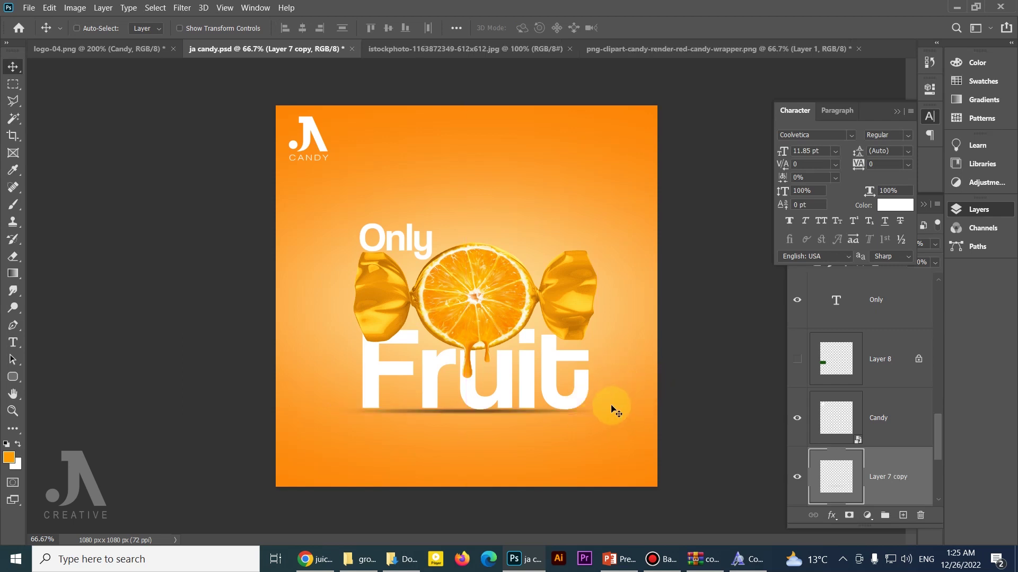
left_click_drag(562, 421, 565, 432)
Stretch Layer 7 copy 2 taller and wider into a soft shadow beneath Fruit.
key("ctrl+t")
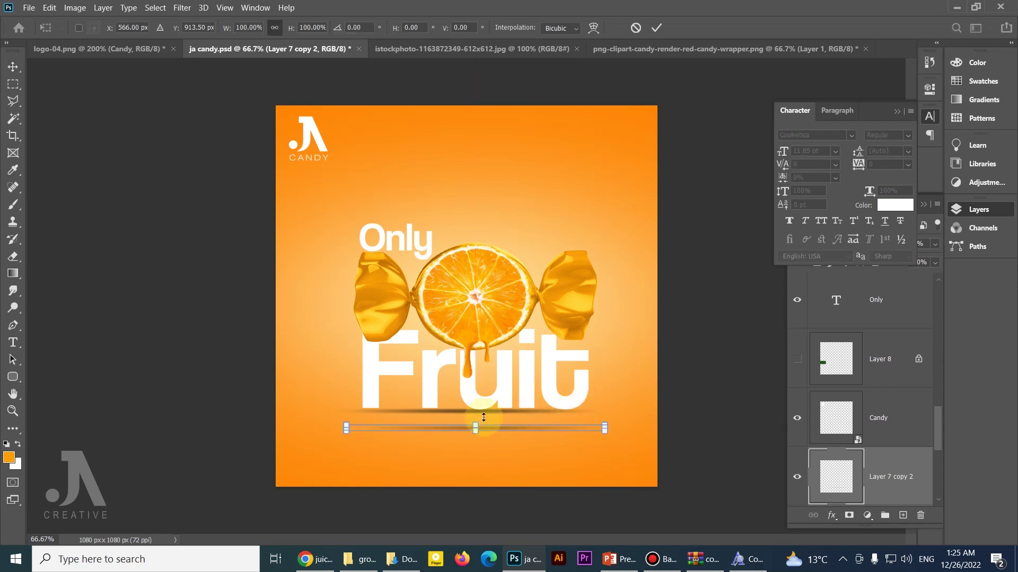
left_click_drag(478, 425, 466, 399)
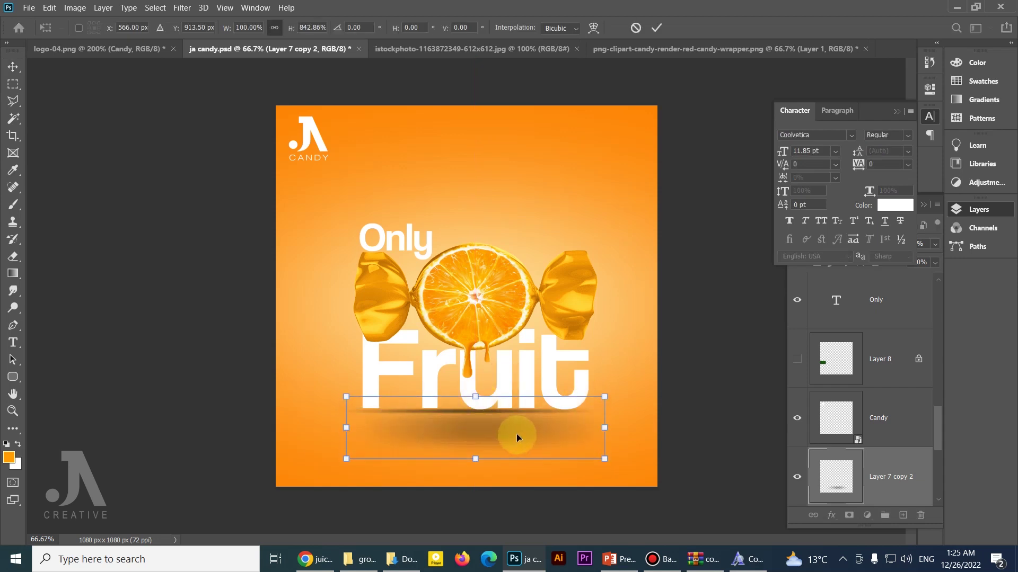
mouse_move(521, 439)
left_mouse_down()
mouse_move(471, 402)
mouse_move(470, 414)
left_mouse_up()
left_click_drag(598, 424, 651, 422)
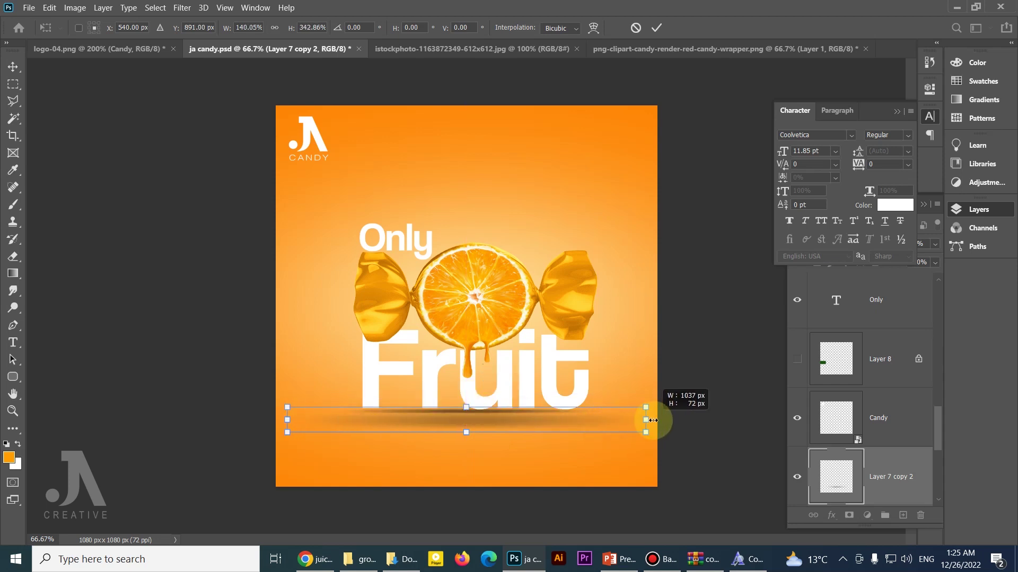
key("Return")
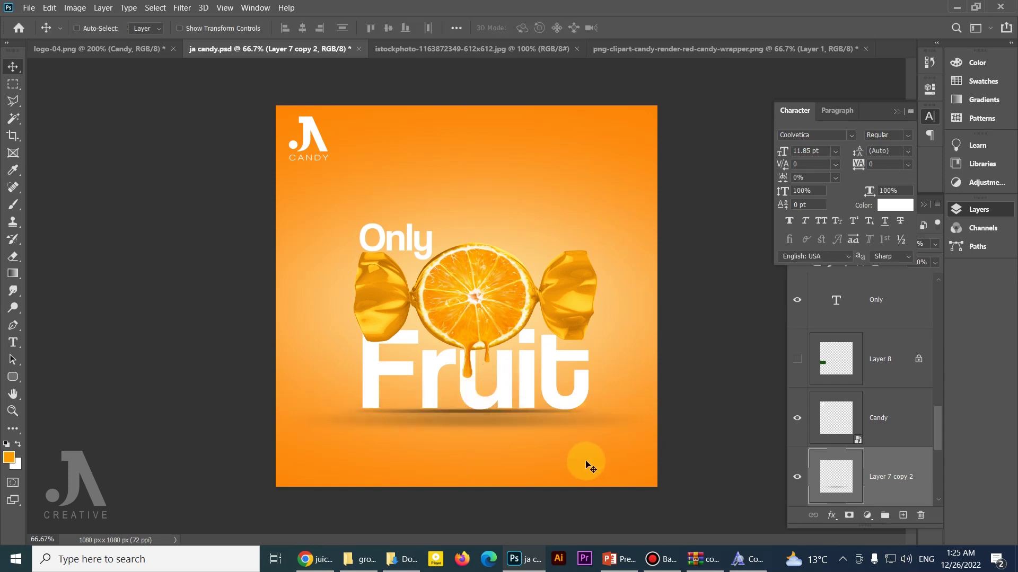
left_click_drag(539, 450, 541, 445)
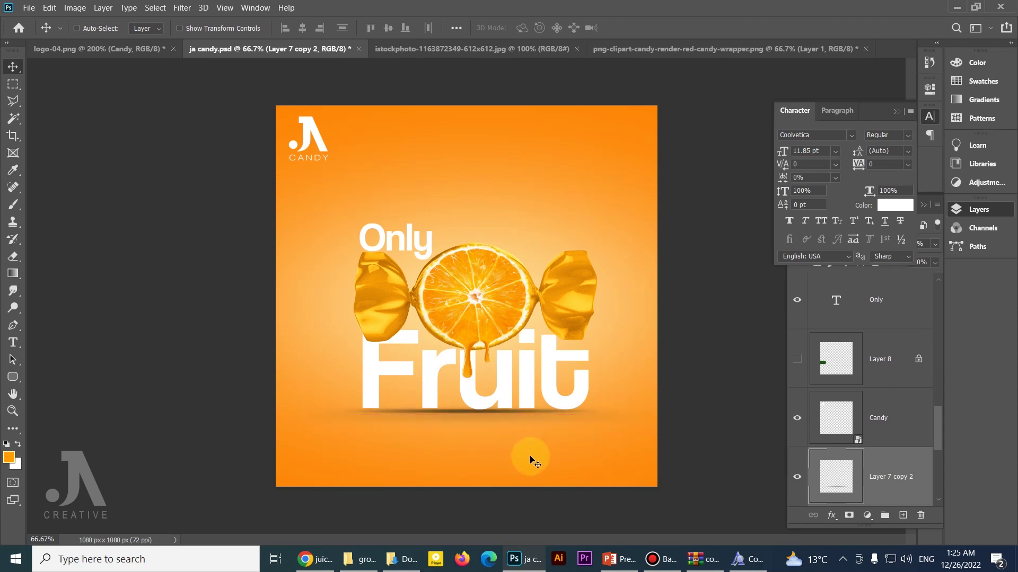
left_click_drag(533, 463, 536, 466)
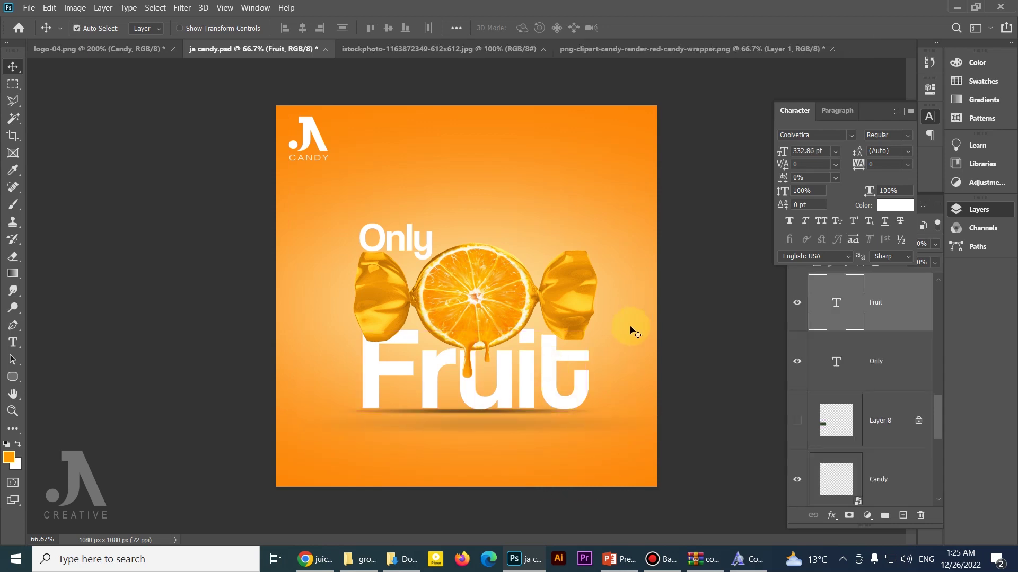
left_click_drag(613, 335, 613, 266)
Drag the Layer 4 yellow glow so it sits behind the orange slice.
key("ctrl+t")
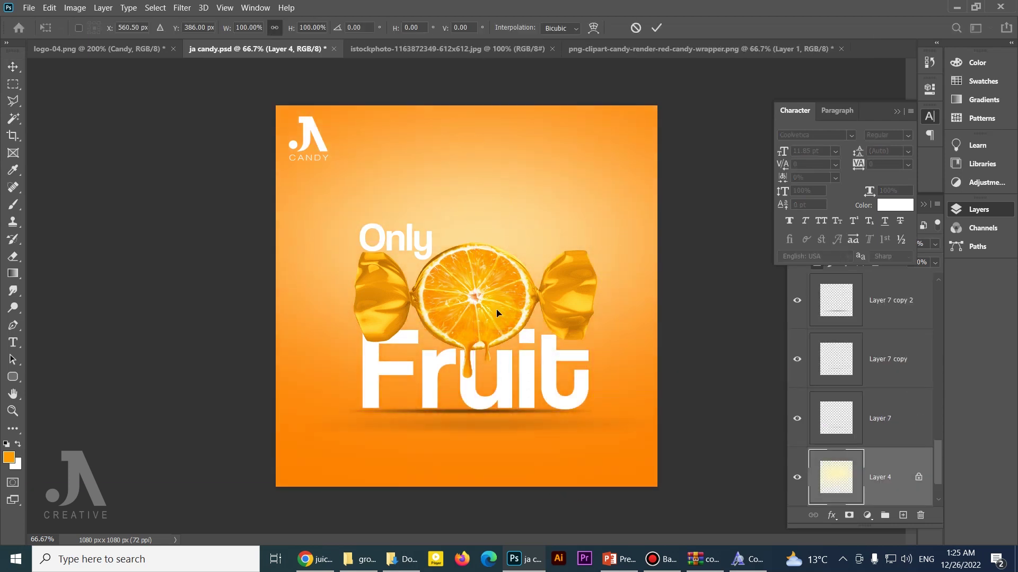
key("Return")
mouse_move(484, 221)
left_mouse_down()
mouse_move(176, 85)
mouse_move(480, 235)
left_mouse_up()
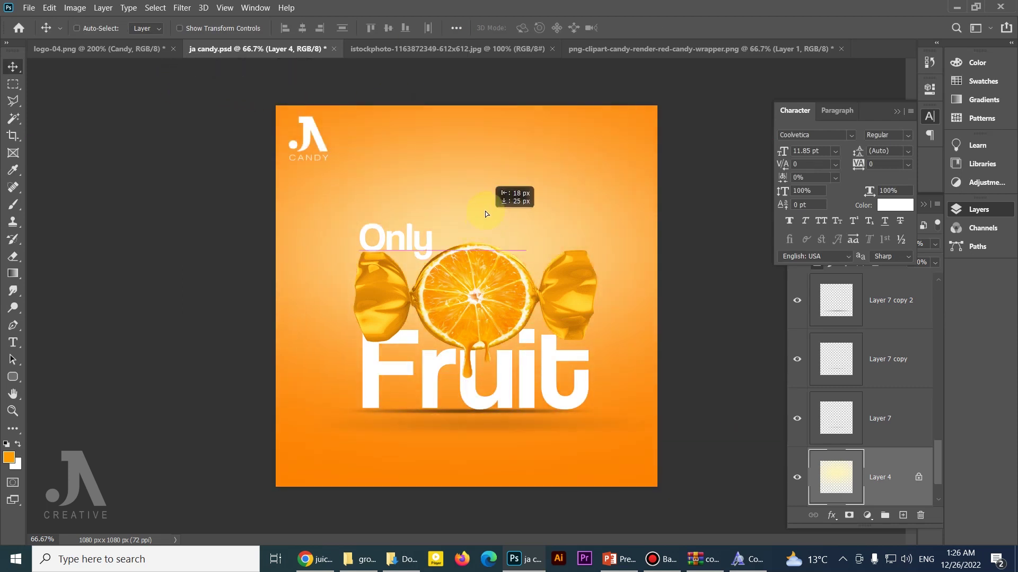
mouse_move(481, 235)
left_mouse_down()
mouse_move(492, 214)
mouse_move(330, 406)
left_mouse_up()
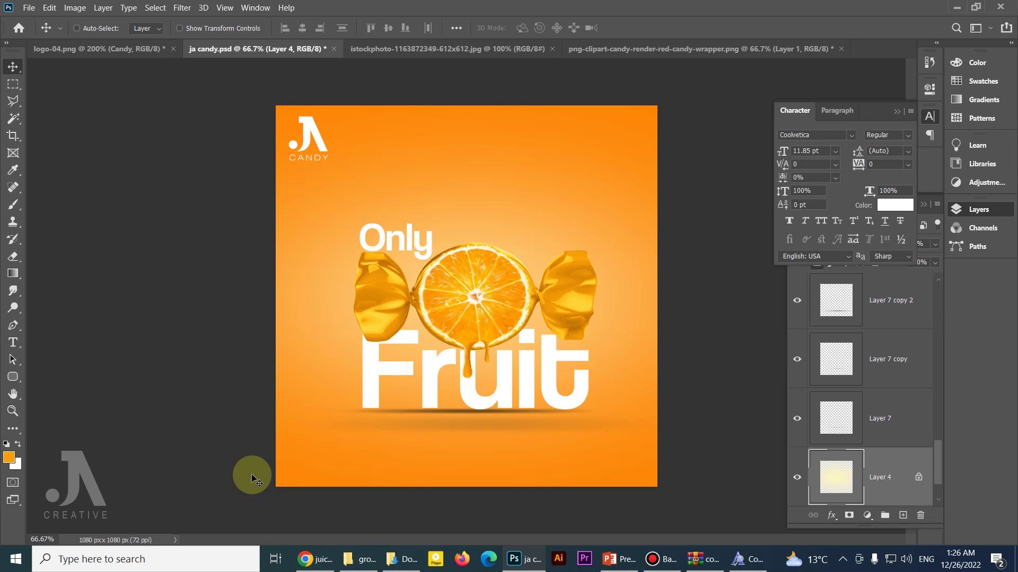
Duplicate Fruit and give Fruit copy a drop shadow: -14°, 12 px distance, 32% opacity.
mouse_move(252, 481)
left_mouse_down()
mouse_move(375, 371)
mouse_move(376, 386)
left_mouse_up()
left_click(372, 381)
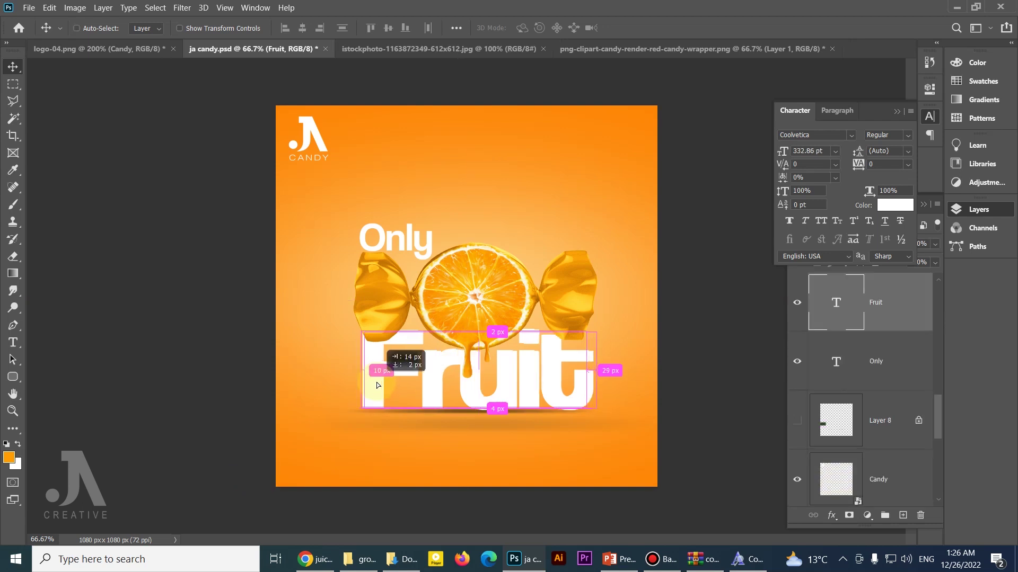
left_click(874, 363)
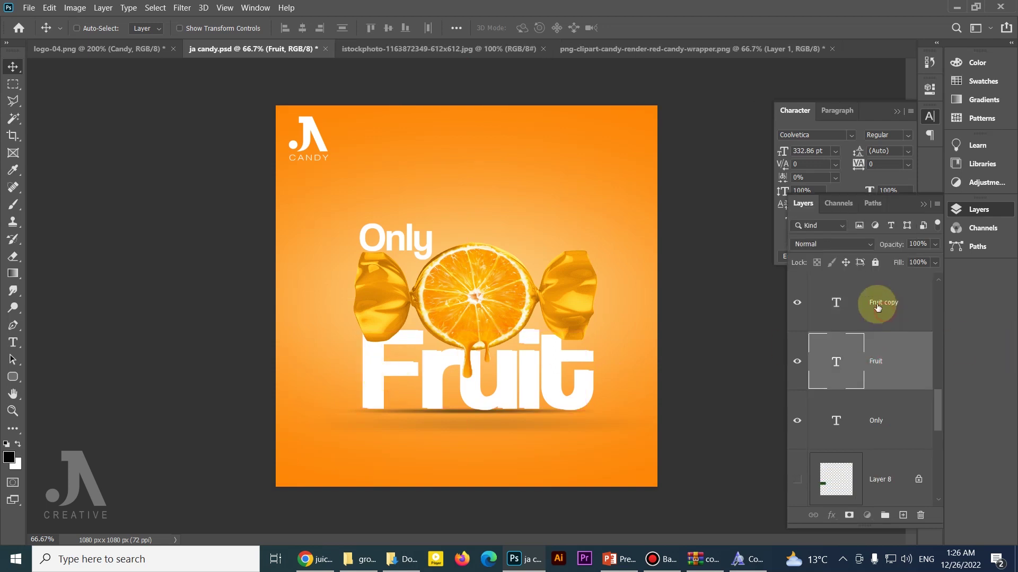
left_click(877, 307)
left_click(831, 515)
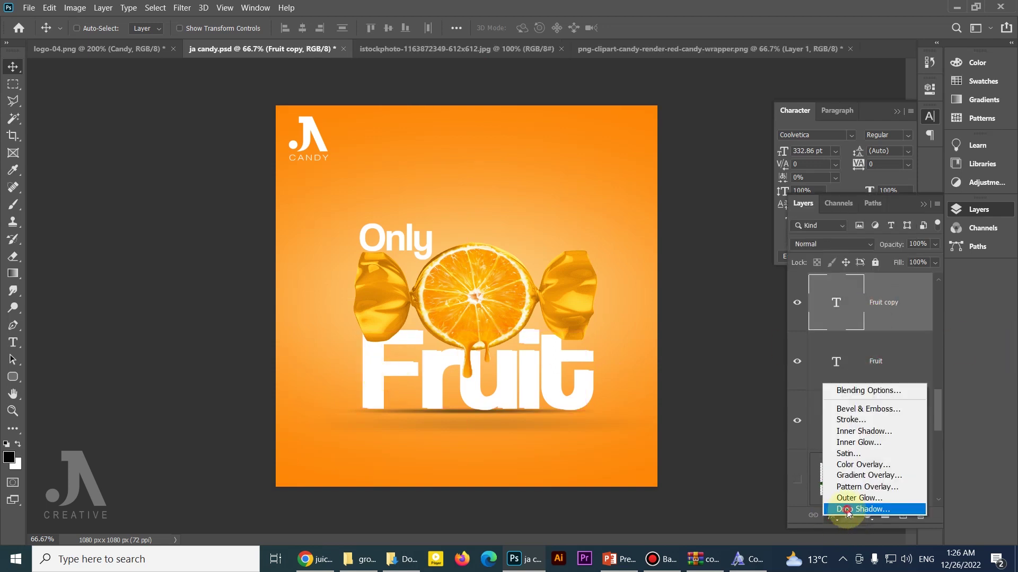
left_click(847, 509)
left_click_drag(480, 60, 445, 60)
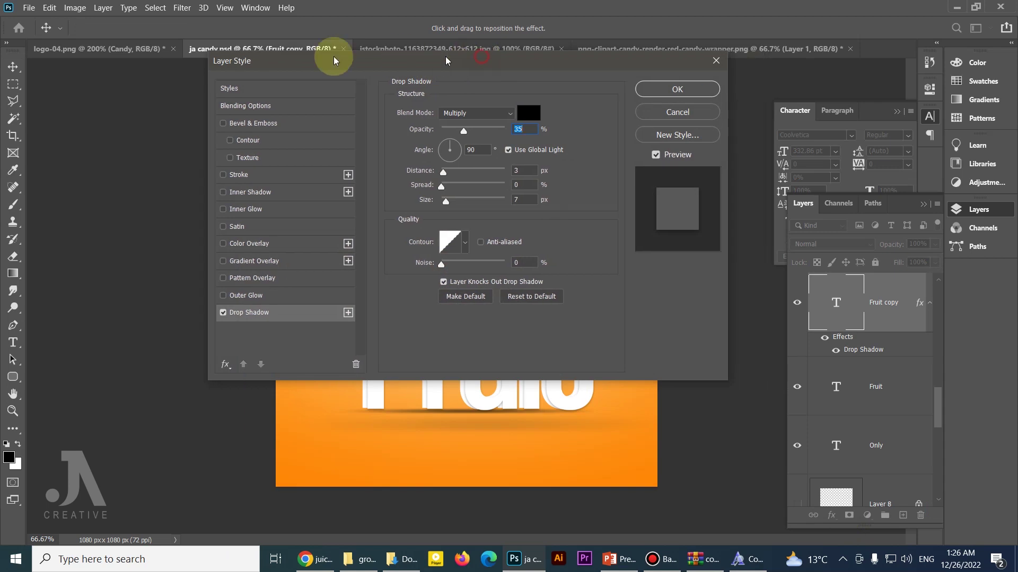
left_click_drag(336, 59, 703, 52)
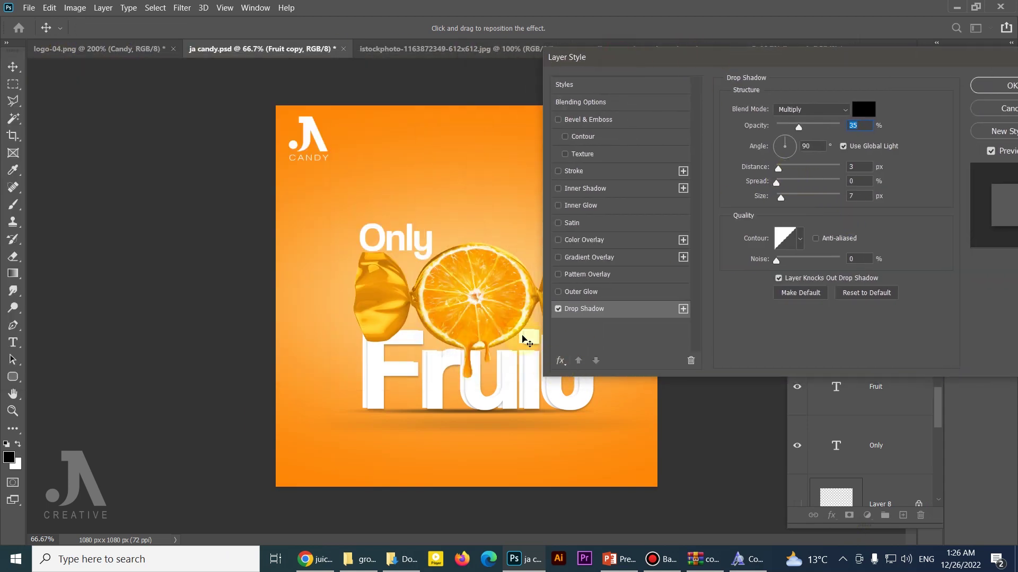
left_click_drag(463, 356, 459, 361)
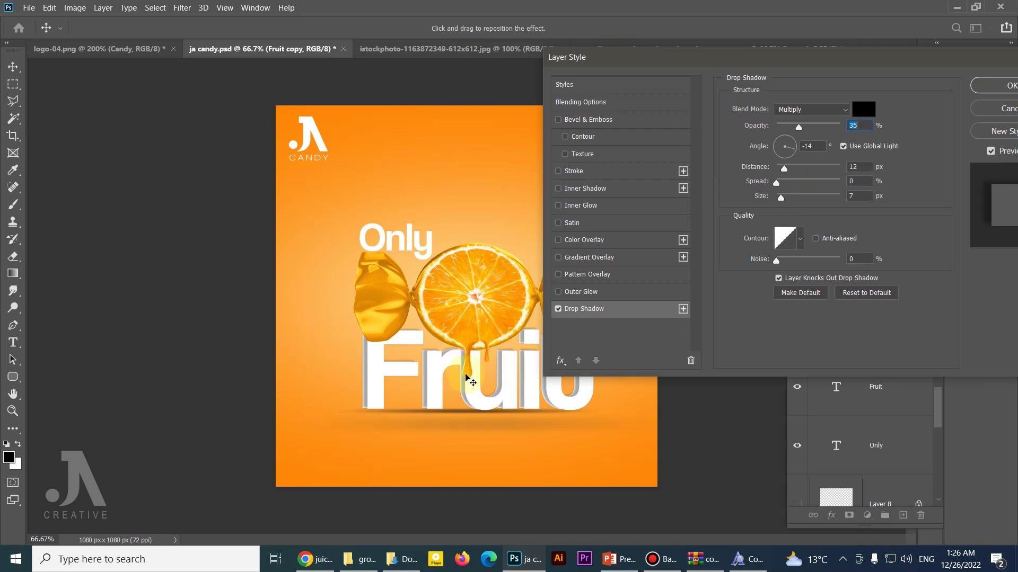
mouse_move(653, 54)
left_mouse_down()
mouse_move(448, 361)
mouse_move(551, 91)
mouse_move(836, 82)
mouse_move(841, 68)
mouse_move(532, 74)
mouse_move(503, 87)
left_mouse_up()
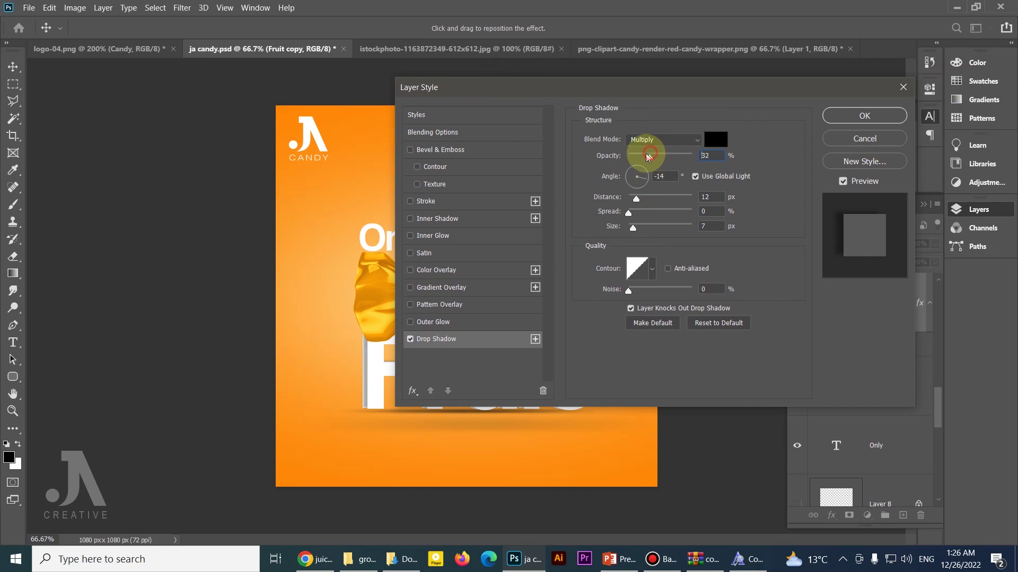
left_click(854, 115)
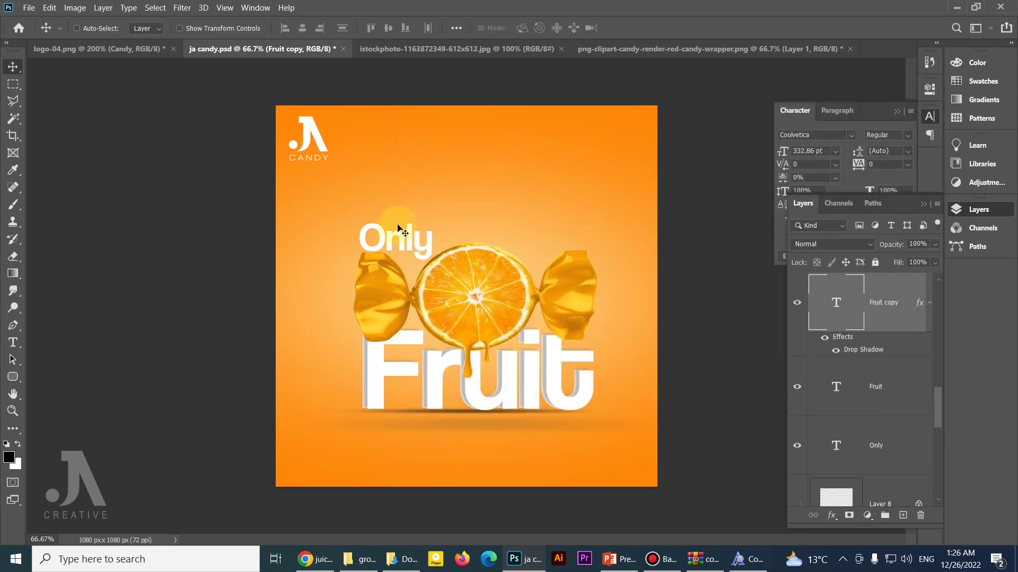
Duplicate Only and give Only copy a matching drop shadow at 27% opacity.
left_click(404, 239)
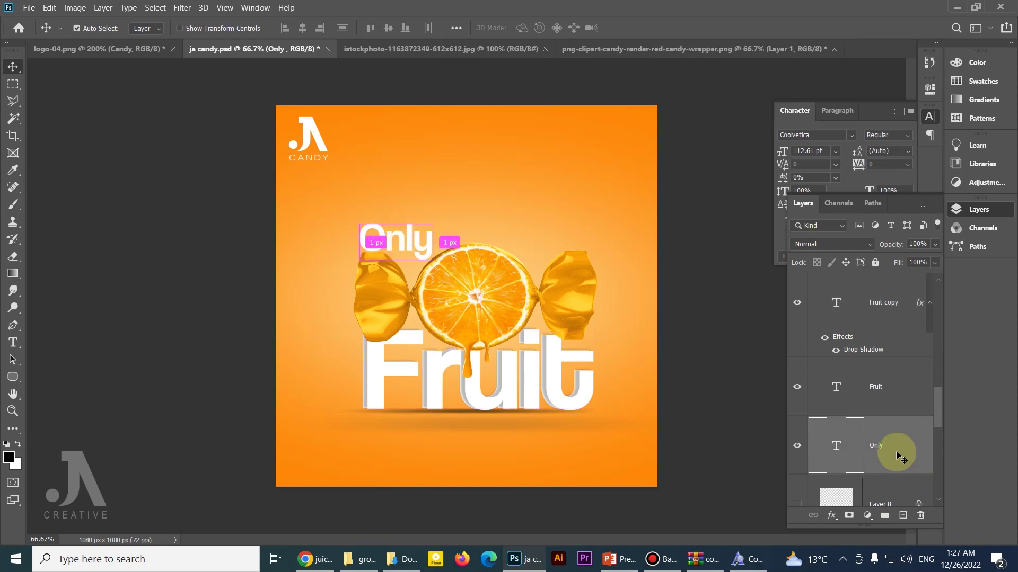
key("ctrl+j")
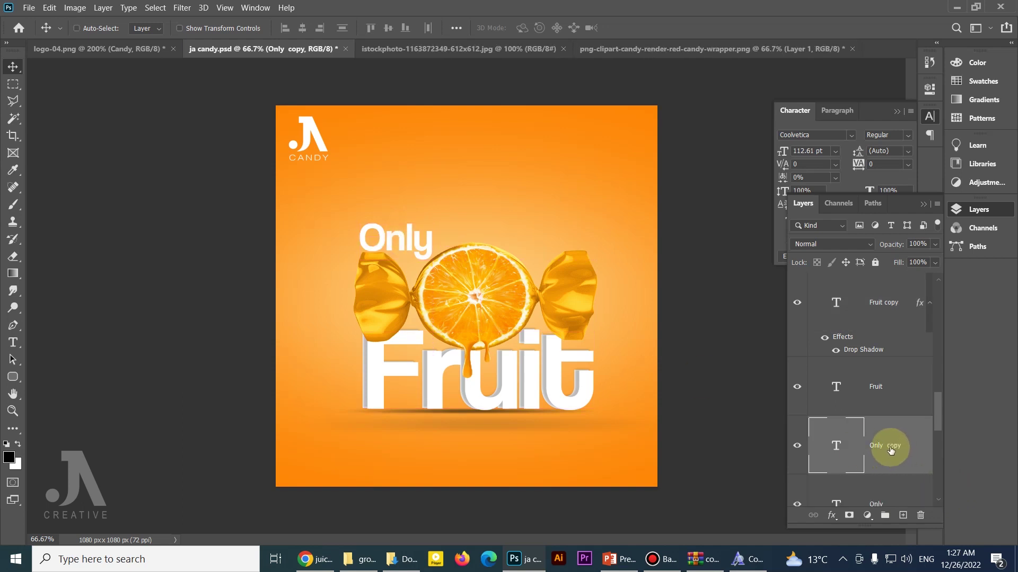
scroll(891, 449, "down", 1)
left_click(890, 449)
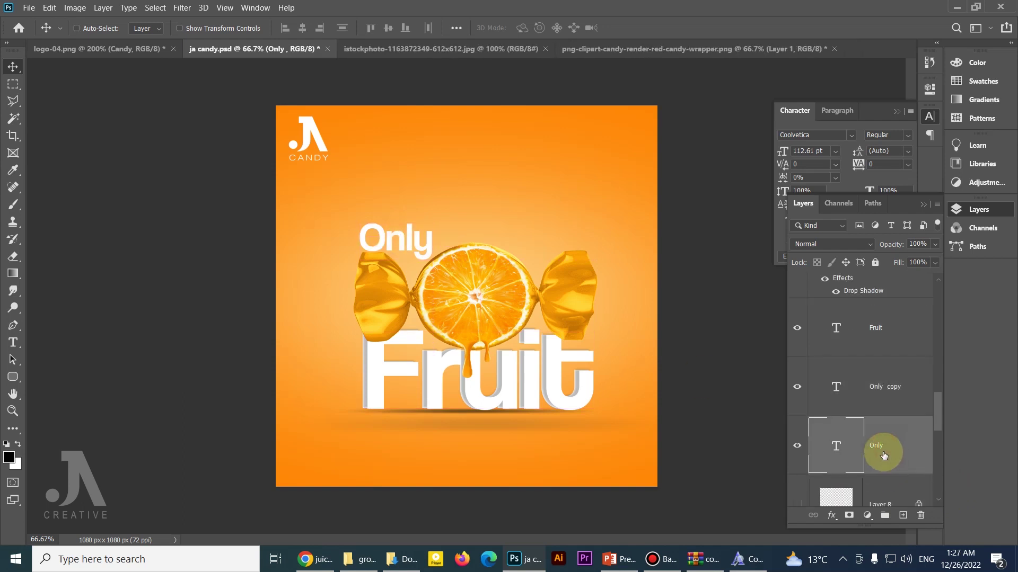
left_click(880, 399)
left_click(831, 515)
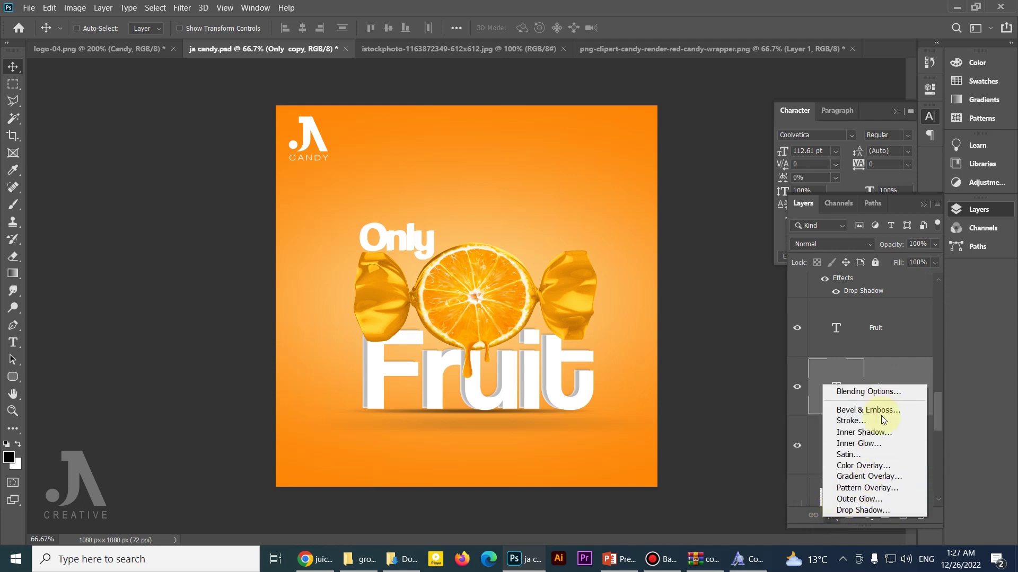
left_click(873, 510)
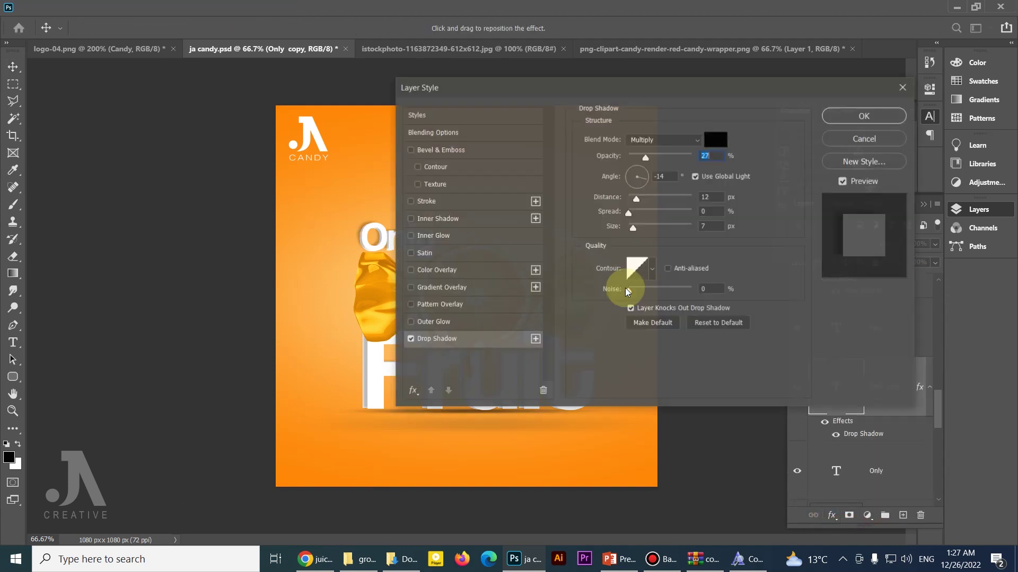
left_click_drag(480, 96, 613, 130)
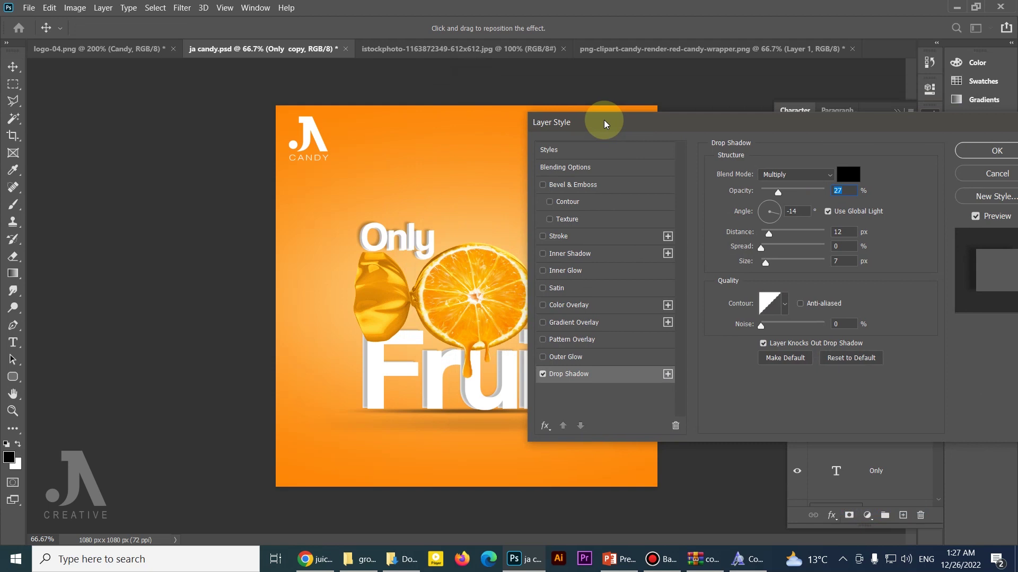
left_click(979, 153)
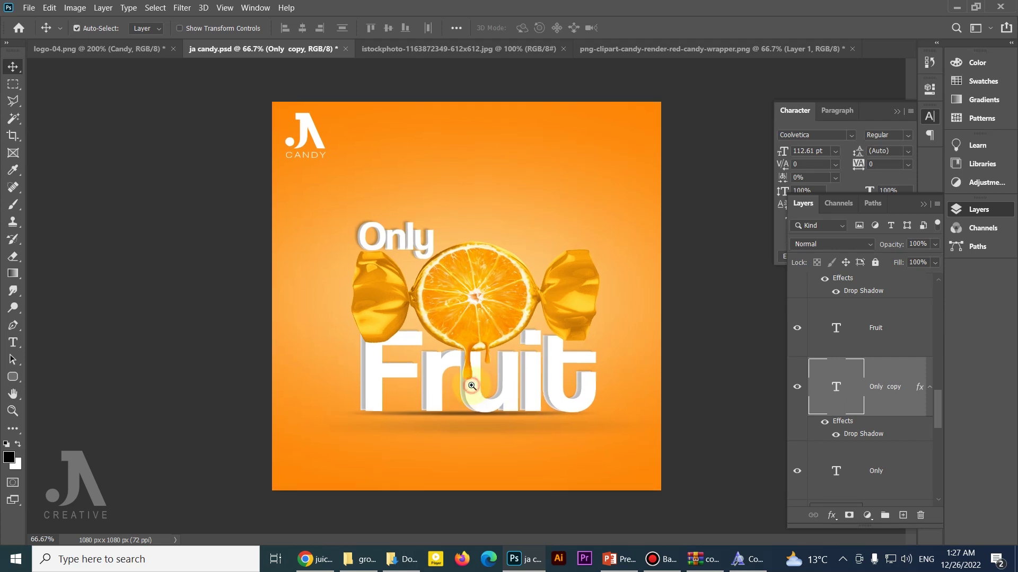
Add a new layer above the orange splash and paint an orange stroke down the juice drip.
left_click(465, 365, "ctrl")
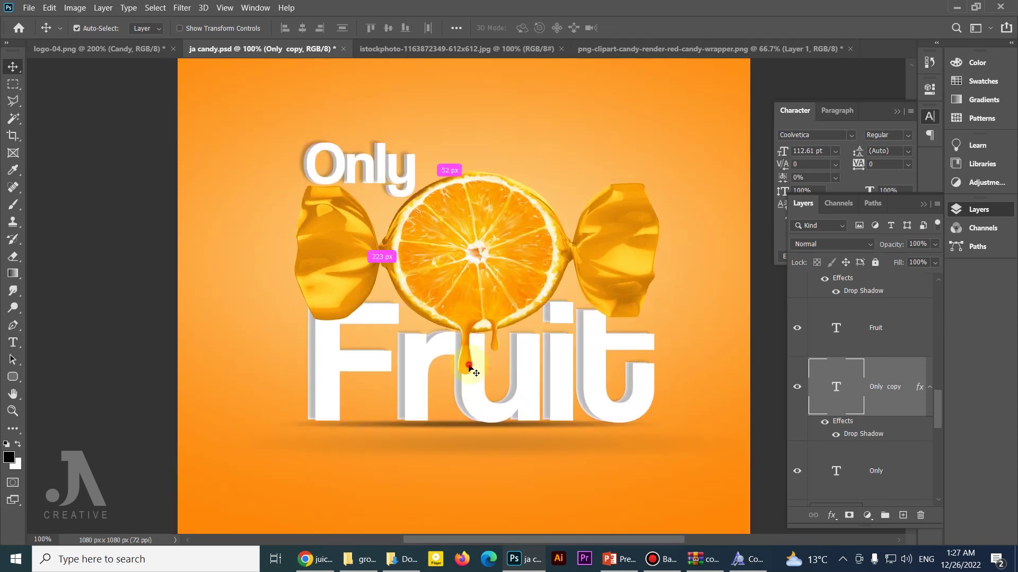
left_click(470, 366, "ctrl")
left_click(878, 367)
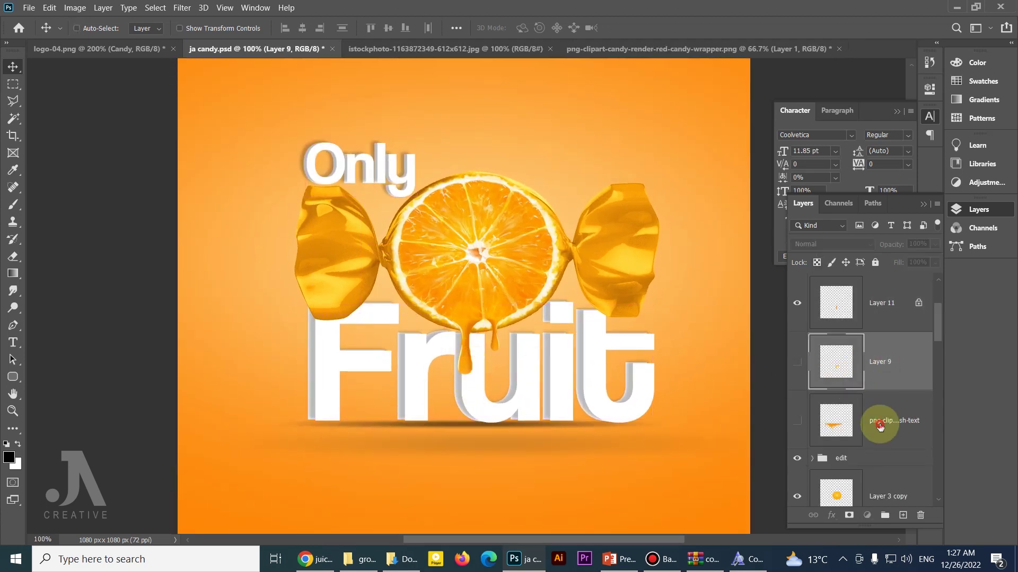
left_click(872, 419)
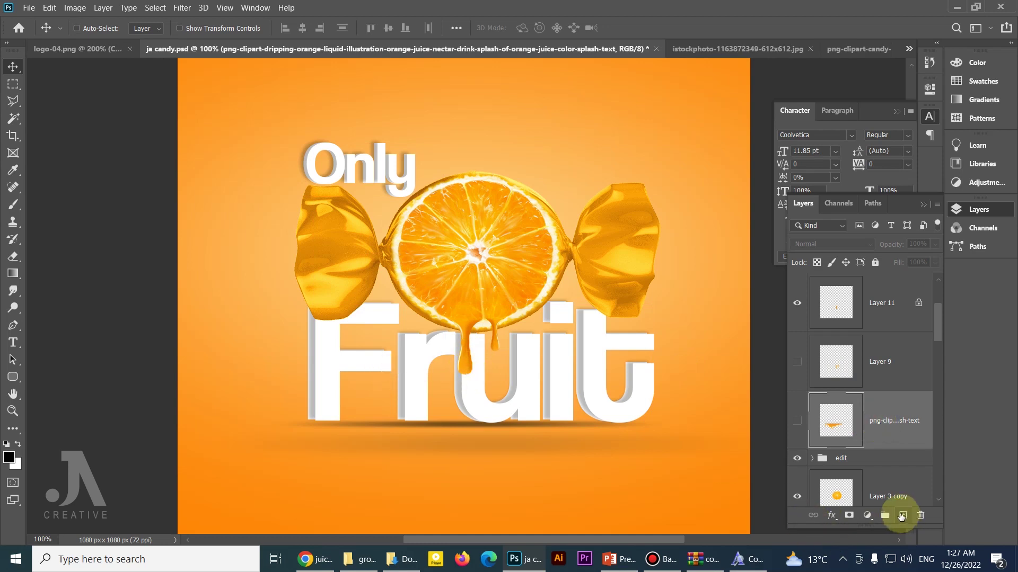
left_click(903, 516)
key("b")
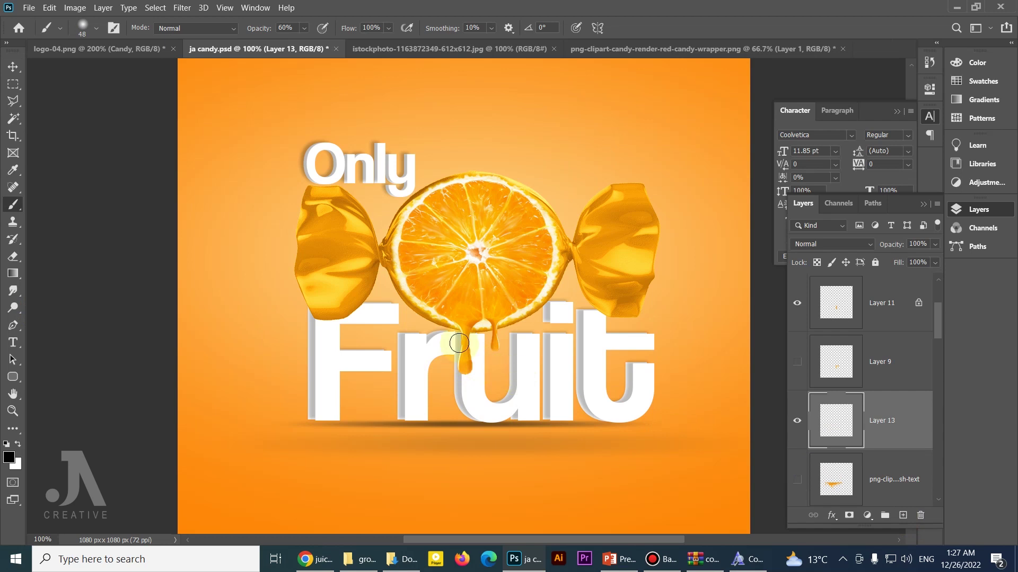
left_click_drag(468, 349, 468, 375)
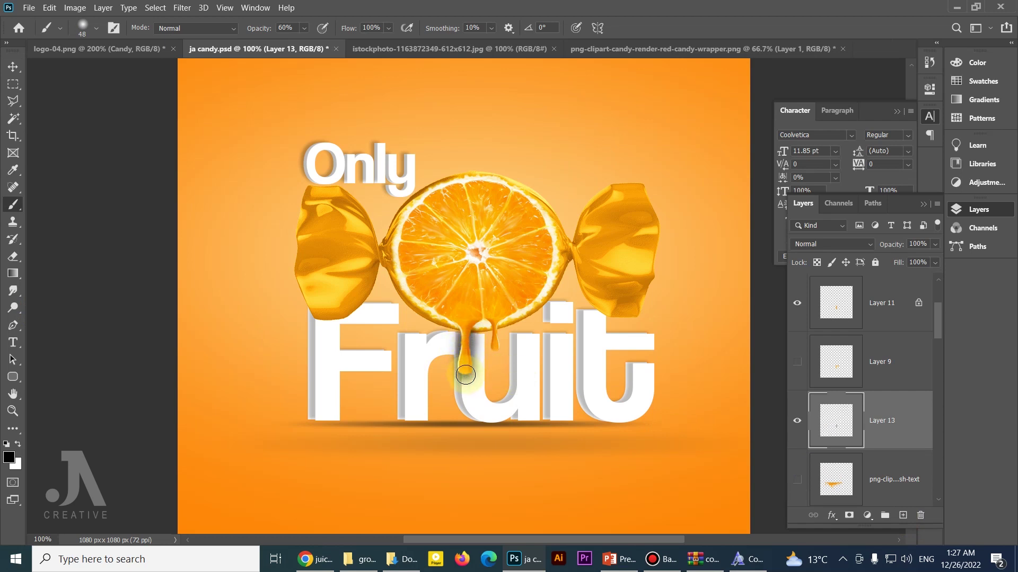
Erase the stray patch with a size-75 eraser and set the highlight on the u to 44% opacity.
key("v")
key("e")
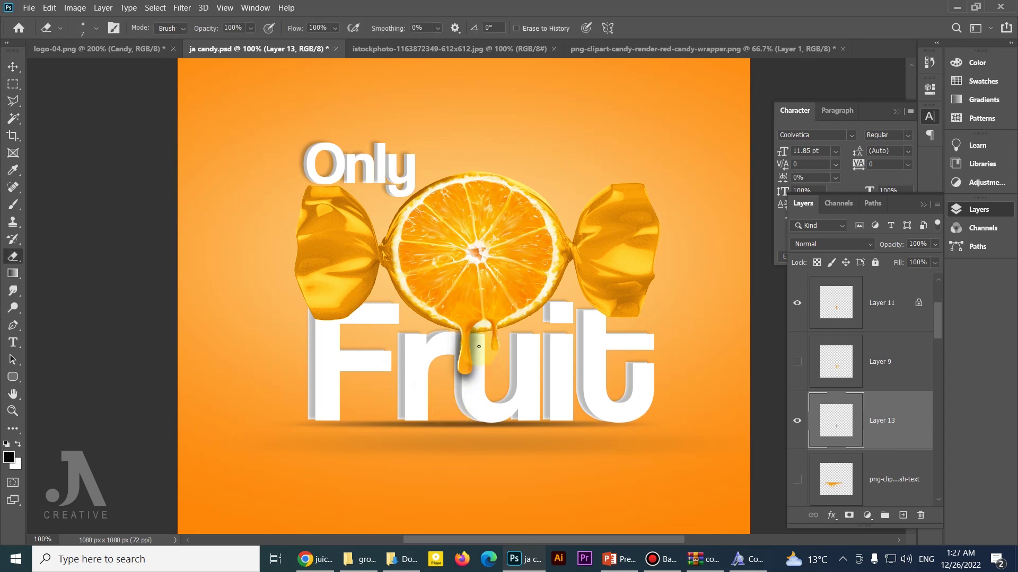
right_click(479, 347)
left_click_drag(536, 364, 570, 364)
left_click(484, 331)
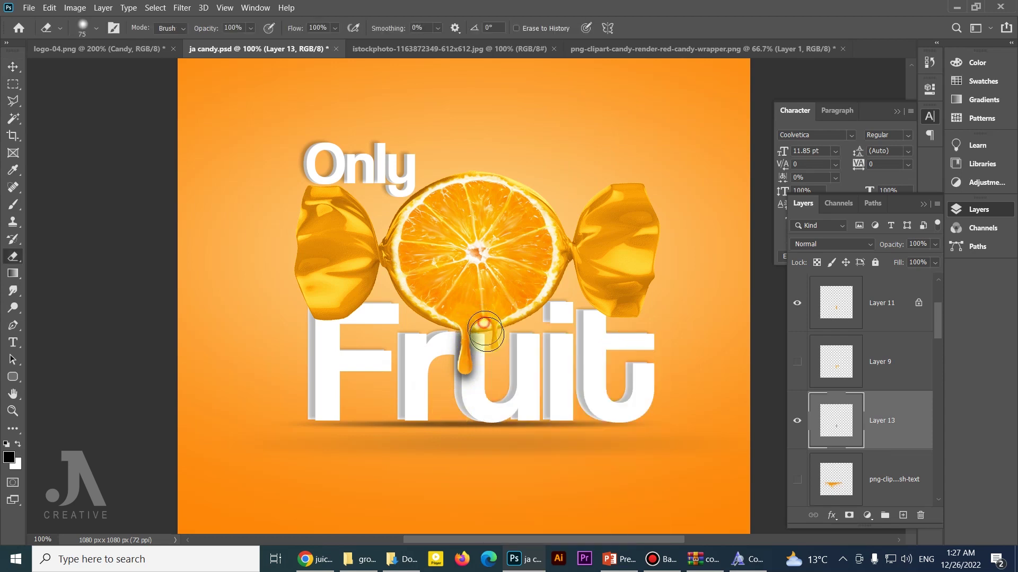
left_click_drag(485, 331, 490, 345)
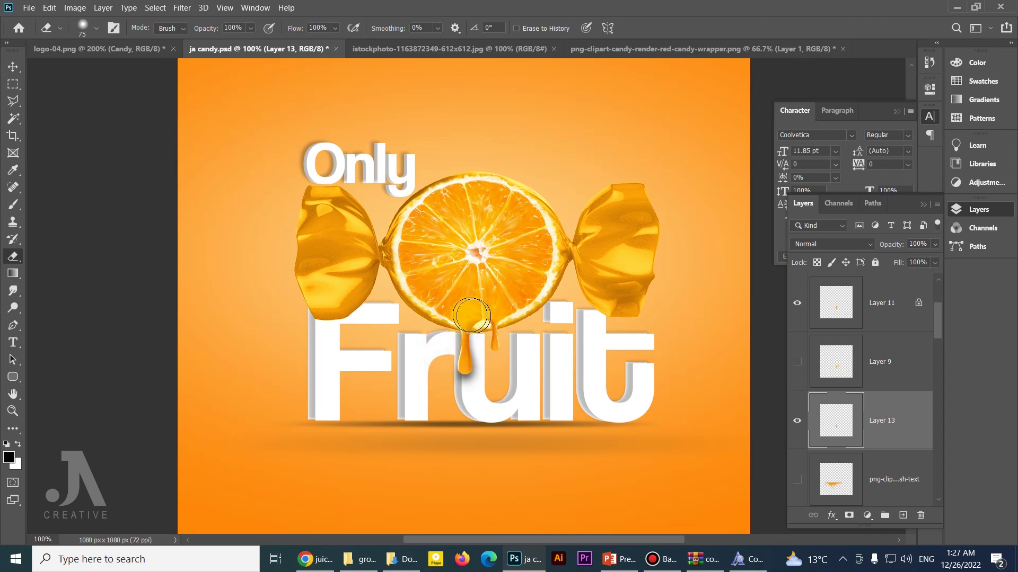
key("v")
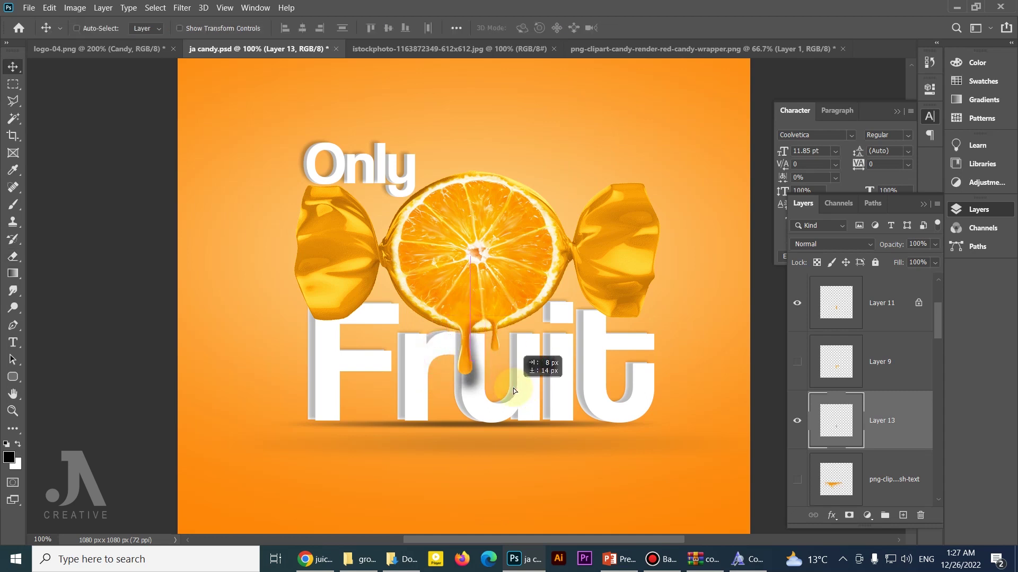
left_click_drag(513, 388, 513, 388)
key("6")
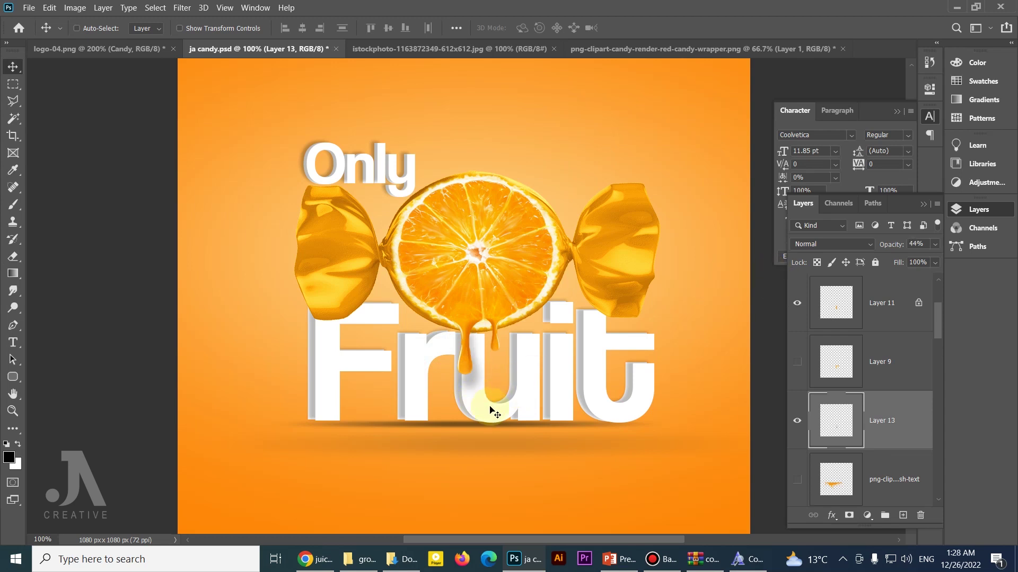
left_click_drag(492, 412, 512, 404)
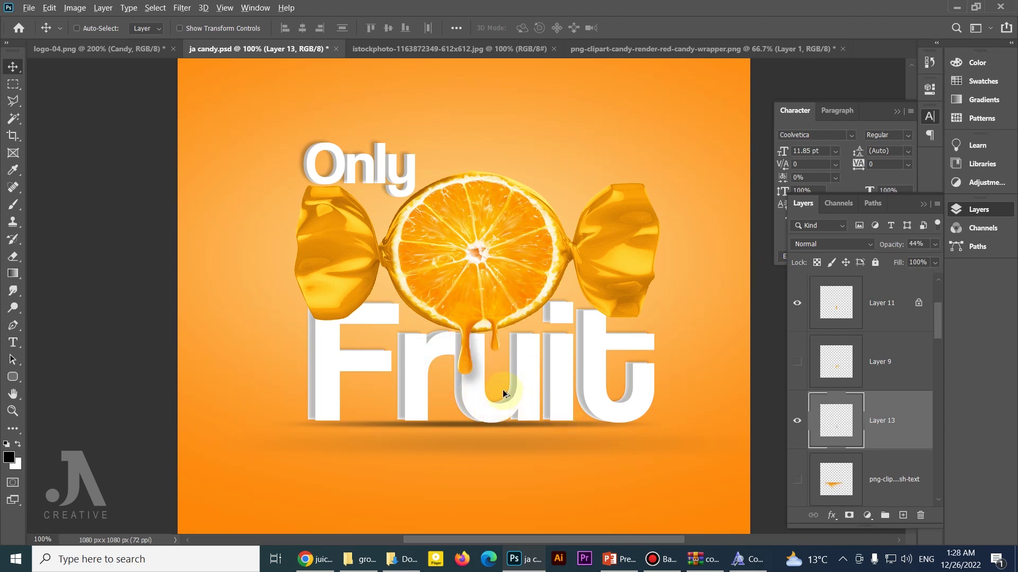
key("ctrl+minus")
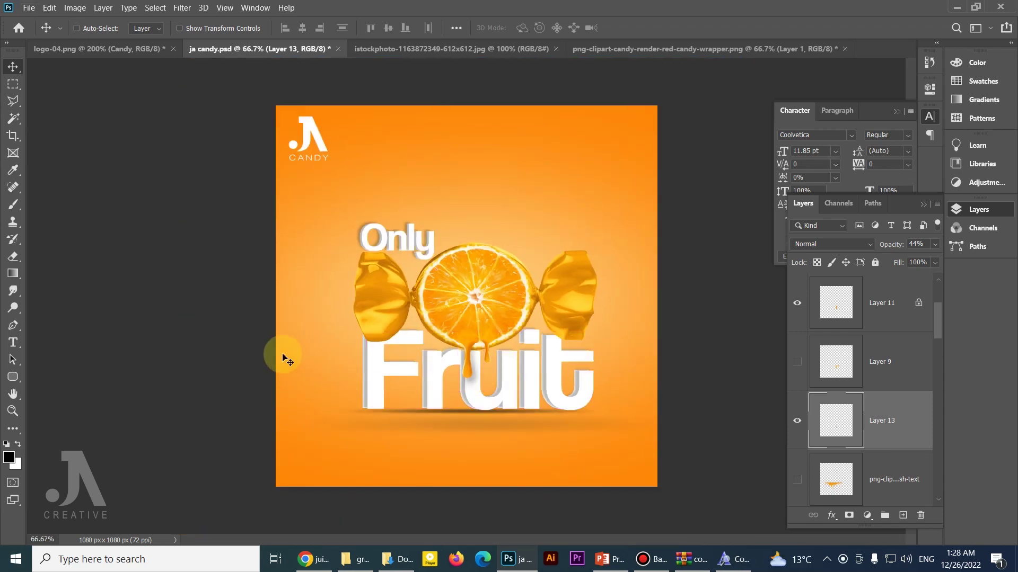
Select the full range of artwork layers above Layer 4 in the Layers panel.
scroll(861, 461, "down", 5)
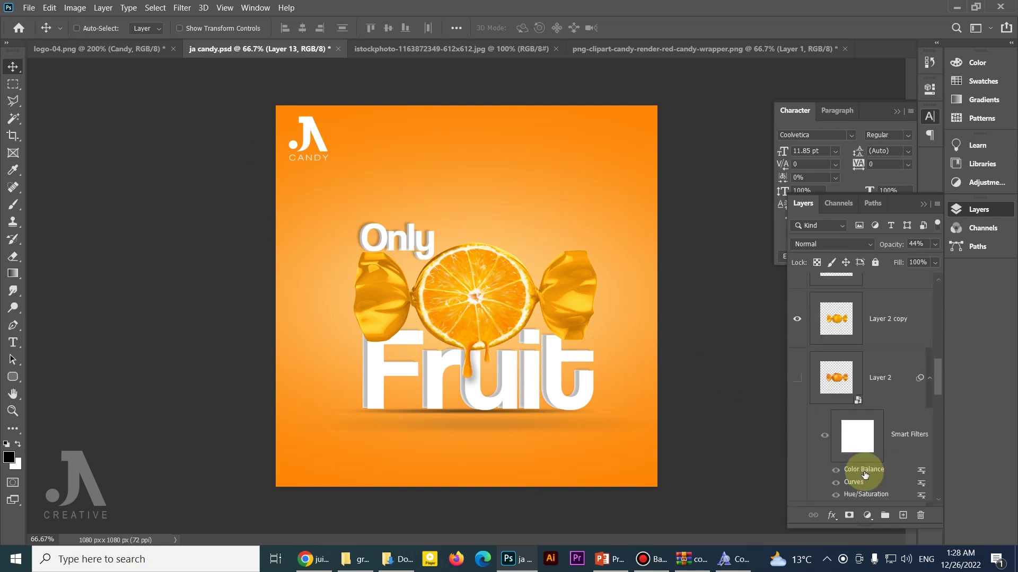
scroll(864, 474, "down", 3)
scroll(870, 473, "down", 2)
left_click(880, 480)
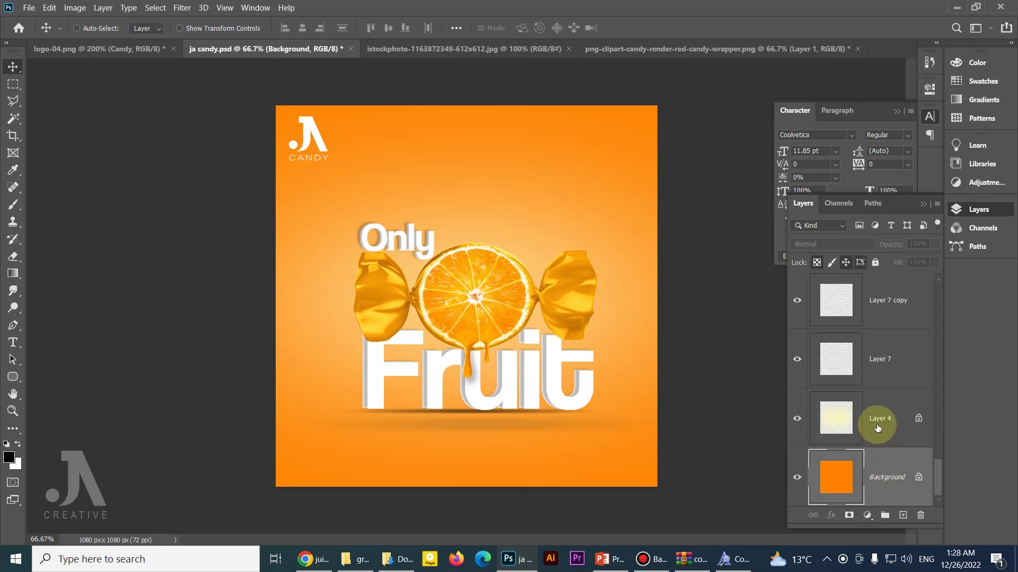
scroll(878, 430, "up", 1)
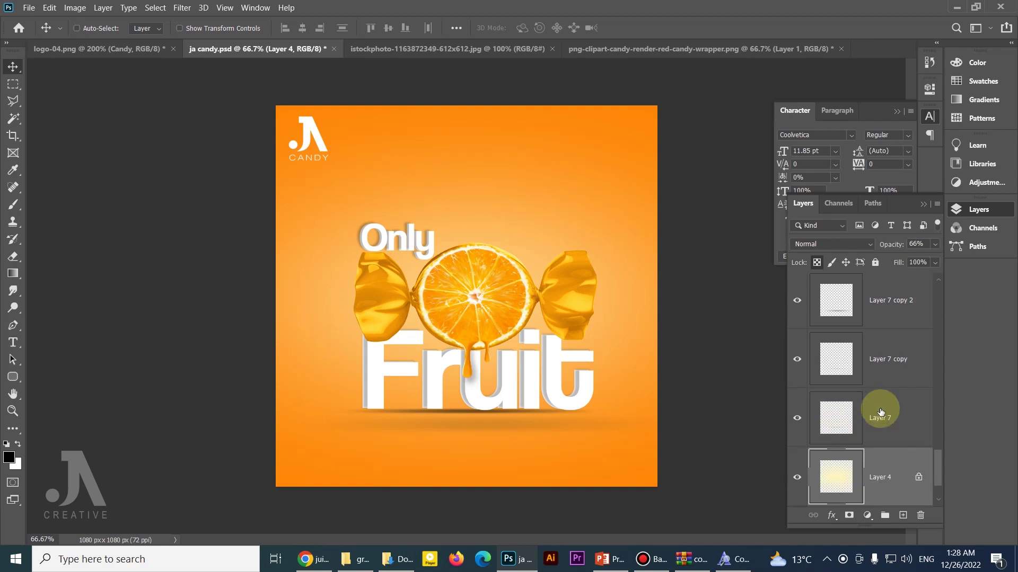
left_click(879, 430)
scroll(879, 432, "up", 1)
scroll(883, 434, "up", 2)
scroll(882, 434, "up", 2)
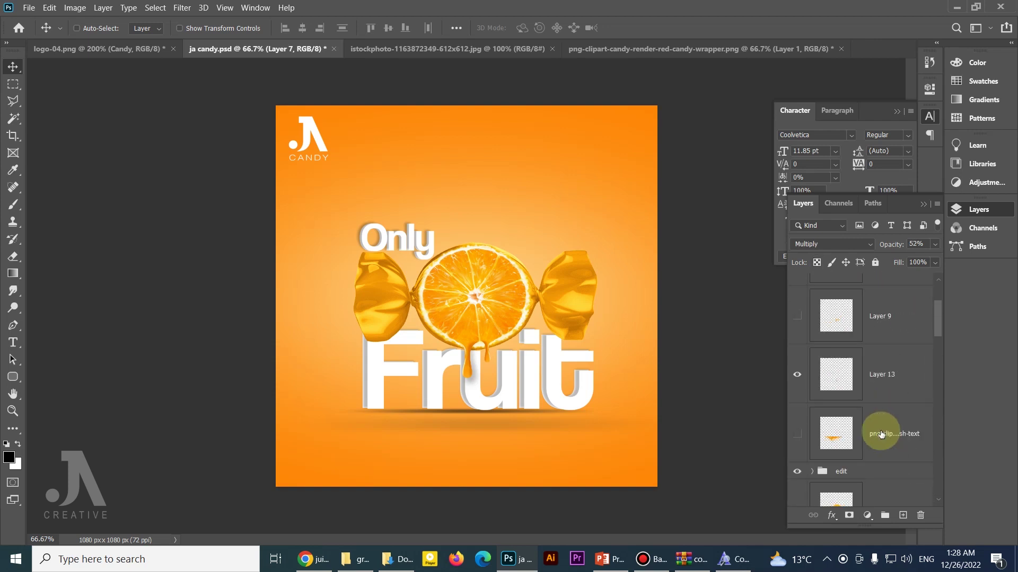
scroll(884, 427, "up", 3)
left_click(886, 418, "shift")
scroll(886, 418, "down", 3)
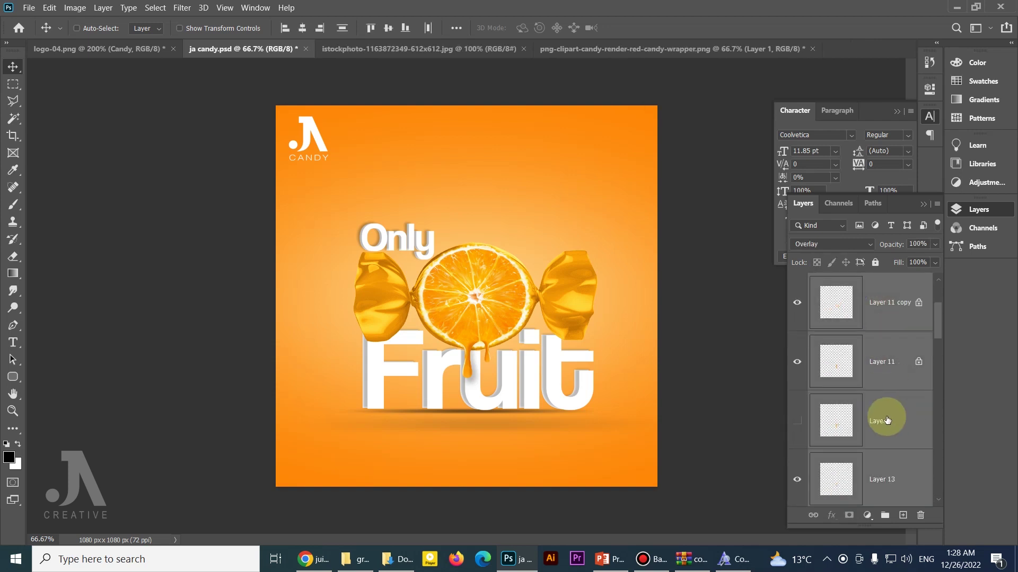
scroll(886, 418, "down", 2)
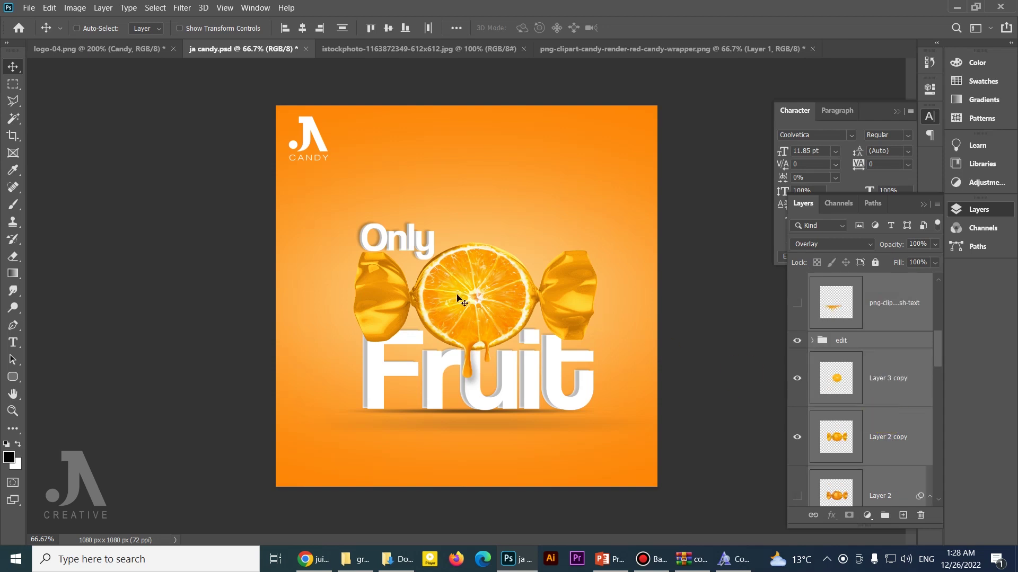
scroll(896, 473, "down", 1)
scroll(896, 473, "down", 1)
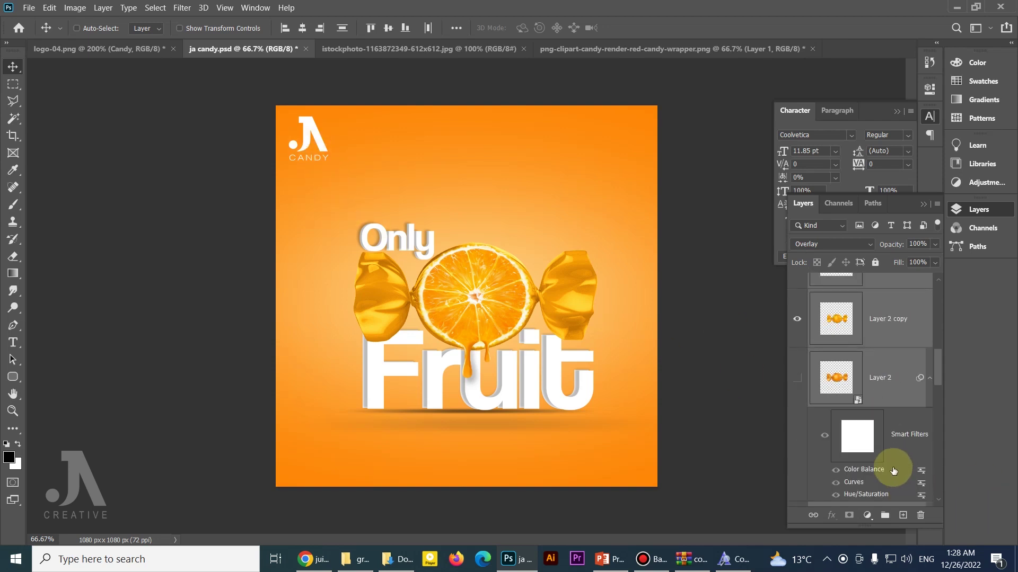
scroll(891, 470, "down", 2)
scroll(890, 471, "down", 2)
scroll(889, 466, "down", 2)
scroll(887, 462, "down", 2)
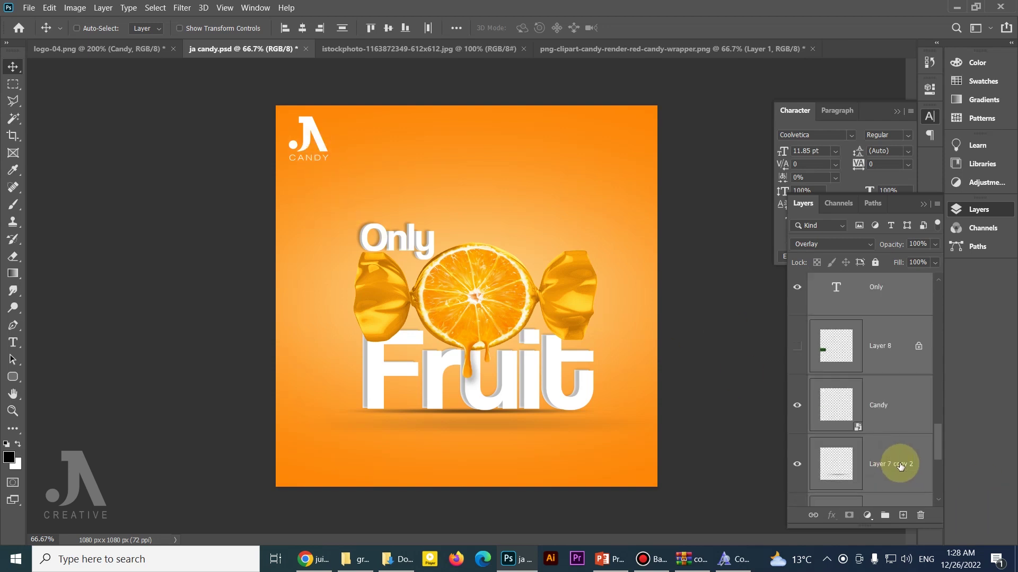
scroll(896, 463, "down", 2)
scroll(896, 463, "down", 2)
Shift the design slightly up and group the selected layers into a folder named 'only fruit'.
left_click_drag(342, 189, 346, 165)
key("ctrl+g")
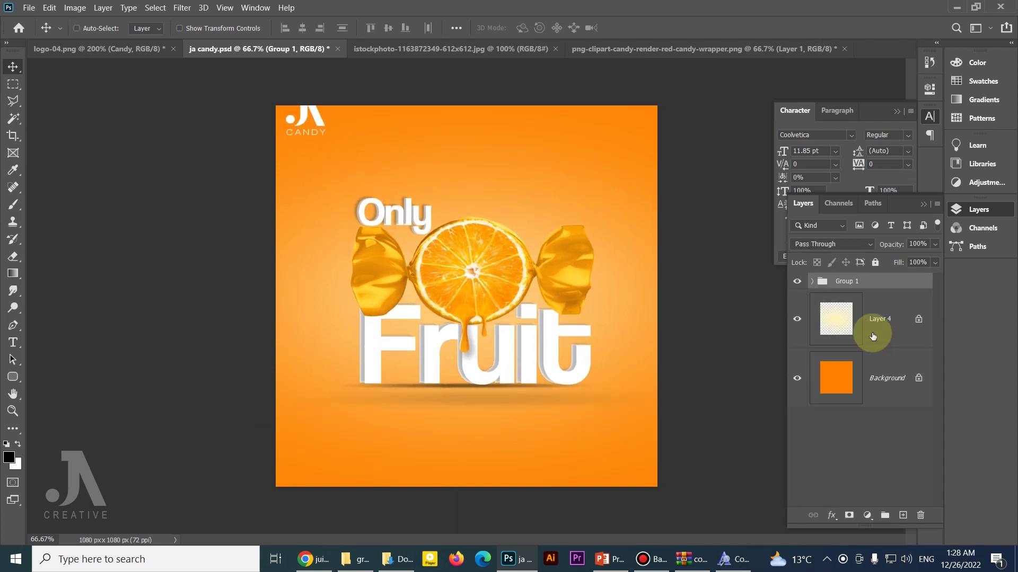
double_click(846, 281)
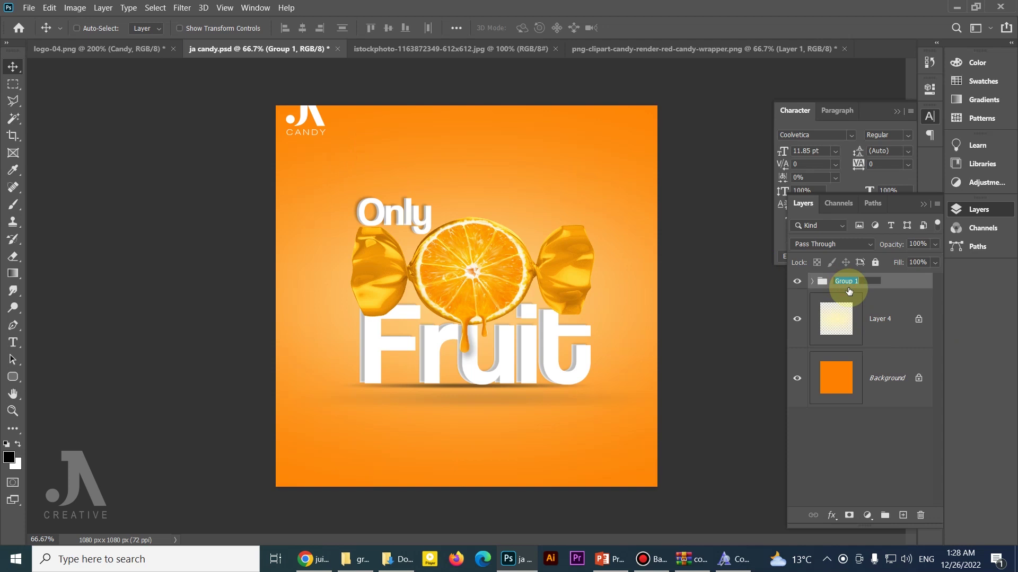
type("only fruit")
key("Return")
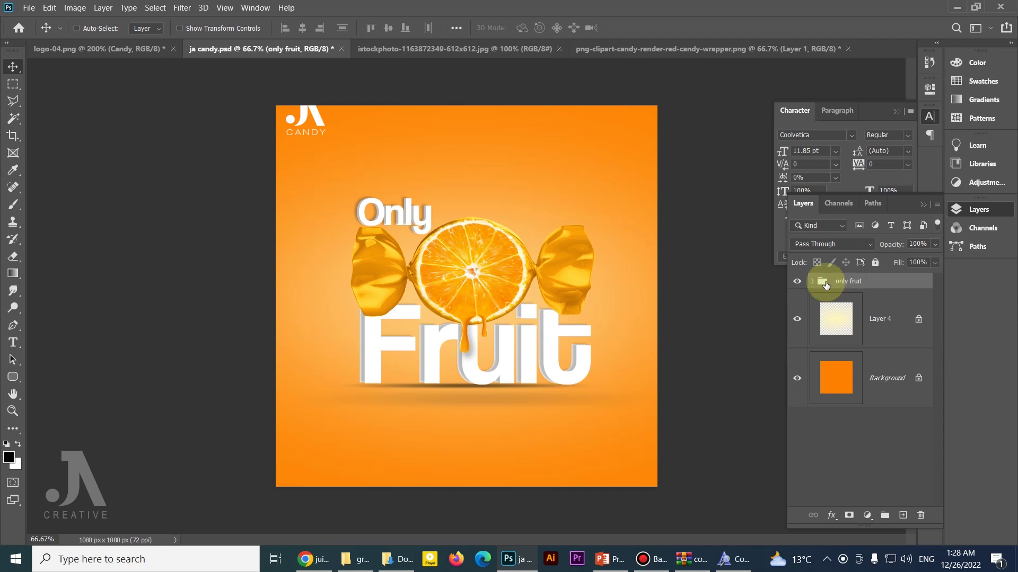
Lower the CANDY logo and move its layer above the collapsed only fruit group.
left_click_drag(316, 127, 313, 148)
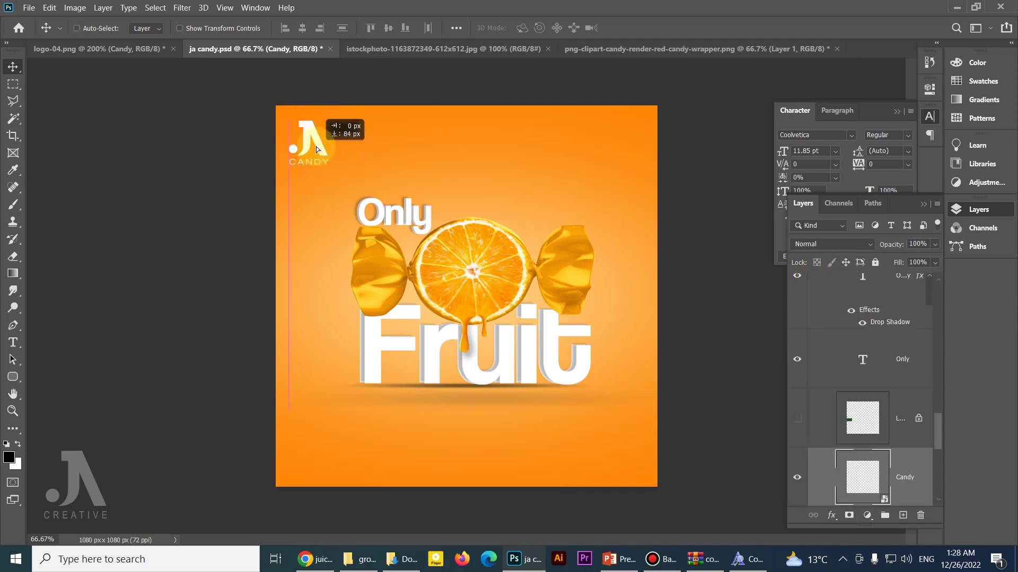
left_click_drag(313, 148, 316, 148)
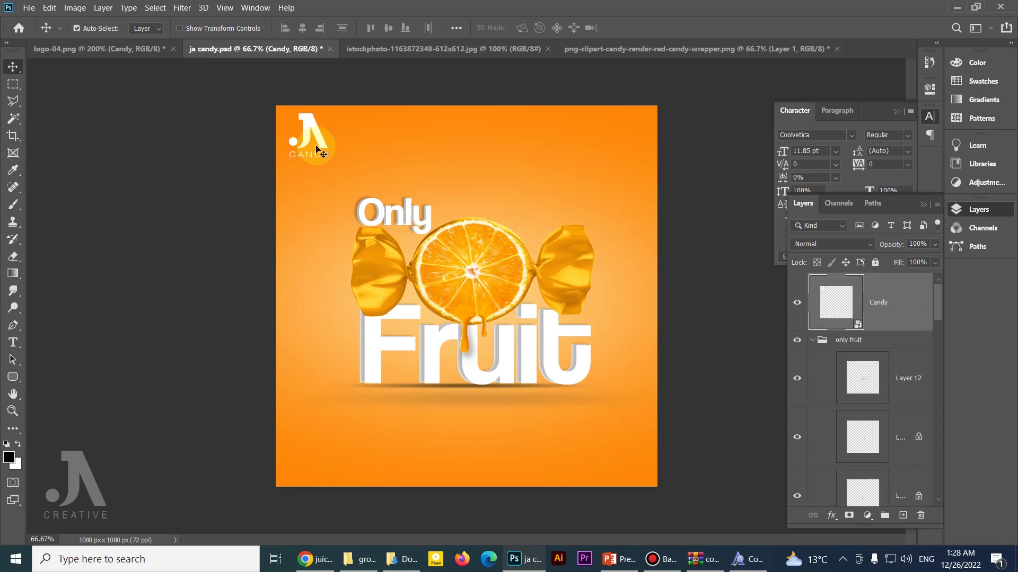
left_click_drag(838, 305, 816, 341)
left_click(813, 341)
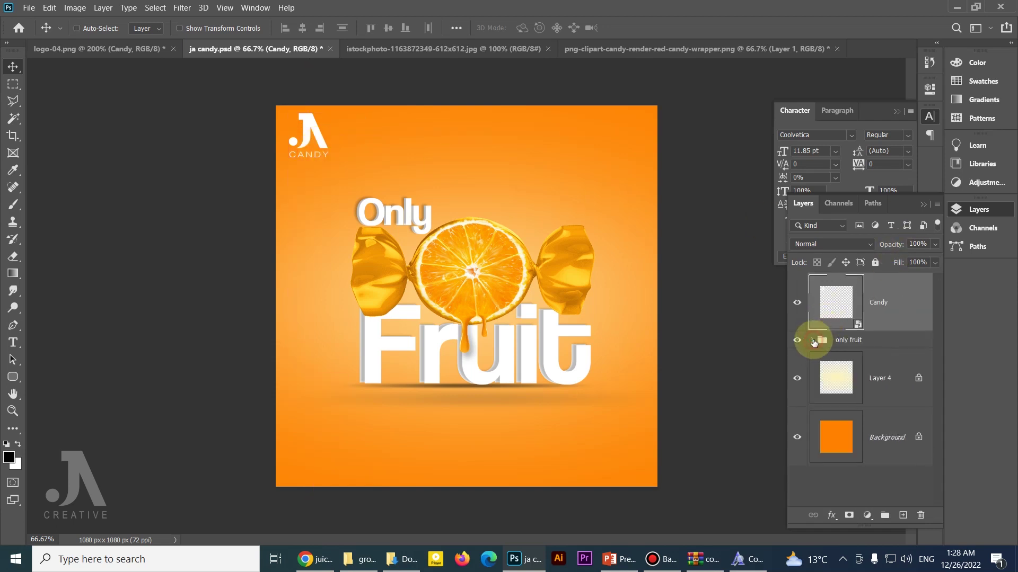
Nudge the CANDY logo down about 10 px and save ja candy.psd.
left_click_drag(310, 132, 307, 139)
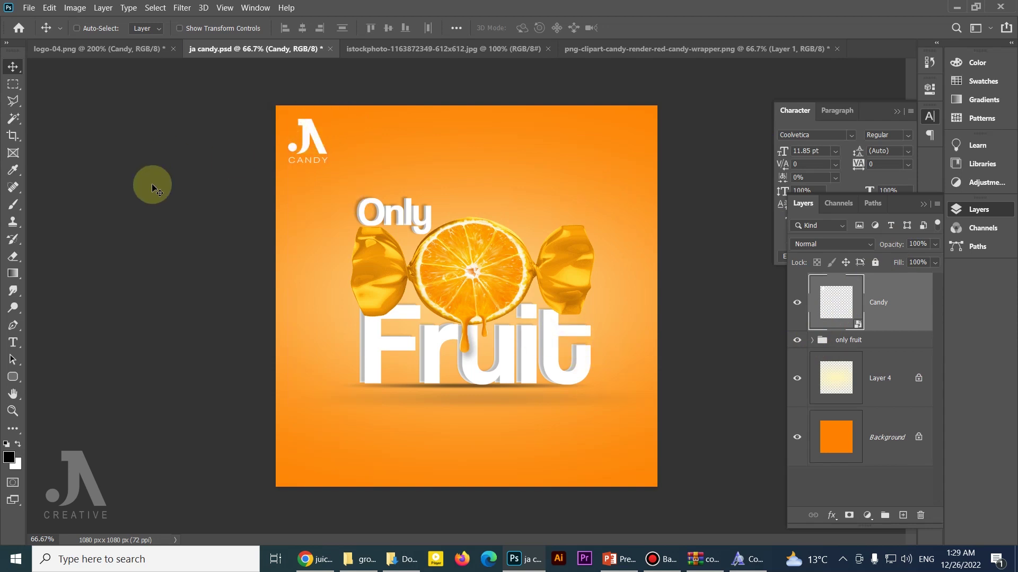
key("ctrl+s")
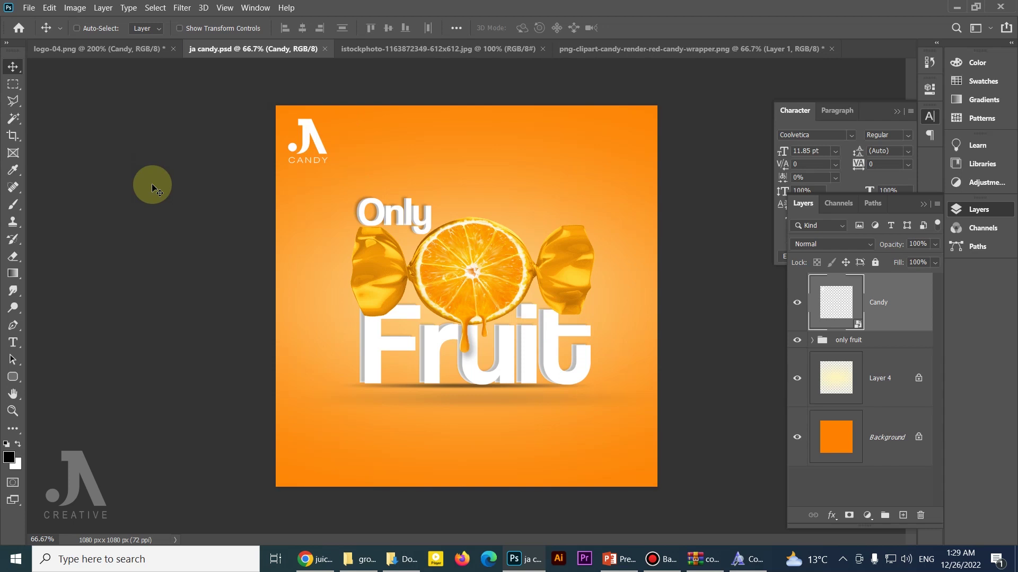